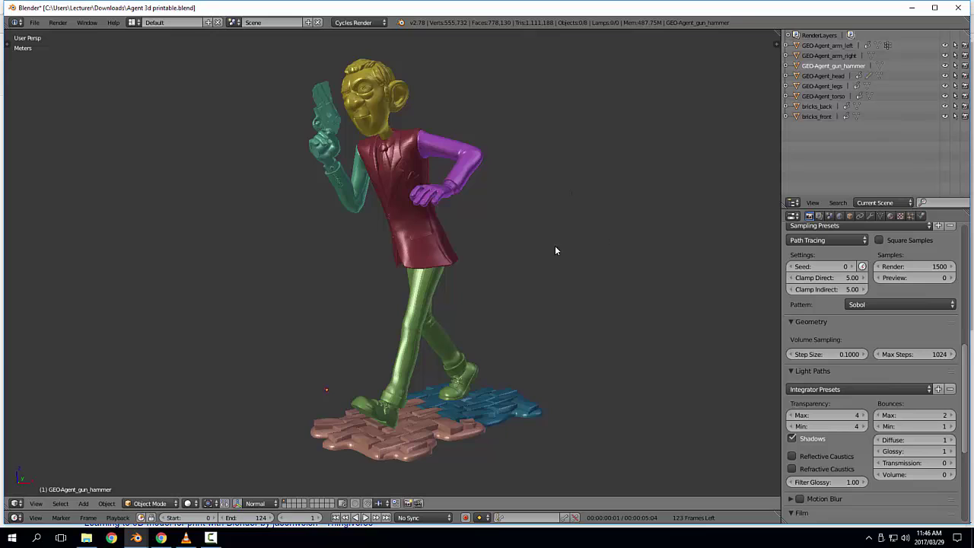
Step: Move the purple left arm sideways away from the agent's torso
middle_click_drag(554, 251, 598, 246)
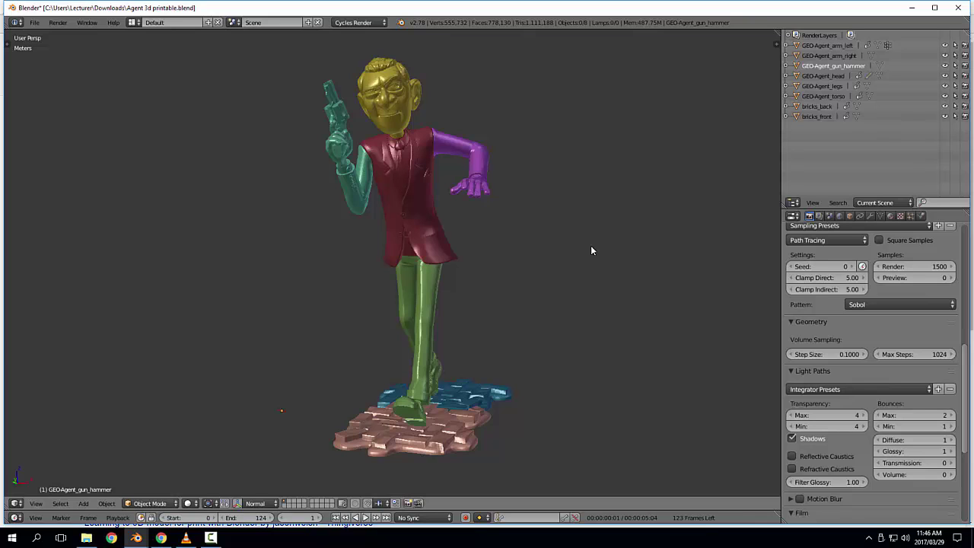
middle_click_drag(577, 235, 544, 252)
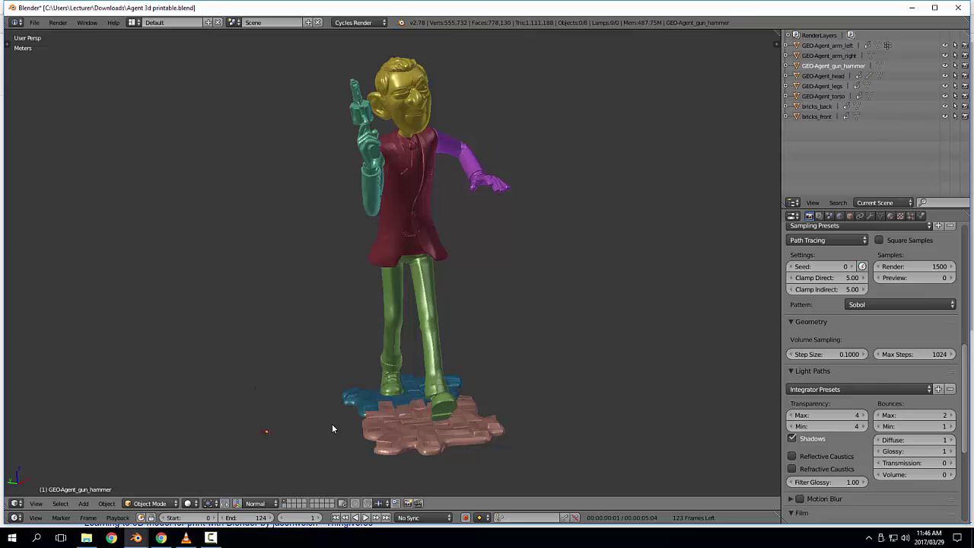
middle_click_drag(506, 196, 438, 182)
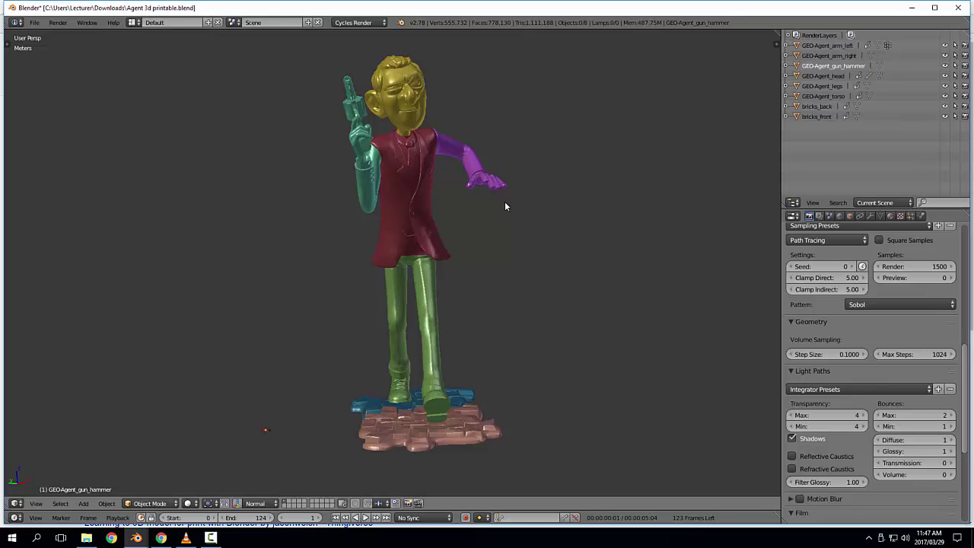
middle_click_drag(505, 205, 415, 239)
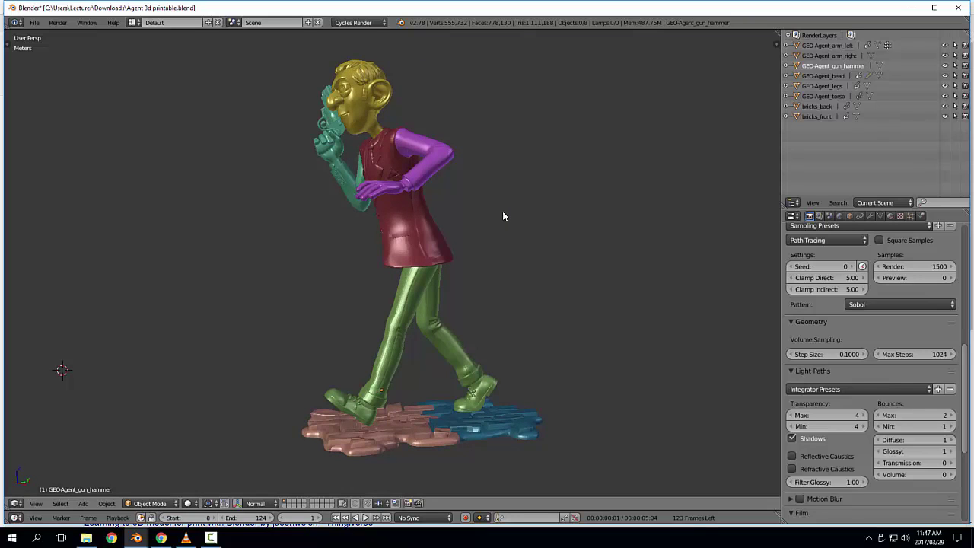
middle_click_drag(463, 196, 528, 210)
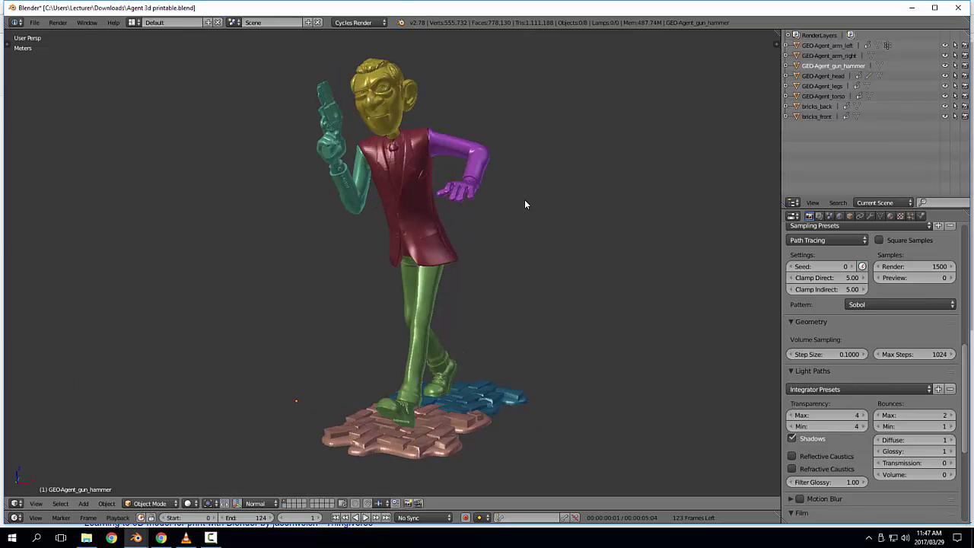
right_click(485, 164)
key("g")
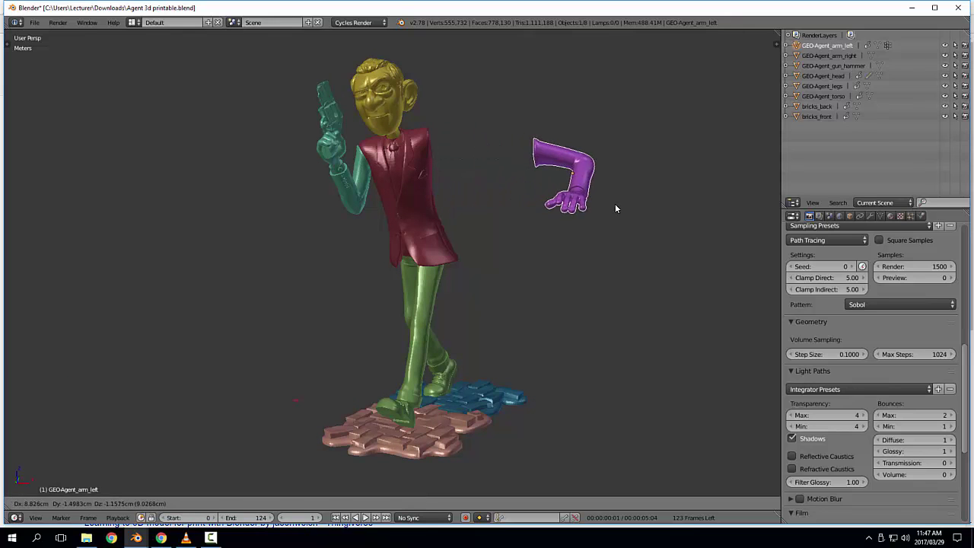
right_click(615, 203)
scroll(488, 161, "up", 5)
middle_click_drag(448, 142, 384, 266, "shift")
middle_click_drag(442, 243, 531, 197)
key("g")
right_click(615, 197)
Step: Move the head up above the torso and the gun-holding right arm away from the shoulder
middle_click_drag(616, 196, 384, 173)
middle_click_drag(553, 115, 586, 99)
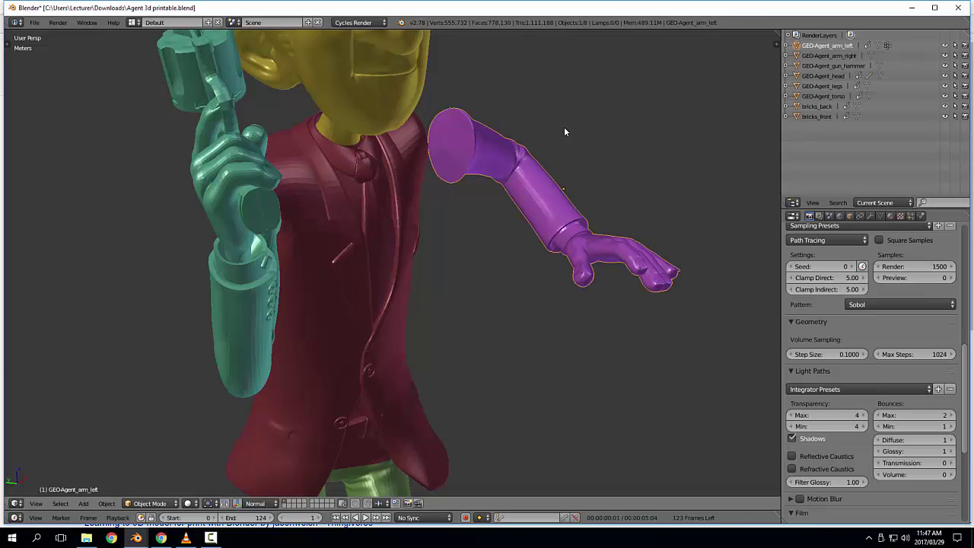
middle_click_drag(566, 169, 514, 220)
scroll(514, 219, "down", 2)
right_click(404, 151)
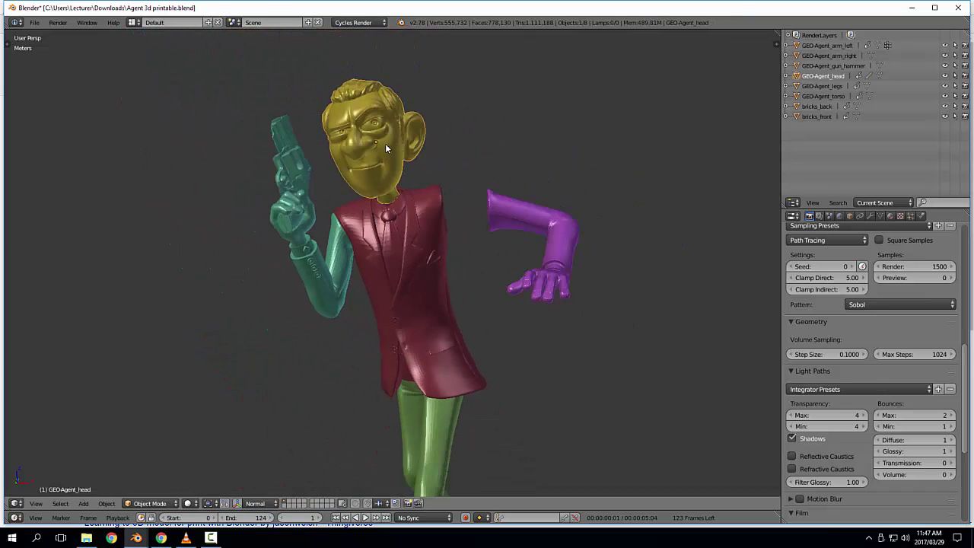
key("g")
left_click(395, 86)
right_click(333, 283)
key("g")
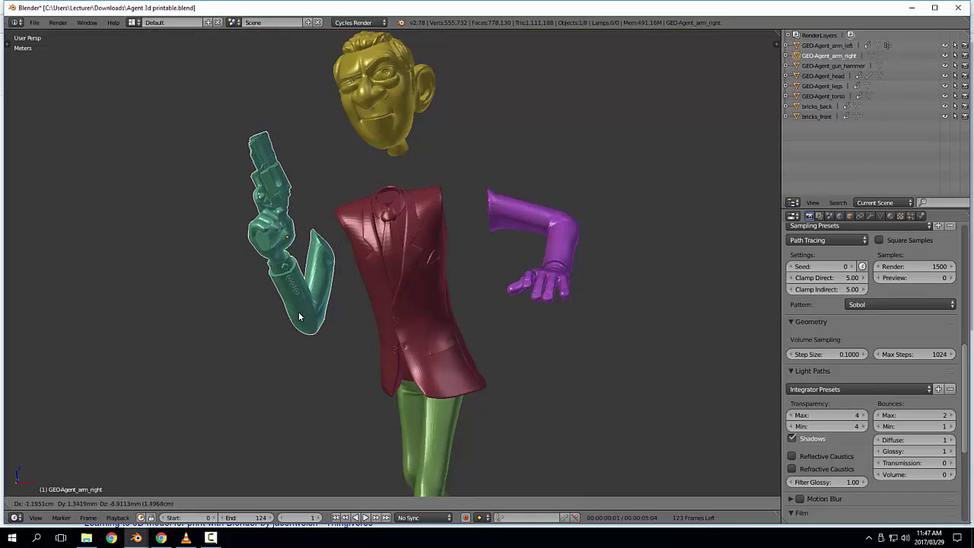
left_click(288, 320)
Step: Move the legs down and sideways, clear of the jacket's hem
middle_click_drag(372, 320, 366, 154, "shift")
right_click(402, 276)
key("g")
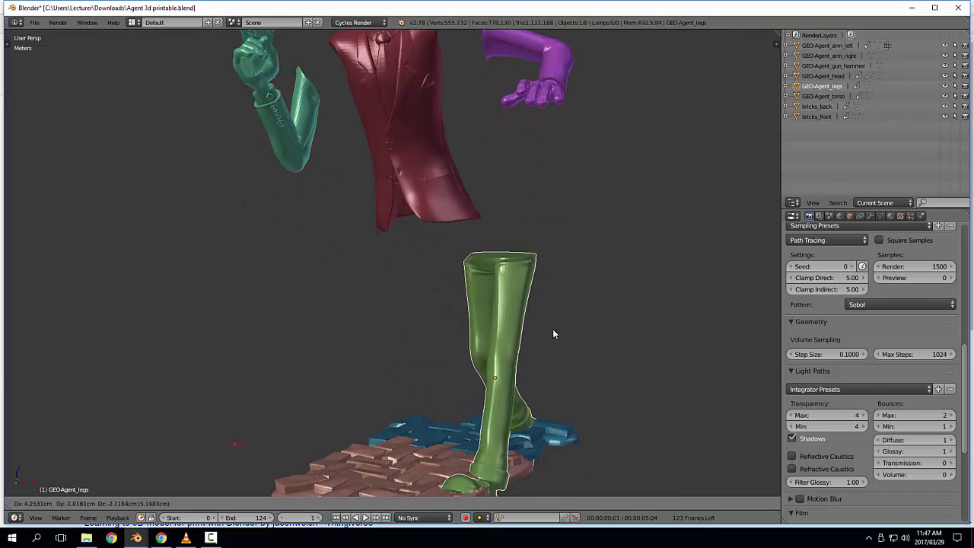
left_click(553, 332)
Step: Open the torso mesh in Edit Mode with wireframe shading and select the whole linked inner shirt body
middle_click_drag(440, 303, 463, 307)
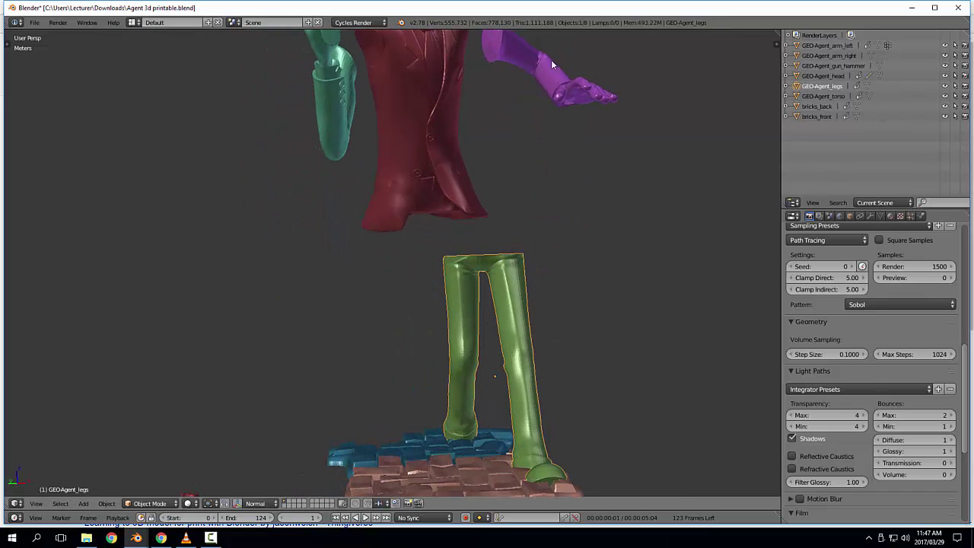
middle_click_drag(551, 60, 494, 191)
middle_click_drag(386, 282, 402, 323)
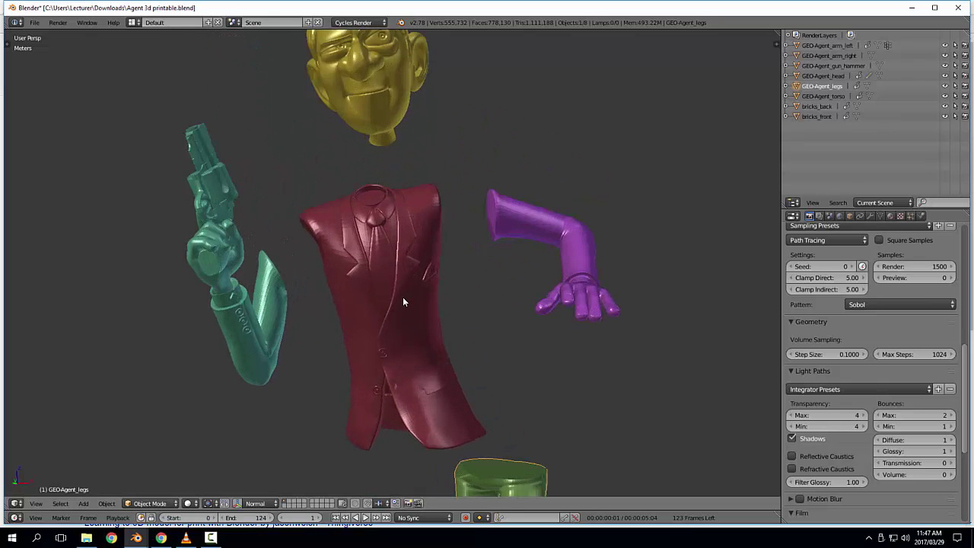
right_click(403, 299)
key("Tab")
scroll(446, 309, "up", 3)
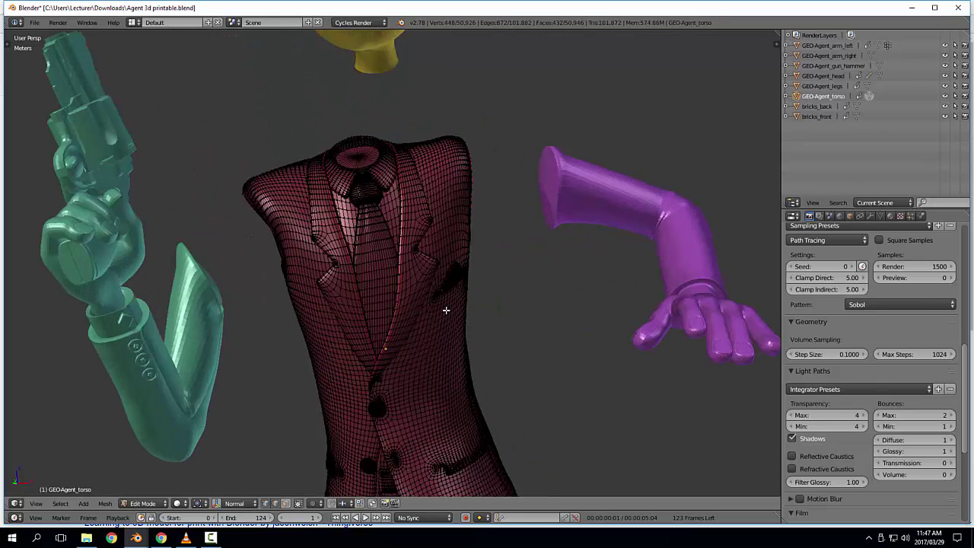
key("z")
left_click(509, 307)
scroll(446, 309, "up", 1)
right_click(390, 225)
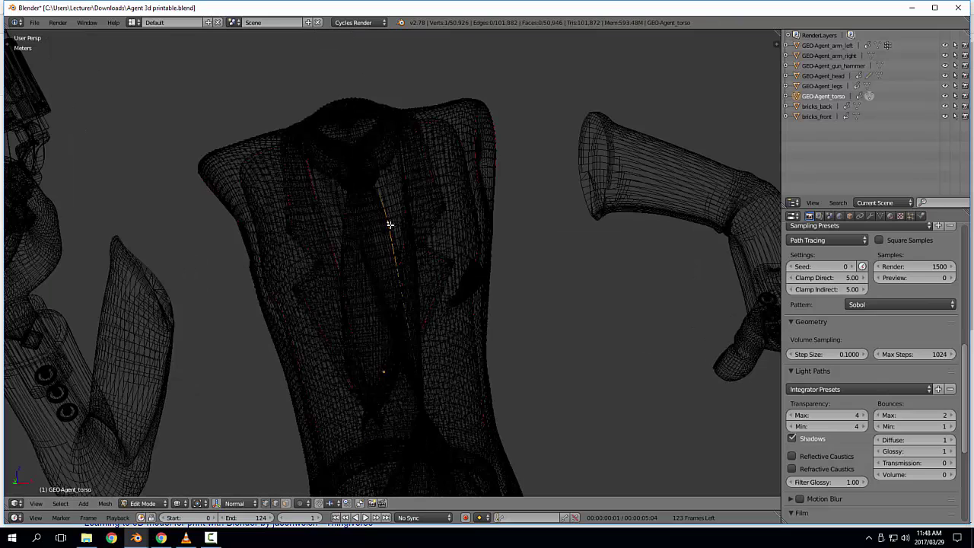
right_click(250, 158, "shift")
key("ctrl+l")
scroll(290, 193, "down", 4)
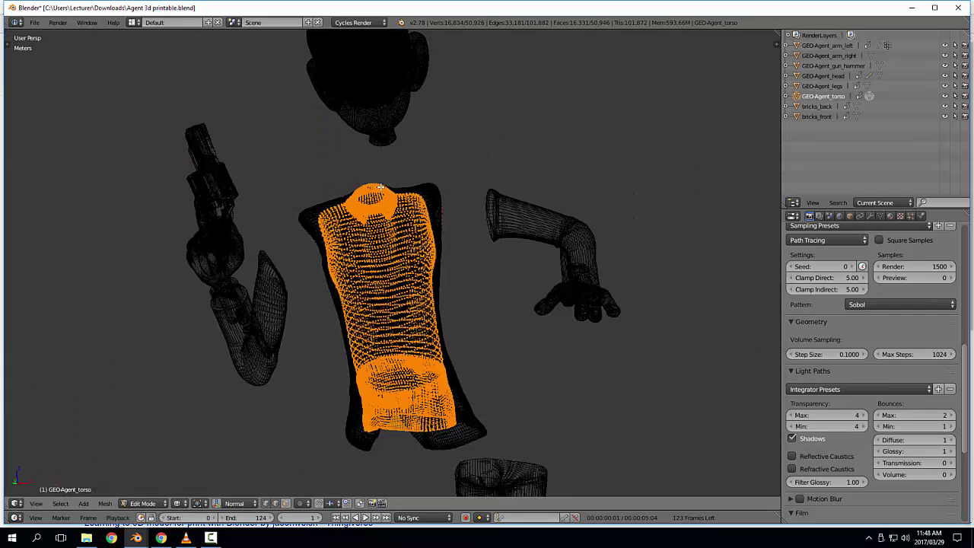
Step: Move the inner shirt body out of the jacket to beyond the left arm and return to Object Mode with solid shading
key("g")
left_click(715, 228)
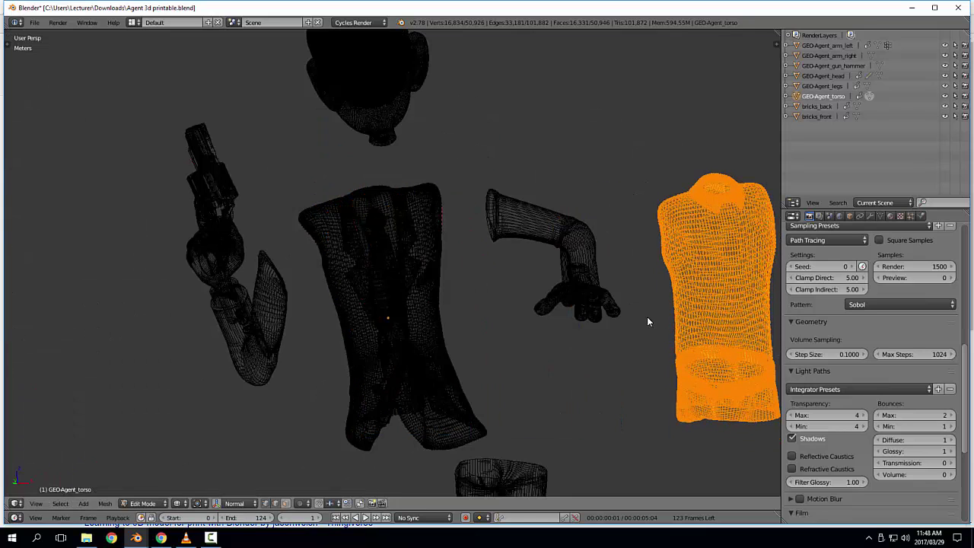
key("x")
key("z")
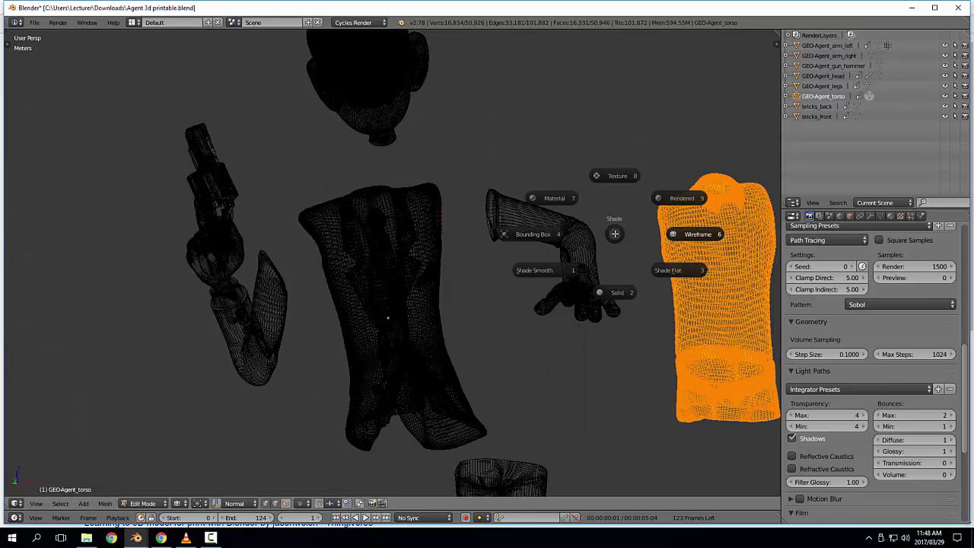
left_click(628, 306)
key("Tab")
left_click(429, 302)
Step: Examine the separated jacket, inner shirt body and other figure parts from below and from the front
middle_click_drag(515, 307, 468, 291, "shift")
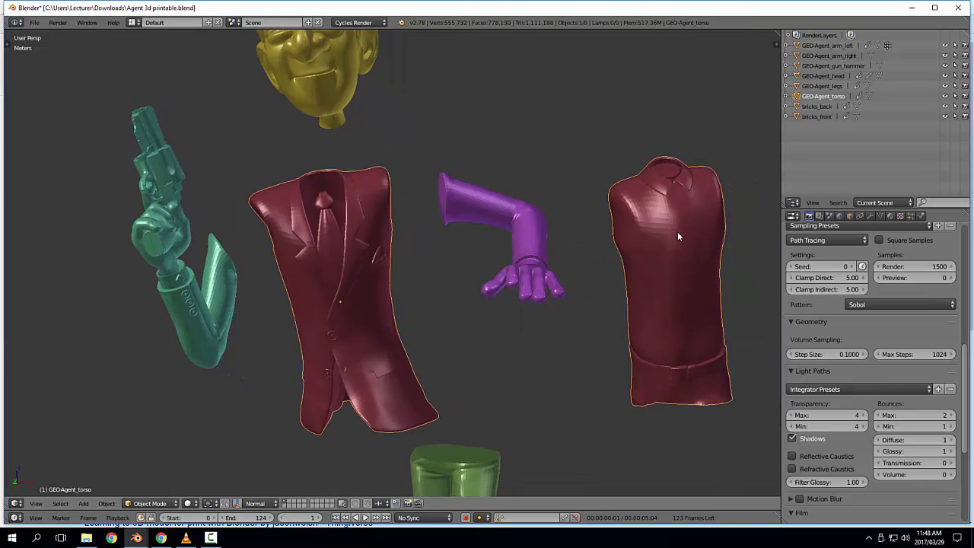
middle_click_drag(677, 237, 526, 221)
scroll(513, 121, "up", 6)
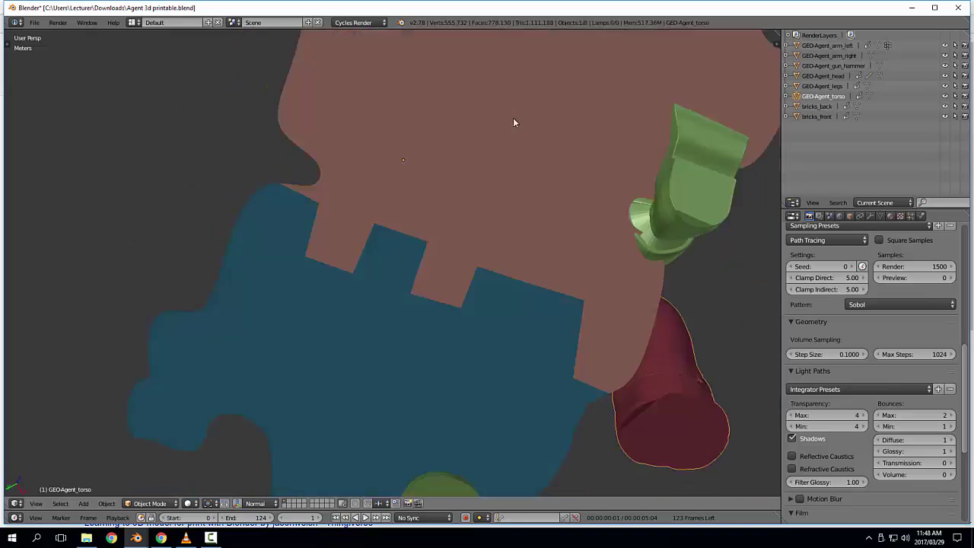
scroll(513, 121, "down", 6)
middle_click_drag(524, 157, 684, 153)
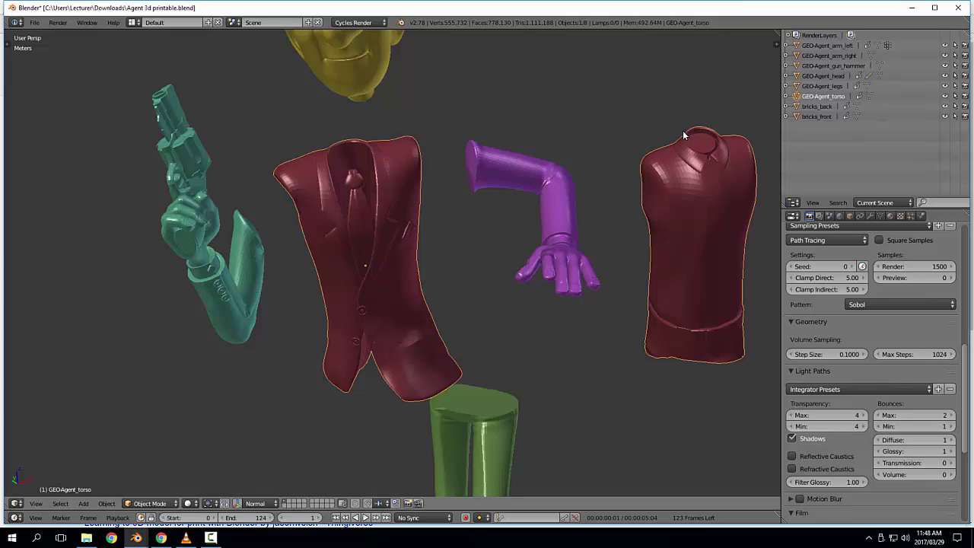
scroll(656, 125, "down", 5)
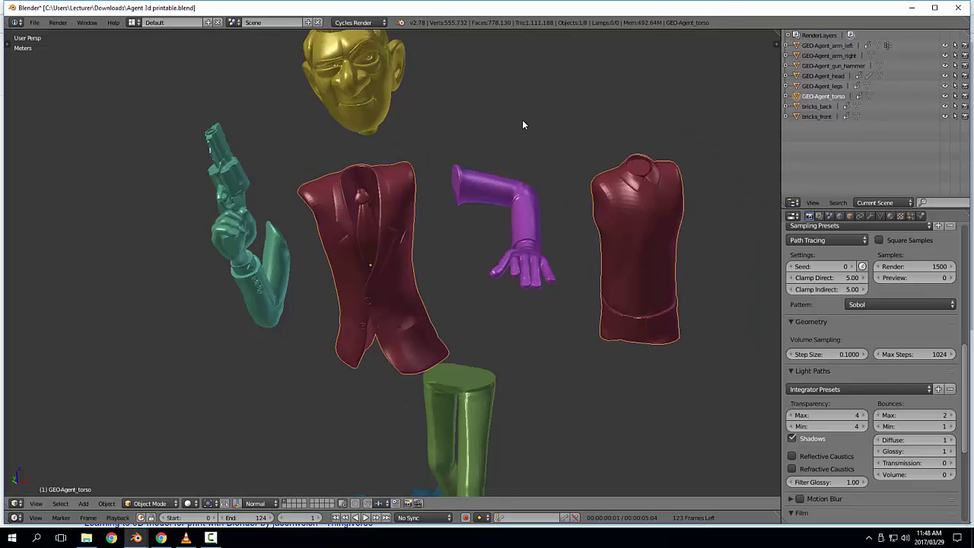
scroll(520, 211, "up", 1)
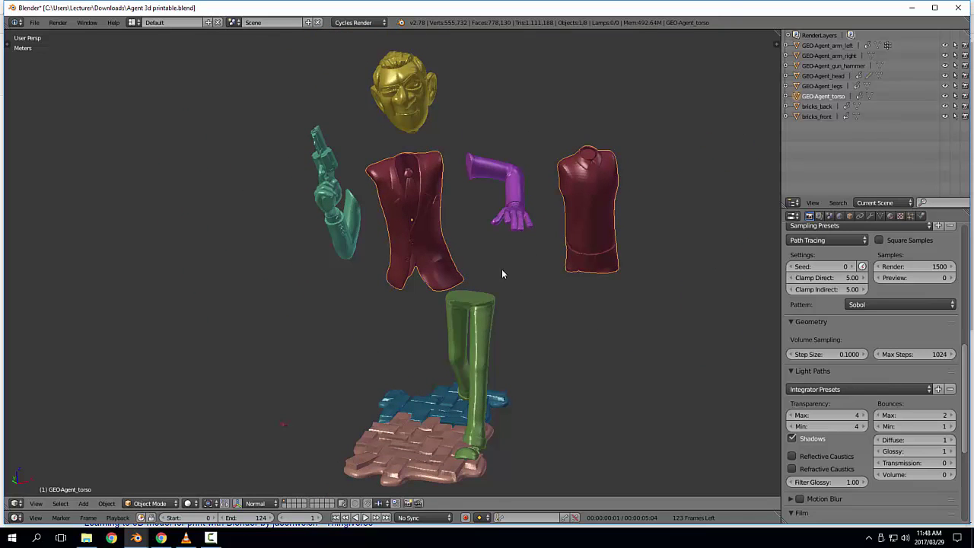
middle_click_drag(501, 274, 576, 304)
Step: Move the legs up close beneath the jacket and select the left arm
right_click(495, 291)
key("g")
left_click(557, 258)
middle_click_drag(475, 166, 407, 124)
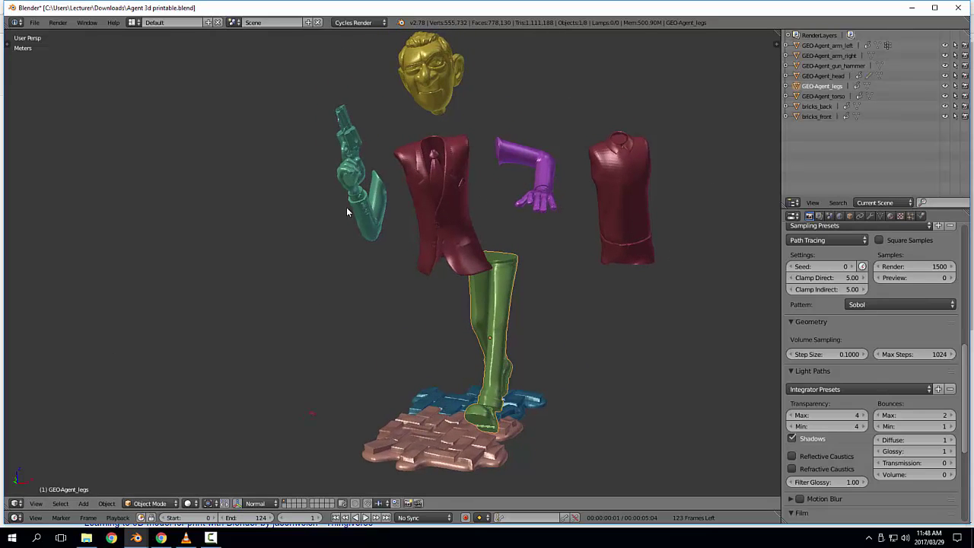
middle_click_drag(546, 346, 467, 329)
right_click(537, 222)
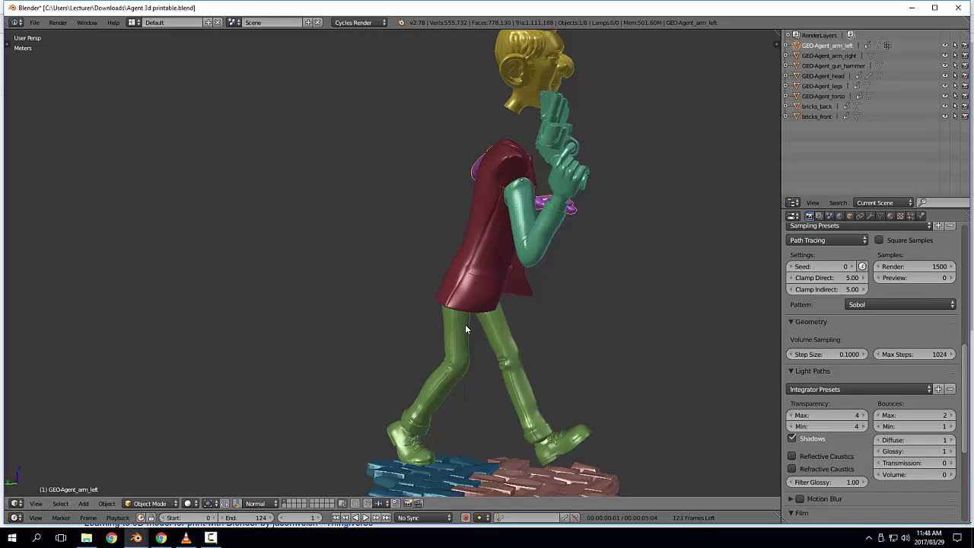
Step: Switch to Chrome and log in to Blender Cloud with the saved Blender ID credentials
left_click(161, 538)
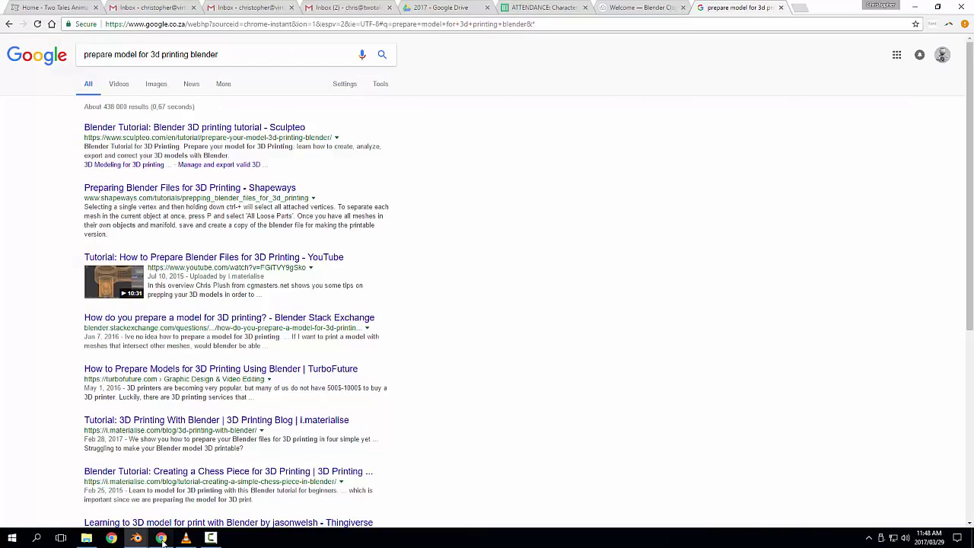
left_click(647, 8)
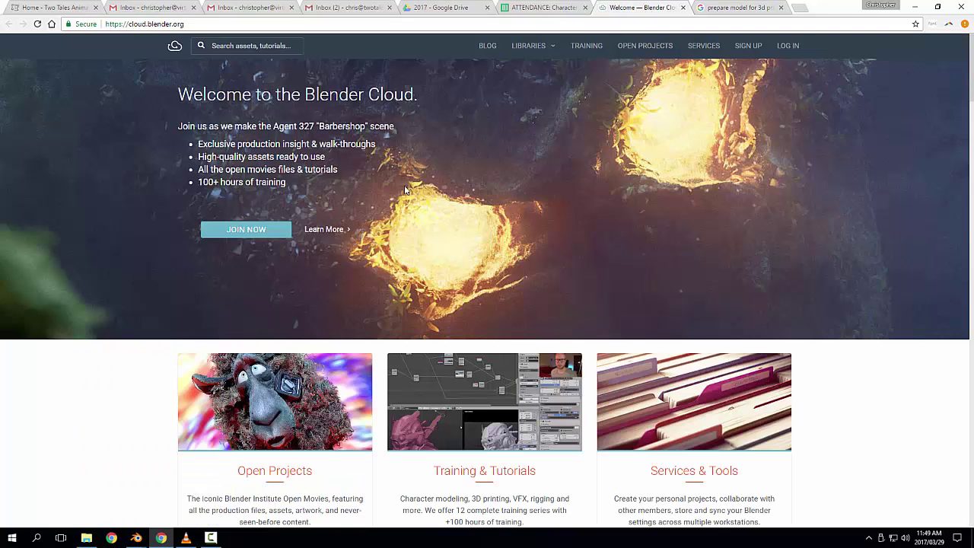
left_click(787, 45)
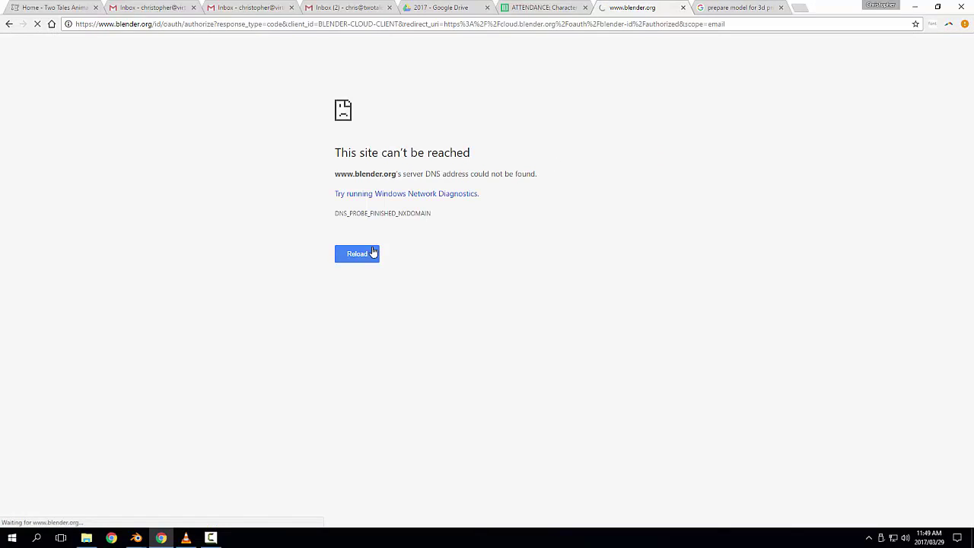
left_click(365, 256)
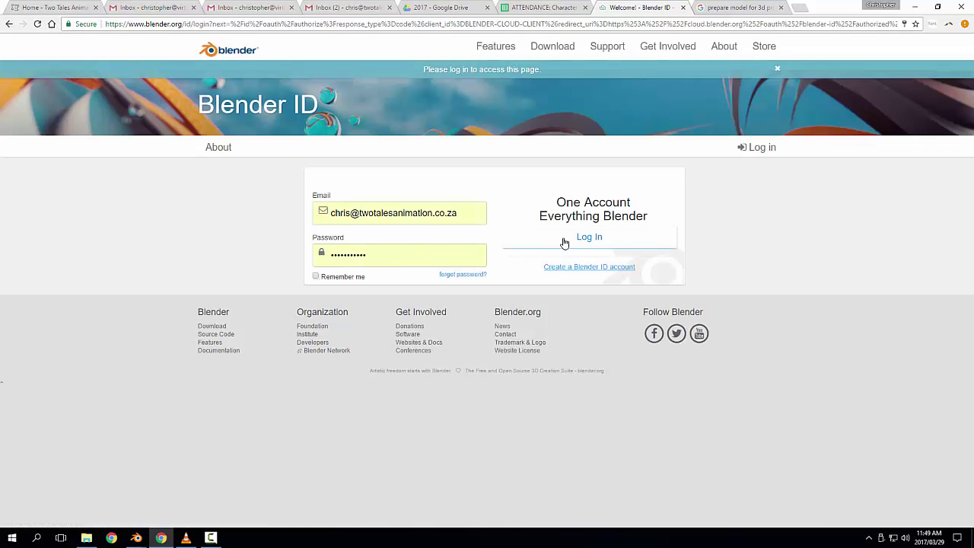
left_click(564, 239)
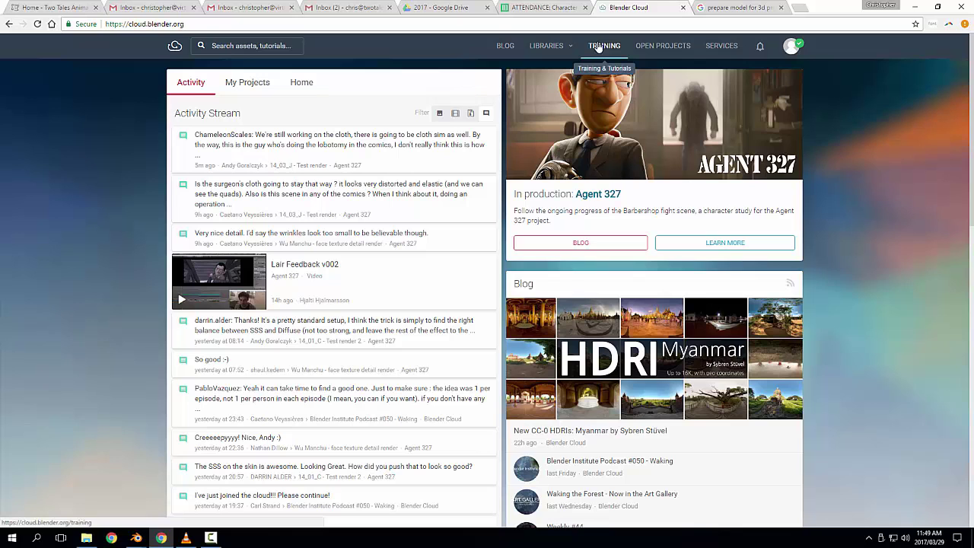
Step: Open the Agent 3d printable page in the Downloadable Assets of the Agent 327 open project
left_click(648, 48)
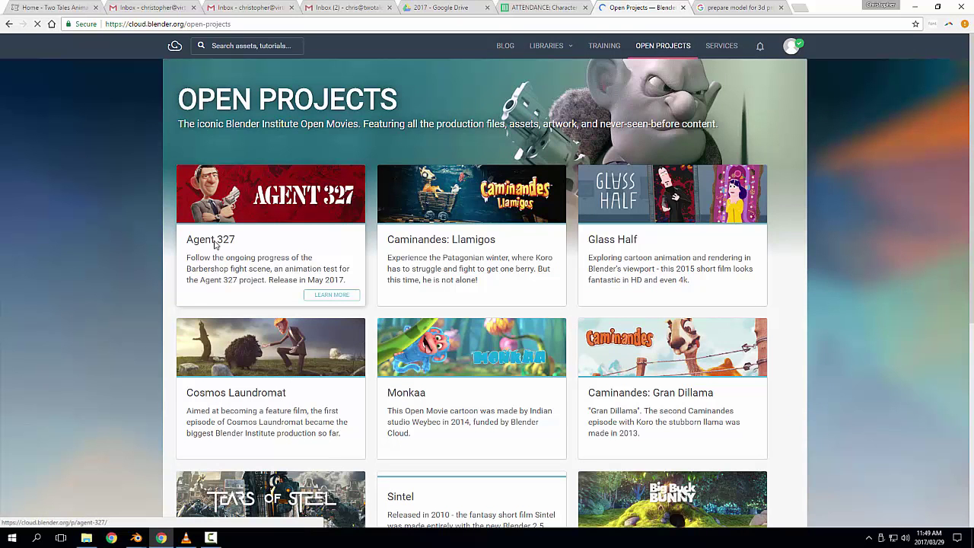
left_click(215, 242)
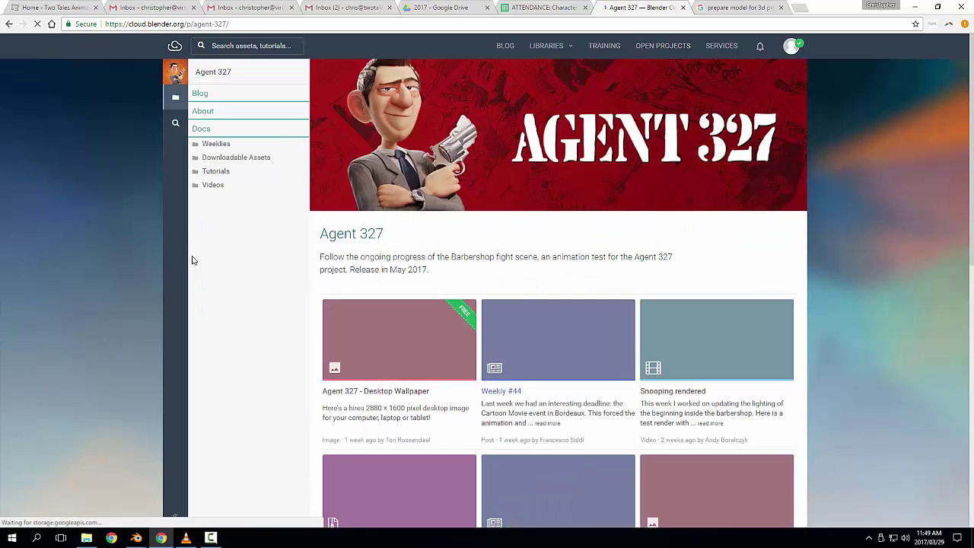
left_click(227, 158)
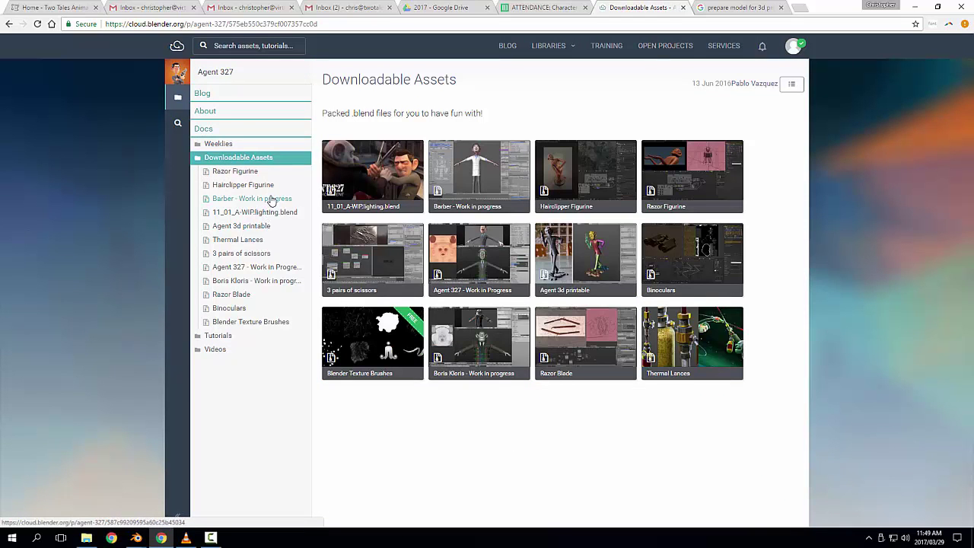
left_click(254, 226)
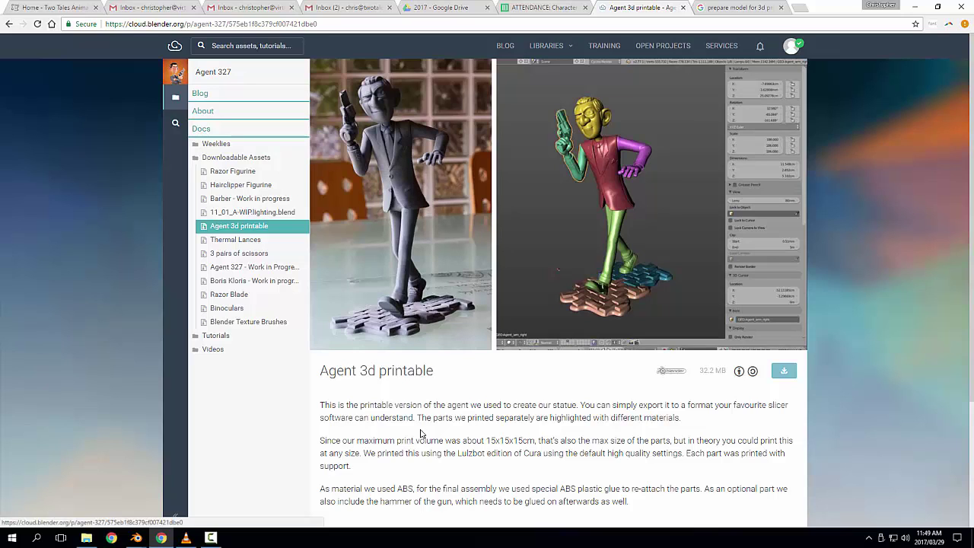
Step: Switch back to Blender and view the separated figure parts from the front
left_click(916, 7)
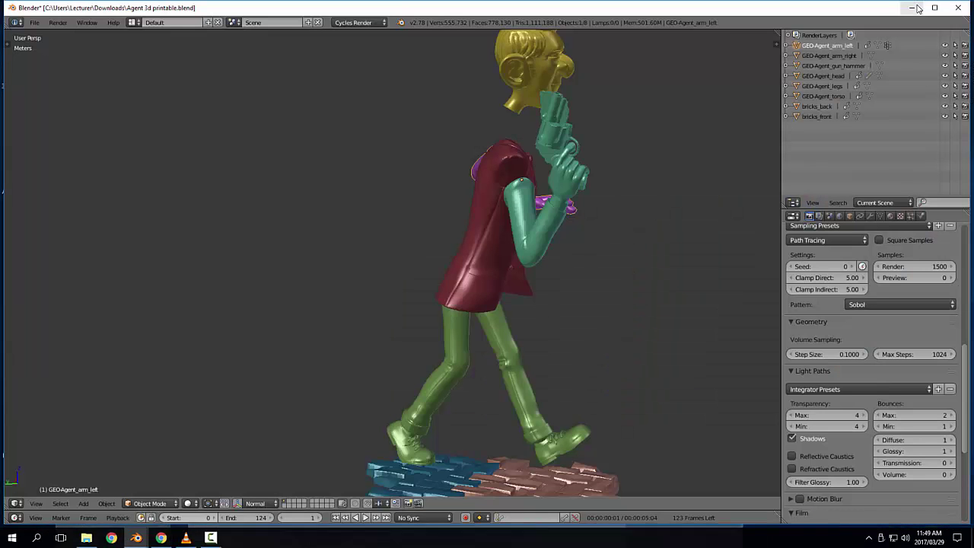
middle_click_drag(653, 171, 474, 188)
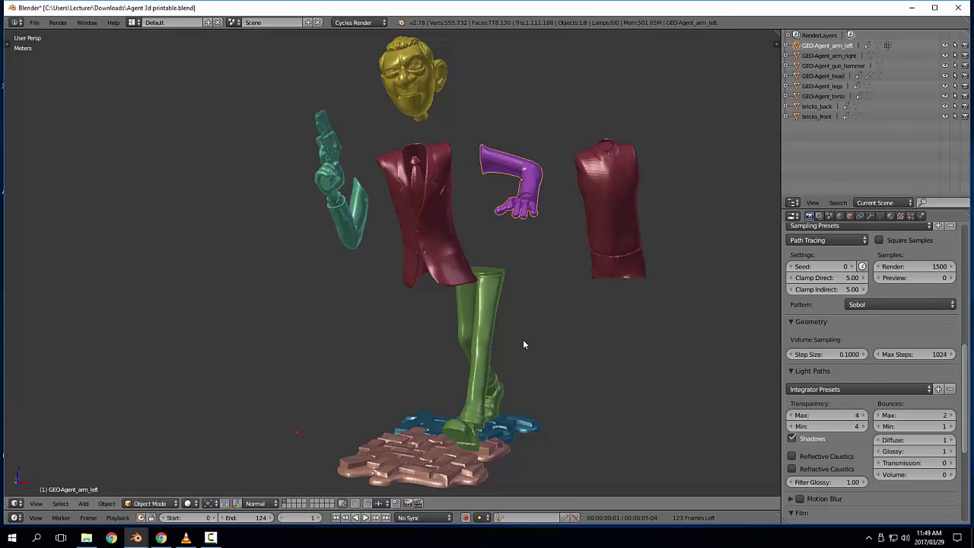
Step: Examine the separated Agent 327 parts and brick base from several angles and distances
scroll(452, 372, "down", 4)
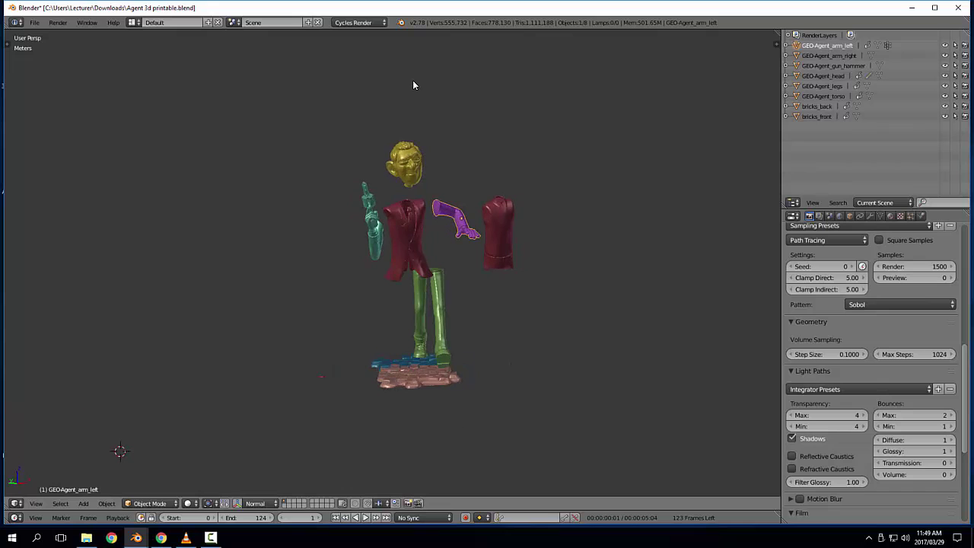
scroll(499, 178, "up", 4)
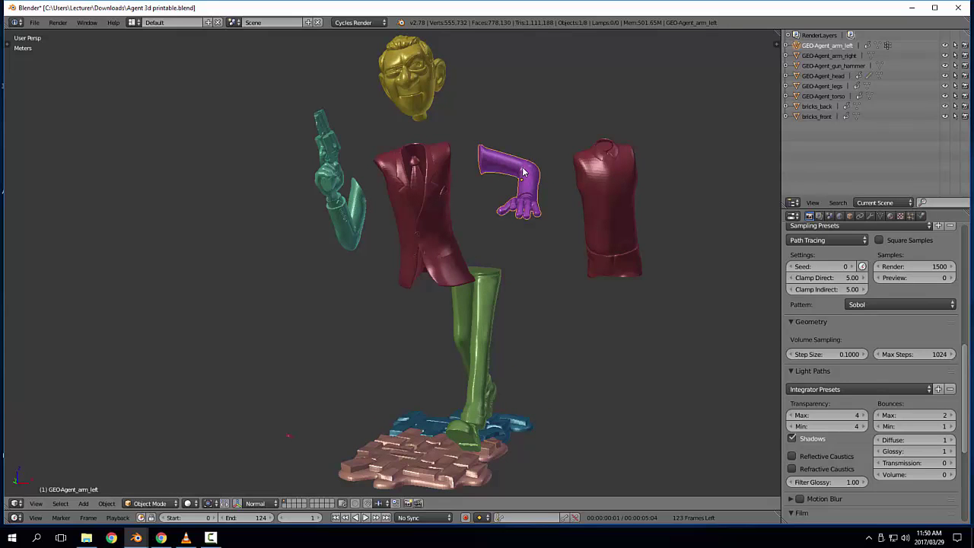
scroll(480, 152, "down", 3)
mouse_move(480, 152)
middle_mouse_down()
mouse_move(604, 145)
mouse_move(484, 146)
middle_mouse_up()
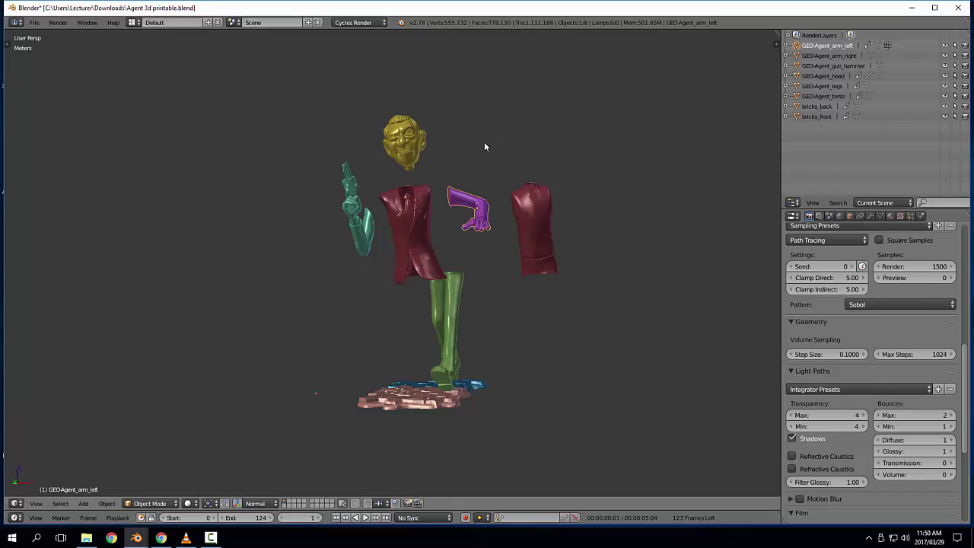
scroll(482, 146, "up", 3)
middle_click_drag(483, 147, 608, 203)
scroll(595, 143, "down", 1)
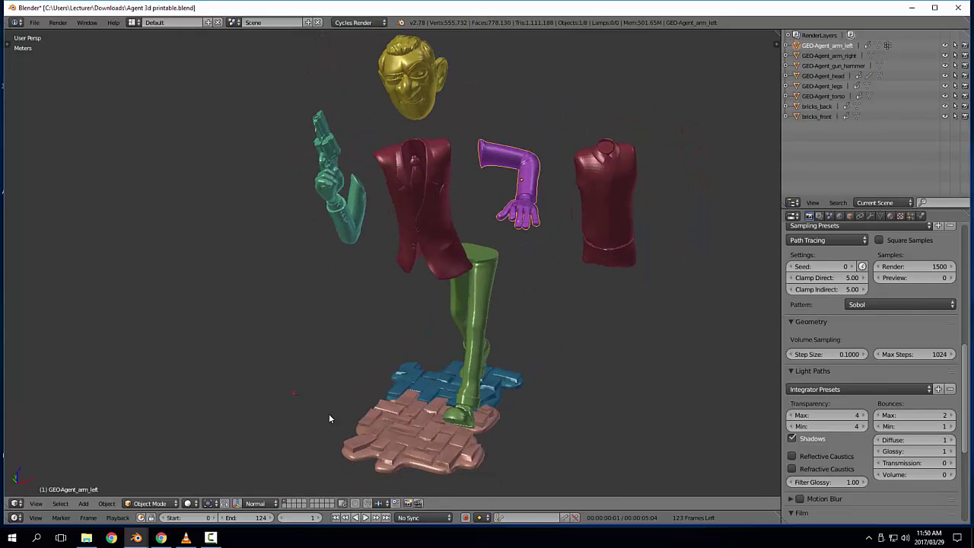
middle_click_drag(500, 259, 521, 249)
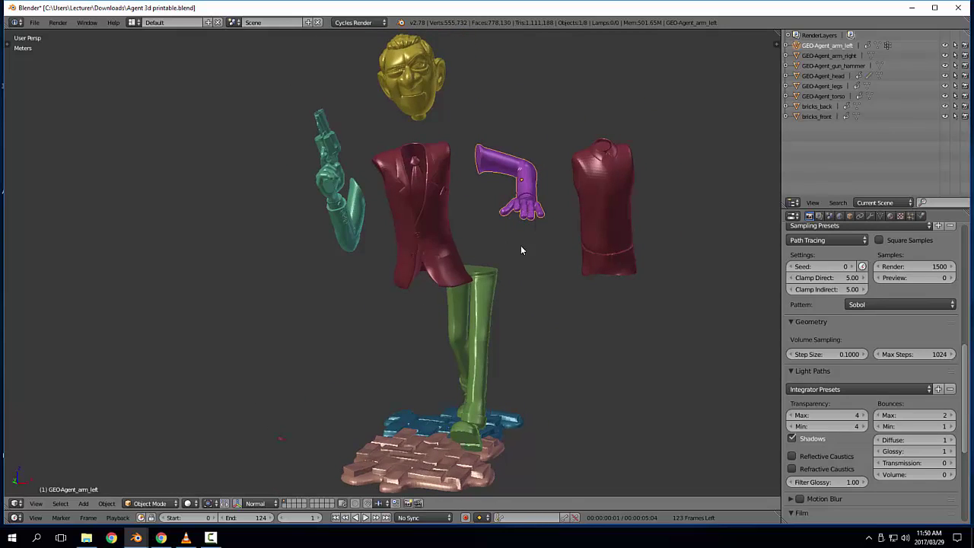
middle_click_drag(660, 392, 597, 364)
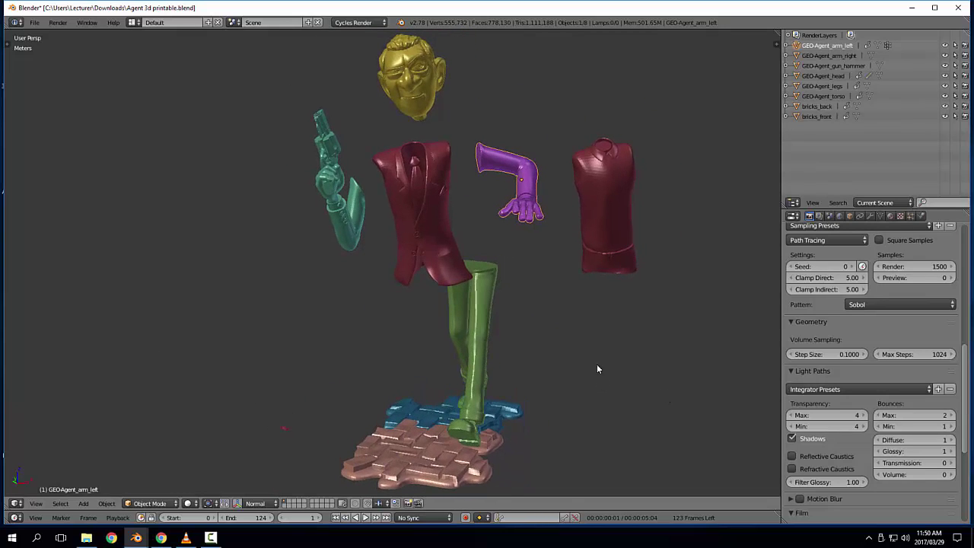
Step: Move the purple left arm slightly upward and farther away from the jacket
right_click(604, 243)
middle_click_drag(612, 259, 515, 172)
right_click(532, 215)
key("g")
left_click(545, 200)
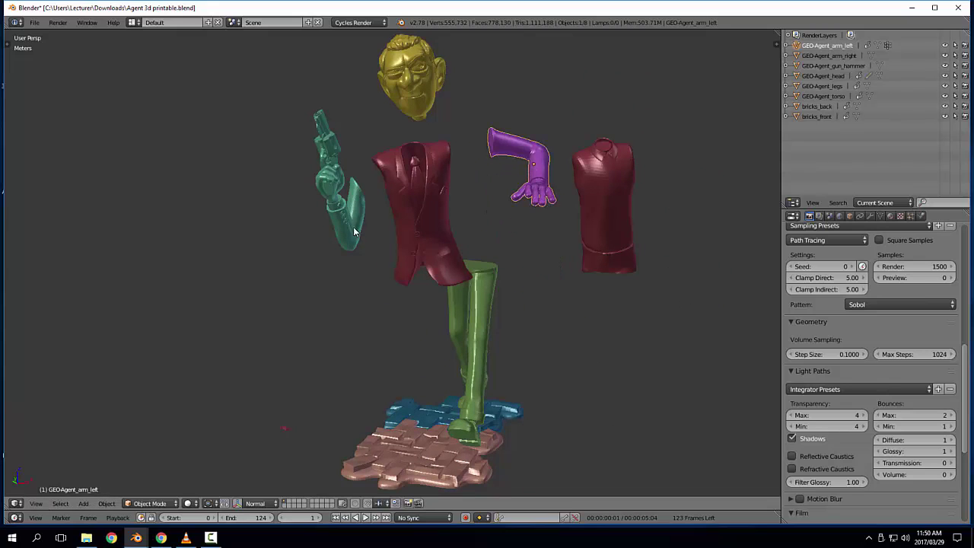
Step: Move the gun-holding right arm and the head outward, away from the jacket
right_click(353, 228)
key("g")
left_click(270, 241)
right_click_drag(405, 88, 288, 102)
Step: Move the legs about 10.6 cm sideways so they sit beneath the plain inner torso
right_click(482, 364)
key("g")
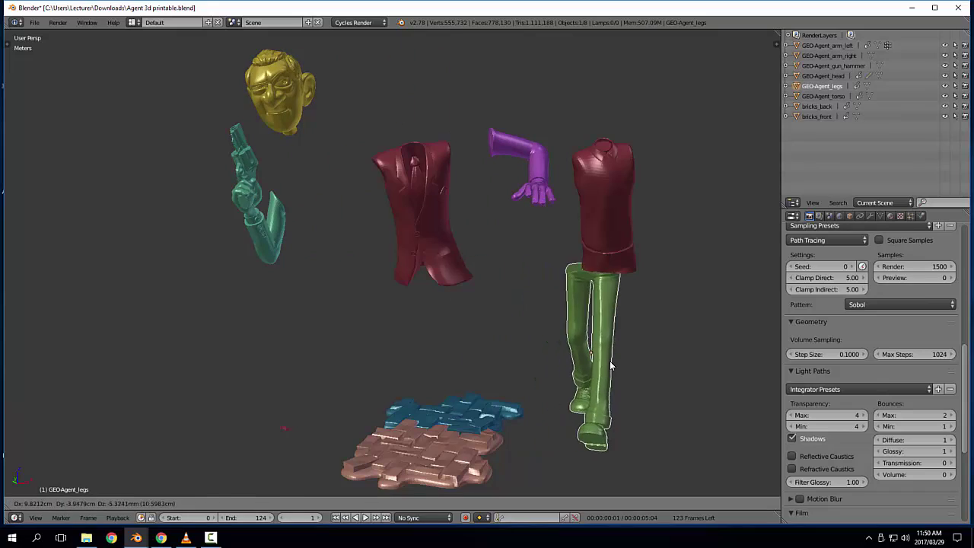
left_click(612, 366)
Step: Try moving the front and back brick base sections to show that they are separate pieces
middle_click_drag(612, 366, 664, 386)
middle_click_drag(475, 374, 428, 360)
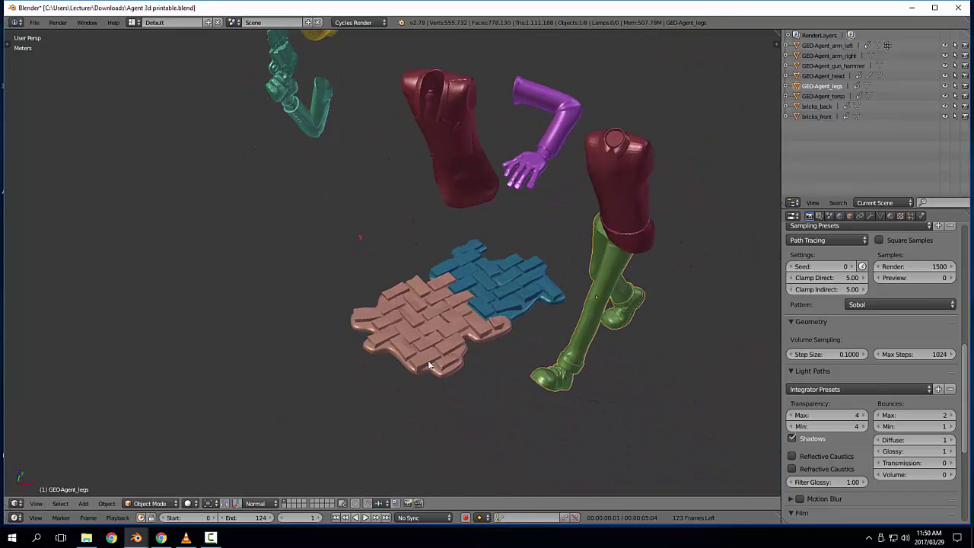
right_click_drag(428, 325, 324, 353)
right_click(382, 327)
right_click(510, 278)
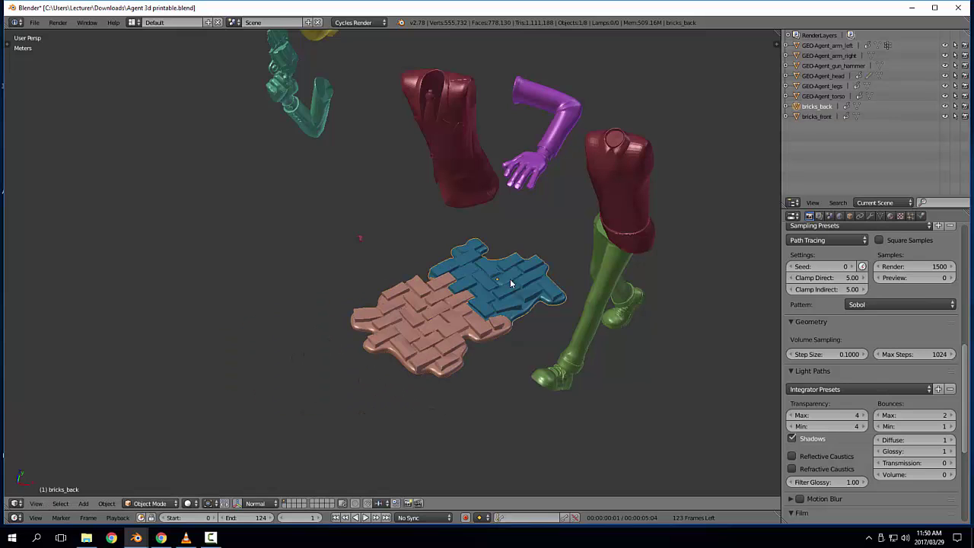
key("g")
right_click(531, 271)
middle_click_drag(361, 278, 511, 306)
right_click(508, 351)
middle_click_drag(508, 352, 532, 357)
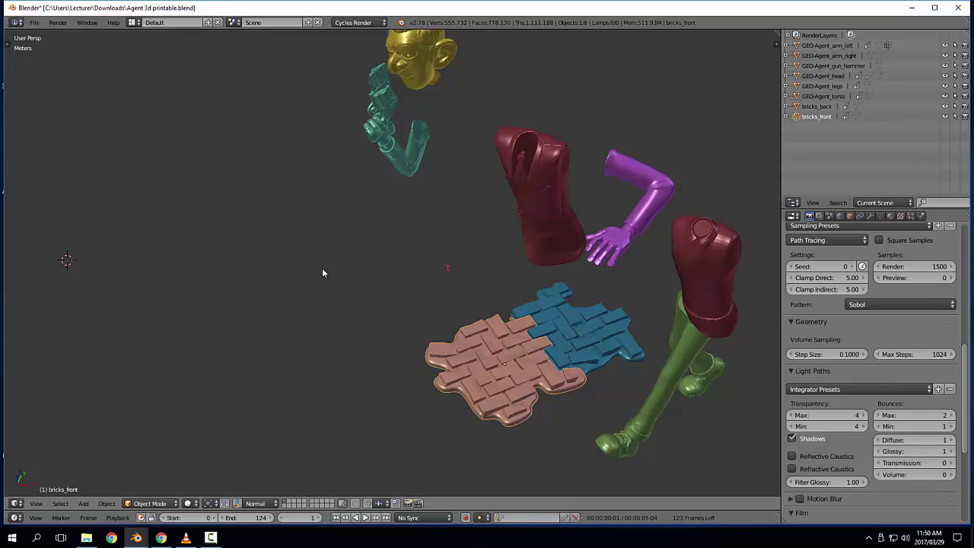
middle_click_drag(322, 271, 447, 285)
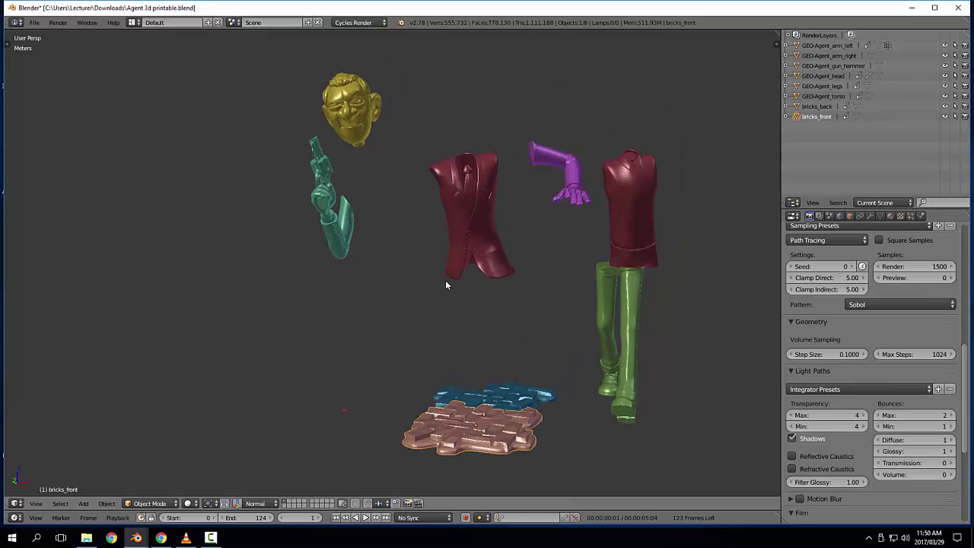
Step: Switch to the Blender window with heavy_02_PrintSetup.blend and display the heavy character in Solid shading
left_click(912, 7)
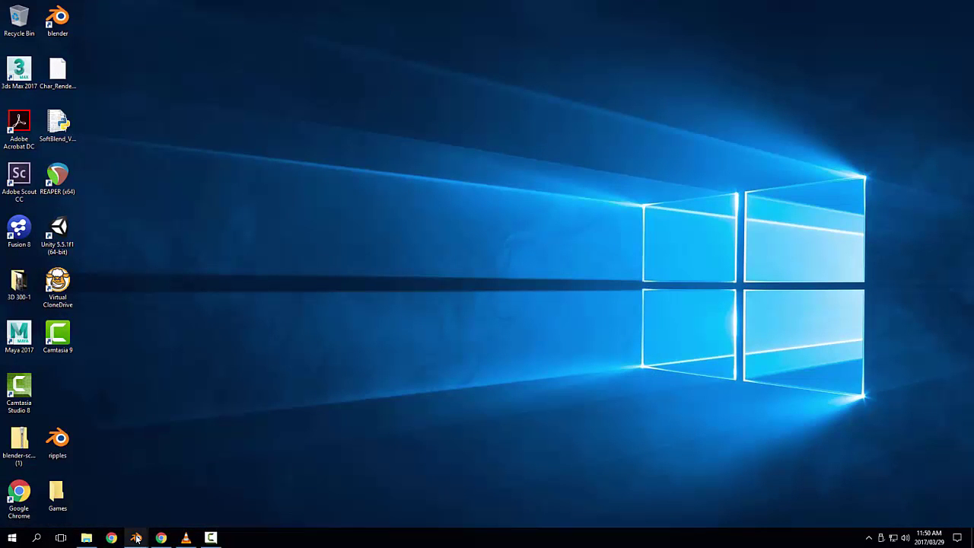
mouse_move(137, 538)
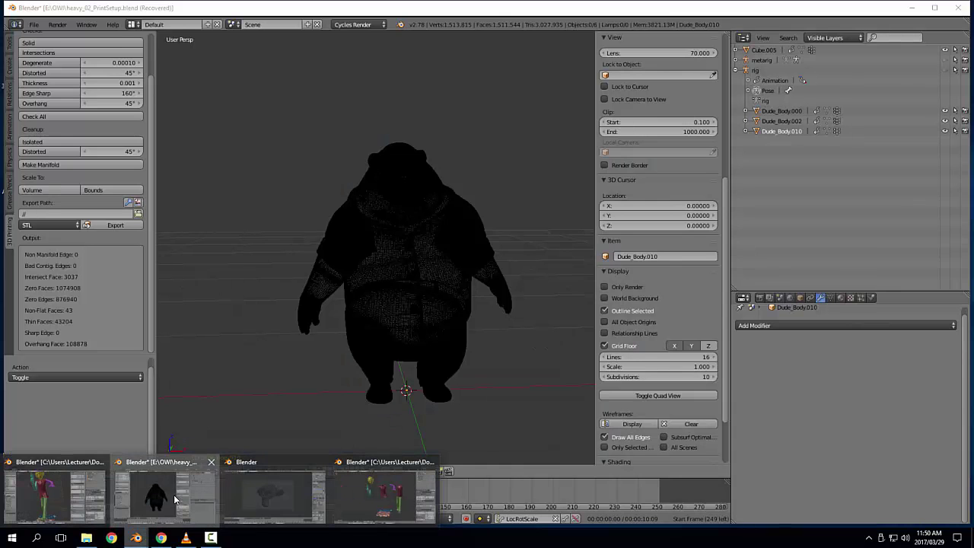
left_click(165, 496)
key("z")
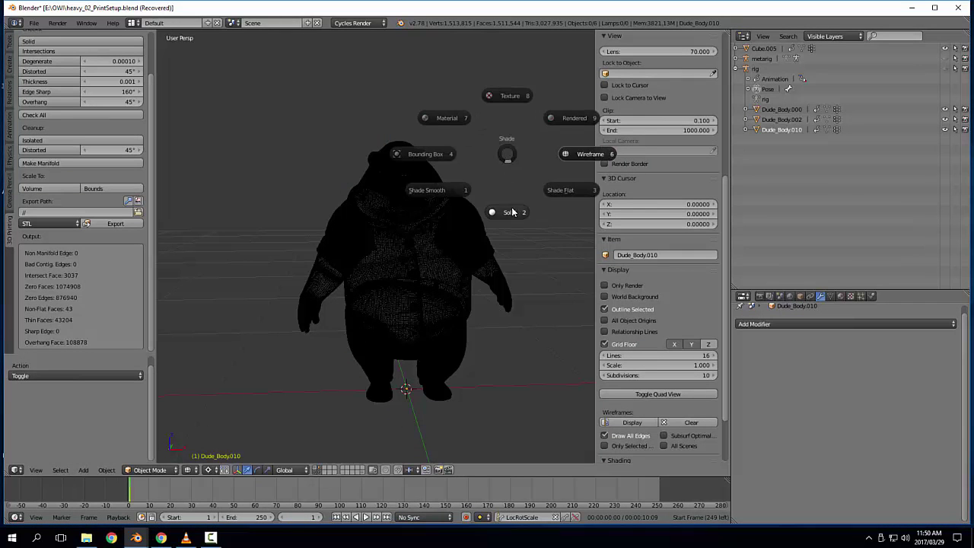
left_click(513, 212)
middle_click_drag(521, 206, 437, 293)
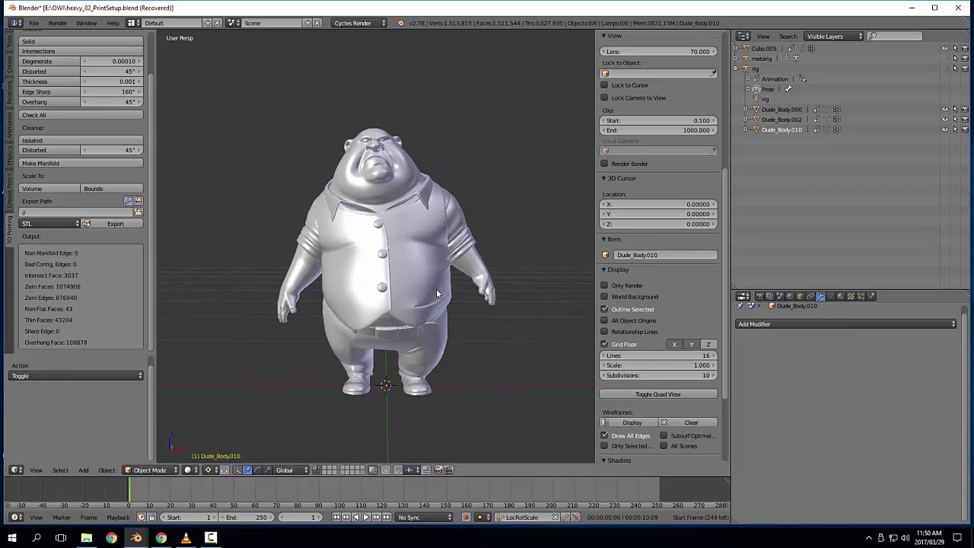
Step: Move the clothed body away from the head and hands, about 0.86 units along X
right_click(419, 228)
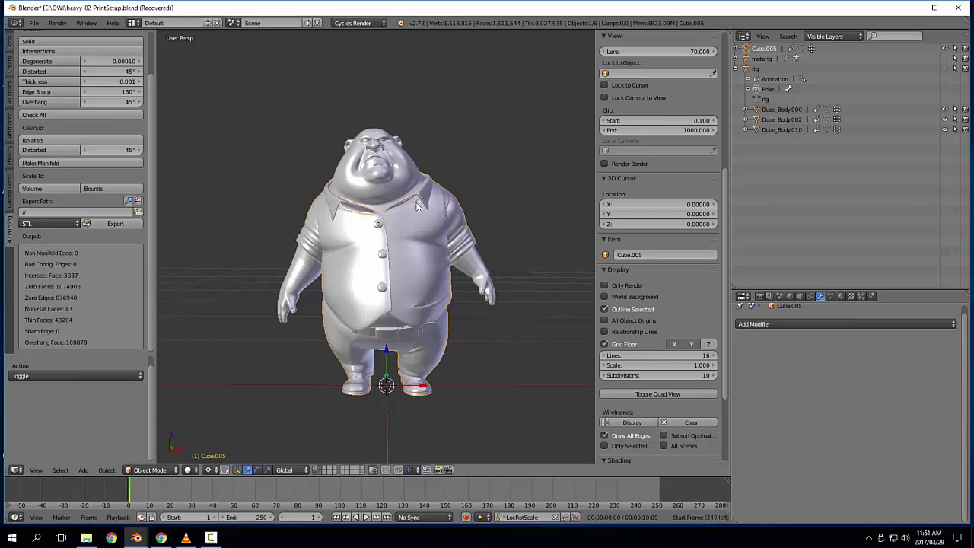
right_click(481, 278)
middle_click_drag(531, 238, 403, 233, "shift")
key("g")
right_click(532, 265)
right_click(382, 247)
key("g")
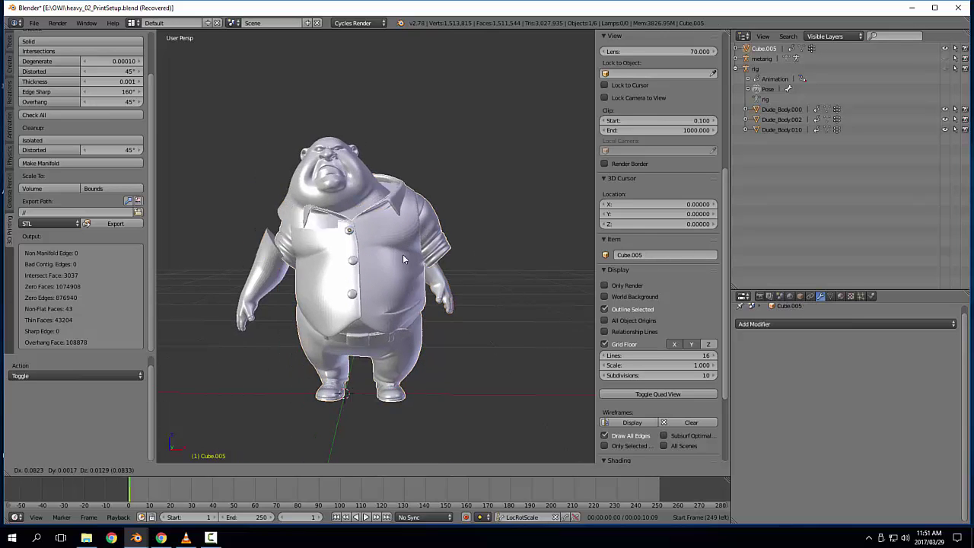
left_click(521, 254)
middle_click_drag(540, 255, 476, 238)
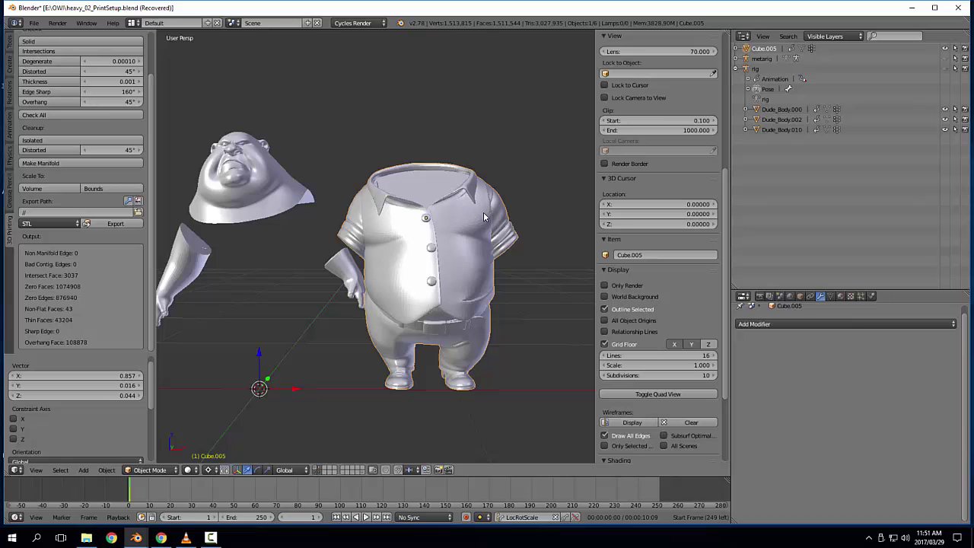
Step: Examine the shirt's collar, buttons and open neck on the separated body from close up and from the side
scroll(444, 225, "down", 4)
middle_click_drag(444, 225, 481, 141)
scroll(360, 216, "up", 6)
scroll(444, 241, "up", 5)
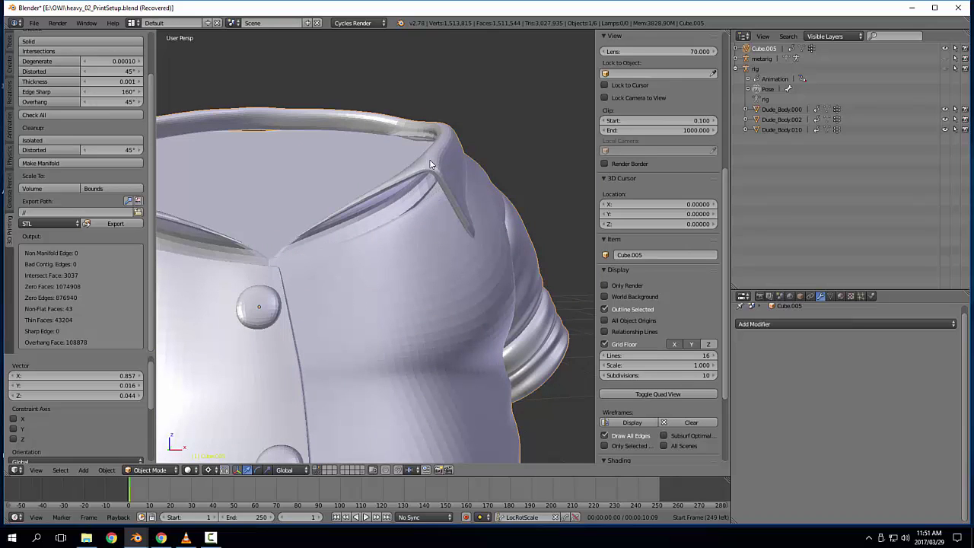
scroll(424, 193, "down", 6)
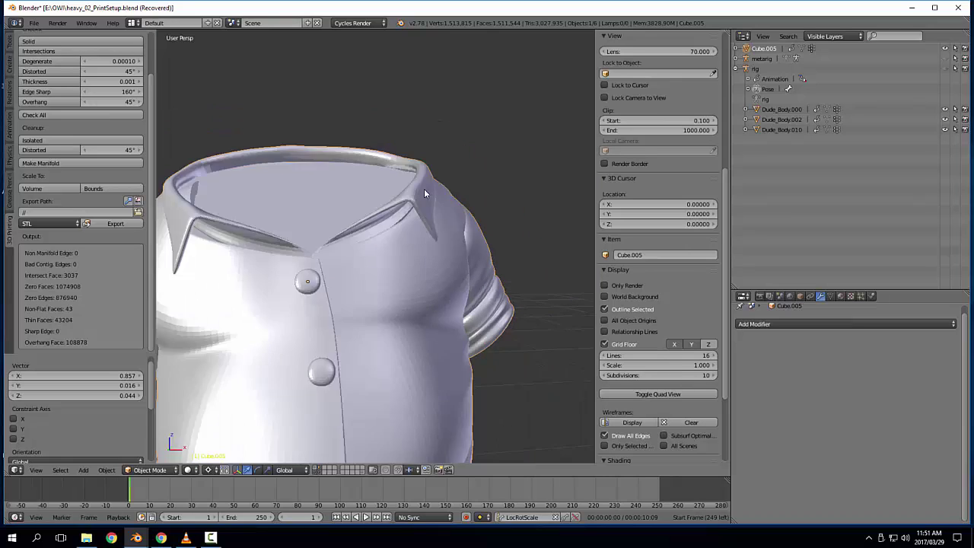
middle_click_drag(464, 244, 516, 239)
scroll(495, 245, "up", 5)
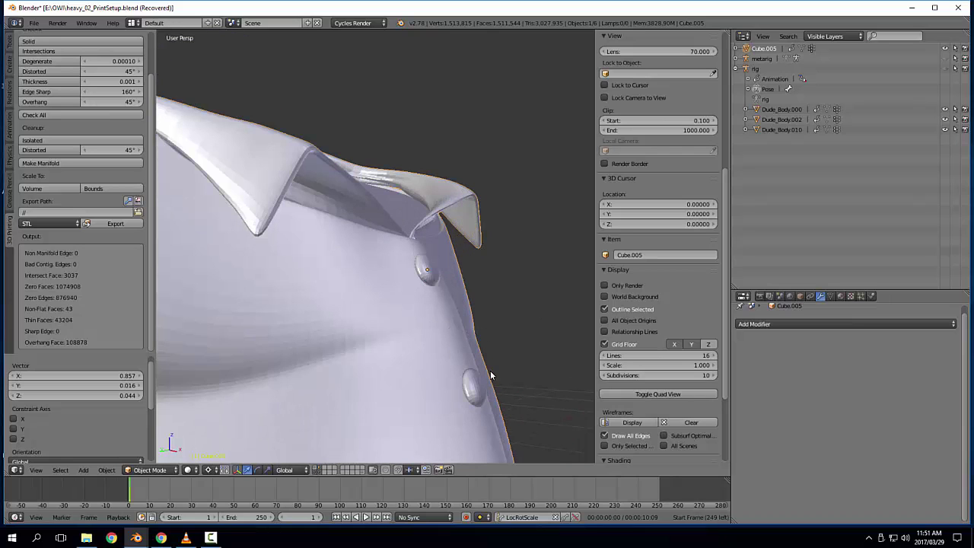
middle_click_drag(488, 374, 468, 382)
scroll(487, 274, "down", 5)
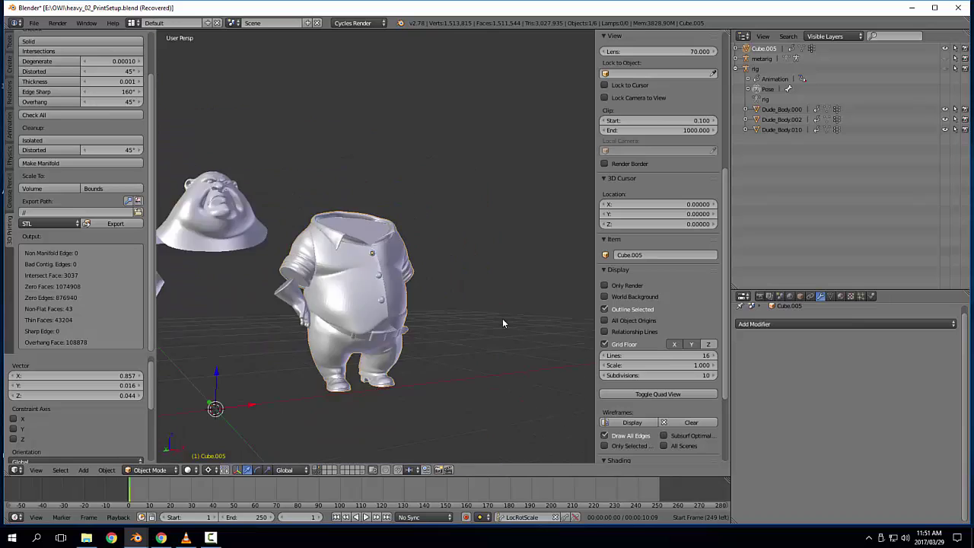
middle_click_drag(502, 319, 348, 278)
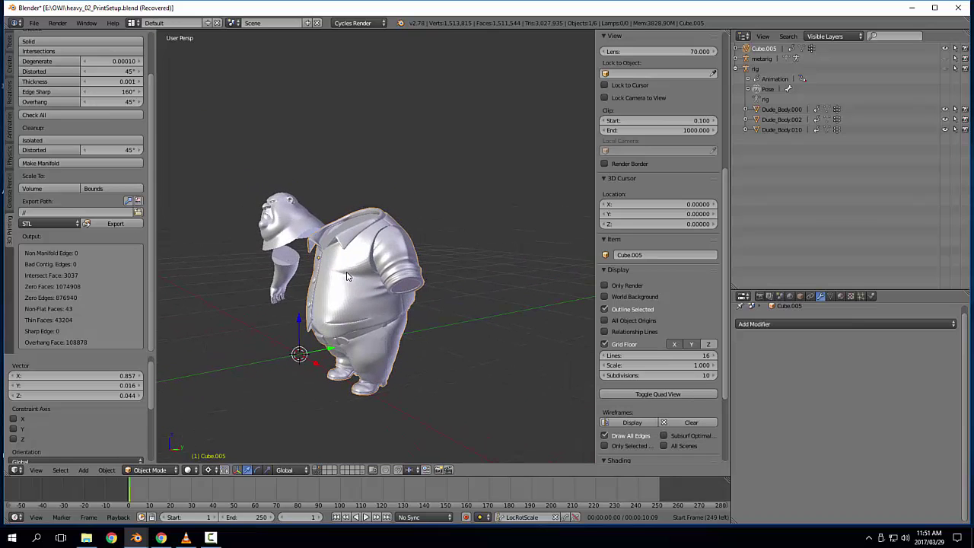
Step: Rotate the clothed body about -75° around the X axis and view it from the right in orthographic projection
key("e")
left_click_drag(280, 328, 349, 308)
key("KP_3")
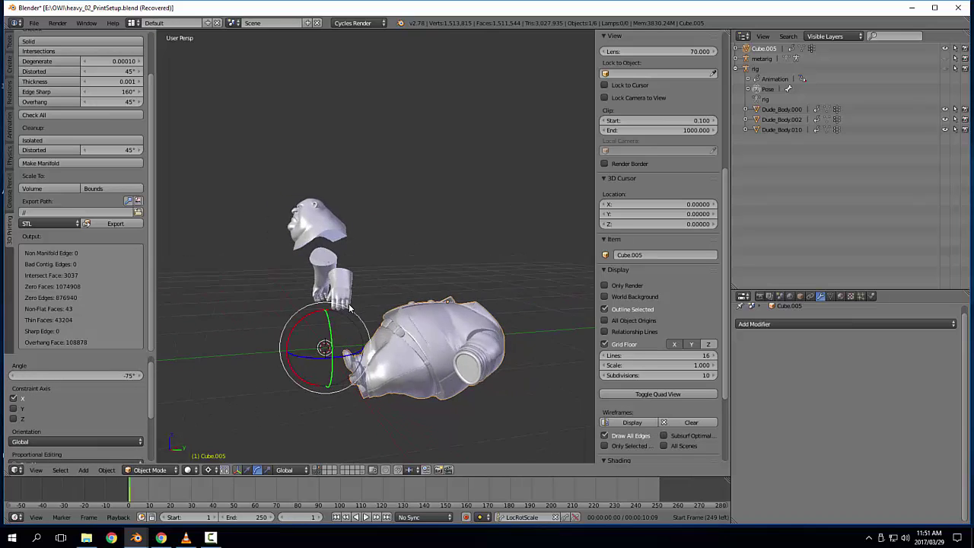
middle_click_drag(450, 304, 392, 282, "shift")
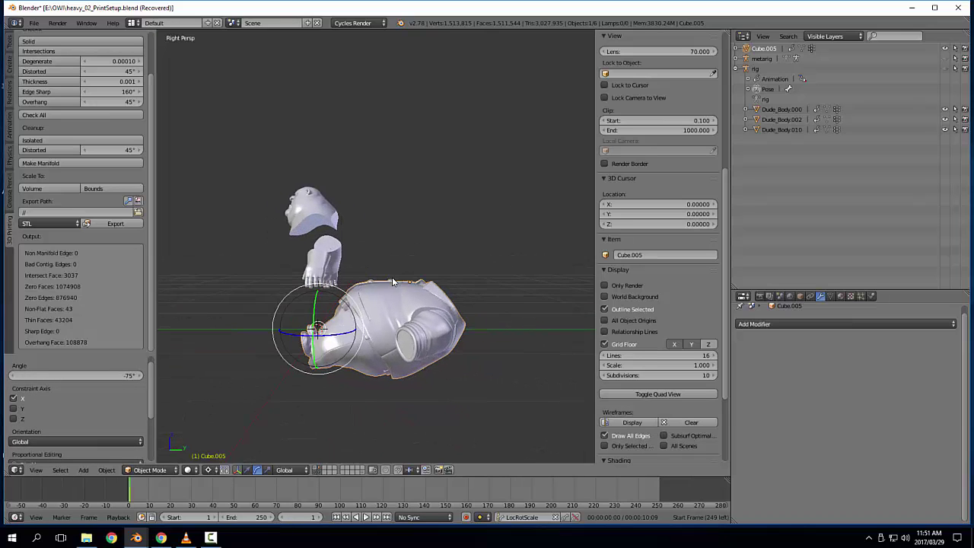
key("KP_5")
Step: Examine the raised collar and shirt front of the reclined body up close
scroll(448, 279, "up", 5)
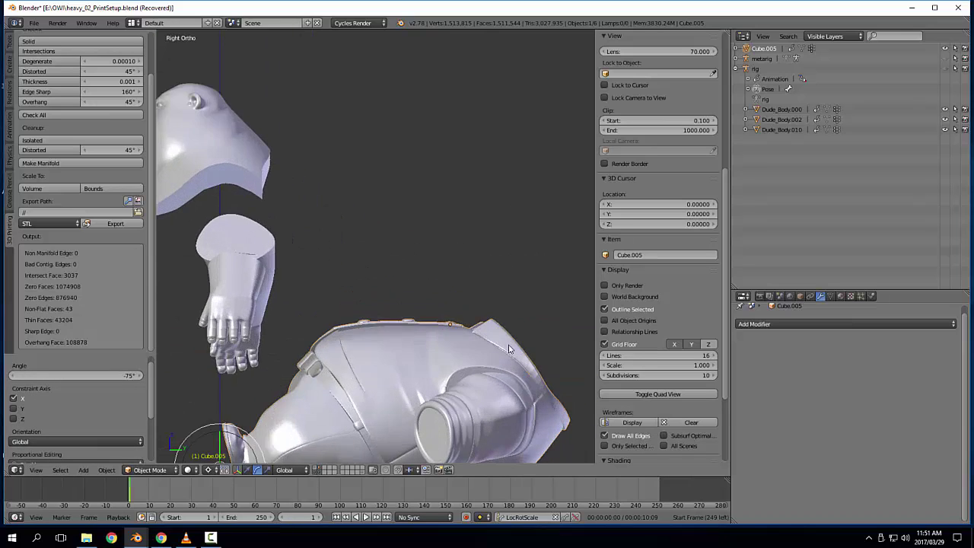
middle_click_drag(459, 315, 553, 329)
scroll(510, 339, "up", 3)
middle_click_drag(449, 355, 403, 285, "shift")
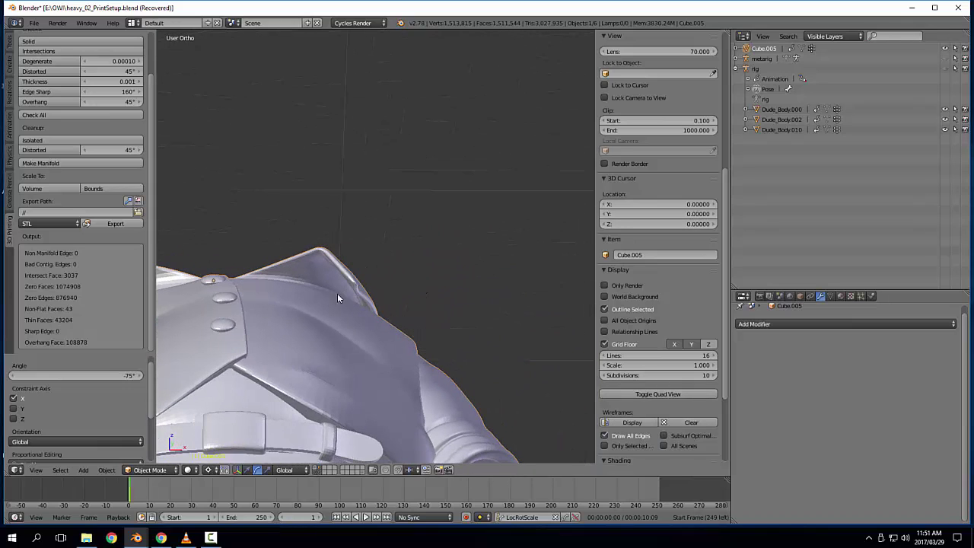
middle_click_drag(349, 305, 455, 260)
Step: Inspect the right forearm's mesh around its cut end in Edit Mode and return to Object Mode
right_click(390, 264)
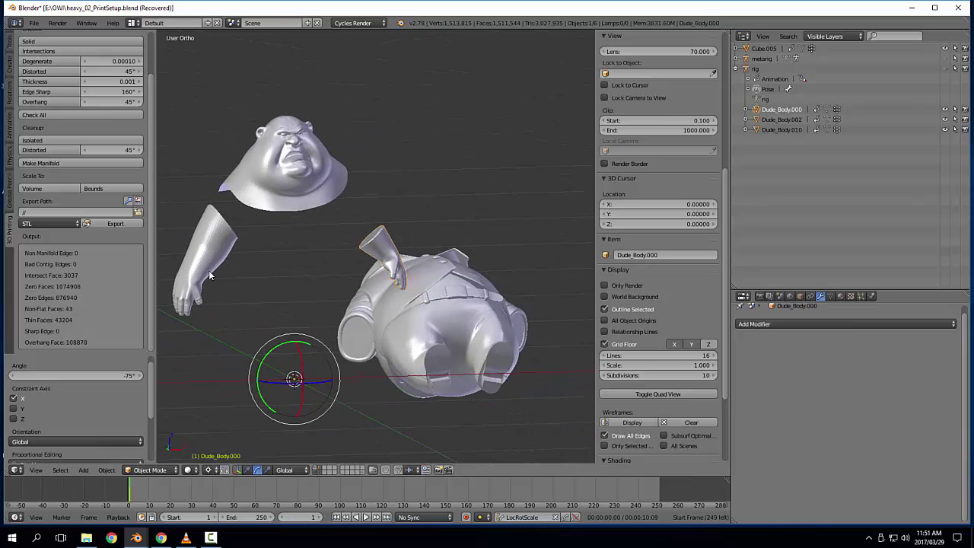
right_click(220, 260)
scroll(336, 270, "up", 8)
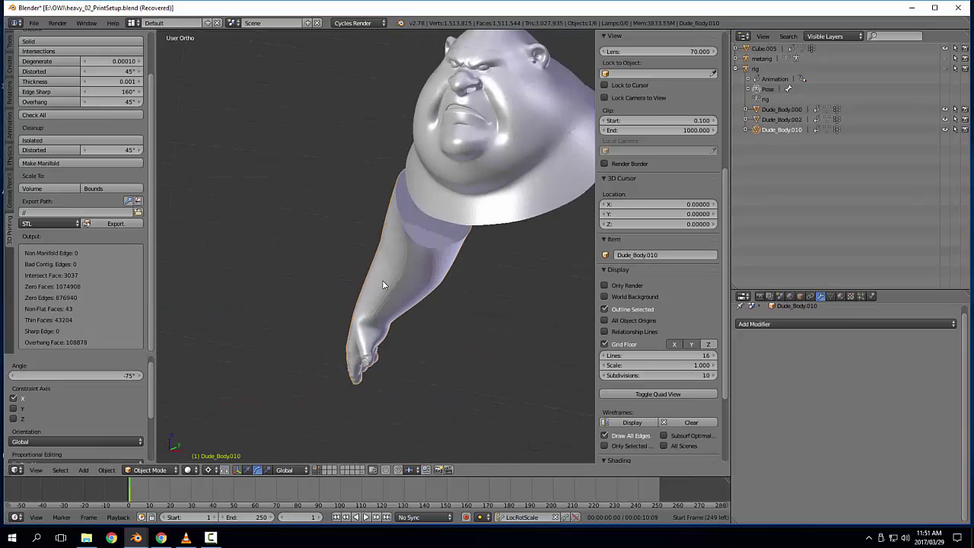
key("Tab")
middle_click_drag(390, 268, 450, 262)
left_click(474, 304)
scroll(489, 304, "up", 2)
middle_click_drag(509, 281, 530, 234)
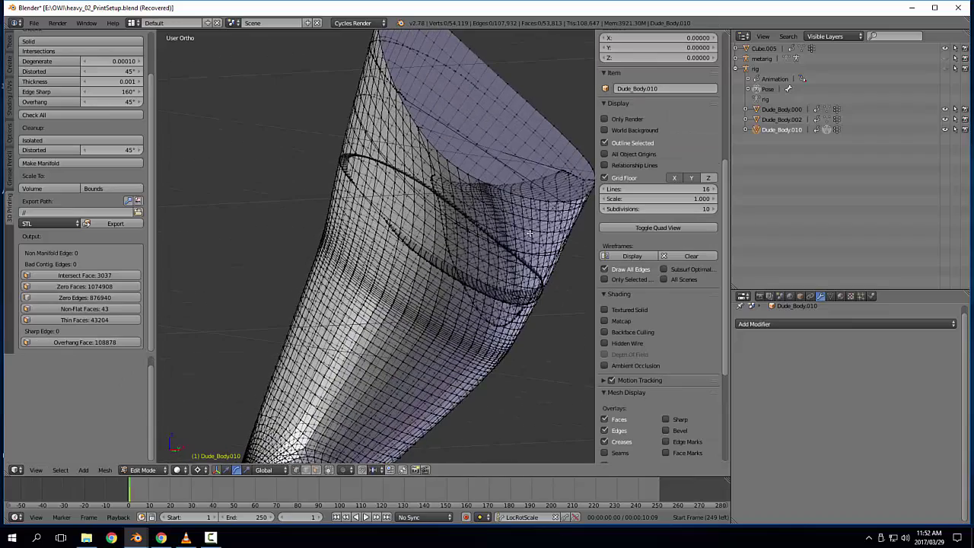
scroll(487, 151, "down", 7)
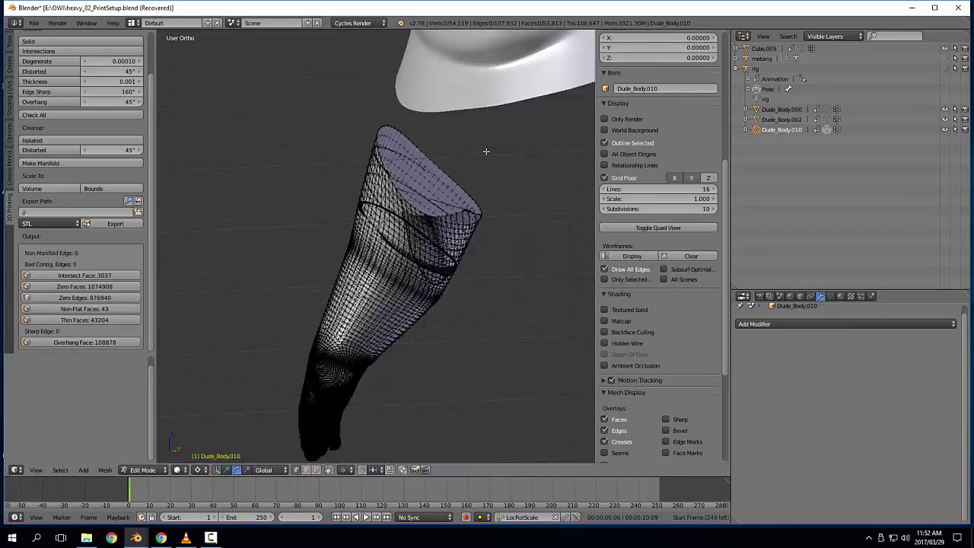
middle_click_drag(488, 152, 466, 256)
key("Tab")
left_click(423, 281)
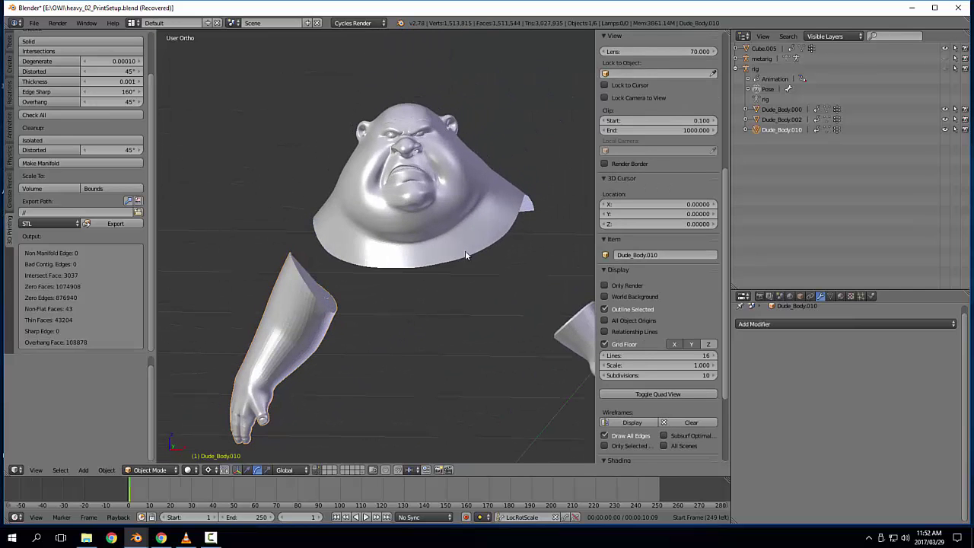
Step: Select the head piece and view it together with the separate forearms and clothed body
right_click(482, 241)
scroll(448, 228, "down", 3)
middle_click_drag(489, 328, 382, 279, "shift")
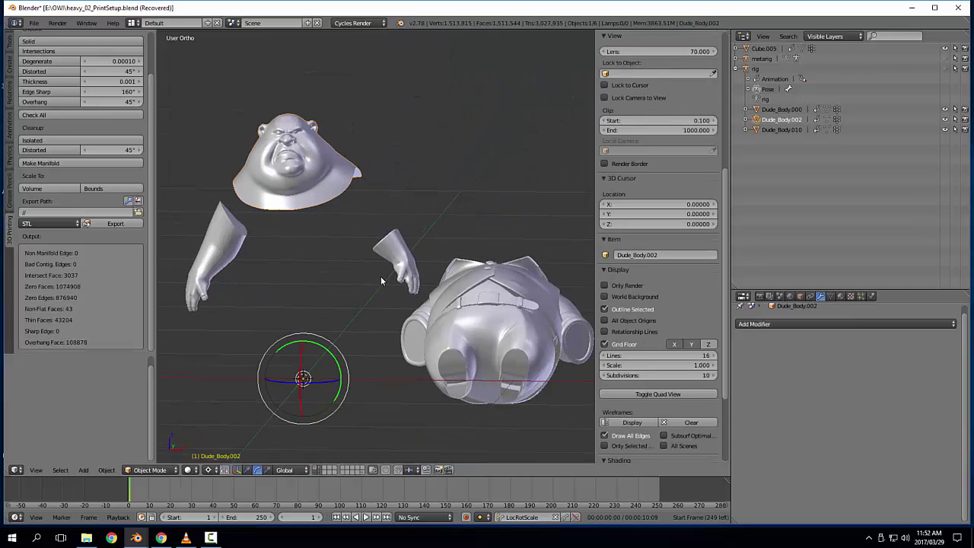
middle_click_drag(478, 314, 382, 379)
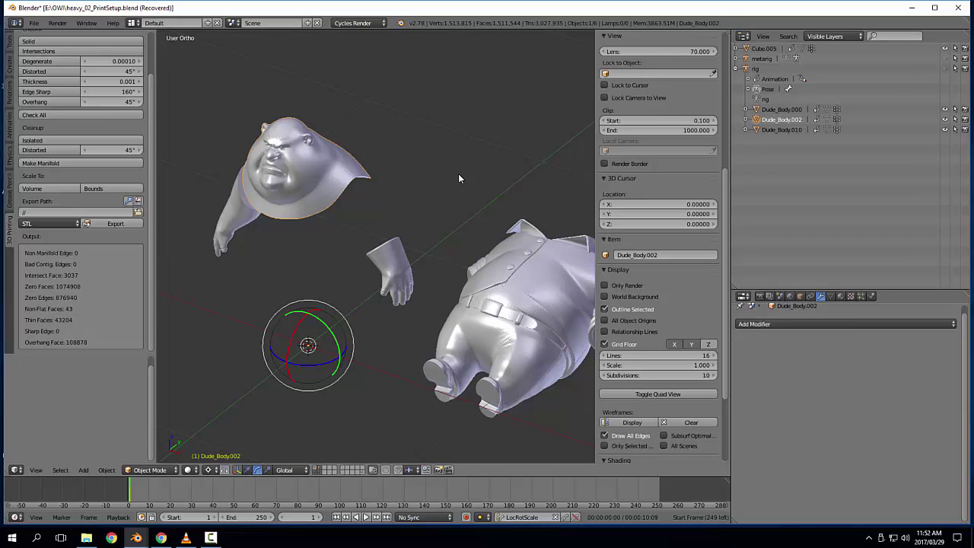
Step: Open heavy_02_PRINT_02.blend, preview the character in Rendered viewport shading, and return to solid shading
left_click(34, 24)
mouse_move(64, 61)
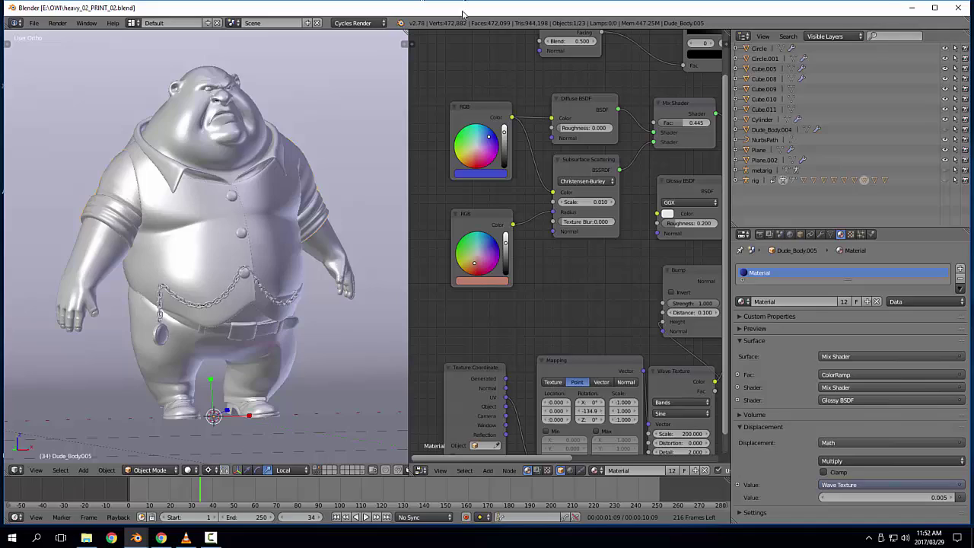
key("shift+z")
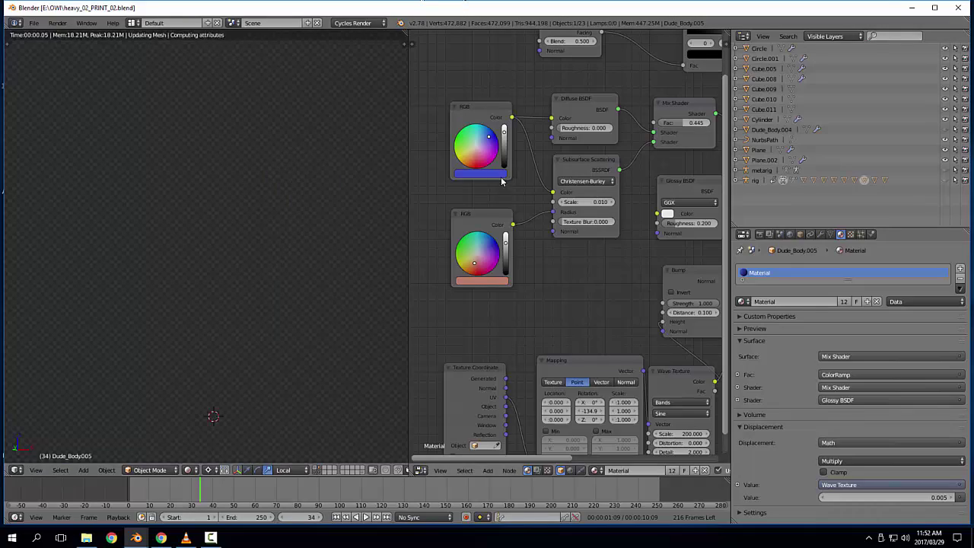
middle_click_drag(487, 220, 517, 242)
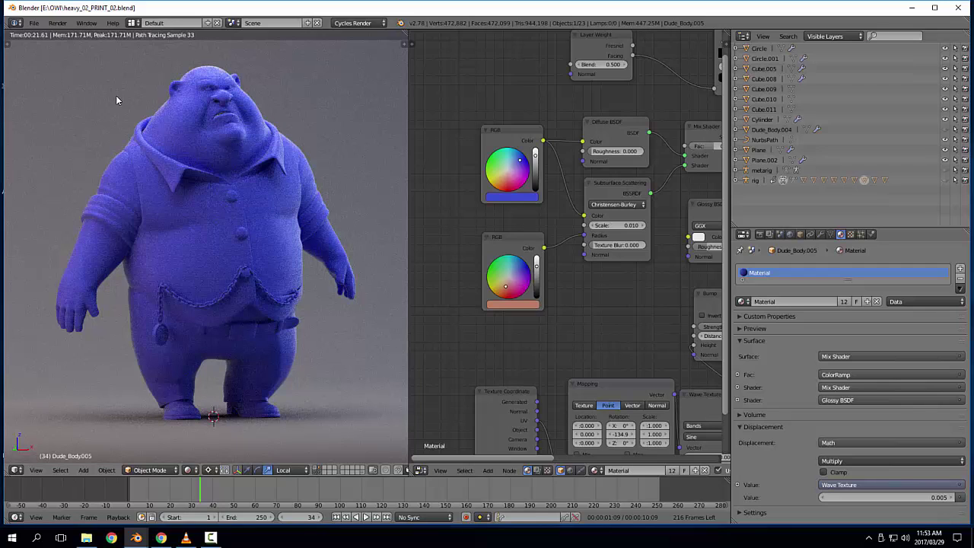
key("shift+z")
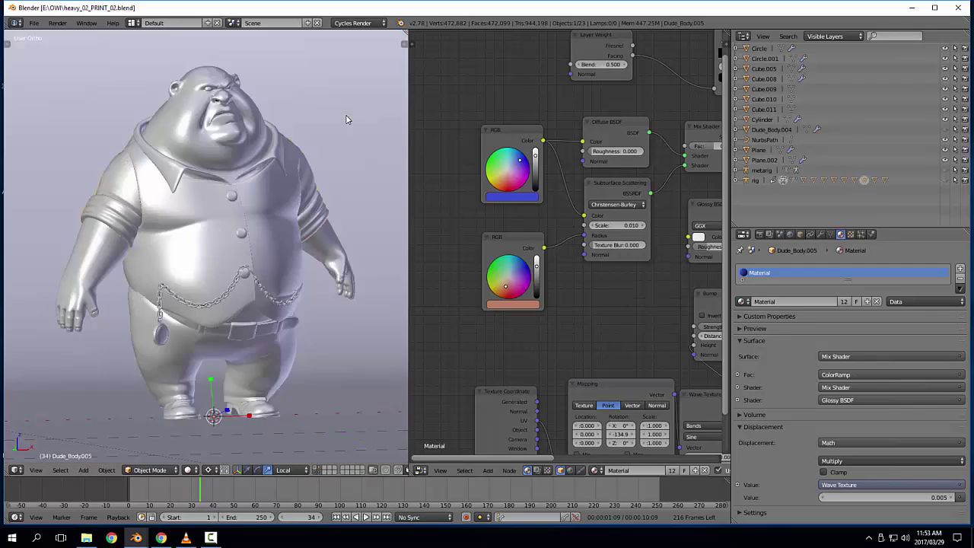
Step: Merge the node editor area into the 3D viewport and bring the whole studio setup around the character into view
left_click_drag(406, 32, 471, 63)
scroll(545, 100, "down", 5)
middle_click_drag(563, 122, 537, 214)
scroll(563, 211, "down", 3)
scroll(513, 212, "down", 3)
right_click(537, 214)
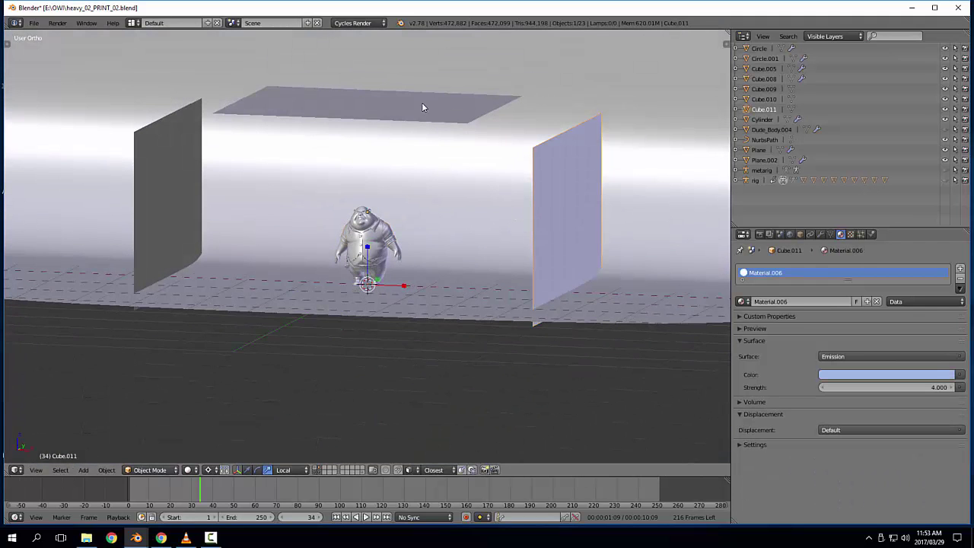
Step: Save the scene as a new file named heavy_03_PrintSetup.blend in the E:\OWI folder
left_click(33, 24)
left_click(33, 24)
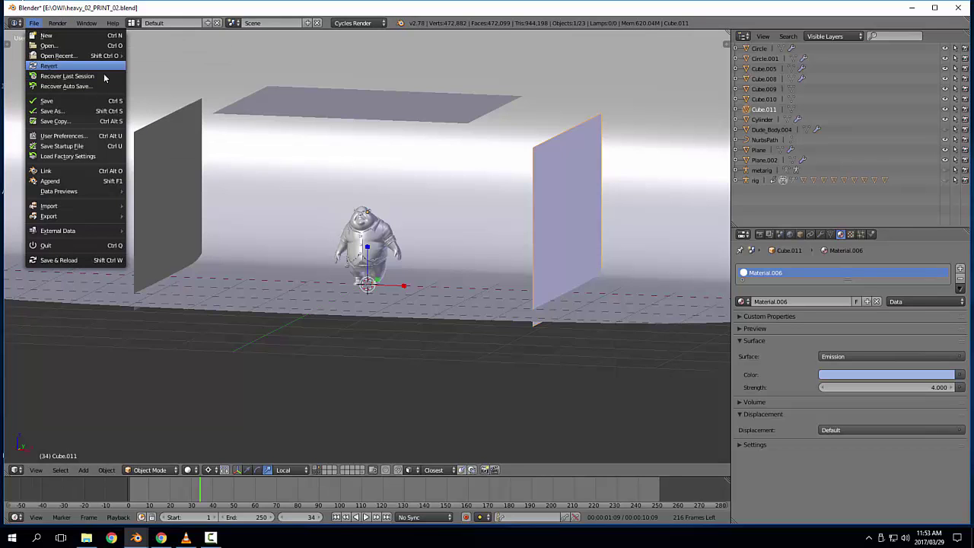
left_click(77, 111)
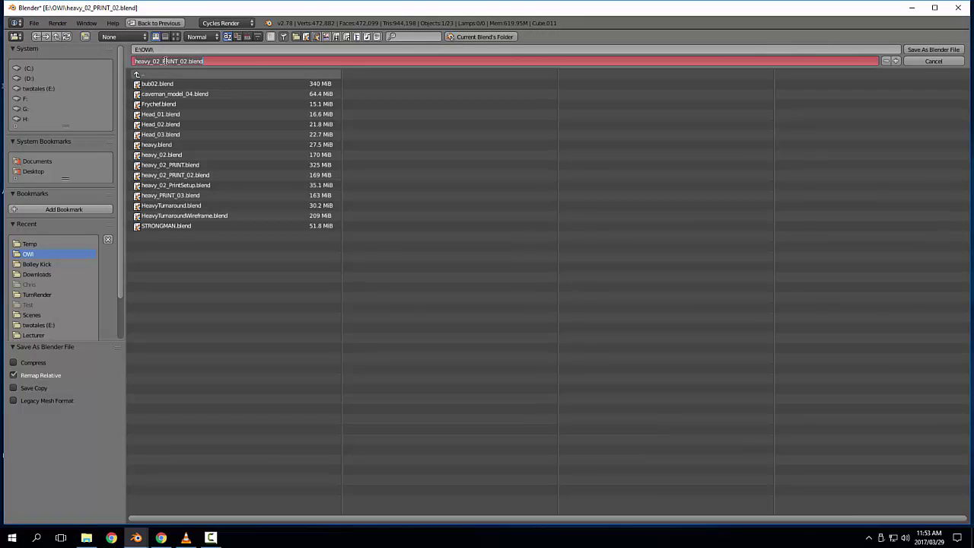
left_click(200, 186)
left_click(200, 60)
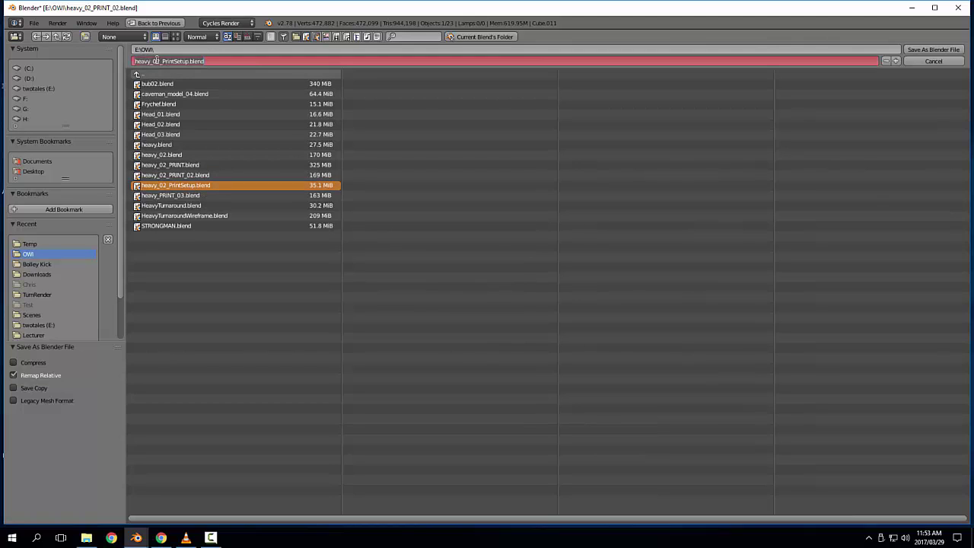
left_click_drag(155, 61, 160, 61)
key("BackSpace")
type("3")
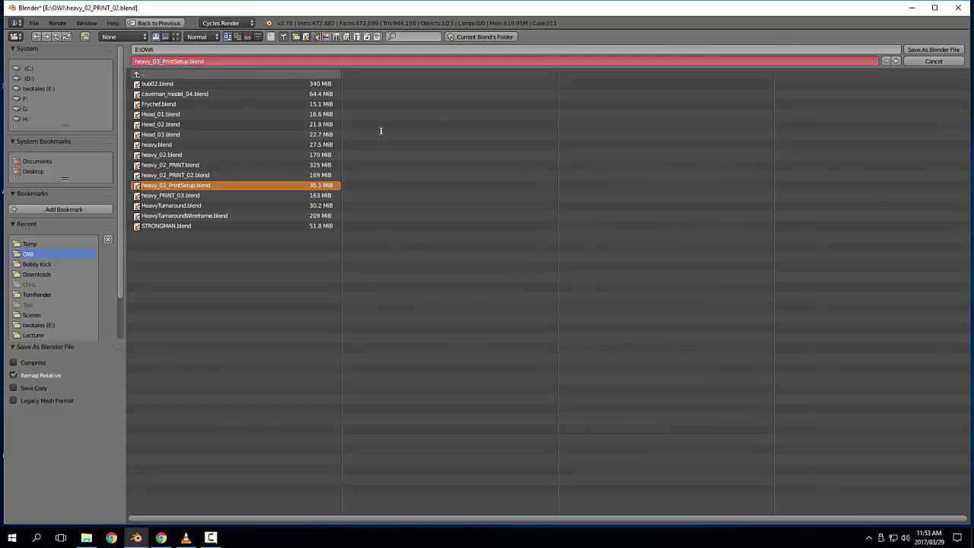
left_click(940, 50)
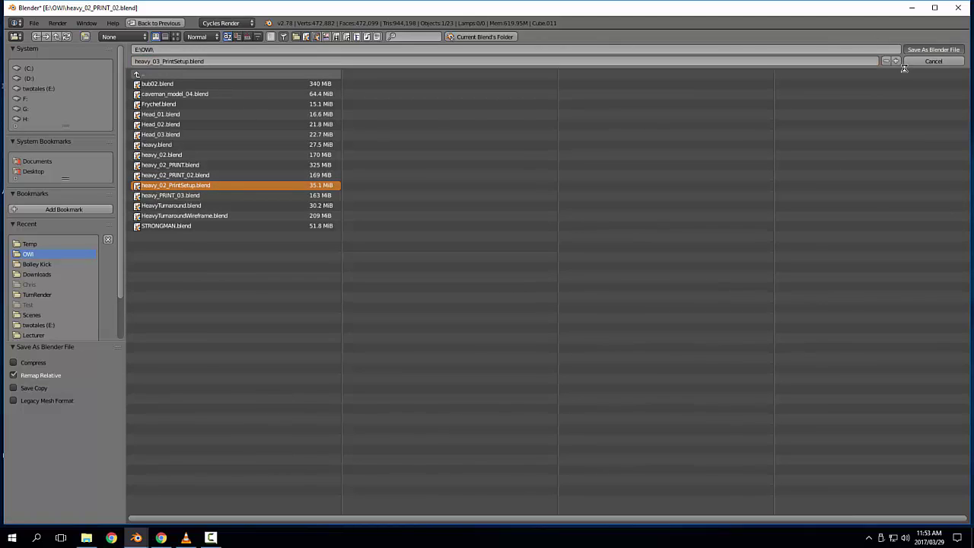
Step: Delete the curved studio backdrop and the three light panels surrounding the character
key("x")
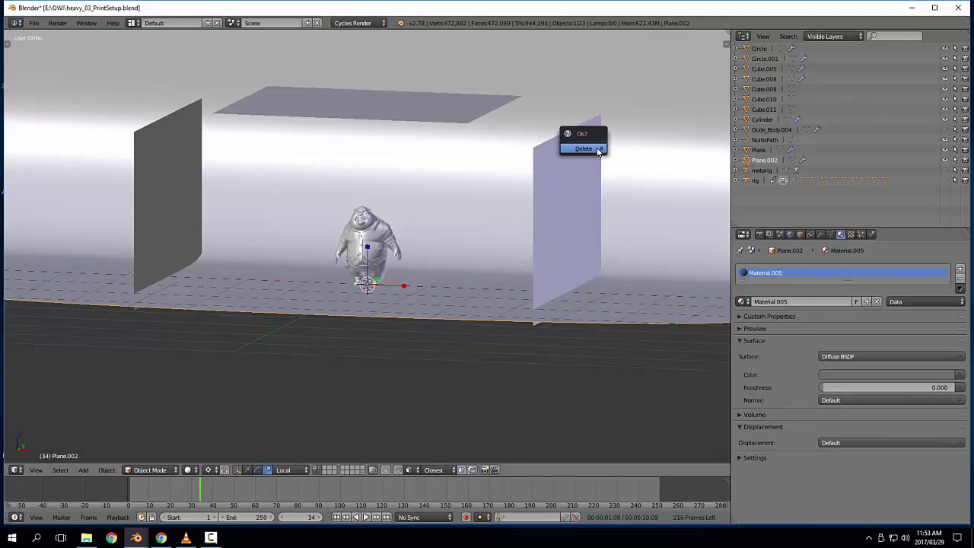
left_click(595, 148)
key("x")
left_click(469, 114)
right_click(559, 150)
key("x")
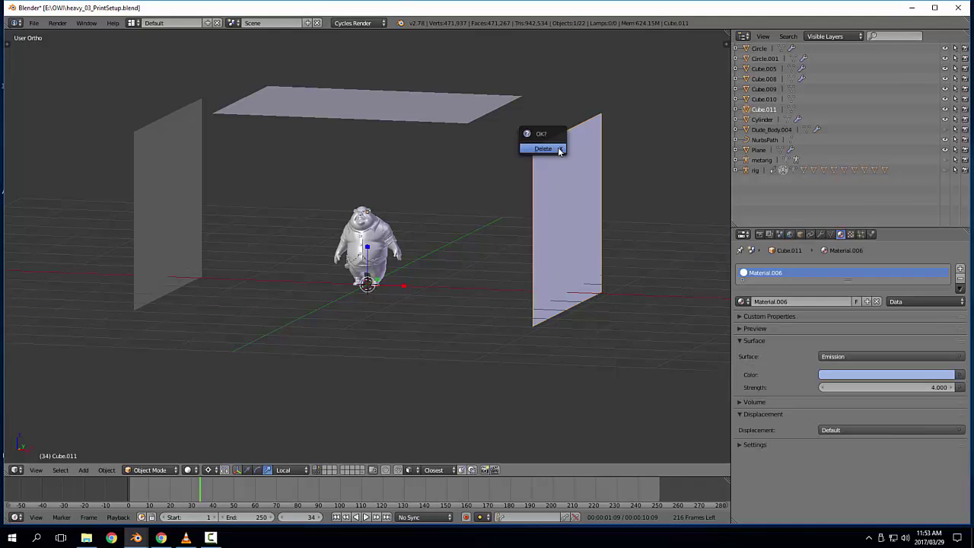
left_click(560, 150)
right_click(444, 119)
key("x")
left_click(444, 120)
right_click(182, 166)
key("x")
left_click(182, 167)
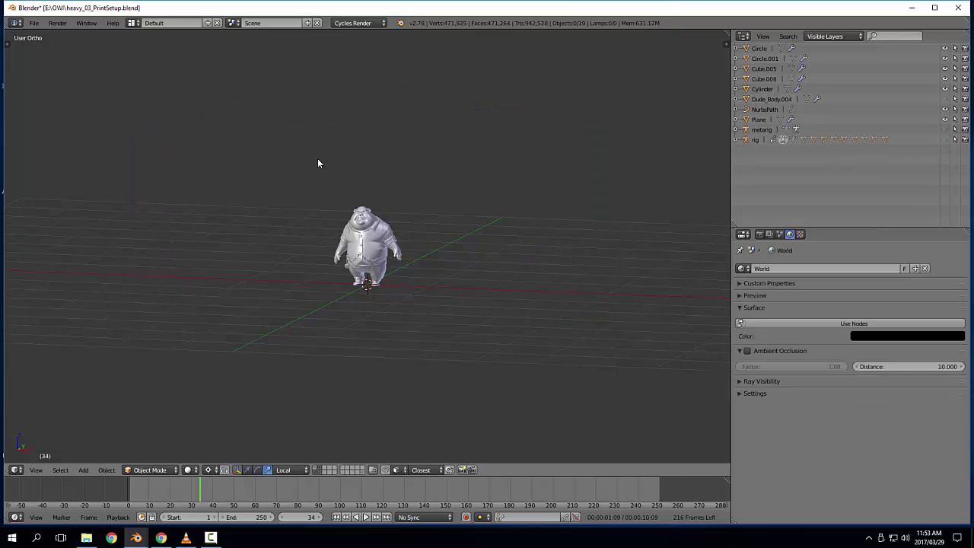
Step: Delete the watch chain draped across the front of the character's vest
middle_click_drag(318, 160, 332, 165, "shift")
scroll(335, 168, "up", 6)
mouse_move(531, 250)
middle_mouse_down()
mouse_move(511, 244)
mouse_move(522, 235)
middle_mouse_up()
scroll(528, 251, "up", 4)
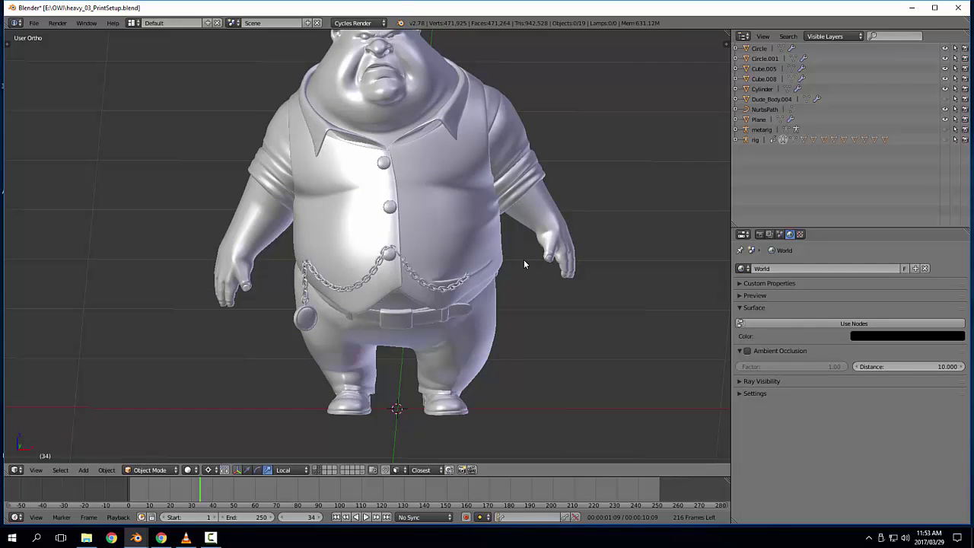
scroll(523, 263, "up", 5)
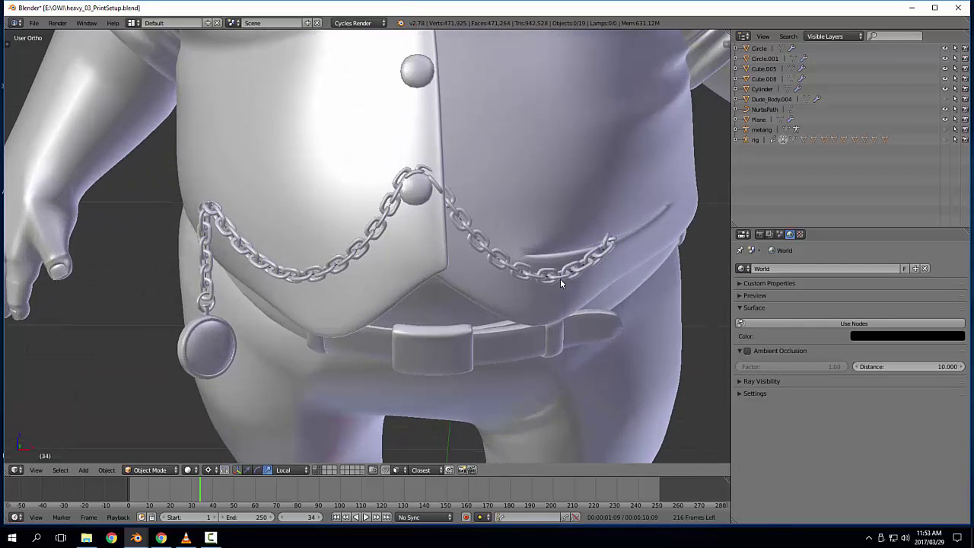
right_click(558, 283)
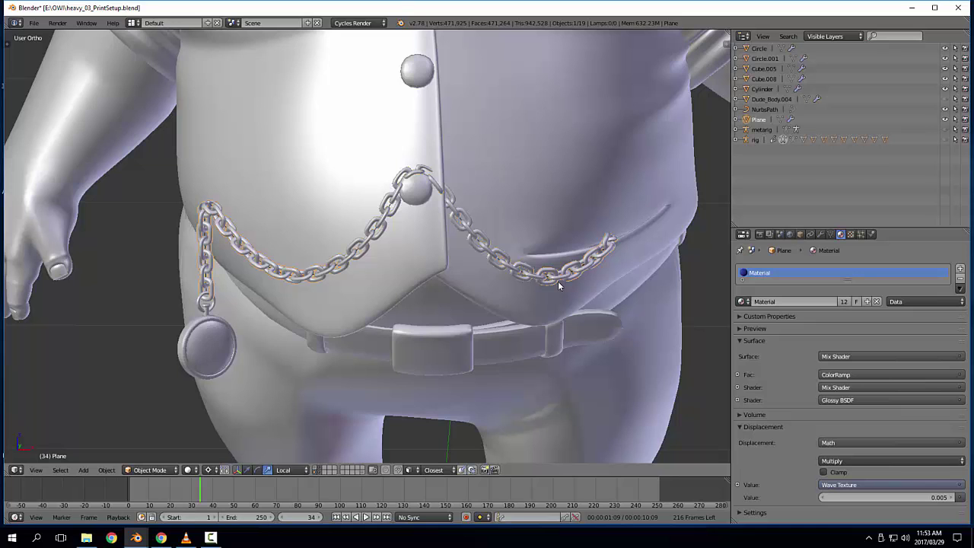
key("x")
left_click(551, 285)
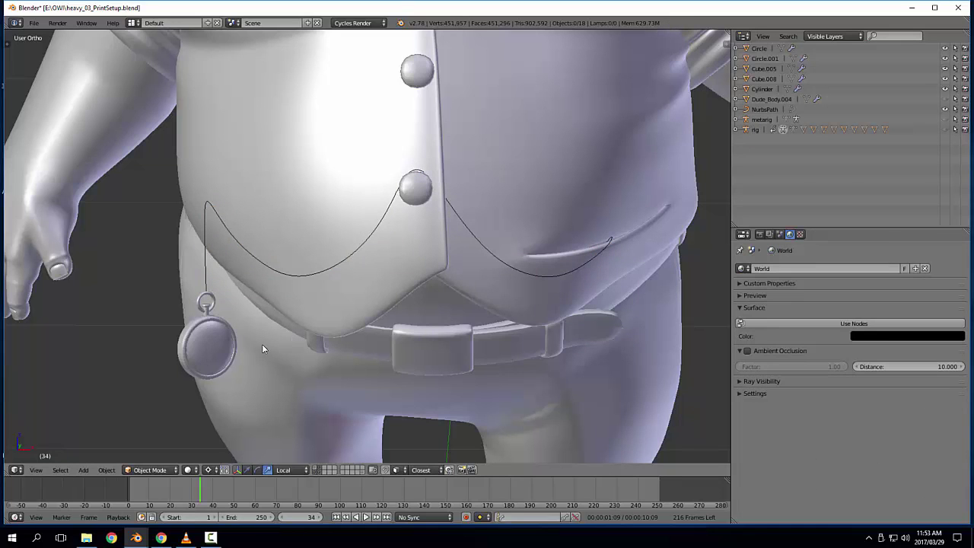
Step: Delete the pocket watch hanging beside the character's hip
right_click(203, 314)
middle_click_drag(220, 328, 176, 321)
key("x")
left_click(176, 321)
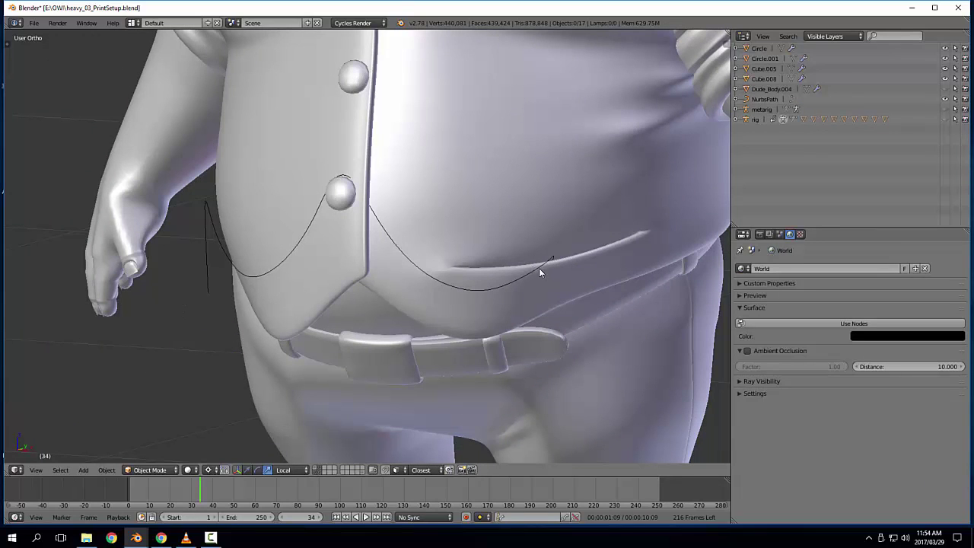
Step: Delete the NurbsPath guide curve of the watch chain from the front of the vest
right_click(435, 274)
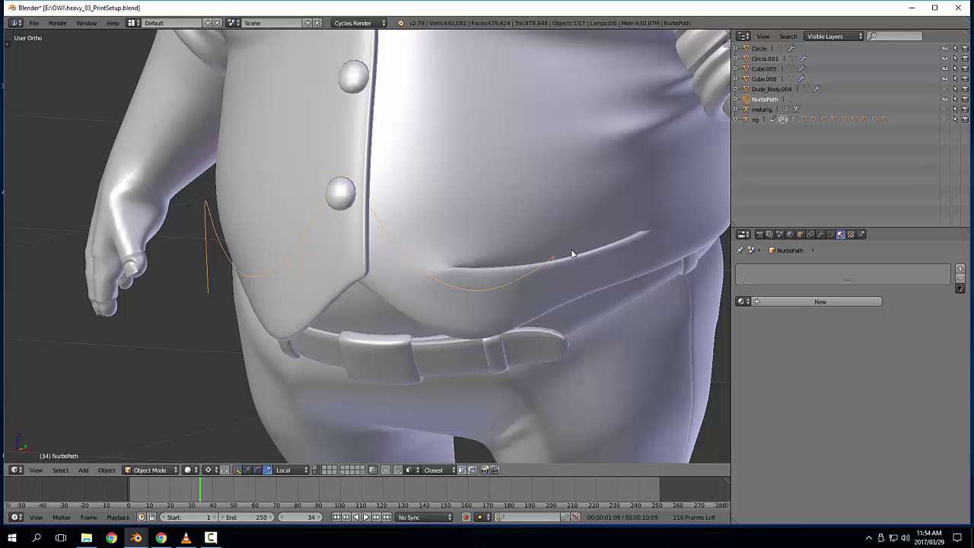
key("x")
scroll(422, 263, "down", 3)
middle_click_drag(421, 263, 490, 279)
key("x")
left_click(447, 246)
scroll(447, 266, "down", 5)
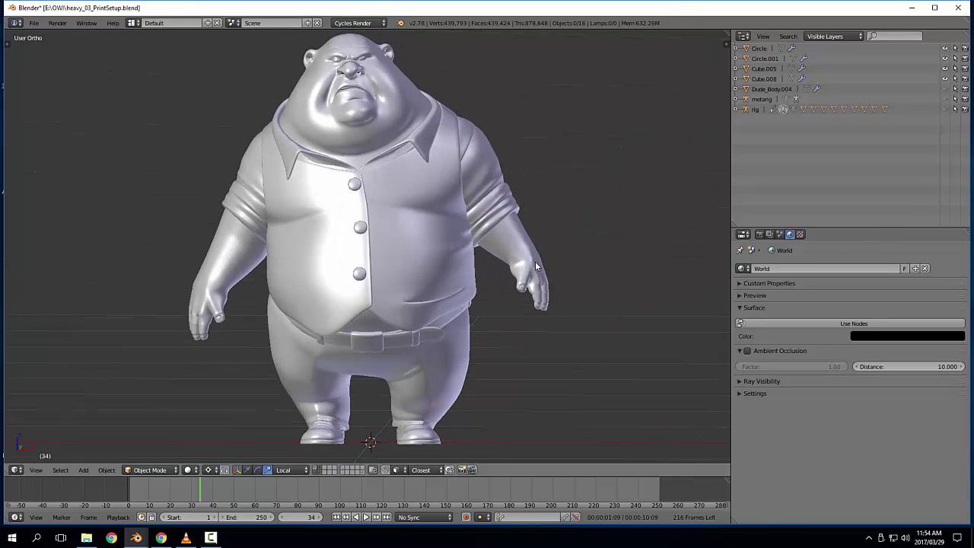
Step: Select the Dude_Body mesh and examine how its head and forearms meet the clothing
right_click(537, 267)
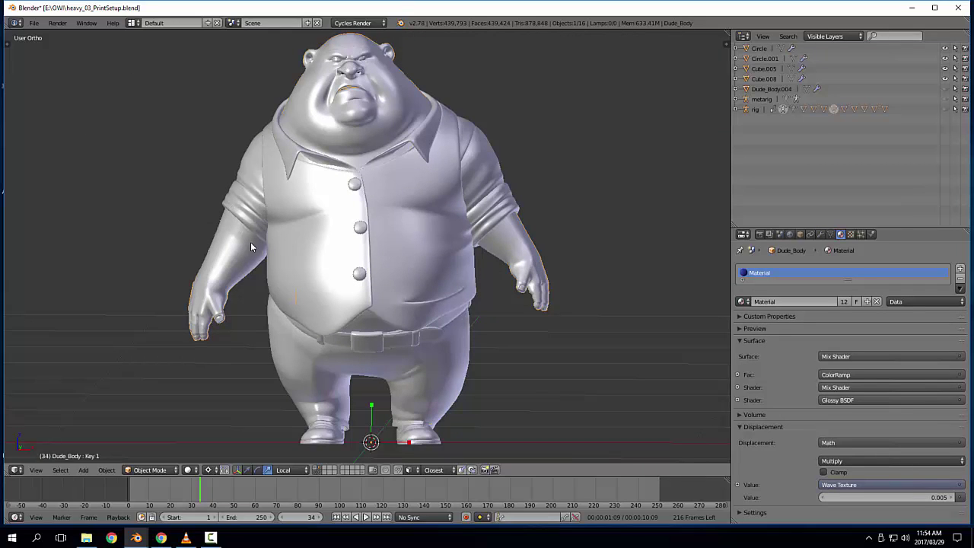
middle_click_drag(267, 242, 290, 297)
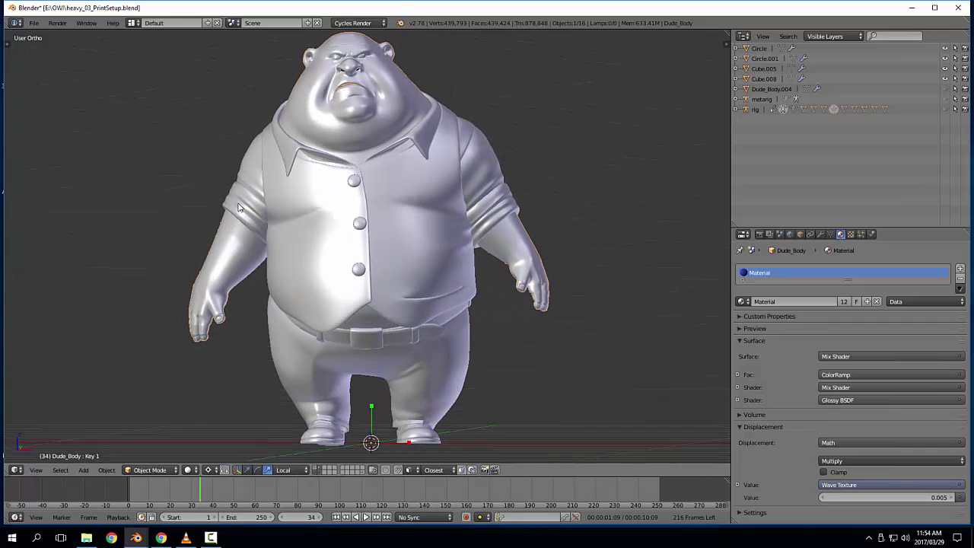
middle_click_drag(517, 184, 532, 165)
middle_click_drag(509, 203, 533, 179)
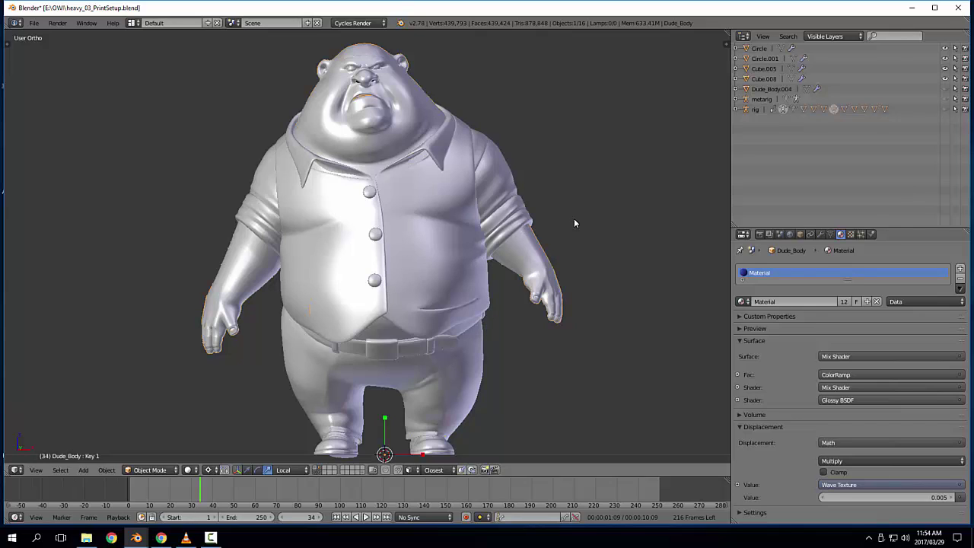
Step: Select all the character's parts, compare Shade Flat with Shade Smooth, and leave them flat-shaded to inspect the facets on the torso and head
key("a")
key("z")
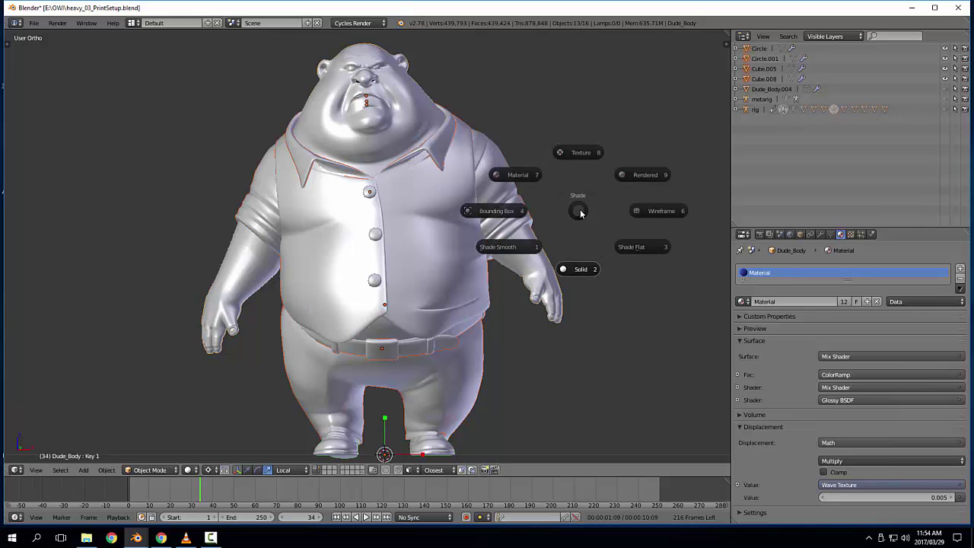
left_click(639, 247)
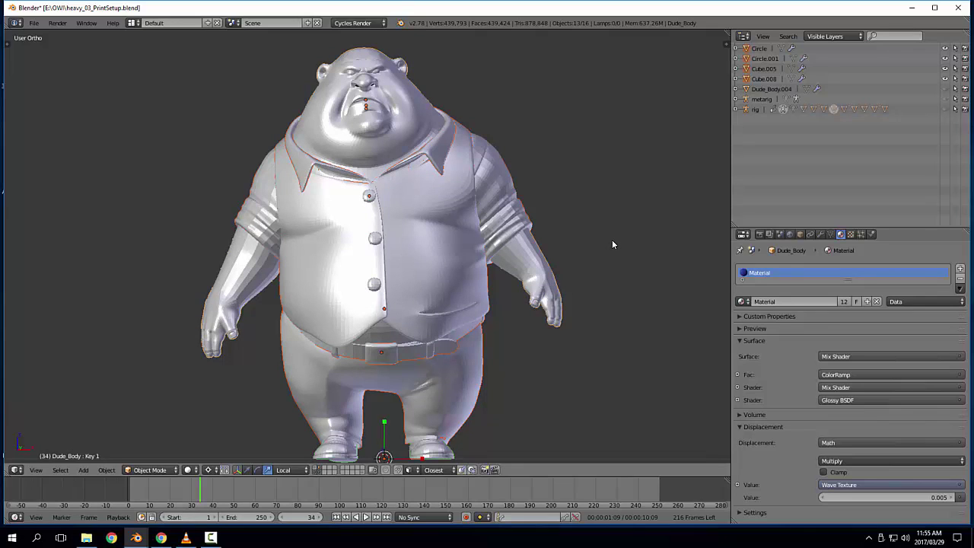
key("z")
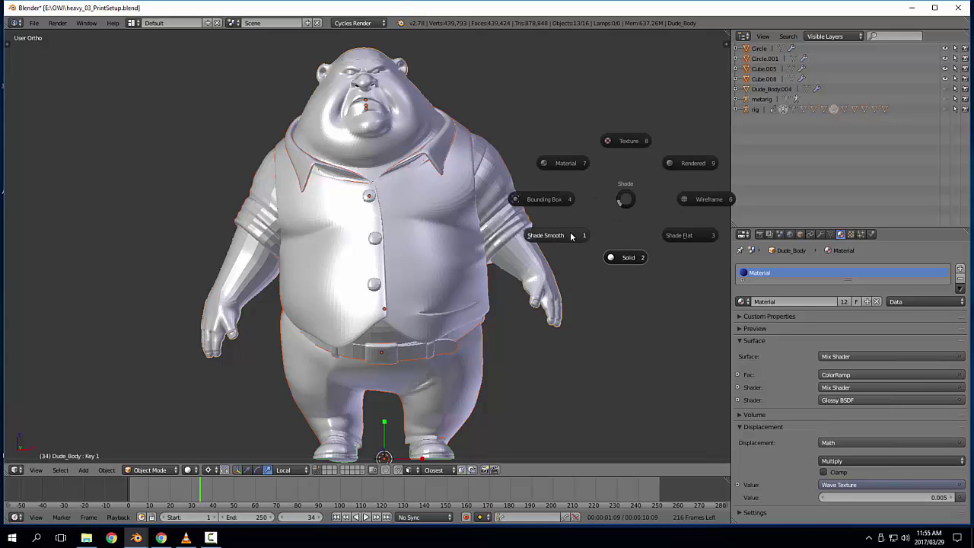
left_click(571, 236)
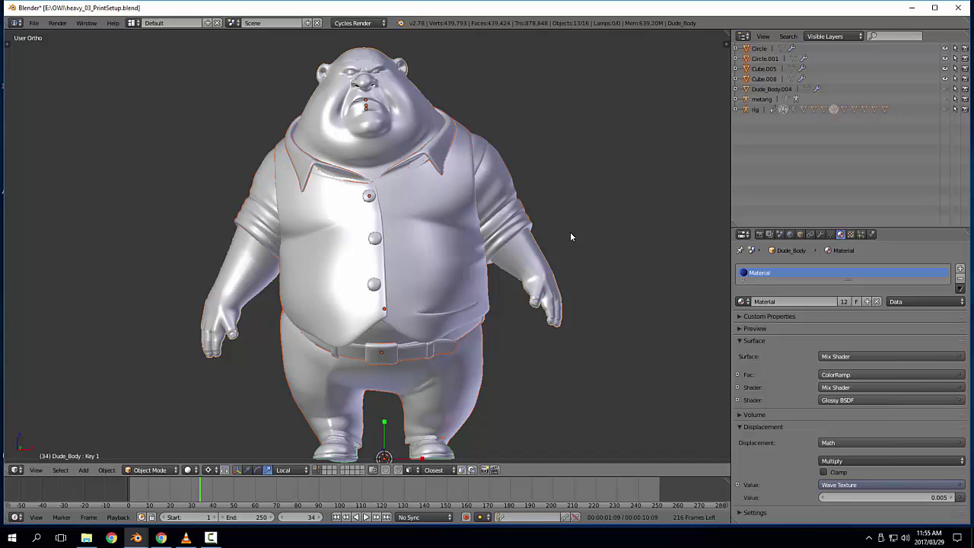
key("z")
left_click(624, 267)
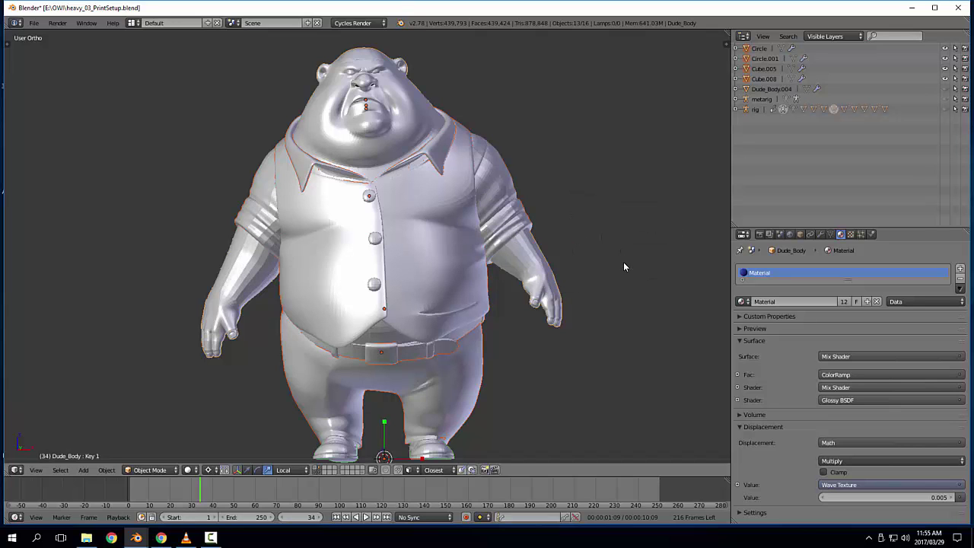
scroll(479, 268, "up", 4)
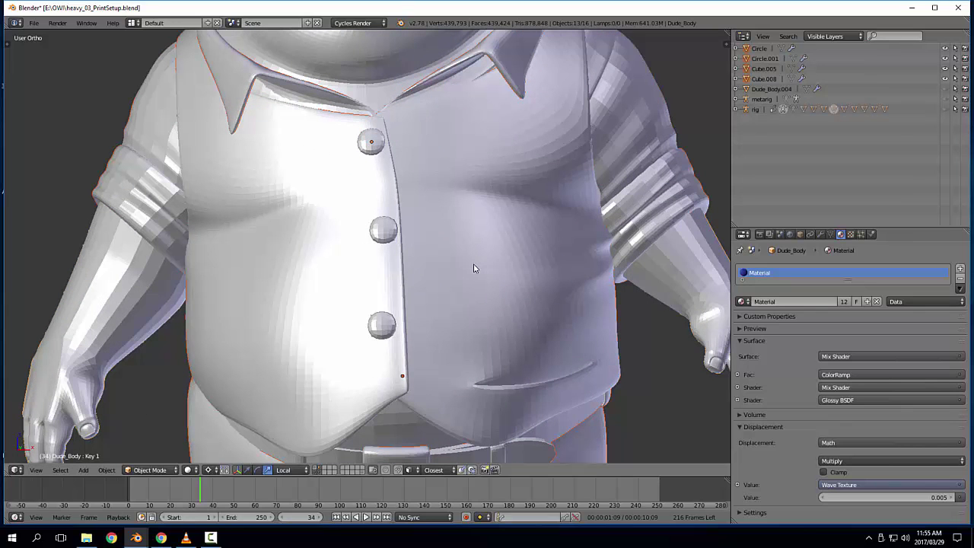
middle_click_drag(358, 160, 347, 315, "shift")
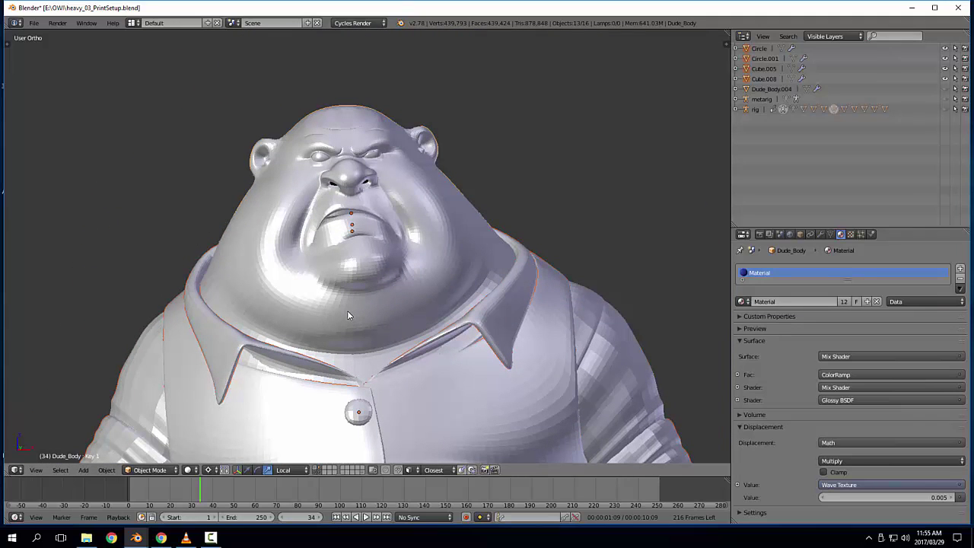
Step: Switch to the Agent 3d printable.blend window, select GEO-Agent_torso and examine its jacket surface up close
left_click(136, 537)
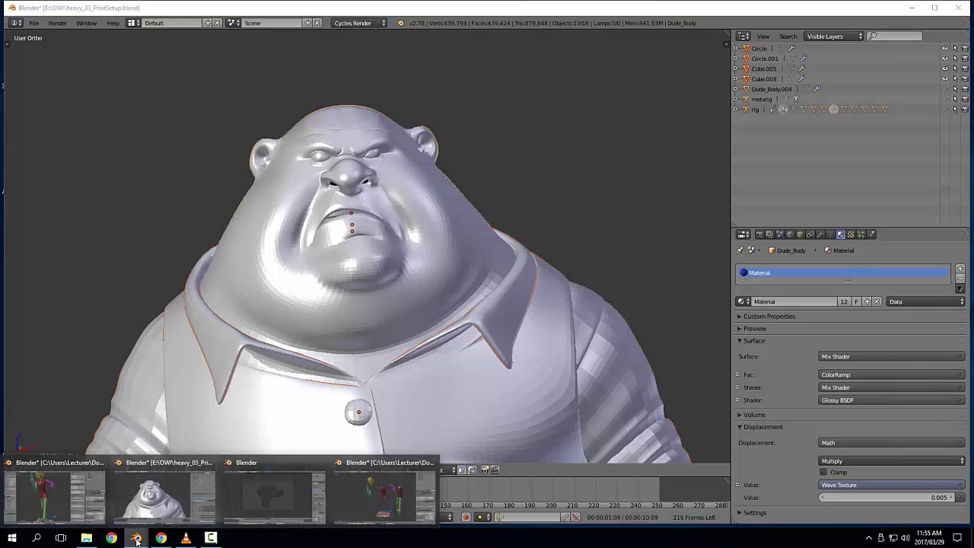
left_click(358, 495)
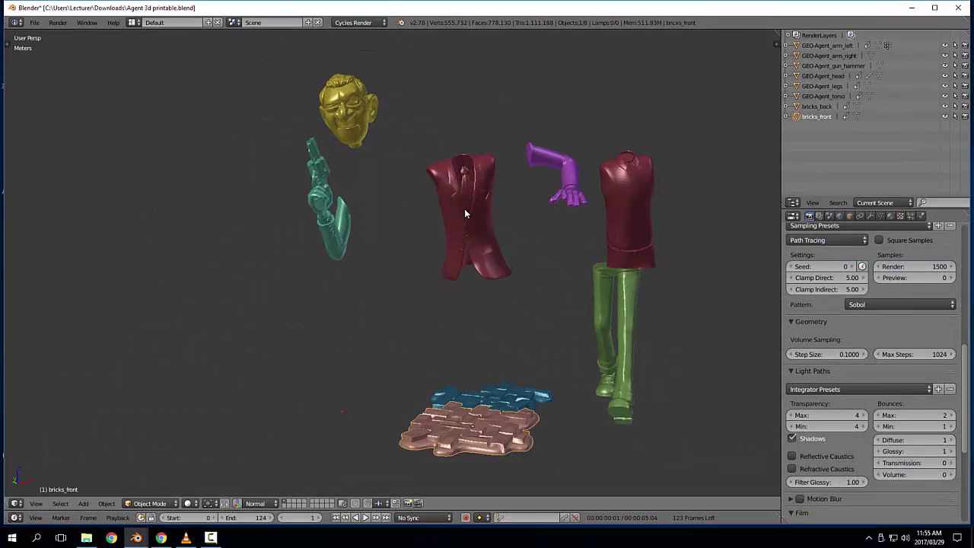
scroll(457, 215, "up", 2)
right_click(594, 112)
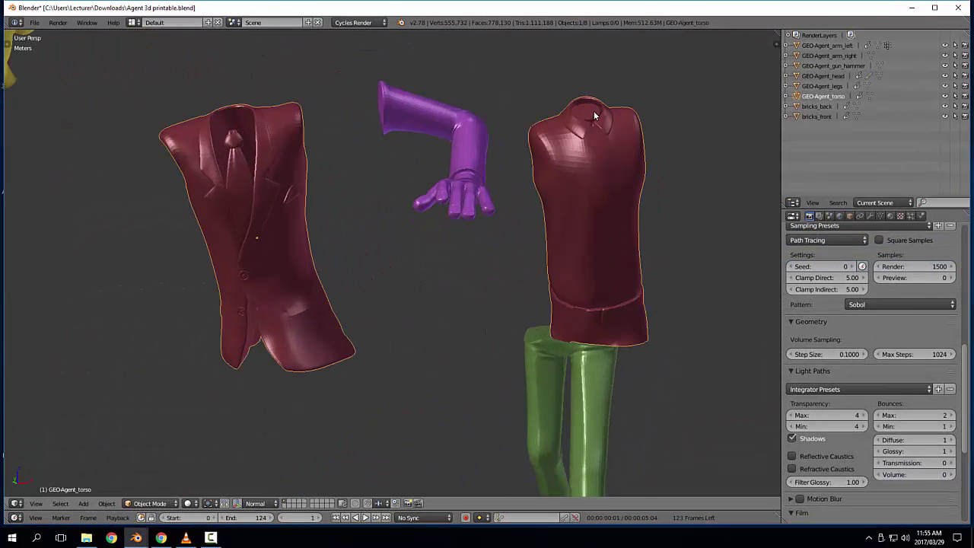
middle_click_drag(246, 163, 348, 169, "shift")
scroll(348, 169, "up", 4)
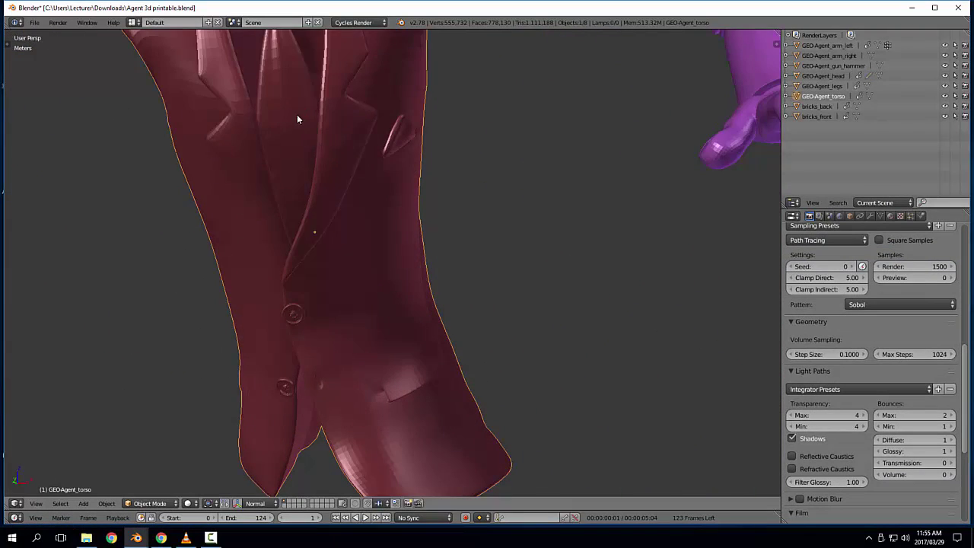
scroll(457, 200, "down", 3)
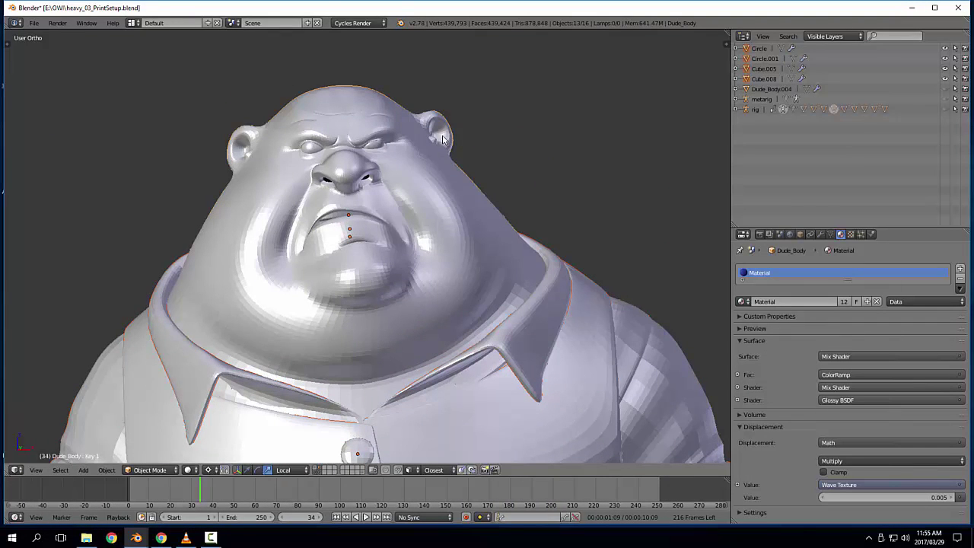
Step: Isolate the Dude_Body mesh in local view and examine the facets on its belly, shoulders and face up close
key("KP_Divide")
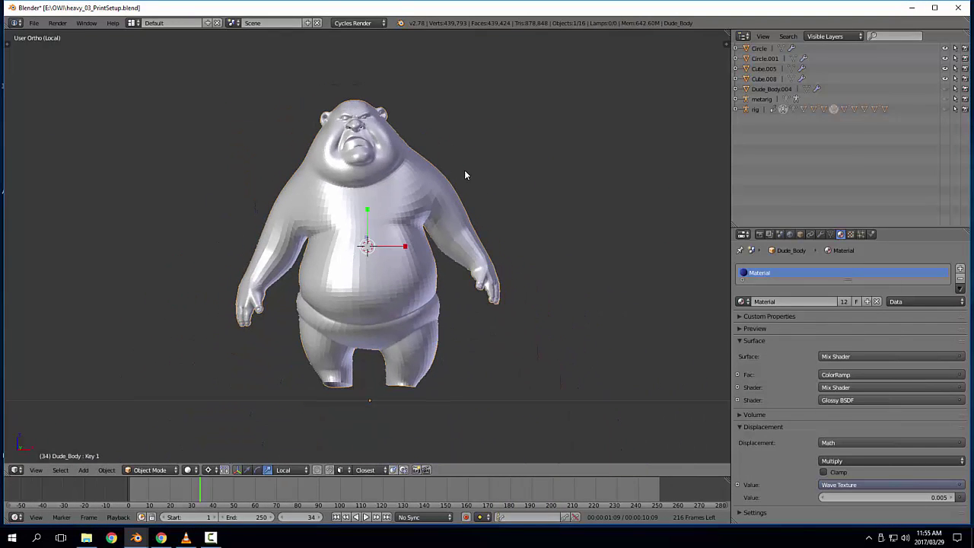
scroll(355, 362, "up", 3)
middle_click_drag(355, 362, 360, 300)
middle_click_drag(393, 158, 380, 262)
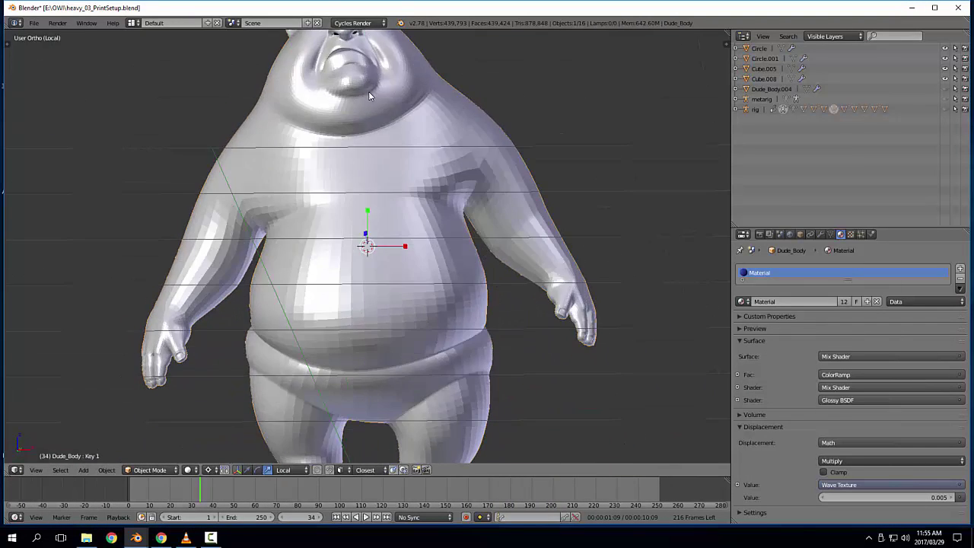
scroll(378, 155, "up", 2)
middle_click_drag(369, 91, 379, 308, "shift")
scroll(379, 309, "up", 2)
middle_click_drag(379, 308, 373, 275)
middle_click_drag(354, 216, 364, 239)
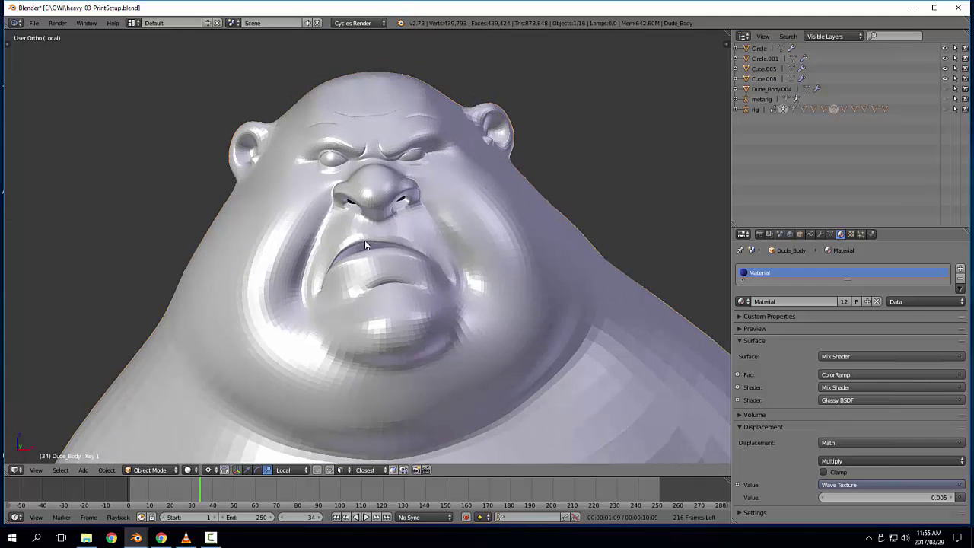
middle_click_drag(400, 170, 405, 179)
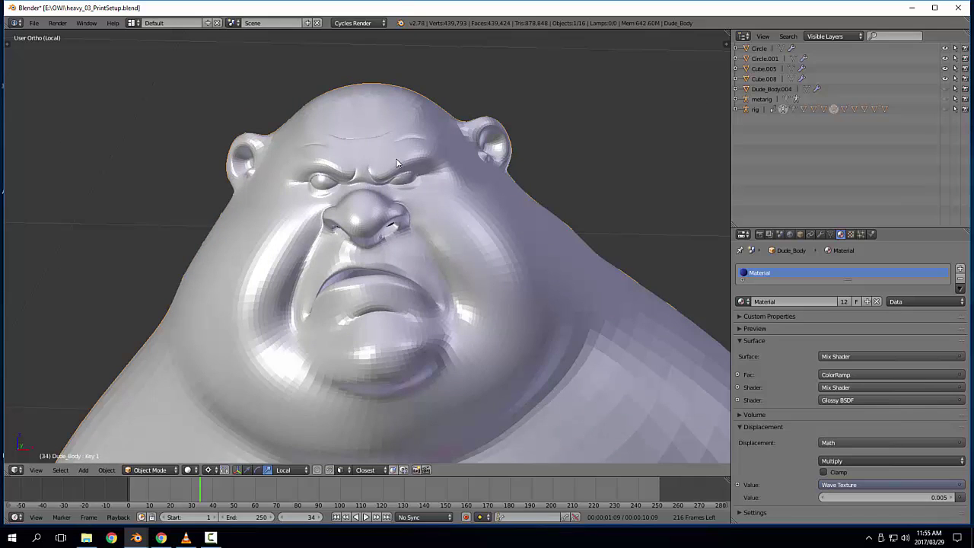
Step: Search the add-ons in the User Preferences for "print" and check the Mesh: 3D Print Toolbox entry
left_click(34, 24)
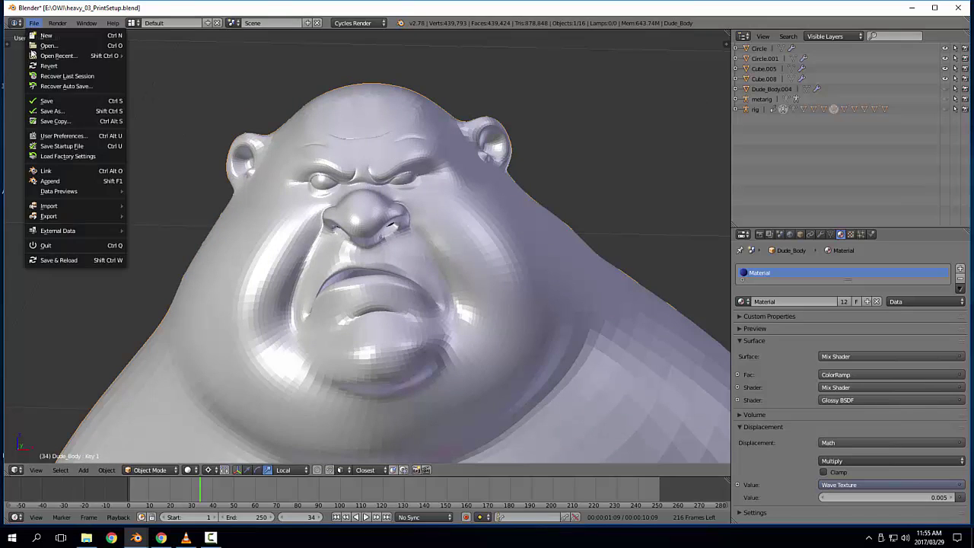
left_click(35, 24)
left_click(35, 25)
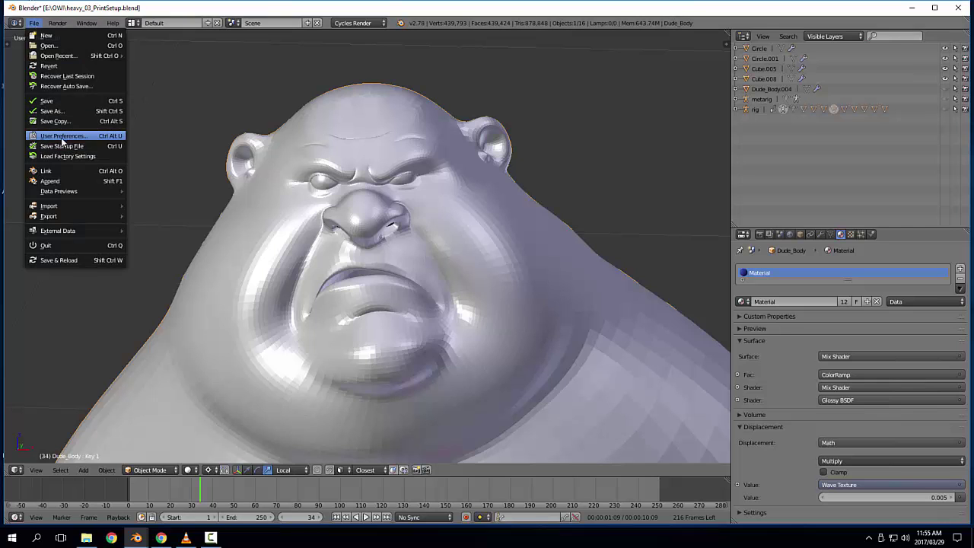
left_click(61, 137)
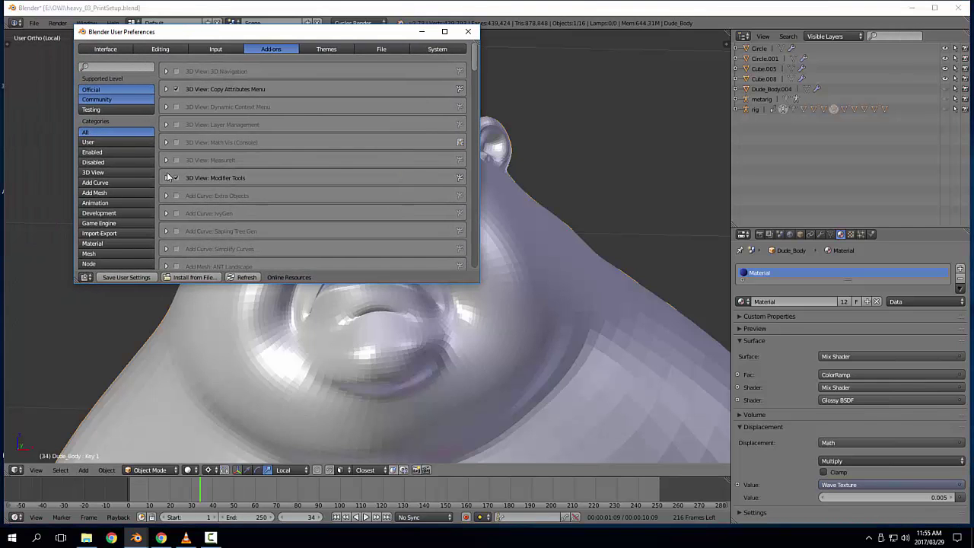
left_click(127, 67)
type("print")
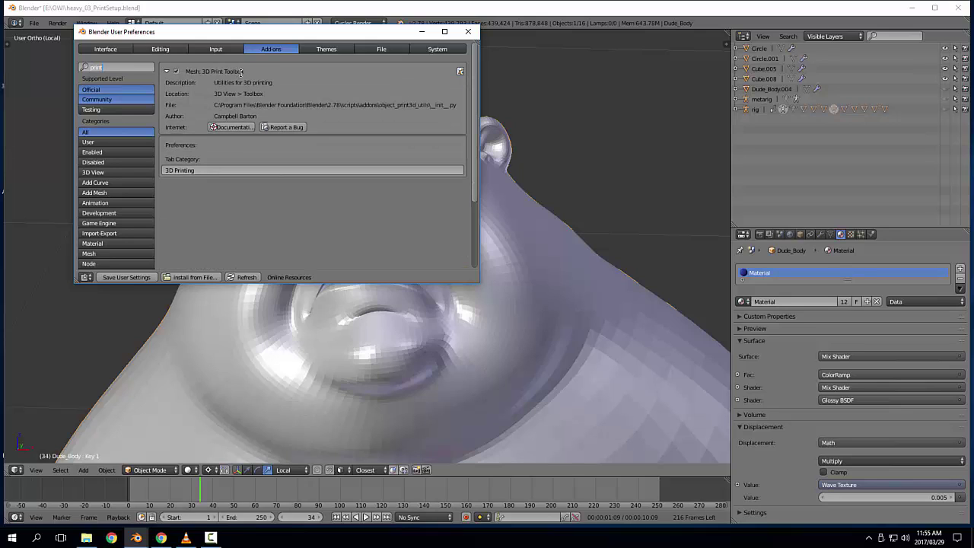
left_click(468, 32)
Step: Bring up the Print3D tools for the body and look through their checks, cleanup, export and output sections
key("t")
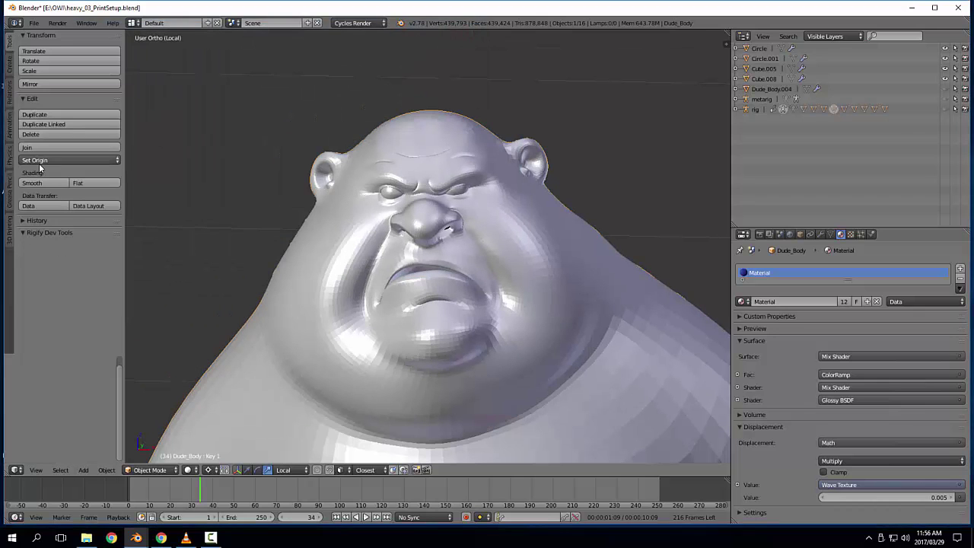
left_click(10, 228)
scroll(99, 154, "down", 3)
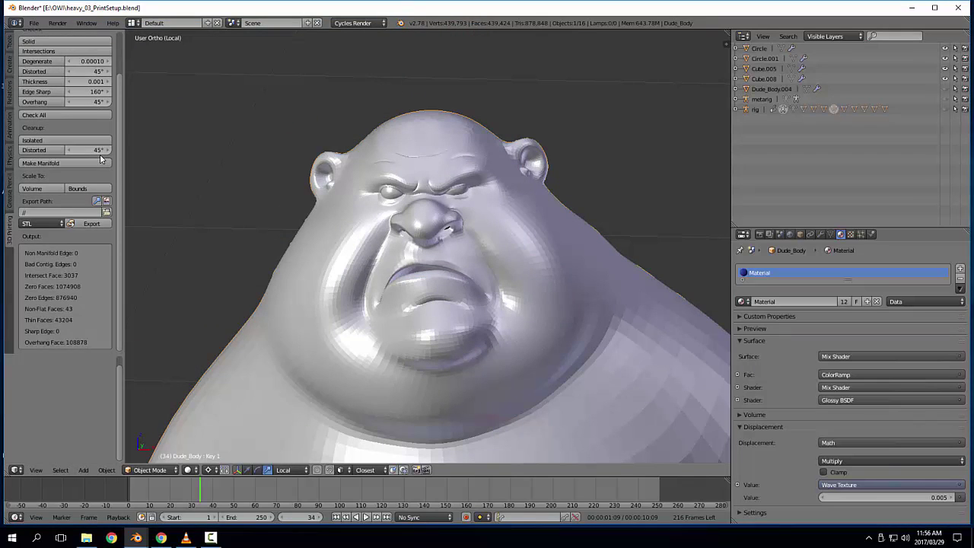
scroll(100, 154, "up", 3)
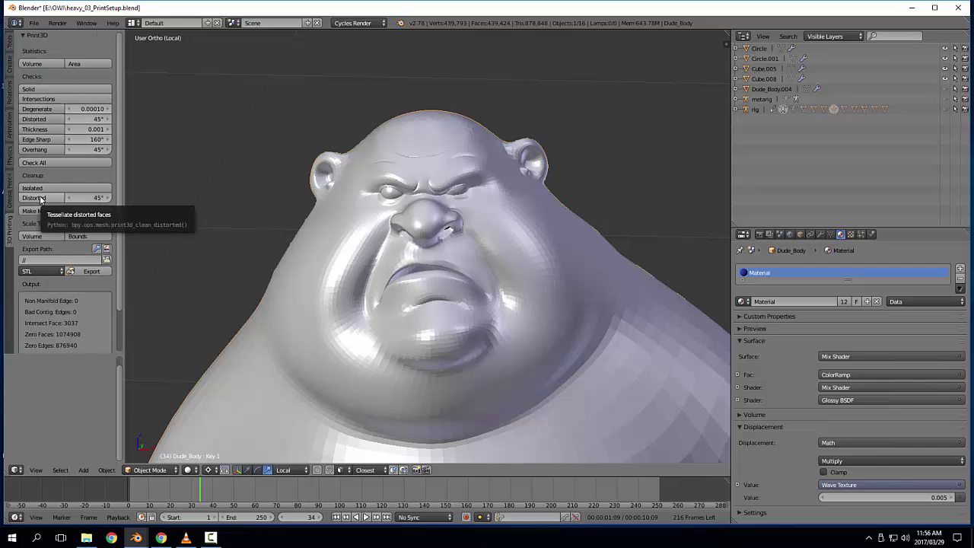
scroll(225, 185, "down", 4)
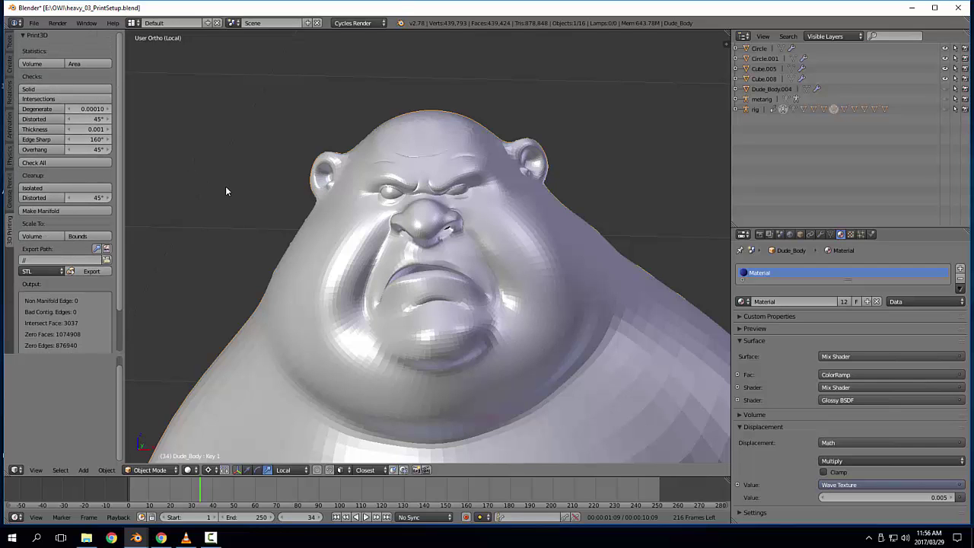
Step: Run the Print3D Solid check on the Dude_Body mesh and examine the body from the head down to the legs
middle_click_drag(257, 181, 247, 148, "shift")
middle_click_drag(355, 308, 350, 235, "shift")
mouse_move(286, 180)
middle_mouse_down("shift")
mouse_move(280, 136)
mouse_move(287, 226)
middle_mouse_up("shift")
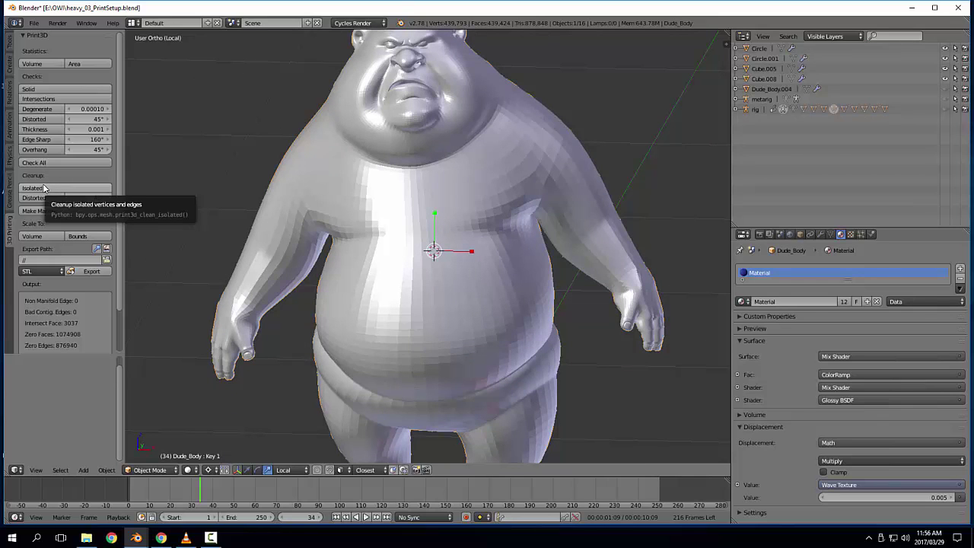
left_click(43, 89)
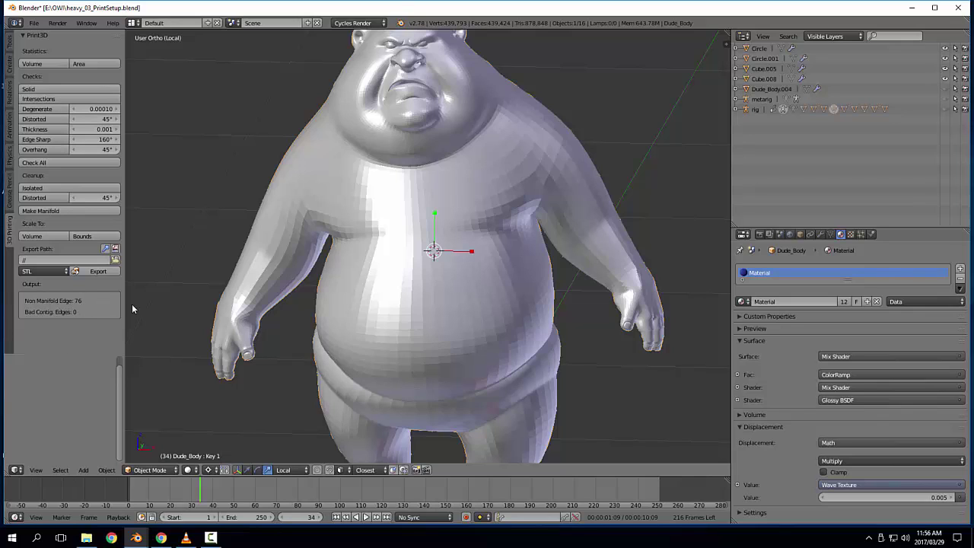
middle_click_drag(358, 377, 407, 403)
middle_click_drag(383, 370, 395, 260)
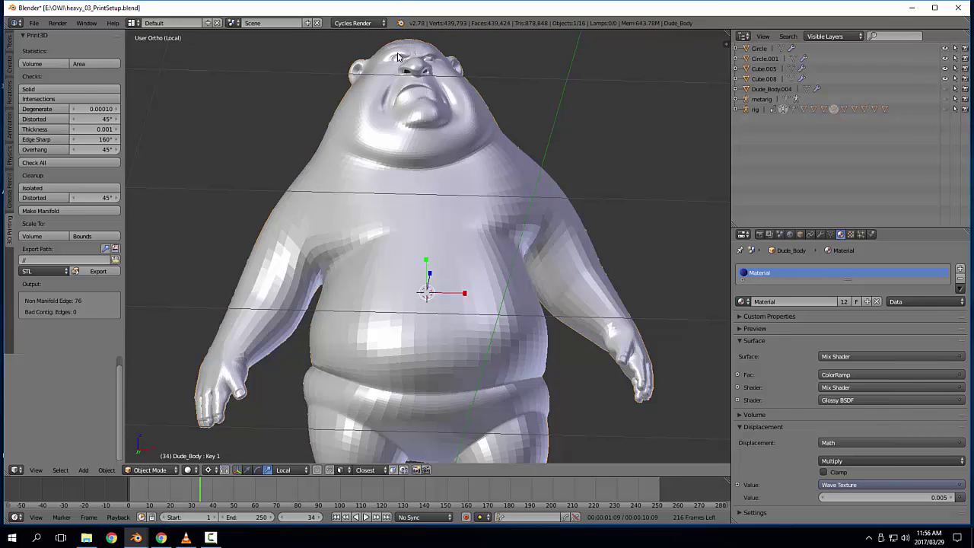
middle_click_drag(420, 244, 408, 285)
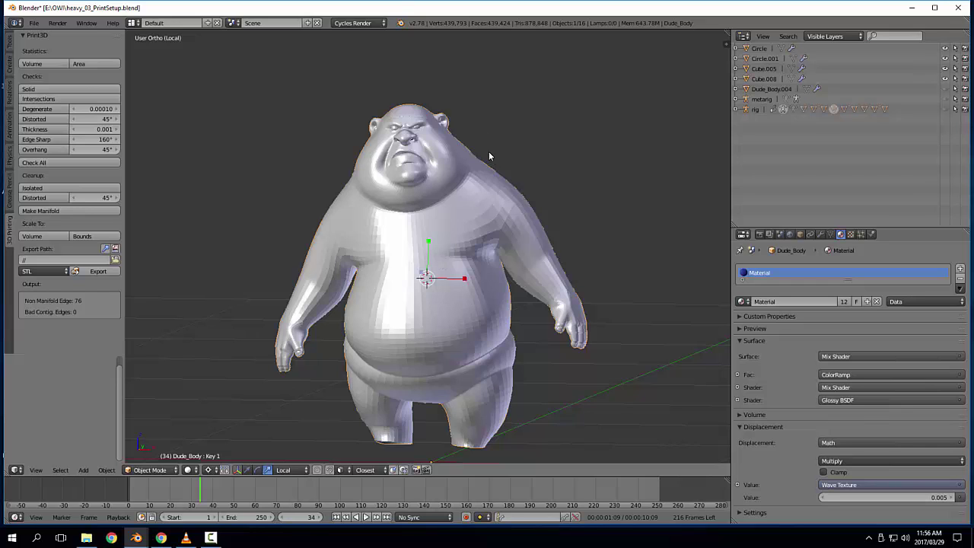
middle_click_drag(489, 151, 497, 149)
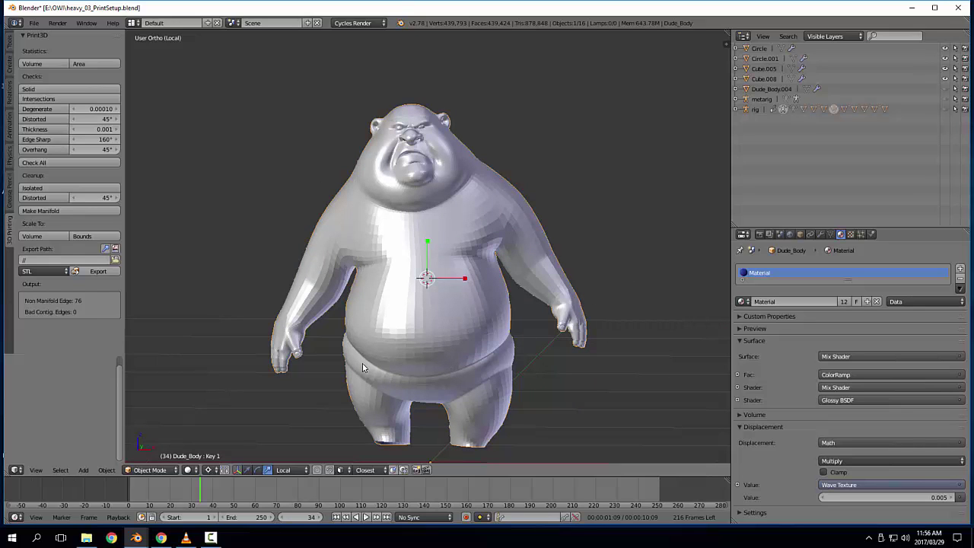
scroll(403, 352, "up", 3)
mouse_move(487, 342)
middle_mouse_down()
mouse_move(411, 342)
mouse_move(478, 352)
middle_mouse_up()
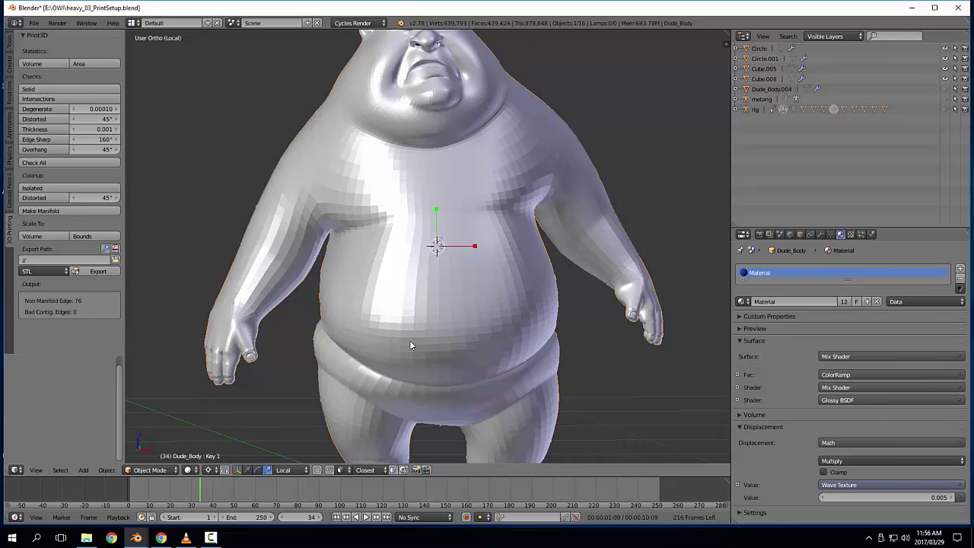
scroll(409, 341, "down", 1)
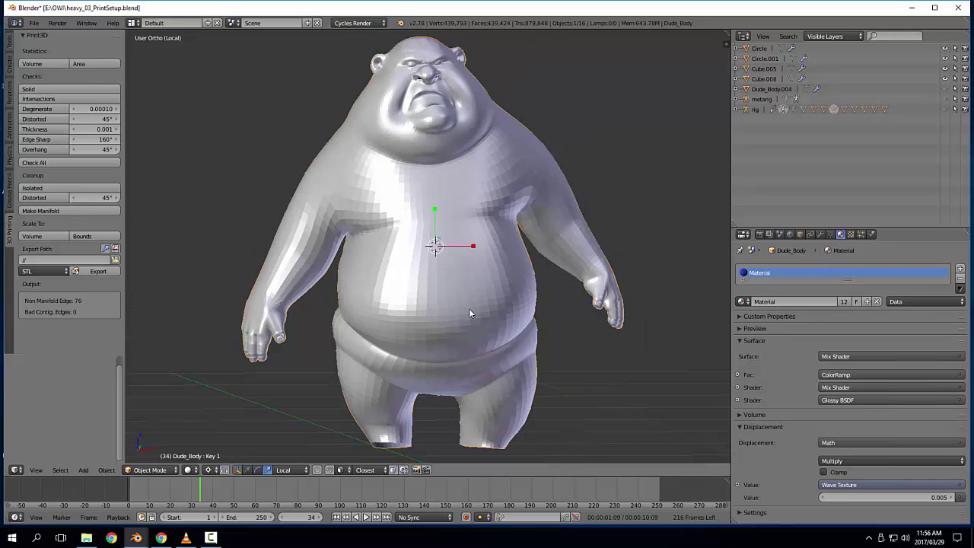
Step: Leave local view to see the clothed character and select the vest mesh, Dude_Body.001
key("KP_Divide")
scroll(469, 310, "down", 2)
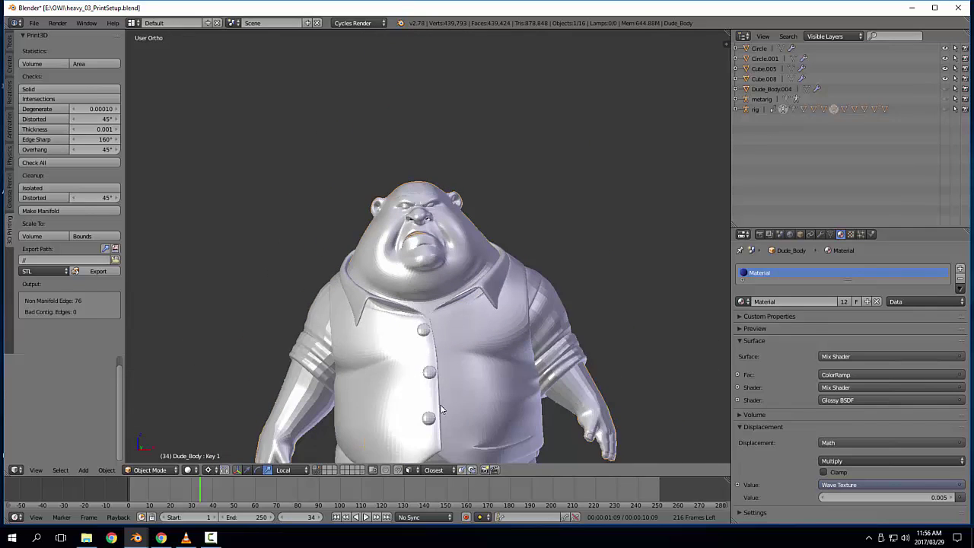
middle_click_drag(440, 406, 442, 328, "shift")
right_click(524, 340)
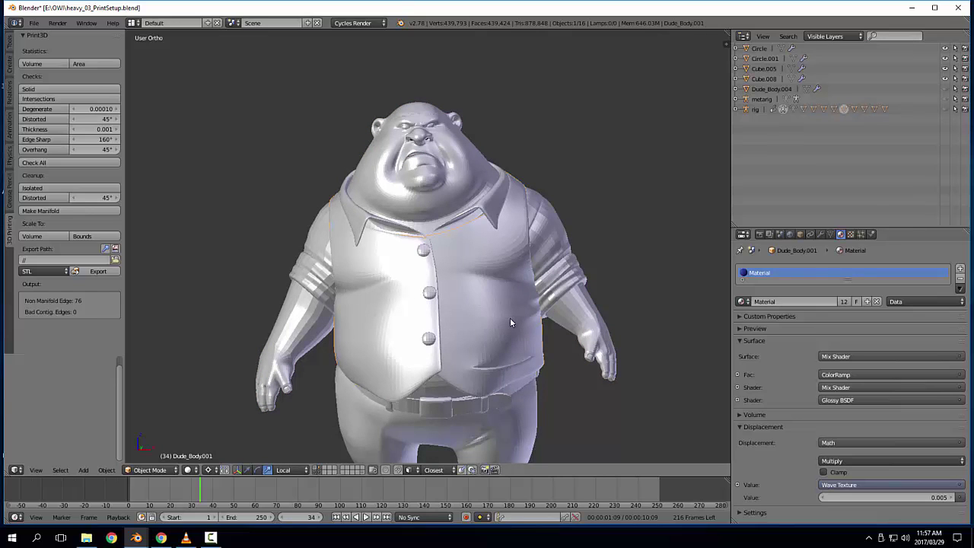
middle_click_drag(445, 338, 466, 291, "shift")
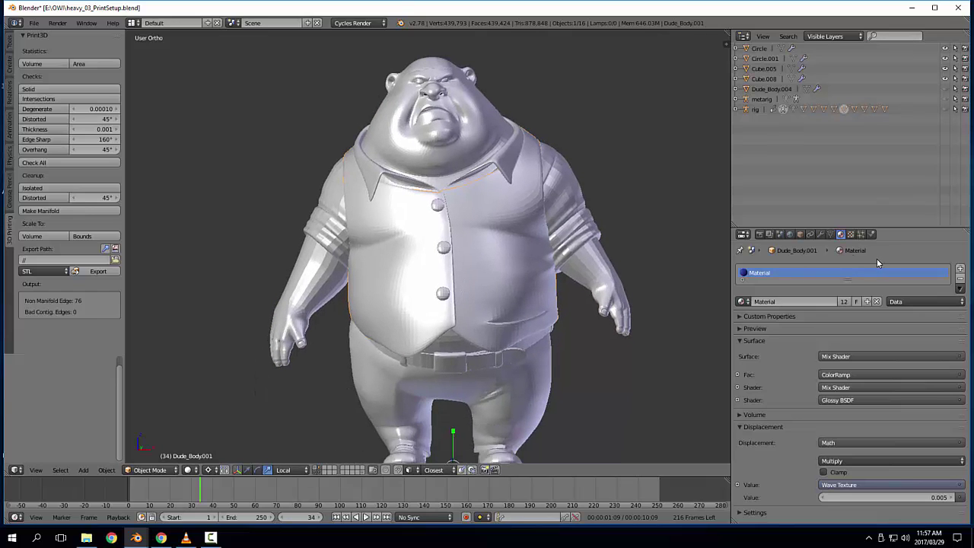
Step: Isolate Dude_Body and switch its Subsurf modifier's viewport display off and back on to compare the base mesh with the subdivided one
right_click(626, 274)
key("KP_Divide")
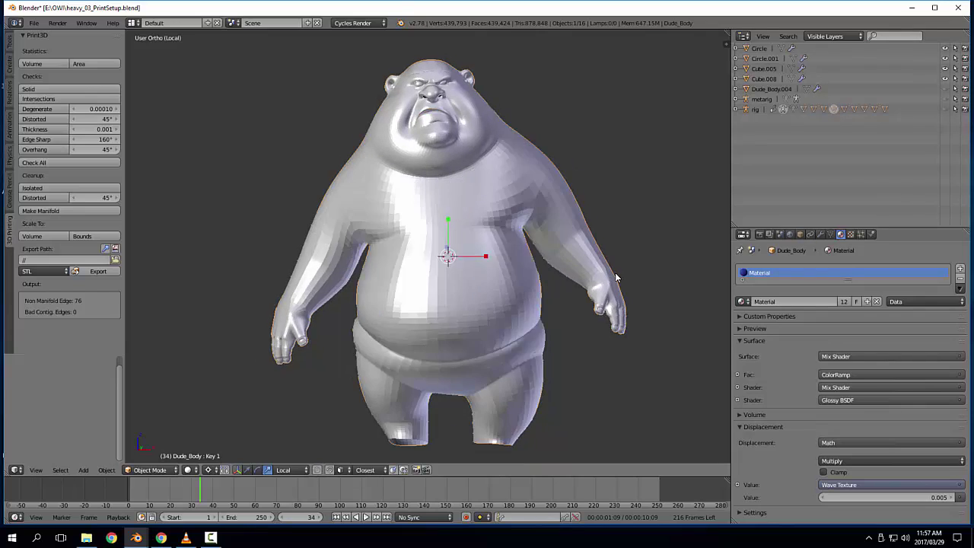
left_click(821, 235)
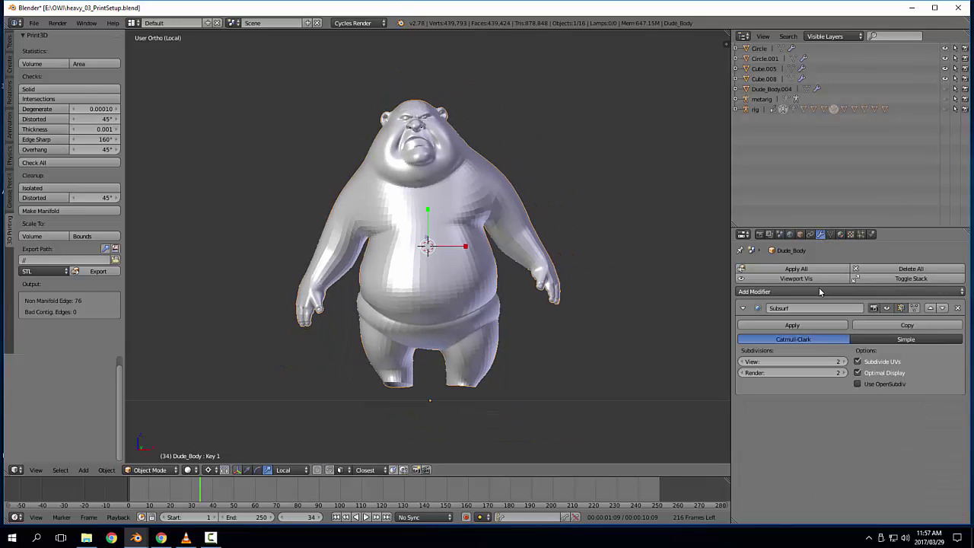
left_click(887, 307)
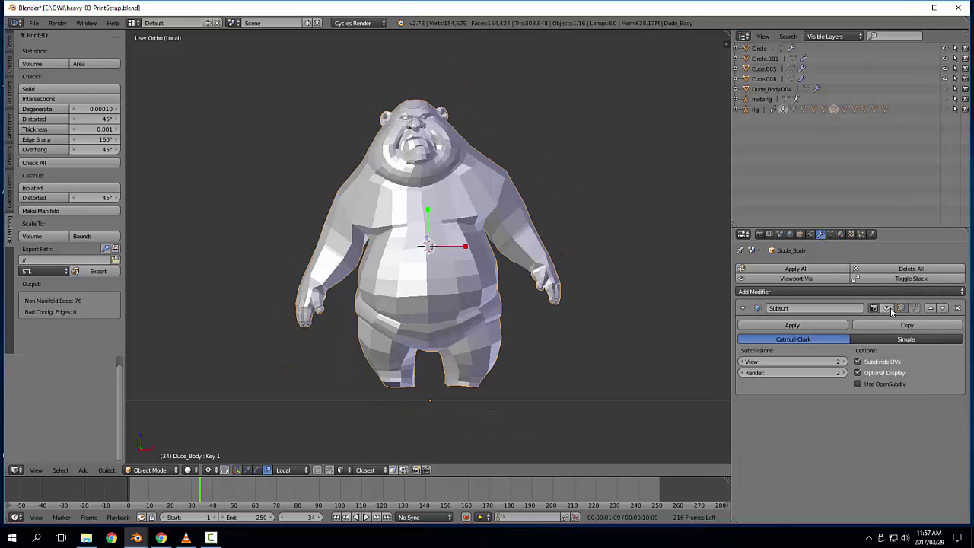
middle_click_drag(516, 236, 517, 250, "shift")
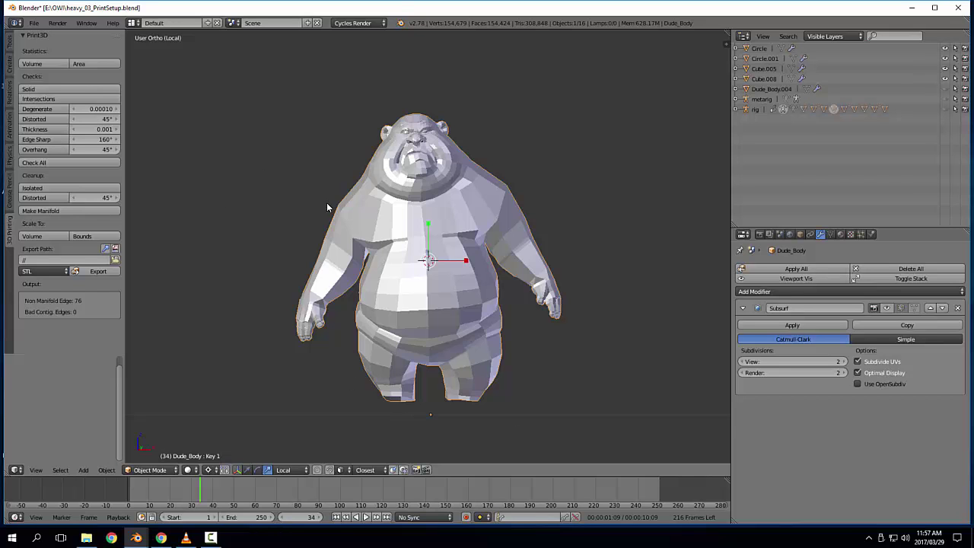
middle_click_drag(327, 206, 603, 281)
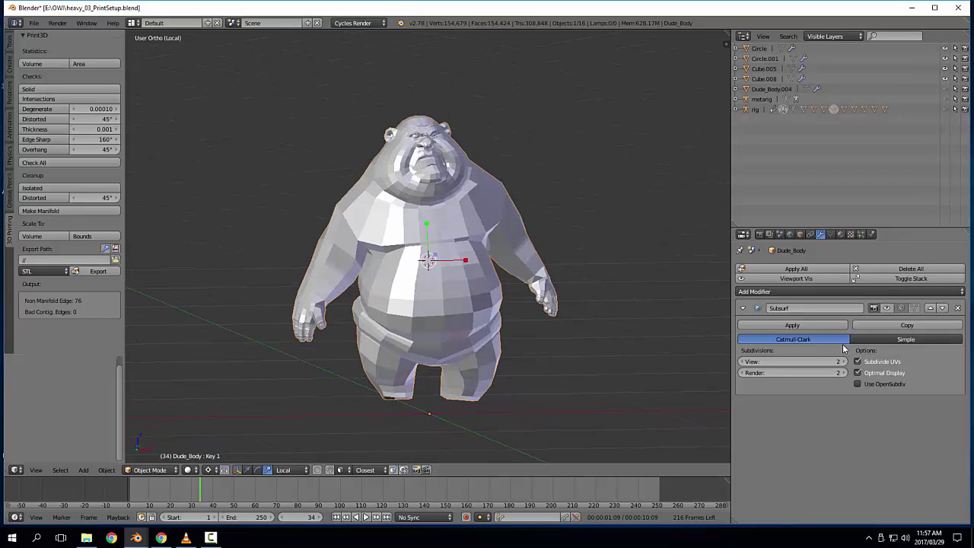
middle_click_drag(727, 282, 708, 277)
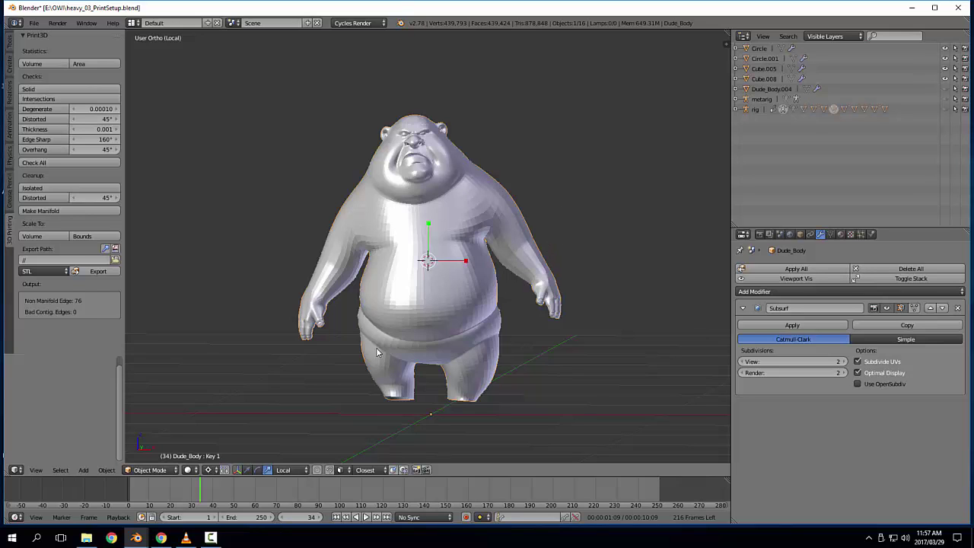
Step: Isolate the vest, Dude_Body.001, and turn off the viewport display of all its modifiers to inspect the base mesh
key("KP_Divide")
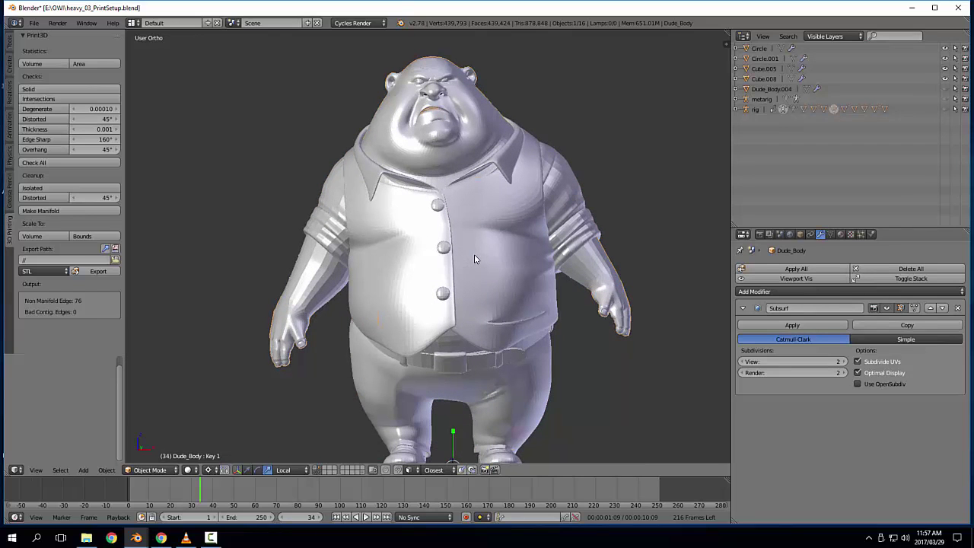
right_click(511, 295)
key("KP_Divide")
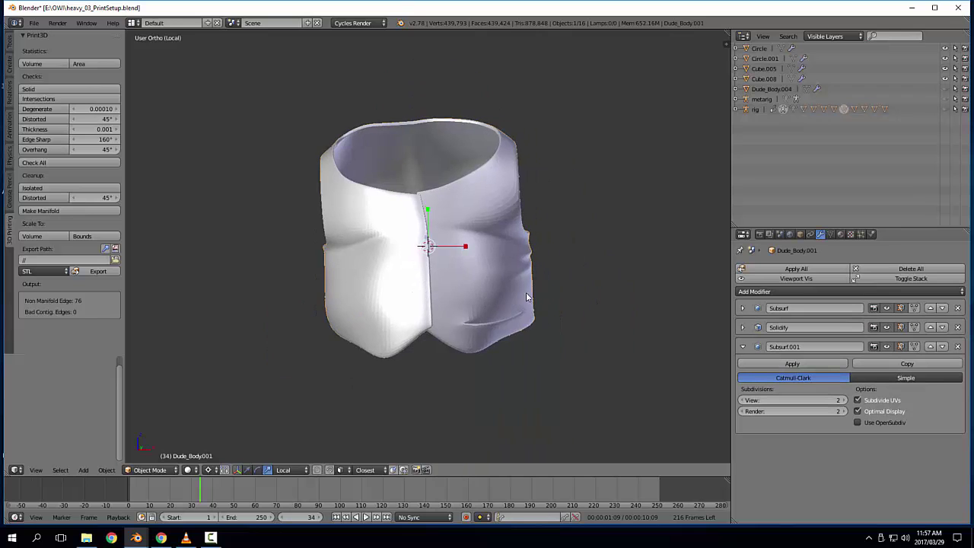
left_click(826, 274)
middle_click_drag(419, 307, 440, 328)
scroll(356, 337, "up", 4)
scroll(523, 319, "down", 4)
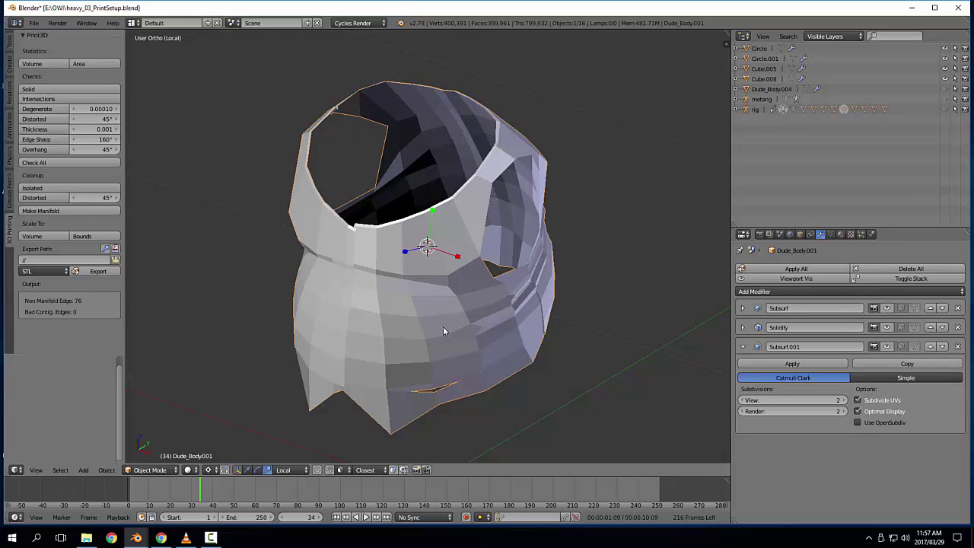
Step: Restore the viewport display of all the vest's modifiers and examine its thickness around the neck opening
left_click(811, 279)
middle_click_drag(333, 213, 398, 207)
middle_click_drag(390, 290, 360, 345)
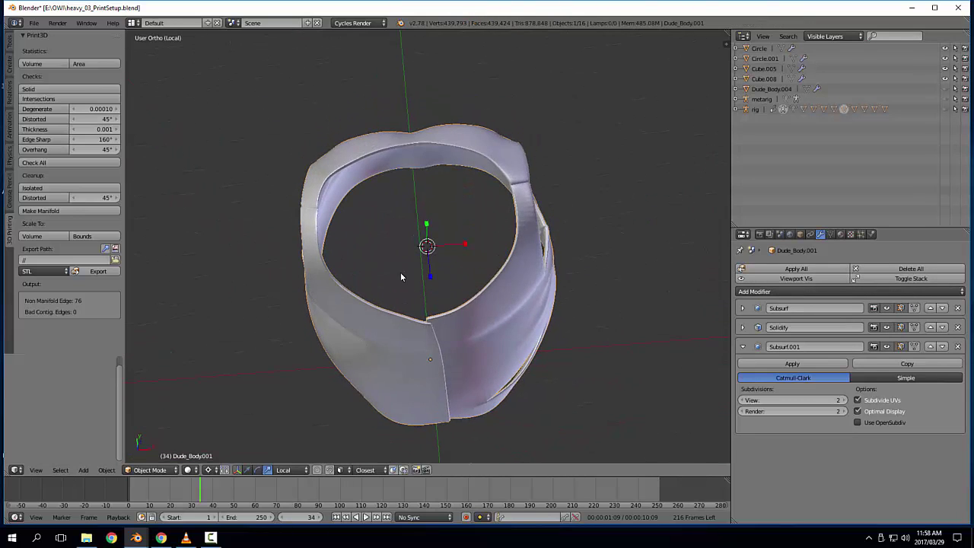
Step: Switch to the other Blender window with the Agent 3d printable file and open the recent file heavy_02_PrintSetup.blend in it
mouse_move(145, 541)
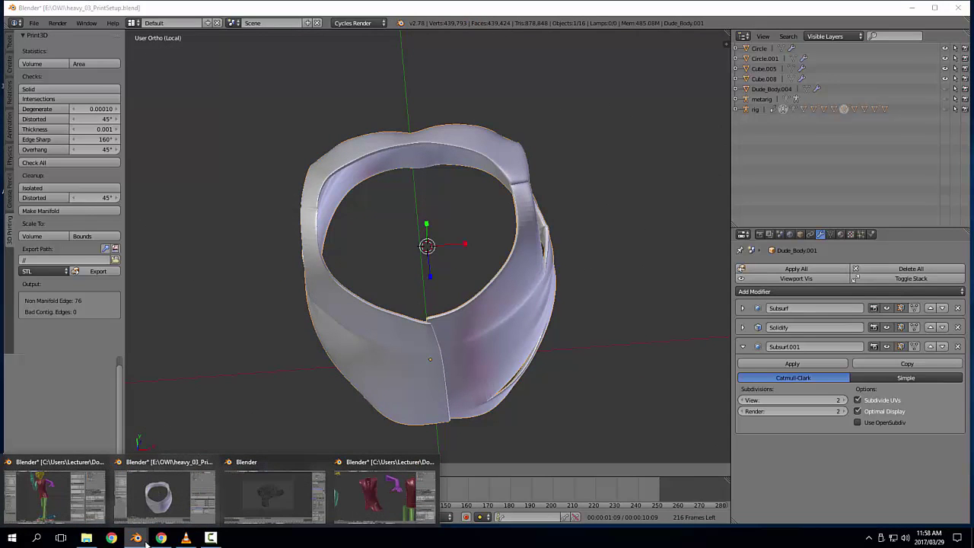
left_click(47, 498)
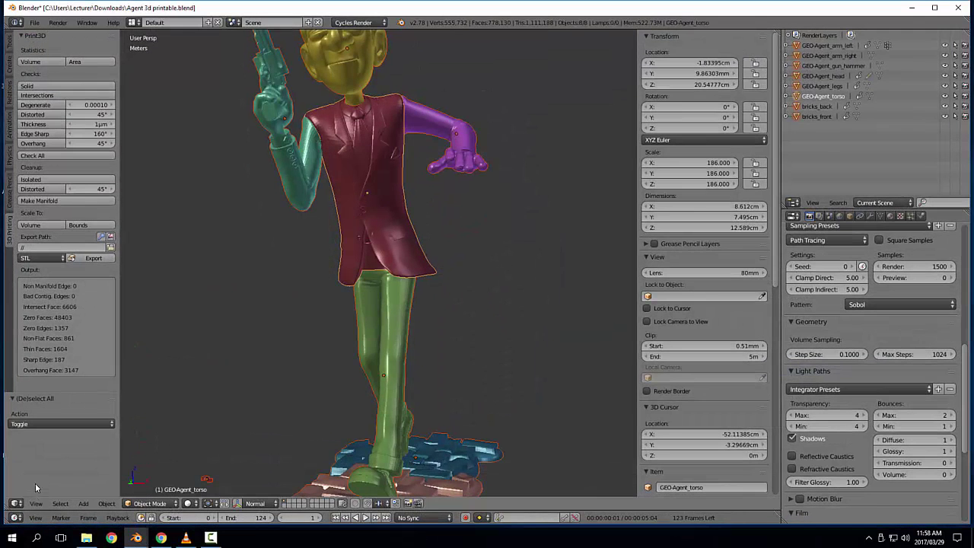
left_click(34, 23)
mouse_move(61, 54)
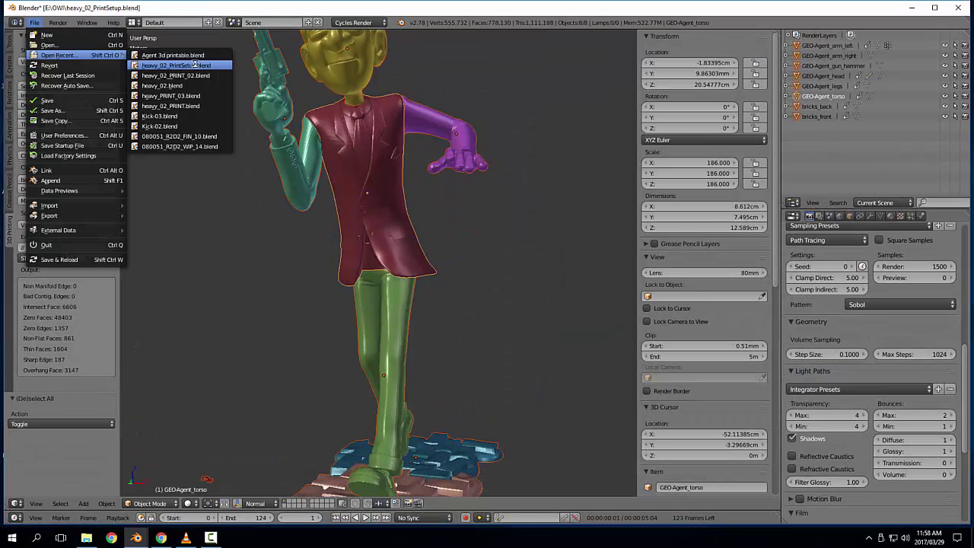
left_click(194, 64)
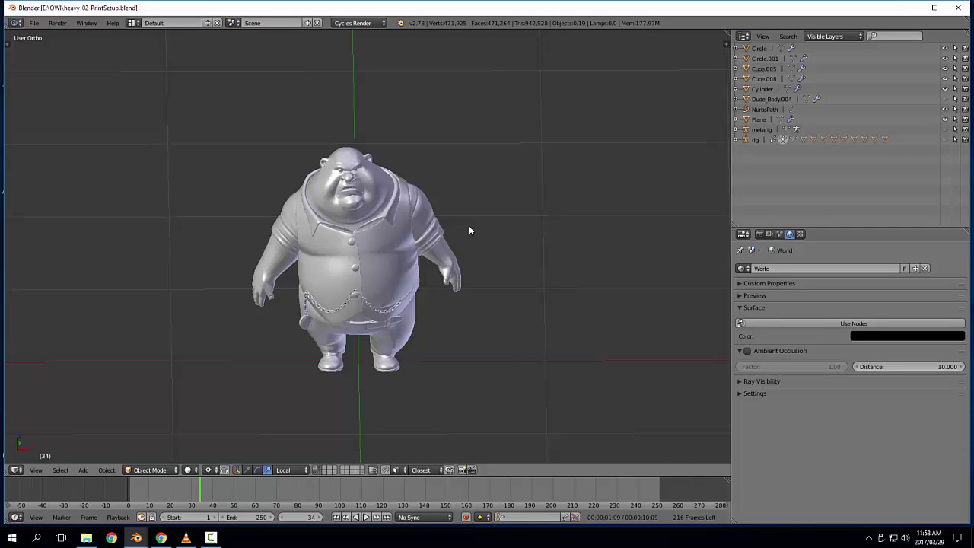
Step: Isolate the vest, Dude_Body.001, in heavy_02_PrintSetup.blend to inspect its earlier version, and close that Blender window
right_click(396, 226)
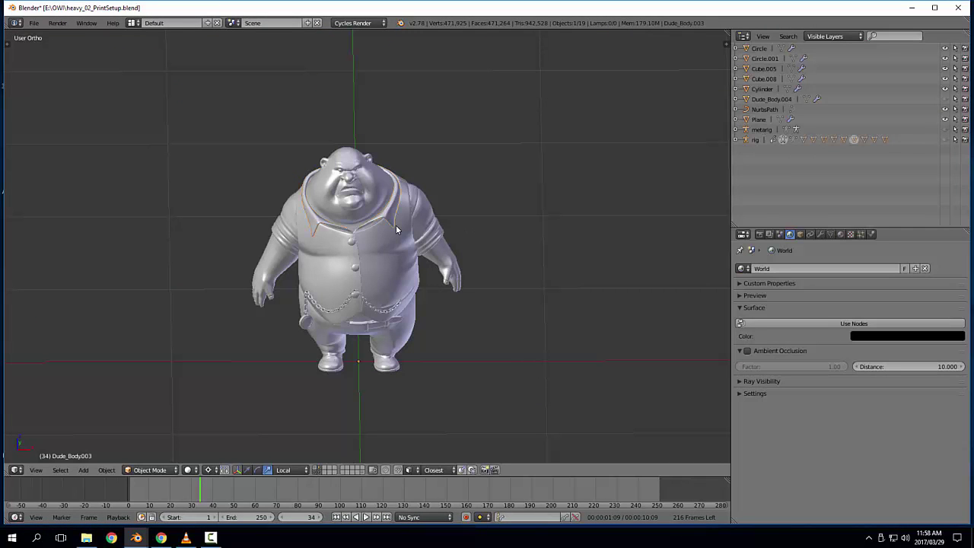
right_click(424, 287)
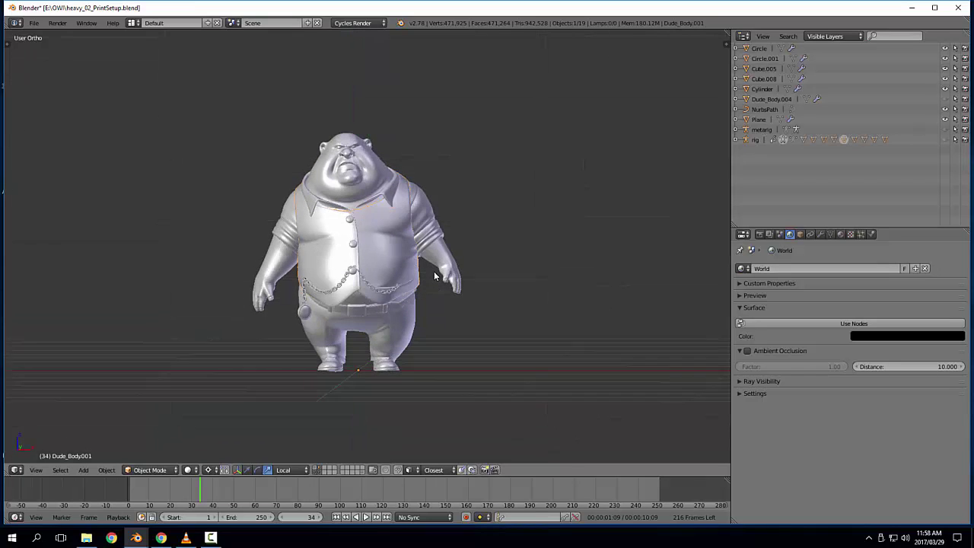
key("KP_Divide")
middle_click_drag(426, 215, 399, 257)
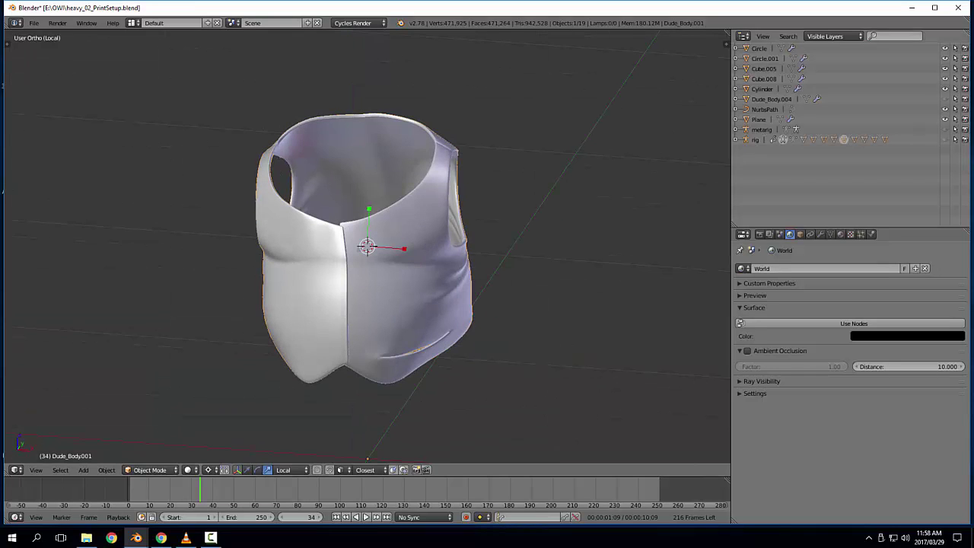
left_click(958, 8)
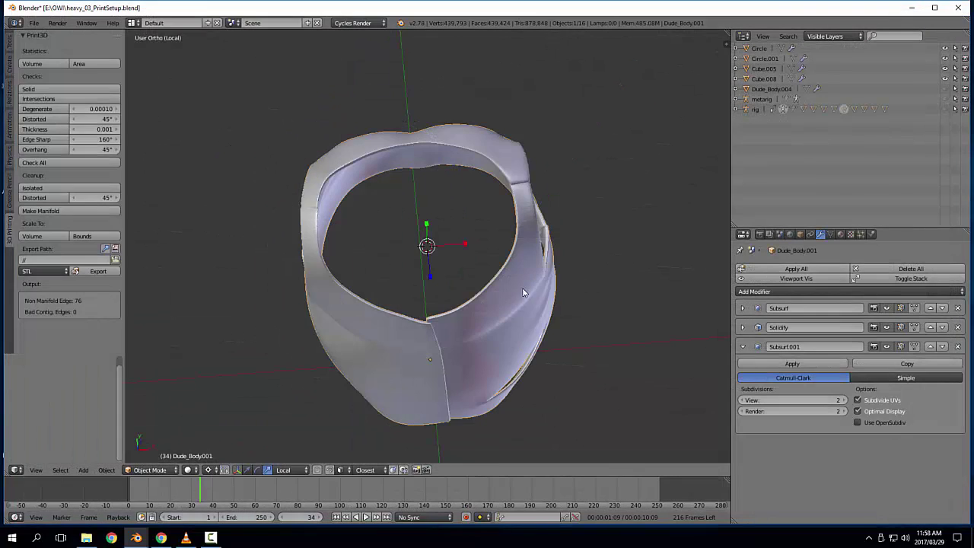
Step: Examine the isolated vest's neck opening, armholes and front in heavy_03_PrintSetup.blend, and leave local view
middle_click_drag(482, 259, 440, 146)
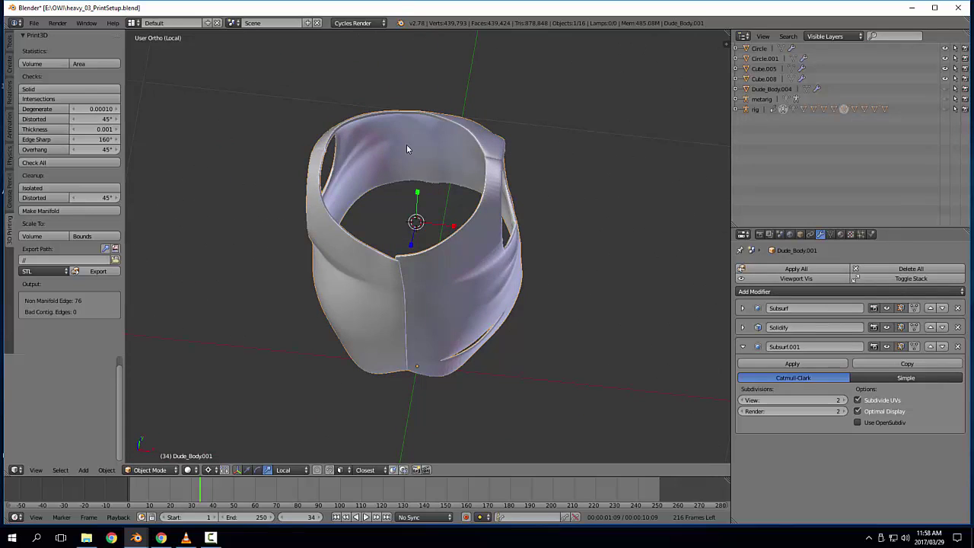
middle_click_drag(390, 220, 494, 230)
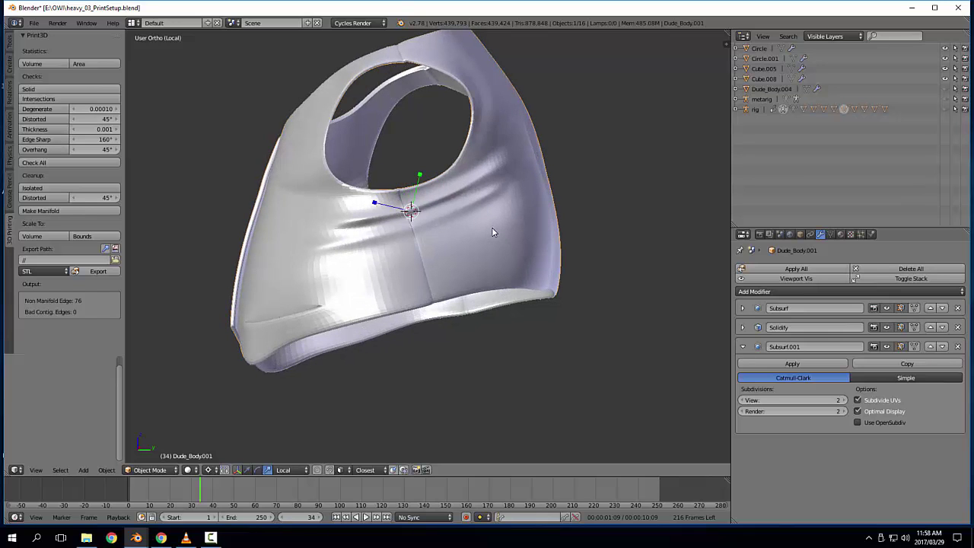
middle_click_drag(282, 281, 466, 290)
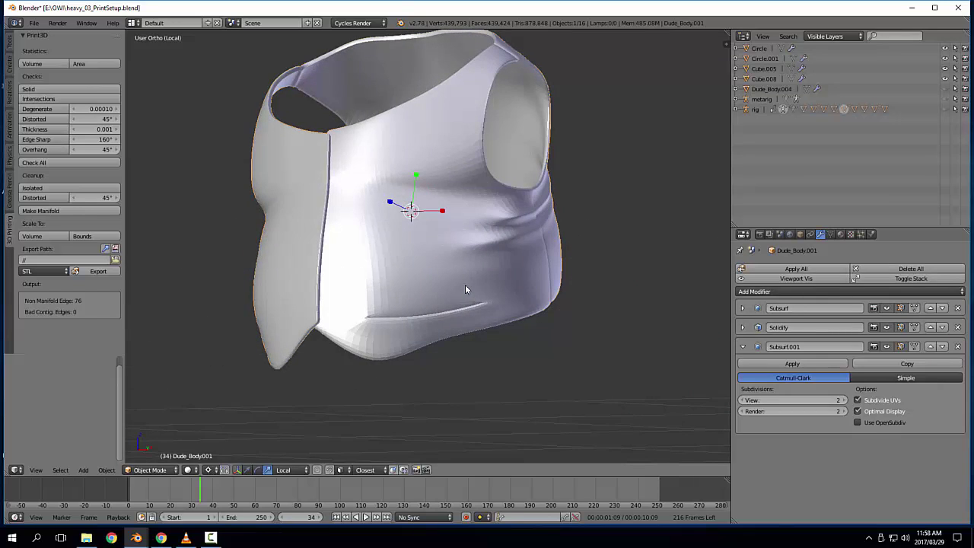
key("KP_Divide")
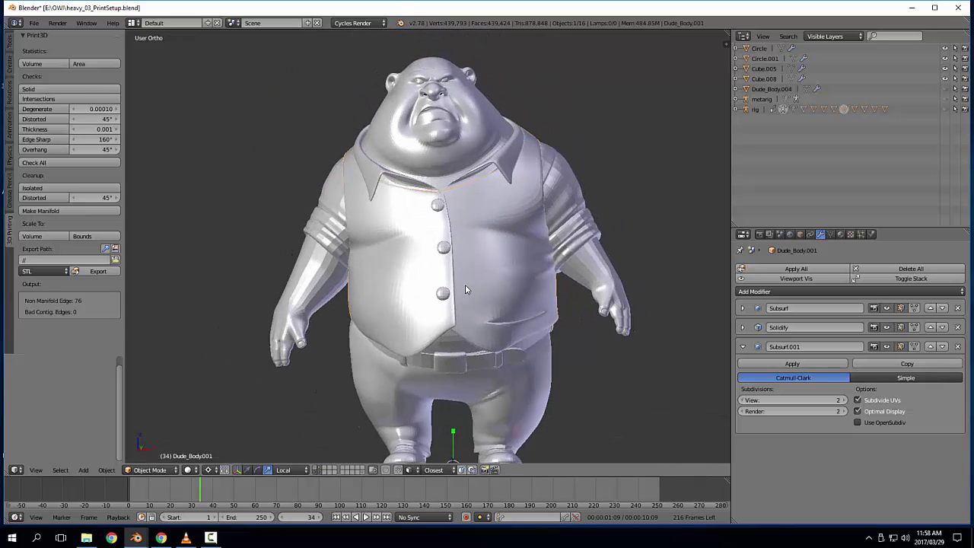
Step: Select the shoes, GEO-victor_feet, isolate them in local view and examine them from several sides
middle_click_drag(542, 404, 530, 319, "shift")
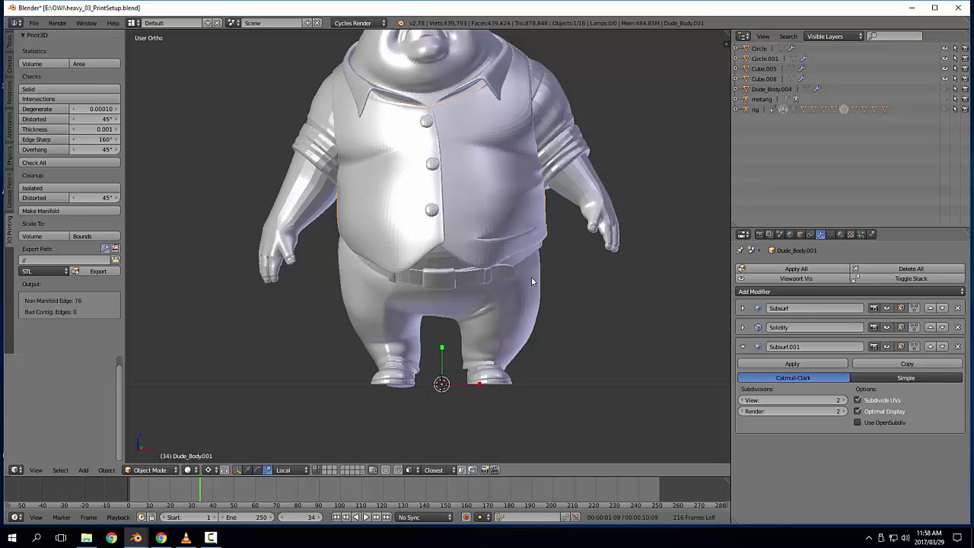
middle_click_drag(531, 276, 485, 429)
scroll(526, 392, "up", 4)
middle_click_drag(526, 392, 488, 383)
right_click(500, 412)
key("KP_Divide")
scroll(490, 386, "up", 3)
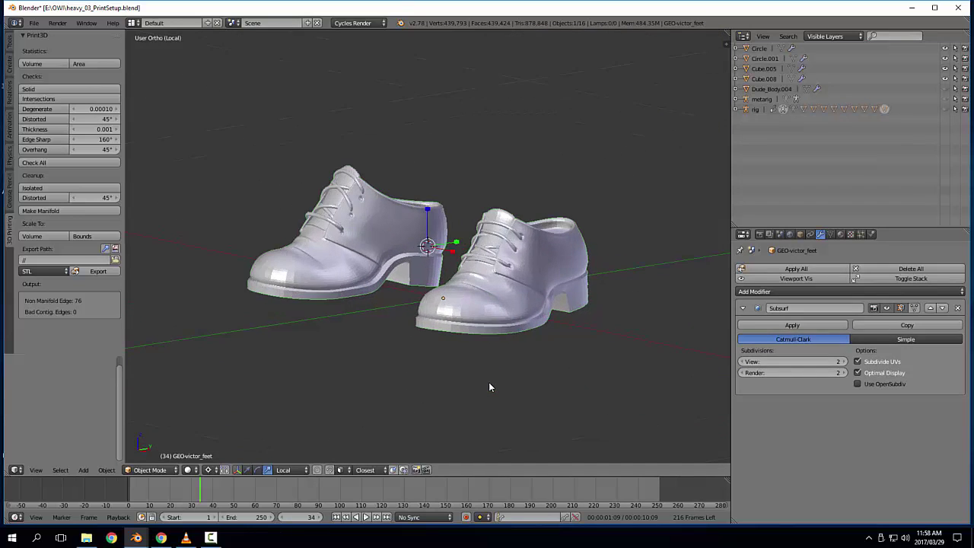
middle_click_drag(608, 299, 563, 359)
middle_click_drag(475, 329, 587, 299)
Step: Run the Solid check on the shoes, inspect their laces and eyelets up close, and leave local view
left_click(47, 90)
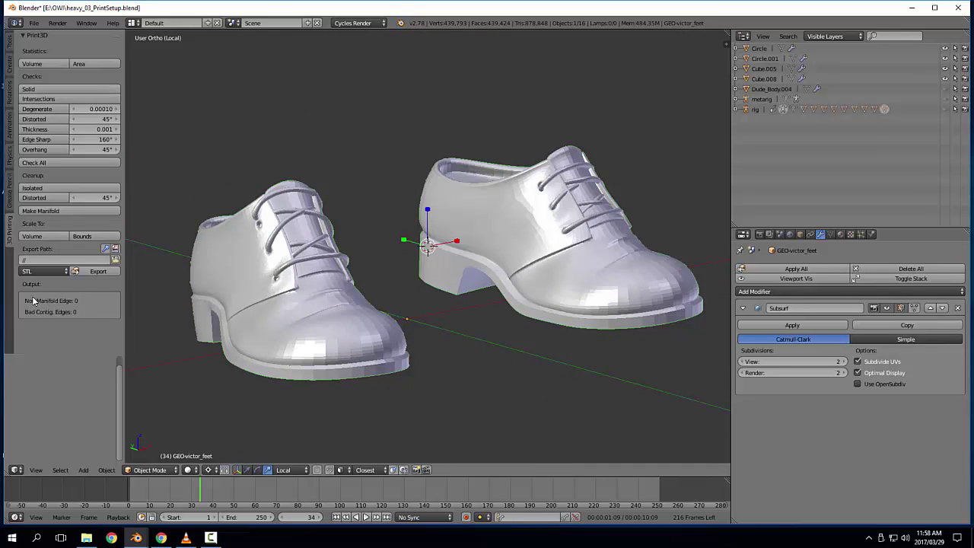
middle_click_drag(150, 297, 369, 188)
scroll(460, 325, "up", 3)
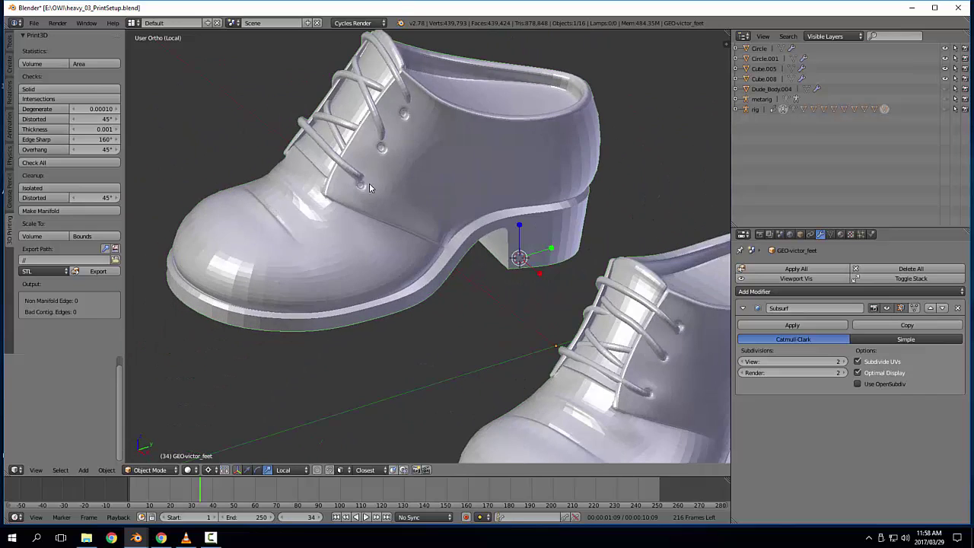
key("KP_Divide")
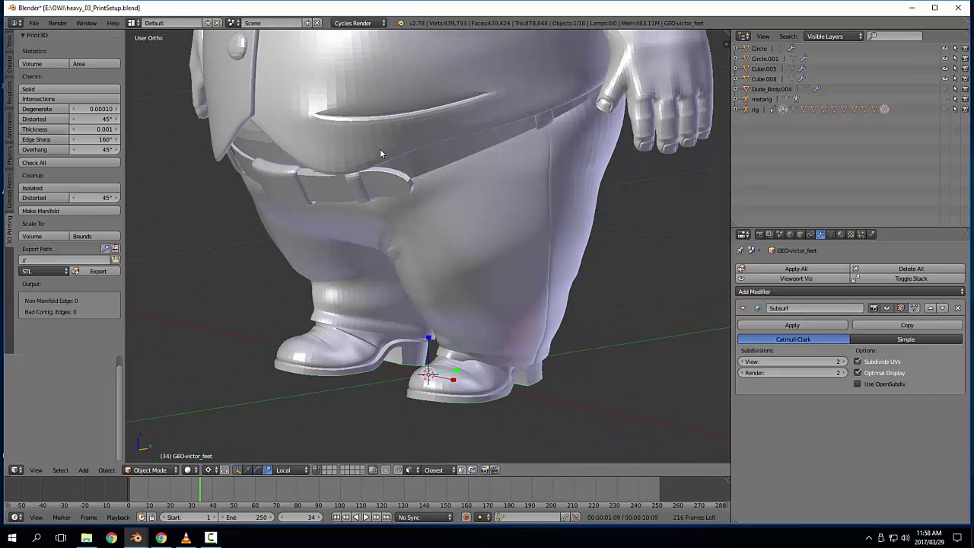
Step: Isolate the shoes again, compare them with the Subsurf modifier's viewport display off and on, and apply the modifier
key("KP_Divide")
scroll(404, 161, "up", 3)
middle_click_drag(462, 181, 452, 225)
left_click(886, 309)
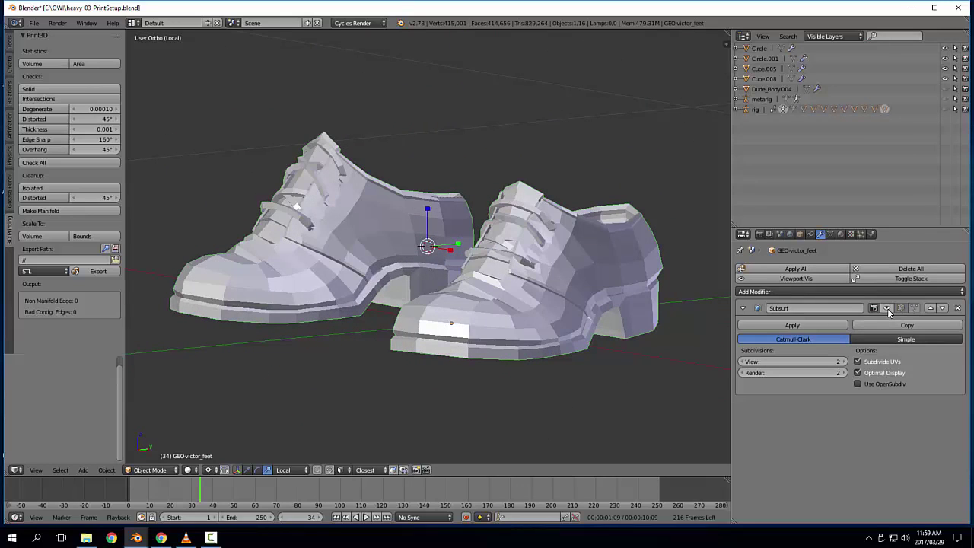
left_click(887, 309)
left_click(887, 309)
left_click(887, 308)
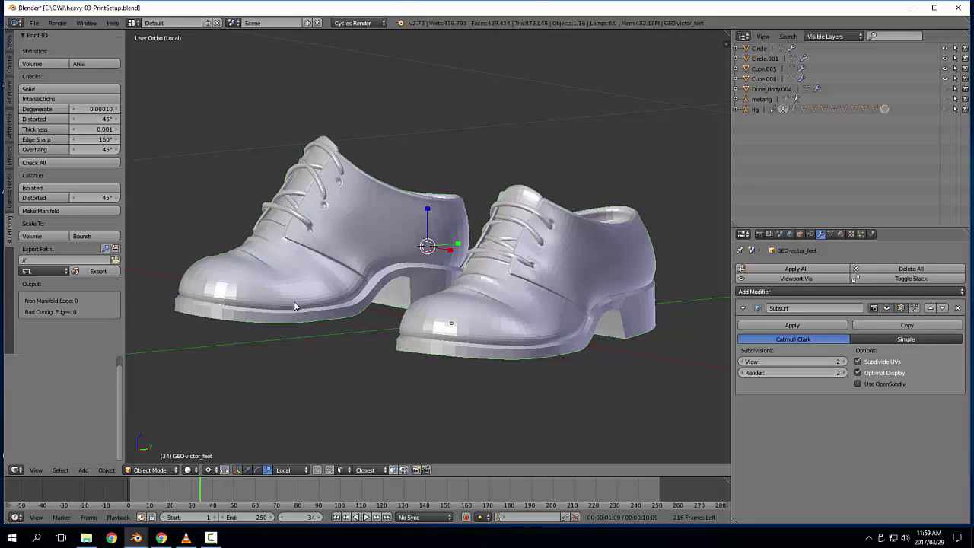
middle_click_drag(495, 282, 387, 282)
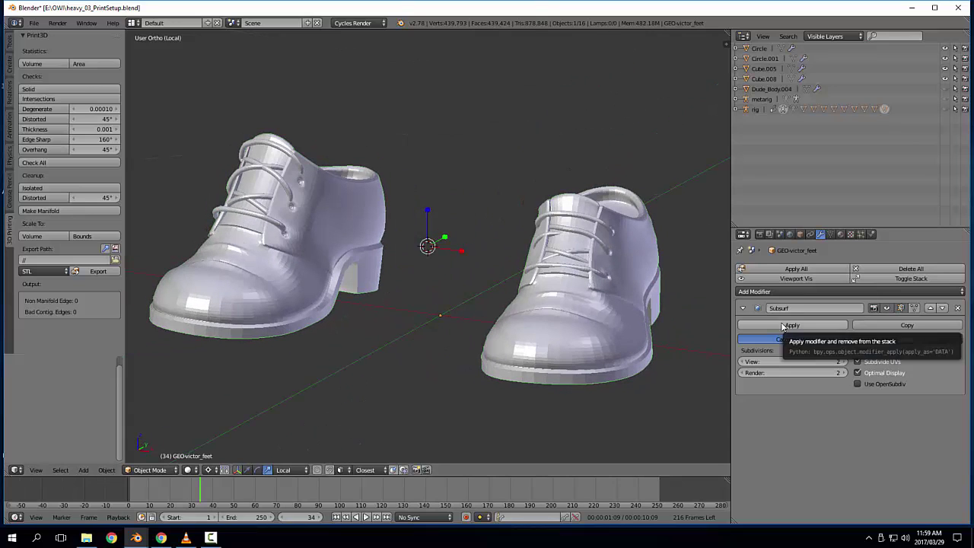
left_click(781, 324)
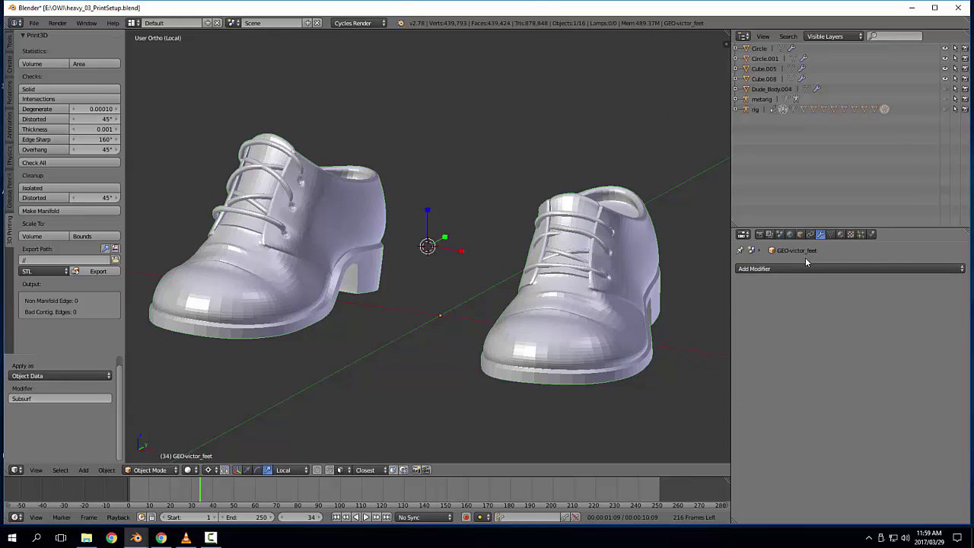
Step: Search the add-ons in User Preferences for "mod" to check that Modifier Tools is enabled, and close the preferences
left_click(33, 23)
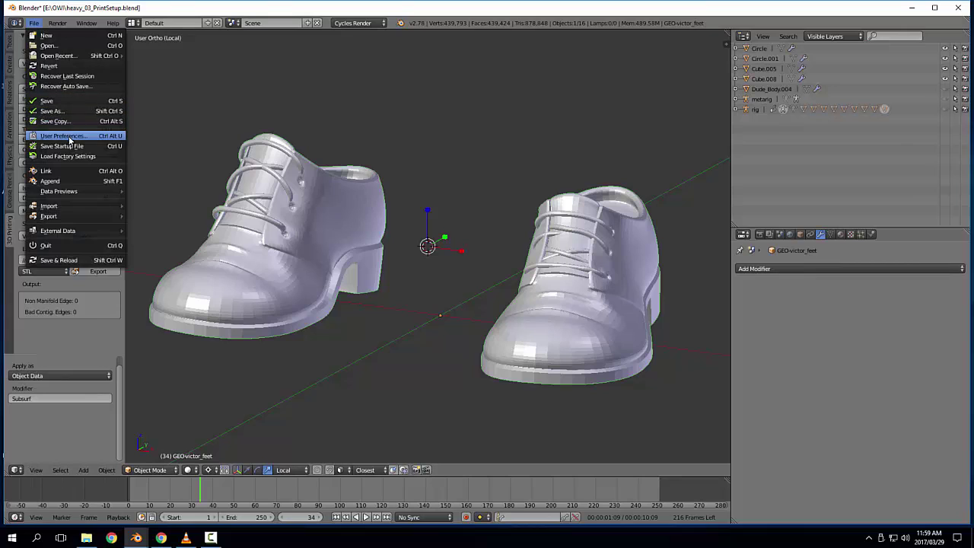
left_click(66, 138)
left_click(43, 58)
type("mod")
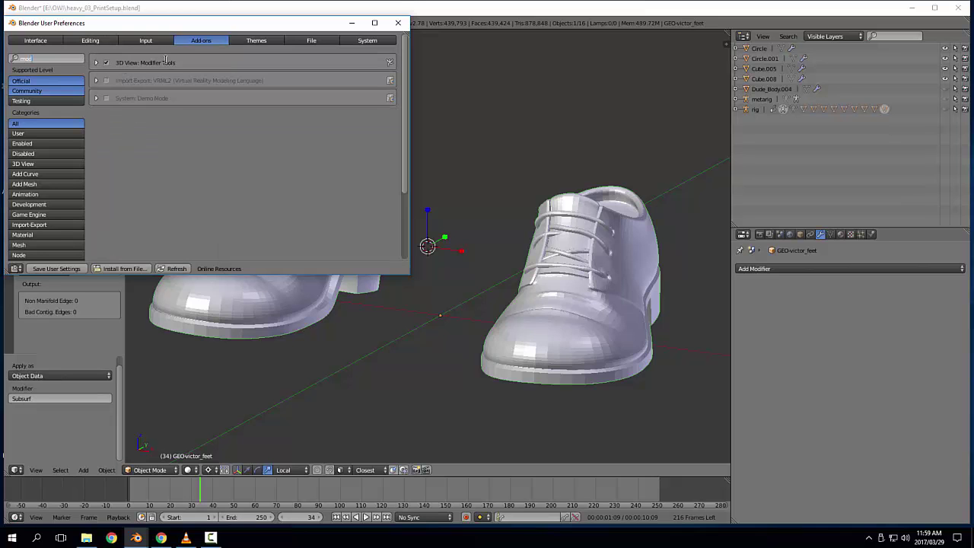
left_click(397, 23)
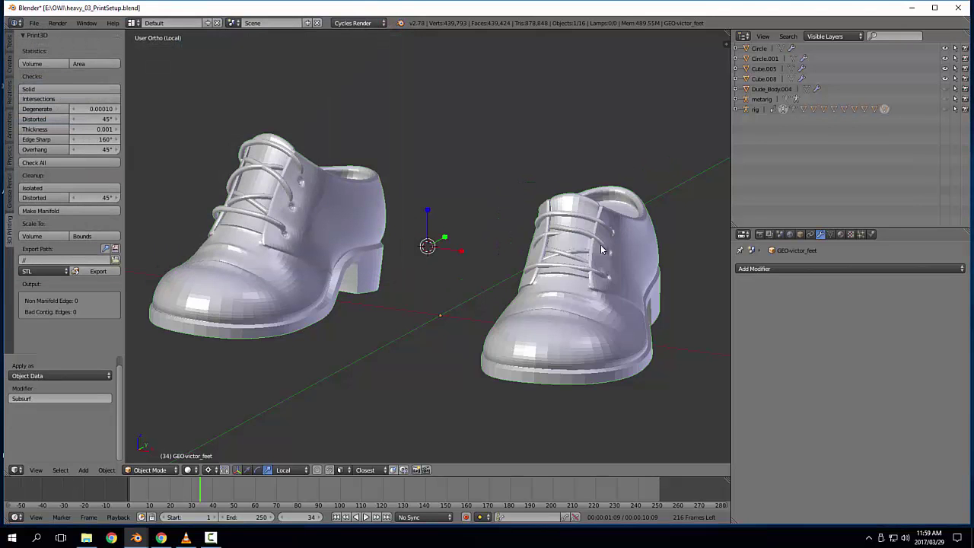
Step: Leave local view, select the trousers, Dude_Body.006, and switch the viewport display of all their modifiers off and back on
key("KP_Divide")
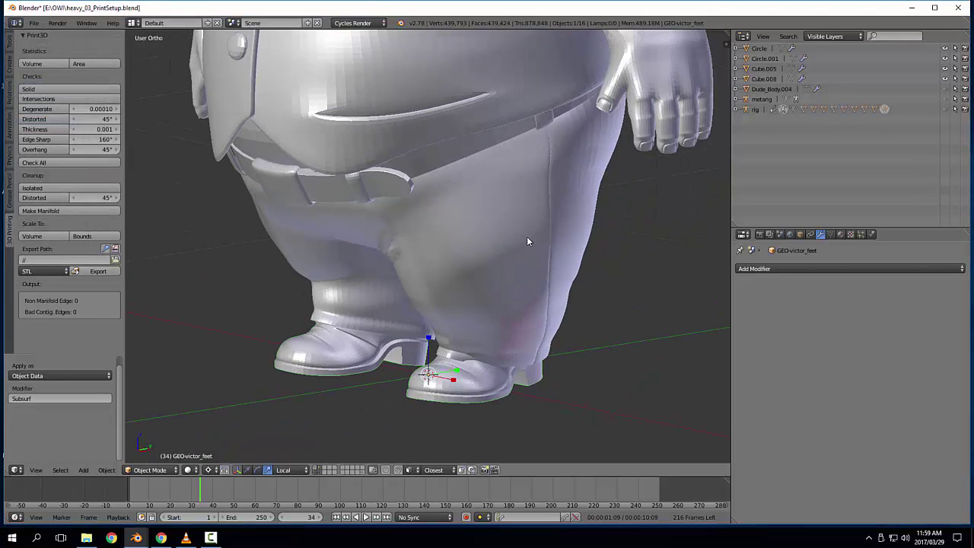
key("bracketleft")
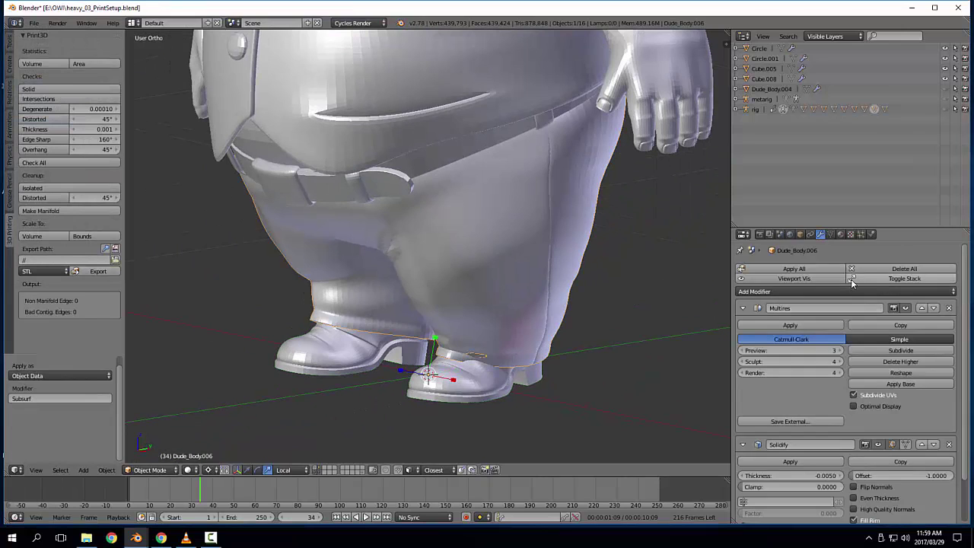
left_click(813, 279)
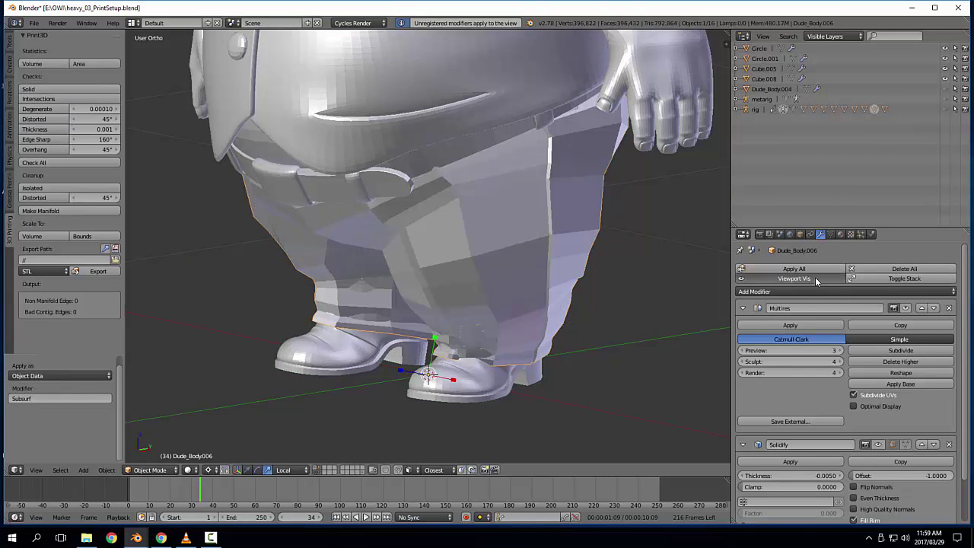
left_click(815, 278)
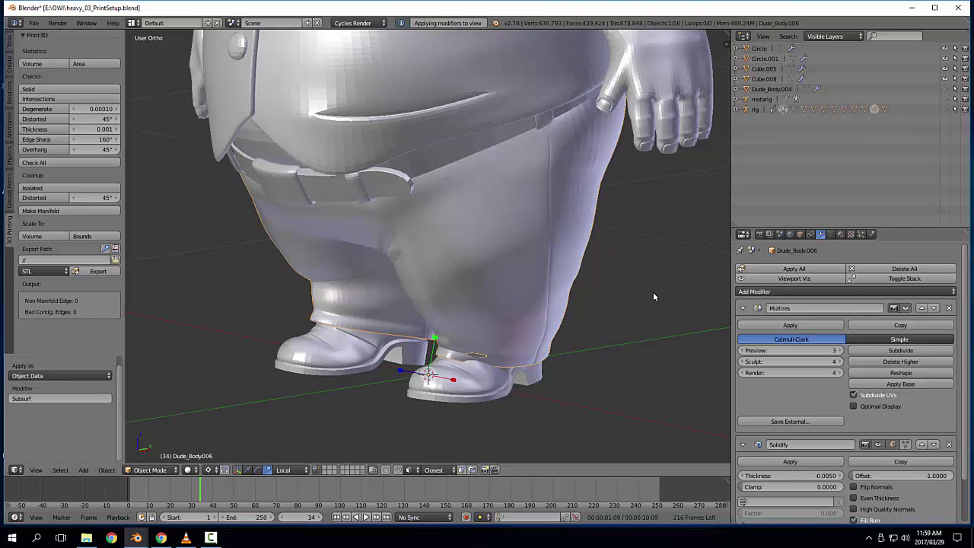
Step: Clear the selection, reselect the trousers, Dude_Body.006, and isolate them in local view
key("ctrl+a")
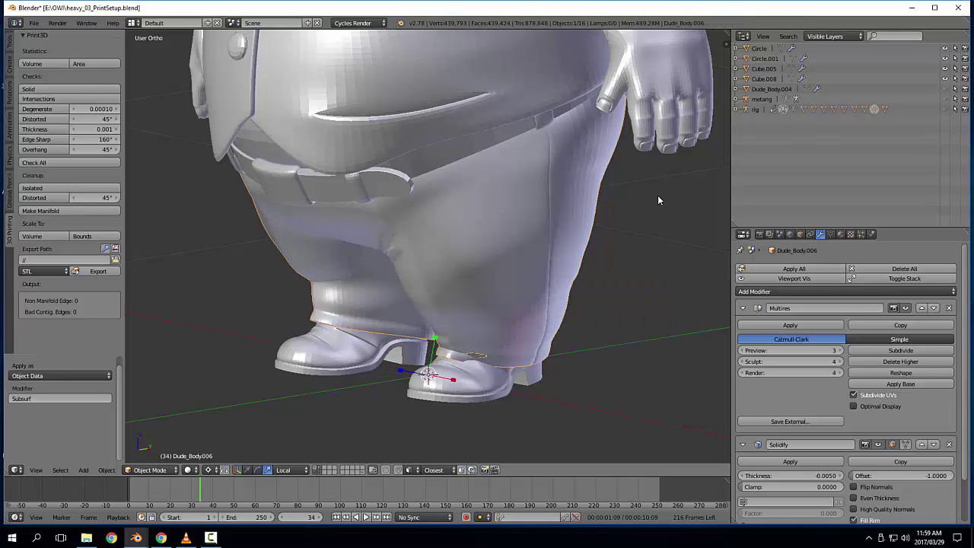
middle_click_drag(563, 283, 593, 281)
middle_click_drag(524, 290, 550, 292)
key("a")
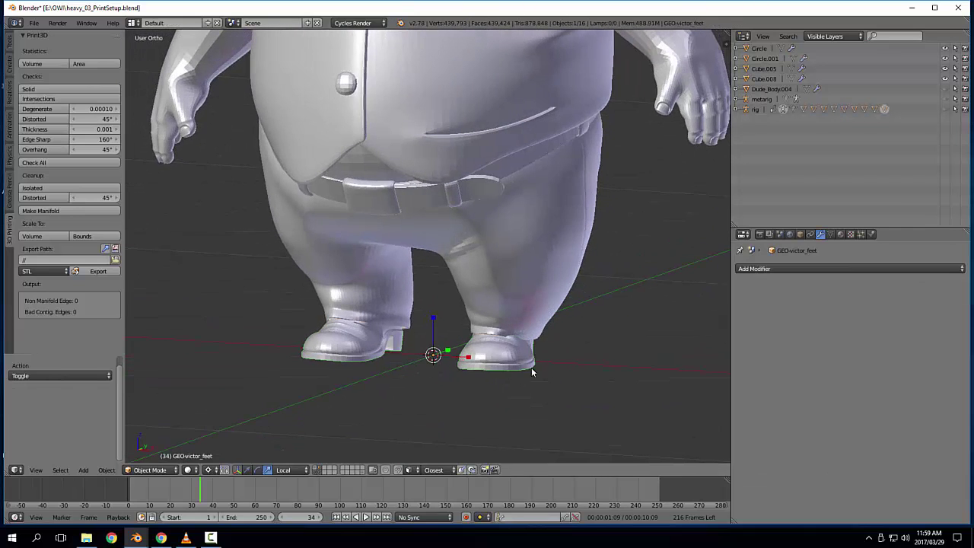
right_click(506, 370)
right_click(501, 370)
right_click(557, 274)
key("KP_Divide")
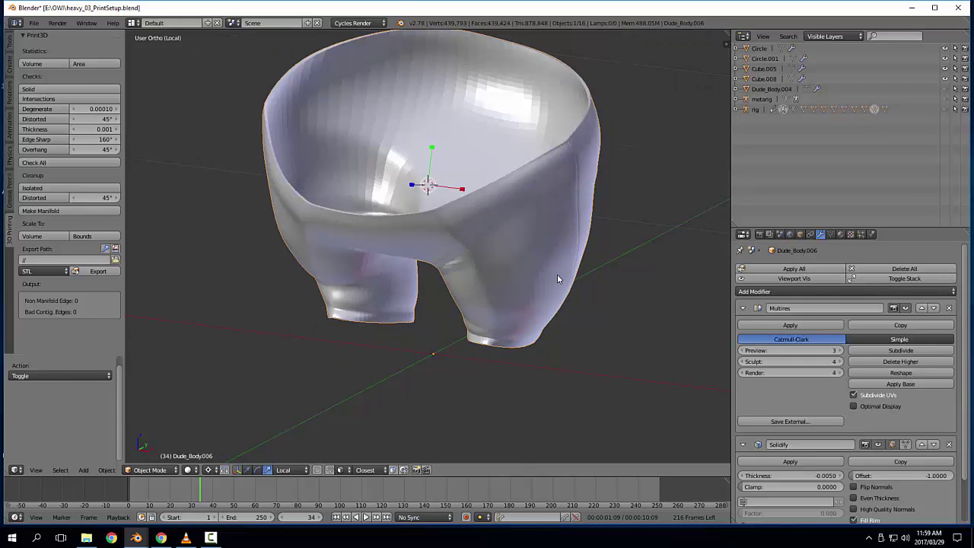
Step: Set the trousers' Multires preview level to 4 and examine the surface around the legs
middle_click_drag(557, 274, 576, 309)
left_click(841, 350)
middle_click_drag(612, 394, 533, 301)
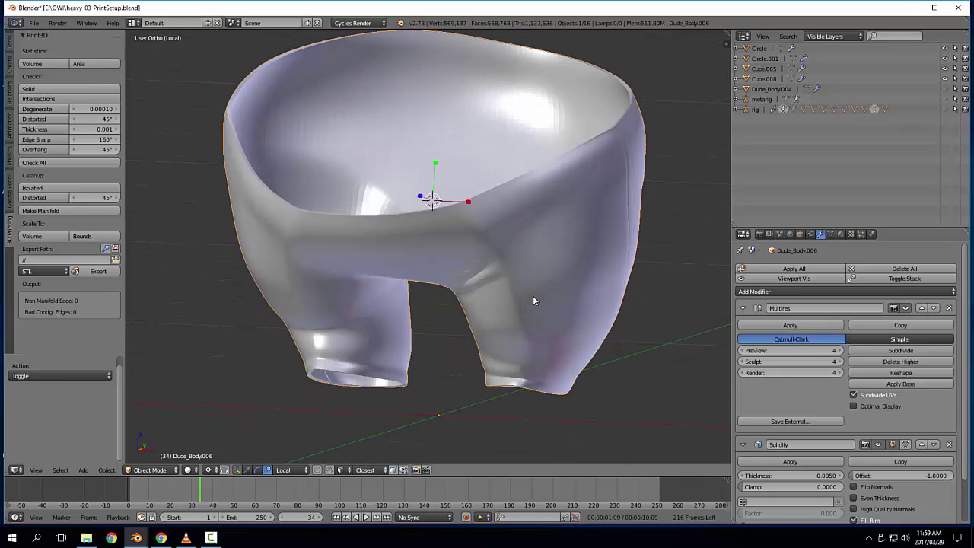
Step: Toggle the viewport display of the trousers' Solidify modifier to compare the mesh with and without thickness
scroll(875, 381, "down", 2)
left_click(882, 395)
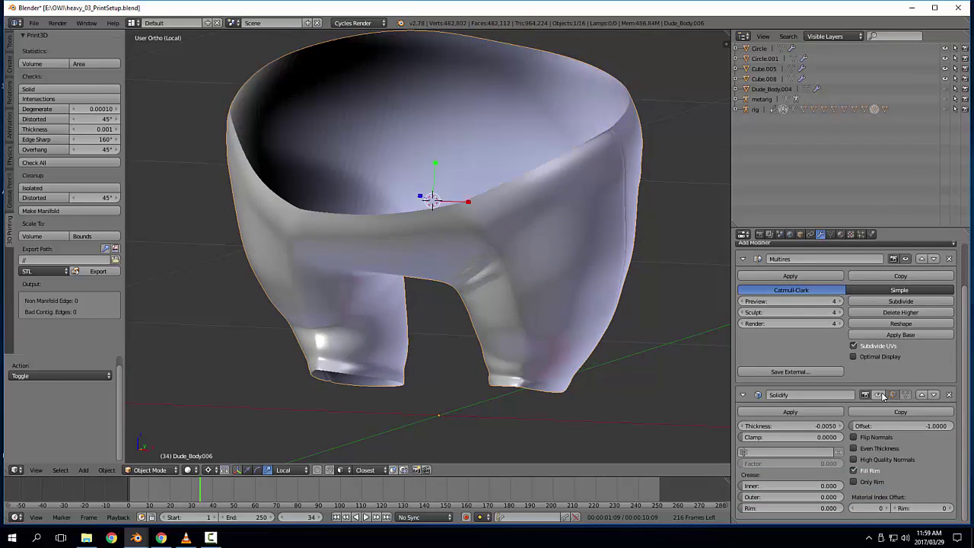
left_click(881, 395)
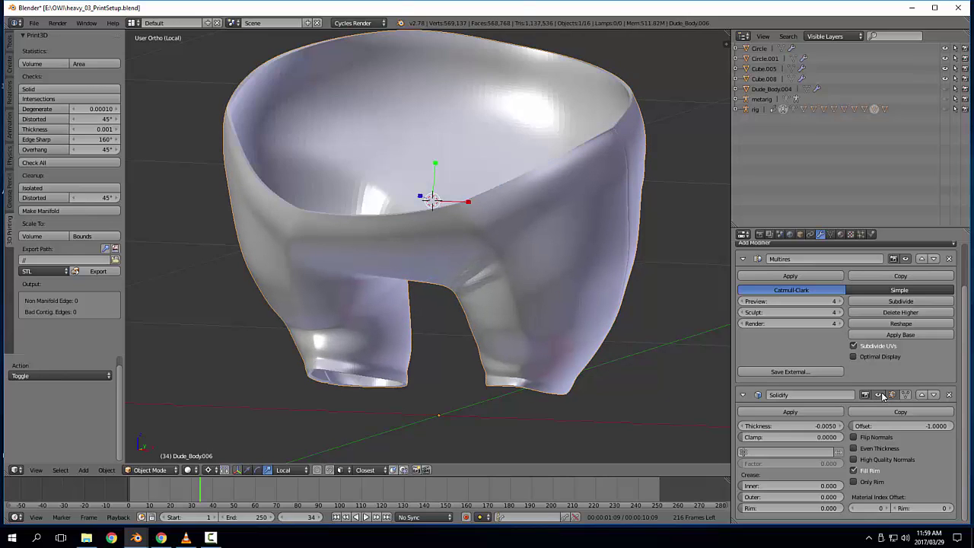
left_click(882, 395)
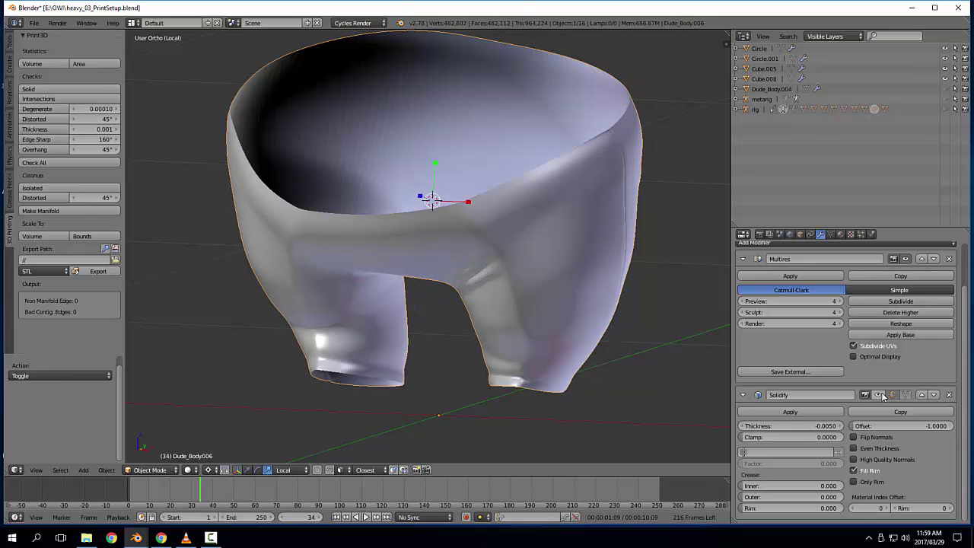
Step: Show the trousers' Solidify modifier in the viewport again and try a thickness of 0.0220 against the full character
left_click(882, 395)
left_click_drag(791, 426, 912, 437)
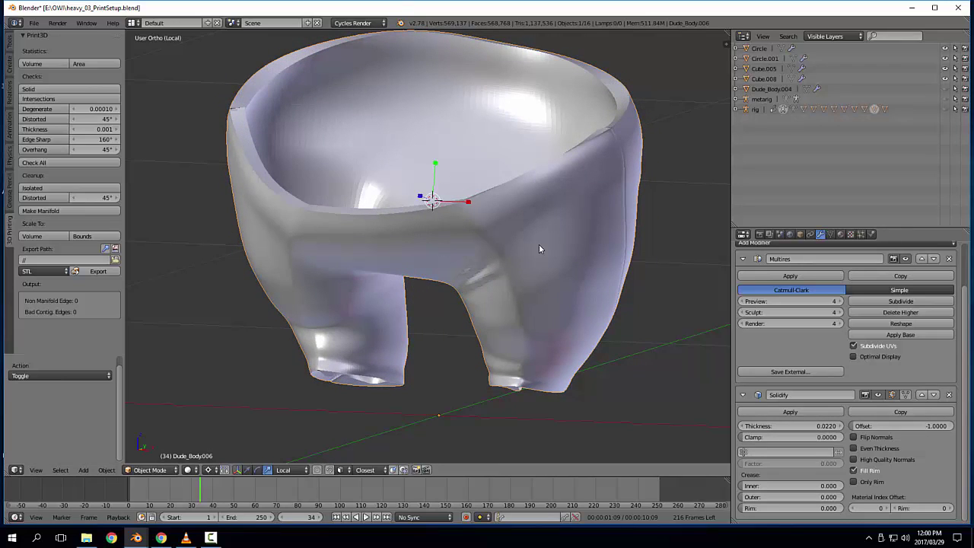
key("KP_Divide")
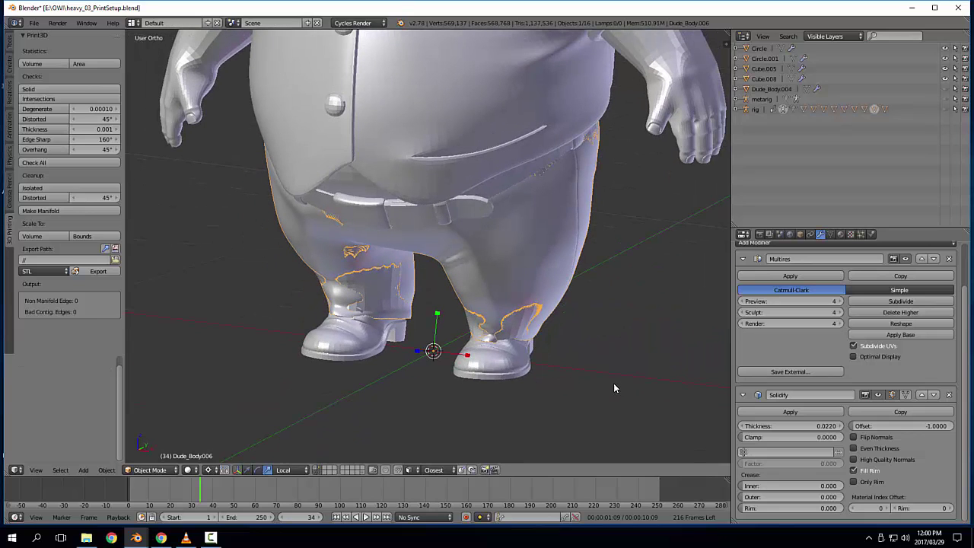
key("ctrl+z")
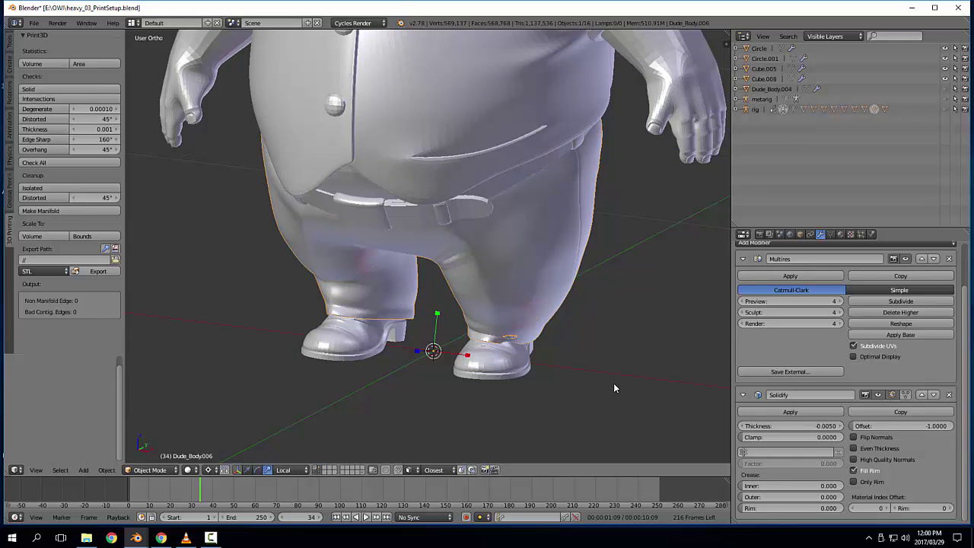
key("KP_Divide")
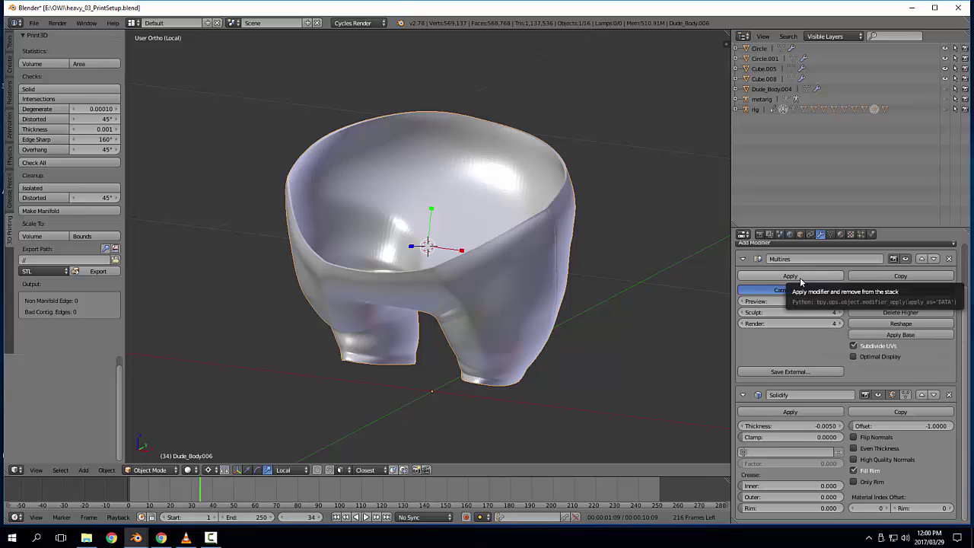
Step: Lower the trousers' Multires preview level to 3, compare the crease detail, and apply the Multires modifier
middle_click_drag(350, 358, 387, 320)
scroll(443, 355, "up", 3)
middle_click_drag(438, 360, 449, 327)
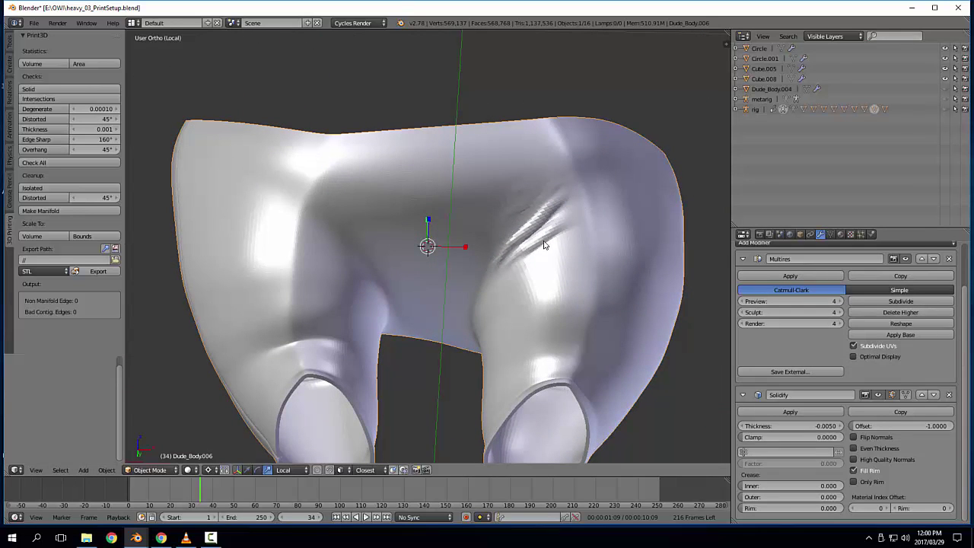
middle_click_drag(544, 236, 526, 214)
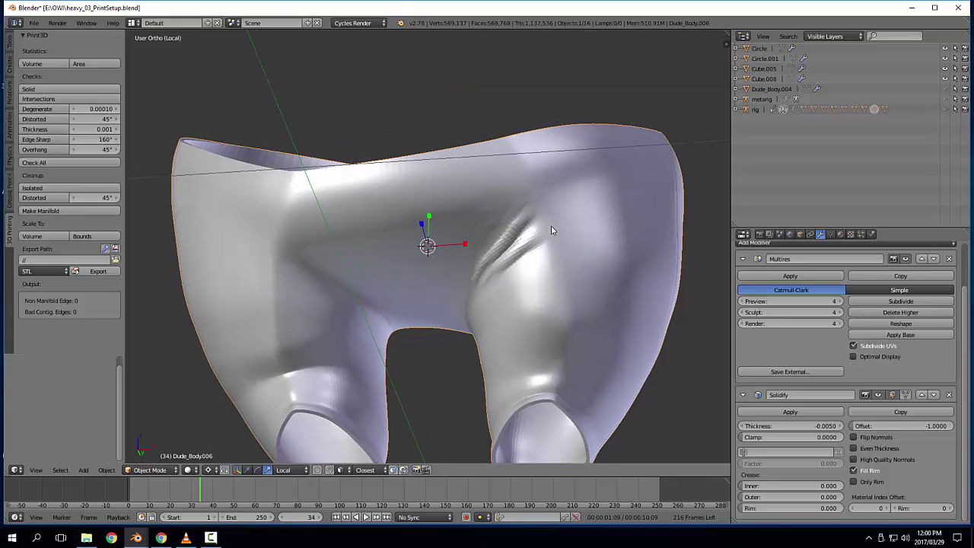
left_click(743, 301)
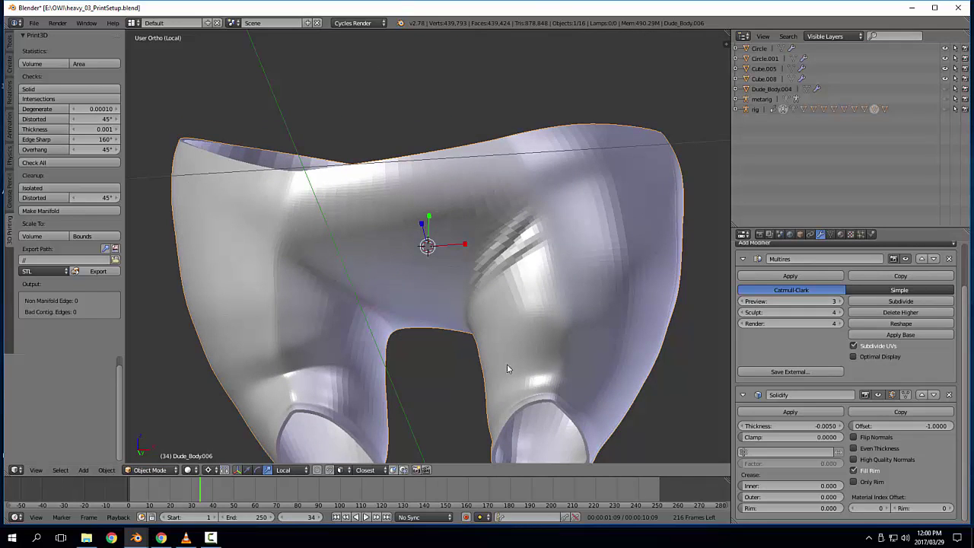
middle_click_drag(507, 364, 524, 320)
scroll(528, 330, "down", 5)
scroll(523, 324, "up", 1)
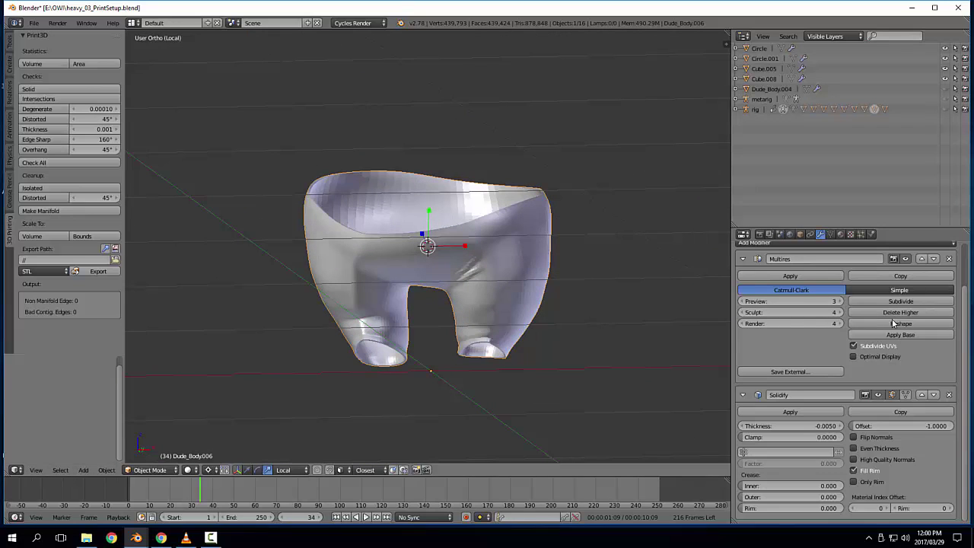
left_click(826, 275)
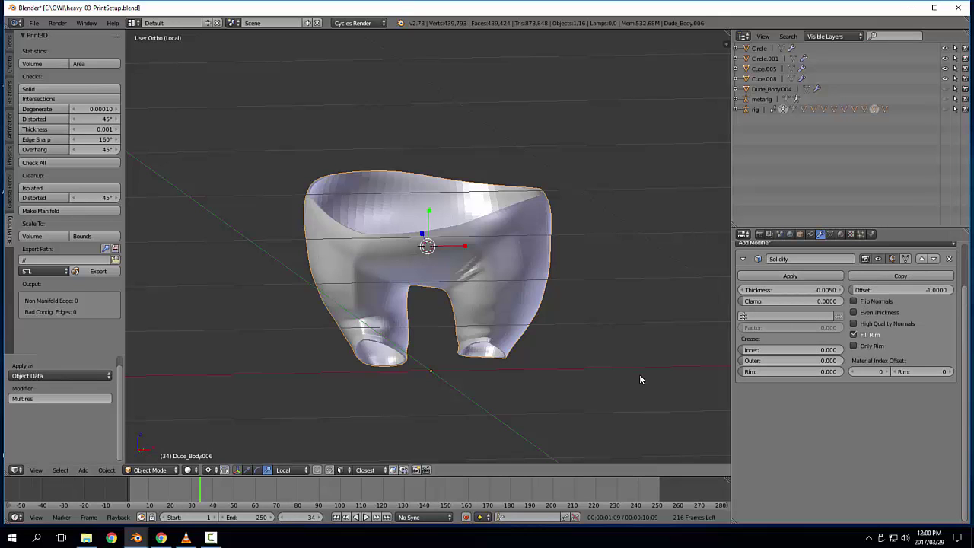
Step: Enable Only Rim on the trousers' Solidify modifier, comparing the inside of the waist with the option on and off
middle_click_drag(524, 327, 586, 316)
scroll(508, 335, "up", 2)
scroll(533, 319, "up", 4)
scroll(551, 314, "down", 3)
left_click(854, 347)
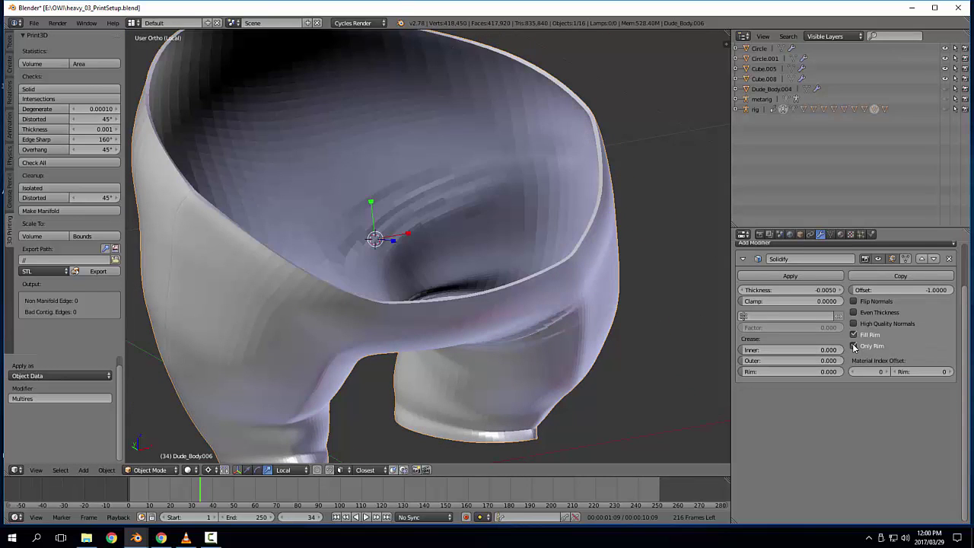
middle_click_drag(493, 359, 441, 369)
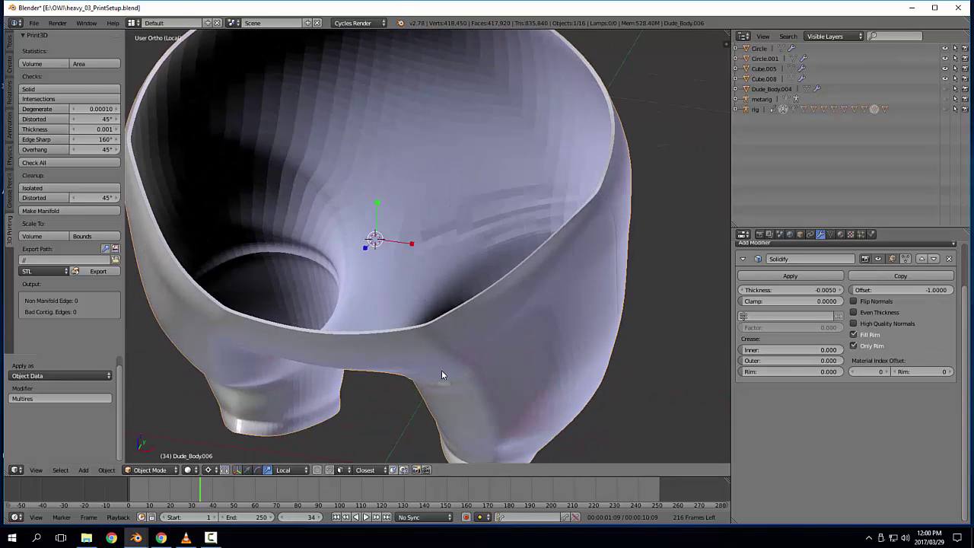
left_click(856, 345)
left_click(855, 344)
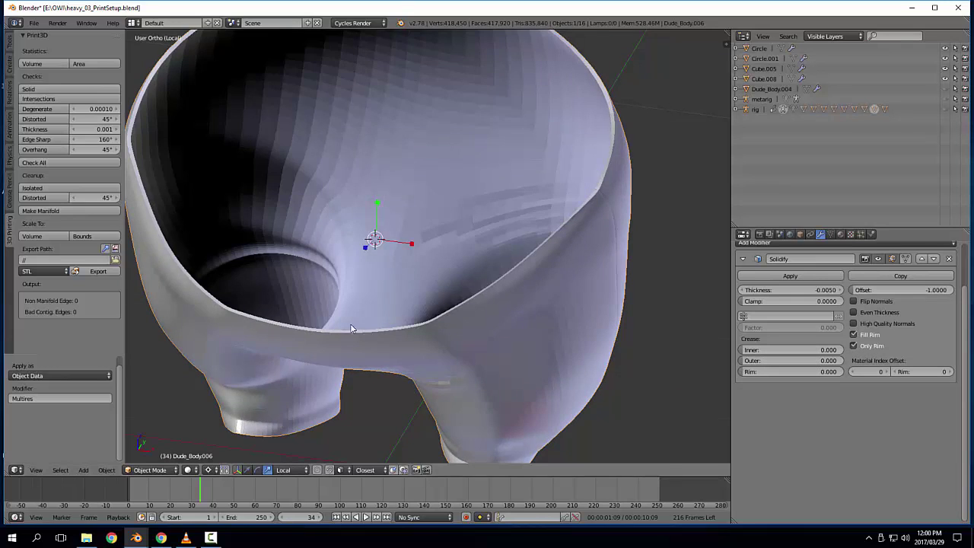
Step: Check the leg openings and waist rim, and apply the Solidify modifier to the trousers
middle_click_drag(352, 326, 373, 262)
scroll(558, 302, "down", 2)
middle_click_drag(559, 302, 527, 315)
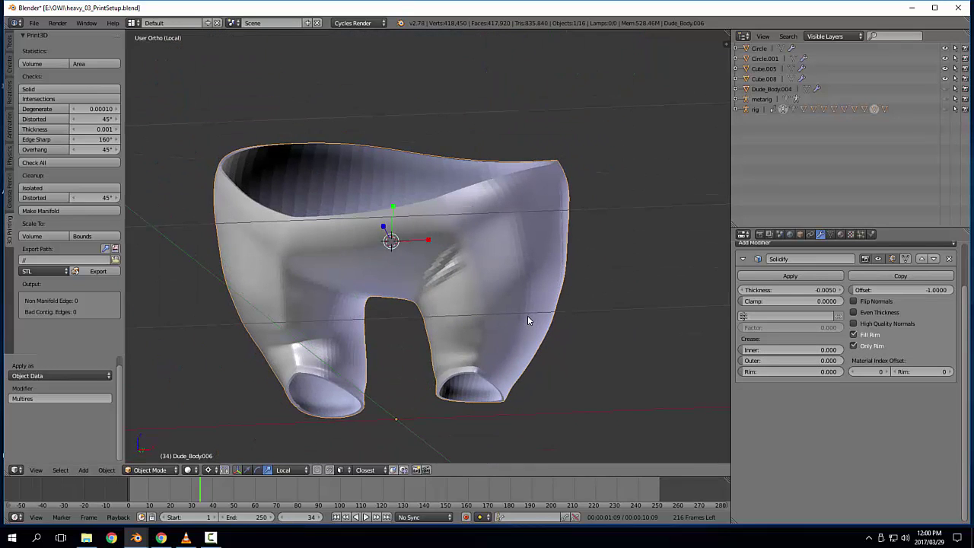
left_click(784, 277)
middle_click_drag(496, 294, 481, 267)
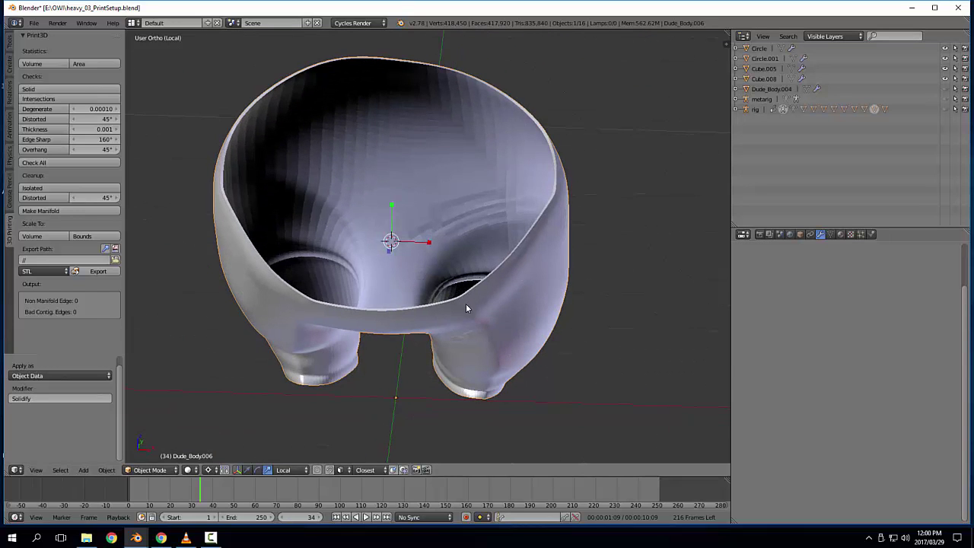
Step: Enter Edit Mode on the trousers and select the inner edge loop of the character's left leg opening
middle_click_drag(466, 308, 326, 287)
scroll(492, 284, "up", 6)
key("Tab")
key("a")
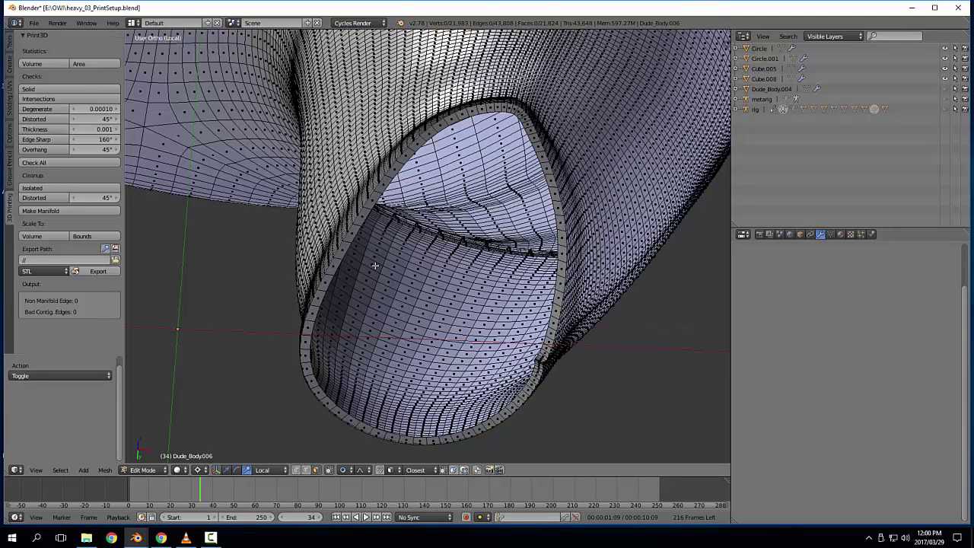
key("ctrl+Tab")
right_click(348, 253, "alt")
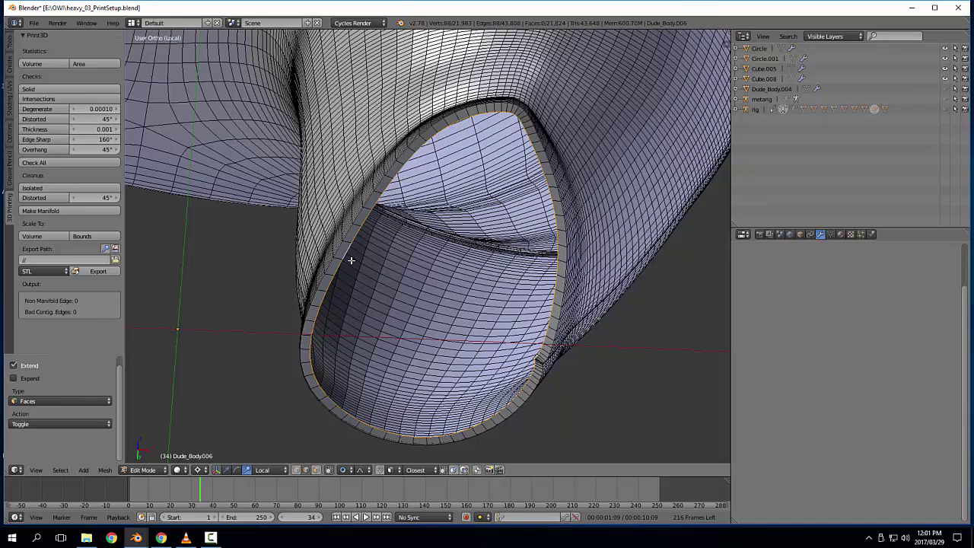
Step: Try closing the left leg opening with a single face, and undo that fill
key("f")
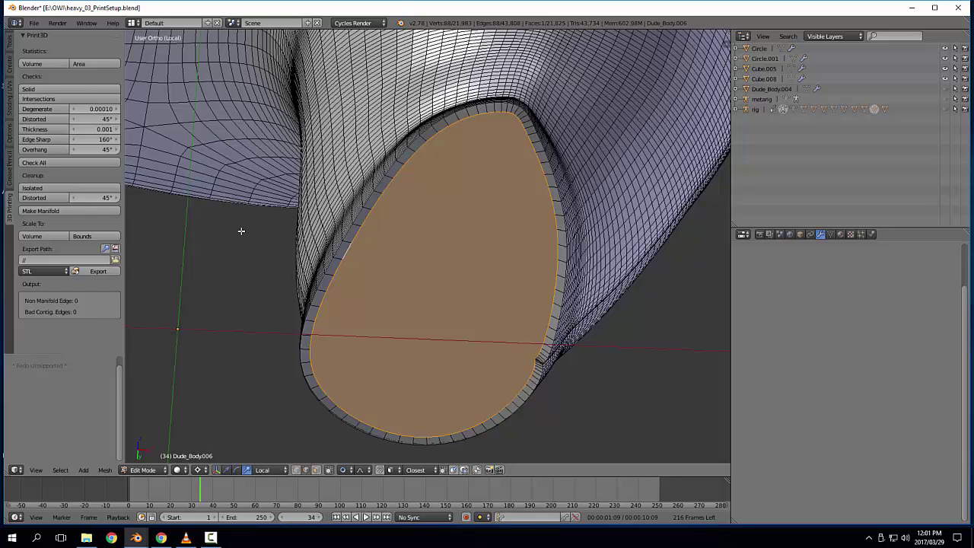
middle_click_drag(206, 239, 307, 226, "shift")
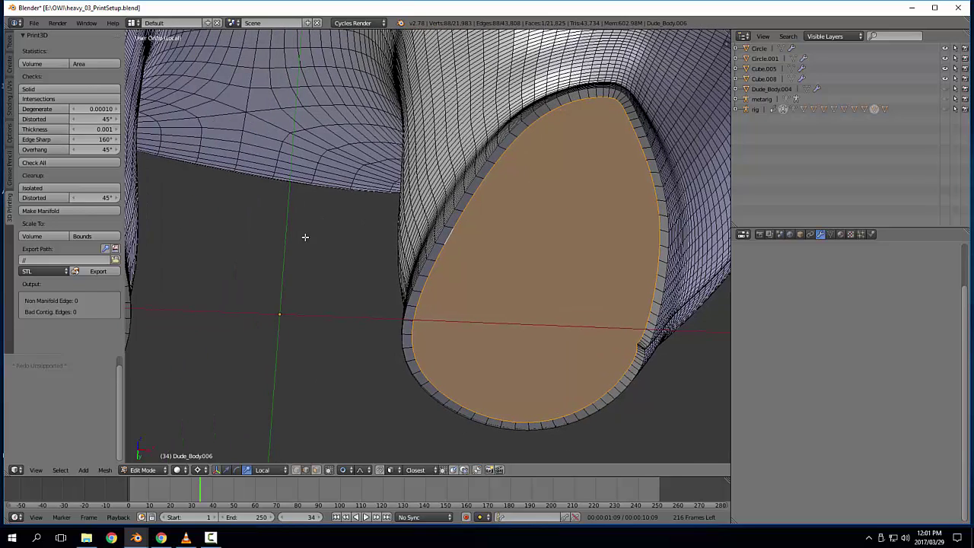
key("ctrl+f")
key("ctrl+z")
Step: Close the left leg opening with Grid Fill and examine the cap's shading in Object Mode
key("ctrl+f")
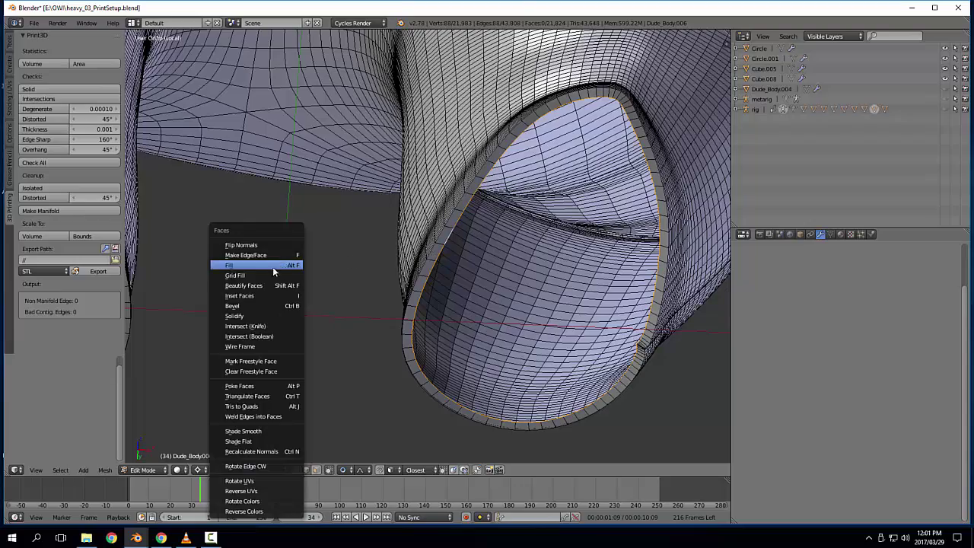
left_click(263, 274)
middle_click_drag(541, 270, 629, 280)
key("Tab")
left_click(544, 287)
middle_click_drag(542, 283, 472, 255)
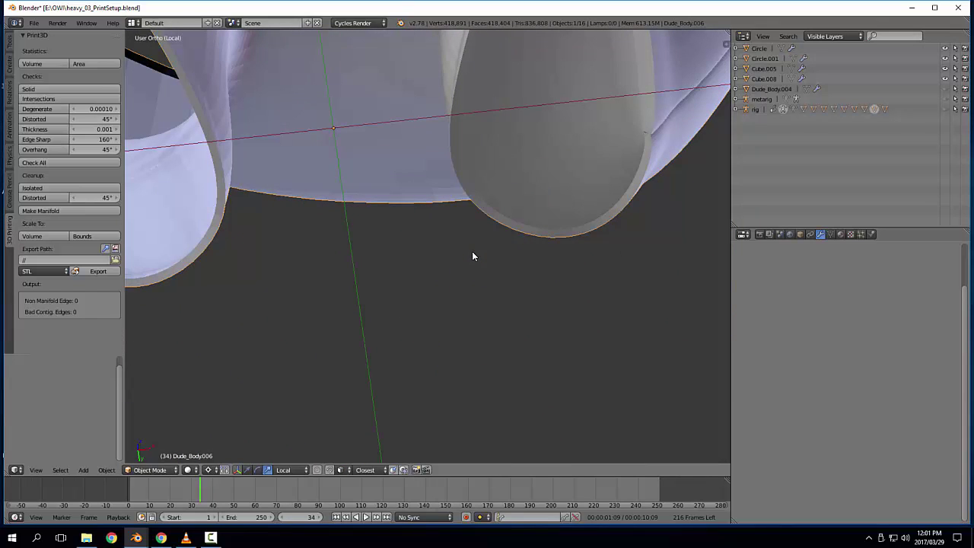
middle_click_drag(606, 164, 608, 230, "shift")
Step: Try replacing the left leg's grid-filled cap with a single face split by Triangulate Faces
key("Tab")
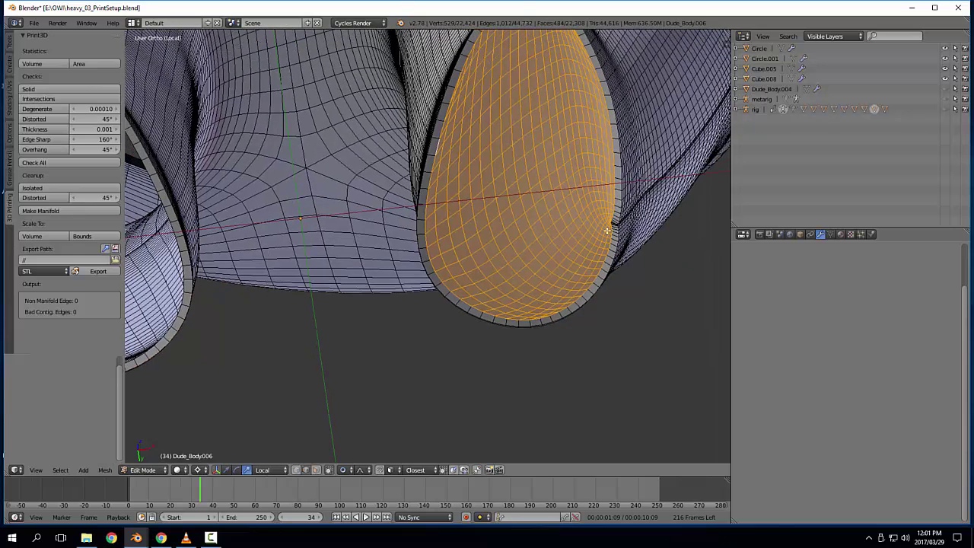
key("x")
left_click(559, 201)
key("f")
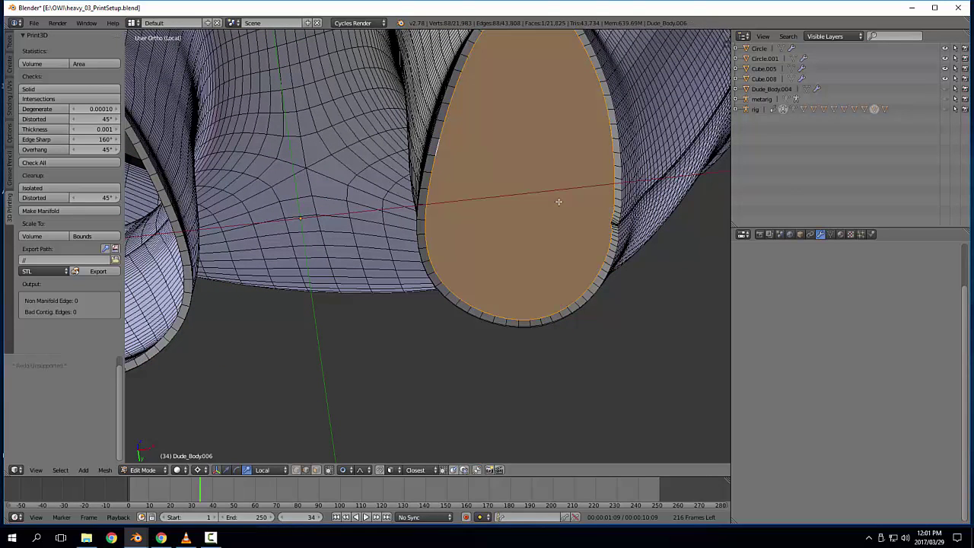
key("ctrl+f")
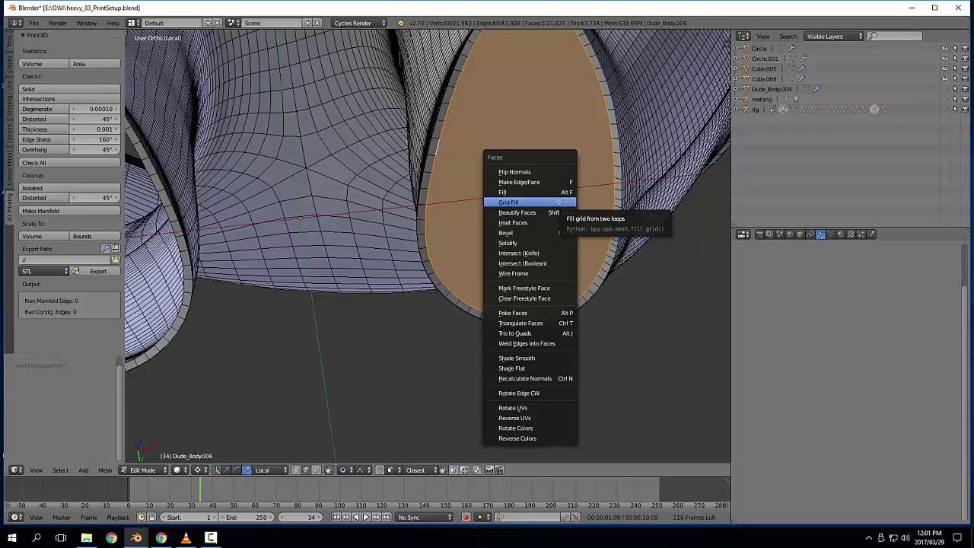
left_click(561, 323)
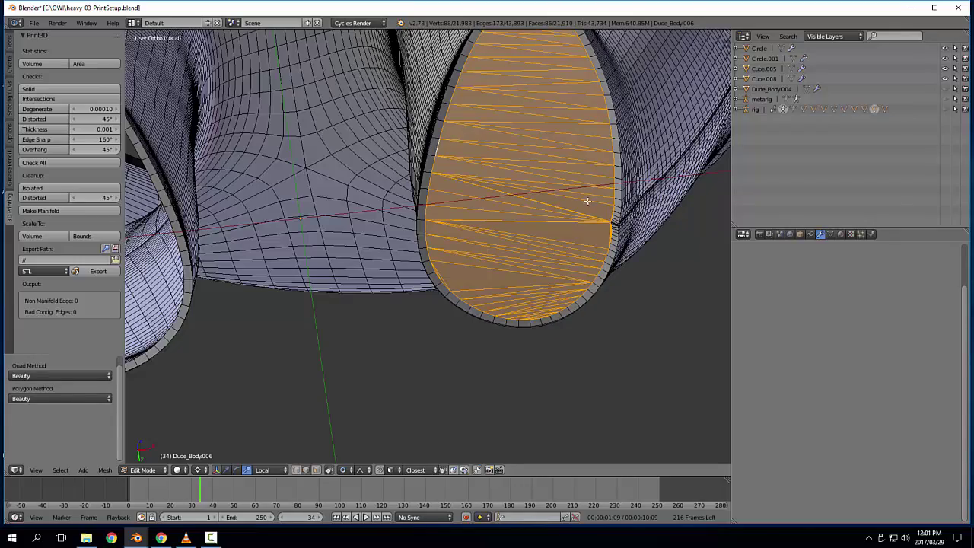
Step: Examine the triangulated left leg cap in Object Mode and undo back to the grid-filled cap
middle_click_drag(587, 200, 465, 292)
key("Tab")
scroll(490, 198, "up", 5)
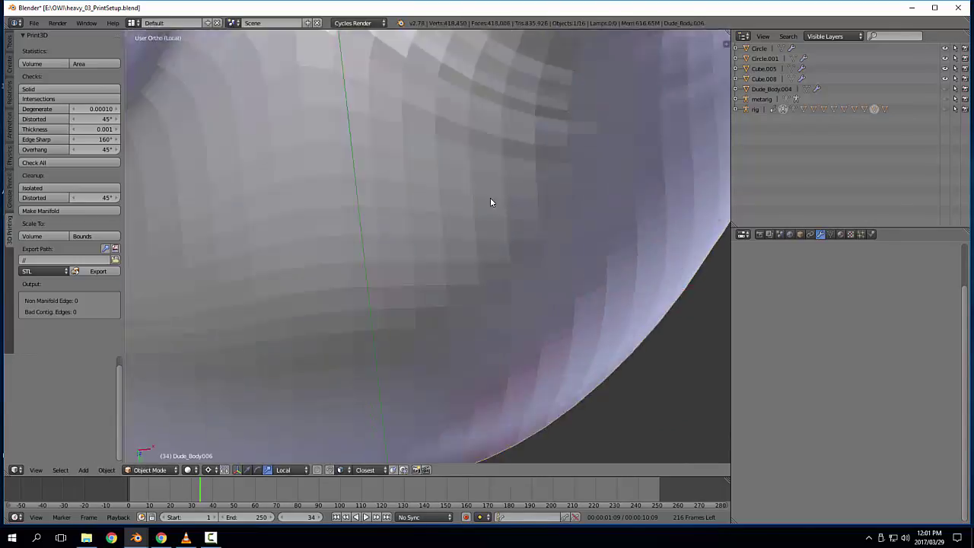
middle_click_drag(490, 198, 557, 147)
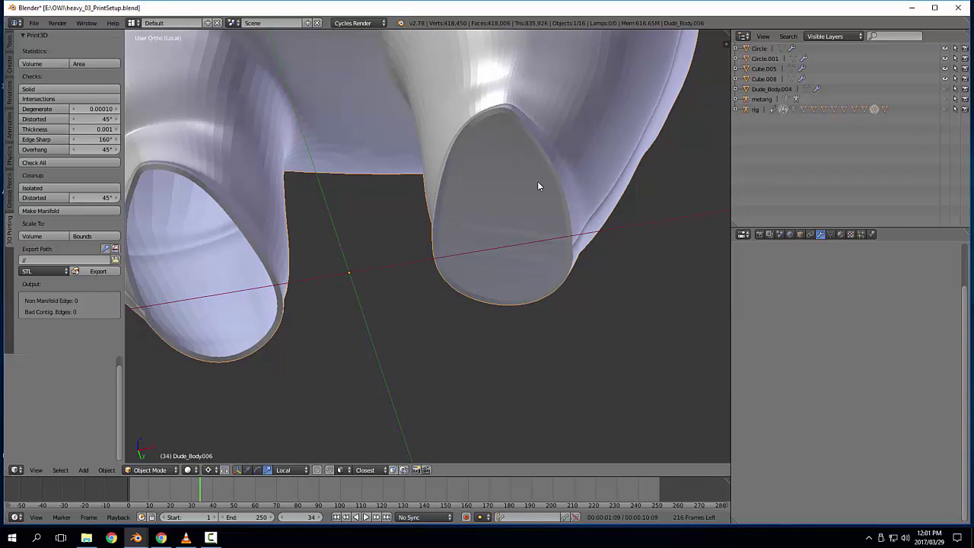
middle_click_drag(537, 186, 517, 225)
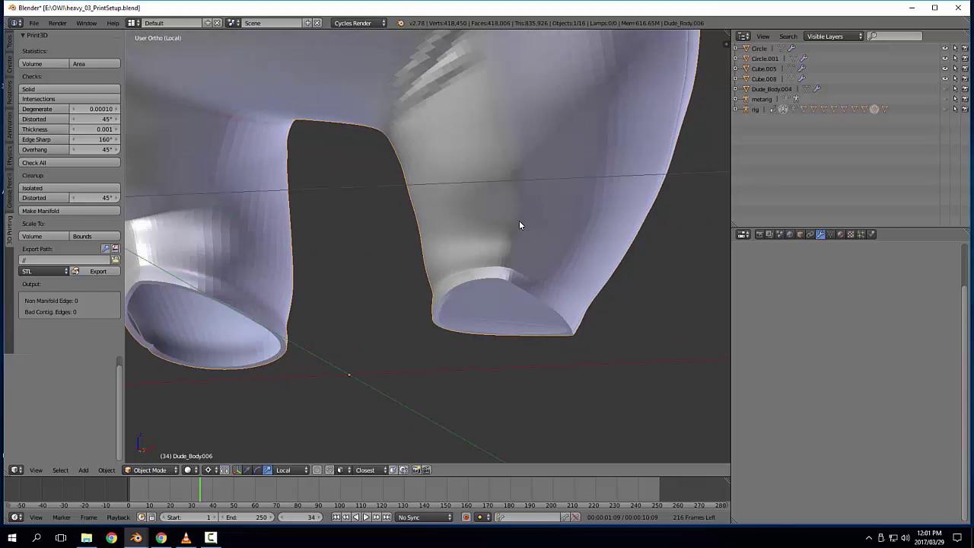
middle_click_drag(495, 403, 562, 286)
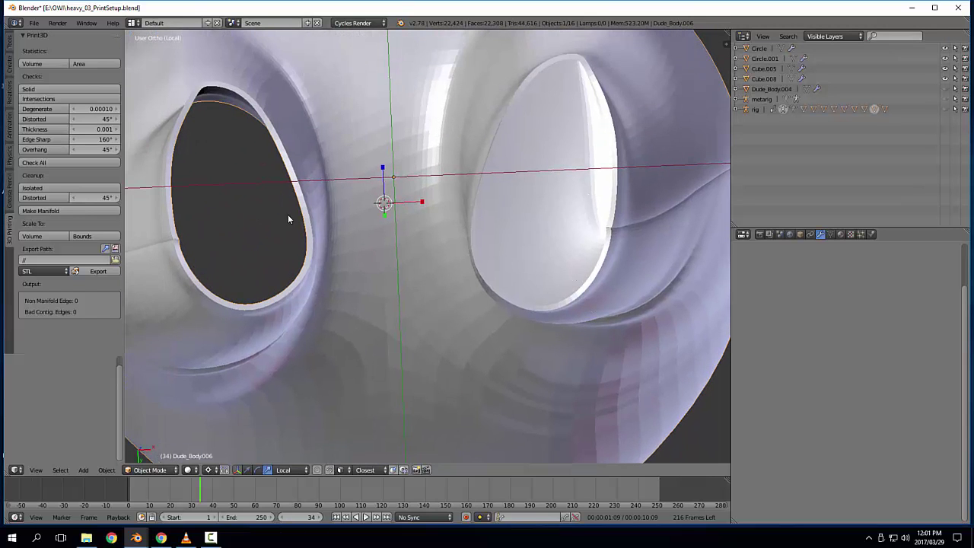
Step: Select the inner edge loop of the character's right leg opening and close it with Grid Fill
middle_click_drag(288, 219, 330, 246)
key("Tab")
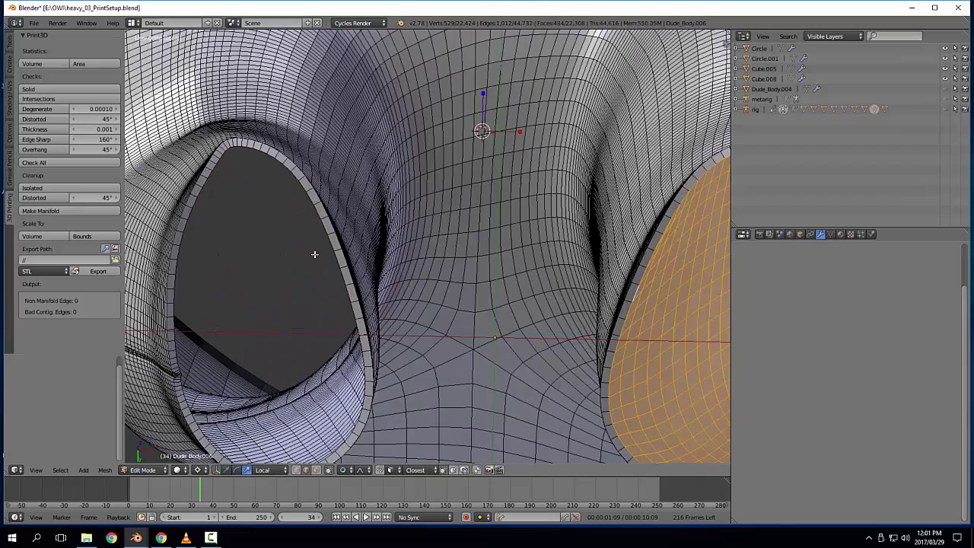
right_click(328, 243, "alt")
key("ctrl+f")
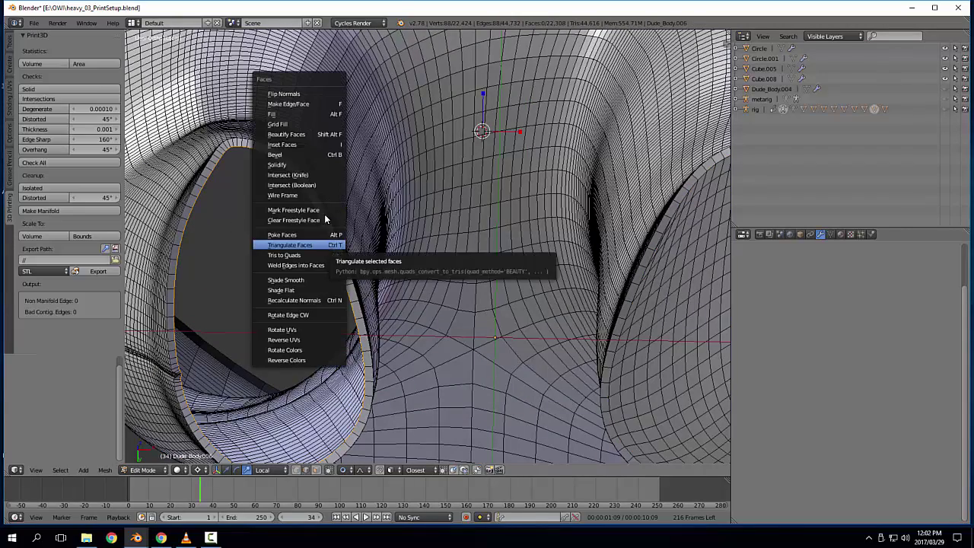
left_click(312, 124)
scroll(478, 203, "down", 3)
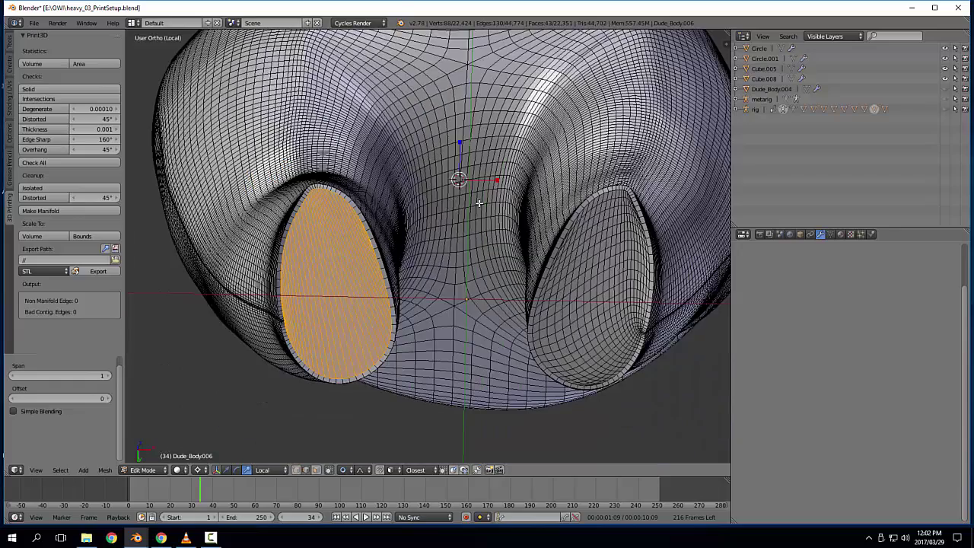
key("a")
Step: Select the inner edge loop of the trousers' waist opening and close it with Grid Fill instead of a single face
middle_click_drag(428, 223, 424, 322)
scroll(402, 254, "up", 3)
middle_click_drag(402, 253, 374, 280)
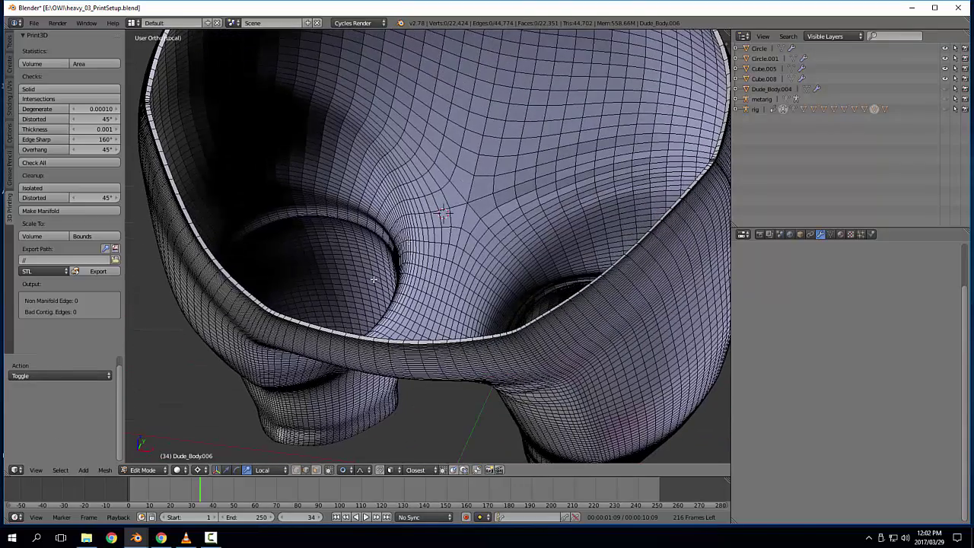
right_click(245, 290, "alt")
key("f")
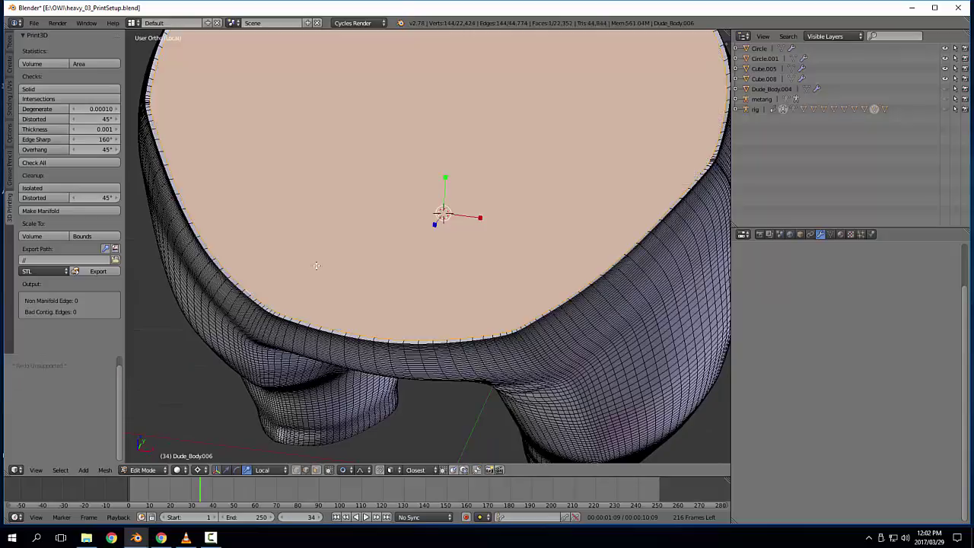
key("ctrl+z")
key("ctrl+f")
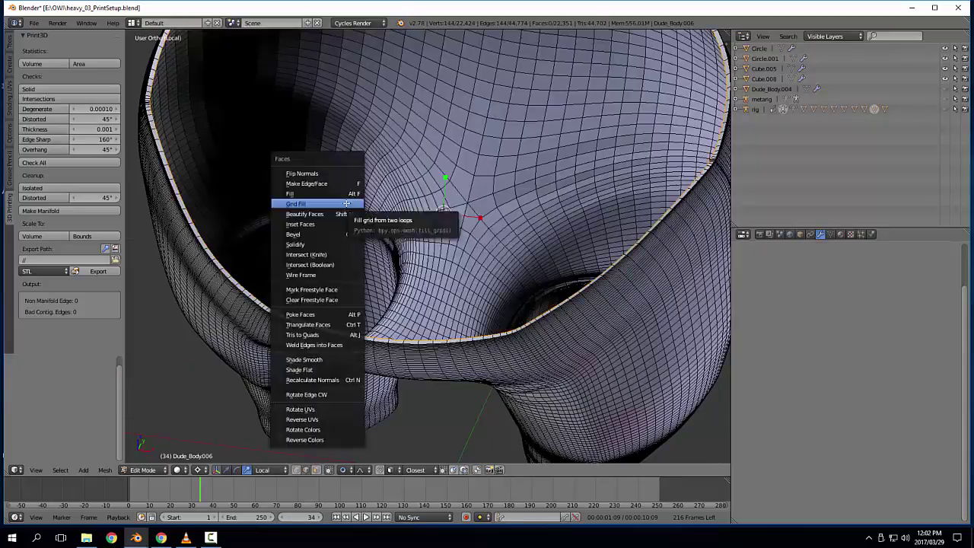
left_click(347, 203)
middle_click_drag(346, 203, 385, 202)
key("a")
scroll(504, 215, "down", 4)
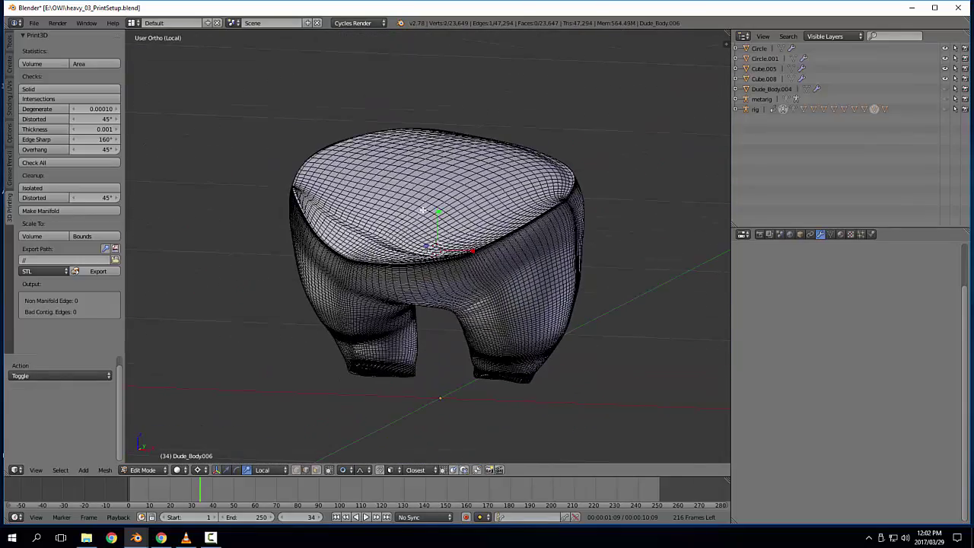
Step: Run the 3D print Intersections check on the capped trousers in Object Mode and view them from several sides
key("Tab")
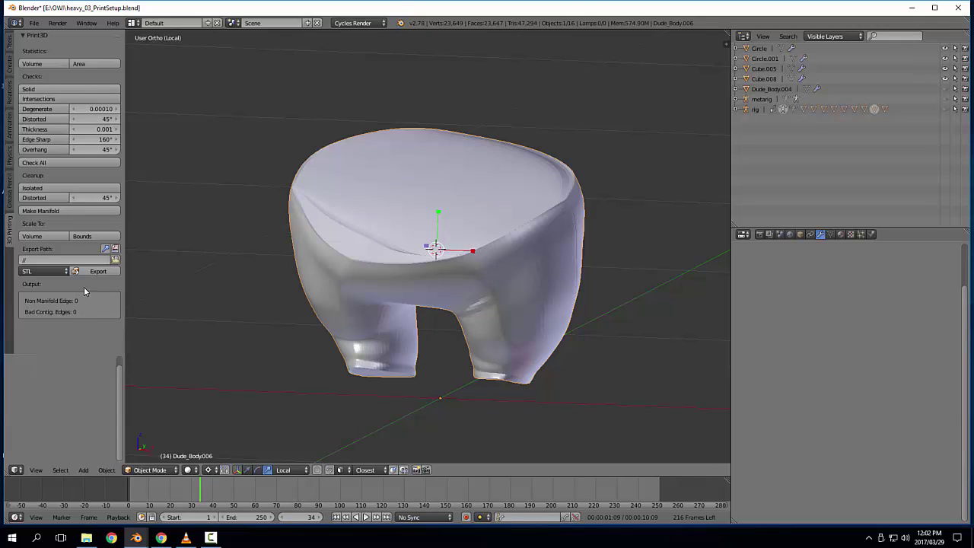
left_click(41, 99)
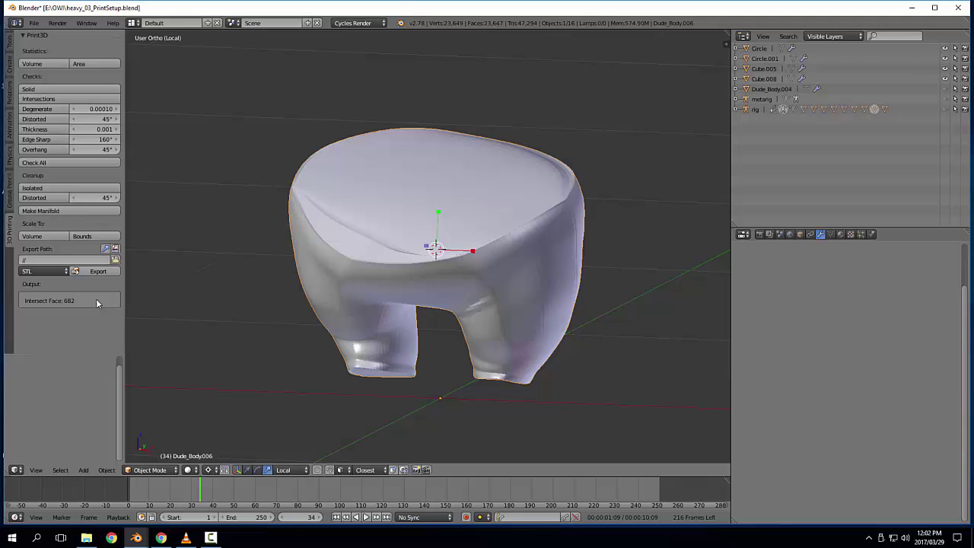
middle_click_drag(357, 301, 608, 241)
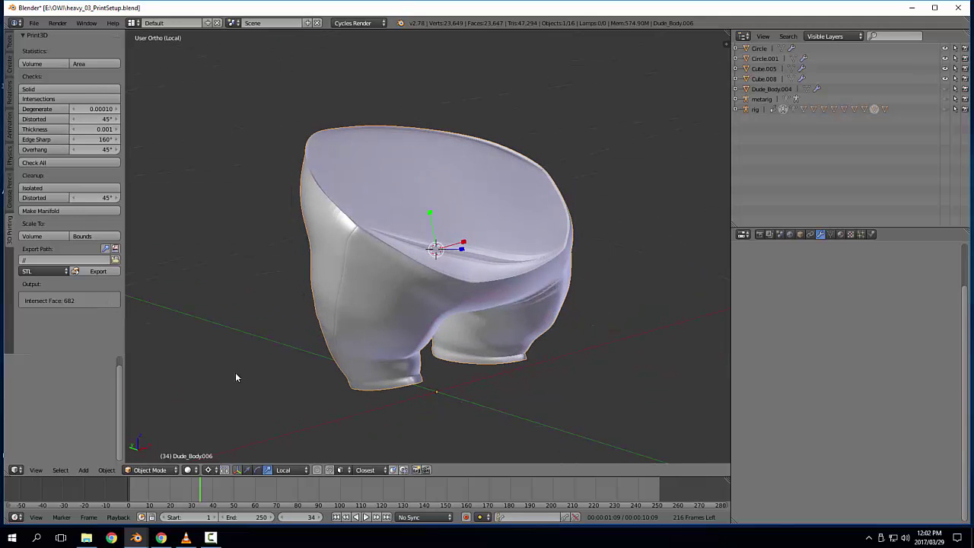
middle_click_drag(235, 378, 267, 309)
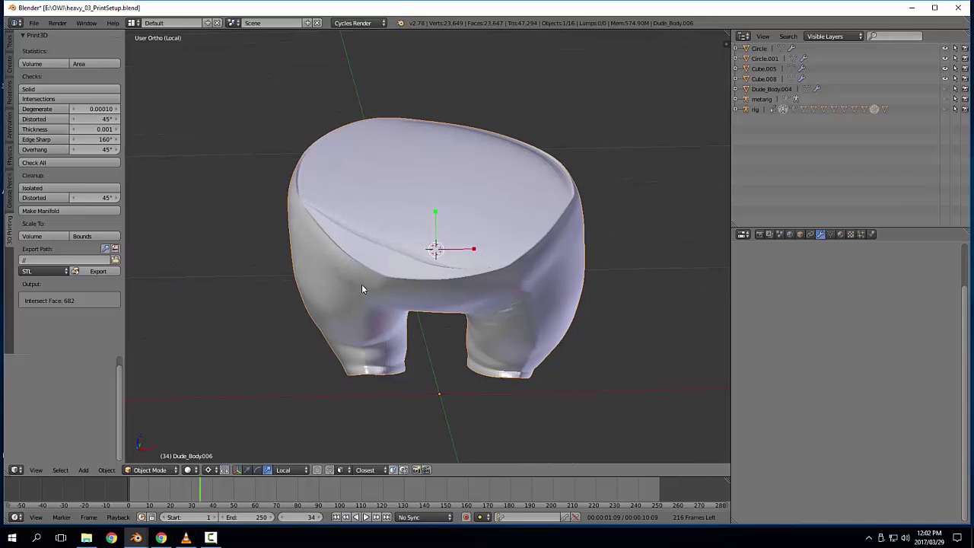
Step: Return to the full character, select the belt, its loops and the buckle, and isolate them in local view
key("KP_Divide")
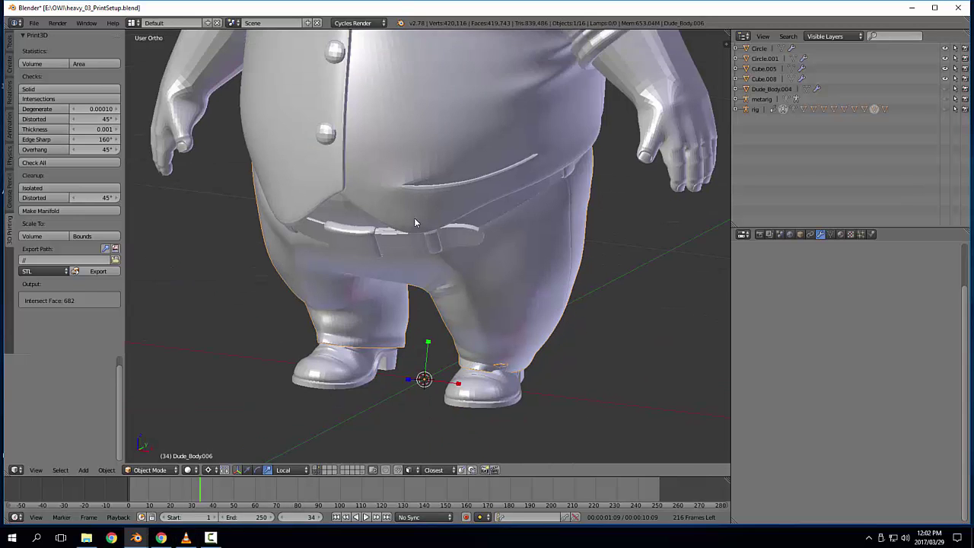
scroll(520, 203, "up", 2)
middle_click_drag(520, 203, 357, 242, "shift")
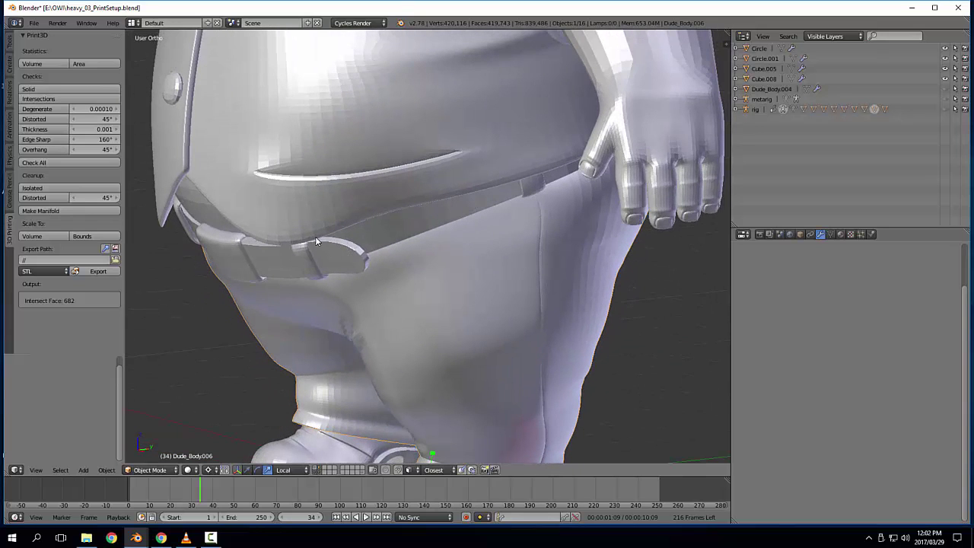
right_click(535, 186)
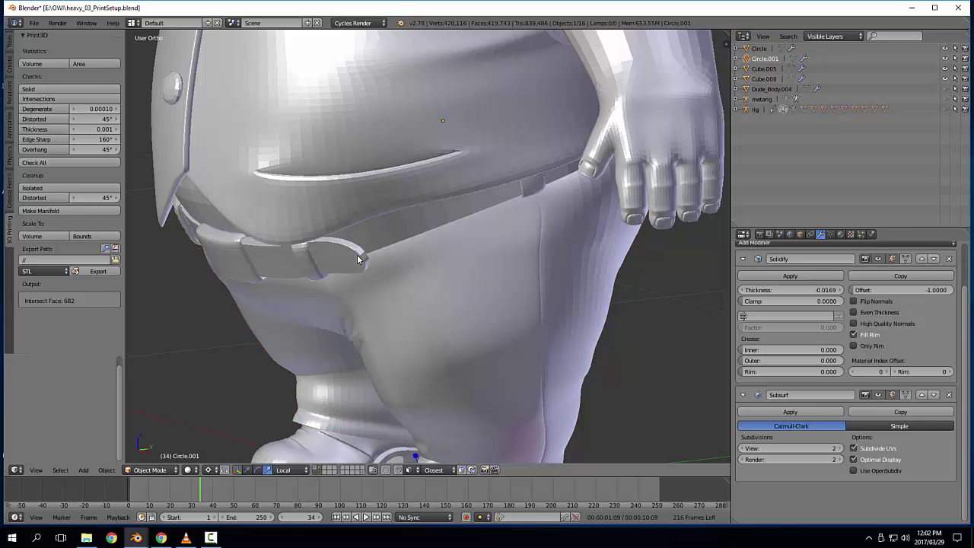
right_click(230, 261)
key("KP_Divide")
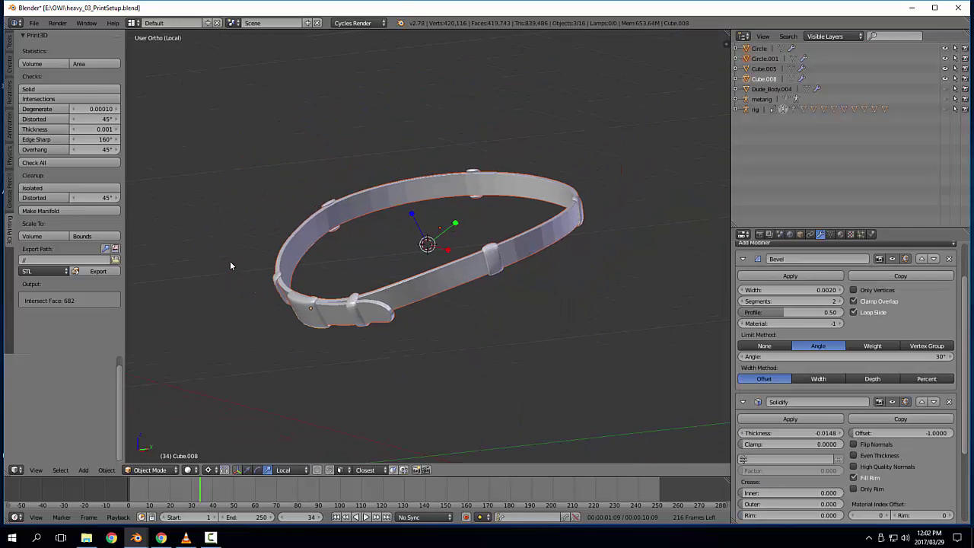
Step: Examine how the belt, buckle and belt loops fit together and where gaps remain between them
middle_click_drag(538, 260, 564, 265)
scroll(565, 265, "up", 3)
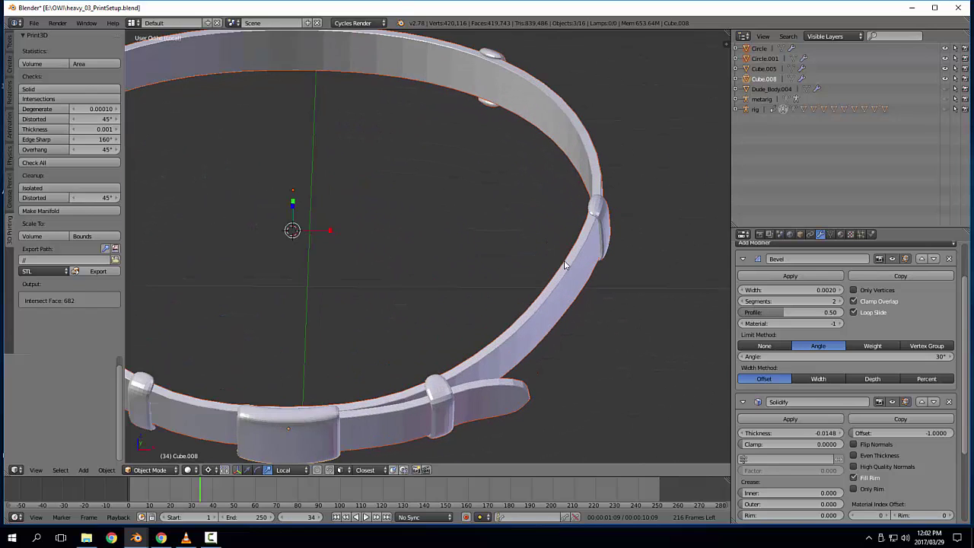
middle_click_drag(574, 264, 406, 352)
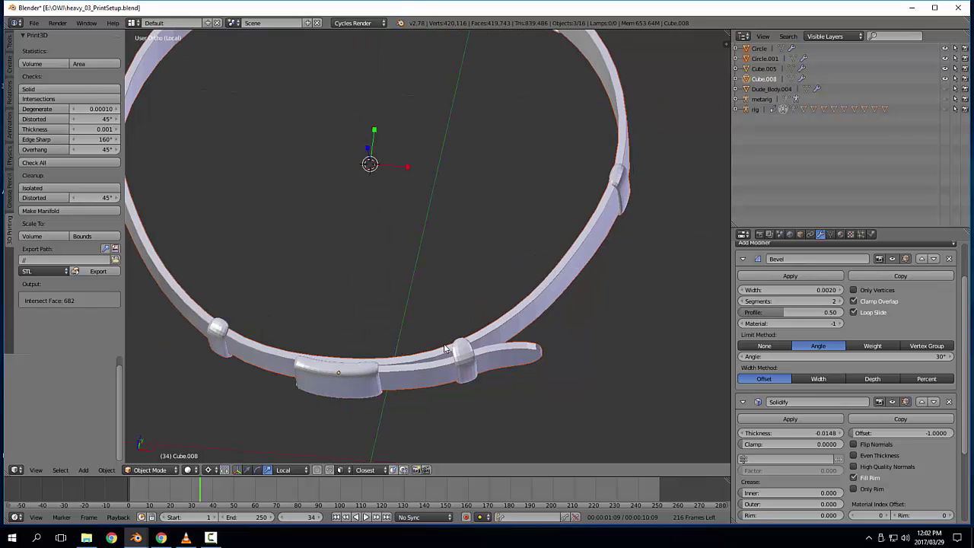
middle_click_drag(446, 282, 388, 245)
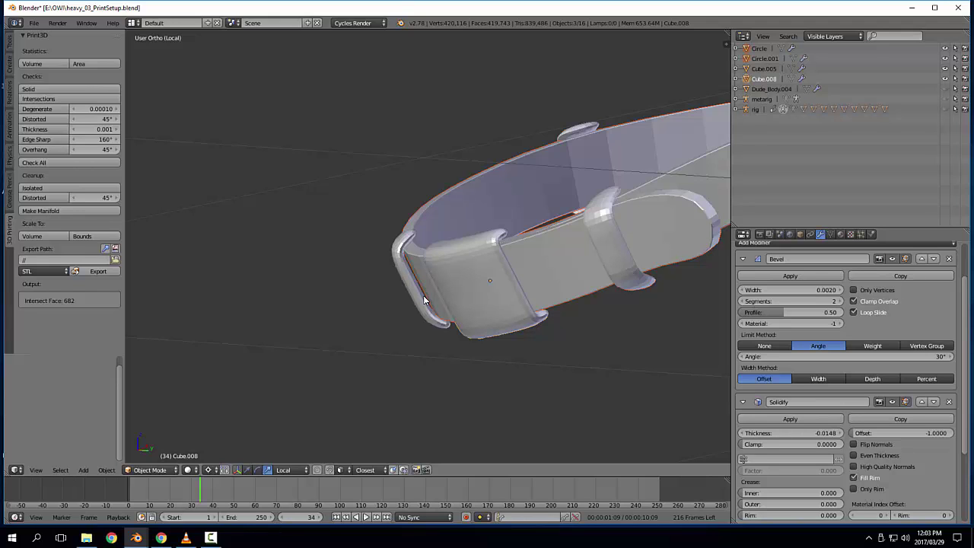
middle_click_drag(415, 291, 415, 259)
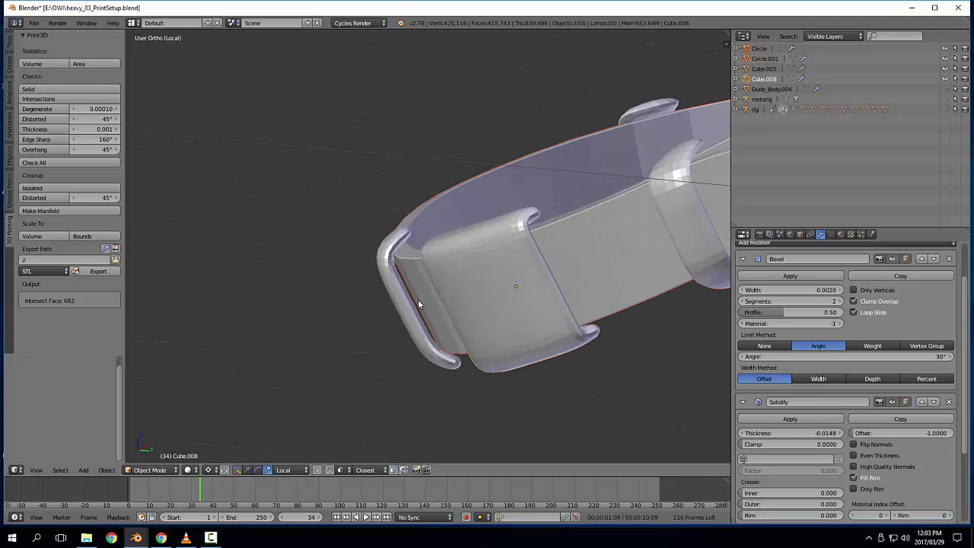
middle_click_drag(418, 300, 437, 292)
scroll(434, 292, "up", 4)
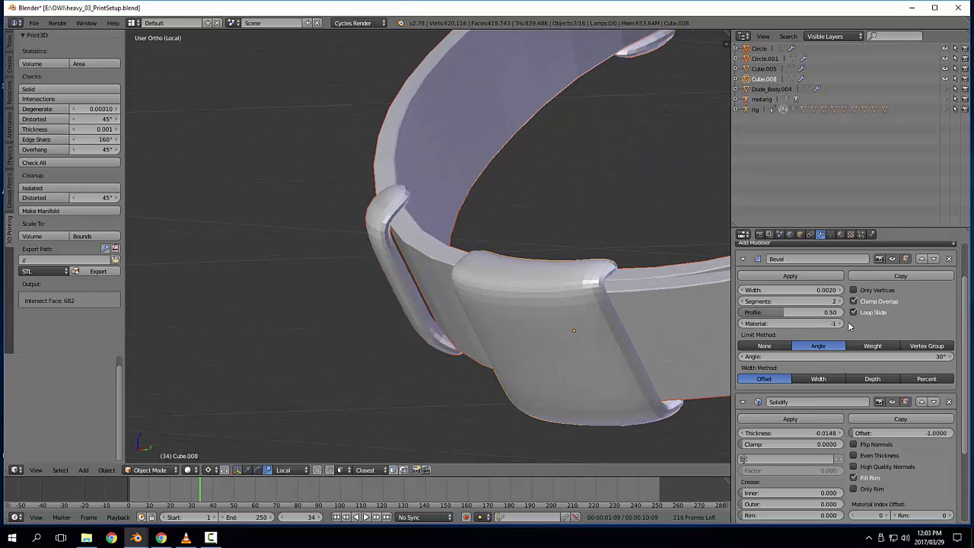
scroll(535, 326, "down", 3)
middle_click_drag(535, 327, 533, 301)
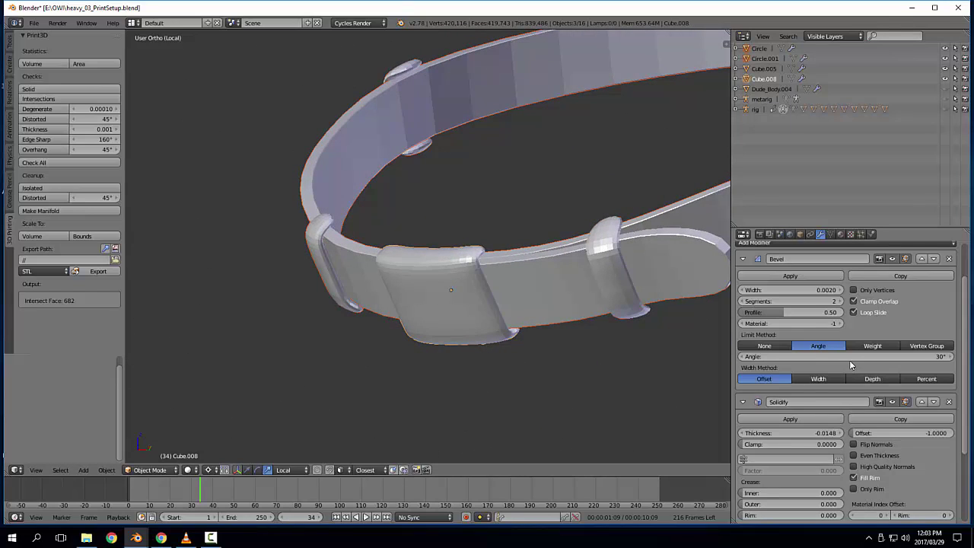
Step: Close the gap between the belt loops and belt by setting the loops' Solidify thickness to -0.0219 and offset to -0.6700
right_click(326, 268)
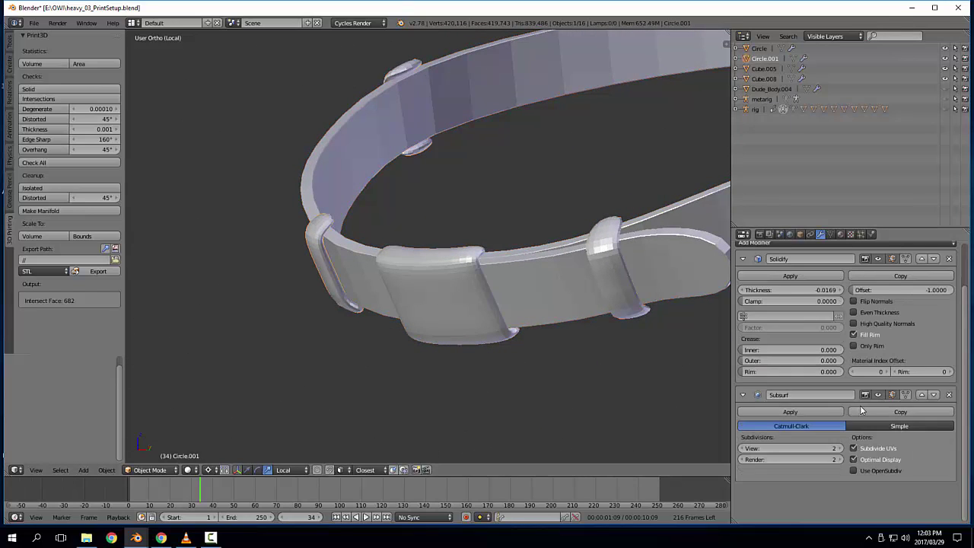
left_click_drag(792, 290, 767, 290)
middle_click_drag(322, 200, 300, 180)
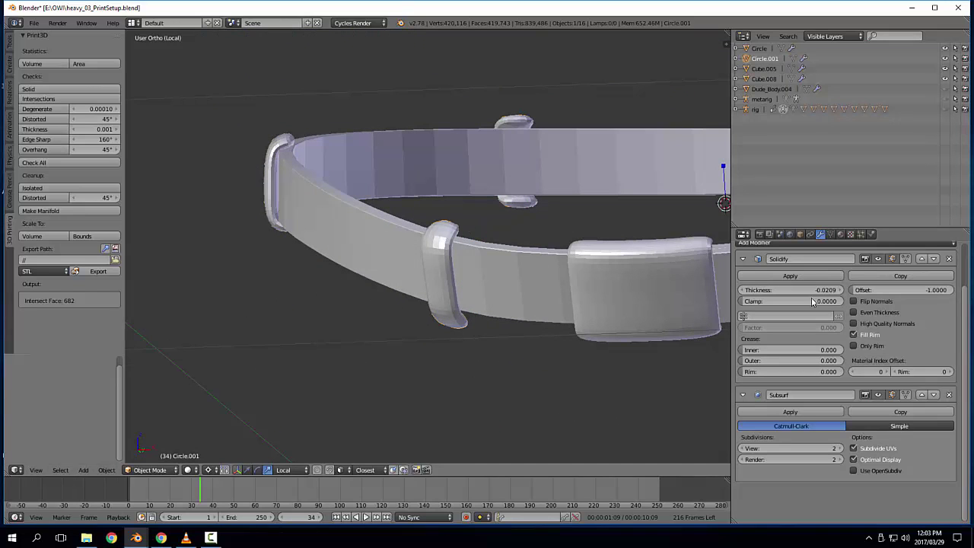
middle_click_drag(361, 294, 320, 233)
middle_click_drag(325, 199, 307, 268)
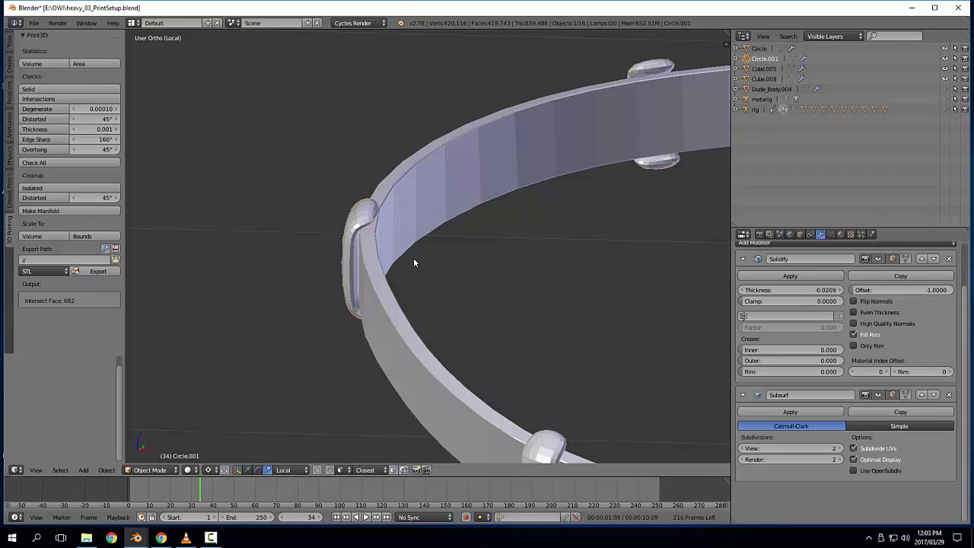
middle_click_drag(414, 263, 483, 292)
scroll(561, 337, "up", 4)
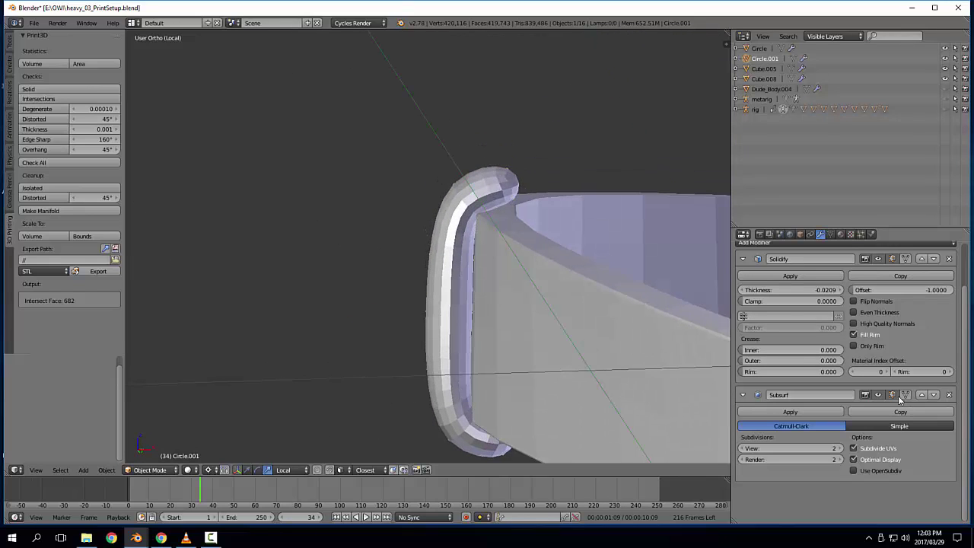
left_click_drag(800, 300, 890, 292)
left_click(858, 292)
middle_click_drag(524, 326, 518, 278)
left_click_drag(797, 290, 875, 289)
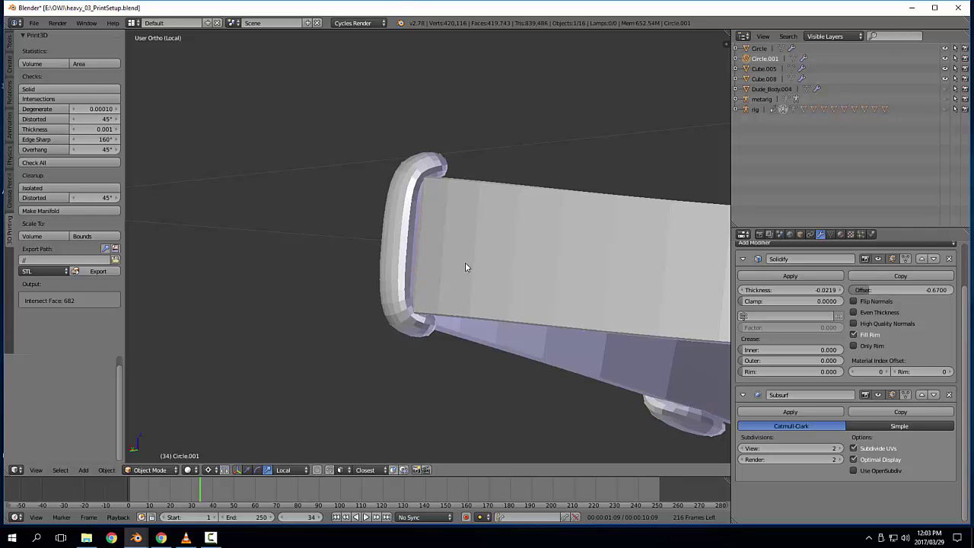
middle_click_drag(465, 262, 401, 222)
Step: Isolate the trousers together with the belt parts, examine how they fit, and return to the full character with everything deselected
key("KP_Divide")
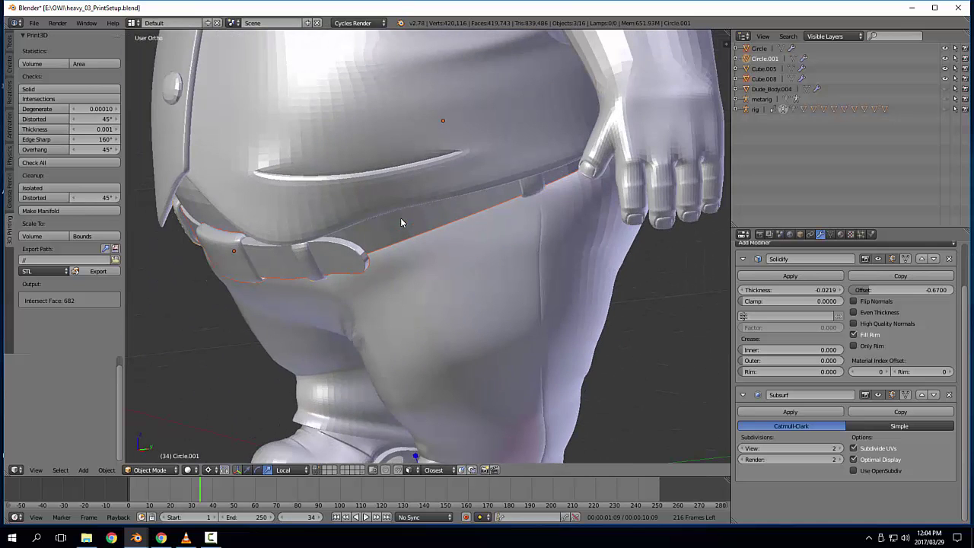
right_click(425, 323, "shift")
key("KP_Divide")
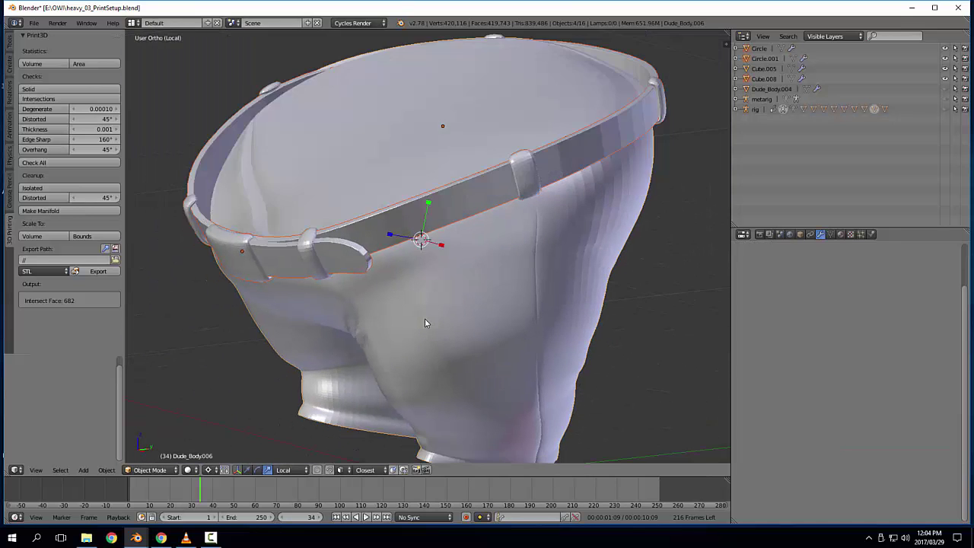
middle_click_drag(425, 318, 506, 363)
right_click(509, 330)
middle_click_drag(508, 329, 287, 278)
key("KP_Divide")
key("a")
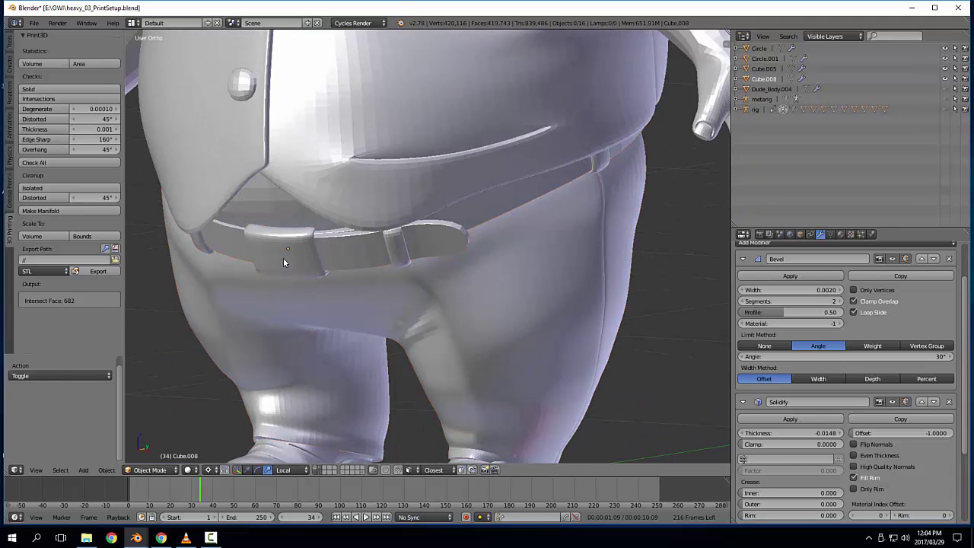
Step: Isolate the belt buckle in local view and apply all of its modifiers
right_click(283, 258)
key("KP_Divide")
middle_click_drag(436, 176, 506, 210)
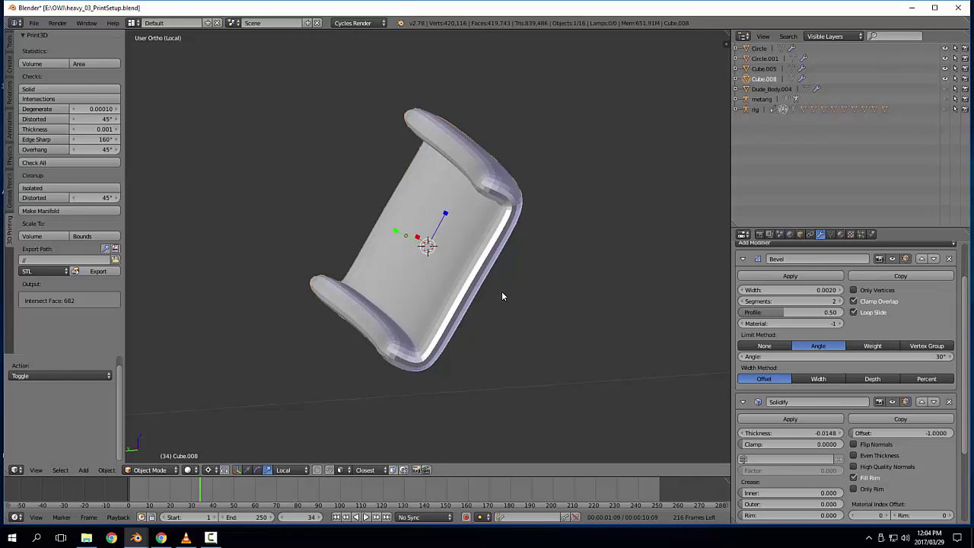
middle_click_drag(503, 292, 500, 289)
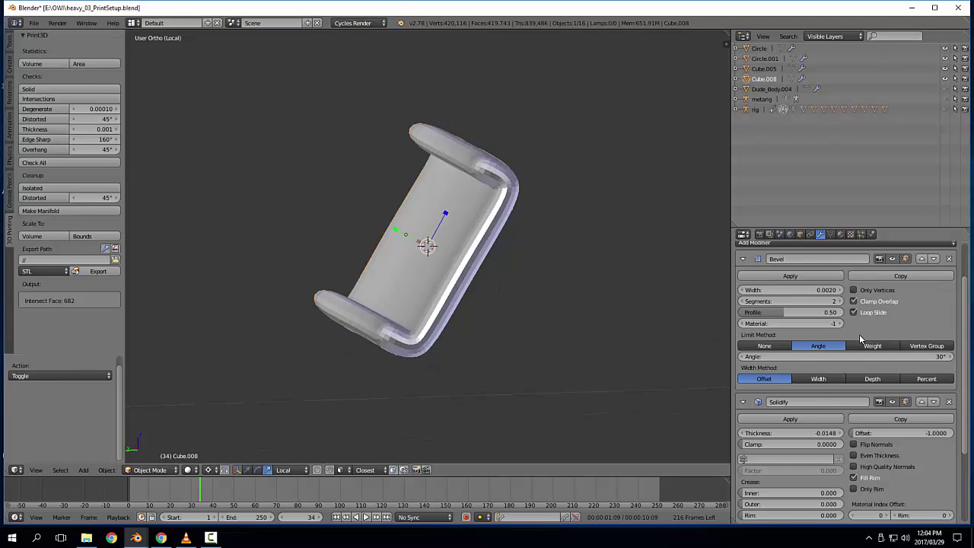
scroll(859, 334, "down", 6)
scroll(859, 334, "up", 6)
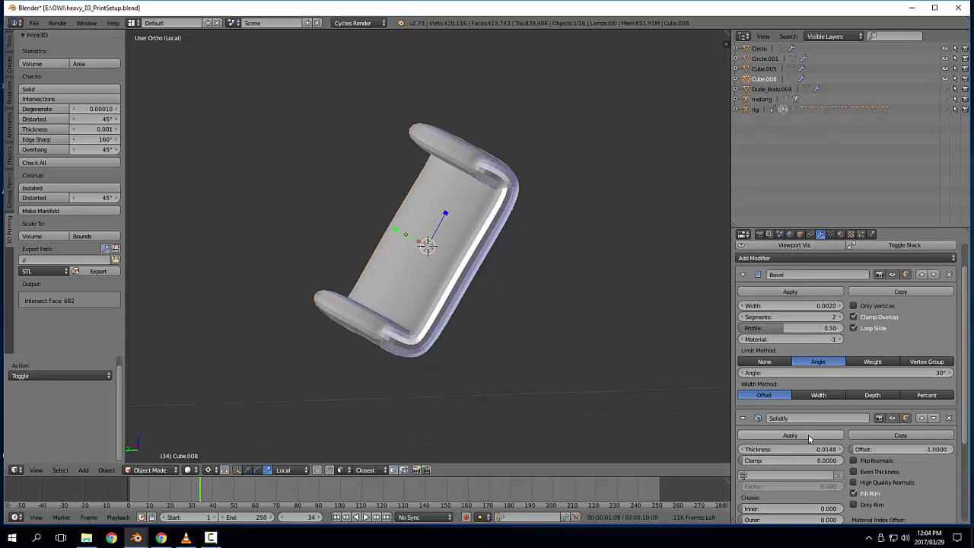
scroll(811, 316, "up", 1)
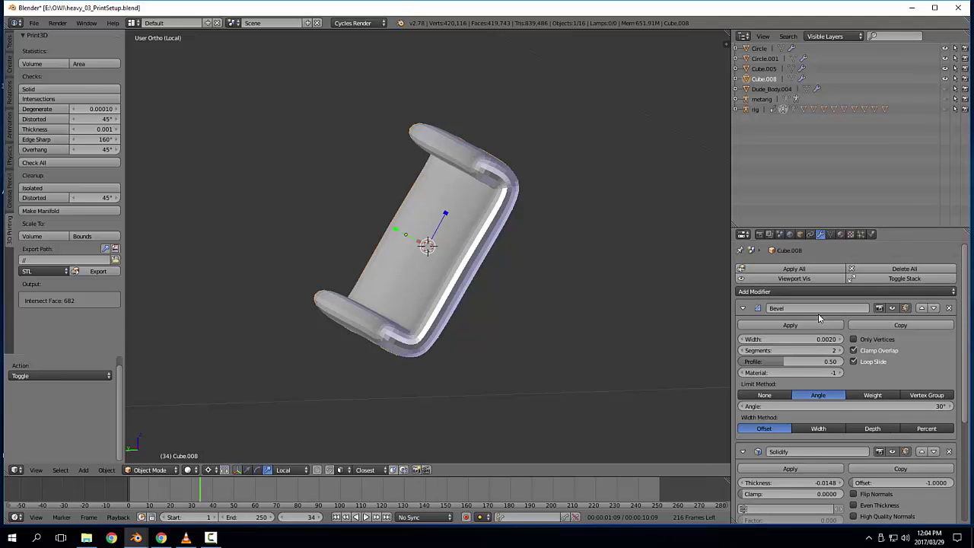
left_click(814, 271)
Step: Delete the face loop along the buckle's rim and the linked inner shell of faces, keeping only the outer shell
key("Tab")
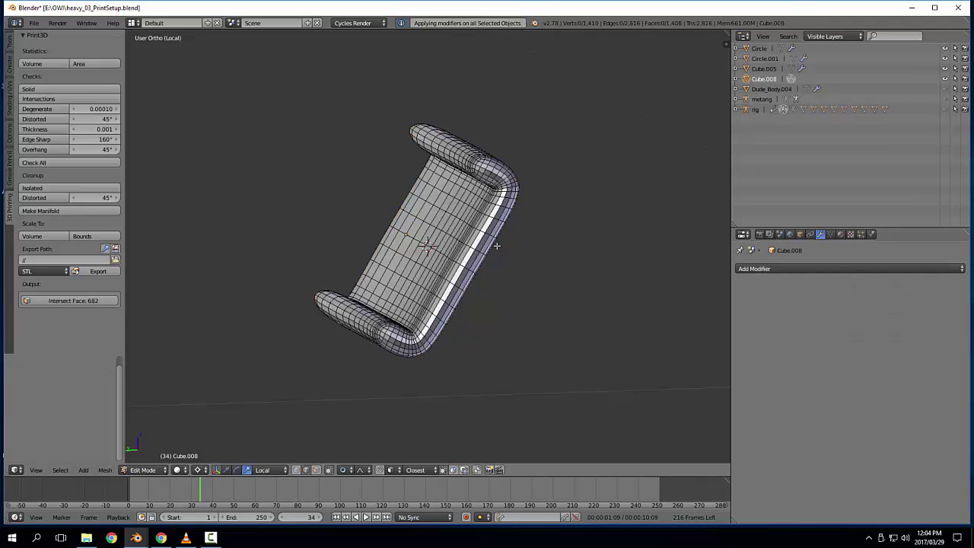
middle_click_drag(493, 212, 484, 255, "shift")
scroll(484, 255, "up", 1)
key("shift+3")
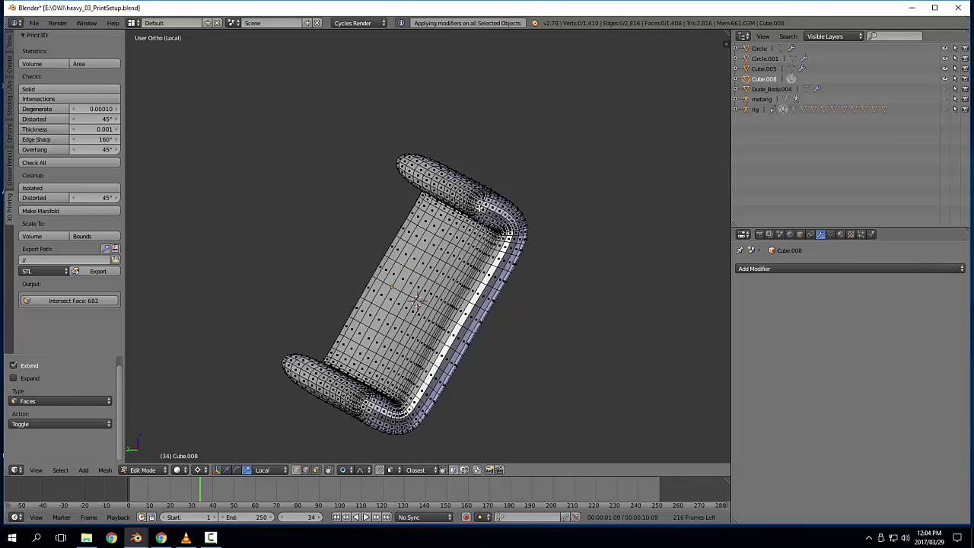
right_click(480, 206, "alt")
key("x")
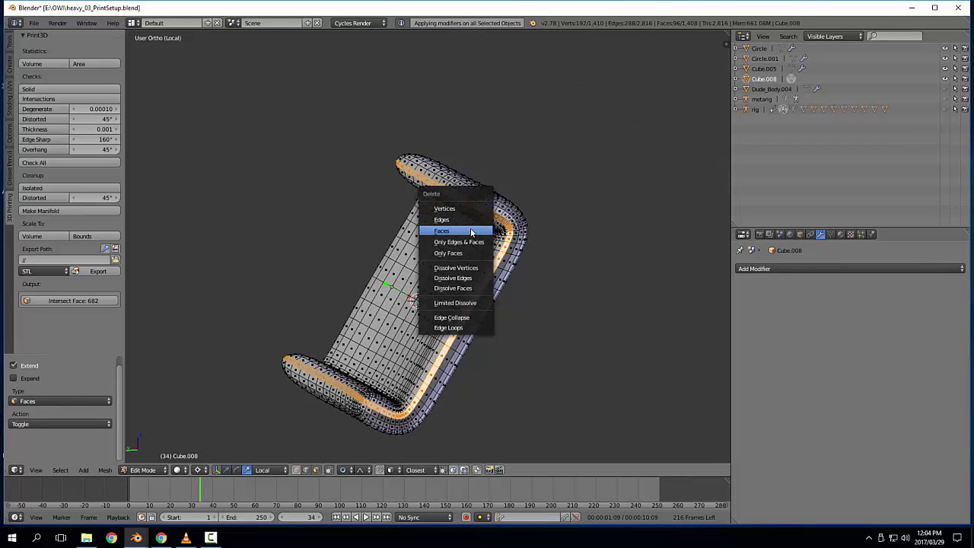
left_click(478, 243)
key("l")
key("x")
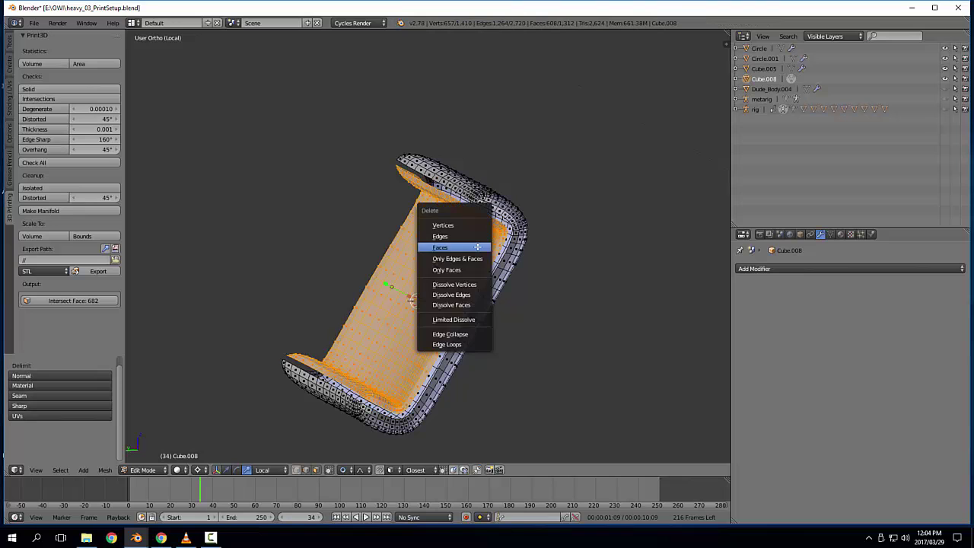
left_click(478, 246)
Step: Try closing the buckle's open back by applying Grid Fill to its boundary edge loop, and undo the fill
middle_click_drag(458, 276, 506, 295)
middle_click_drag(506, 296, 472, 246, "shift")
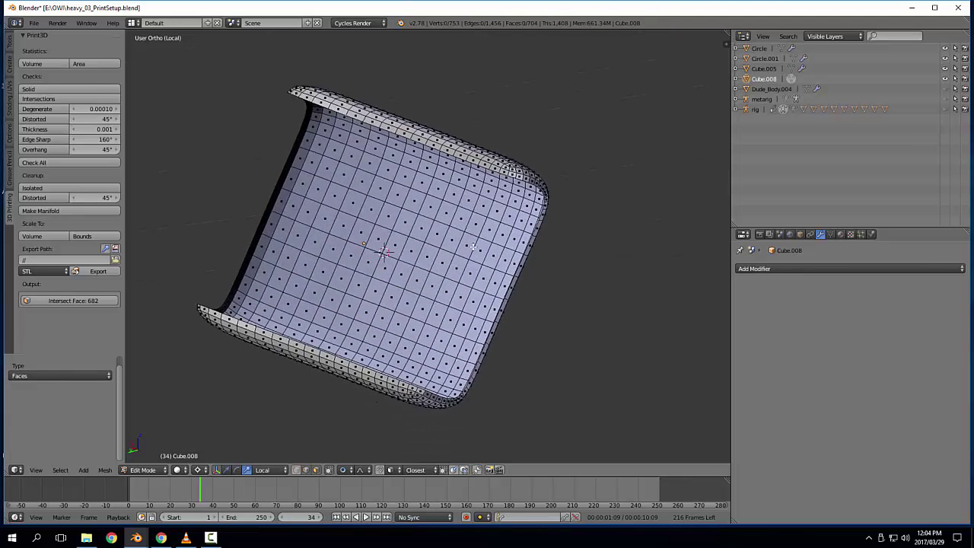
scroll(471, 246, "up", 1)
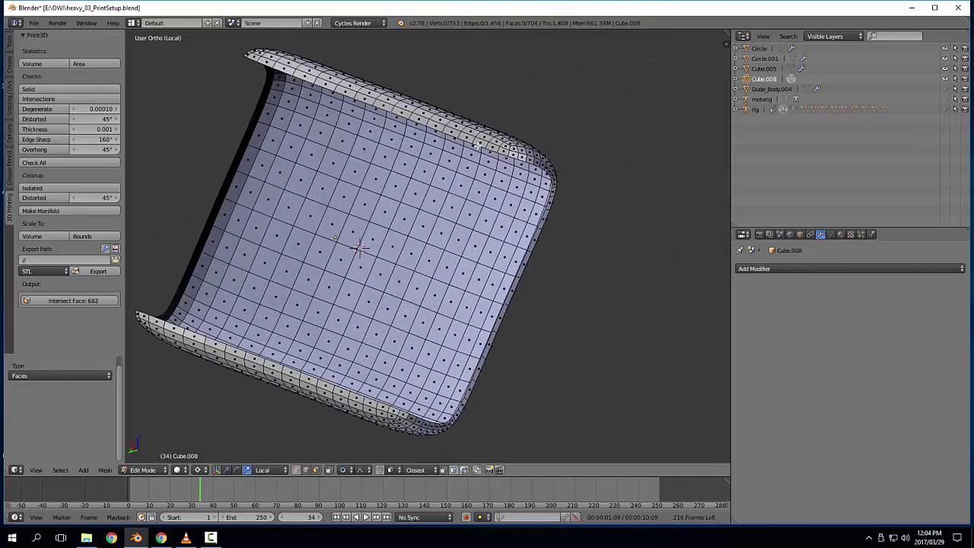
key("ctrl+e")
key("3")
left_click(467, 144, "alt")
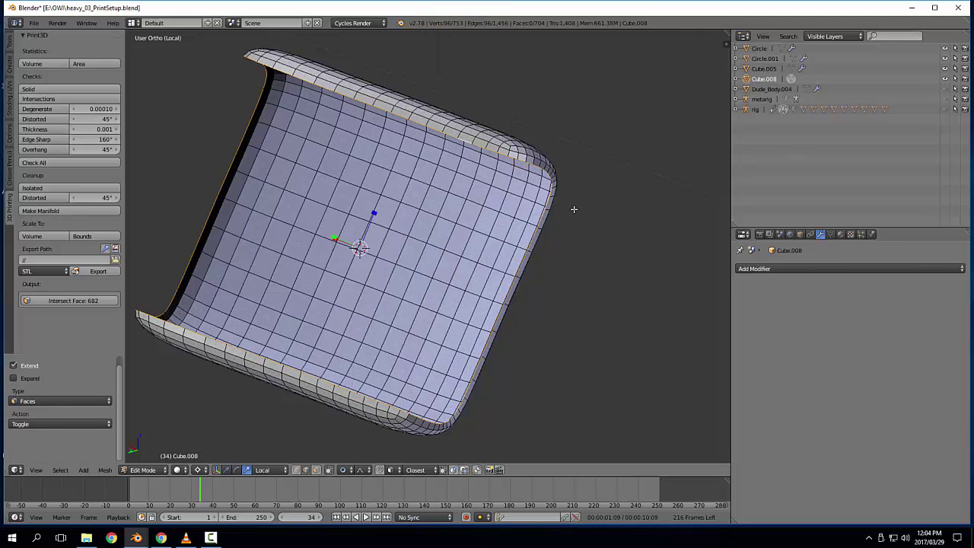
key("ctrl+f")
left_click(576, 213)
middle_click_drag(633, 270, 589, 244)
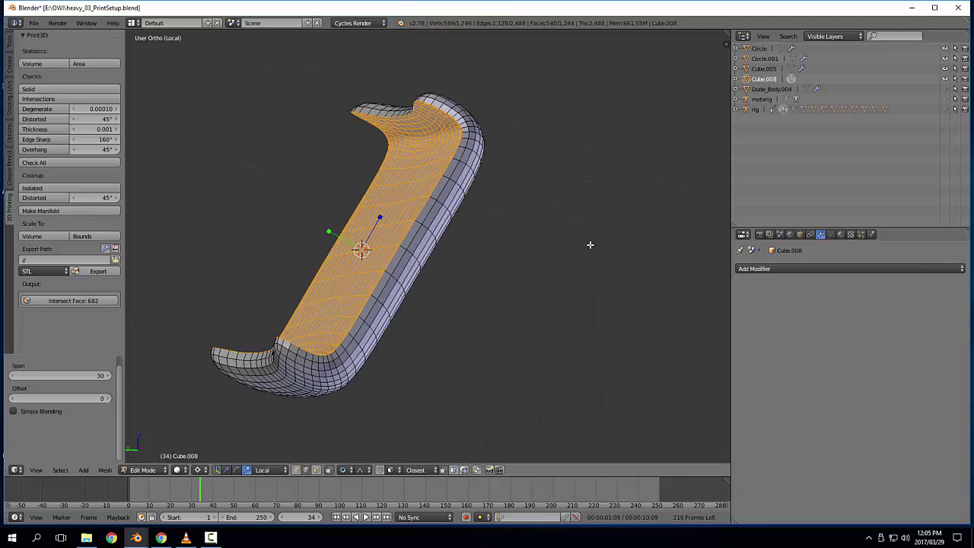
key("ctrl+z")
Step: Add a narrow face strip across the buckle's open back near each of its two side ends
middle_click_drag(459, 217, 500, 198)
right_click(513, 124)
middle_click_drag(581, 152, 521, 125)
middle_click_drag(463, 221, 449, 357)
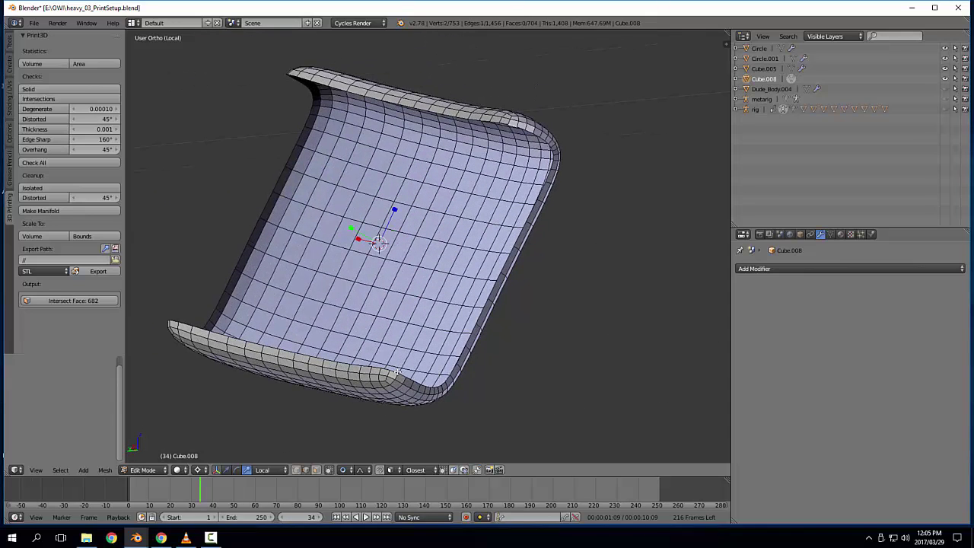
right_click(412, 355, "alt")
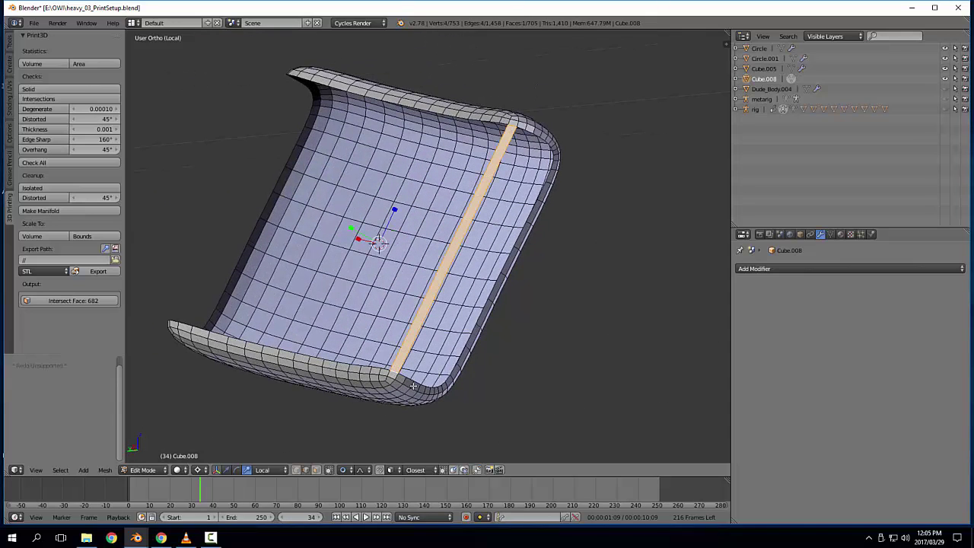
key("ctrl+r")
middle_click_drag(403, 351, 385, 388)
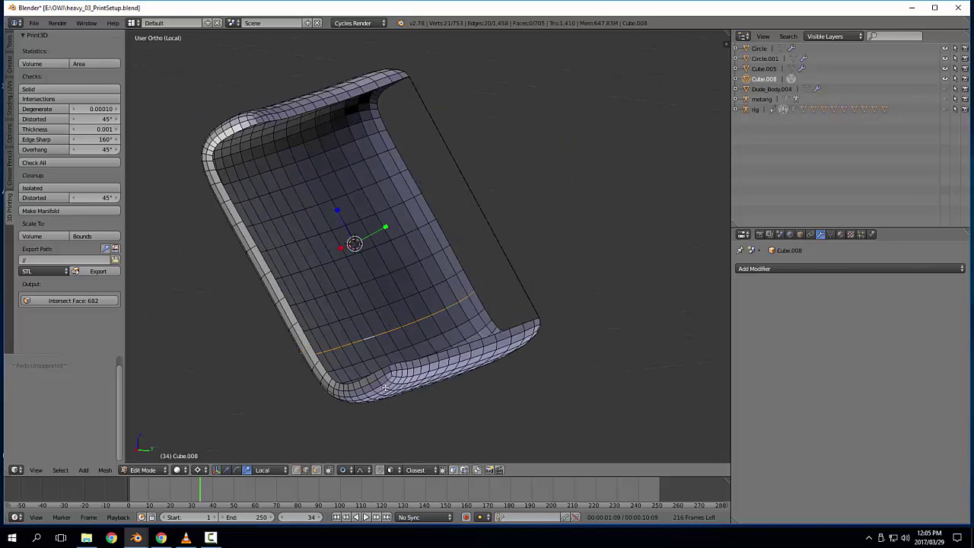
right_click(385, 367)
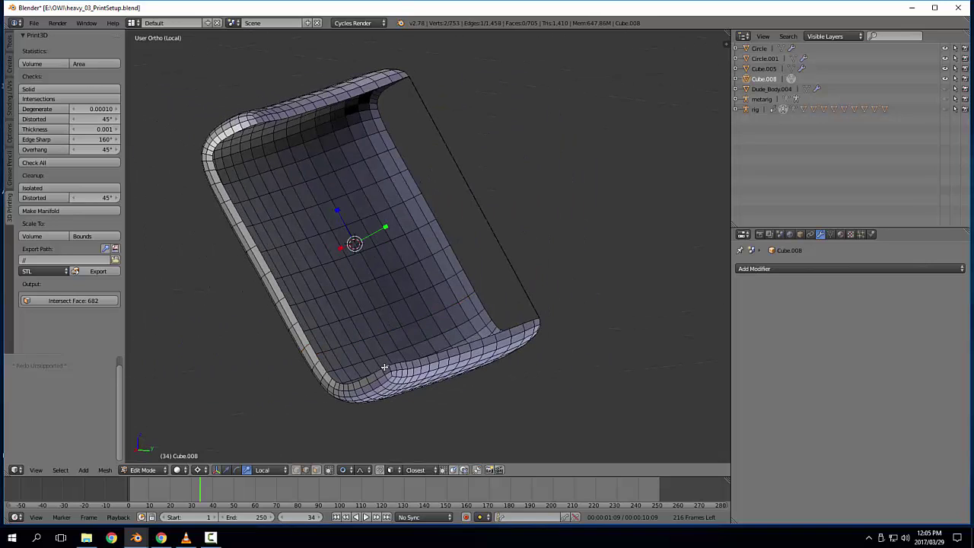
key("f")
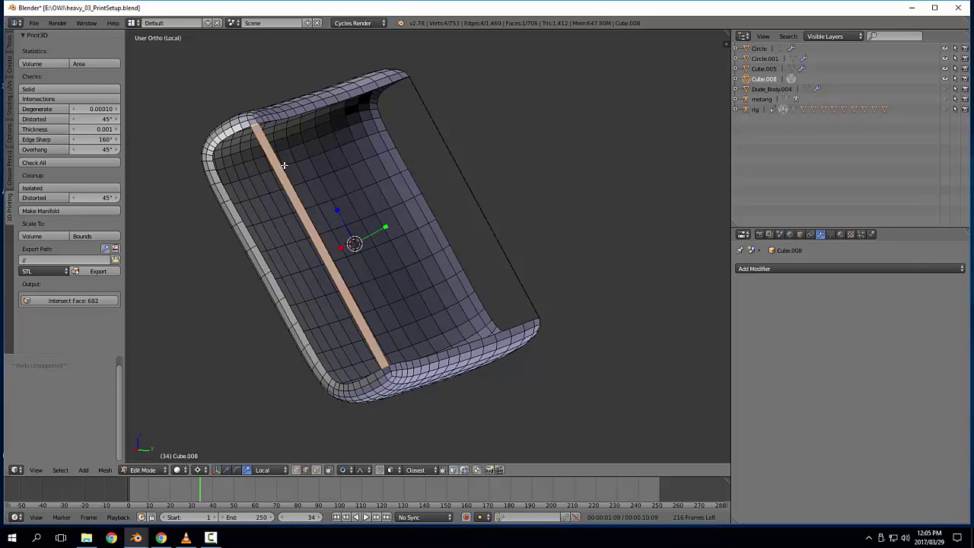
Step: Fill the remaining openings in the buckle's back, at both ends and in the middle, with single faces
right_click(255, 133, "alt")
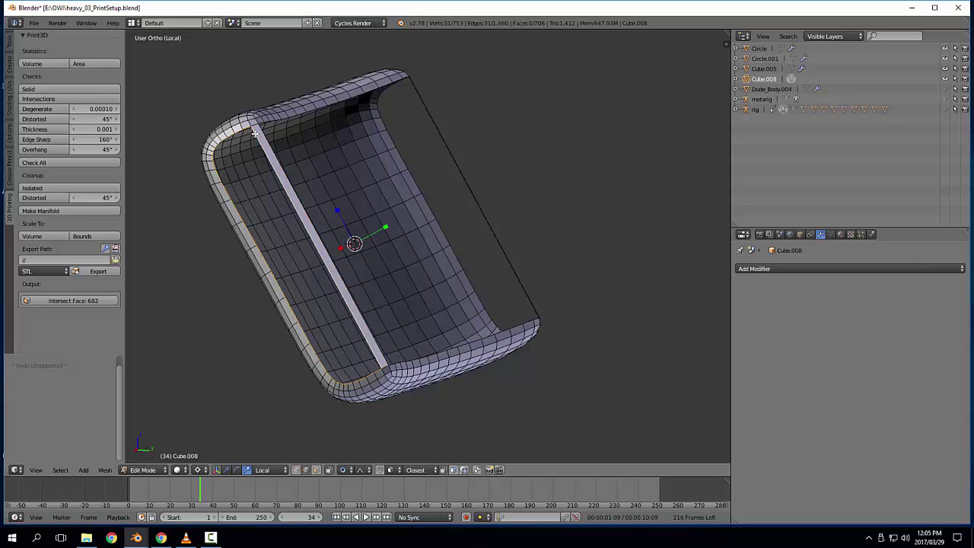
key("ctrl+e")
left_click(255, 134)
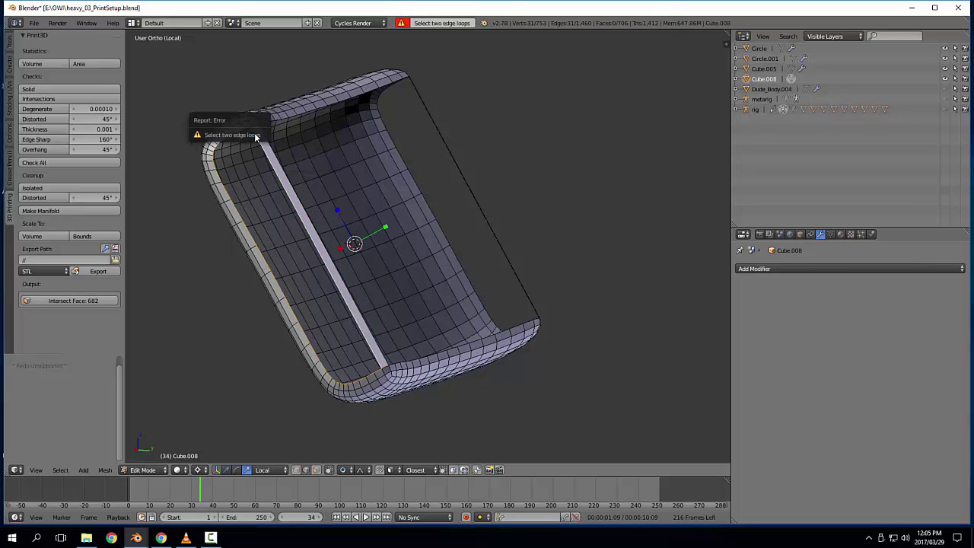
key("f")
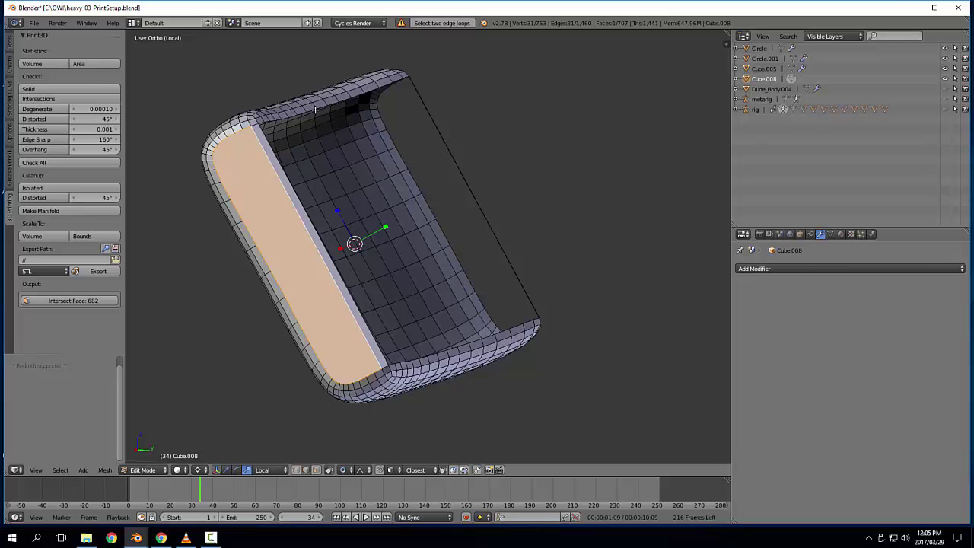
right_click(315, 109, "alt")
key("f")
middle_click_drag(391, 134, 337, 166)
right_click(512, 109, "alt")
right_click(509, 106, "alt")
key("f")
Step: Triangulate the three large faces covering the buckle's back, in face select mode
key("ctrl+Tab")
left_click(362, 188)
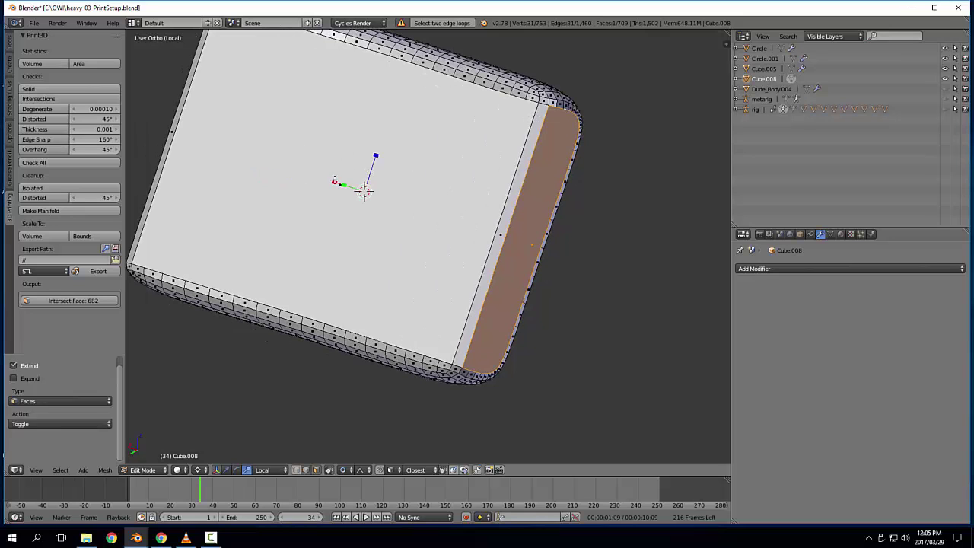
left_click(335, 181)
key("a")
right_click(338, 189)
middle_click_drag(438, 223, 390, 204)
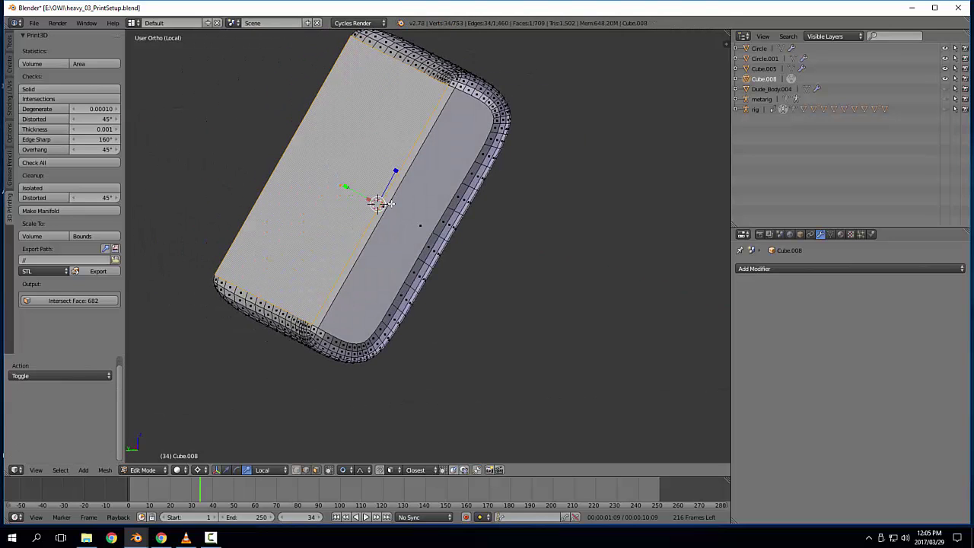
right_click(414, 223)
key("ctrl+f")
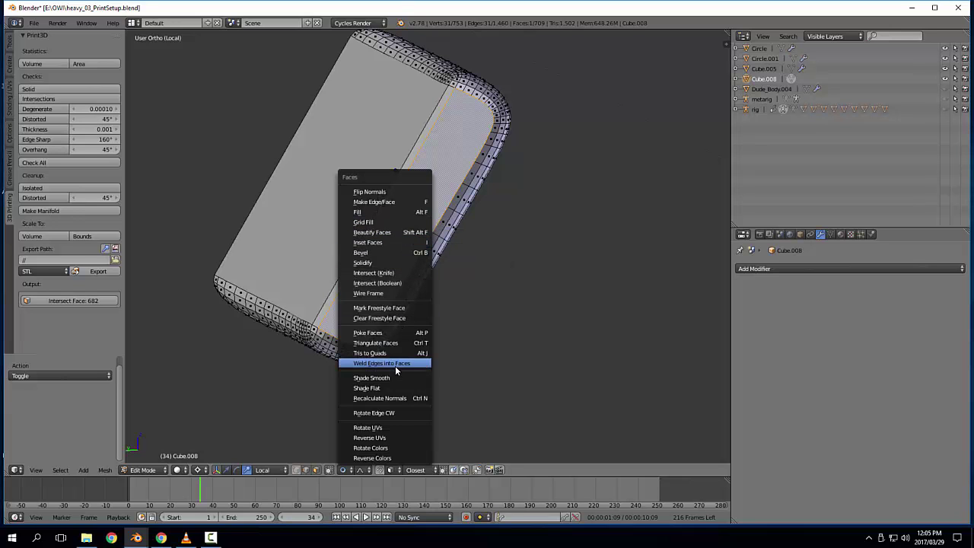
left_click(376, 343)
right_click(327, 191)
key("ctrl+f")
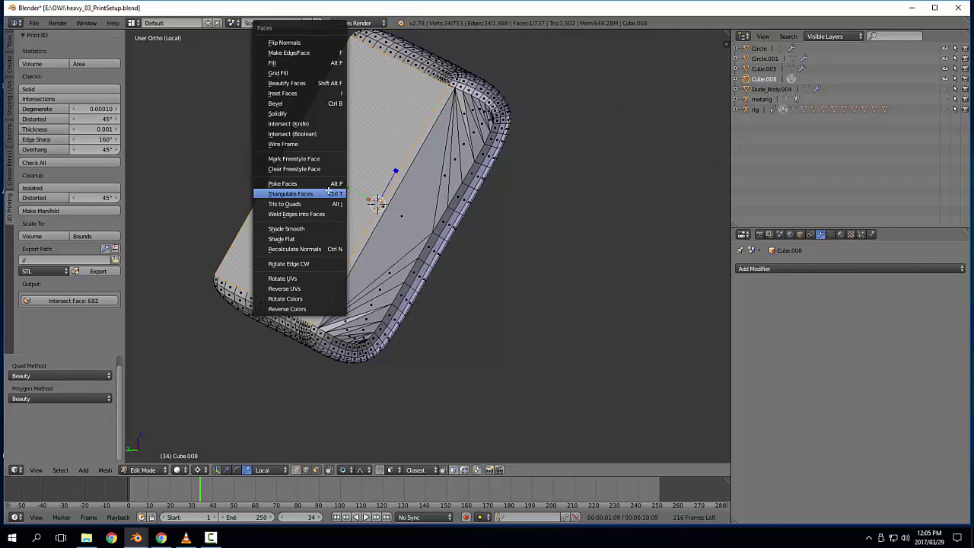
left_click(327, 190)
middle_click_drag(213, 198, 401, 230)
right_click(211, 210)
key("ctrl+f")
left_click(221, 222)
Step: Return to the full character in Object Mode and examine how the closed buckle sits on the belt
key("KP_Divide")
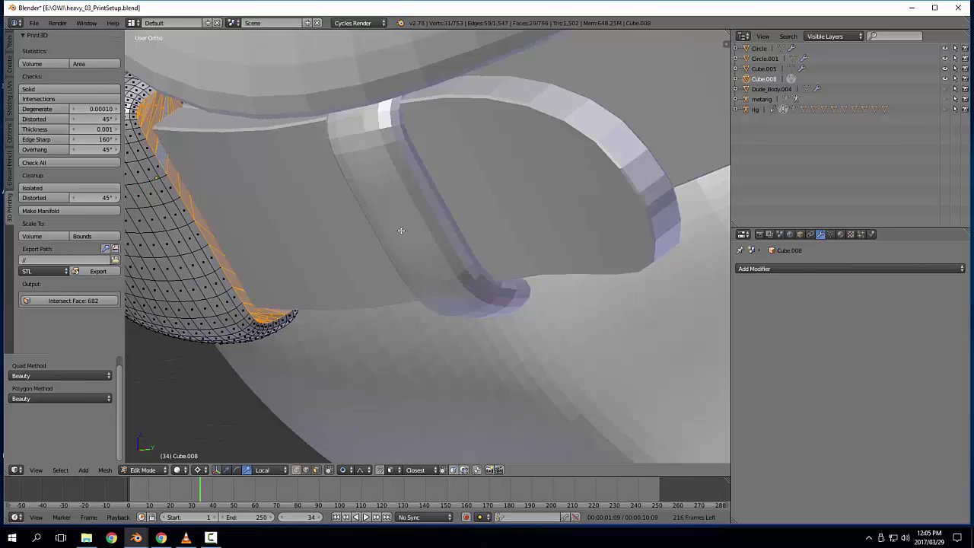
key("Tab")
scroll(373, 288, "up", 3)
middle_click_drag(327, 284, 412, 262)
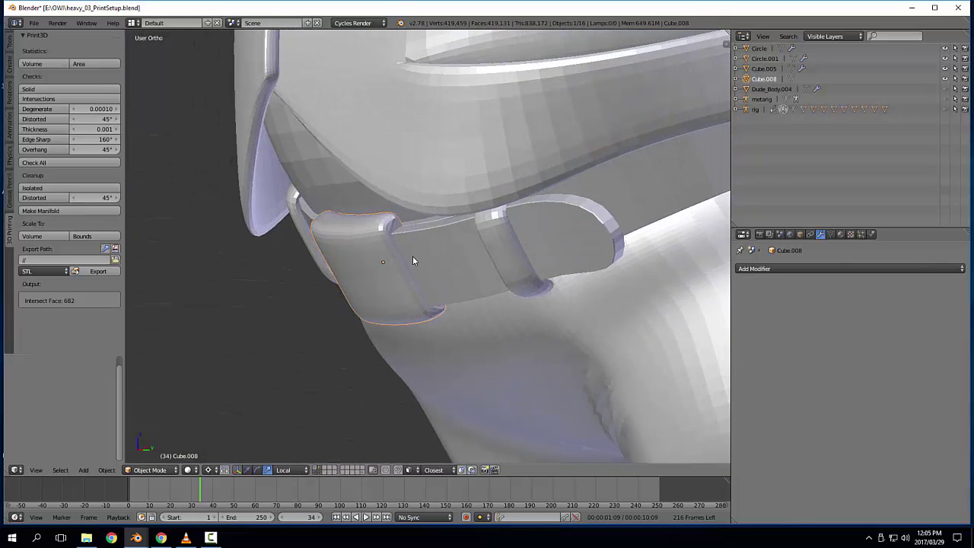
Step: Isolate the buckle's base mesh with its modifiers still live and add a face between the edges at one side of its back
key("Tab")
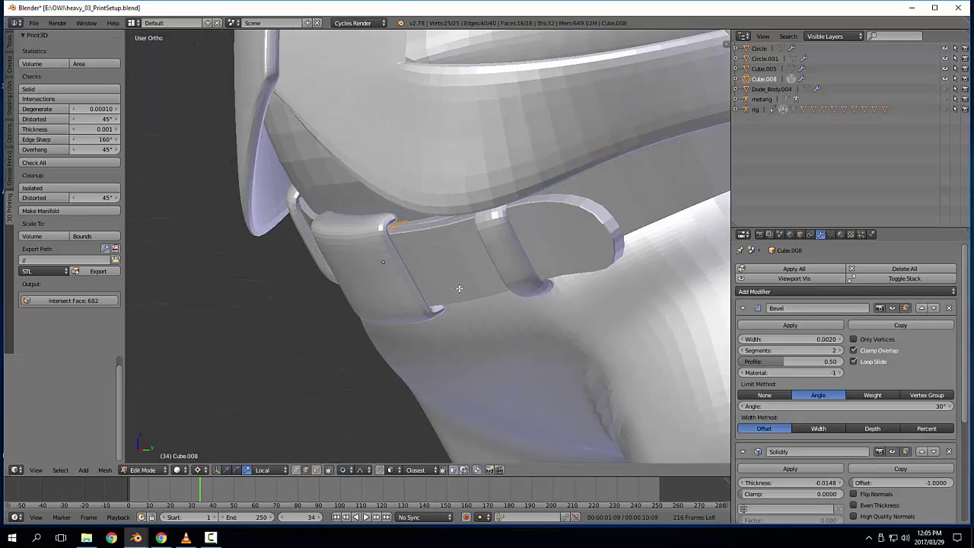
middle_click_drag(459, 288, 527, 276)
key("KP_Divide")
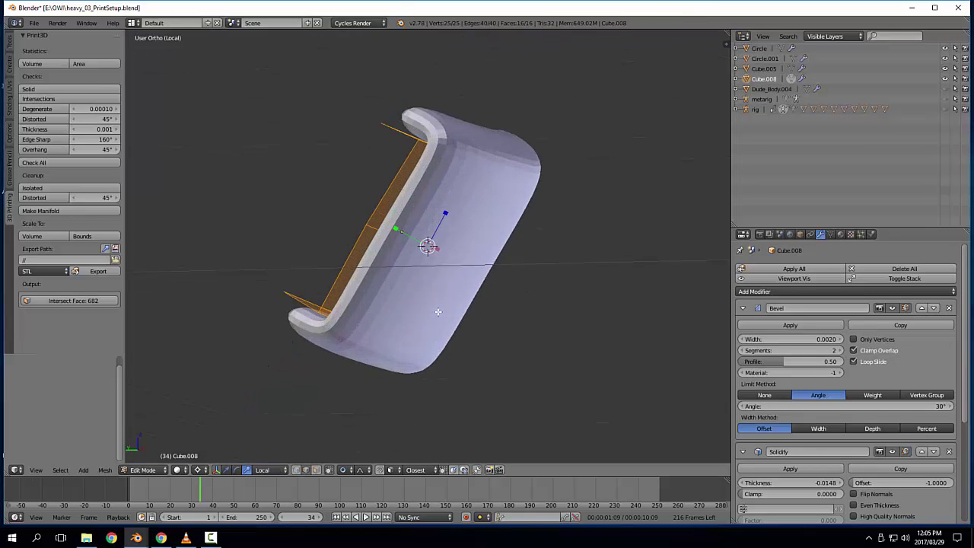
middle_click_drag(439, 310, 456, 287)
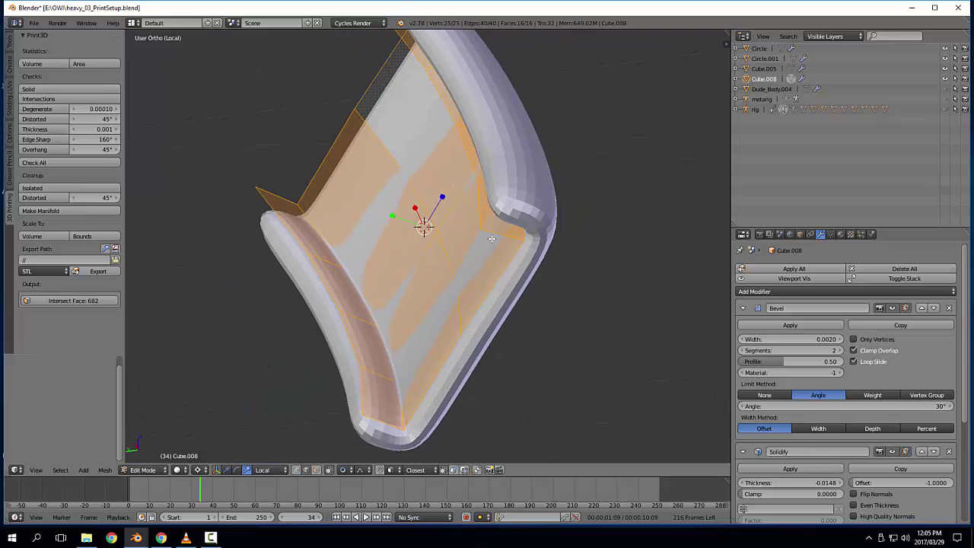
right_click(496, 232)
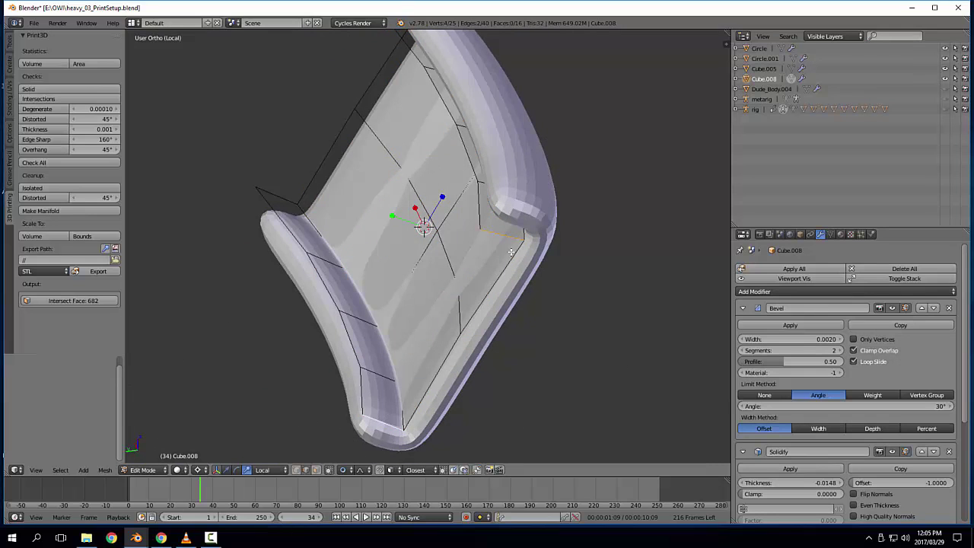
middle_click_drag(511, 253, 540, 265)
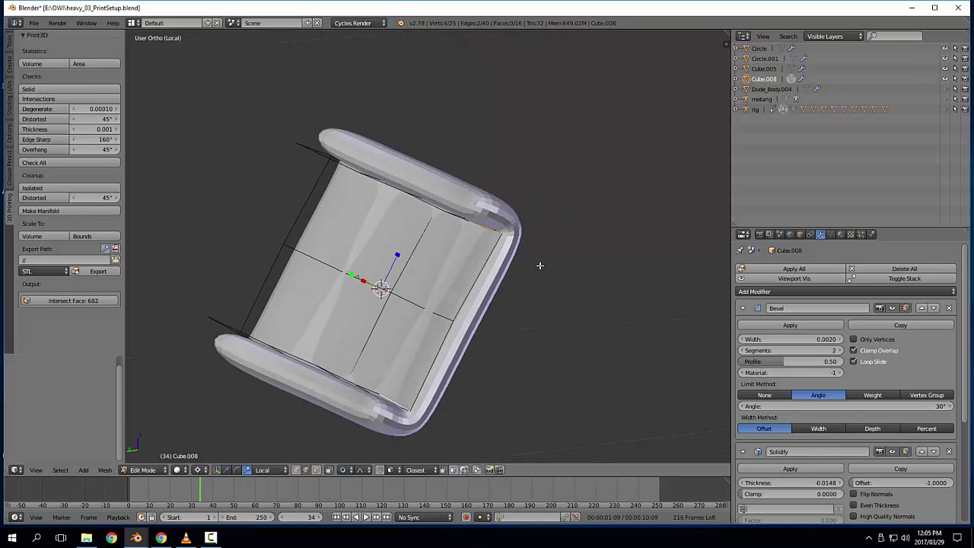
middle_click_drag(406, 245, 385, 251)
key("f")
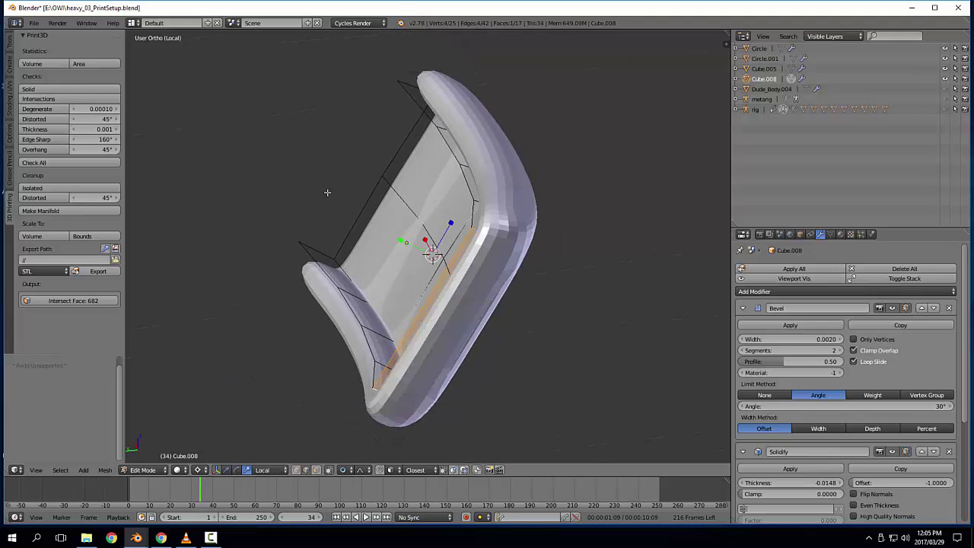
Step: Add a matching face at the other side of the buckle's base mesh and fill the remaining boundary loop
middle_click_drag(327, 192, 376, 263)
right_click(362, 303, "shift")
key("f")
middle_click_drag(458, 303, 406, 312)
right_click(382, 272, "alt")
key("f")
Step: Hide the buckle's Solidify modifier in the viewport and add one loop cut across the new side face
middle_click_drag(382, 272, 495, 259)
scroll(843, 306, "down", 2)
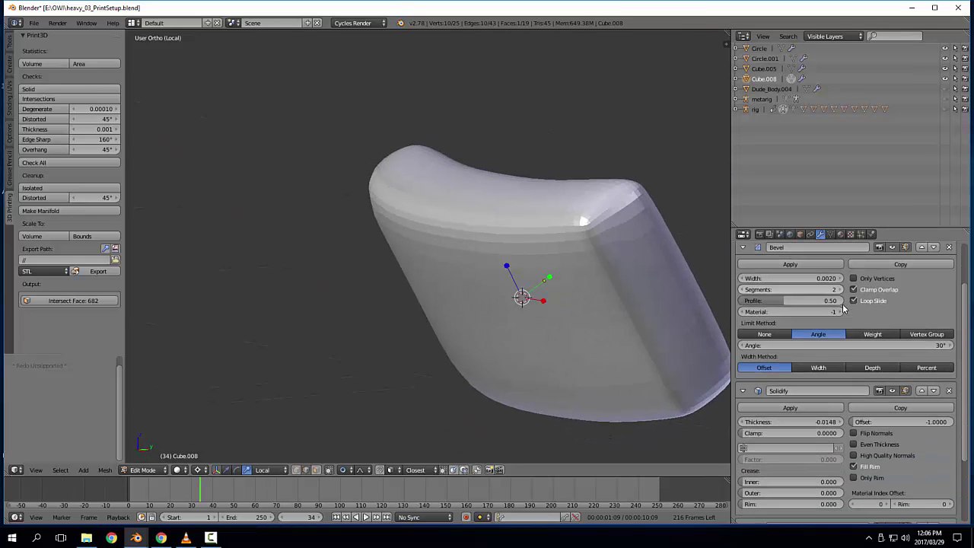
left_click(892, 391)
middle_click_drag(554, 304, 522, 304, "shift")
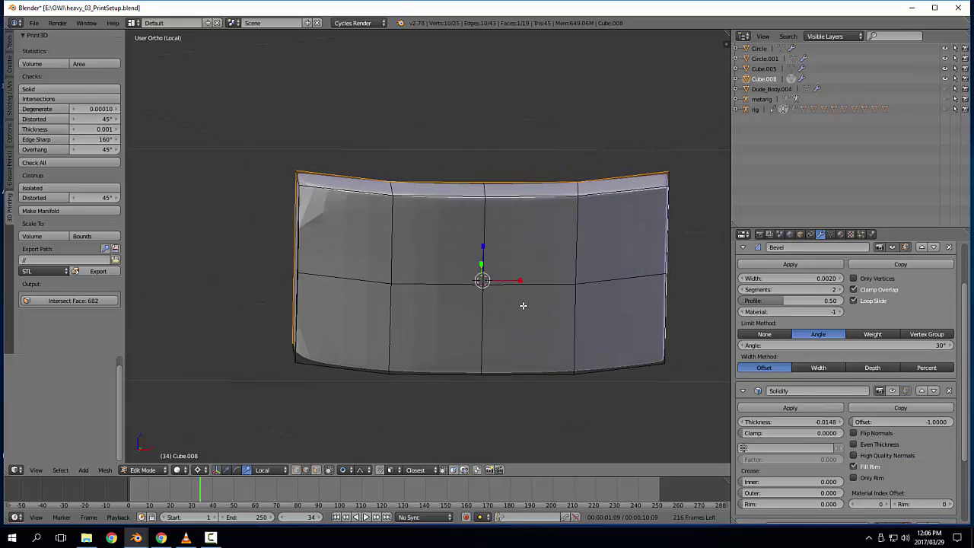
middle_click_drag(403, 307, 442, 309)
middle_click_drag(347, 284, 532, 346)
key("ctrl+r")
left_click(580, 325)
left_click(580, 326)
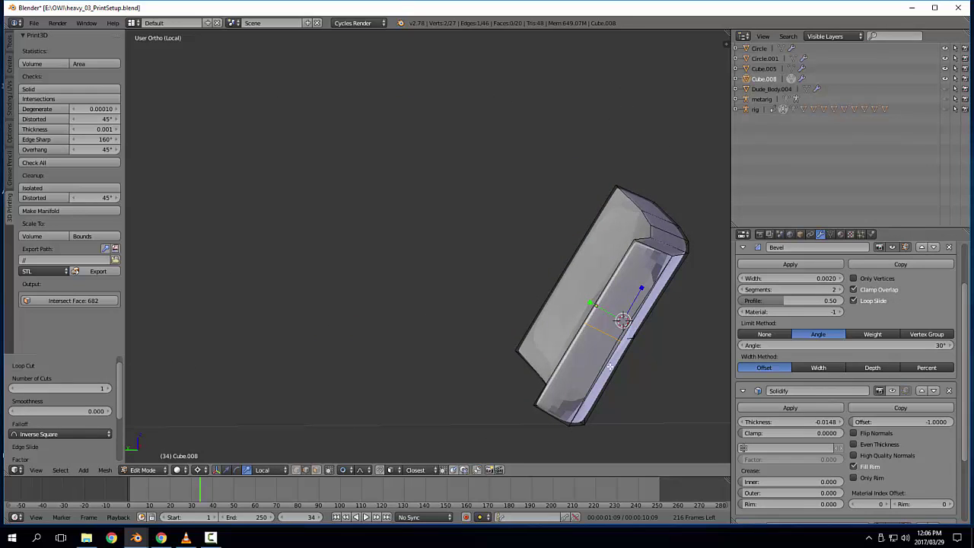
Step: Undo the buckle's loop cut, Solidify visibility change and face fills, and return to the full character
key("ctrl+z")
key("ctrl+z")
key("ctrl+z")
key("ctrl+z")
key("ctrl+z")
key("ctrl+z")
key("ctrl+z")
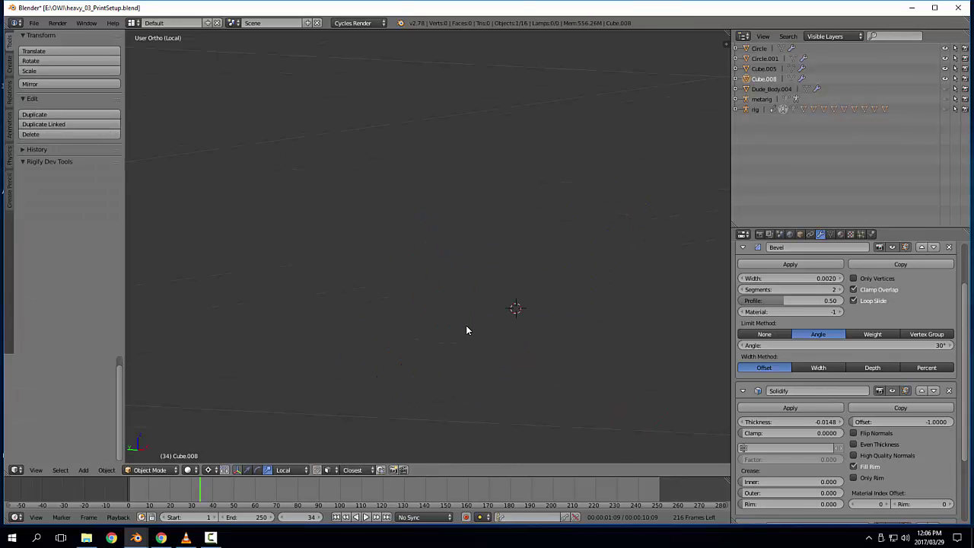
key("KP_Divide")
Step: Examine the buckle's base mesh against the belt in Edit Mode and return to Object Mode
middle_click_drag(471, 278, 358, 294)
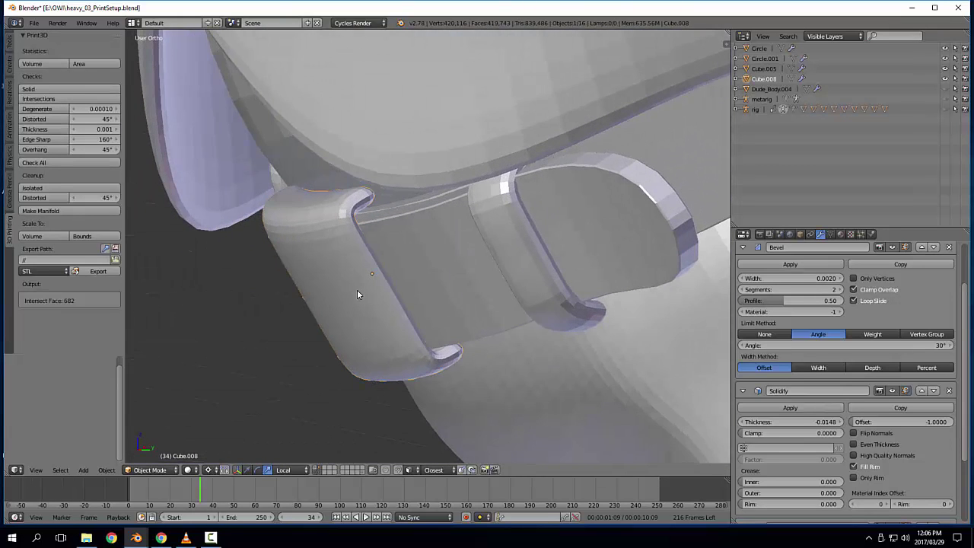
key("Tab")
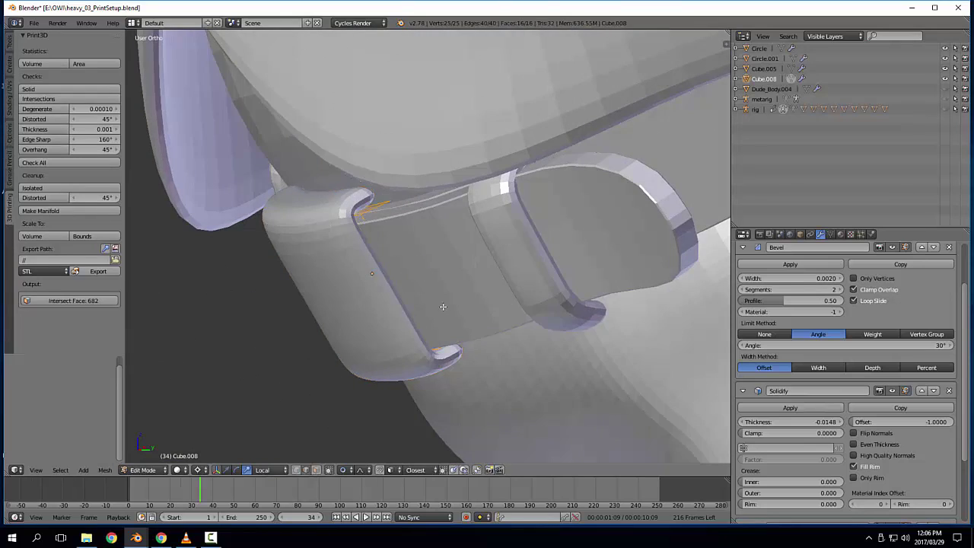
middle_click_drag(461, 307, 437, 303)
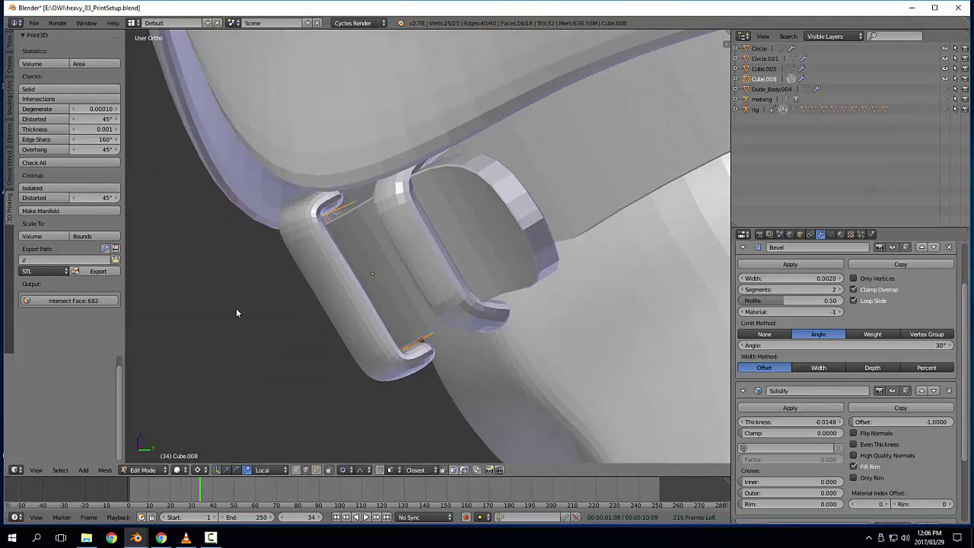
key("Tab")
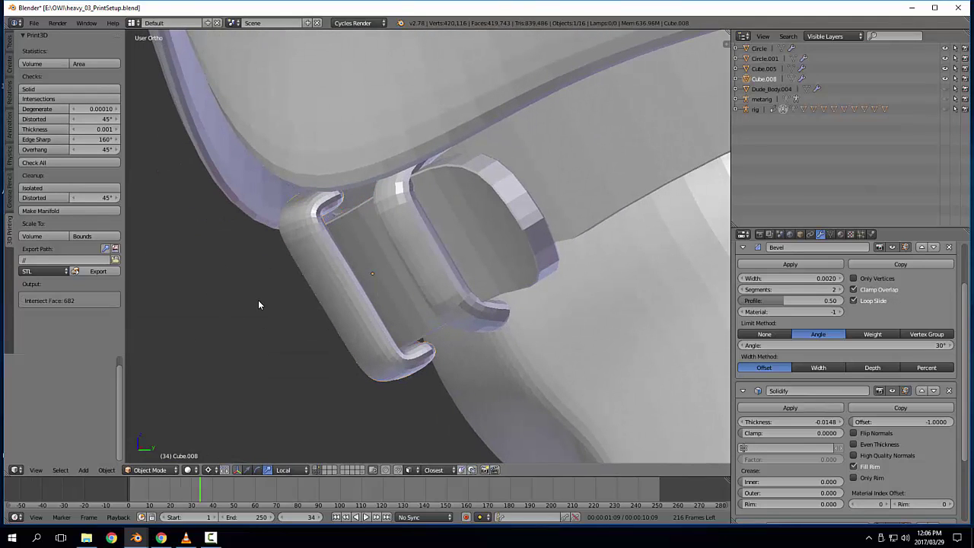
Step: Select the trousers together with the belt parts, and reduce the selection to the buckle alone
middle_click_drag(305, 312, 342, 315)
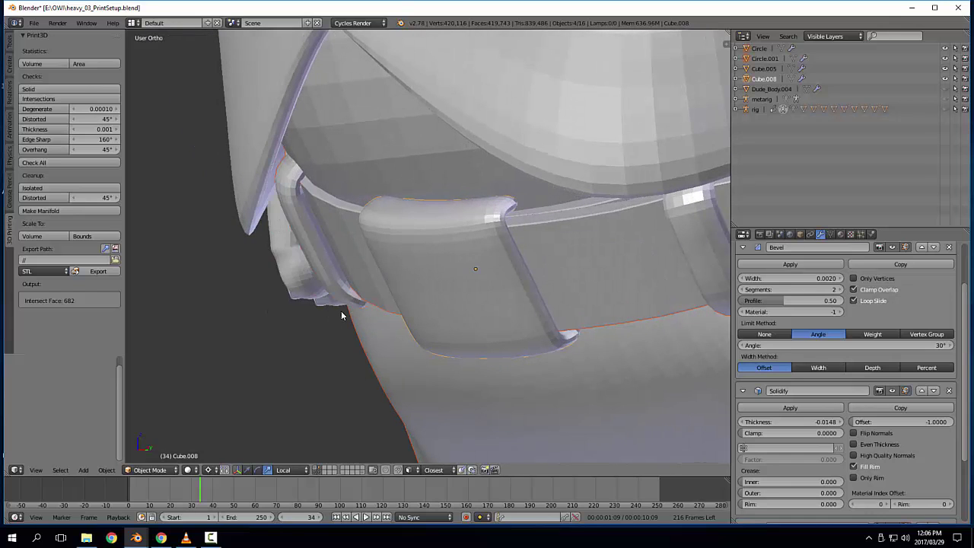
right_click(341, 310)
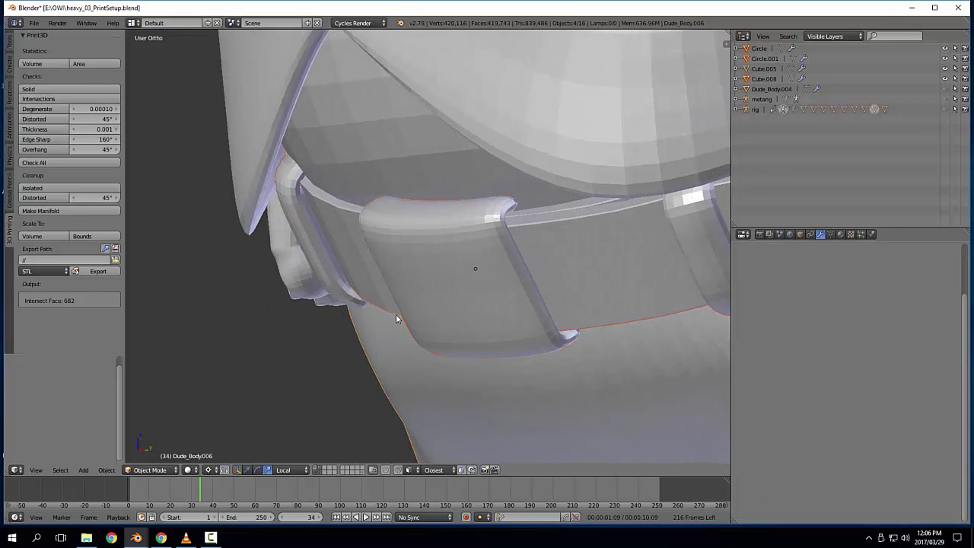
middle_click_drag(396, 319, 424, 223)
right_click(421, 339)
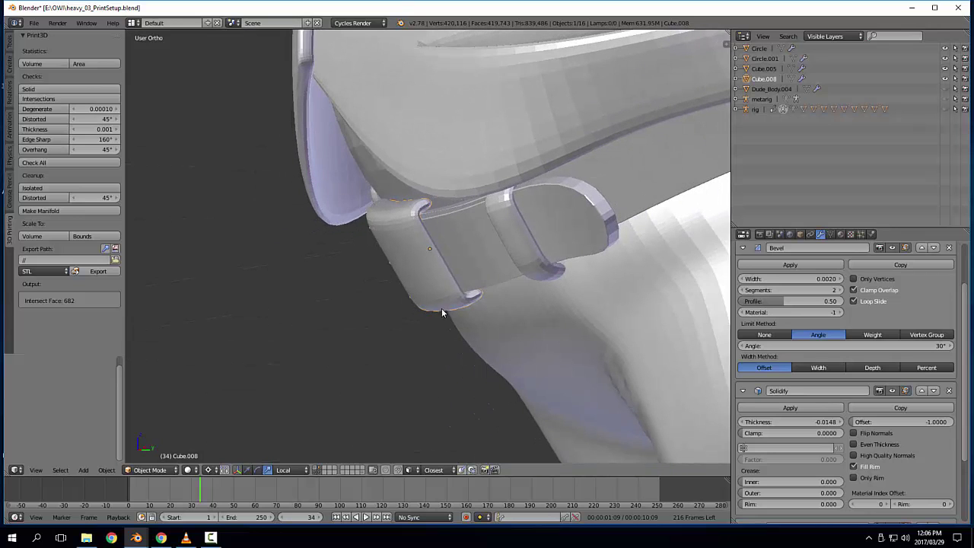
Step: Select only the belt strap and isolate it in local view
middle_click_drag(442, 308, 608, 210)
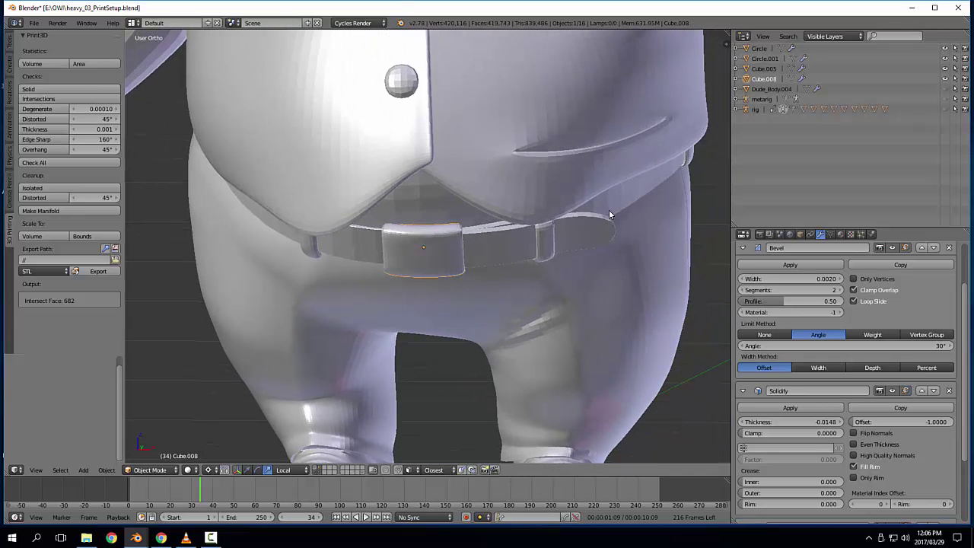
right_click(609, 214)
middle_click_drag(609, 214, 577, 201)
key("KP_Divide")
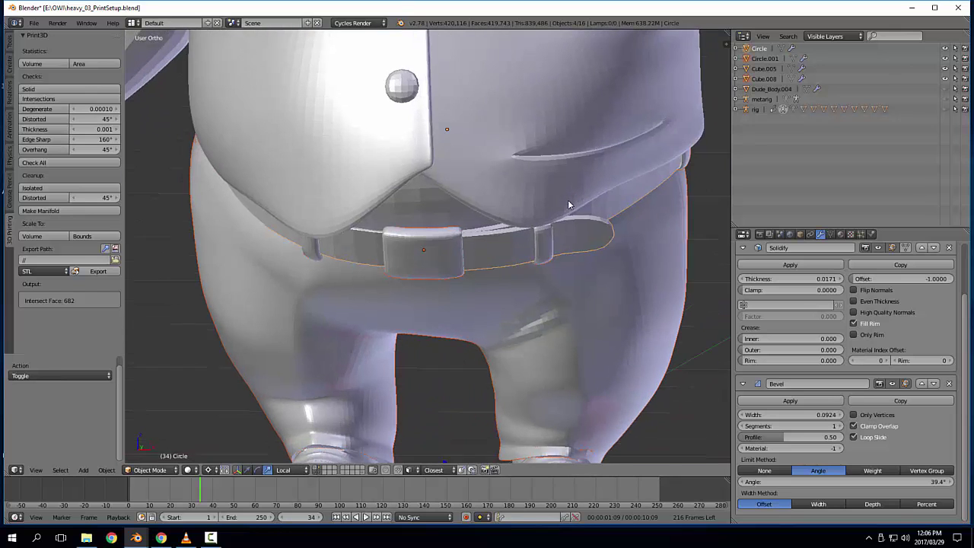
right_click(615, 199)
key("KP_Divide")
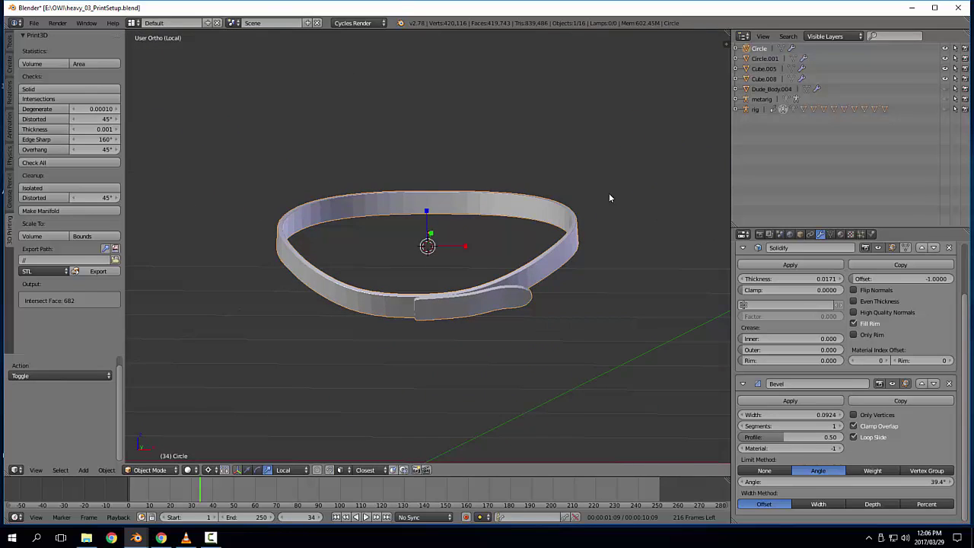
middle_click_drag(557, 146, 591, 167)
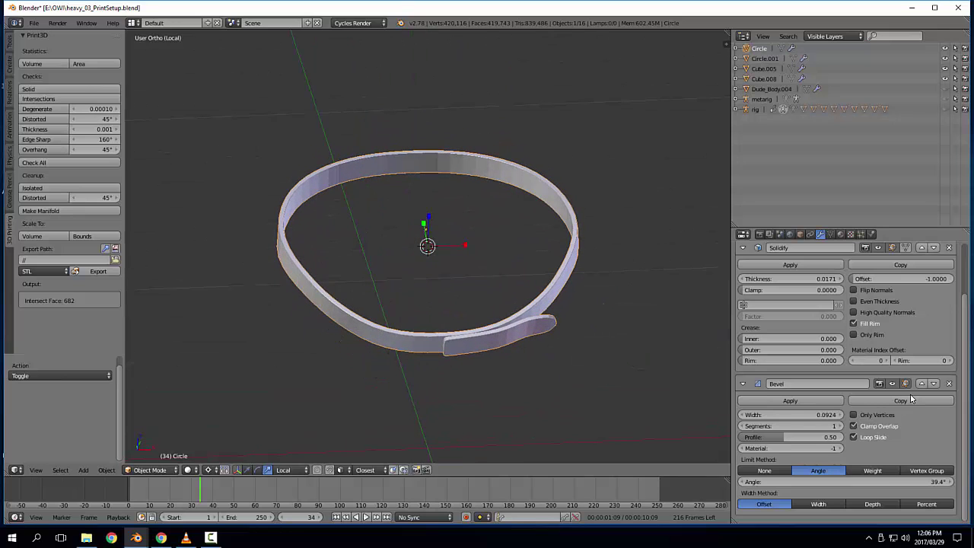
Step: Enable Only Rim in the belt strap's Solidify modifier and apply the strap's Solidify and Bevel modifiers
scroll(910, 397, "up", 2)
left_click(870, 356)
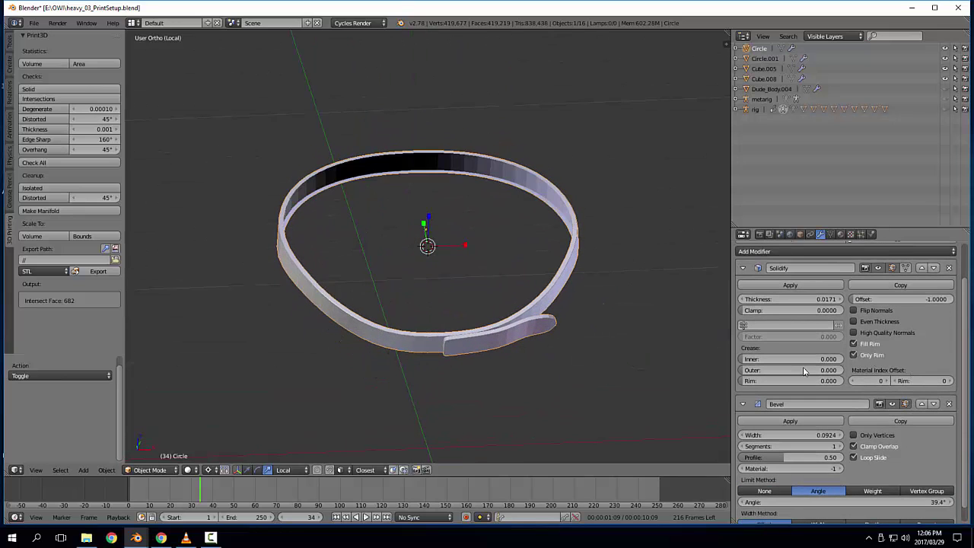
middle_click_drag(567, 344, 478, 327)
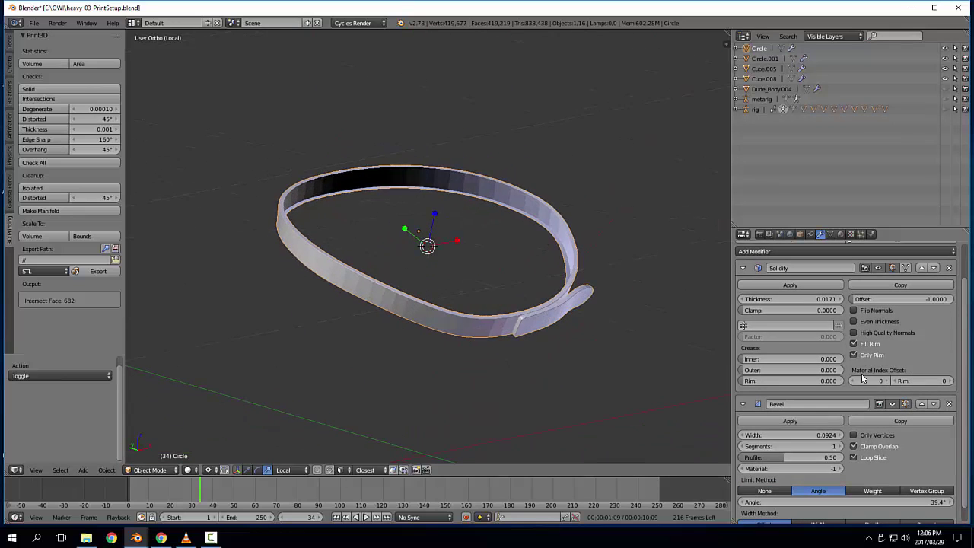
left_click(782, 285)
middle_click_drag(541, 305, 537, 322)
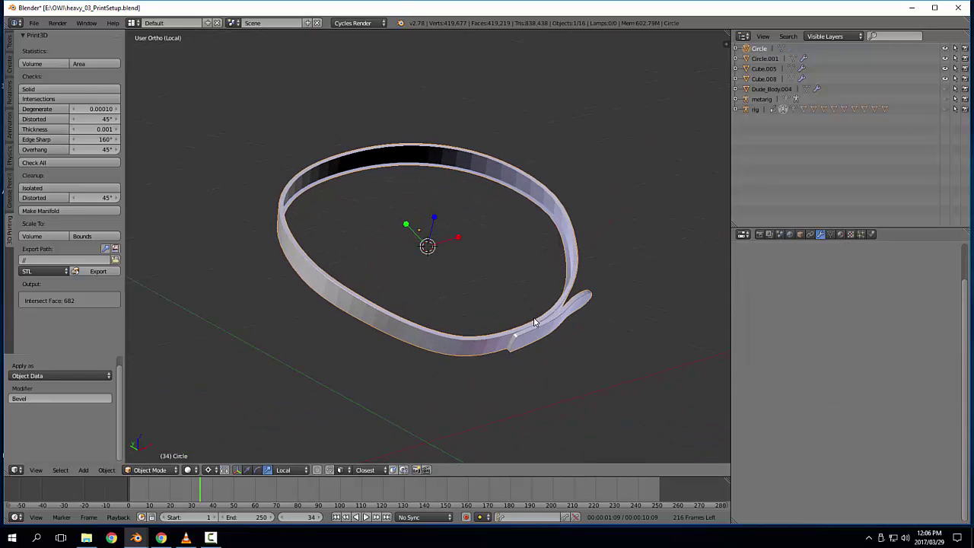
Step: In Edit Mode, select the strap's lower inner edge loop and close the opening with Grid Fill
scroll(538, 304, "up", 1)
middle_click_drag(539, 255, 521, 253)
key("Tab")
right_click(527, 178, "alt")
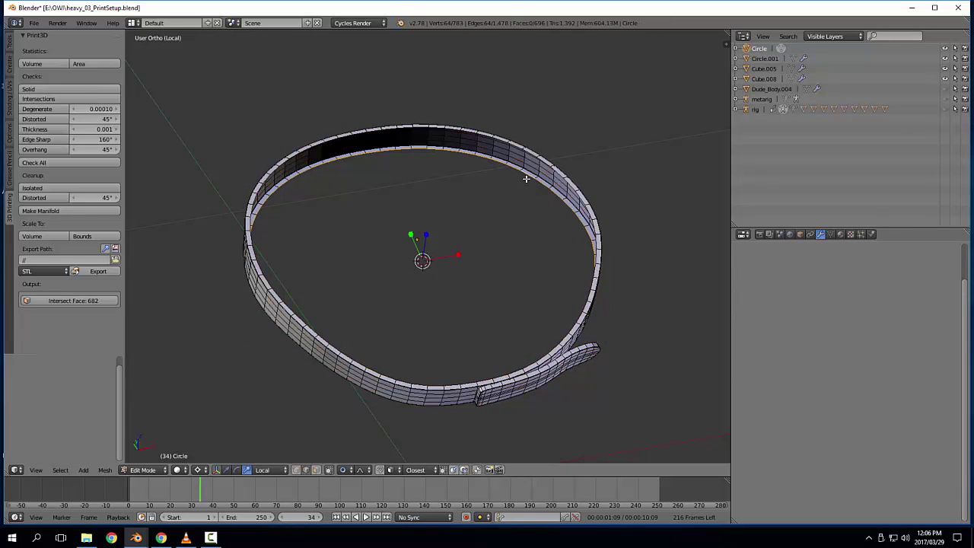
middle_click_drag(532, 191, 524, 233)
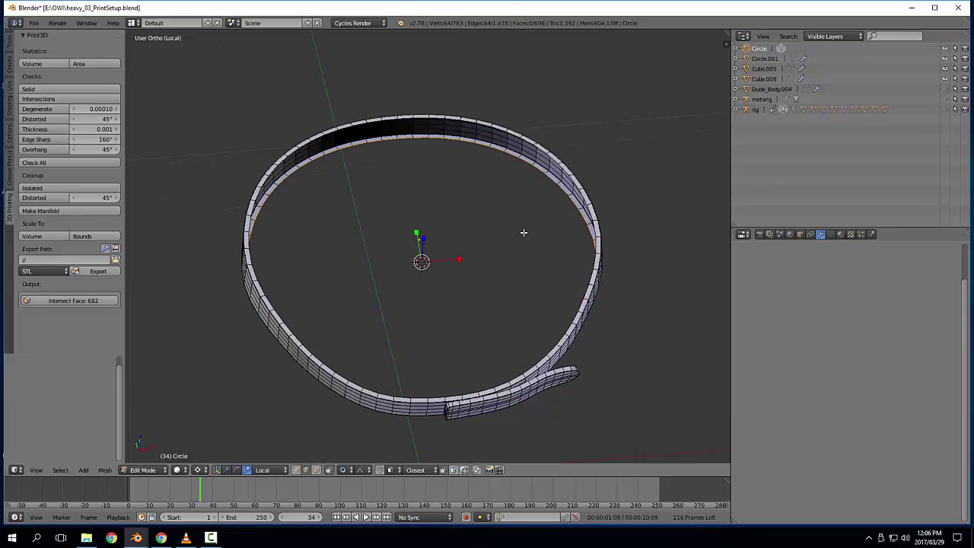
key("f")
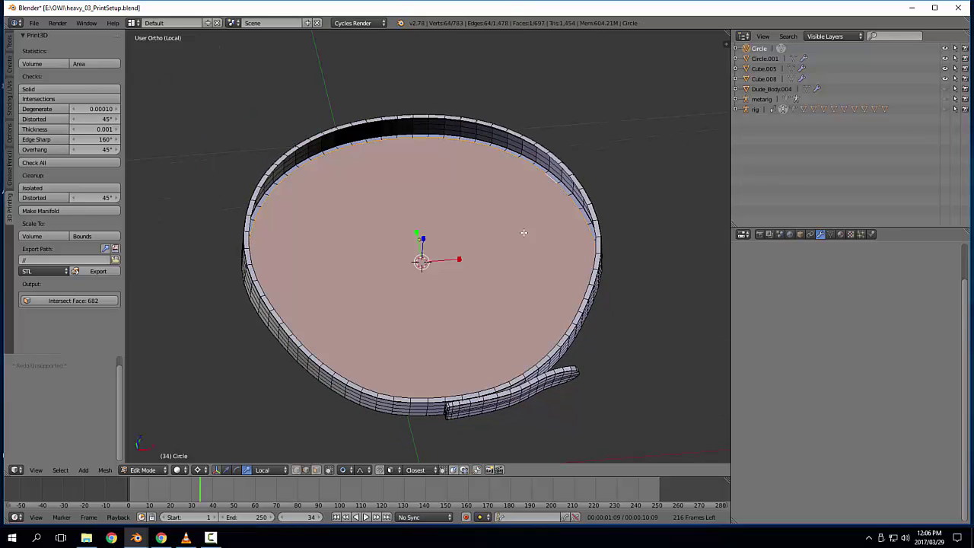
key("ctrl+z")
key("ctrl+f")
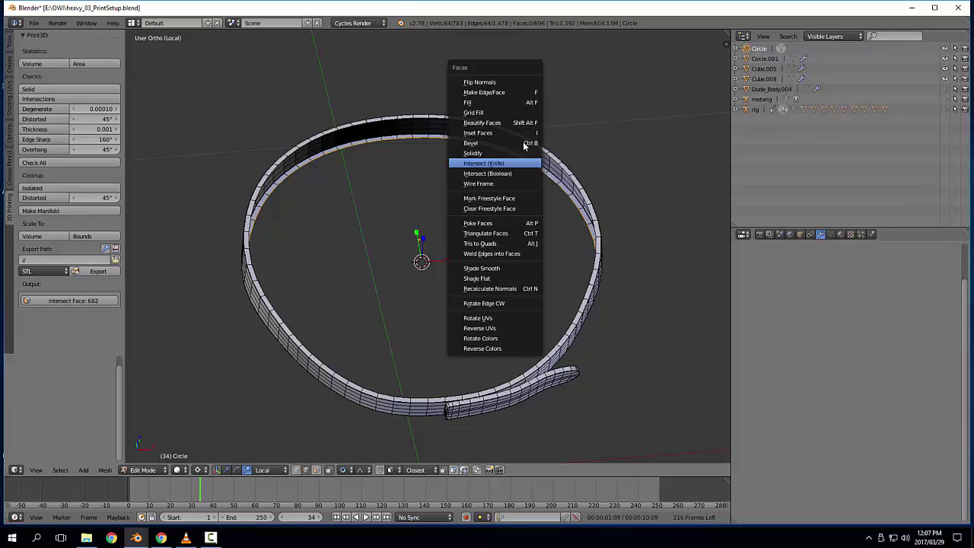
left_click(518, 116)
middle_click_drag(518, 119, 503, 187)
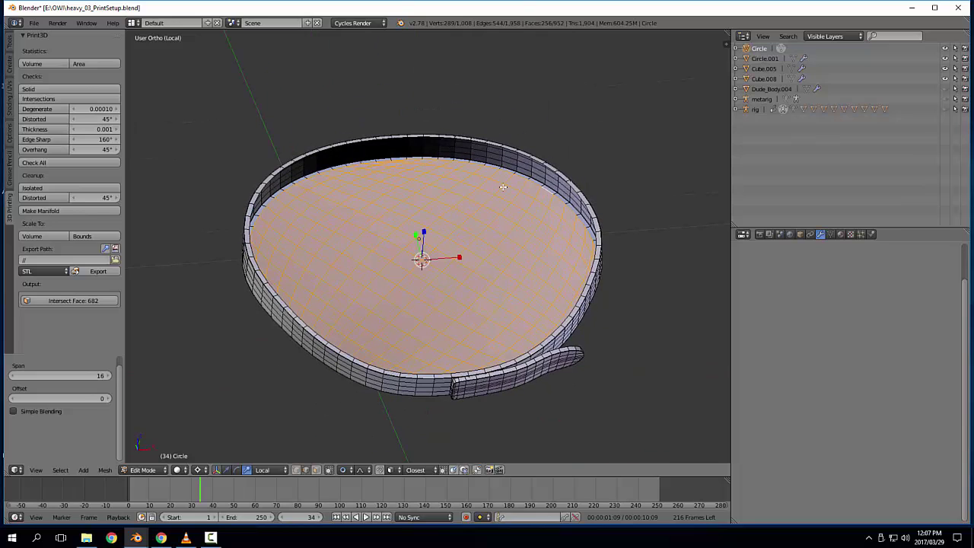
Step: Close the strap's upper opening with Grid Fill along its upper edge loop and clear the selection
right_click(508, 145, "alt")
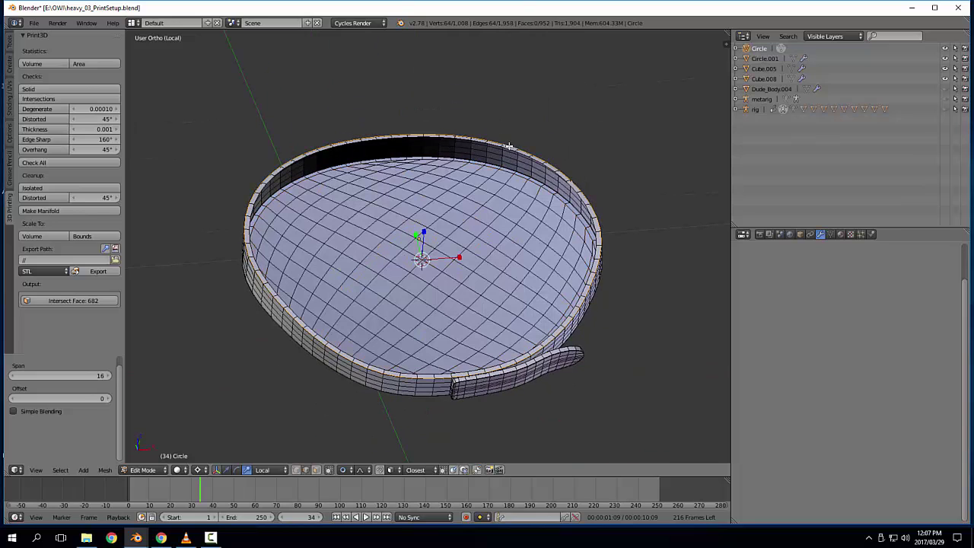
key("ctrl+f")
left_click(586, 118)
middle_click_drag(516, 190, 495, 223)
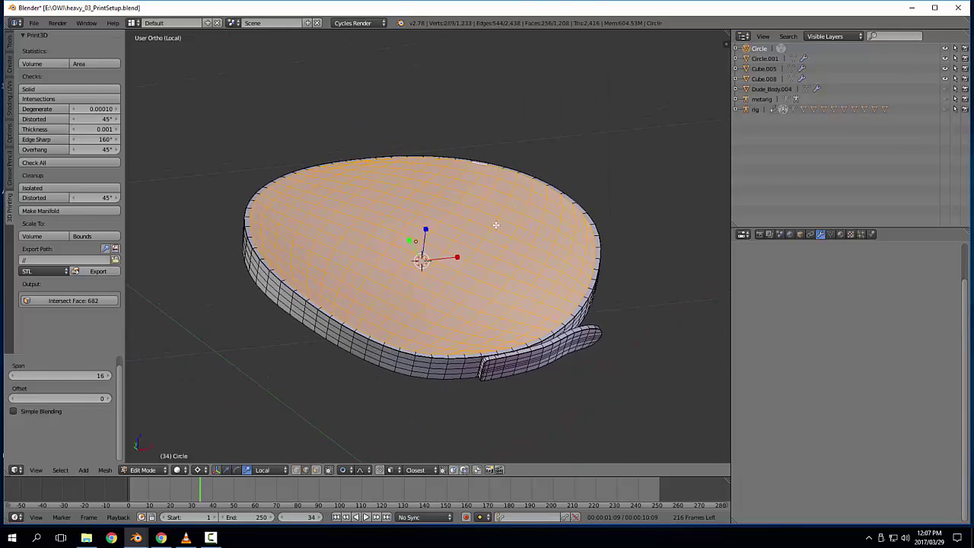
key("a")
Step: Close the open inner side of the strap's loose end with Grid Fill
middle_click_drag(503, 274, 416, 285)
middle_click_drag(416, 285, 442, 202, "shift")
scroll(426, 213, "up", 5)
middle_click_drag(266, 247, 425, 243)
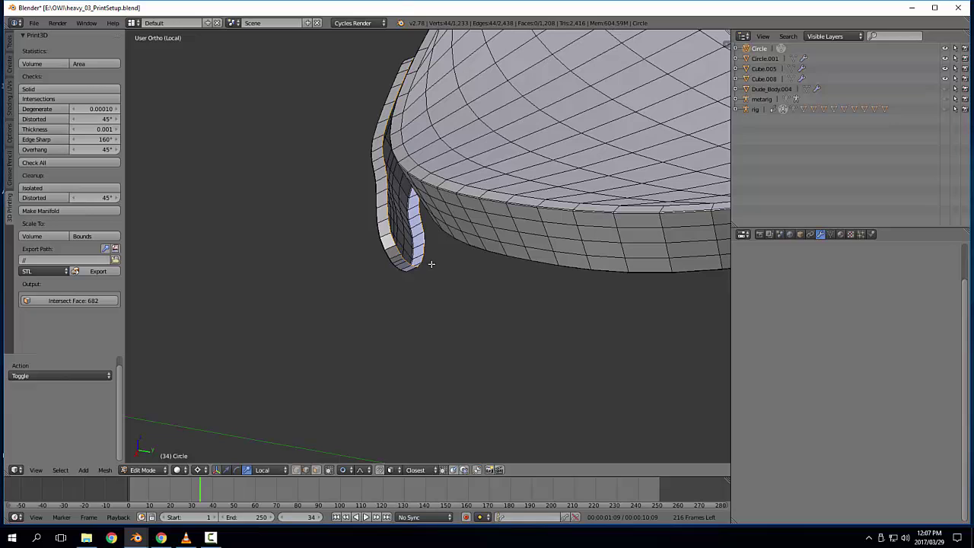
key("f")
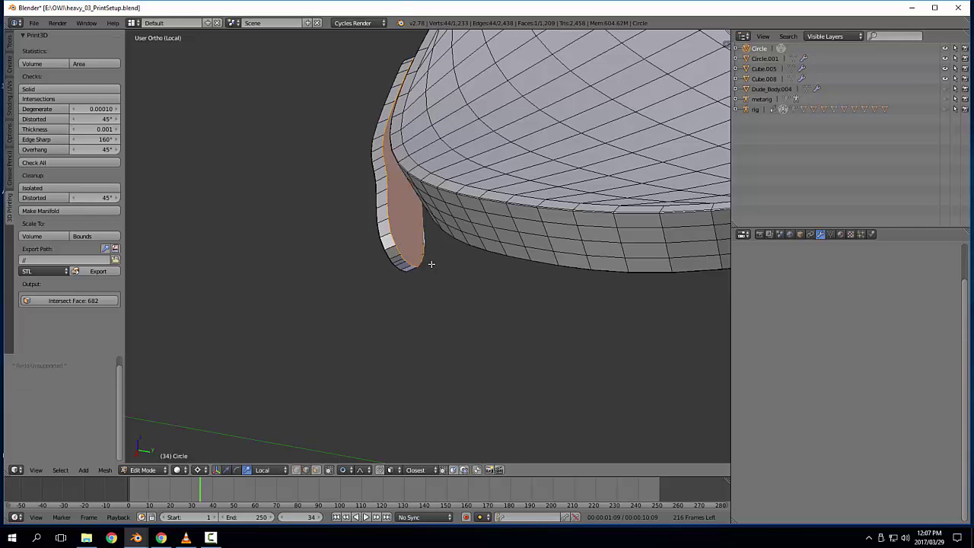
key("ctrl+f")
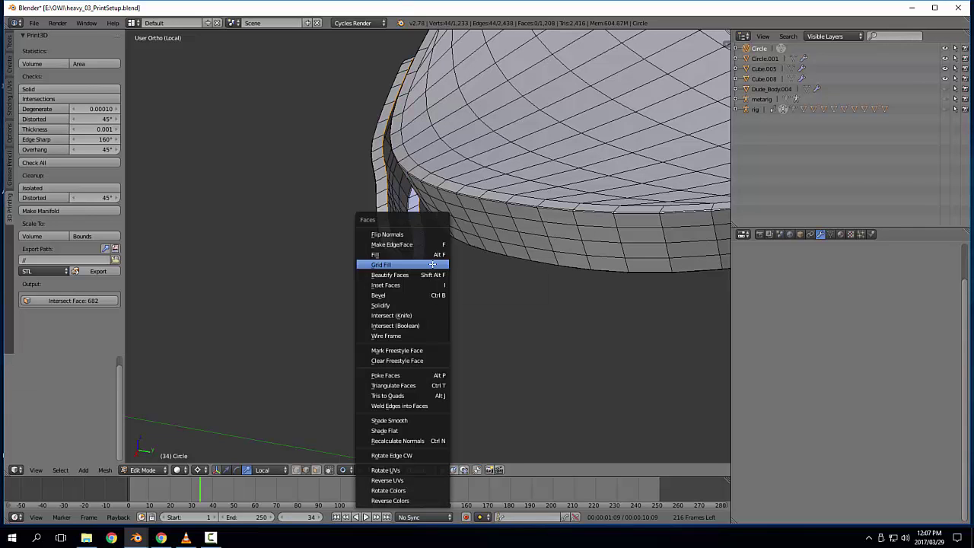
left_click(432, 264)
Step: Leave local view to see the belt strap's loose end on the full character
key("KP_Divide")
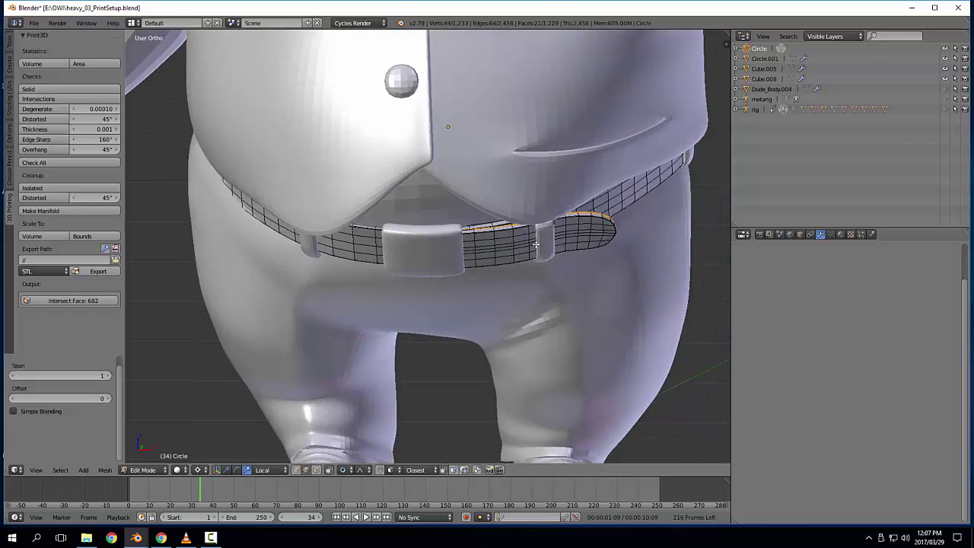
mouse_move(536, 245)
middle_mouse_down()
mouse_move(413, 246)
mouse_move(400, 233)
mouse_move(419, 157)
mouse_move(560, 193)
mouse_move(526, 260)
middle_mouse_up()
middle_click_drag(609, 260, 524, 259)
middle_click_drag(499, 301, 540, 223)
middle_click_drag(572, 283, 580, 249)
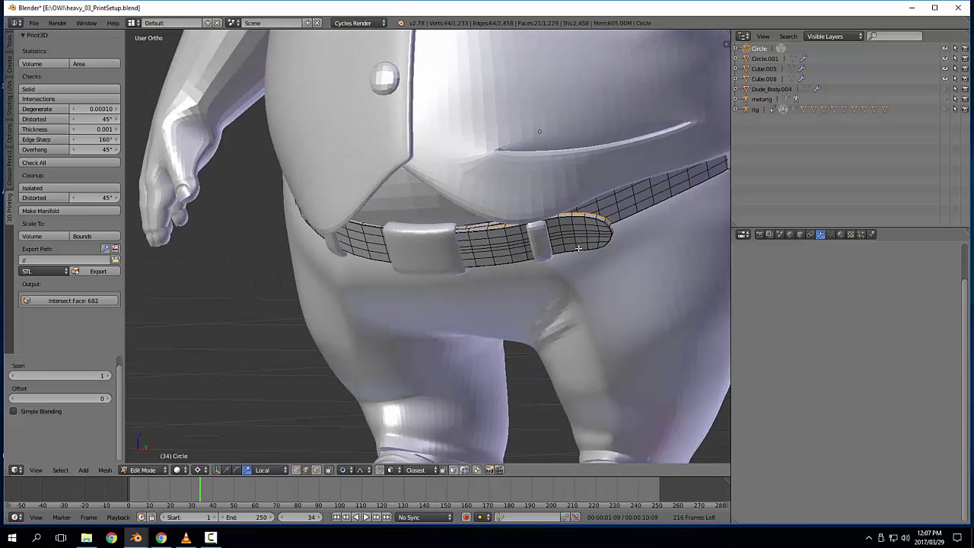
key("l")
key("x")
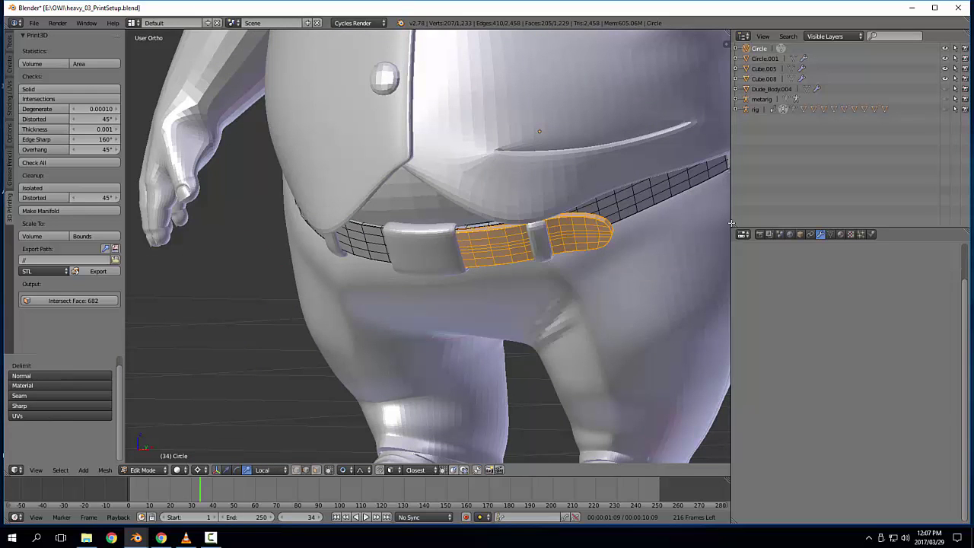
middle_click_drag(652, 263, 602, 273)
key("ctrl+z")
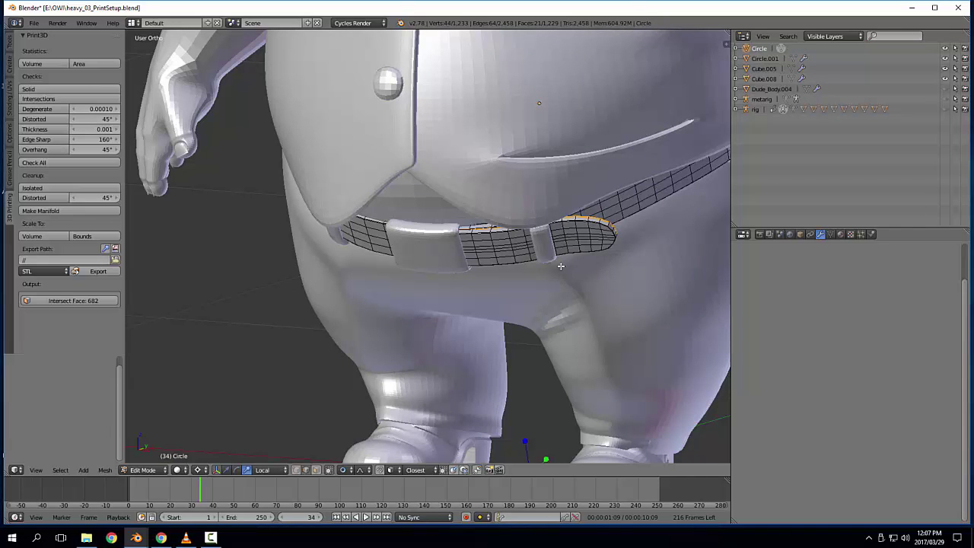
Step: Select all linked geometry of the strap's loose end, delete it and return to Object Mode
middle_click_drag(561, 266, 570, 223)
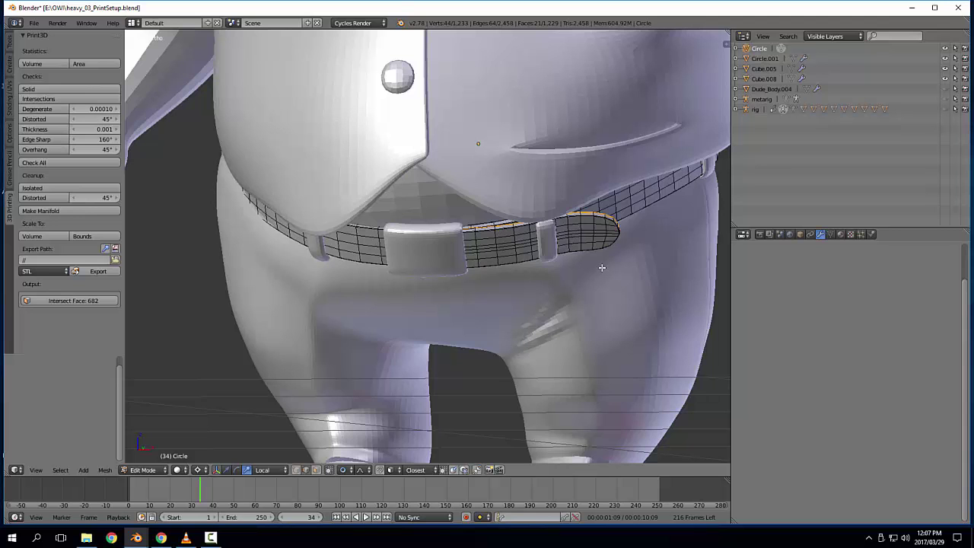
middle_click_drag(602, 267, 579, 277)
key("ctrl+l")
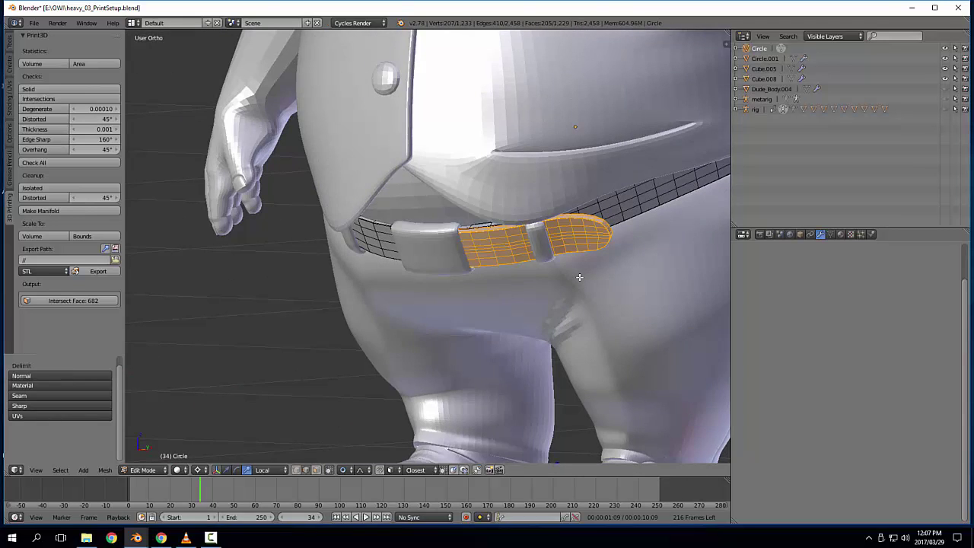
key("x")
left_click(598, 262)
middle_click_drag(599, 262, 562, 277)
key("Tab")
Step: Select the belt loops, isolate them in local view and enter Edit Mode
middle_click_drag(446, 285, 502, 230)
right_click(562, 244)
middle_click_drag(561, 244, 587, 248)
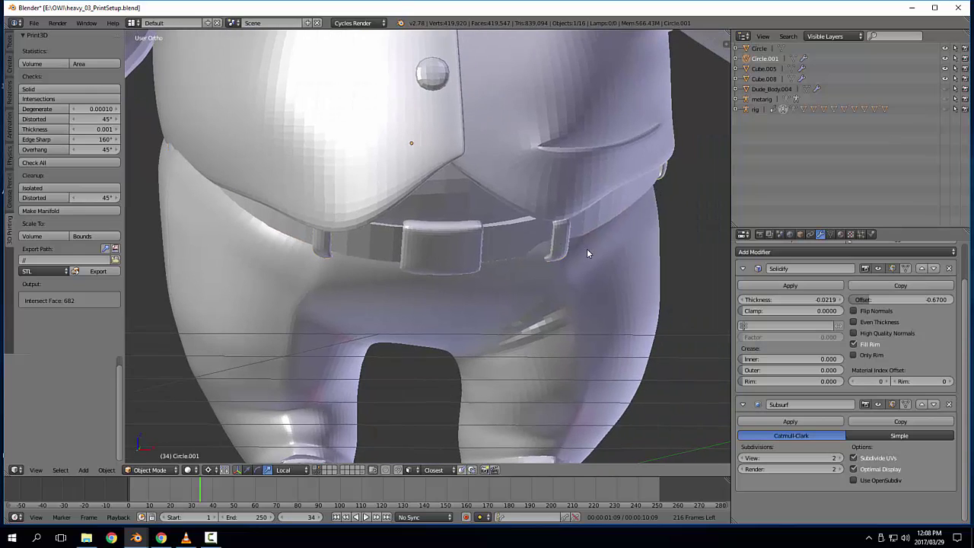
key("Tab")
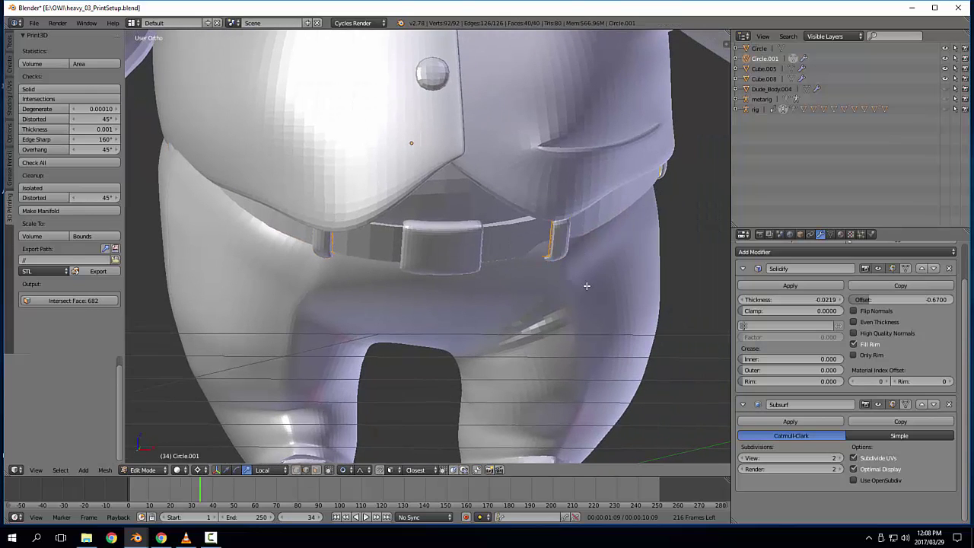
key("Tab")
key("KP_Divide")
key("Tab")
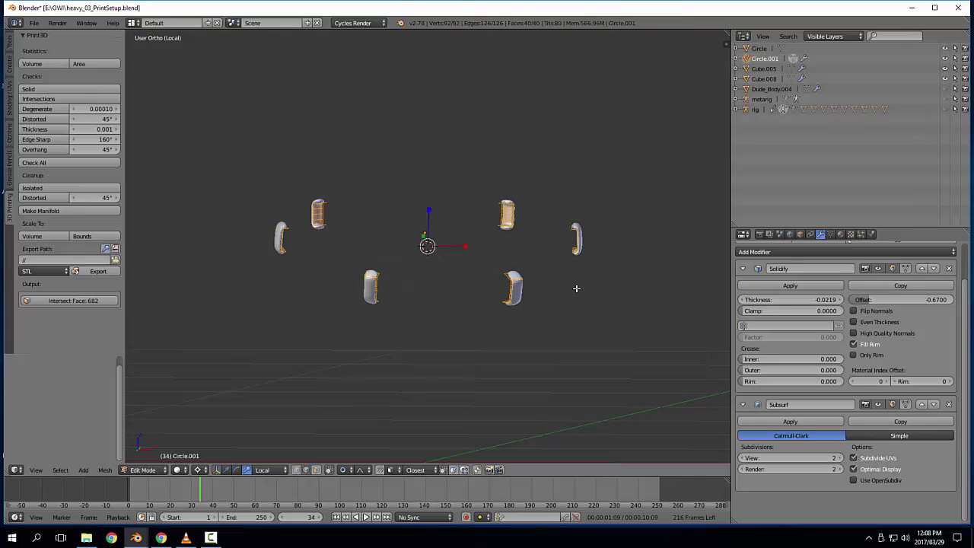
Step: Delete the faces of the belt loops on the positive X side
key("b")
left_click_drag(440, 112, 612, 288)
key("x")
left_click(595, 371)
key("Tab")
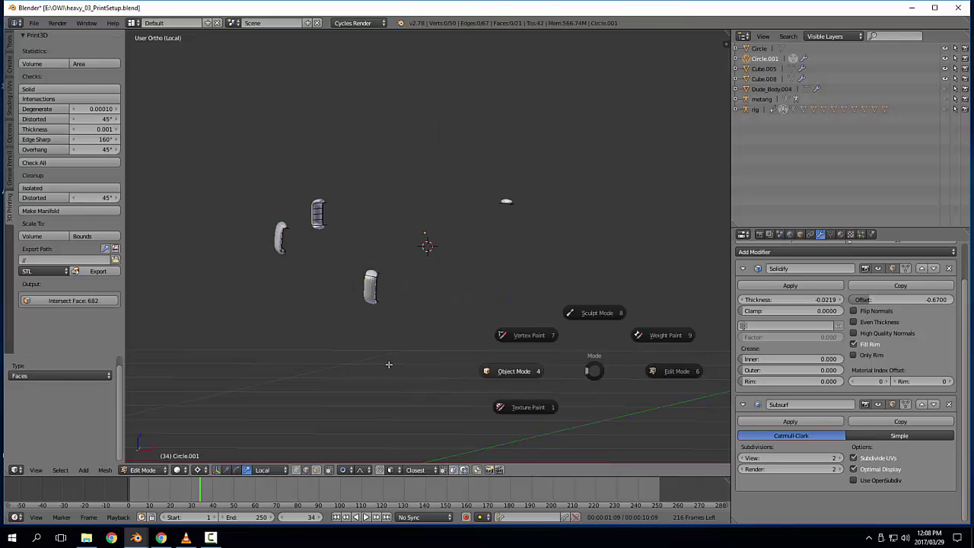
left_click(526, 368)
Step: Delete the leftover belt loop piece on the positive X side and return to Object Mode
key("Tab")
left_click(535, 212)
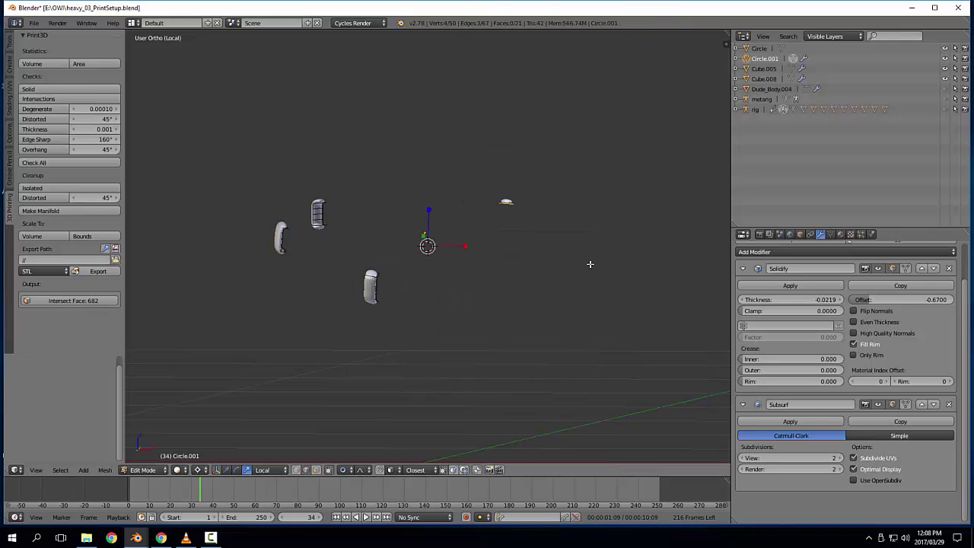
key("x")
left_click(586, 272)
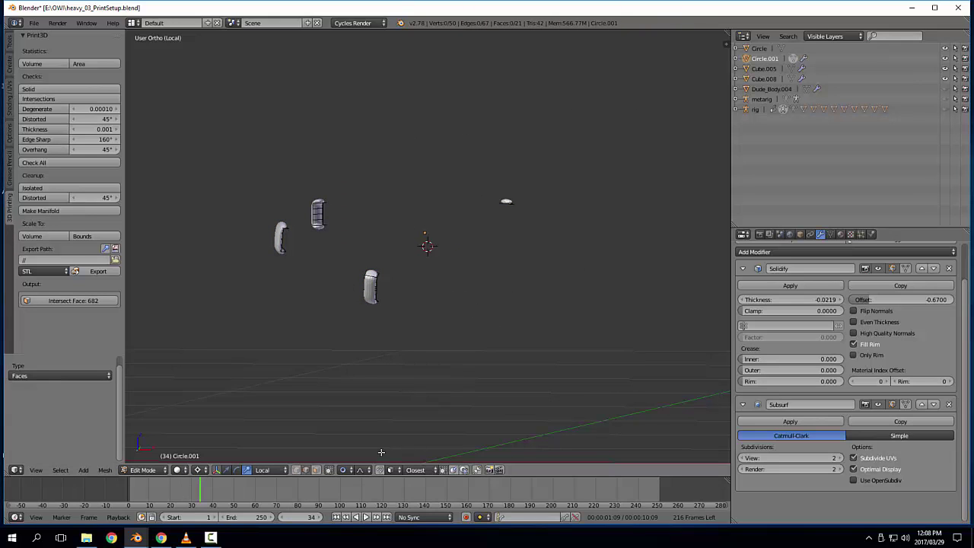
key("x")
left_click(567, 277)
key("Tab")
left_click(468, 327)
Step: Apply all modifiers on the remaining belt loops and add an X-axis Mirror modifier, ending in the full character view
scroll(790, 276, "up", 2)
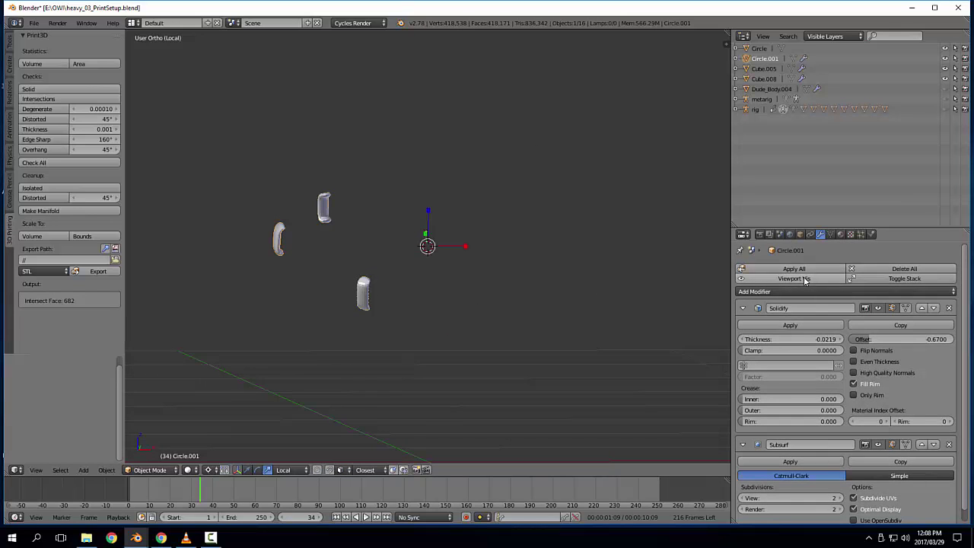
left_click(806, 277)
left_click(807, 271)
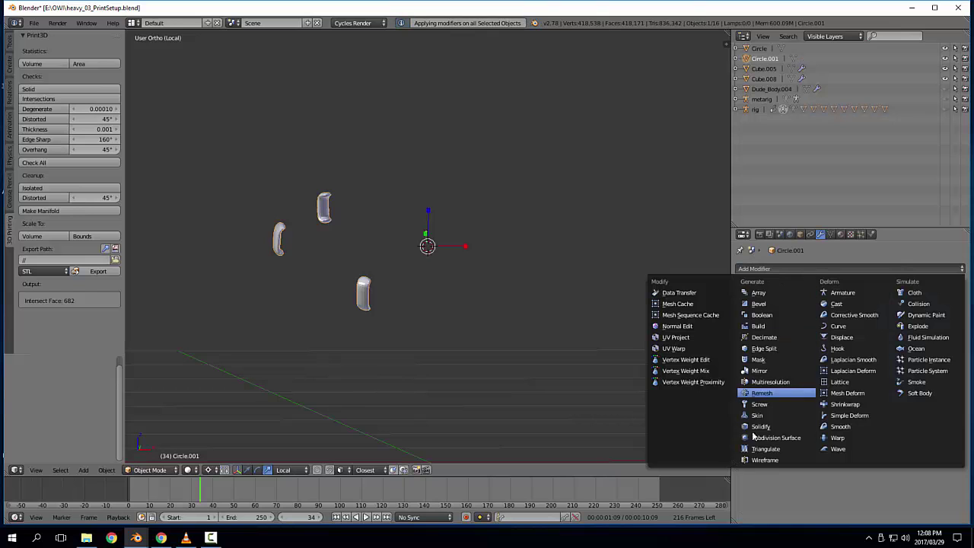
left_click(793, 372)
key("KP_Divide")
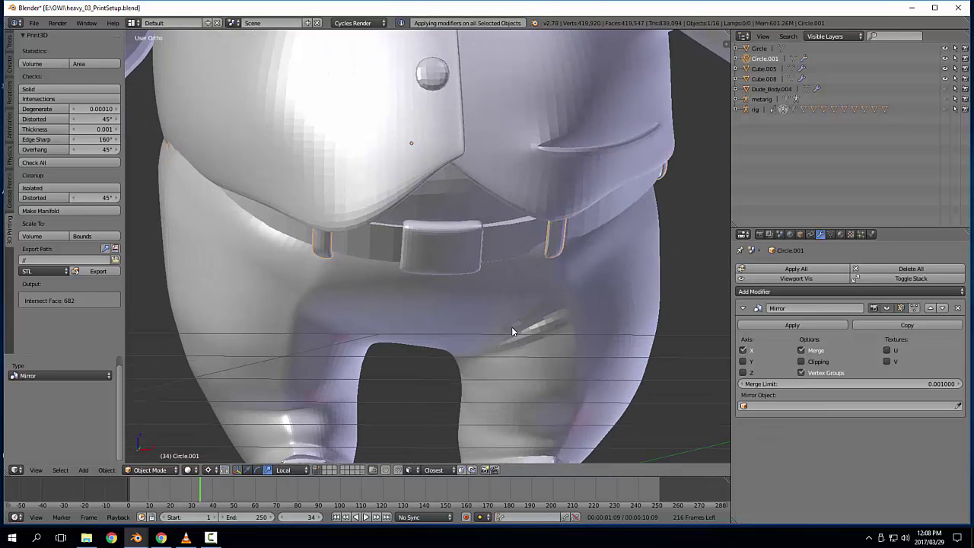
key("a")
Step: Sculpt the trousers with the Grab brush to clear the belt's lower edge beside the buckle, and return to Object Mode
middle_click_drag(542, 291, 479, 308)
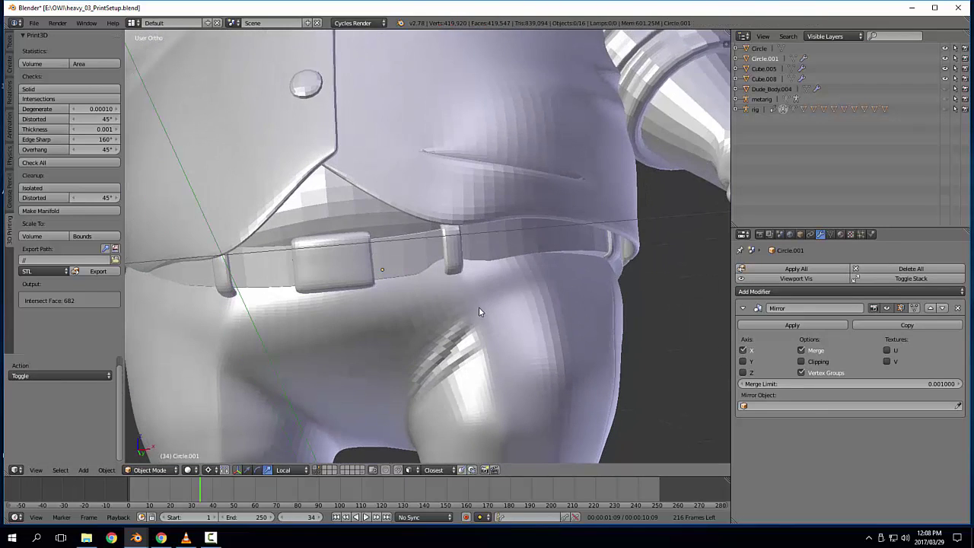
right_click(447, 279)
mouse_move(447, 279)
middle_mouse_down()
mouse_move(574, 325)
mouse_move(457, 265)
mouse_move(504, 219)
mouse_move(522, 345)
middle_mouse_up()
scroll(491, 293, "up", 3)
key("ctrl+Tab")
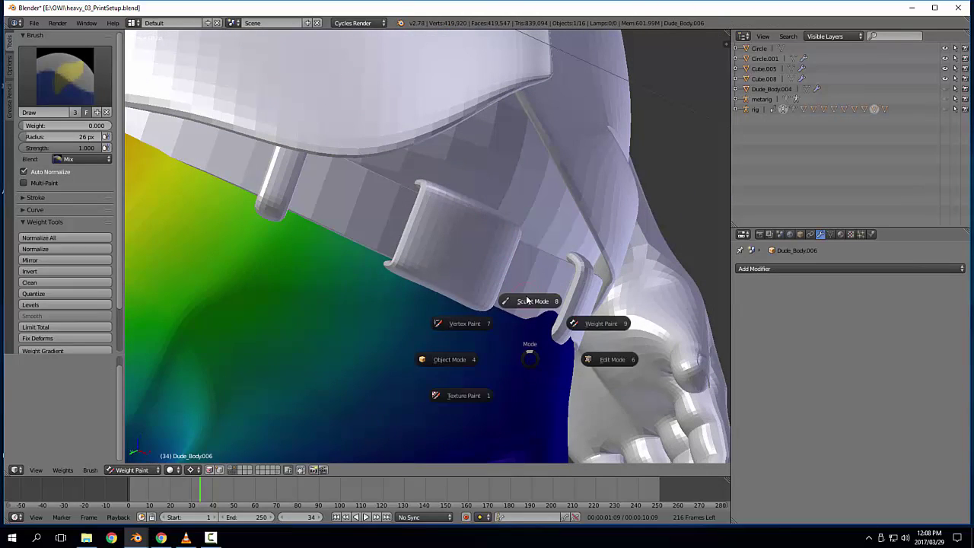
left_click(527, 301)
key("KP_5")
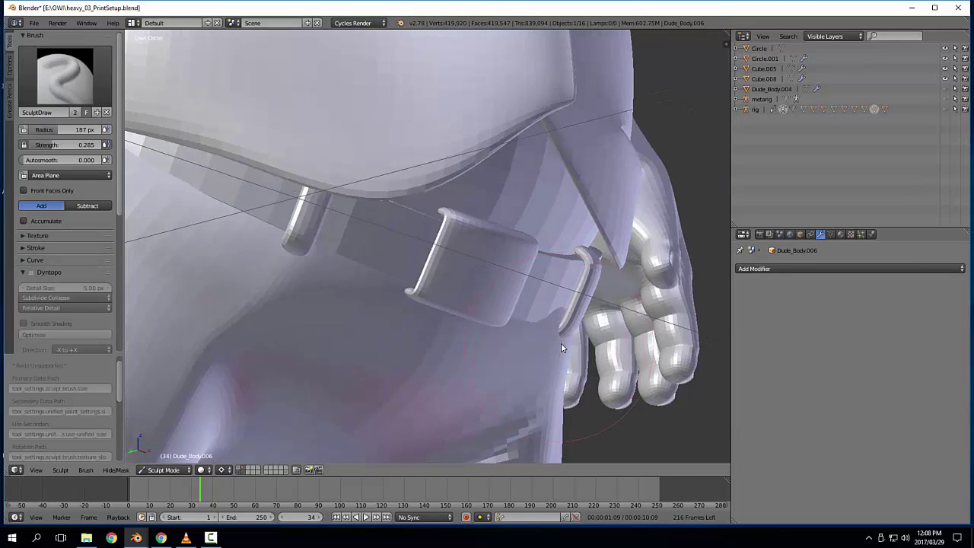
key("g")
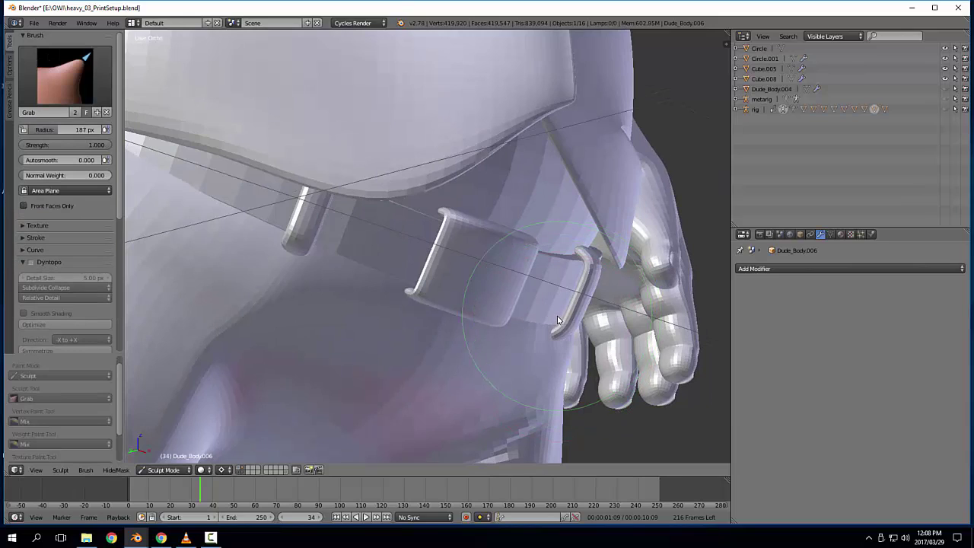
middle_click_drag(556, 319, 493, 320)
scroll(493, 321, "down", 5)
key("Tab")
left_click(502, 296)
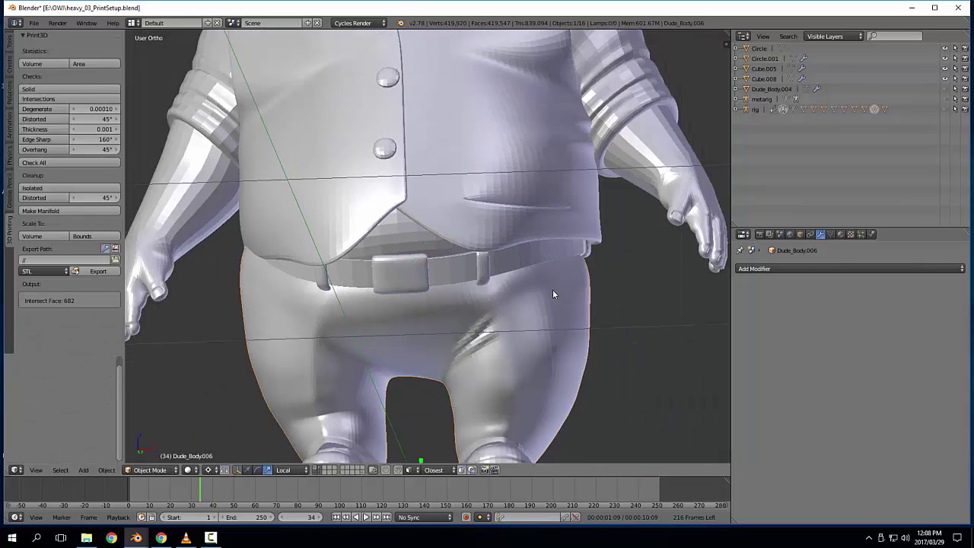
Step: Select the body and switch the selection to the vest to review its modifier stack
middle_click_drag(553, 294, 519, 271)
middle_click_drag(420, 206, 493, 274, "shift")
right_click(449, 194)
scroll(457, 310, "down", 3)
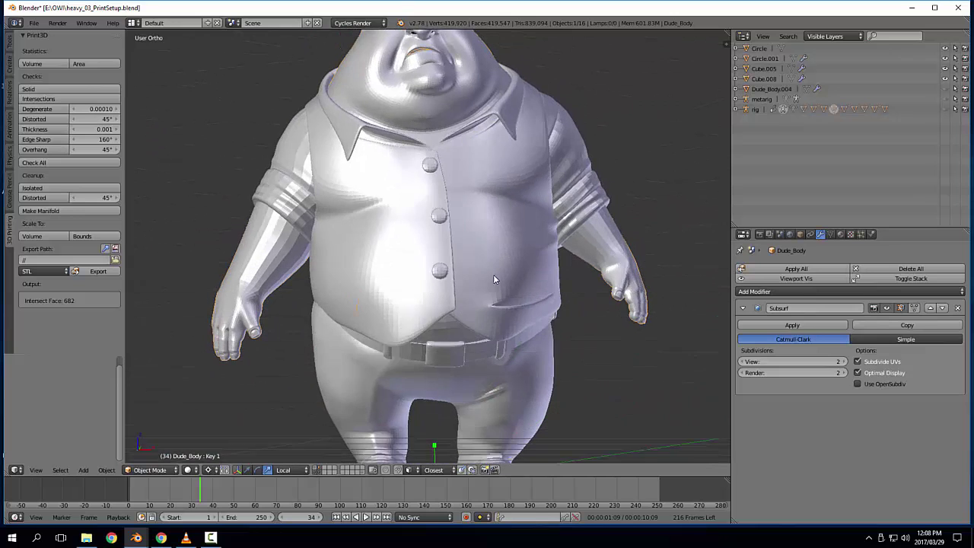
right_click(528, 282)
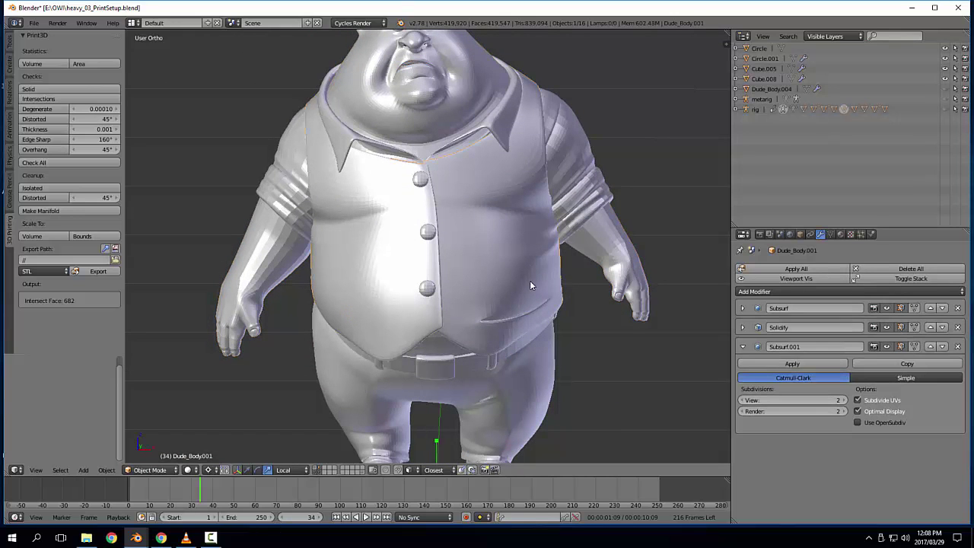
Step: Isolate the vest in local view and expand its Solidify settings to examine the shell's edges
key("KP_Divide")
middle_click_drag(556, 290, 621, 305)
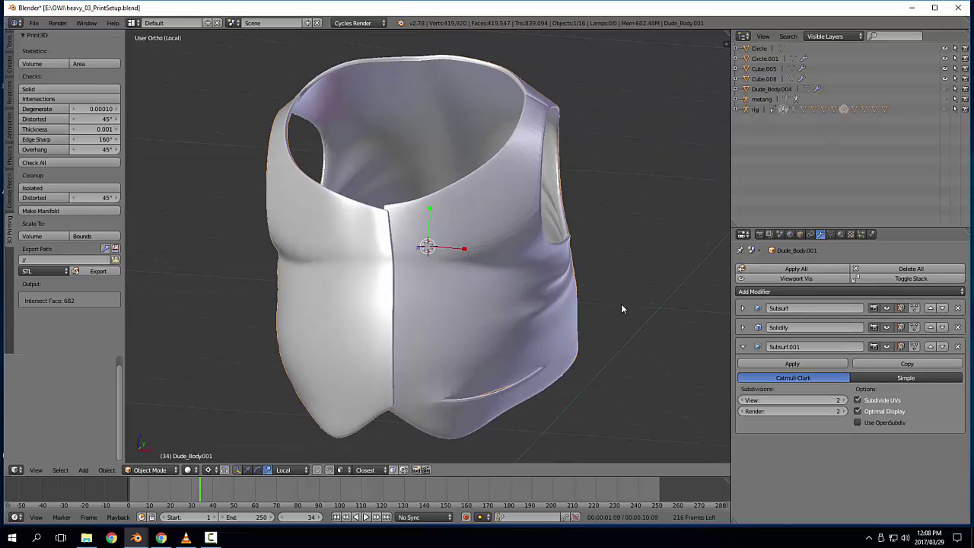
left_click(742, 328)
middle_click_drag(437, 326, 521, 357)
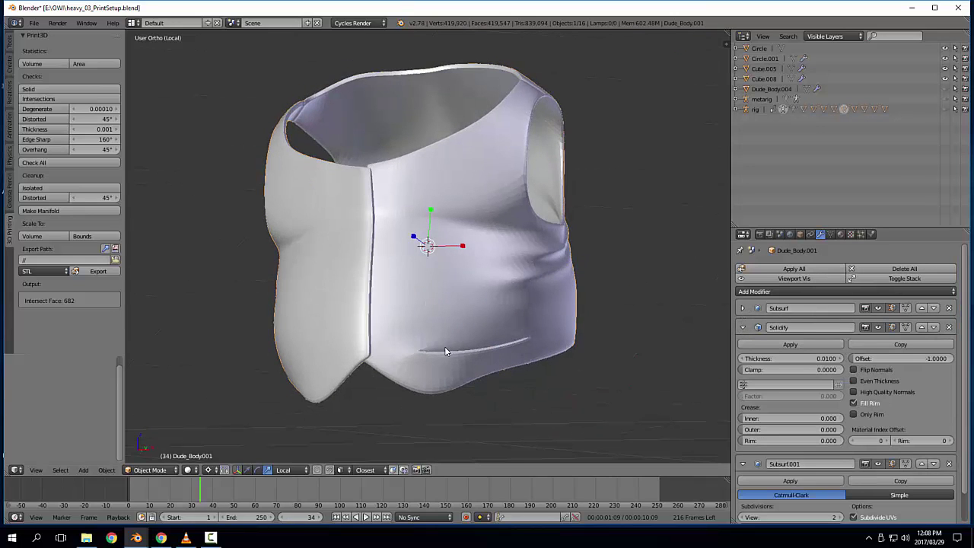
middle_click_drag(446, 351, 481, 14)
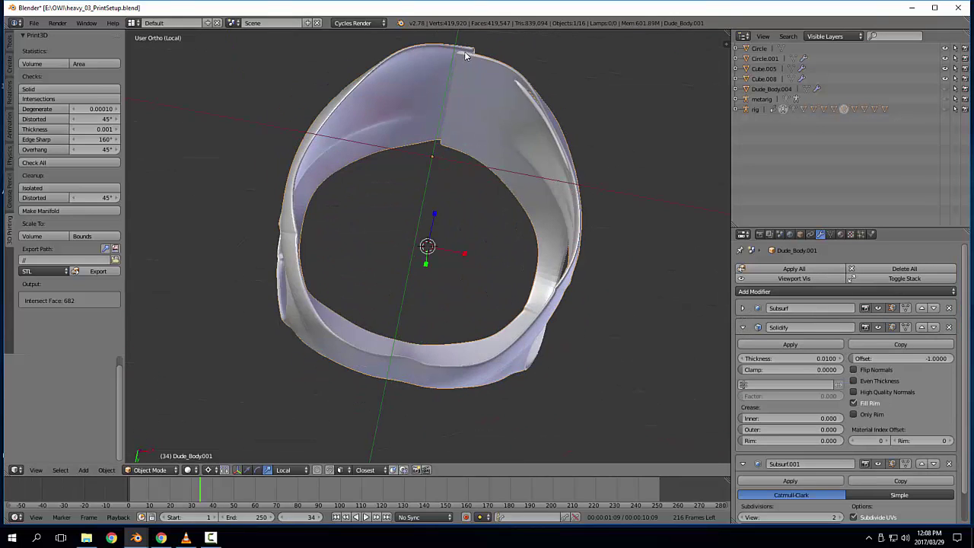
middle_click_drag(465, 51, 541, 251)
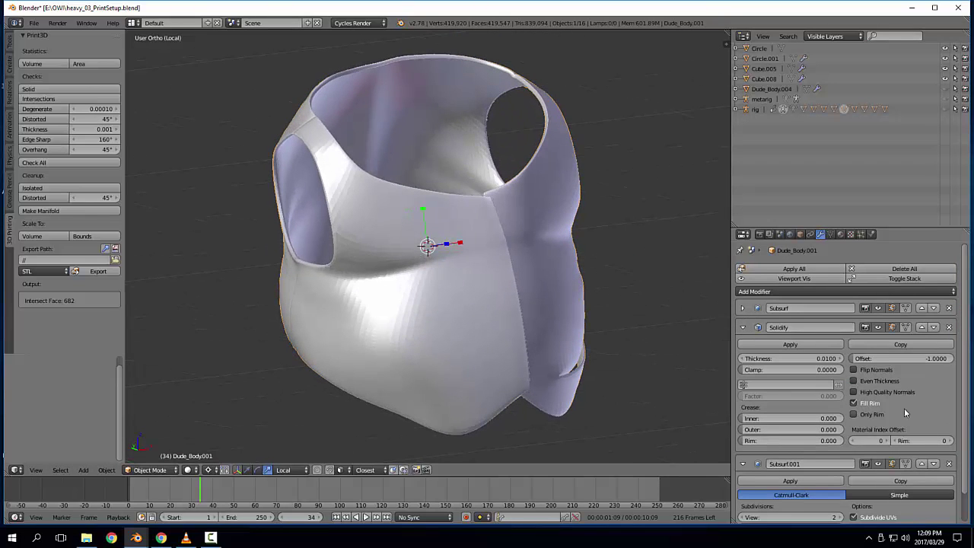
Step: Enable Only Rim in the vest's Solidify modifier and apply all of its modifiers
left_click(868, 414)
middle_click_drag(398, 283, 565, 230)
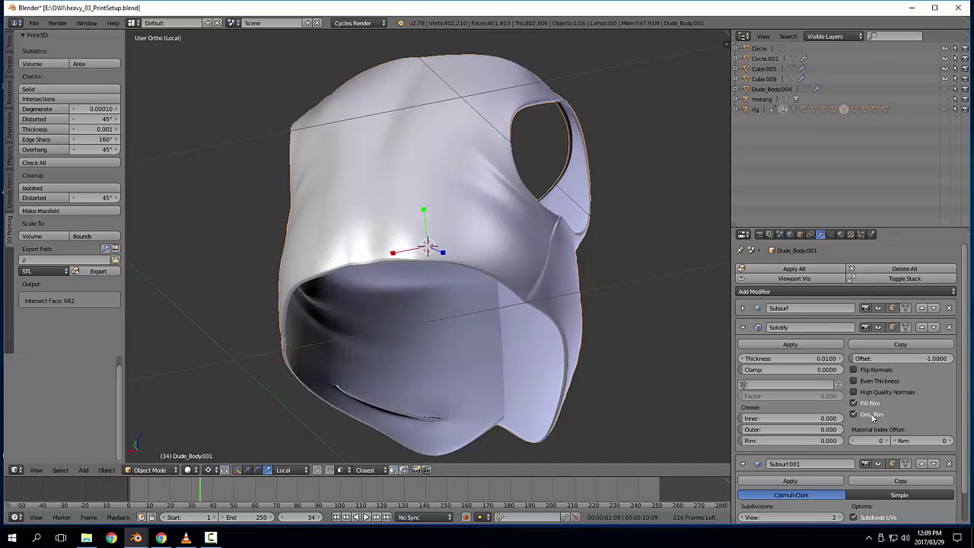
middle_click_drag(579, 278, 428, 149)
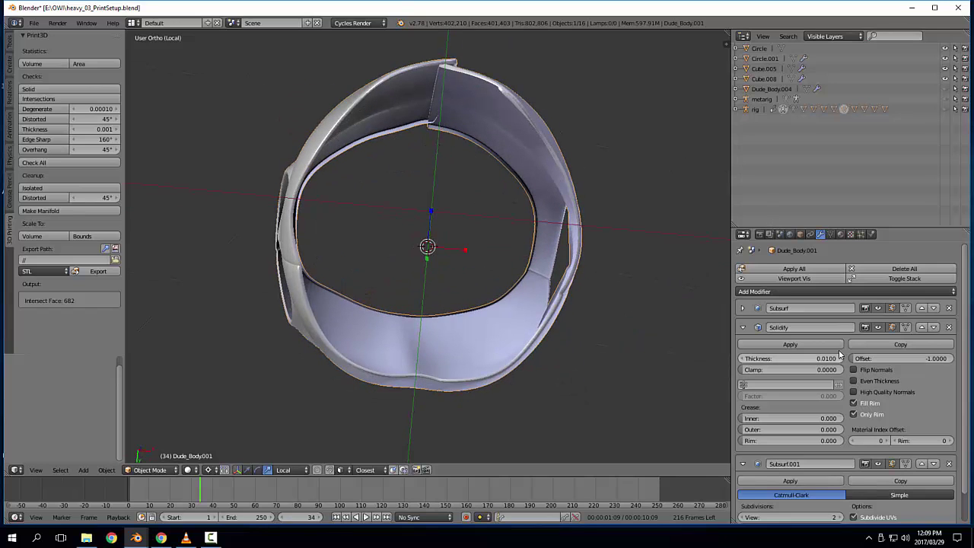
left_click(806, 269)
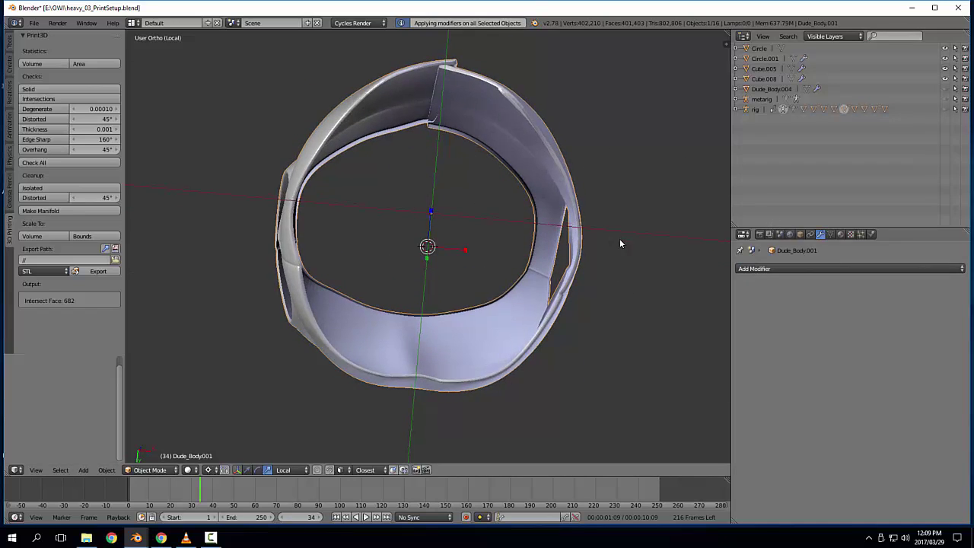
Step: Enter Edit Mode, select the edge loop around one vest armhole, and close it with Grid Fill
middle_click_drag(620, 238, 467, 197)
scroll(467, 196, "up", 2)
middle_click_drag(451, 132, 399, 213)
scroll(399, 210, "up", 2)
key("Tab")
middle_click_drag(339, 279, 407, 404)
key("a")
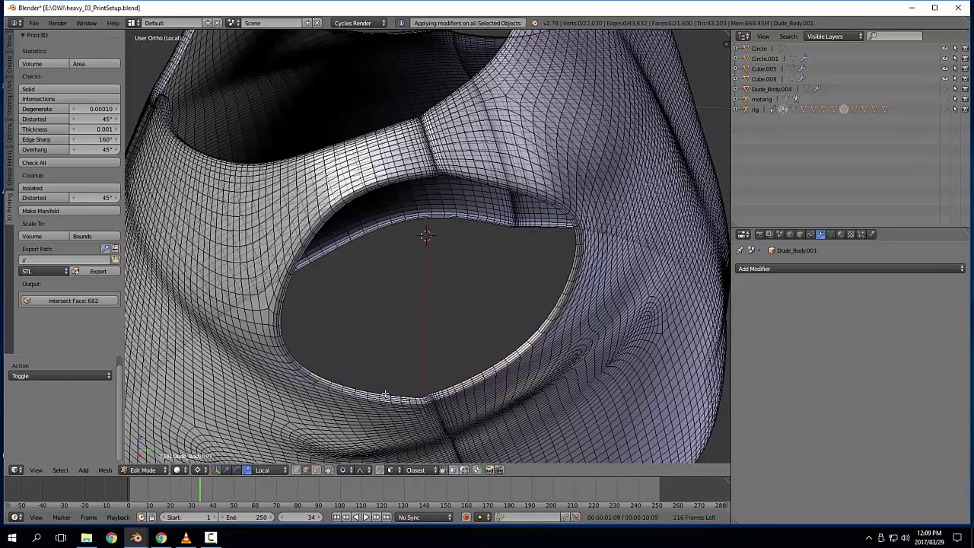
key("ctrl+f")
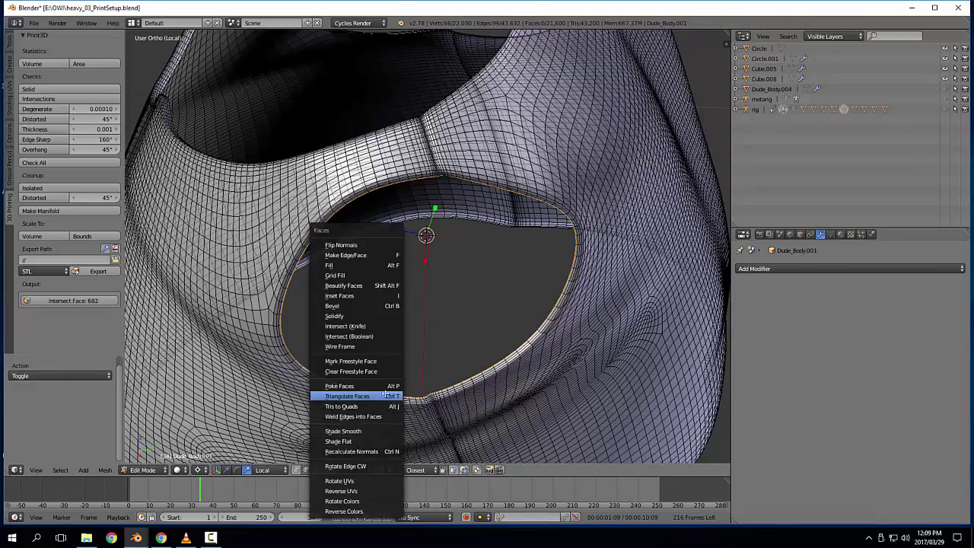
left_click(375, 278)
Step: Select the opposite armhole's edge loop and close that opening with Grid Fill
middle_click_drag(375, 279, 434, 308)
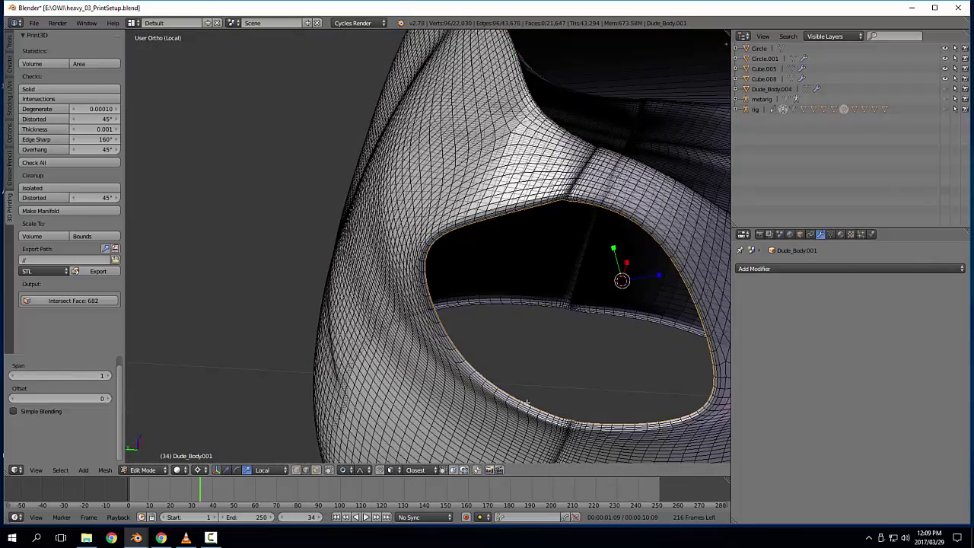
key("ctrl+f")
left_click(525, 404)
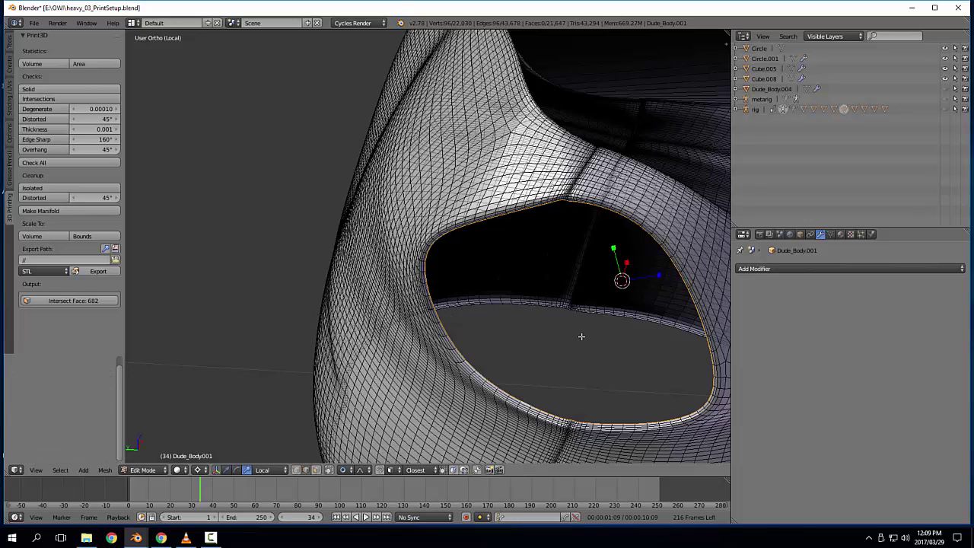
key("ctrl+f")
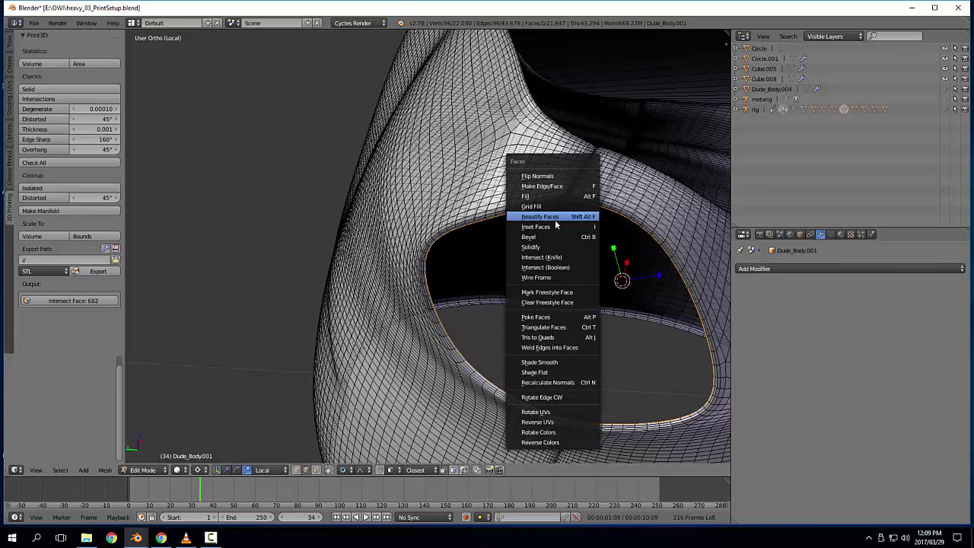
left_click(531, 206)
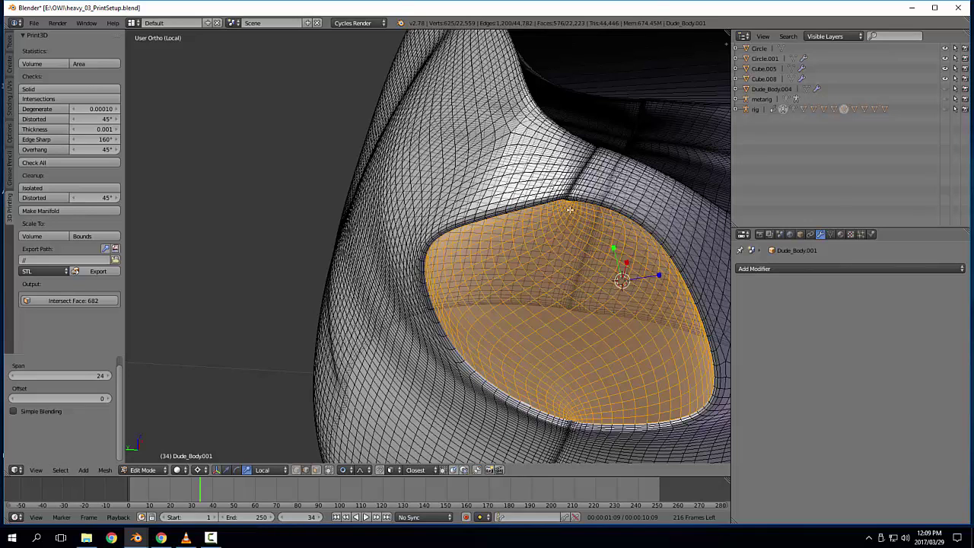
Step: Deselect the mesh, return to Object Mode, and examine the vest's lower opening, filled armhole, and overlapping front
middle_click_drag(531, 206, 380, 168)
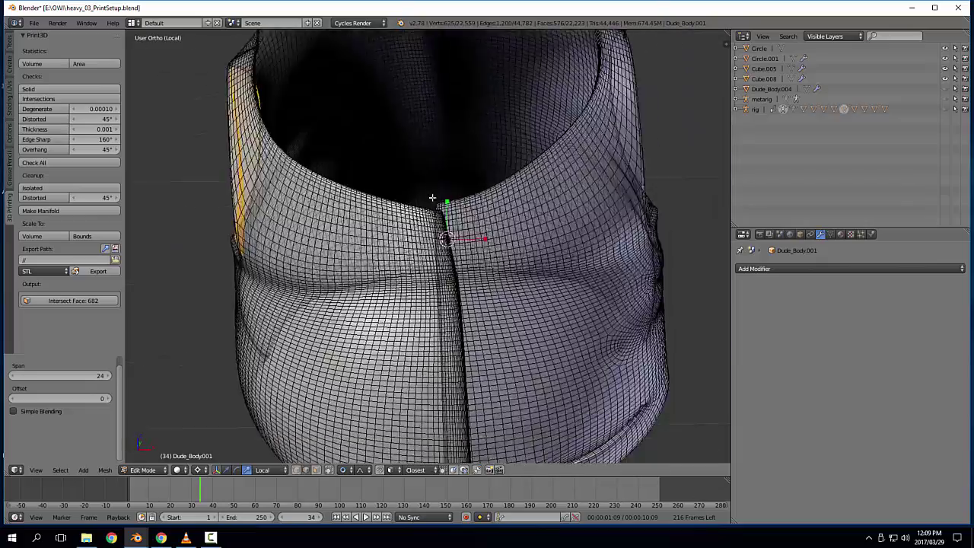
scroll(385, 179, "down", 3)
mouse_move(449, 278)
middle_mouse_down()
mouse_move(453, 145)
mouse_move(418, 267)
mouse_move(452, 309)
mouse_move(433, 244)
mouse_move(463, 279)
mouse_move(513, 283)
middle_mouse_up()
key("a")
key("Tab")
scroll(500, 203, "up", 6)
middle_click_drag(447, 309, 441, 261)
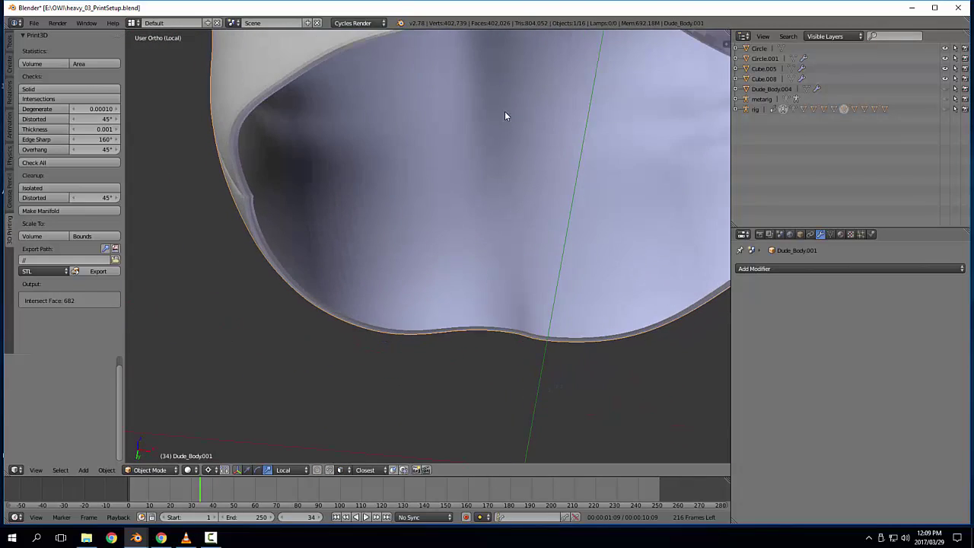
middle_click_drag(522, 63, 480, 266, "shift")
scroll(498, 210, "down", 2)
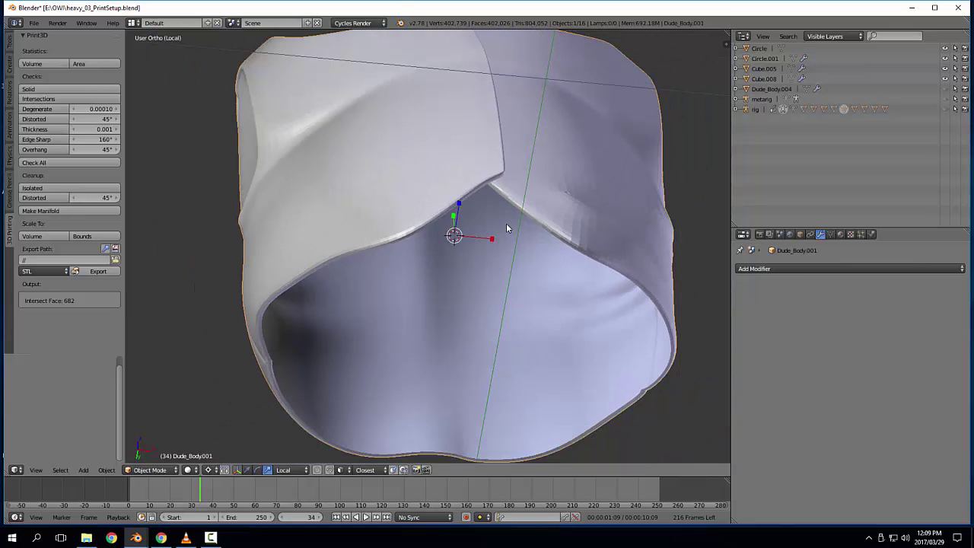
middle_click_drag(499, 166, 423, 220)
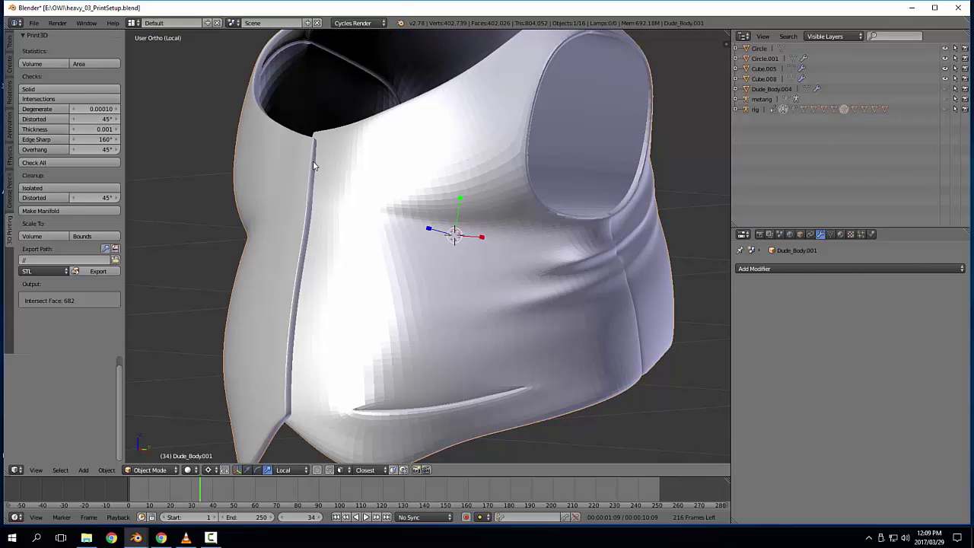
middle_click_drag(291, 412, 447, 241)
Step: Enter Edit Mode with face selection and select the face loop along the edge of the vest's inner front flap
key("Tab")
scroll(422, 195, "up", 4)
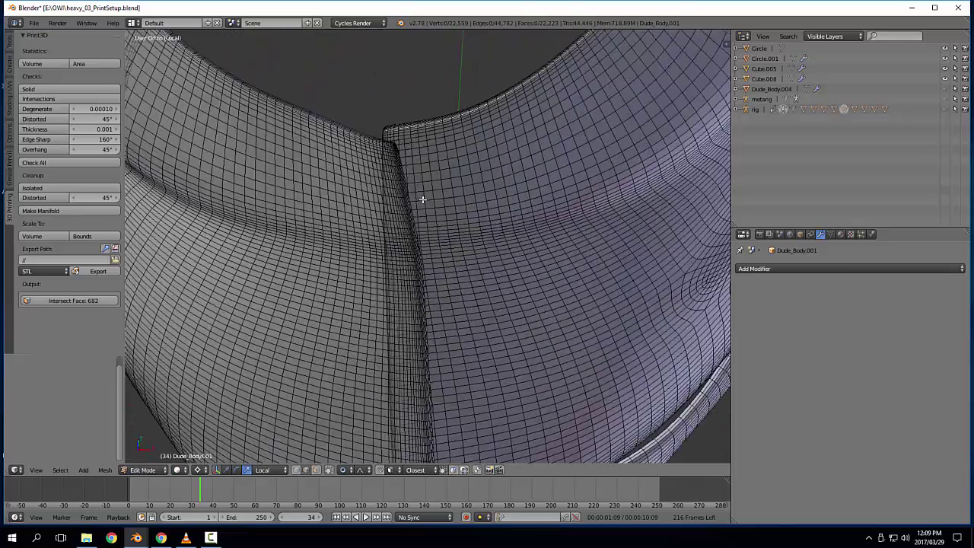
scroll(419, 212, "up", 1)
middle_click_drag(403, 166, 404, 226, "shift")
scroll(404, 226, "up", 2)
scroll(405, 226, "up", 3)
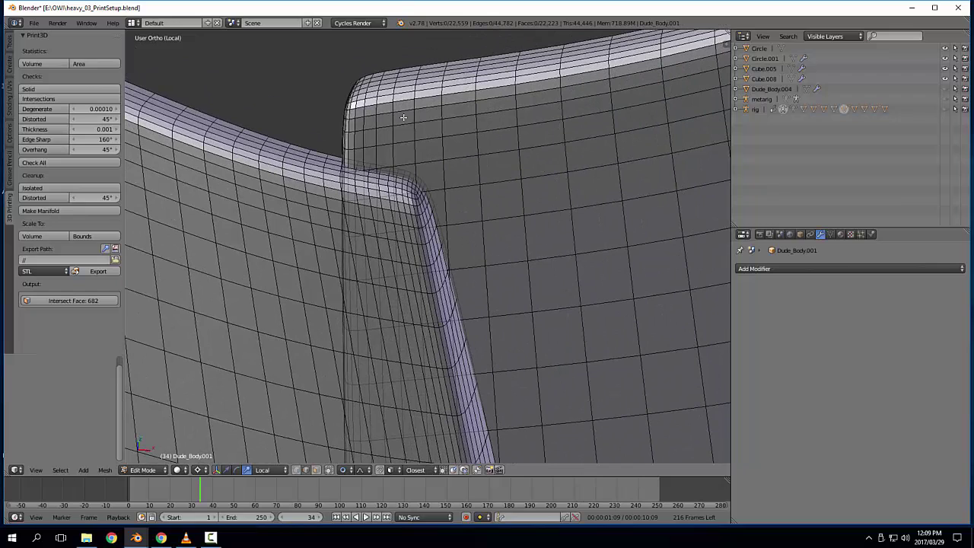
key("shift+3")
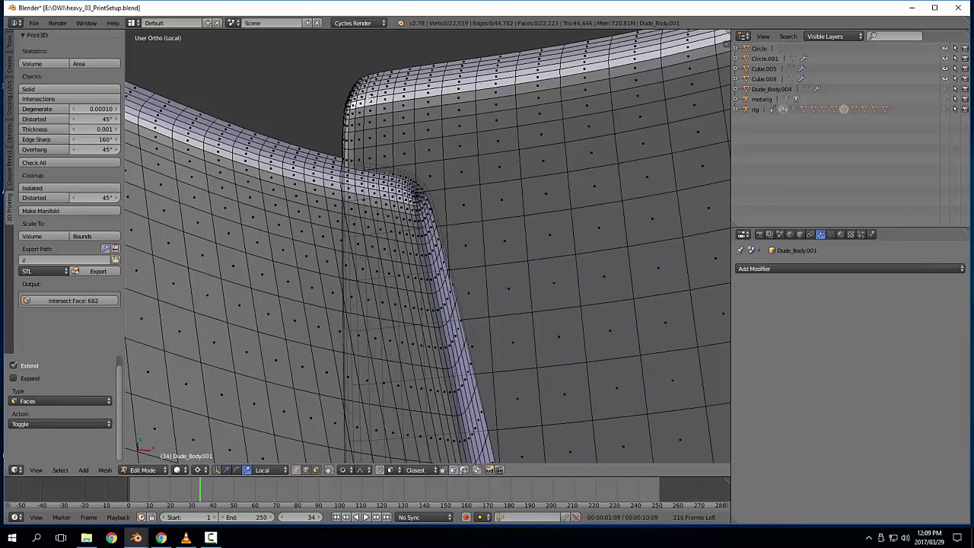
right_click(362, 102, "alt")
Step: Grow and shrink the face selection until it covers the narrow inner-flap strip tucked under the front overlap
key("ctrl+KP_Add")
key("ctrl+KP_Add")
key("ctrl+KP_Add")
key("ctrl+KP_Add")
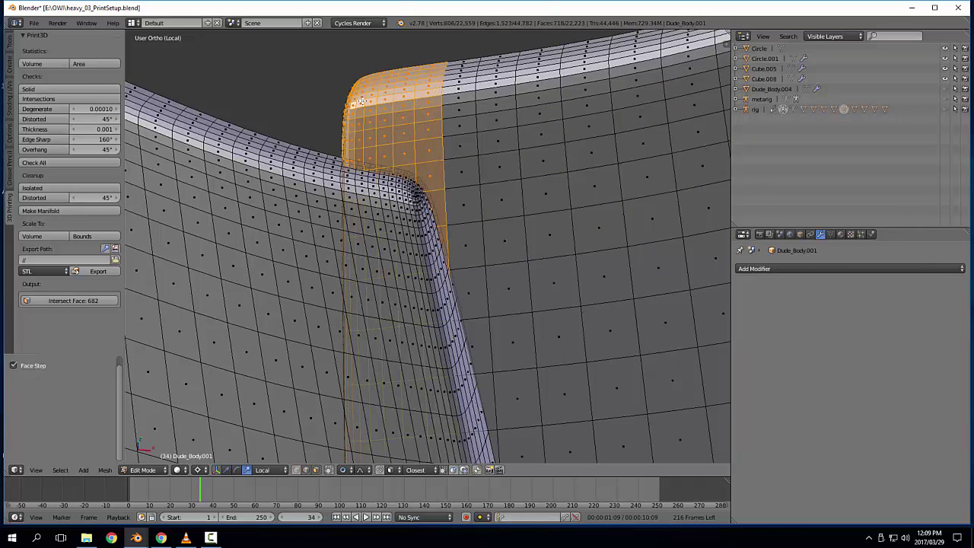
key("ctrl+KP_Subtract")
key("ctrl+KP_Add")
key("ctrl+KP_Add")
key("ctrl+KP_Add")
key("ctrl+KP_Add")
key("ctrl+KP_Add")
key("ctrl+KP_Add")
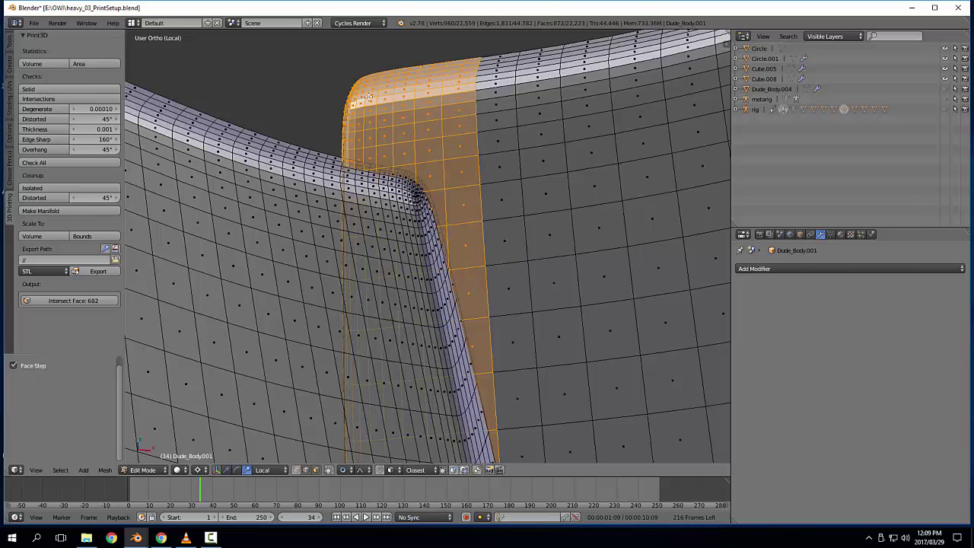
key("ctrl+KP_Subtract")
key("ctrl+KP_Subtract")
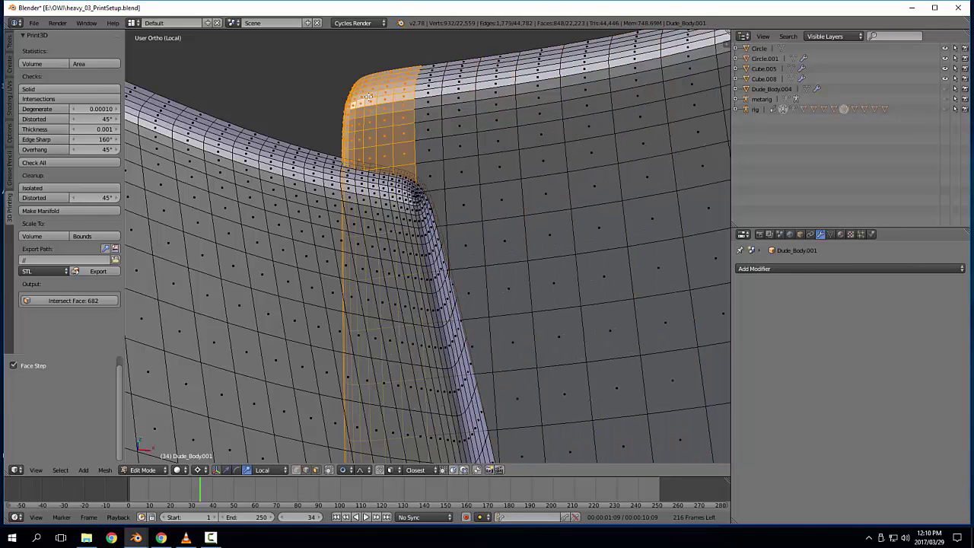
Step: Deselect the exposed faces at the upper and lower ends of the inner-flap strip using Circle Select
middle_click_drag(471, 327, 462, 129, "shift")
scroll(462, 137, "down", 2)
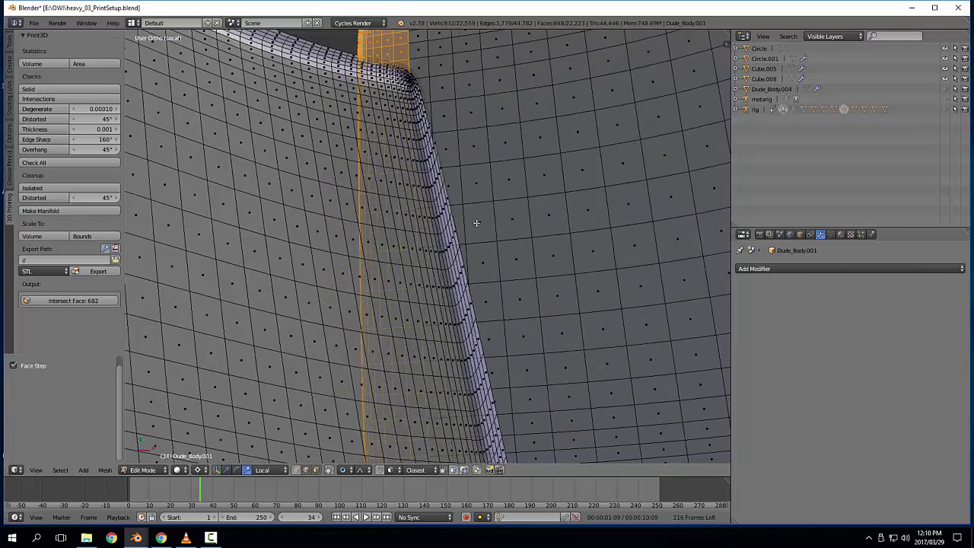
middle_click_drag(466, 294, 448, 126, "shift")
scroll(450, 137, "down", 3)
middle_click_drag(468, 307, 441, 233)
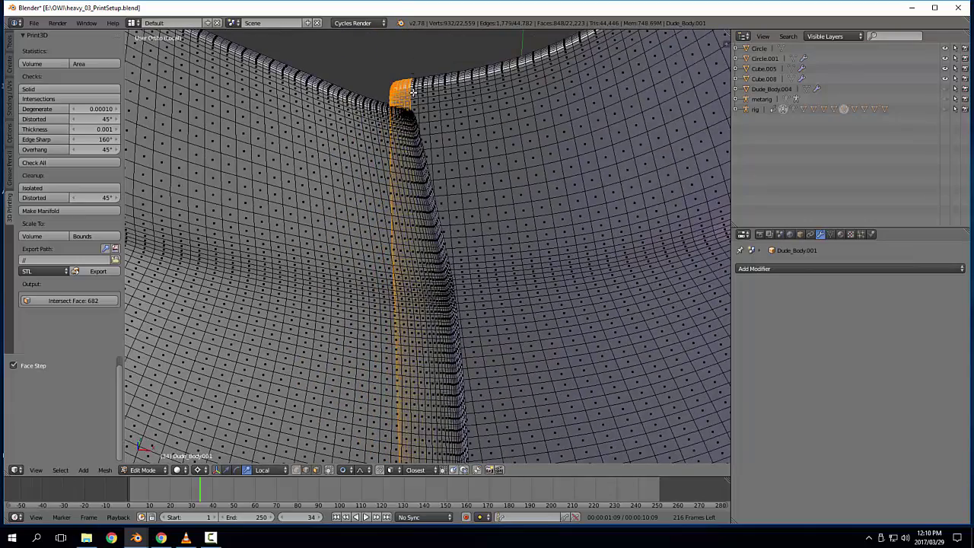
middle_click_drag(413, 91, 382, 269)
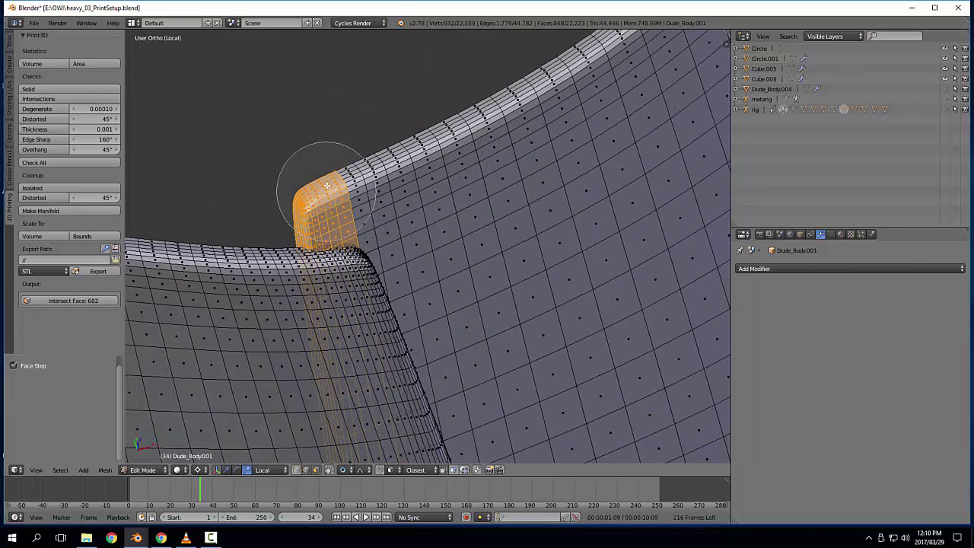
middle_click_drag(366, 200, 462, 153)
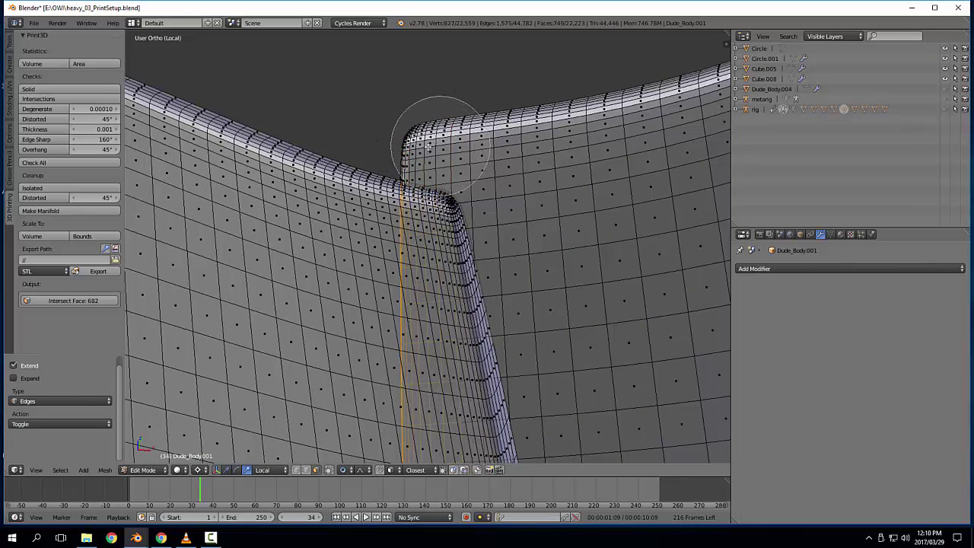
mouse_move(430, 147)
middle_mouse_down()
mouse_move(395, 154)
mouse_move(411, 169)
mouse_move(417, 227)
mouse_move(389, 260)
middle_mouse_up()
key("Escape")
key("c")
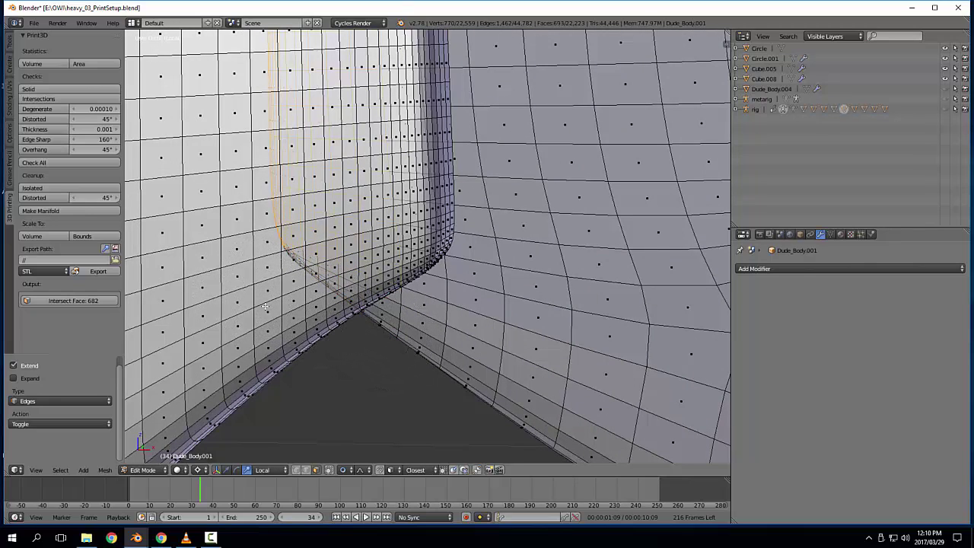
Step: Delete the selected hidden faces of the inner flap beneath the vest's front overlap
scroll(368, 328, "down", 3)
middle_click_drag(409, 322, 341, 349)
middle_click_drag(318, 270, 359, 335, "shift")
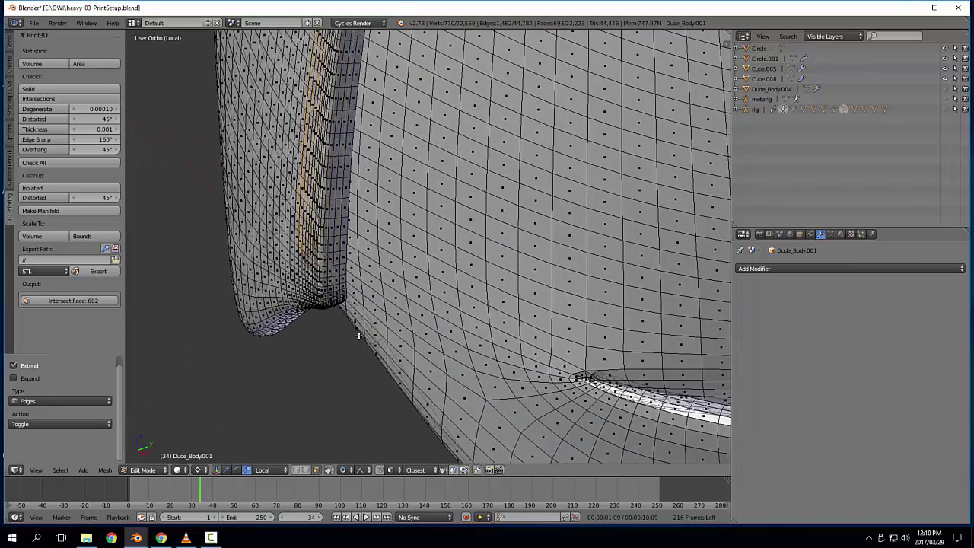
key("x")
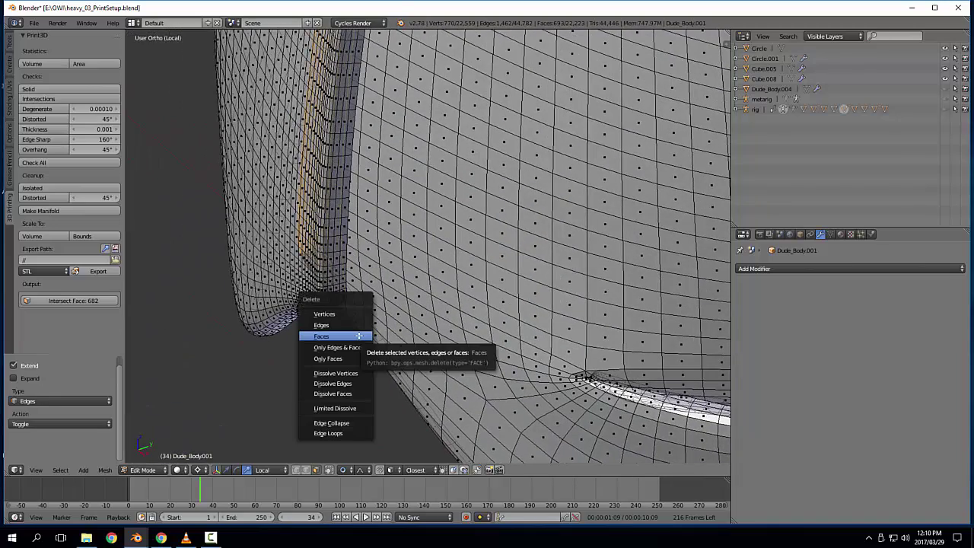
left_click(360, 339)
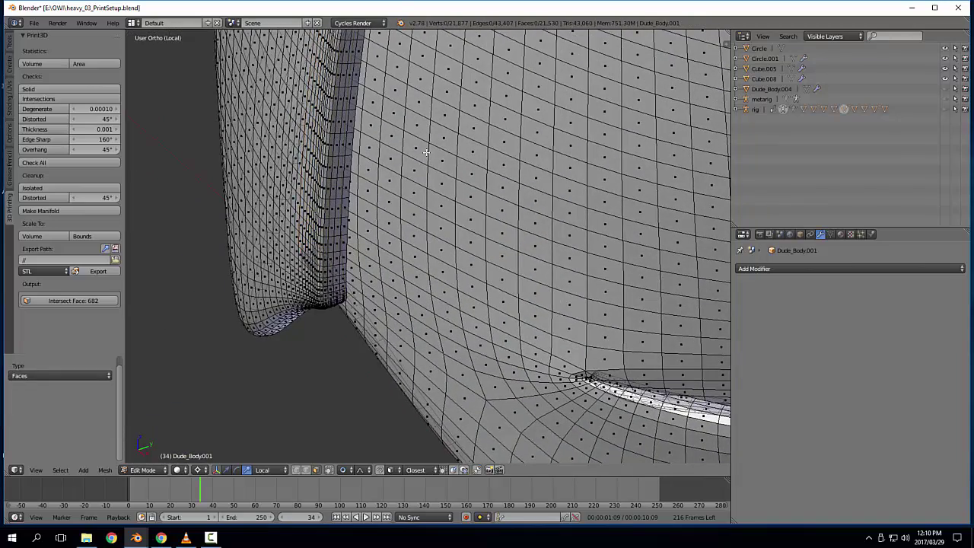
Step: Switch to edge selection and create a face across the lower end of the gap left in the vest's inner front flap
middle_click_drag(360, 339, 344, 237)
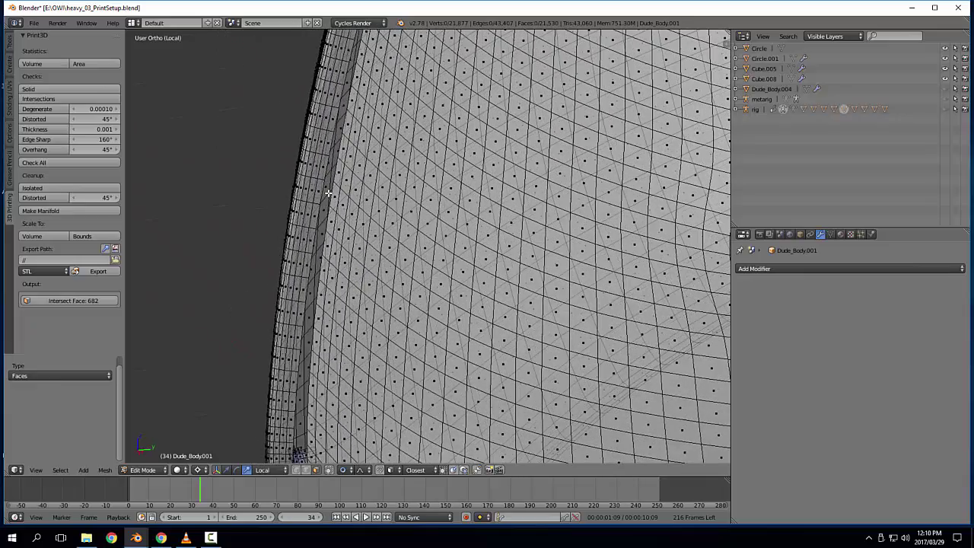
middle_click_drag(331, 204, 388, 289)
scroll(388, 289, "up", 6)
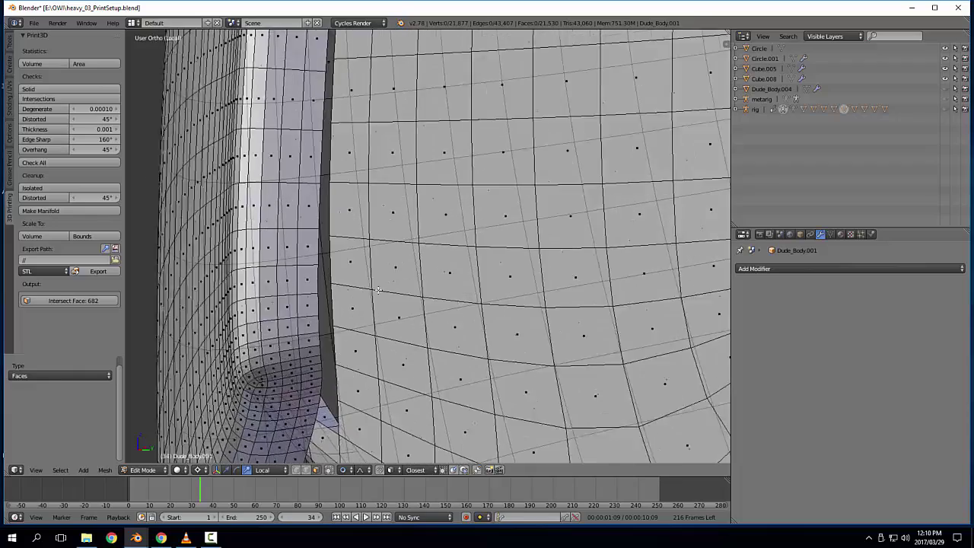
middle_click_drag(378, 252, 324, 257)
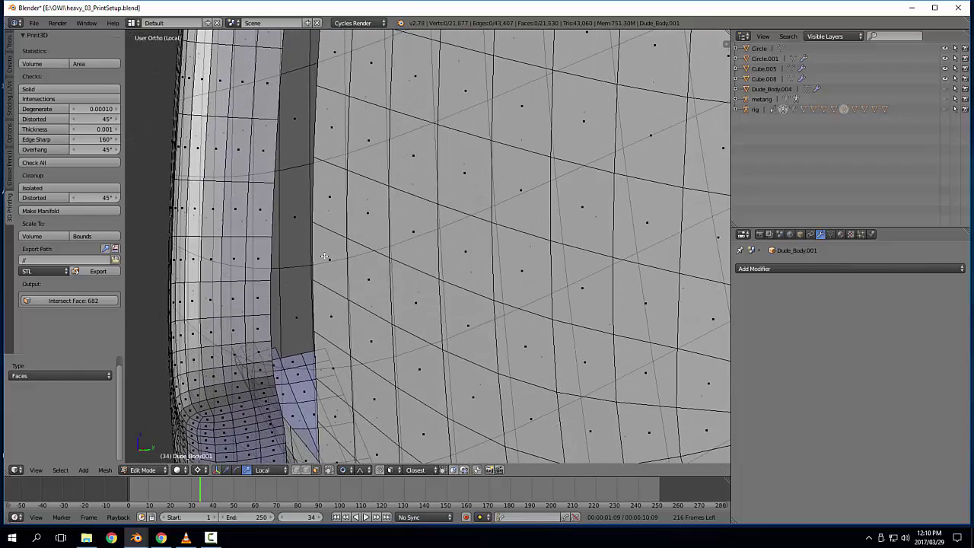
key("shift+2")
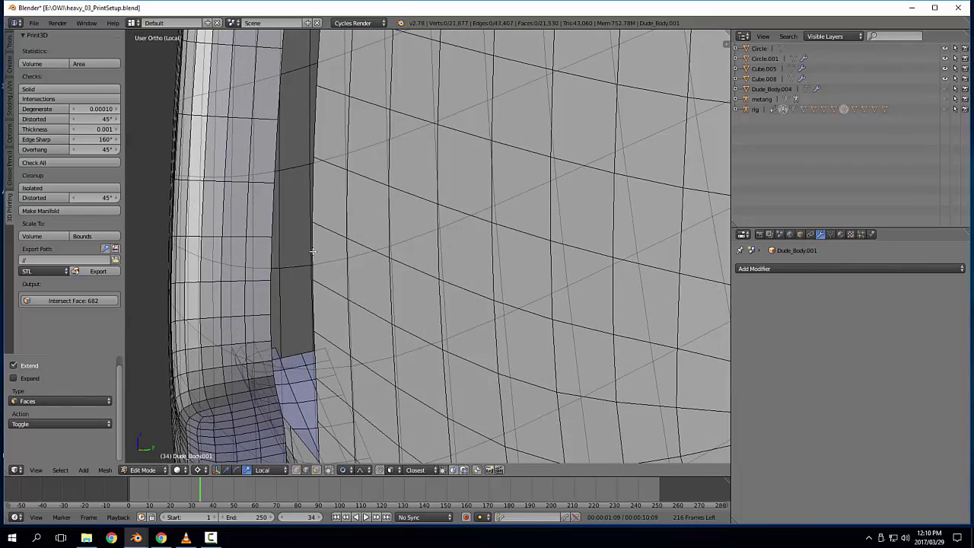
middle_click_drag(311, 309, 313, 335)
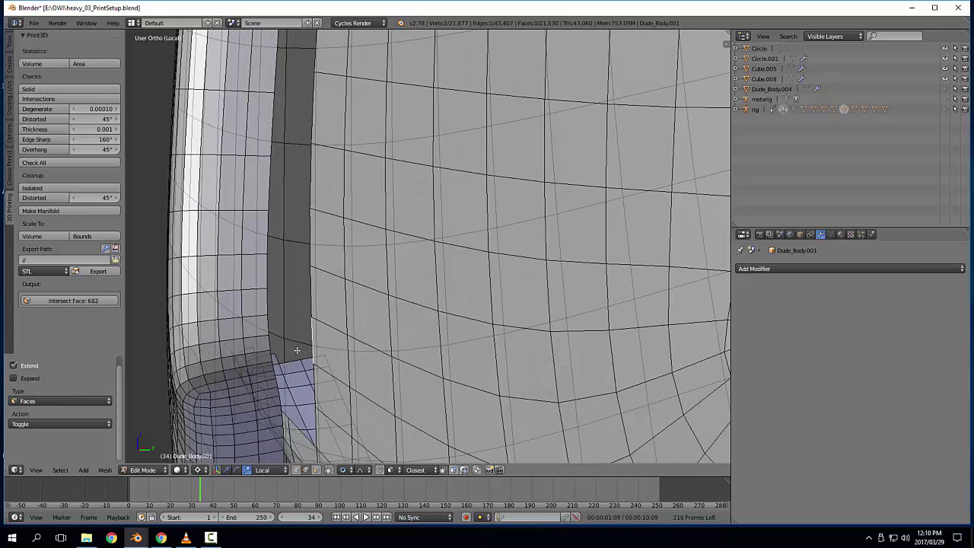
key("f")
scroll(268, 341, "down", 7)
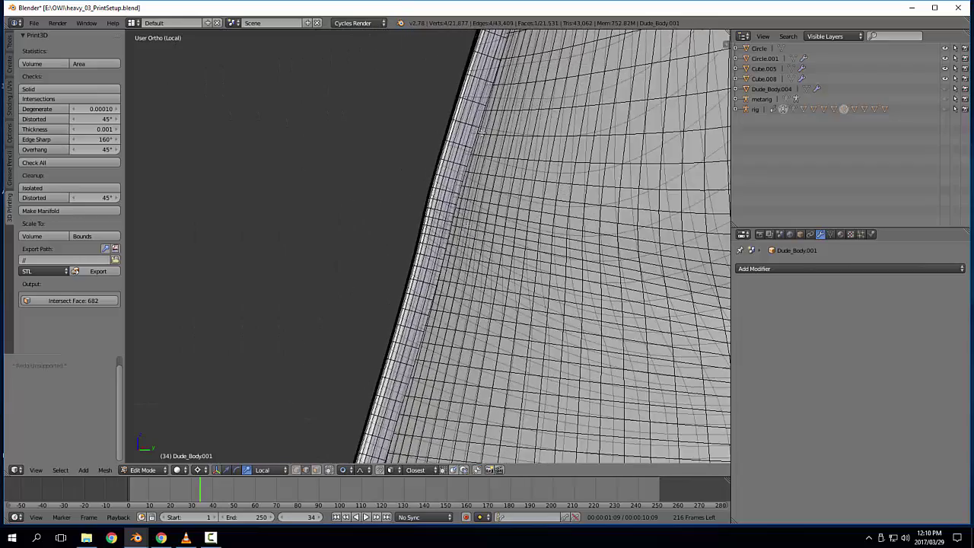
Step: Create a bridging face across the upper end of the gap beneath the vest's front overlap
middle_click_drag(427, 290, 450, 205)
scroll(468, 244, "up", 2)
middle_click_drag(369, 194, 405, 381)
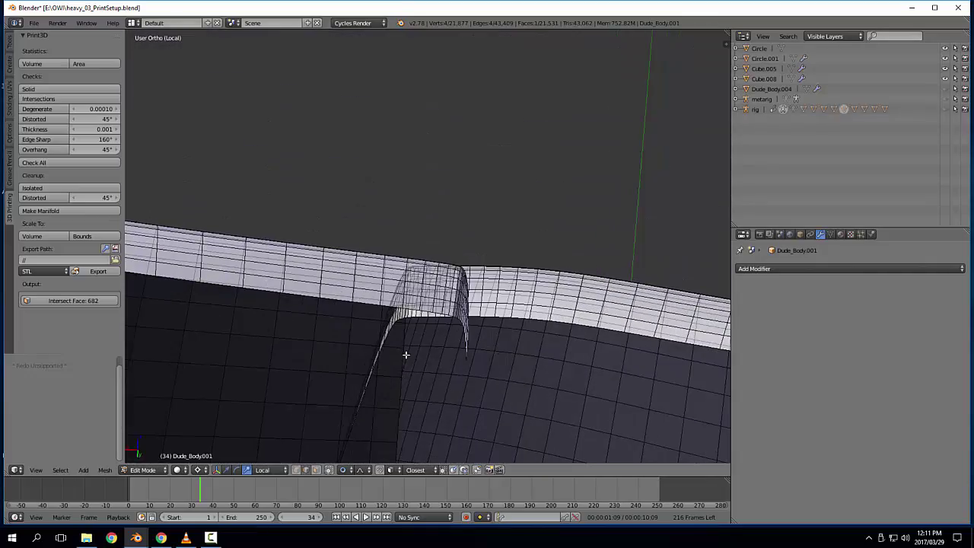
scroll(418, 355, "up", 5)
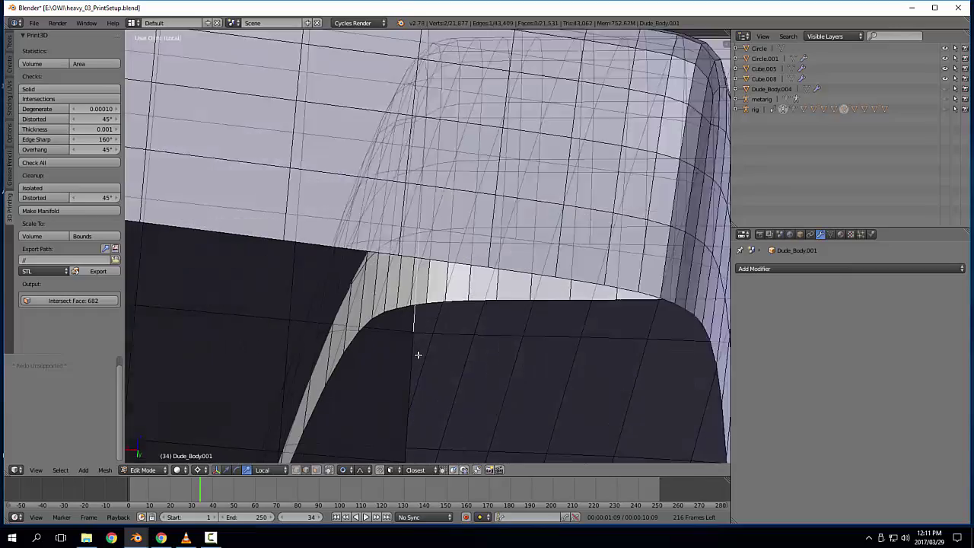
Step: Select the border of the remaining long gap beneath the front overlap and close it with Grid Fill at span 31
middle_click_drag(502, 490, 412, 226)
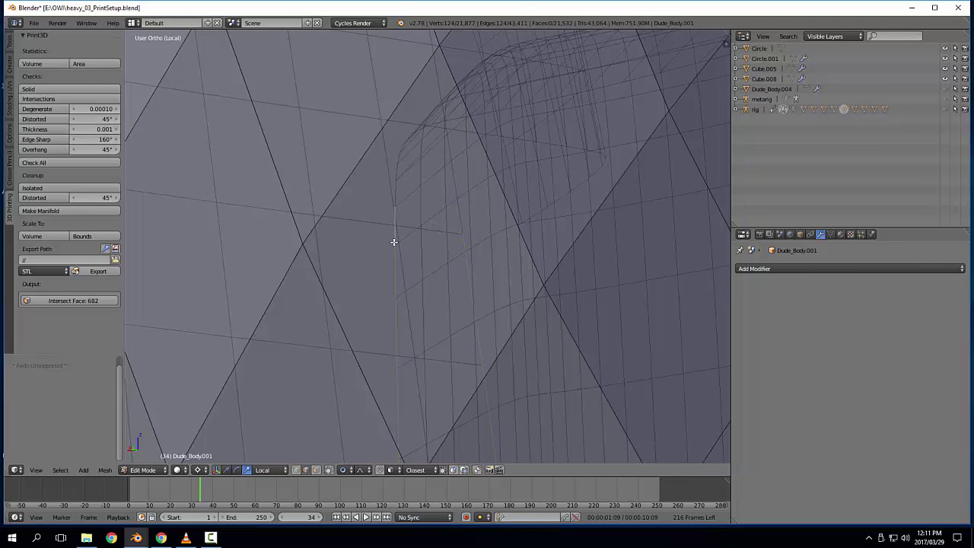
key("ctrl+f")
left_click(393, 242)
scroll(393, 242, "down", 8)
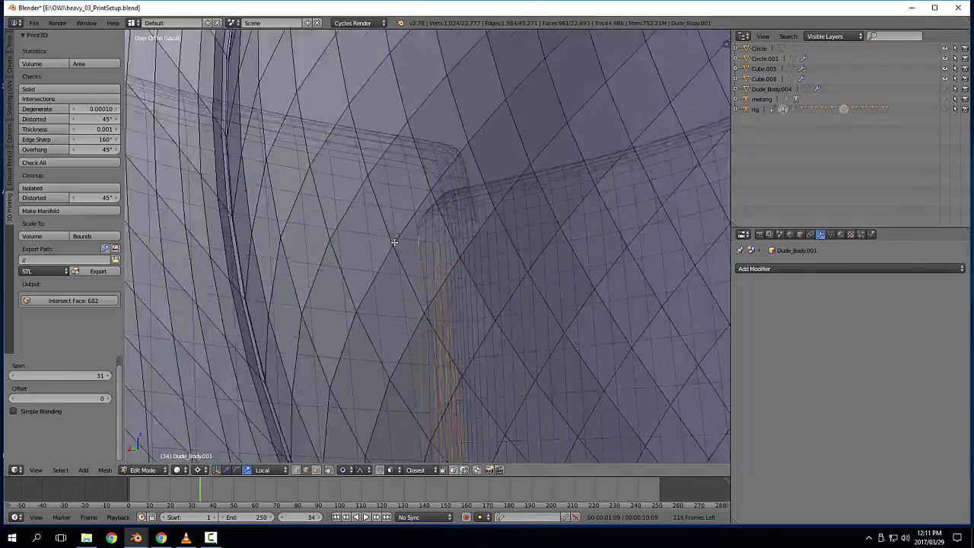
middle_click_drag(394, 242, 473, 358)
middle_click_drag(473, 396, 450, 164, "shift")
Step: Select the border loop around the vest's neck opening and close it with Grid Fill
key("Tab")
middle_click_drag(392, 341, 448, 300)
middle_click_drag(285, 211, 539, 104)
key("Tab")
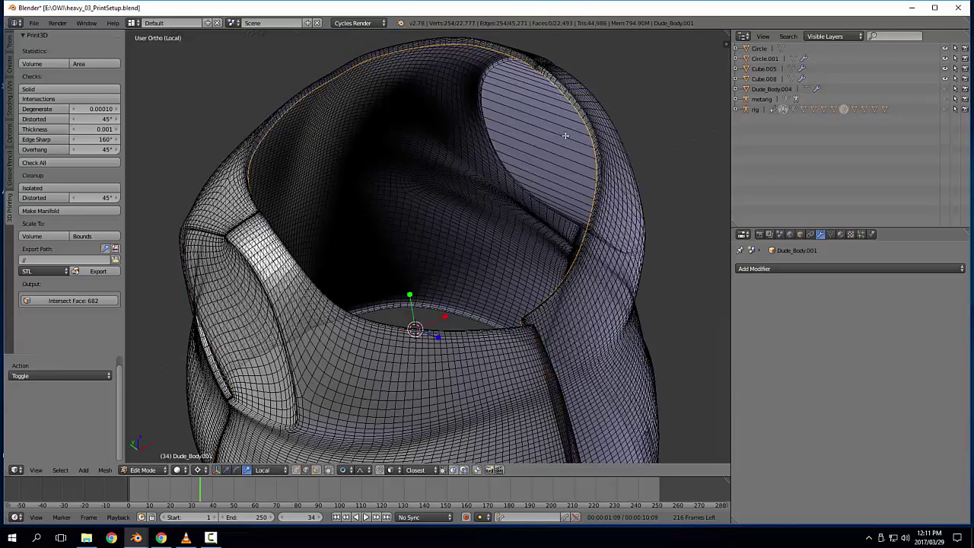
middle_click_drag(566, 135, 467, 268, "shift")
scroll(467, 268, "up", 6)
scroll(490, 203, "down", 5)
middle_click_drag(397, 234, 469, 188, "shift")
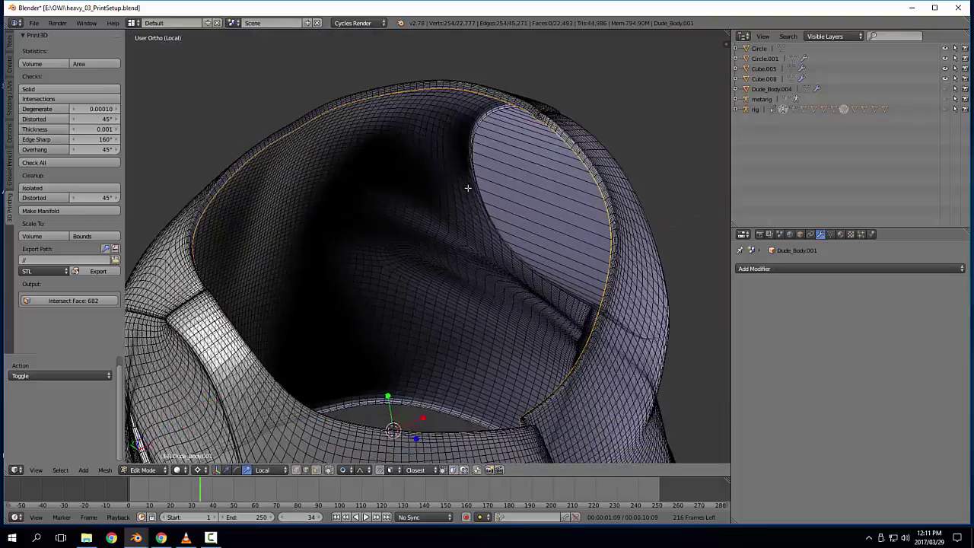
key("ctrl+f")
left_click(468, 189)
Step: Deselect the mesh, leave local view and Edit Mode, and examine how the filled vest sits on the whole character
middle_click_drag(449, 343, 502, 253)
key("a")
scroll(344, 191, "up", 3)
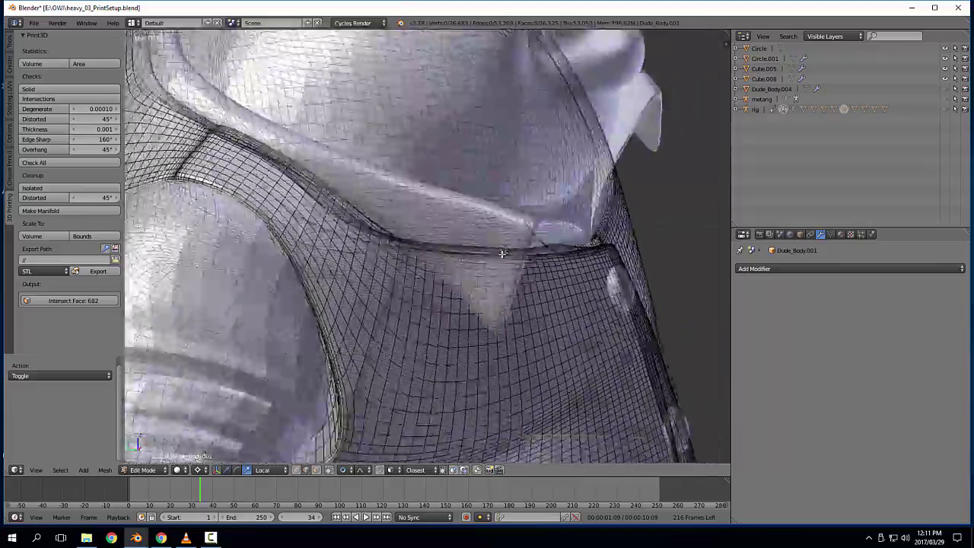
scroll(503, 254, "down", 6)
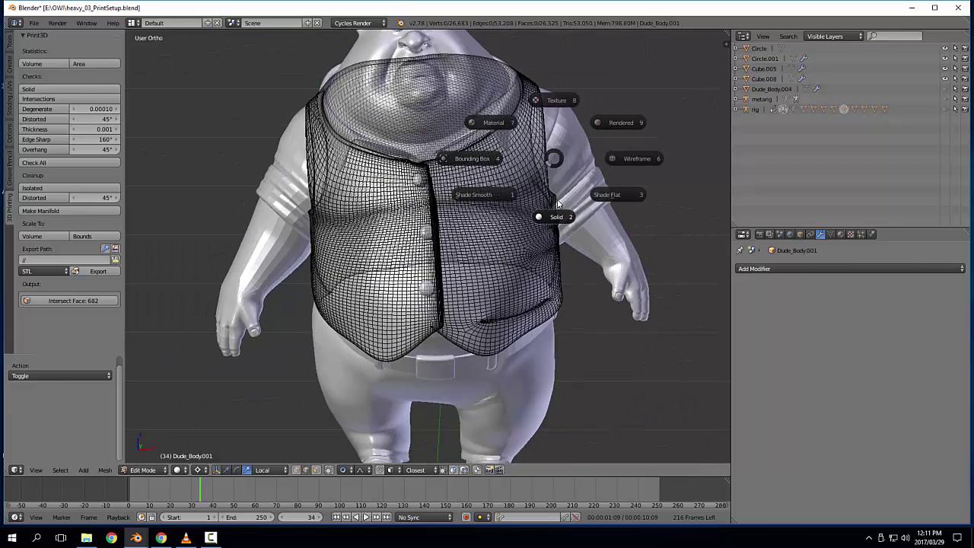
middle_click_drag(490, 158, 499, 185)
key("Tab")
scroll(368, 143, "up", 5)
middle_click_drag(363, 126, 386, 254, "shift")
right_click(386, 254)
scroll(466, 308, "down", 5)
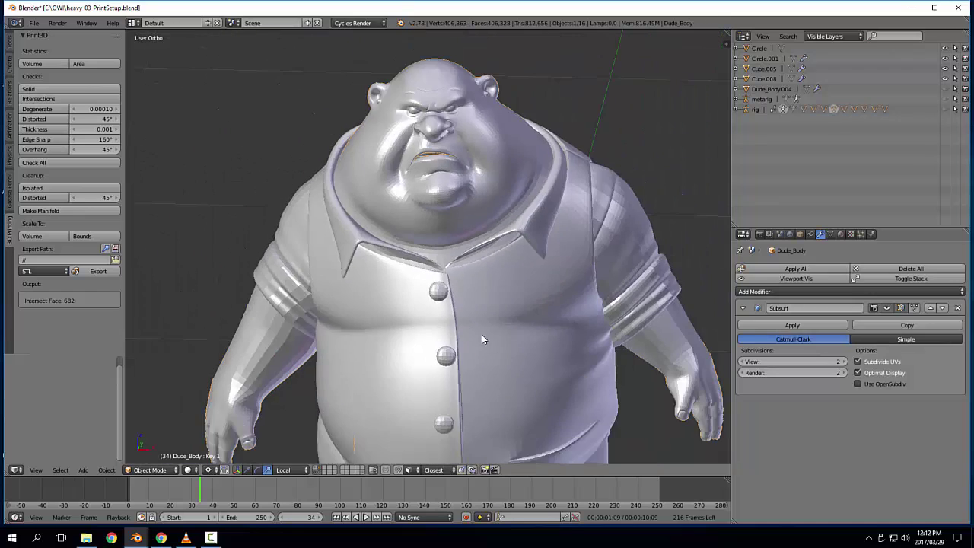
Step: Select the vest object and isolate it in local view
middle_click_drag(482, 335, 467, 182, "shift")
middle_click_drag(467, 182, 466, 161)
right_click(465, 162)
key("KP_Divide")
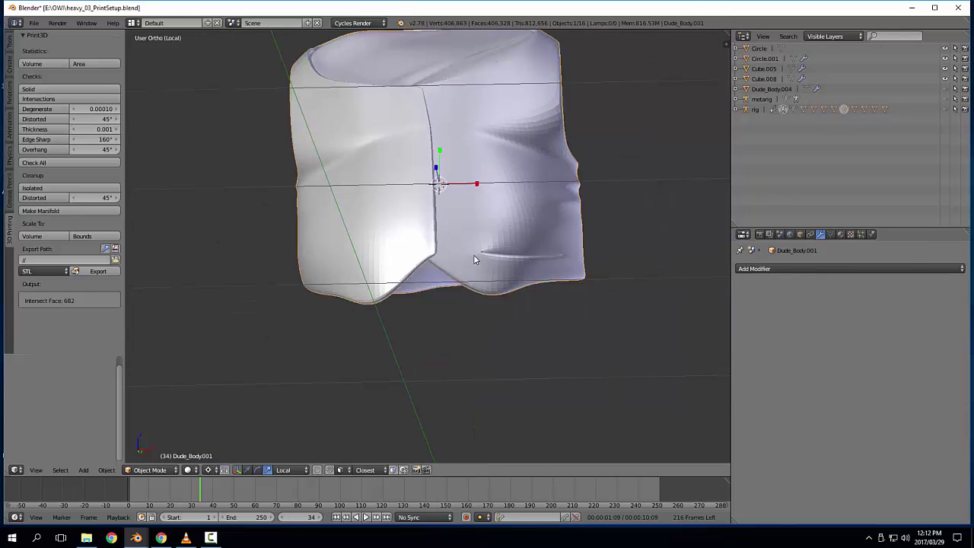
Step: Select the border loop along the vest's bottom hem in Edit Mode and try to close the opening with Grid Fill
scroll(502, 247, "up", 4)
middle_click_drag(502, 247, 481, 210)
middle_click_drag(484, 266, 501, 228, "shift")
key("Tab")
scroll(486, 303, "up", 6)
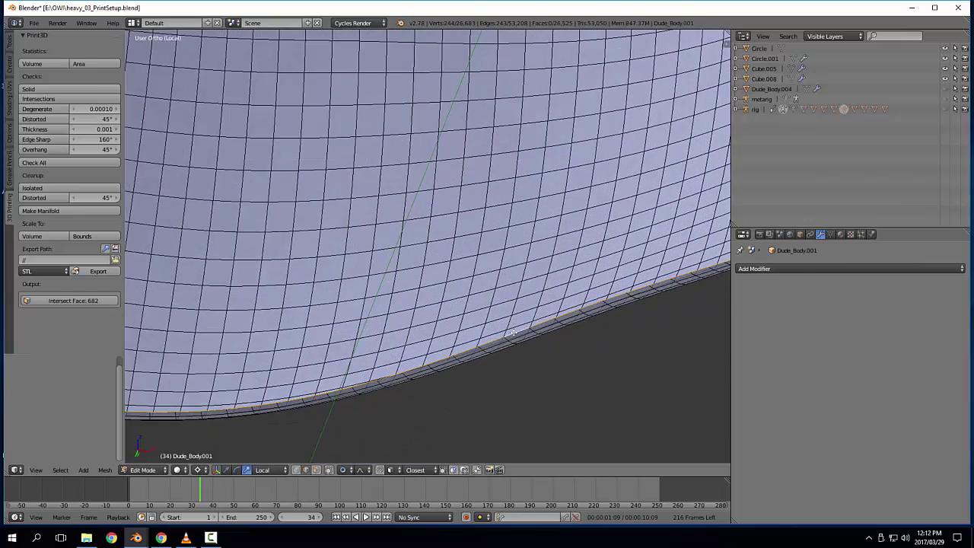
key("ctrl+f")
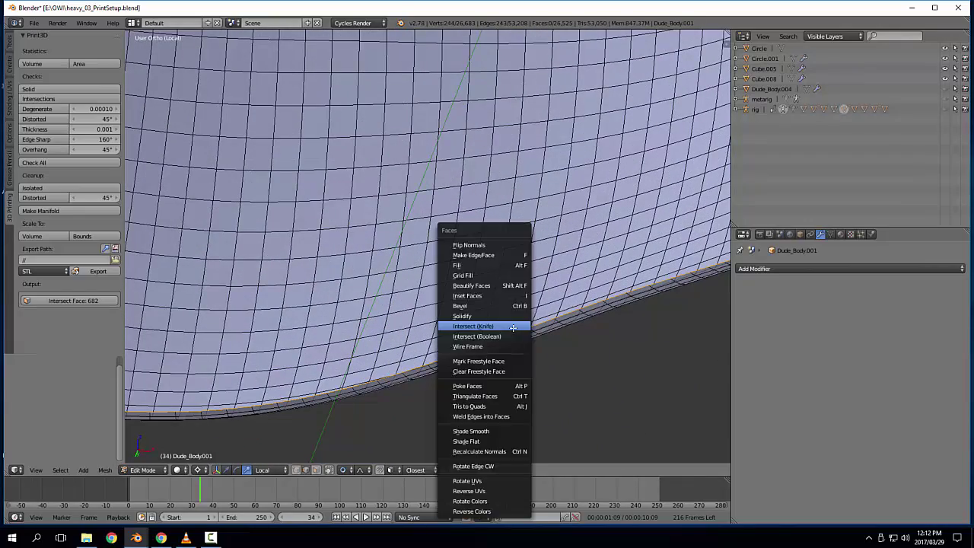
left_click(500, 277)
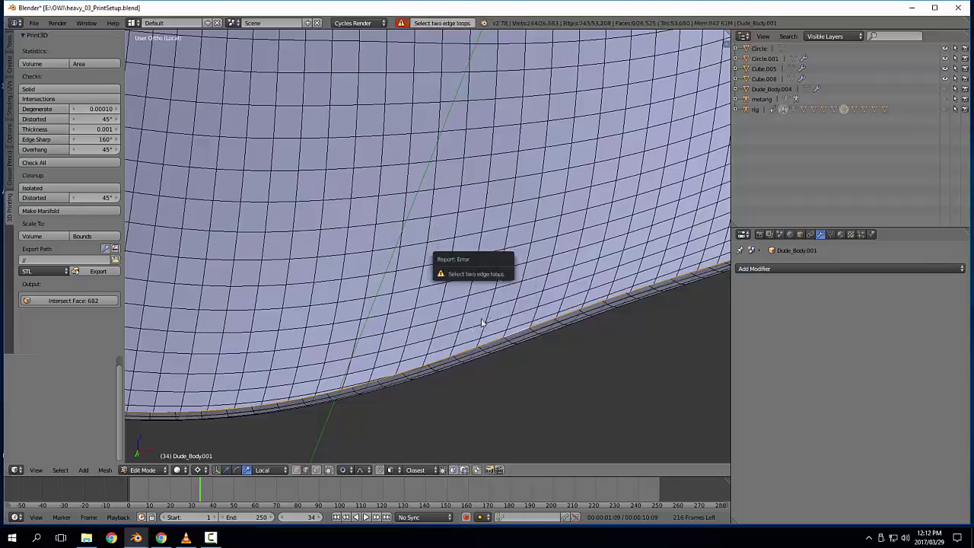
Step: Switch to face selection and Circle Select the faces at the lower end of the front overlap, where the flaps meet
scroll(474, 315, "down", 6)
middle_click_drag(472, 313, 447, 317)
middle_click_drag(448, 316, 718, 179, "shift")
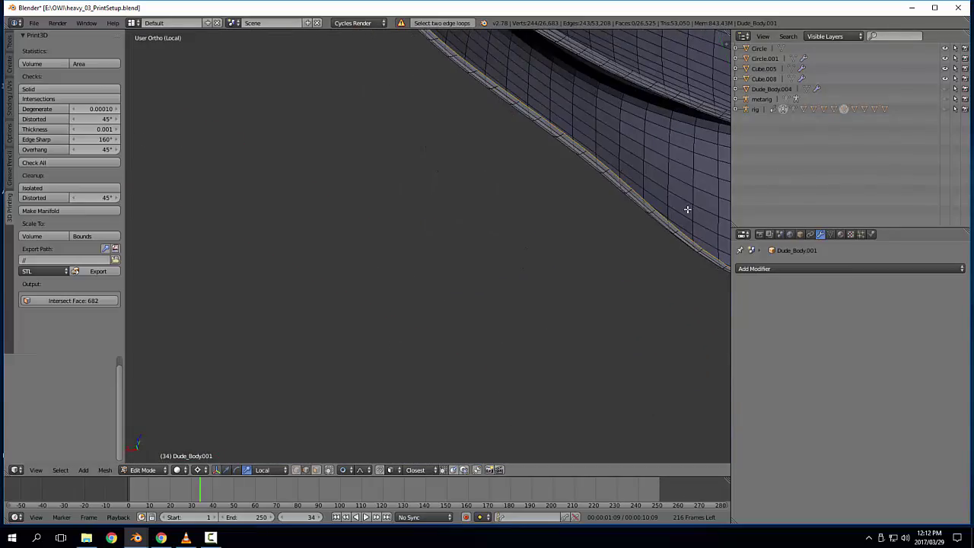
middle_click_drag(687, 210, 370, 226)
scroll(243, 218, "up", 5)
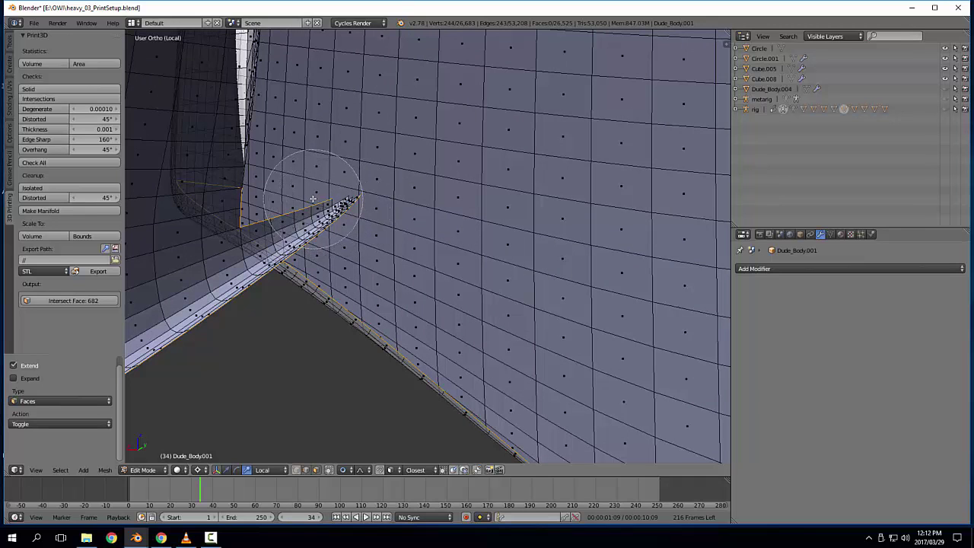
middle_click_drag(330, 216, 207, 216)
scroll(207, 217, "down", 10)
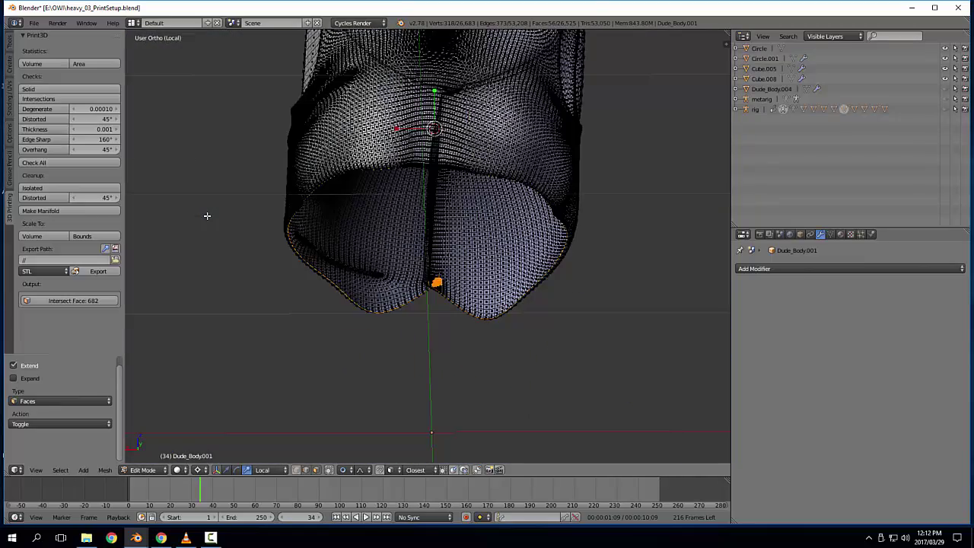
Step: Remove the surrounding vest faces from the selection, keeping the narrow strip along the hem beneath the lower overlap
scroll(443, 303, "up", 11)
middle_click_drag(443, 303, 332, 365, "shift")
left_click(394, 488)
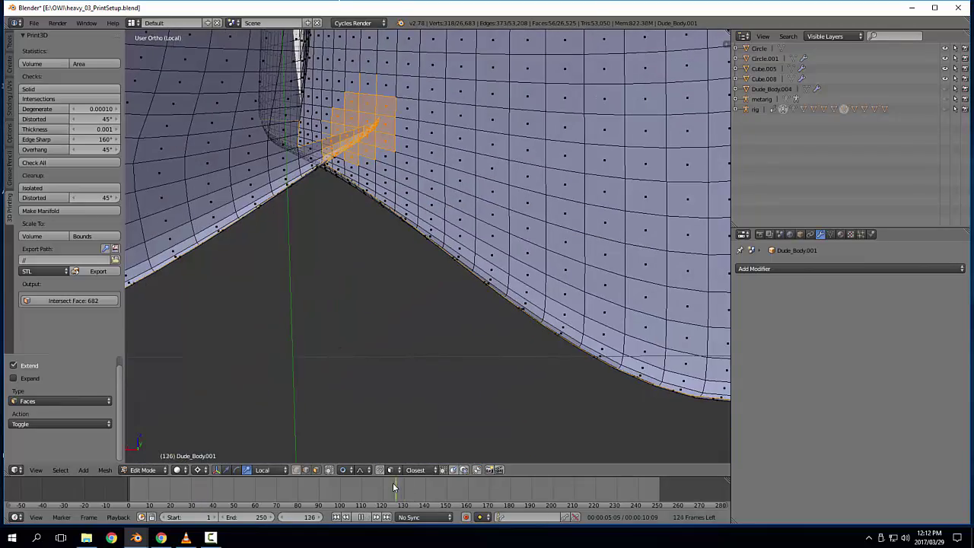
middle_click_drag(457, 204, 528, 224)
scroll(458, 207, "up", 5)
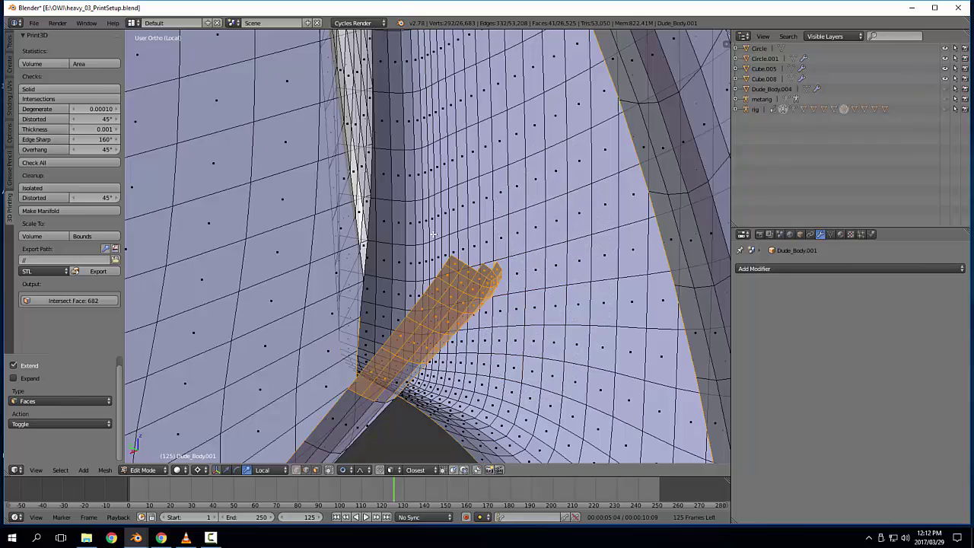
Step: Delete the selected strip of intersecting faces at the front corner of the vest's lower hem
middle_click_drag(474, 231, 569, 258)
key("KP_5")
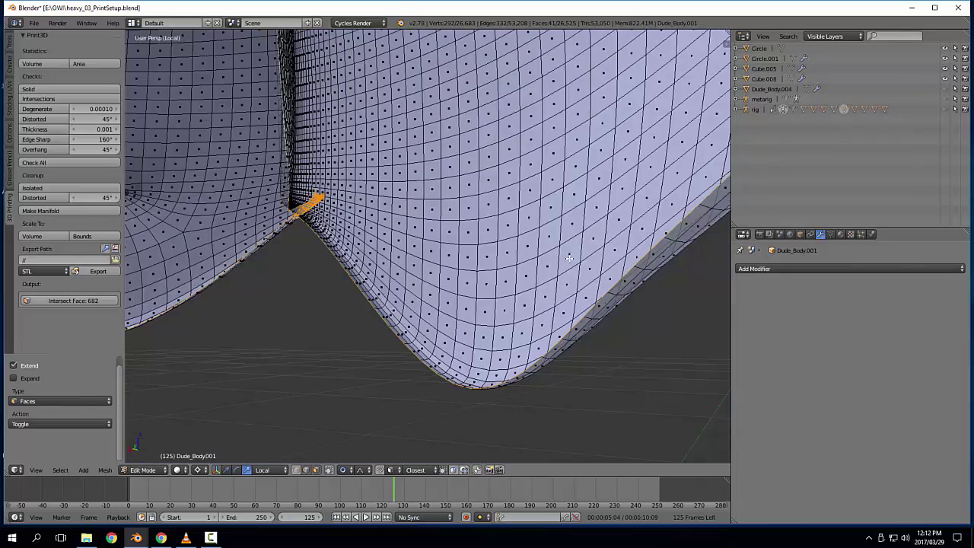
key("KP_Decimal")
scroll(569, 259, "up", 6)
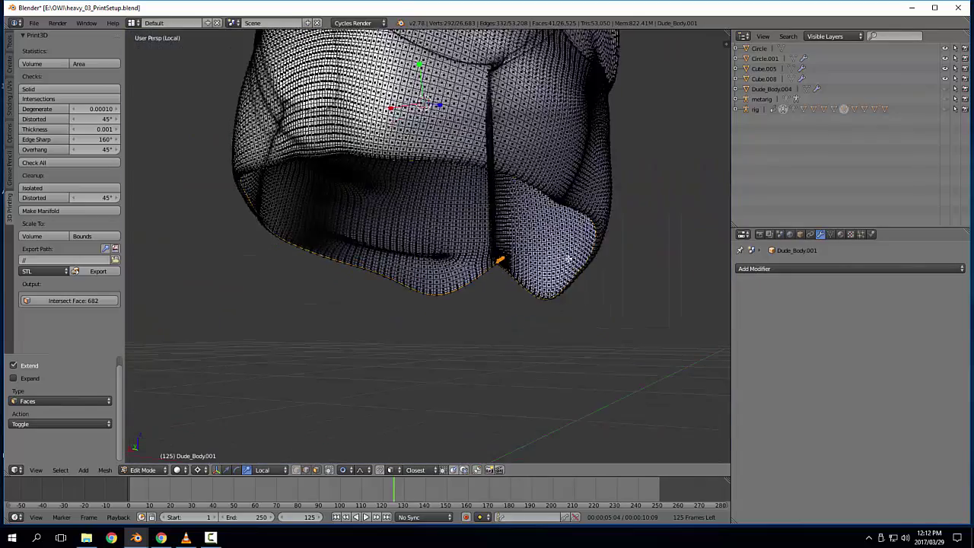
middle_click_drag(581, 273, 590, 267)
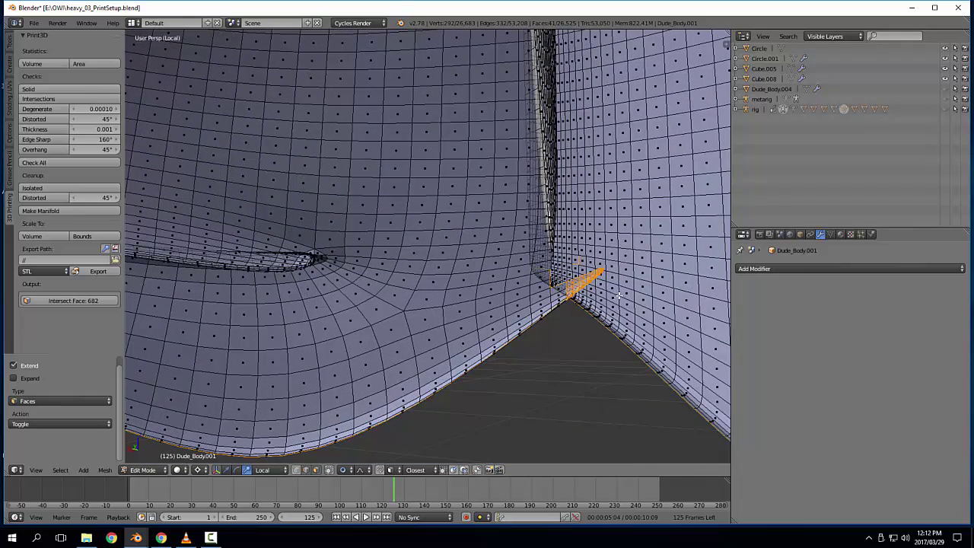
key("x")
left_click(589, 266)
key("x")
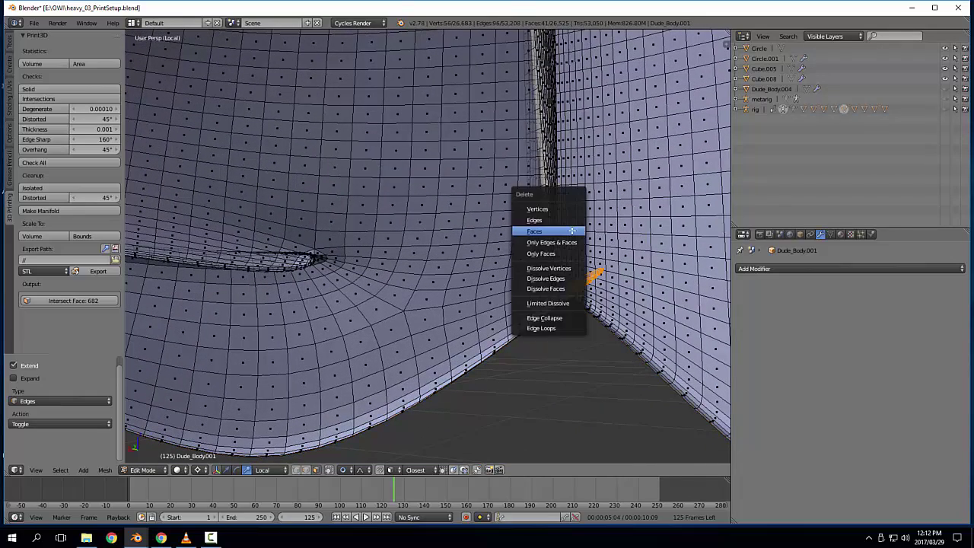
left_click(573, 232)
Step: Delete the leftover stray faces around the vest's front hem corner
middle_click_drag(572, 232, 491, 323)
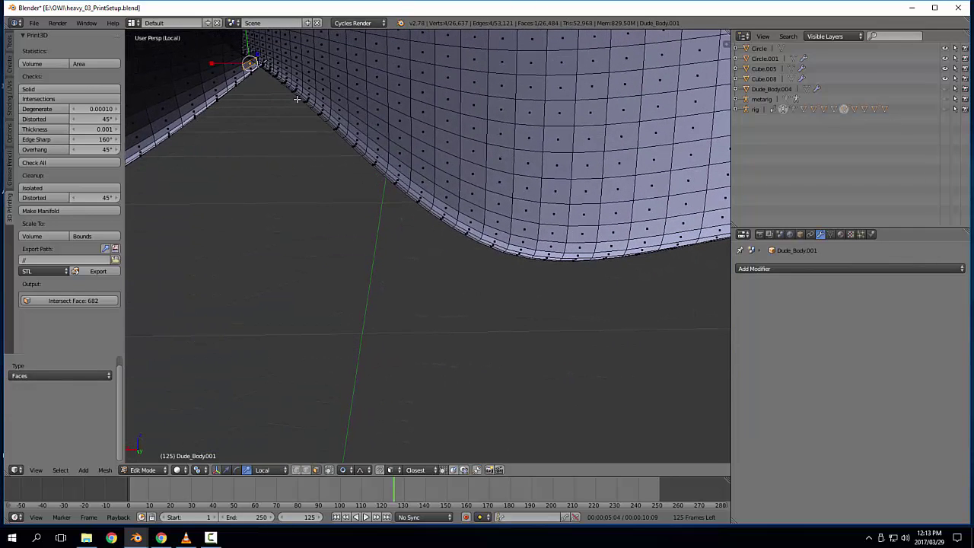
key("KP_Decimal")
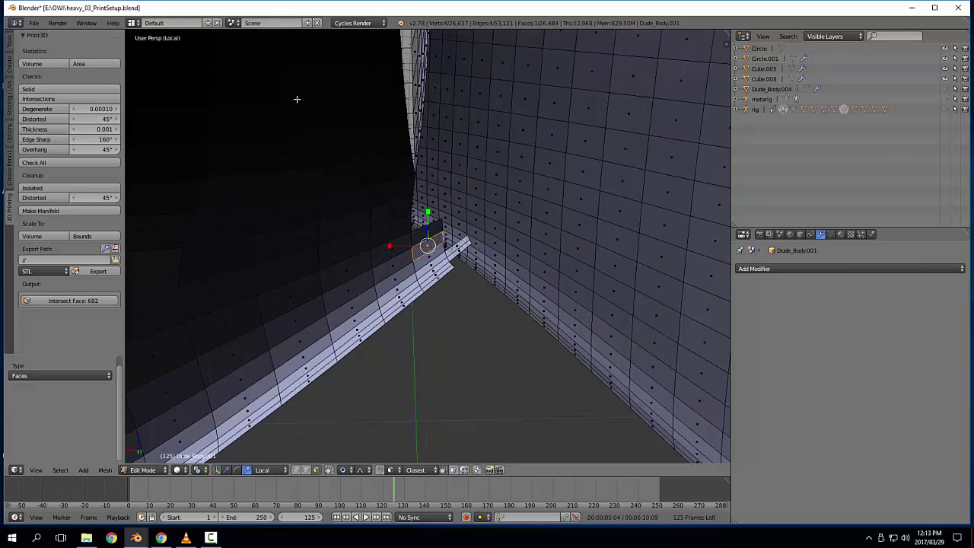
middle_click_drag(494, 332, 459, 250)
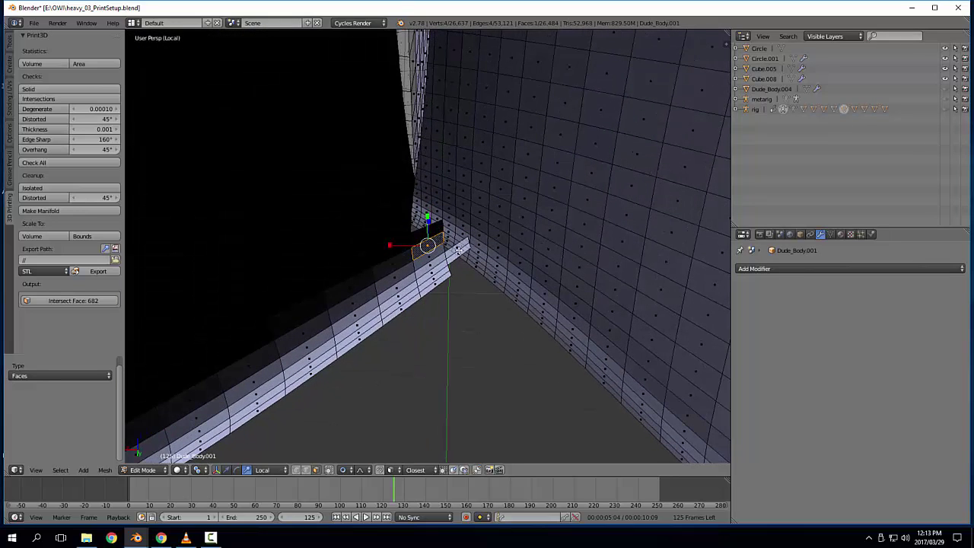
key("x")
left_click(455, 257)
key("x")
left_click(455, 252)
key("x")
left_click(455, 251)
middle_click_drag(465, 269, 426, 236)
middle_click_drag(417, 187, 529, 287)
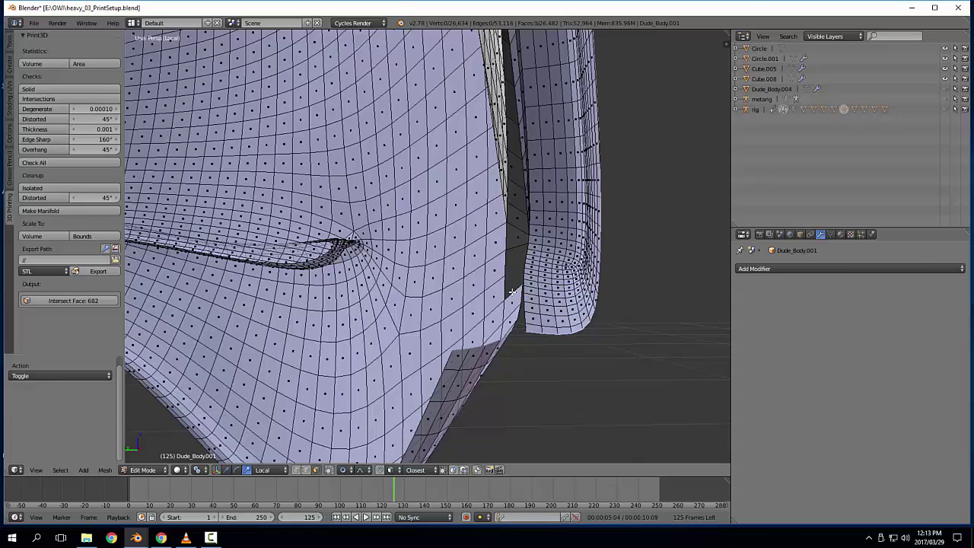
Step: Select the open boundary edges along the vest's hem and try to close them with Grid Fill
key("shift+3")
middle_click_drag(458, 314, 600, 347)
scroll(501, 327, "down", 4)
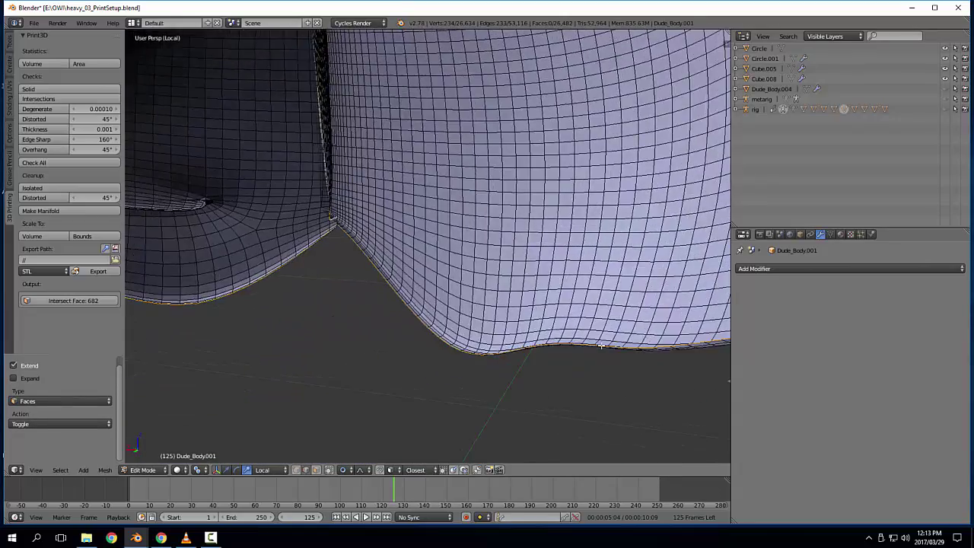
key("ctrl+f")
left_click(361, 264)
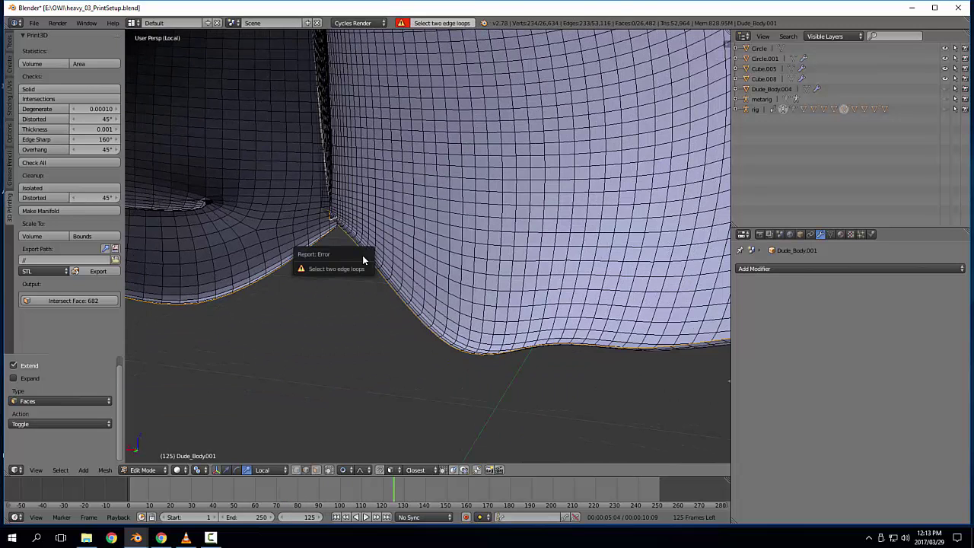
scroll(282, 225, "up", 3)
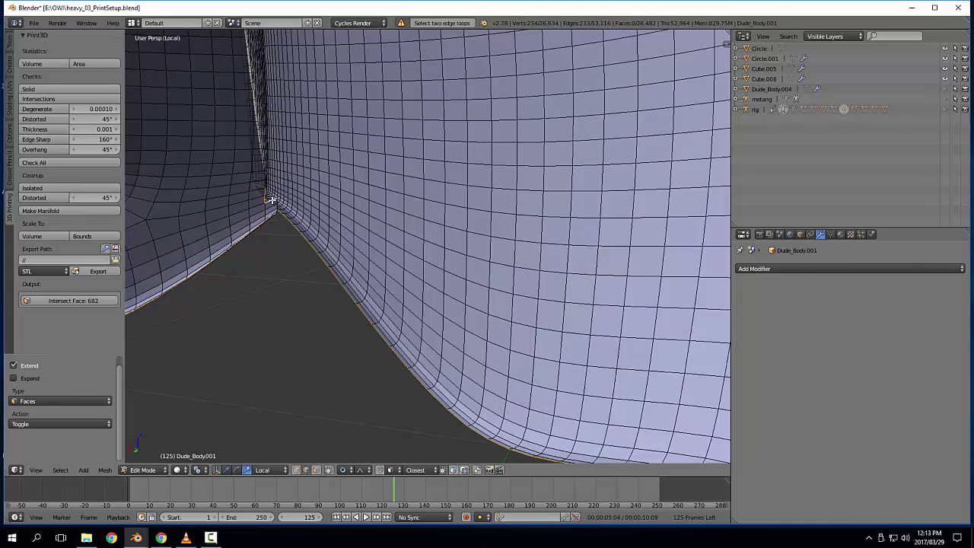
Step: Select the two facing edges across the gap at the front hem corner and bridge them with a face
right_click(271, 199)
key("KP_Decimal")
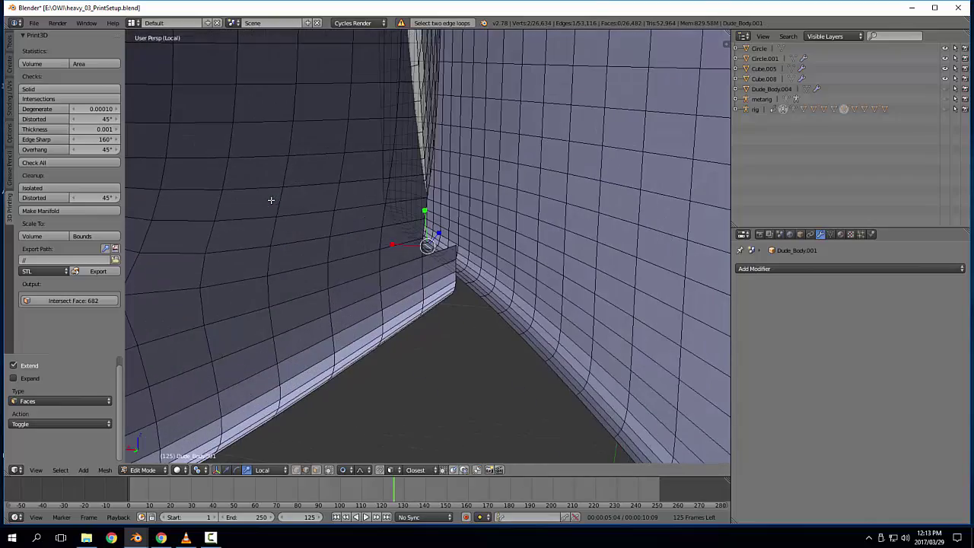
middle_click_drag(511, 207, 433, 230)
middle_click_drag(411, 266, 454, 310)
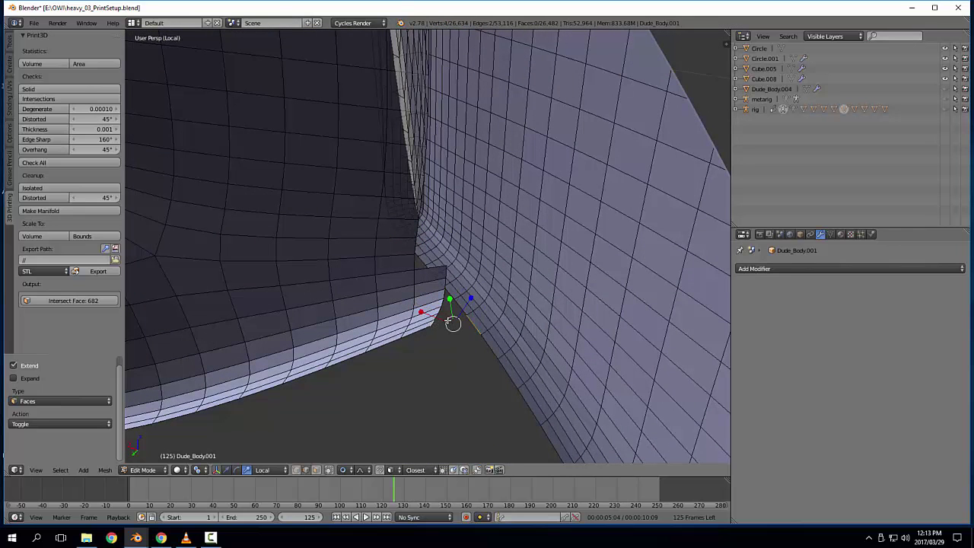
key("f")
Step: Select the hem's boundary edge loop, try Grid Fill, and close the vest's bottom opening with a single face
right_click(487, 347, "alt")
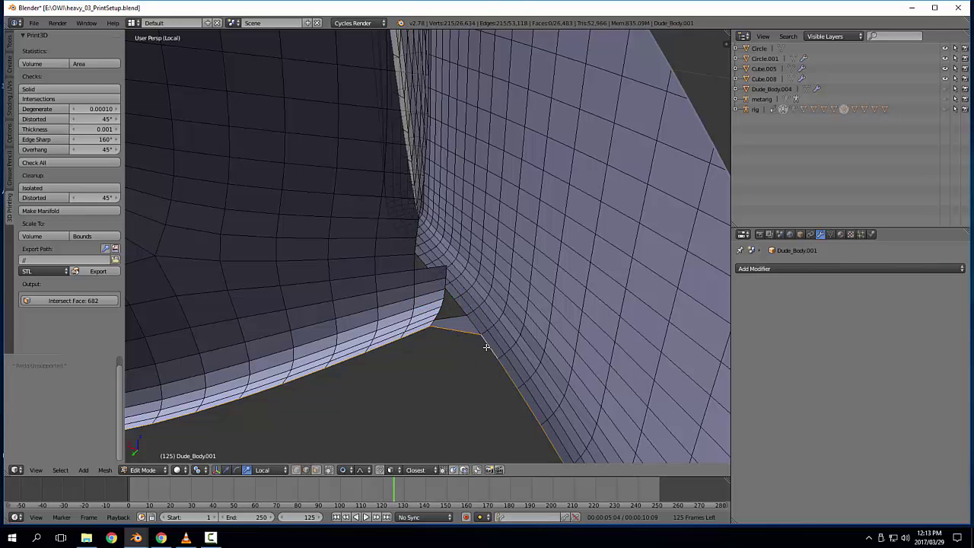
key("ctrl+f")
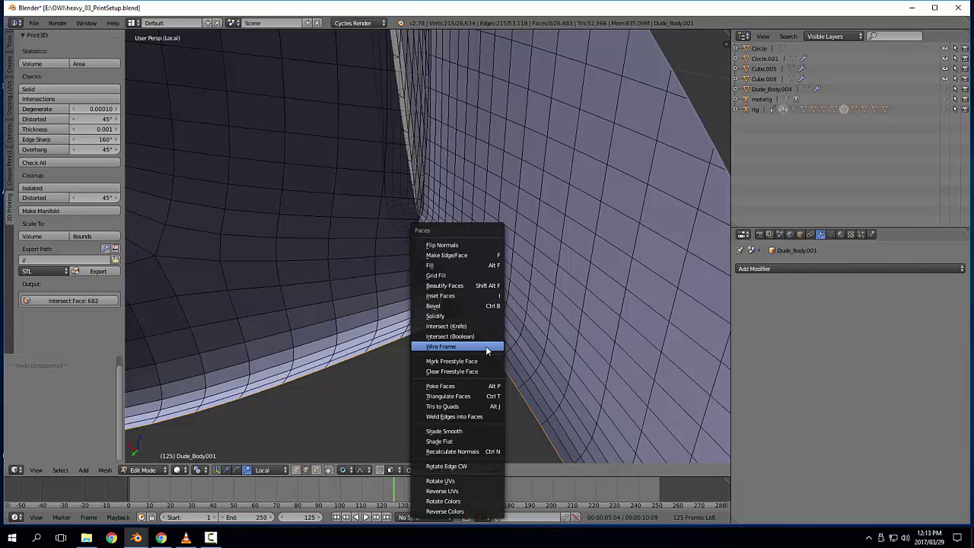
left_click(472, 276)
middle_click_drag(509, 305, 443, 250)
middle_click_drag(347, 331, 435, 328, "shift")
key("f")
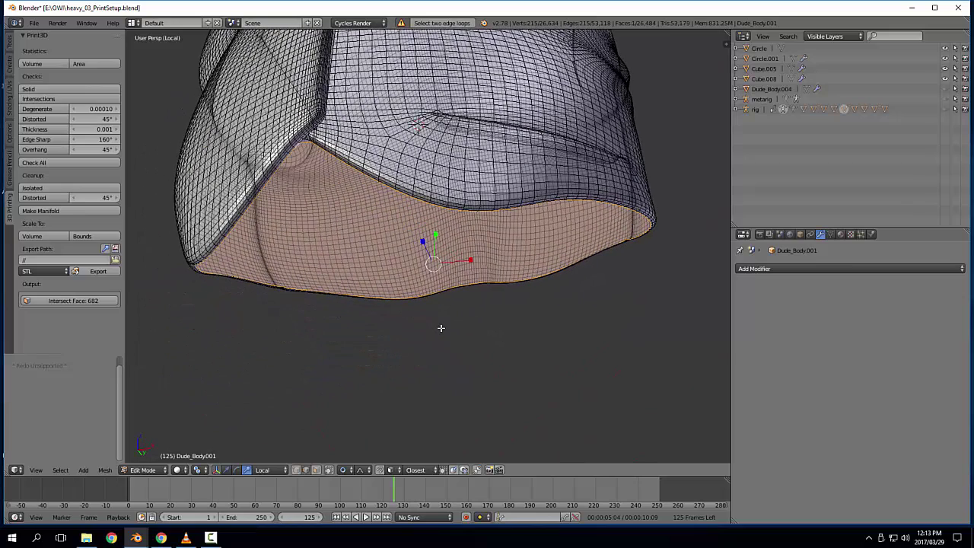
Step: Triangulate the large face that caps the vest's bottom opening
key("ctrl+f")
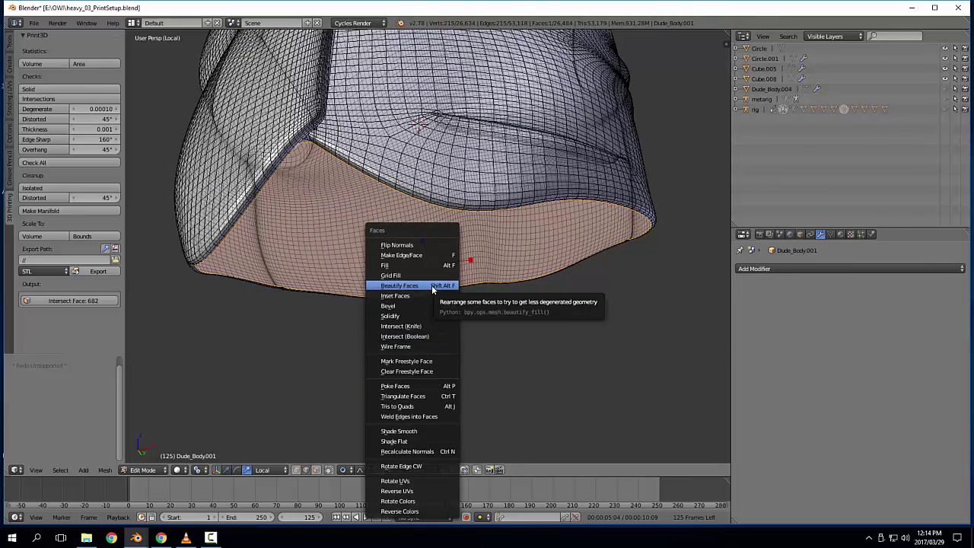
key("ctrl+f")
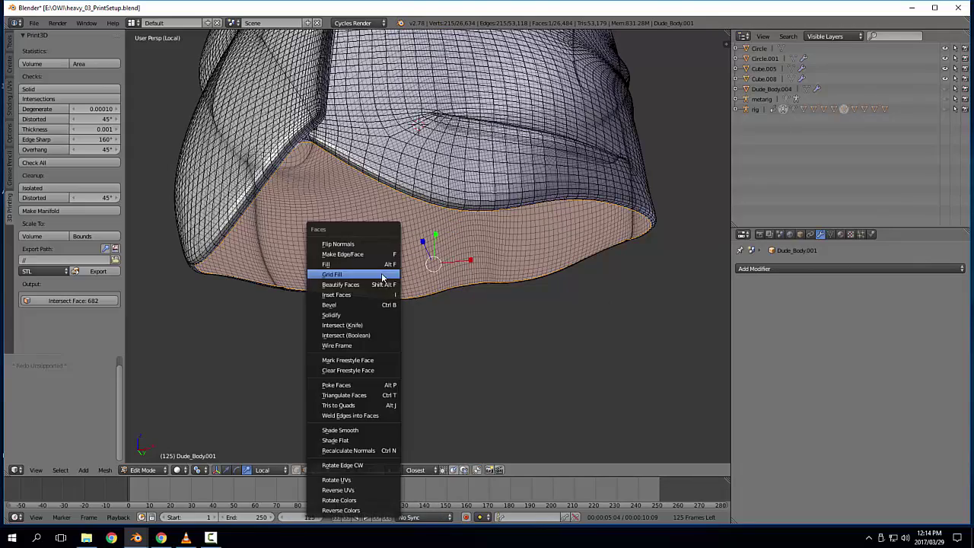
left_click(371, 392)
middle_click_drag(375, 385, 431, 294)
scroll(430, 294, "down", 3)
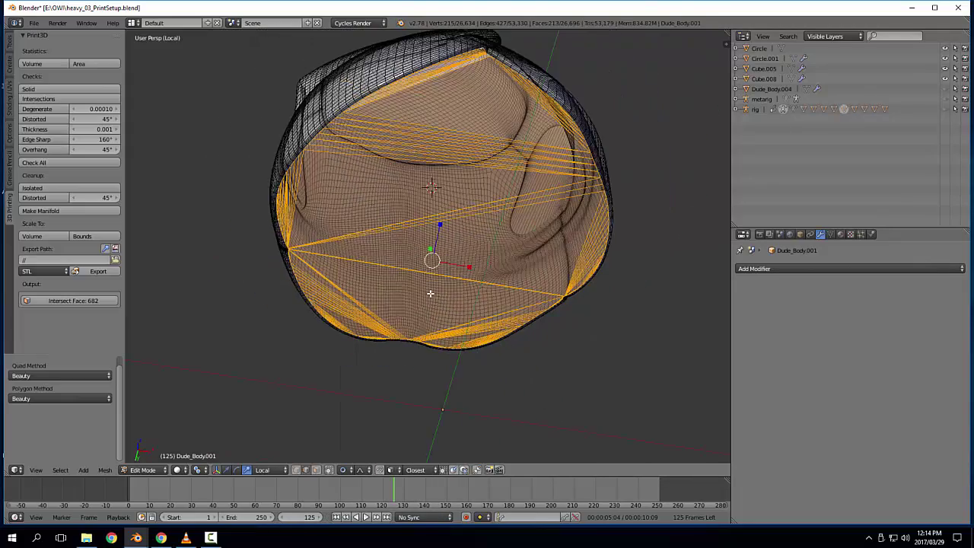
Step: Inspect the capped front hem corner in Object Mode for remaining holes
key("Tab")
middle_click_drag(421, 249, 251, 258)
scroll(251, 257, "up", 4)
middle_click_drag(252, 257, 509, 278, "shift")
scroll(532, 310, "up", 2)
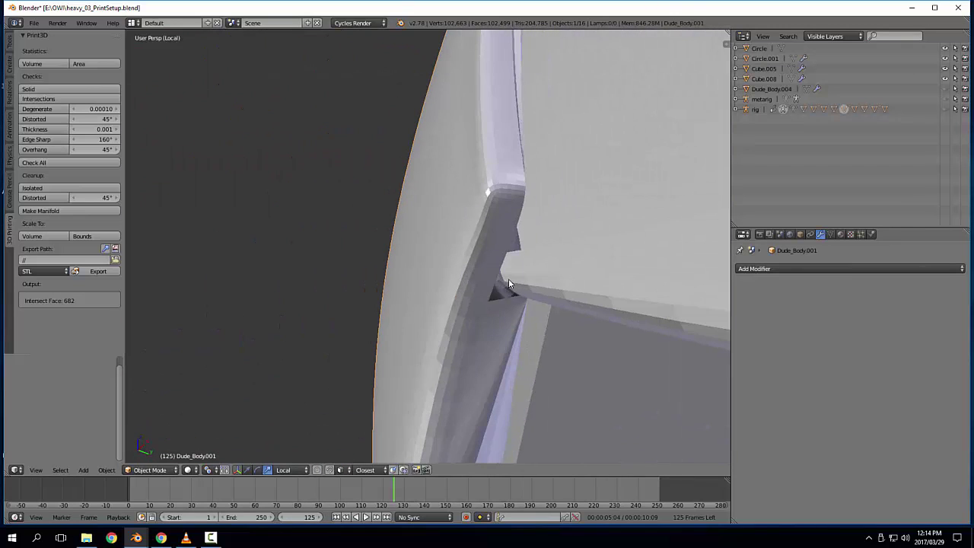
Step: Try to select the edge loop around the small hole at the hem corner in Edit Mode, and clear the selection
key("Tab")
right_click(505, 300, "alt")
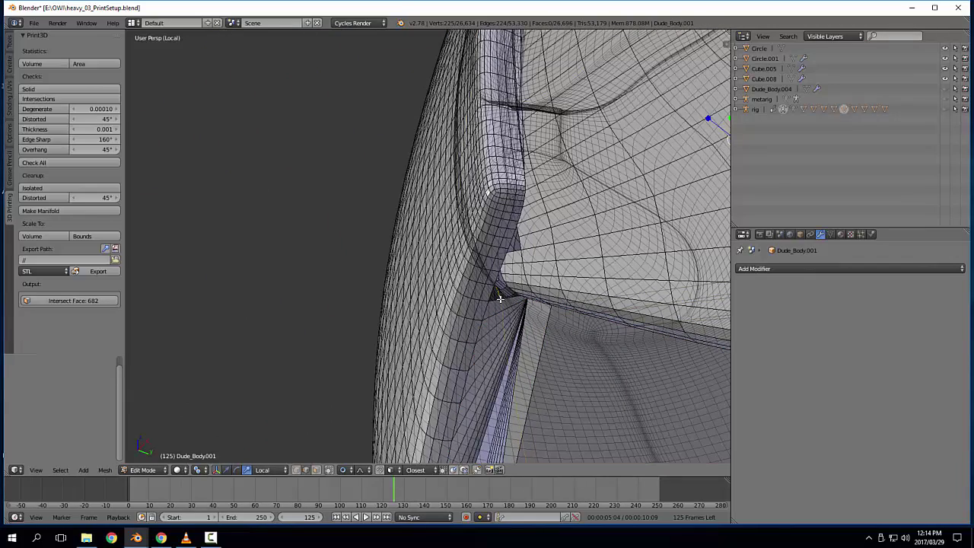
right_click(500, 299, "alt")
right_click(498, 300, "alt")
right_click(498, 300, "alt")
right_click(497, 301, "alt")
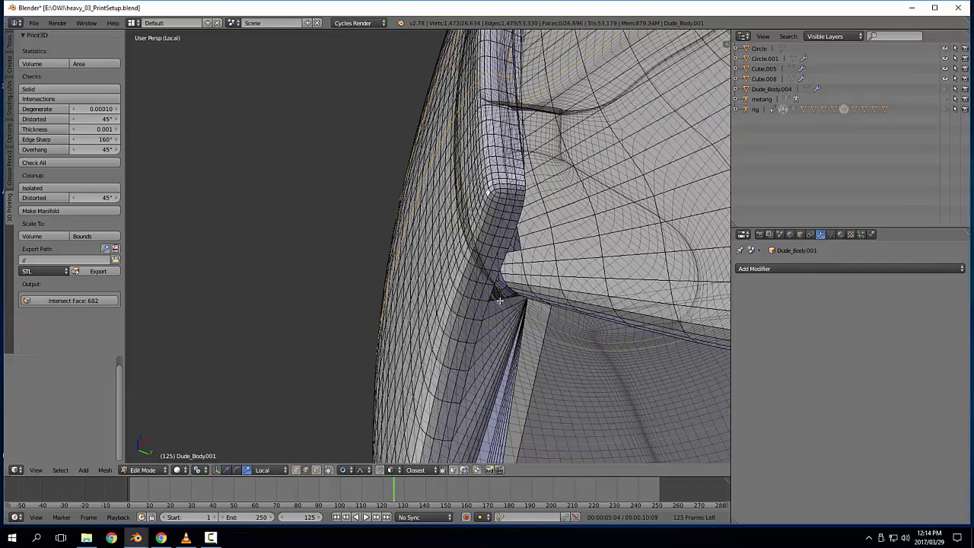
right_click(500, 301, "alt")
scroll(500, 301, "up", 2)
middle_click_drag(500, 300, 442, 261, "shift")
scroll(441, 261, "down", 2)
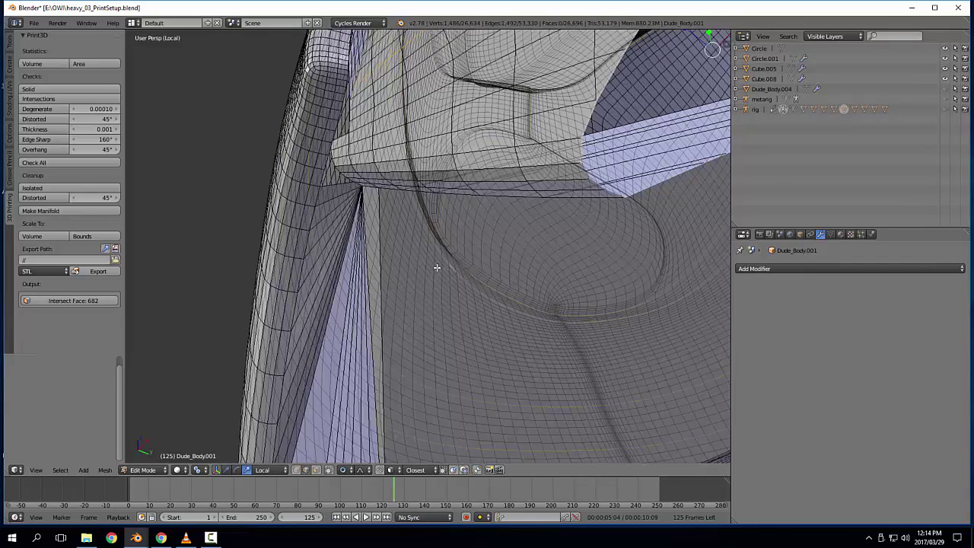
key("a")
Step: Select the edges around the remaining hole at the hem corner, fill it with a face and triangulate that face
middle_click_drag(313, 70, 524, 192)
scroll(444, 208, "up", 6)
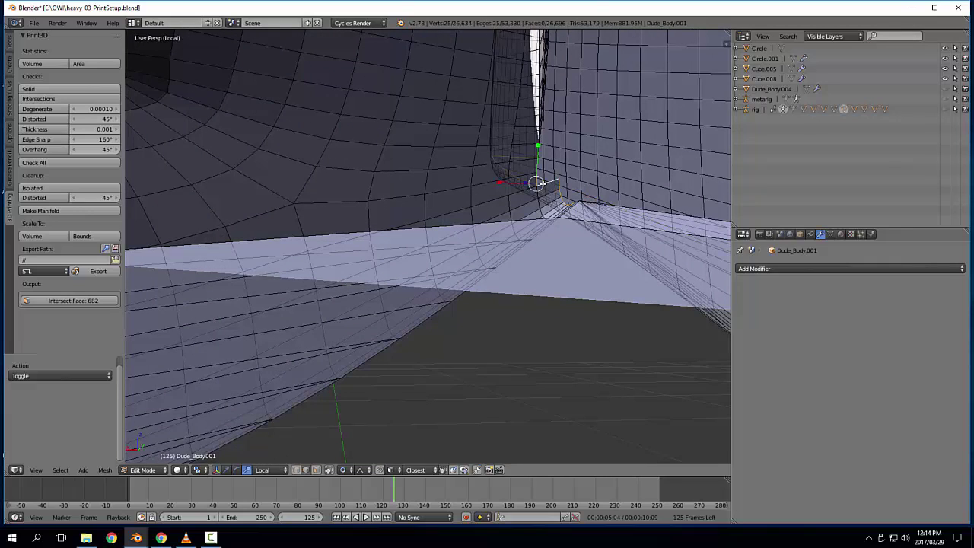
key("ctrl+f")
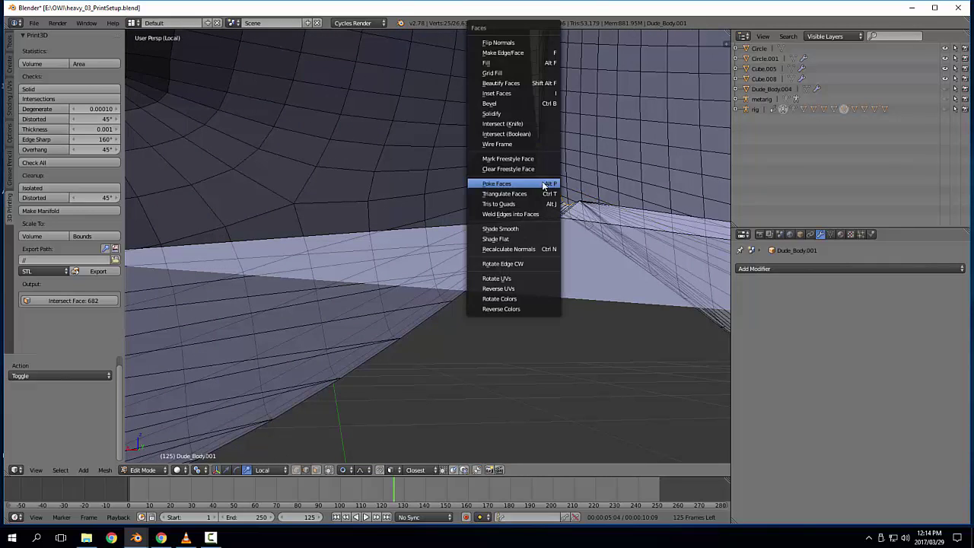
left_click(525, 72)
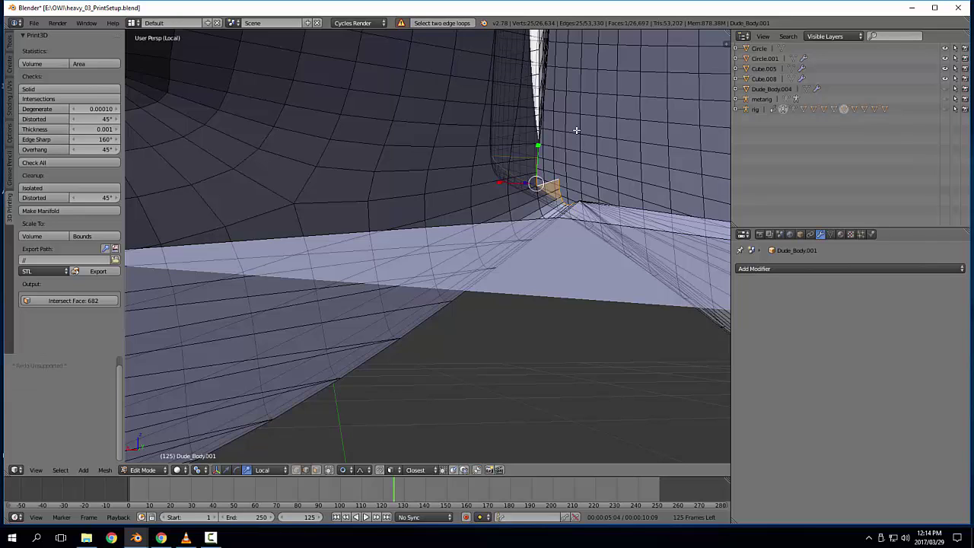
key("ctrl+t")
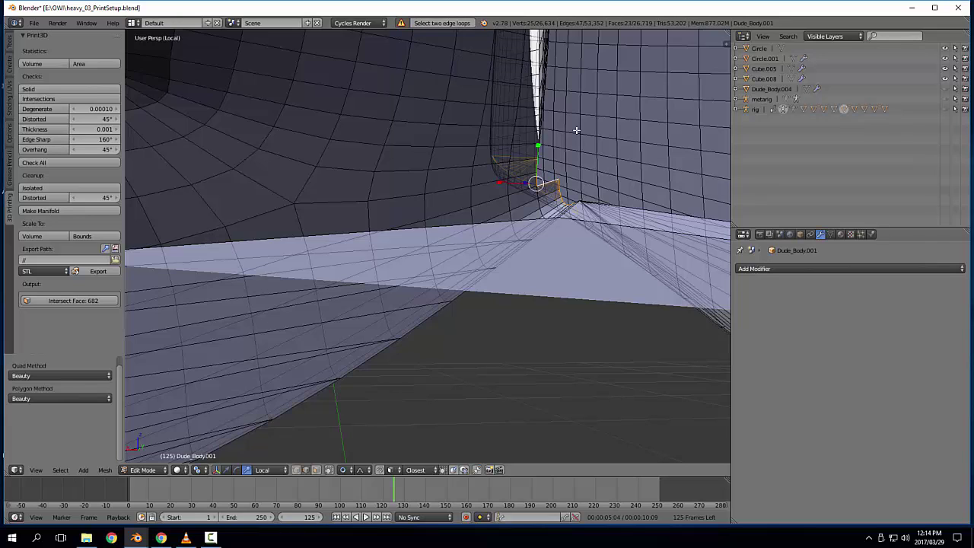
key("ctrl+f")
left_click(558, 253)
scroll(559, 220, "down", 1)
key("a")
Step: Check the repaired vest against the full character outside local view, and return to the isolated vest
scroll(557, 219, "down", 3)
middle_click_drag(529, 244, 455, 281)
key("KP_Divide")
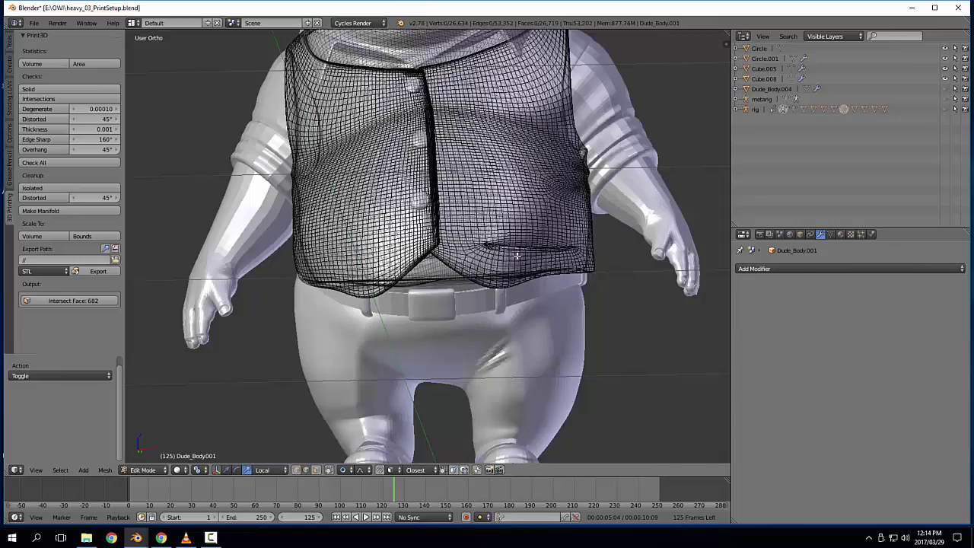
key("a")
scroll(511, 257, "up", 6)
scroll(510, 257, "down", 4)
middle_click_drag(525, 254, 538, 267)
key("KP_Divide")
key("a")
scroll(537, 248, "up", 4)
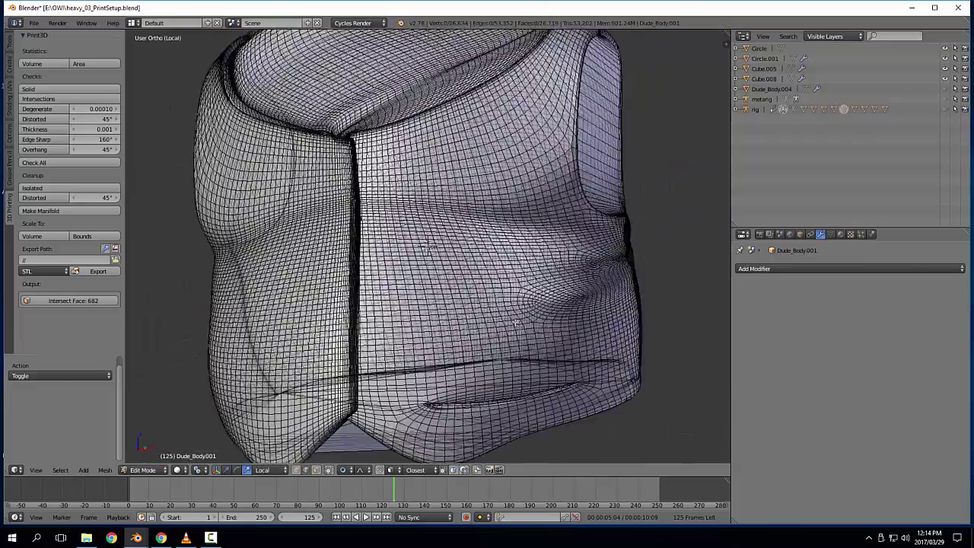
Step: Fill the open edge loop inside the vest's pocket slit with a face and clear the selection
middle_click_drag(537, 352, 450, 239, "shift")
scroll(450, 239, "up", 4)
middle_click_drag(451, 289, 419, 286)
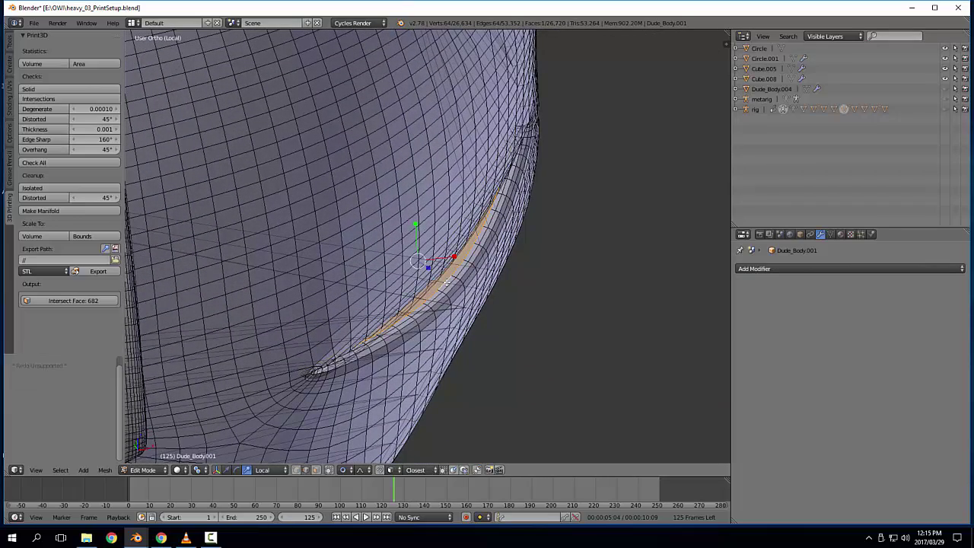
middle_click_drag(446, 283, 375, 266)
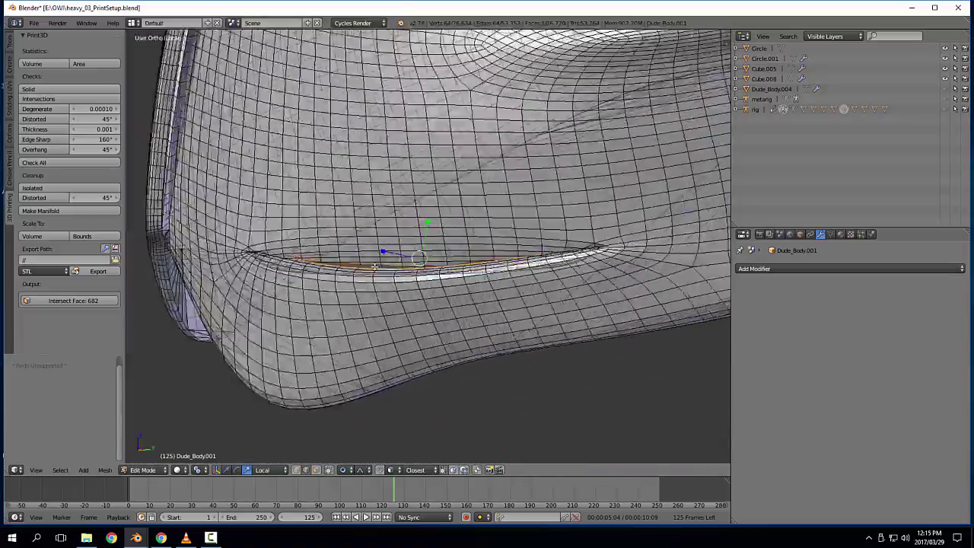
scroll(375, 266, "down", 5)
key("a")
Step: Return the vest to Object Mode and leave local view to show the full character
mouse_move(301, 269)
middle_mouse_down()
mouse_move(364, 263)
mouse_move(374, 278)
mouse_move(400, 274)
mouse_move(434, 304)
mouse_move(423, 297)
middle_mouse_up()
key("Tab")
key("Tab")
key("z")
key("KP_Divide")
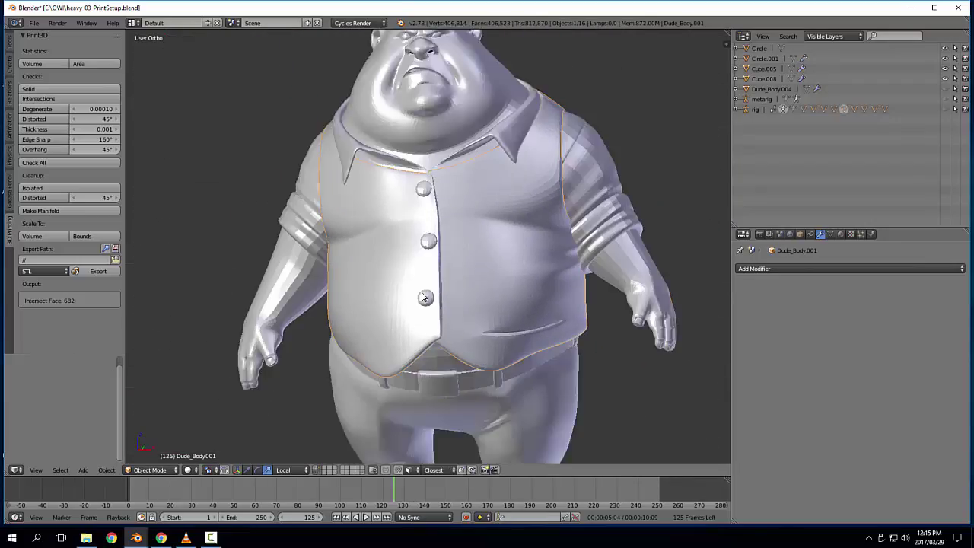
Step: Select the vest's top button and apply all of its modifiers
scroll(423, 296, "up", 4)
middle_click_drag(369, 202, 401, 285)
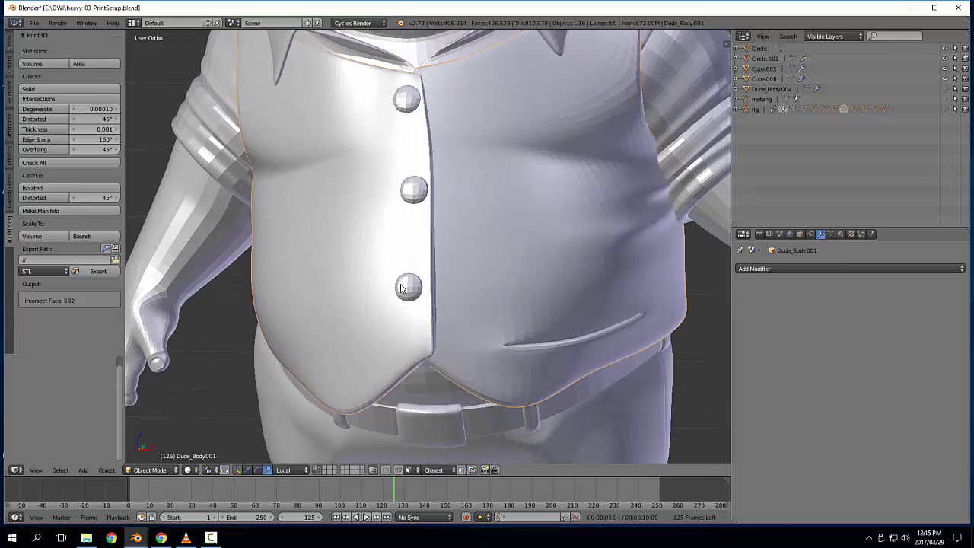
right_click(407, 99)
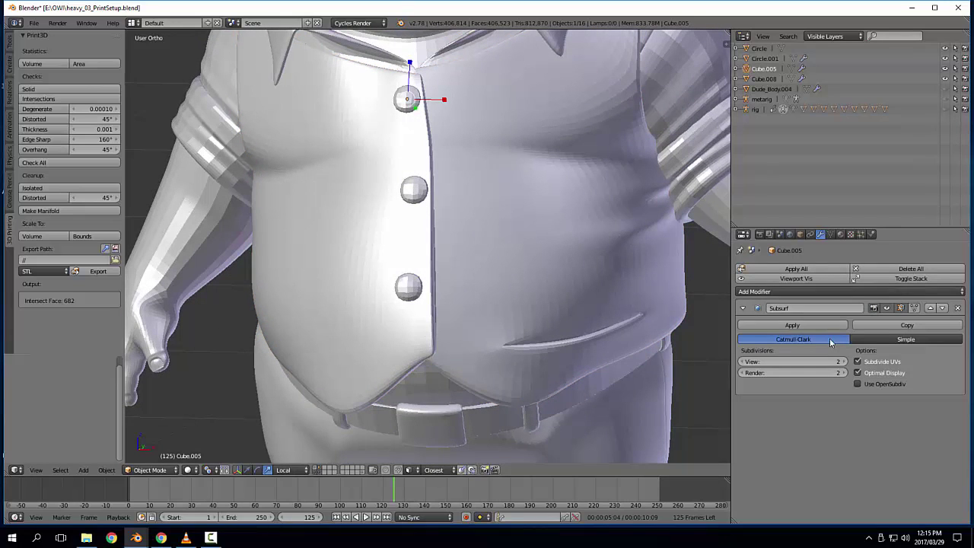
left_click(796, 269)
Step: Select the shirt collar, switch it to Sculpt Mode and nudge the character's left collar point with the Grab brush
middle_click_drag(403, 282, 459, 263)
right_click(477, 279)
scroll(478, 275, "up", 3)
key("Tab")
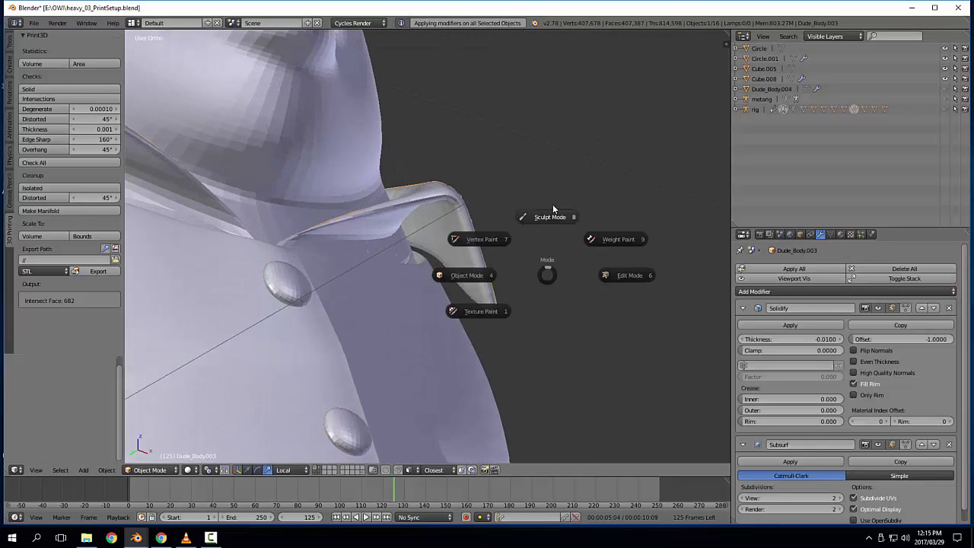
left_click(553, 205)
middle_click_drag(553, 209, 531, 272)
left_click_drag(447, 357, 435, 366)
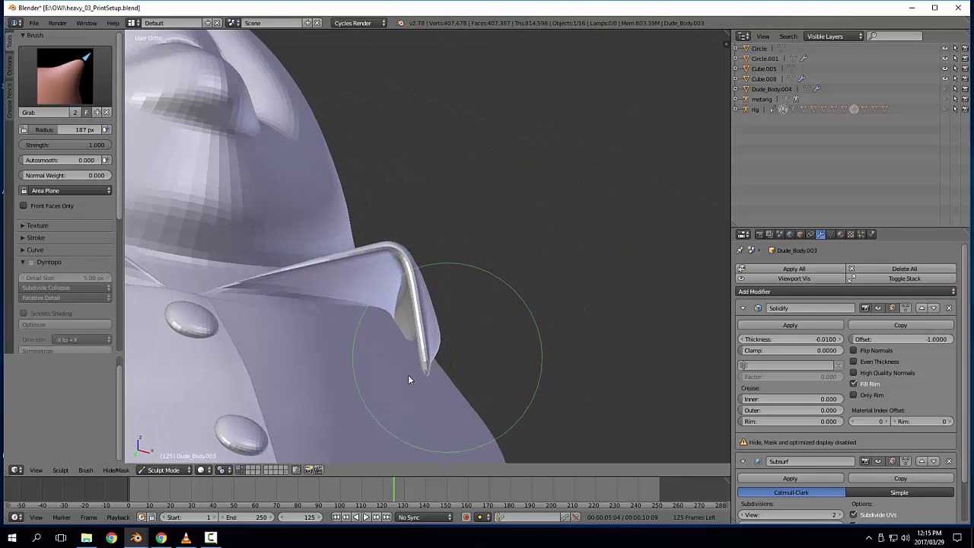
Step: Set the Grab brush radius to 158 px and pull the left collar flap's lower edge against the vest
mouse_move(408, 376)
middle_mouse_down()
mouse_move(396, 378)
mouse_move(511, 355)
mouse_move(488, 343)
mouse_move(503, 324)
middle_mouse_up()
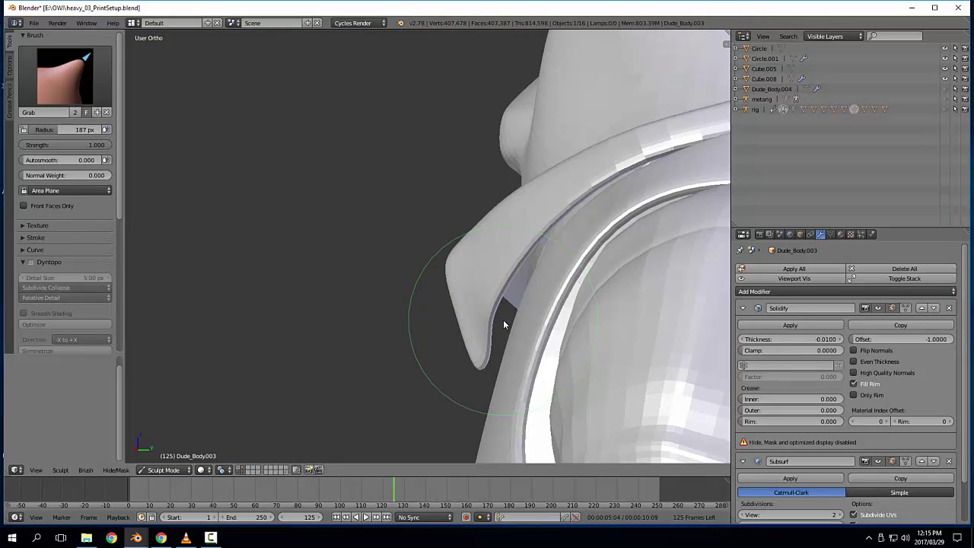
key("f")
left_click(488, 318)
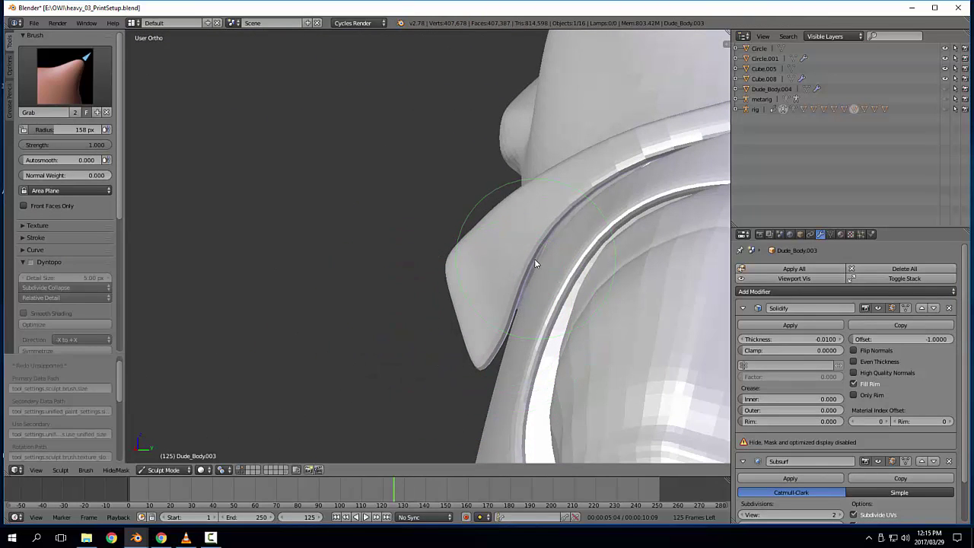
mouse_move(535, 261)
left_mouse_down()
mouse_move(547, 260)
mouse_move(539, 271)
left_mouse_up()
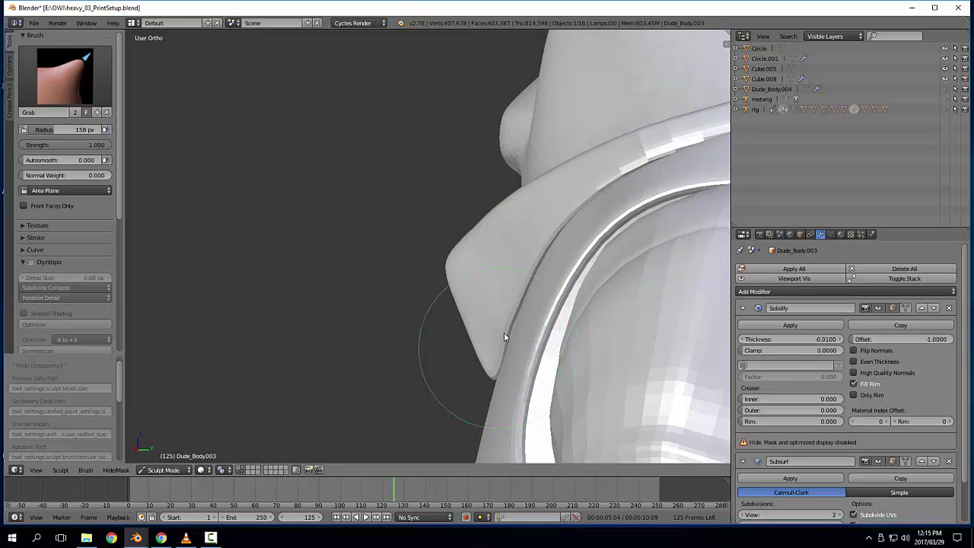
left_click_drag(504, 335, 501, 302)
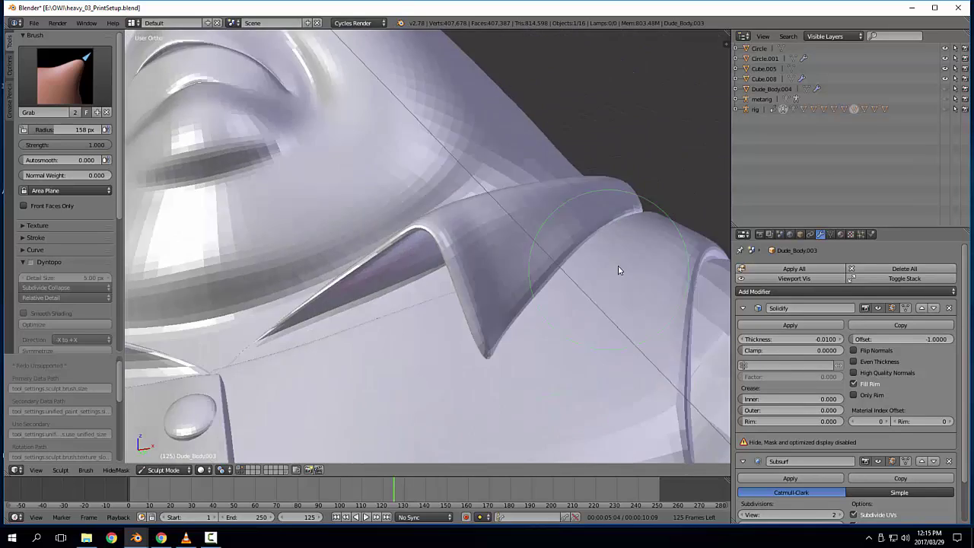
Step: Set the Grab brush radius to 268 px and pull the character's right collar flap inward toward the vest
mouse_move(618, 265)
middle_mouse_down()
mouse_move(583, 314)
mouse_move(559, 276)
mouse_move(547, 283)
mouse_move(570, 303)
middle_mouse_up()
middle_click_drag(263, 167, 299, 289)
left_click_drag(285, 286, 288, 287)
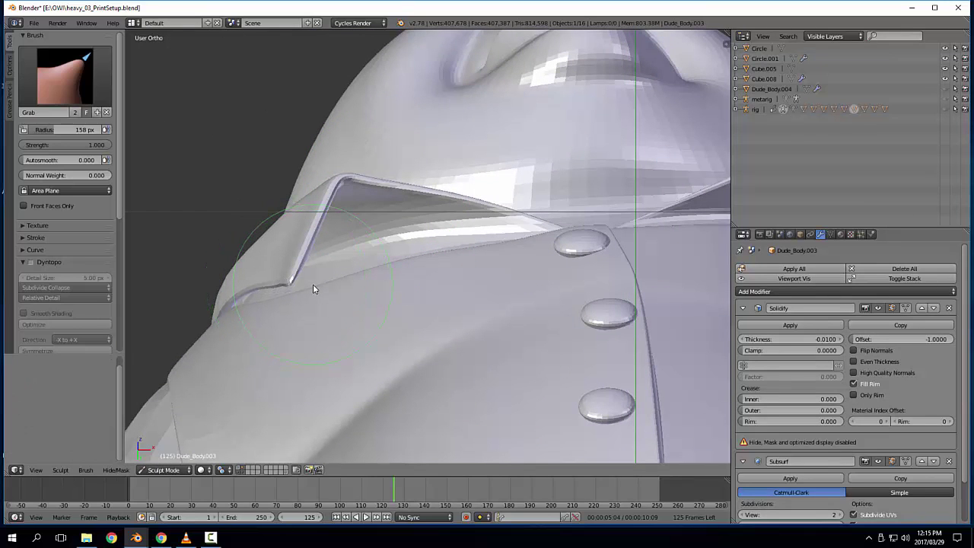
middle_click_drag(314, 286, 440, 236)
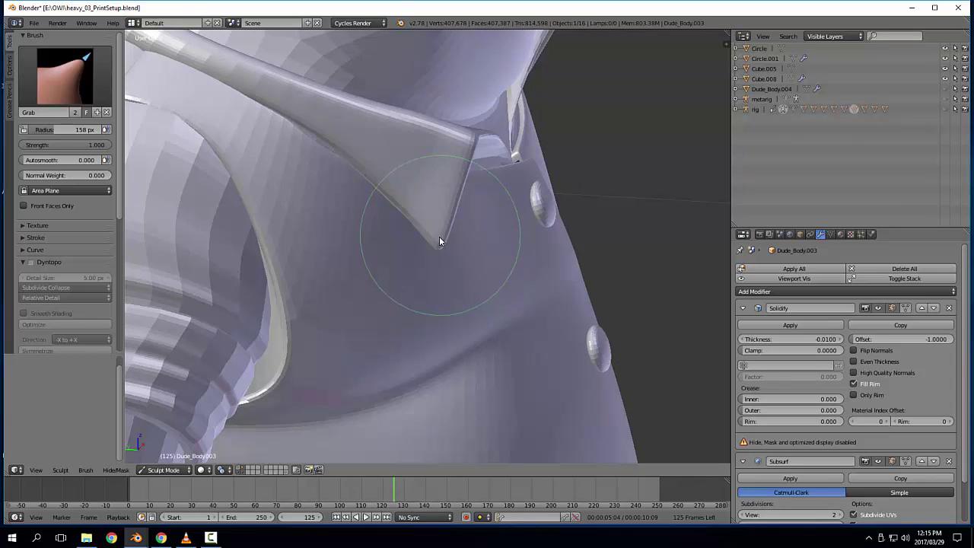
key("KP_5")
middle_click_drag(350, 240, 293, 205)
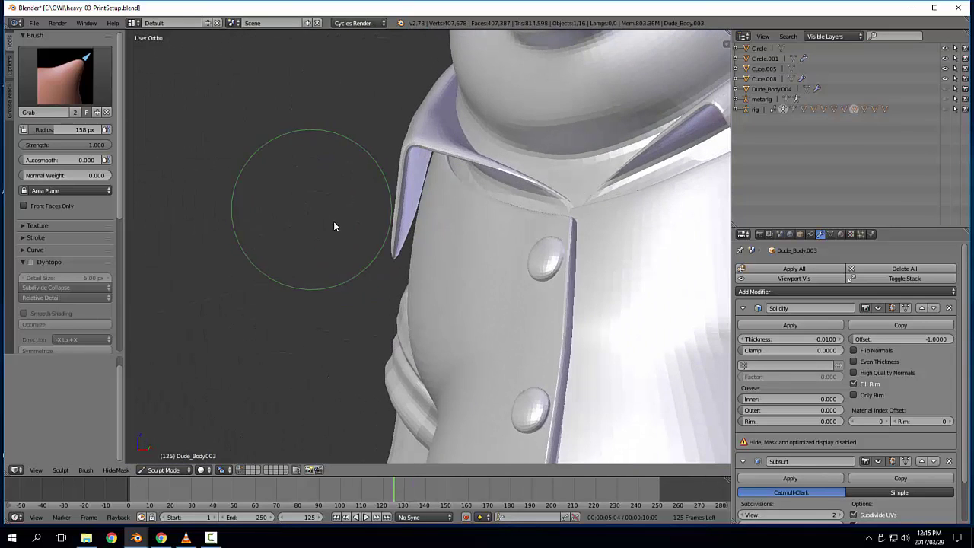
key("f")
left_click(435, 251)
left_click_drag(392, 247, 412, 237)
mouse_move(412, 237)
middle_mouse_down()
mouse_move(457, 220)
mouse_move(432, 176)
middle_mouse_up()
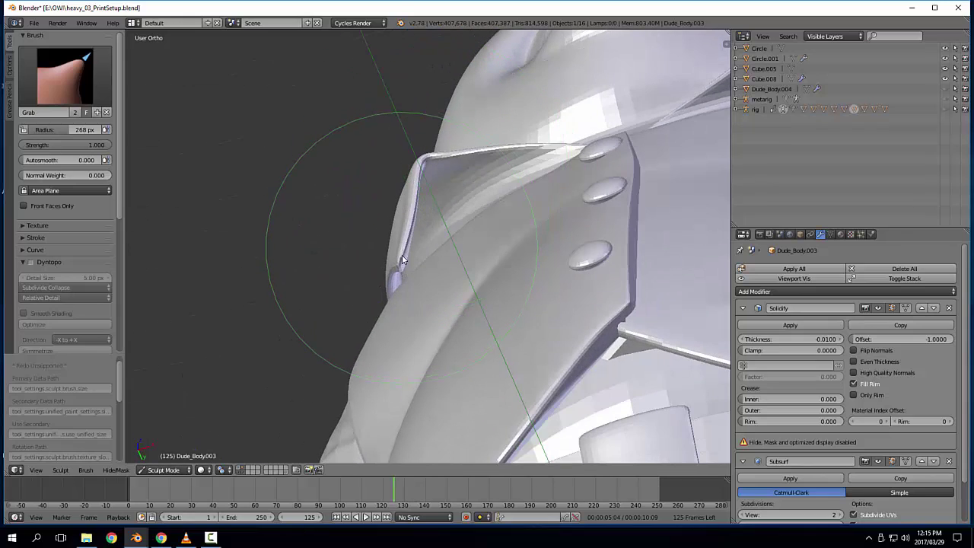
Step: Refine the right collar point against the vest with the Grab brush at 194 px and 131 px radius
mouse_move(408, 270)
middle_mouse_down()
mouse_move(515, 305)
mouse_move(426, 278)
mouse_move(444, 305)
mouse_move(455, 302)
mouse_move(387, 244)
mouse_move(450, 327)
mouse_move(381, 352)
mouse_move(428, 303)
mouse_move(453, 343)
middle_mouse_up()
key("f")
left_click(415, 285)
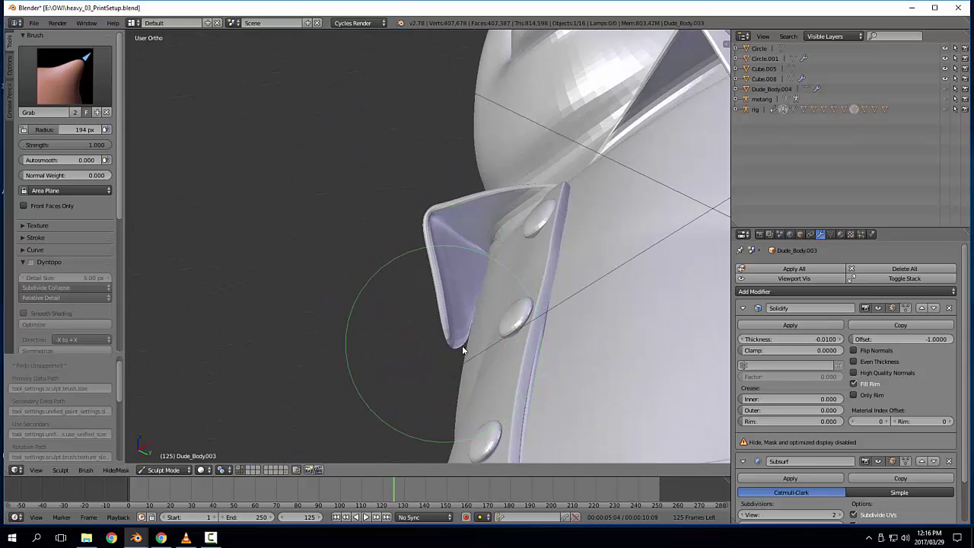
mouse_move(464, 327)
middle_mouse_down()
mouse_move(487, 315)
mouse_move(476, 320)
mouse_move(513, 319)
mouse_move(566, 370)
mouse_move(488, 389)
middle_mouse_up()
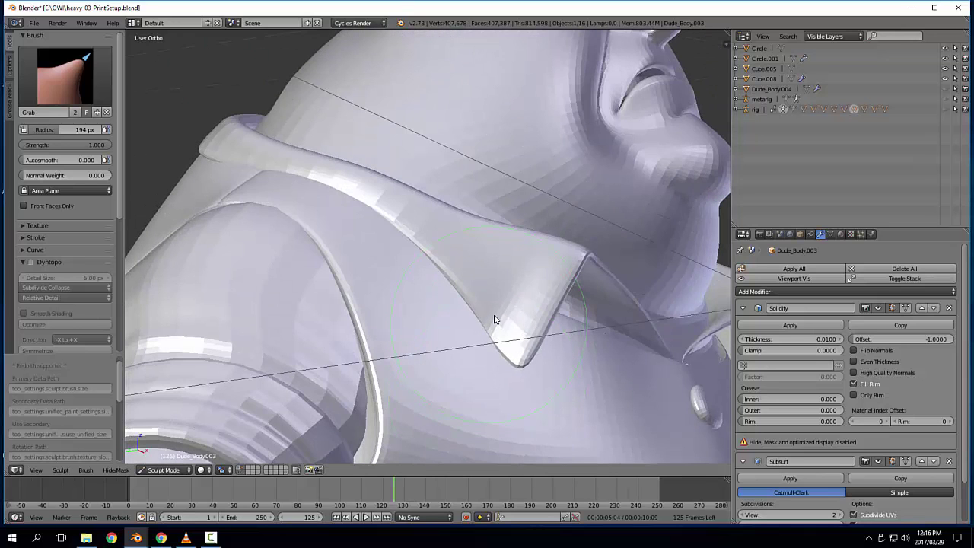
middle_click_drag(495, 314, 449, 338)
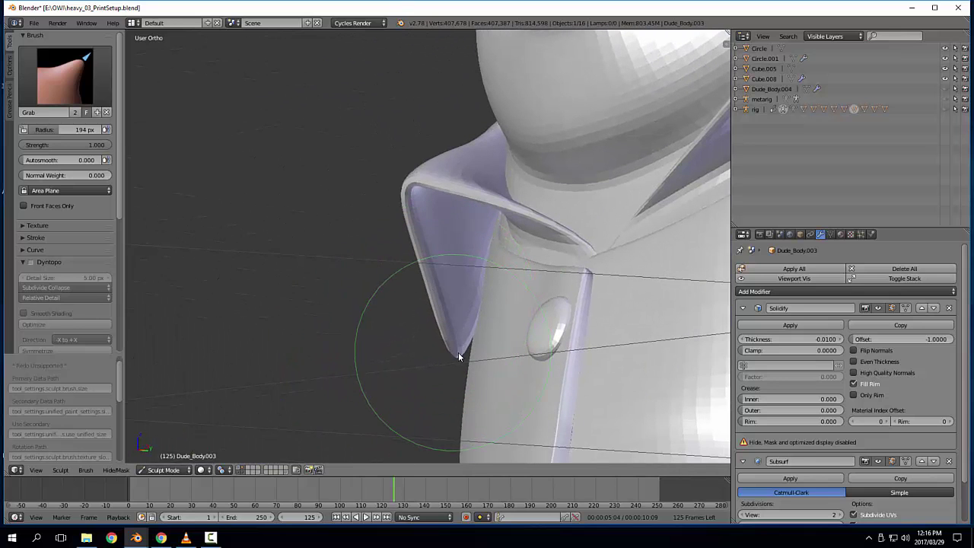
key("f")
left_click(432, 359)
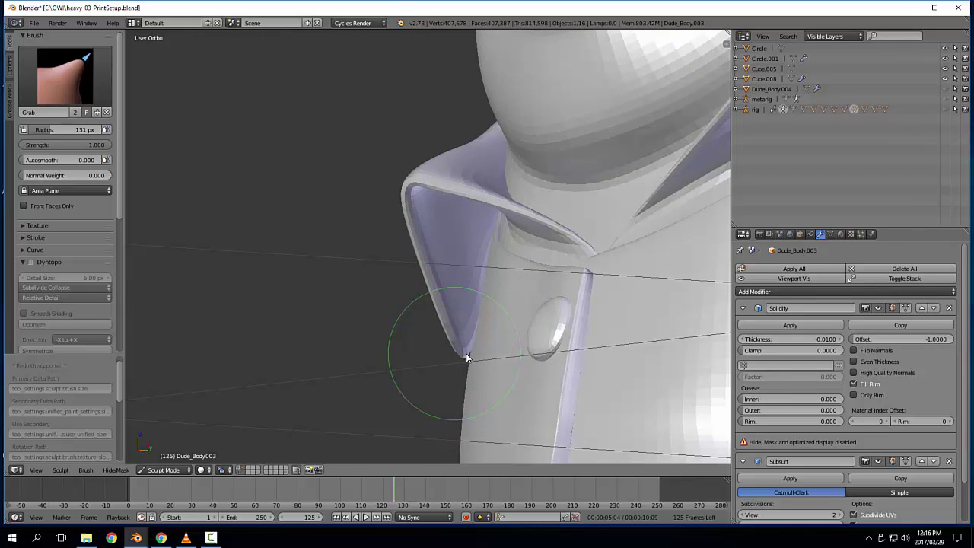
Step: Return the collar to Object Mode and apply all of its modifiers
scroll(545, 344, "down", 7)
middle_click_drag(468, 355, 552, 329)
mouse_move(556, 293)
middle_mouse_down()
mouse_move(487, 297)
mouse_move(532, 289)
mouse_move(546, 263)
mouse_move(541, 295)
mouse_move(509, 296)
middle_mouse_up()
scroll(509, 286, "down", 1)
key("Tab")
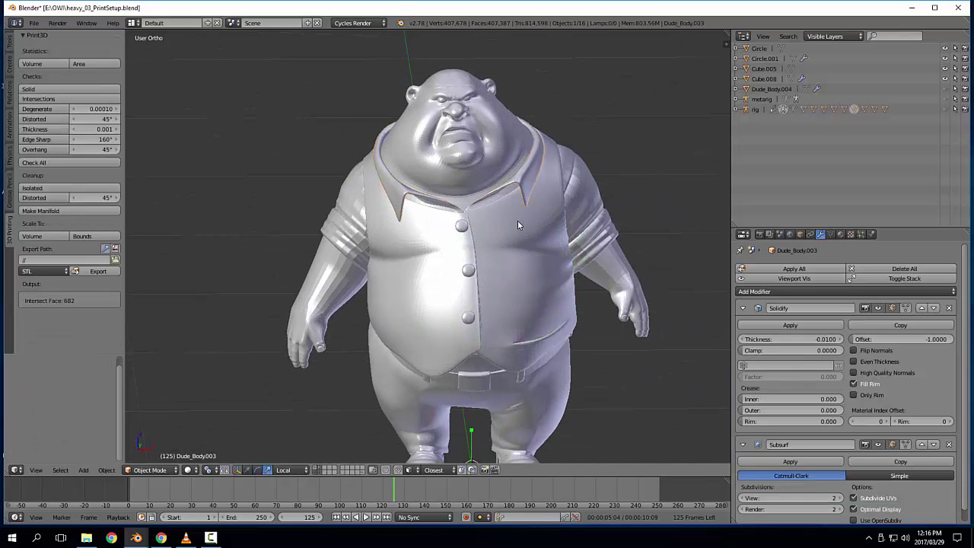
scroll(511, 209, "up", 3)
middle_click_drag(505, 200, 440, 232, "shift")
scroll(853, 392, "down", 1)
scroll(853, 392, "up", 1)
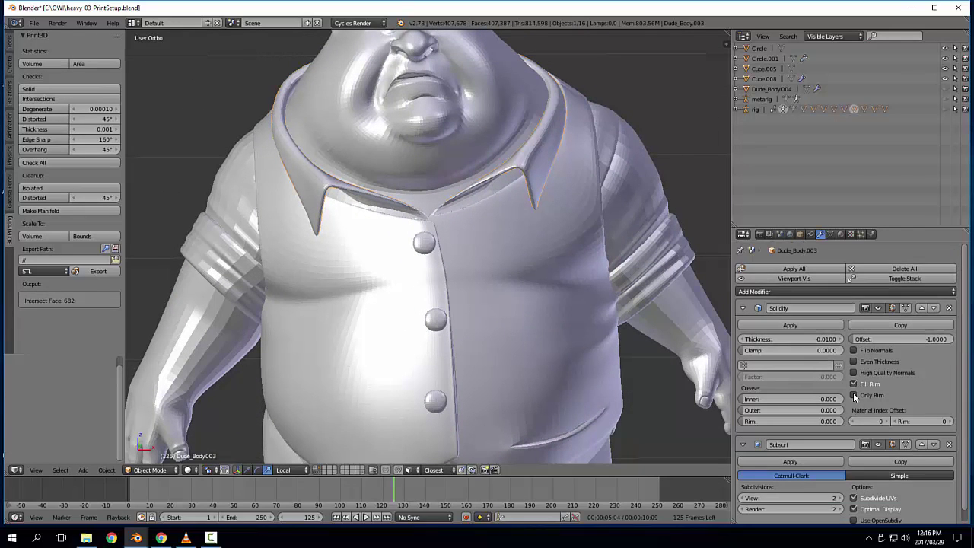
left_click(807, 268)
Step: Select the shirt sleeves and isolate them in local view to inspect their open ends
middle_click_drag(551, 240, 510, 287)
right_click(591, 265)
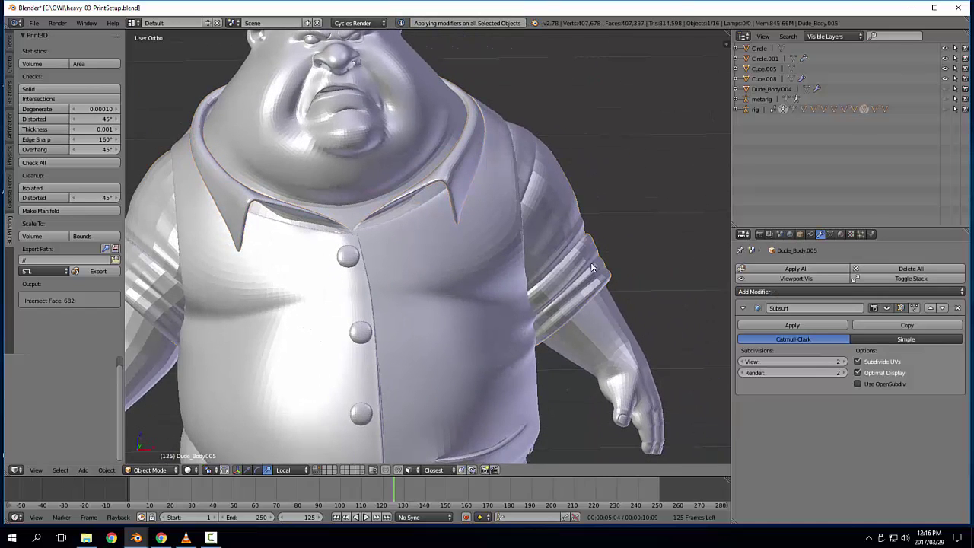
key("KP_Divide")
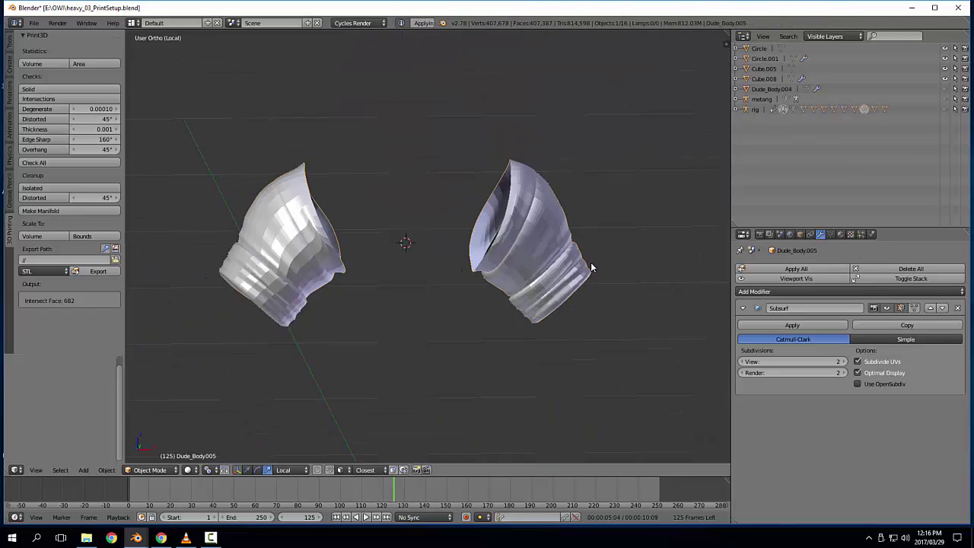
scroll(591, 267, "up", 2)
middle_click_drag(534, 218, 491, 262)
scroll(497, 254, "up", 1)
middle_click_drag(516, 302, 513, 247)
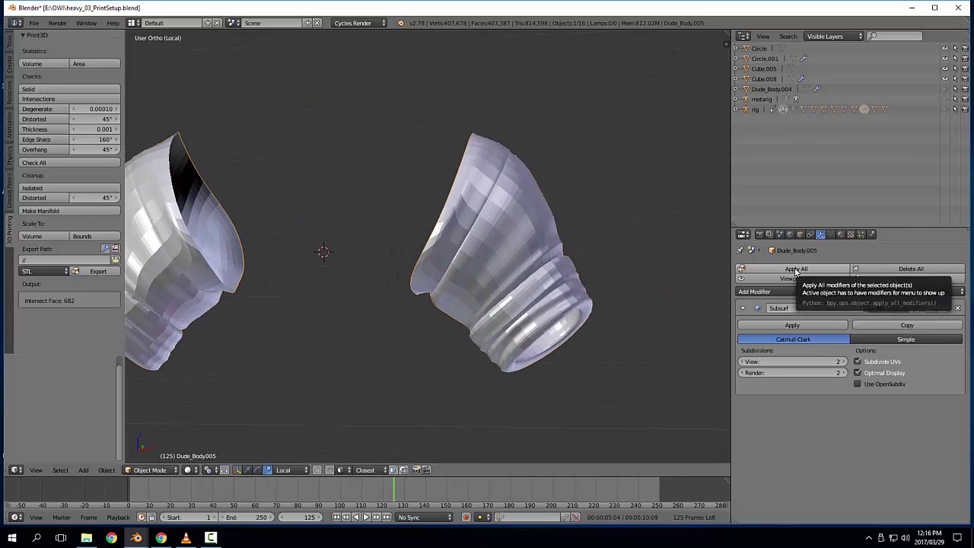
Step: Raise the sleeves' Subsurf view subdivisions by one level and apply the modifier
left_click(844, 362)
mouse_move(587, 298)
middle_mouse_down()
mouse_move(538, 303)
mouse_move(578, 308)
middle_mouse_up()
left_click(792, 325)
Step: In Edit Mode, select the linked geometry of the character's left rolled cuff and separate it from the sleeves
middle_click_drag(409, 226, 503, 258)
key("Tab")
key("ctrl+Tab")
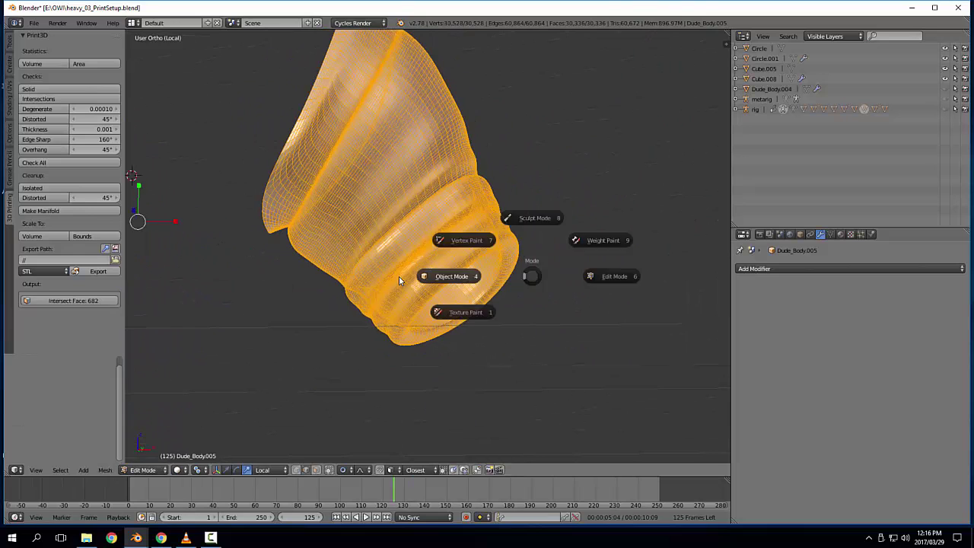
left_click(399, 280)
key("Tab")
left_click(499, 230)
right_click(499, 230)
key("l")
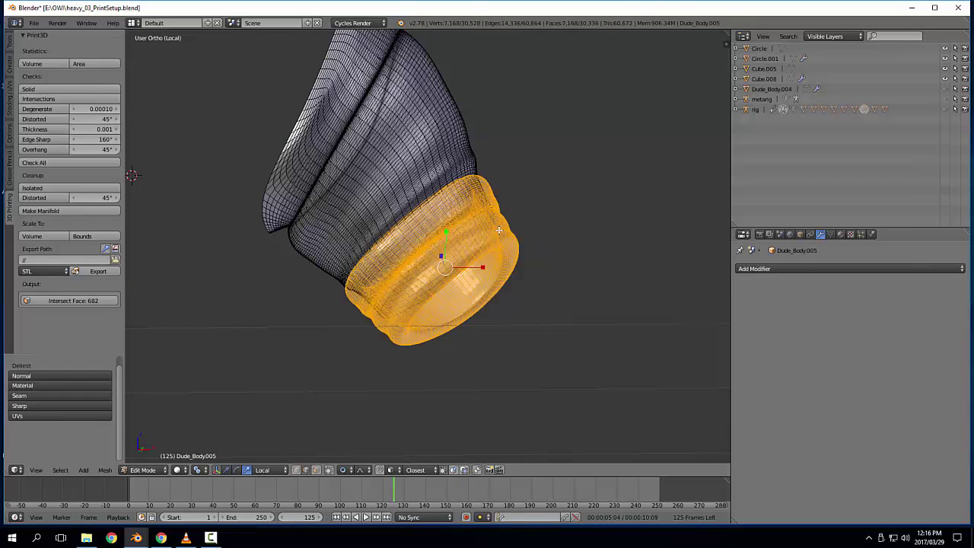
key("p")
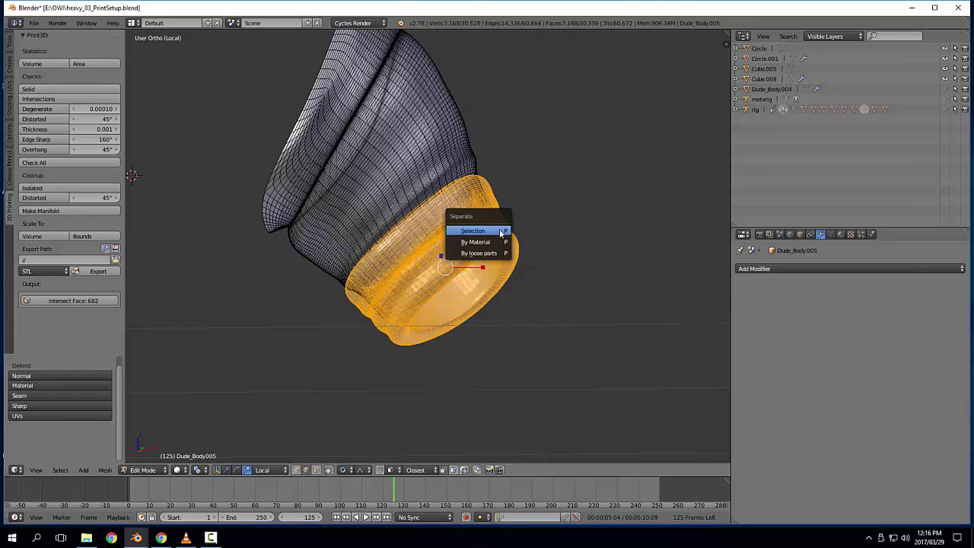
left_click(498, 229)
Step: Separate the linked geometry of the character's right rolled cuff into its own object
middle_click_drag(332, 290, 495, 281, "shift")
right_click(227, 309)
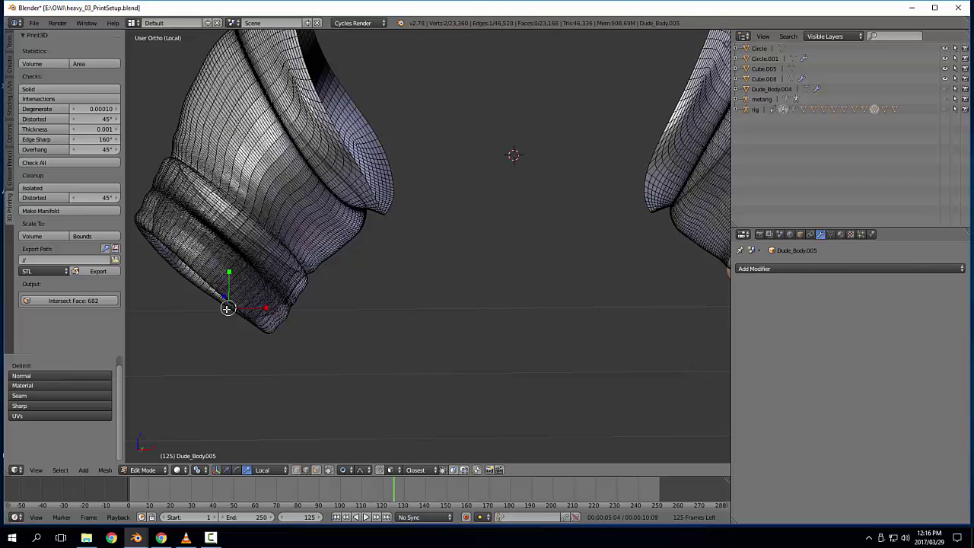
key("l")
key("p")
left_click(226, 308)
Step: Close the armhole openings of both sleeves with Grid Fill
middle_click_drag(487, 219, 486, 286, "shift")
right_click(377, 198, "alt")
key("ctrl+f")
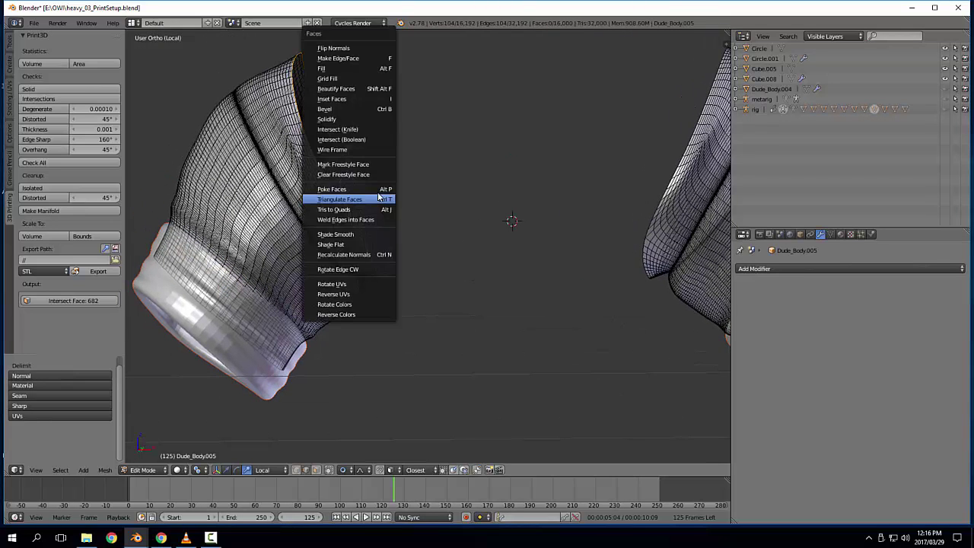
left_click(366, 80)
middle_click_drag(467, 206, 462, 236)
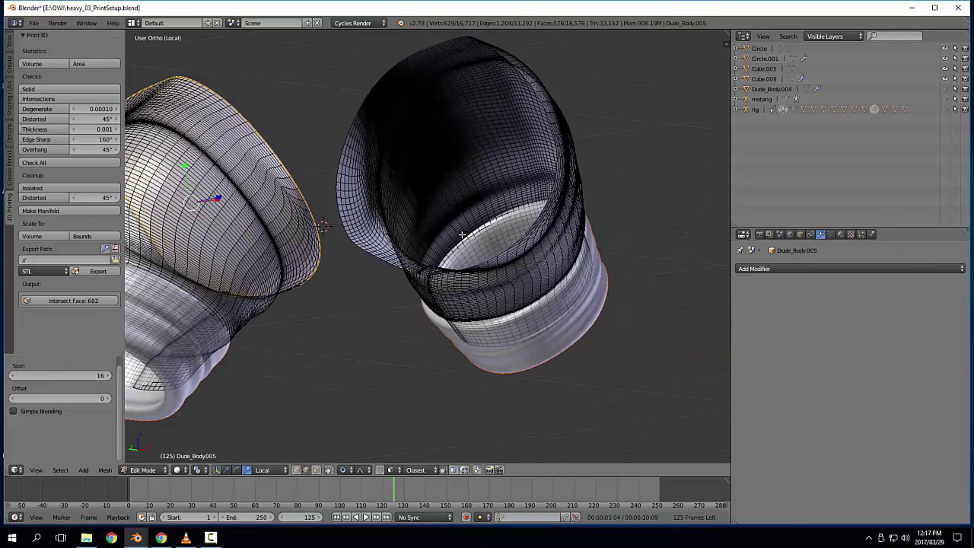
right_click(336, 169, "alt")
key("ctrl+f")
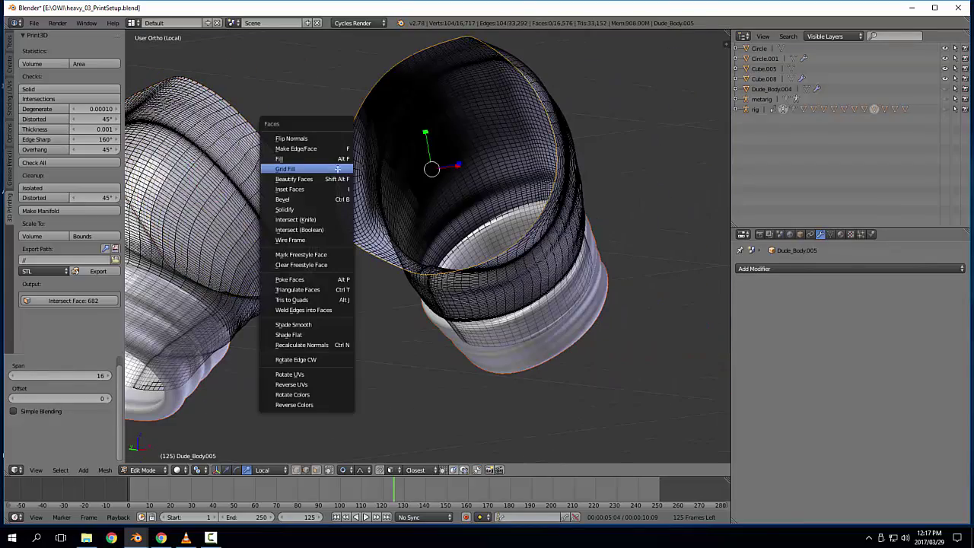
left_click(337, 168)
Step: Close the lower openings of both sleeves inside the cuffs with Grid Fill and clear the selection
middle_click_drag(297, 220, 538, 340)
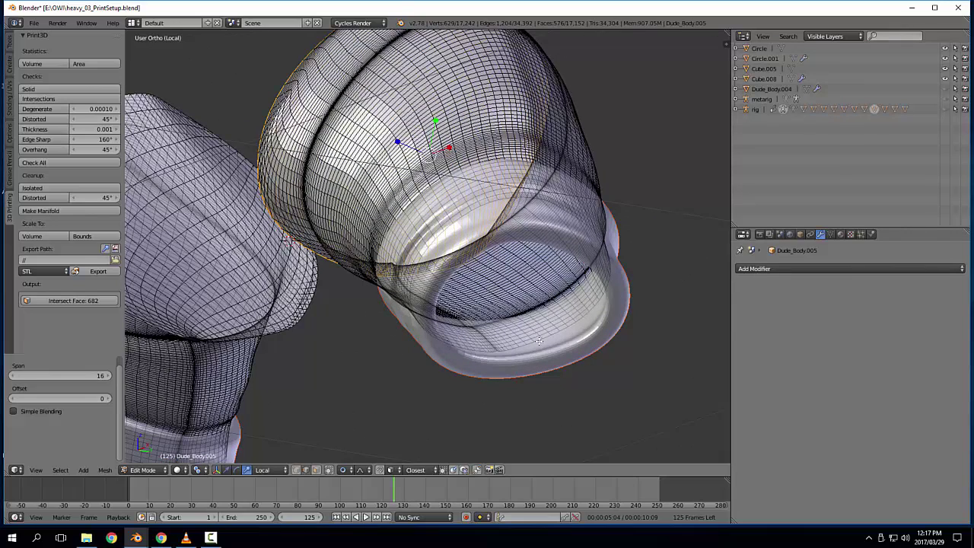
right_click(539, 341, "alt")
key("ctrl+f")
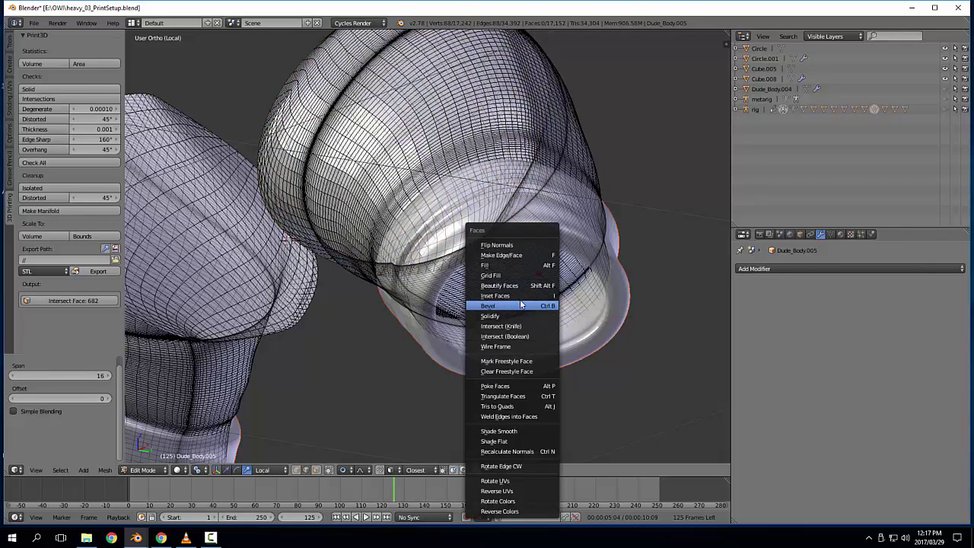
left_click(522, 275)
middle_click_drag(522, 276, 333, 256, "shift")
right_click(288, 200, "alt")
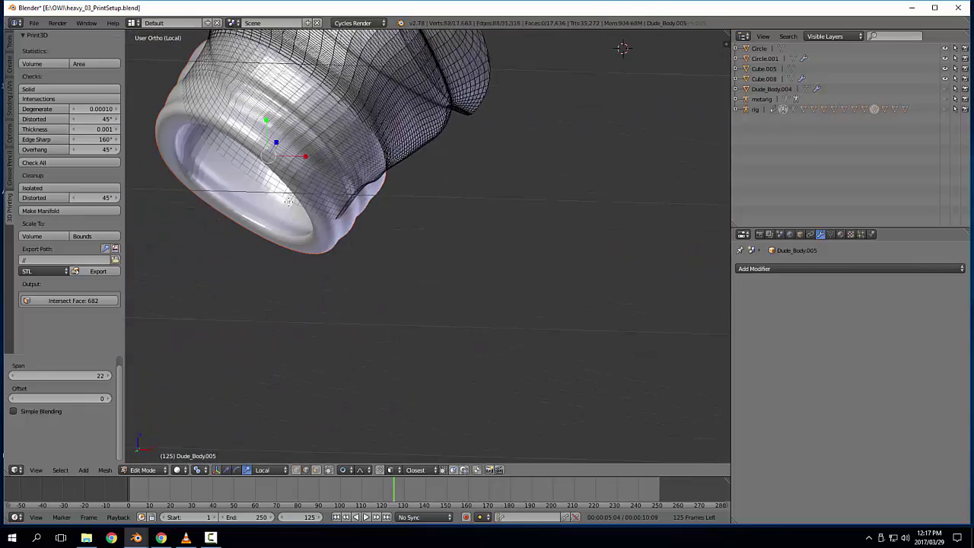
key("ctrl+f")
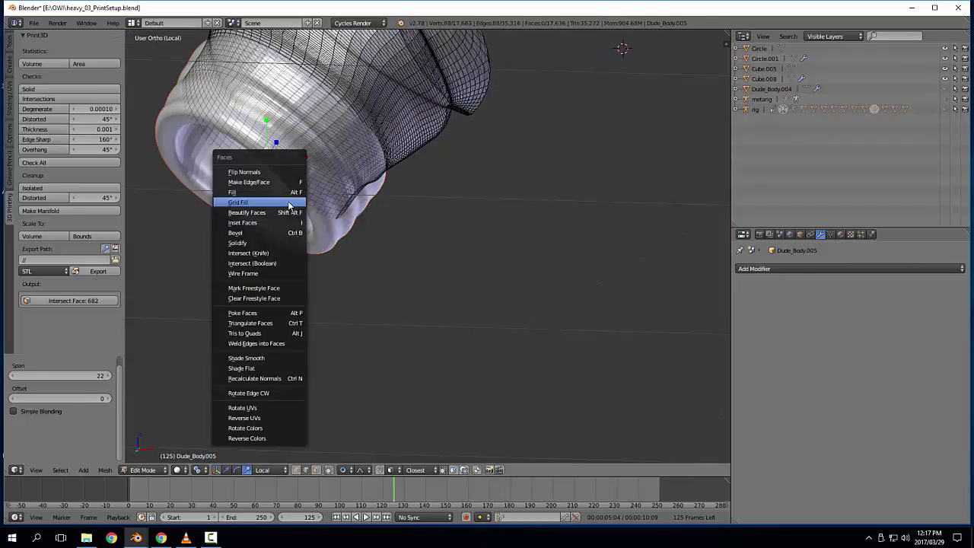
left_click(291, 204)
key("a")
Step: Return the sleeves to Object Mode, check the left cuff and leave local view to show the full character
middle_click_drag(388, 242, 328, 308, "shift")
scroll(328, 307, "down", 3)
middle_click_drag(466, 293, 314, 279)
key("Tab")
scroll(314, 279, "up", 1)
right_click(574, 267)
middle_click_drag(600, 302, 470, 272)
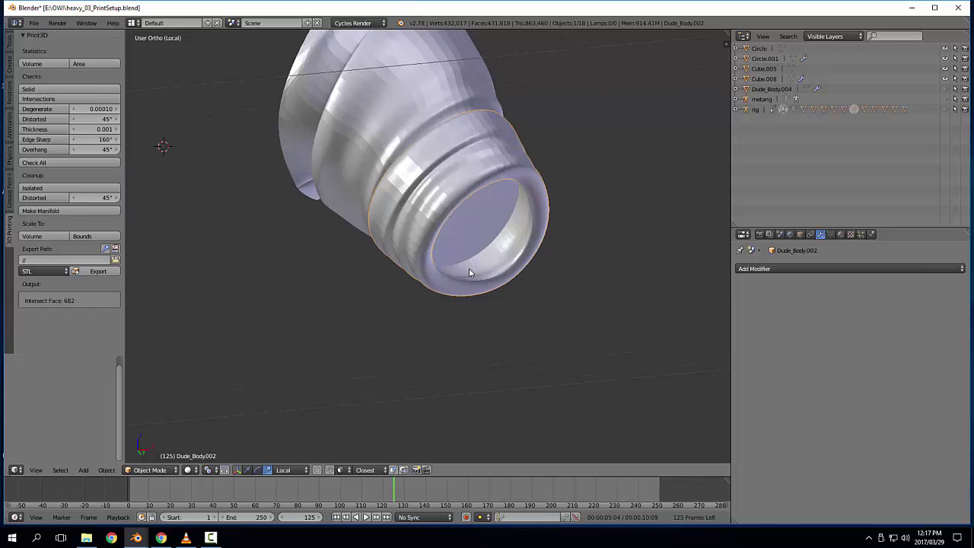
key("KP_Divide")
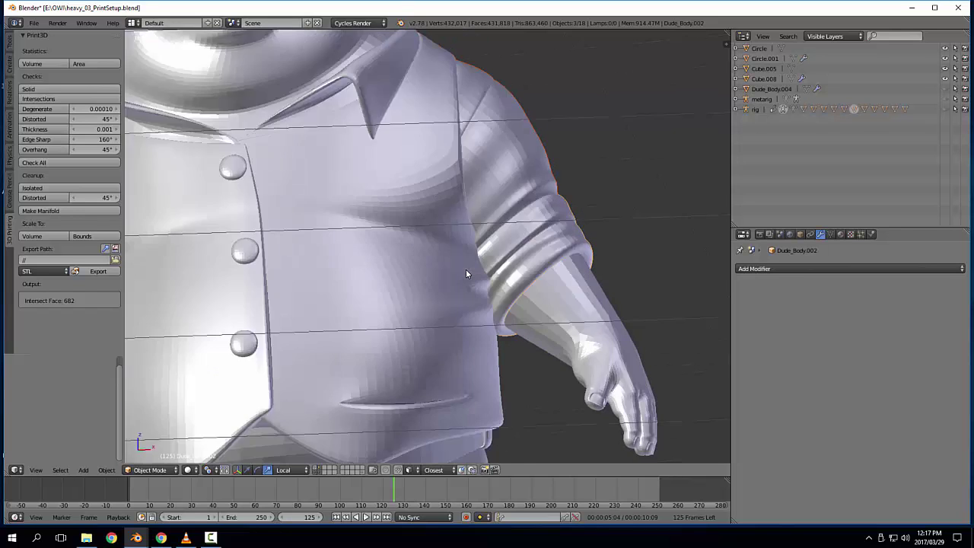
key("a")
middle_click_drag(471, 264, 509, 201)
scroll(579, 266, "down", 1)
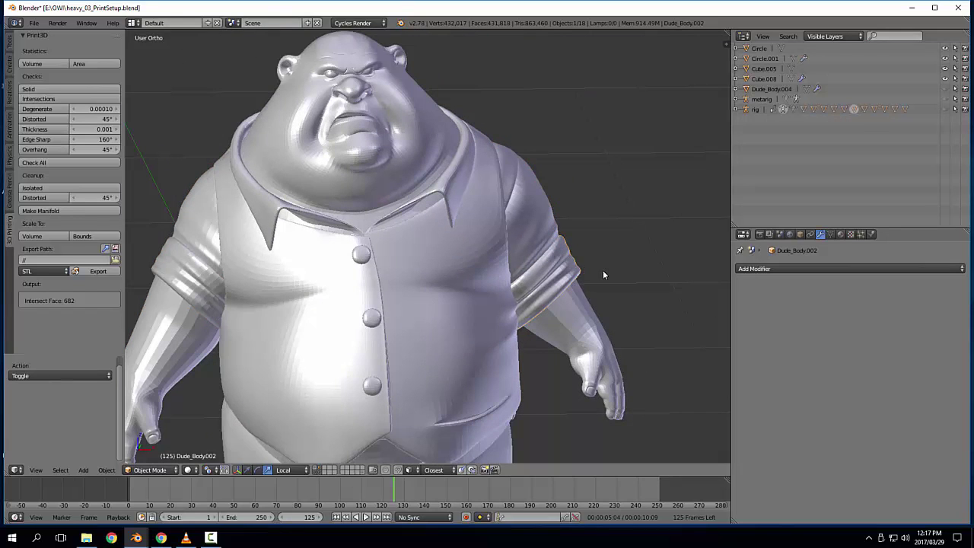
Step: Select both rolled cuffs and isolate them in local view
right_click(576, 272)
right_click(165, 259, "shift")
key("KP_Divide")
scroll(405, 238, "up", 4)
middle_click_drag(616, 263, 456, 294, "shift")
Step: In face select mode, delete the face loop just inside the rim at one end of the Dude_Body.007 cuff
key("Tab")
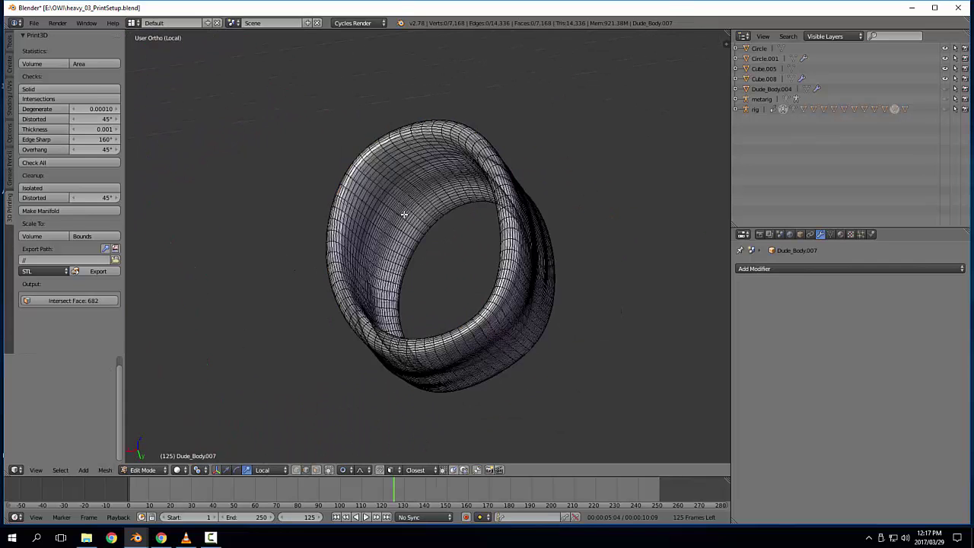
middle_click_drag(371, 185, 391, 218, "shift")
scroll(391, 218, "up", 2)
key("ctrl+Tab")
key("3")
right_click(366, 172, "alt")
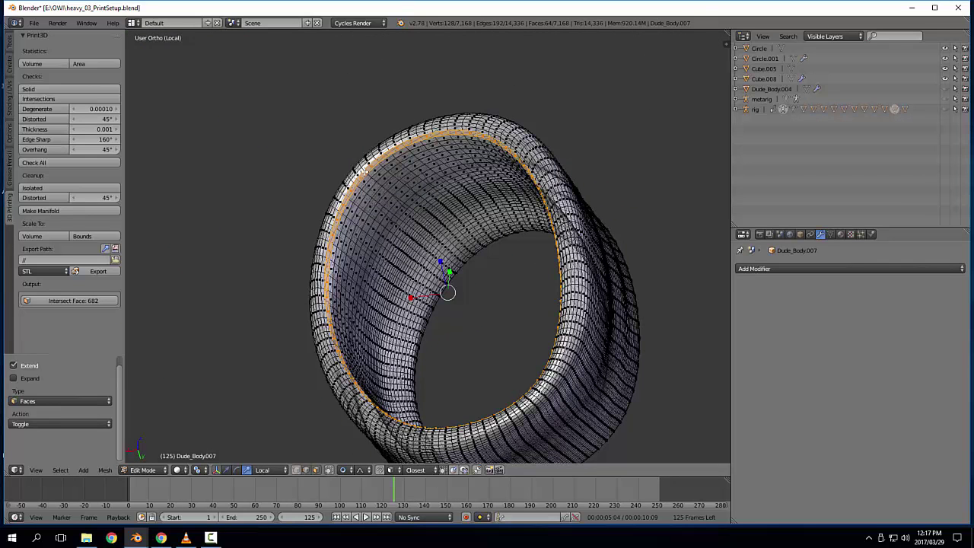
right_click(363, 167, "alt")
key("x")
left_click(337, 170)
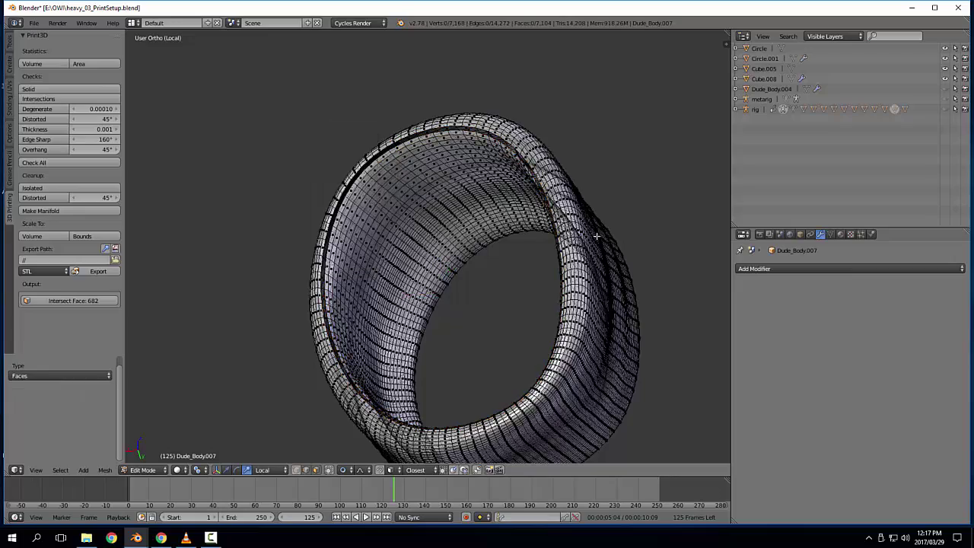
Step: Delete the face loop just inside the rim at the opposite end of the same cuff
middle_click_drag(594, 226, 486, 242)
scroll(464, 247, "up", 5)
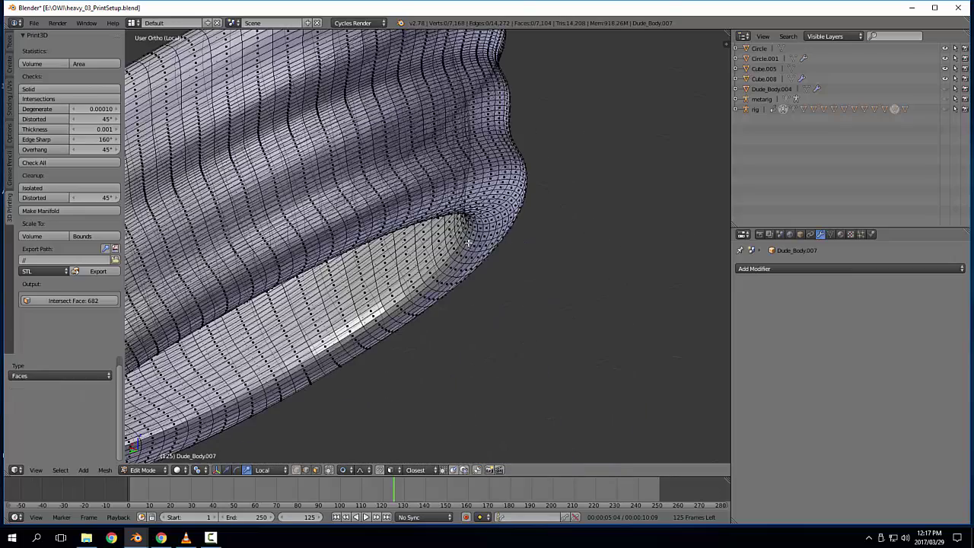
right_click(460, 246, "alt")
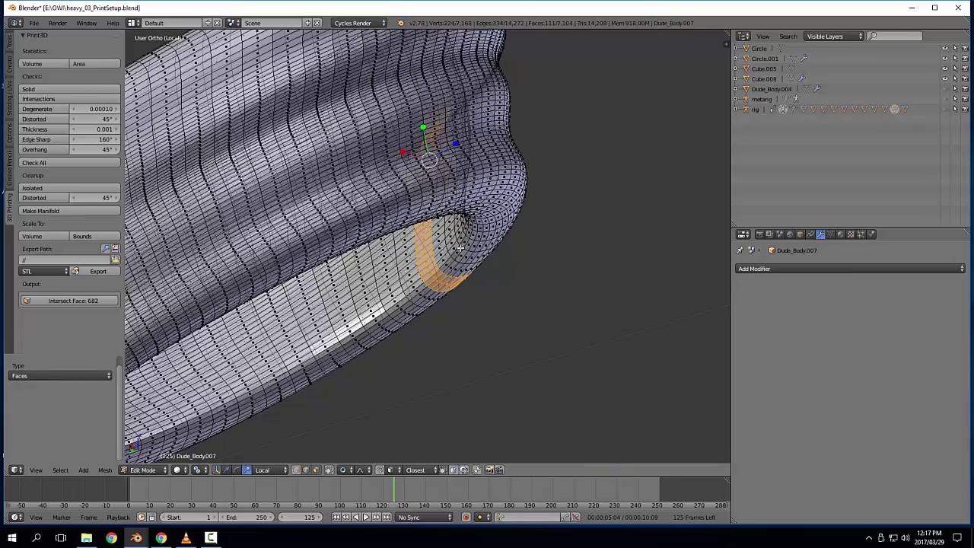
key("a")
right_click(462, 246, "alt")
key("x")
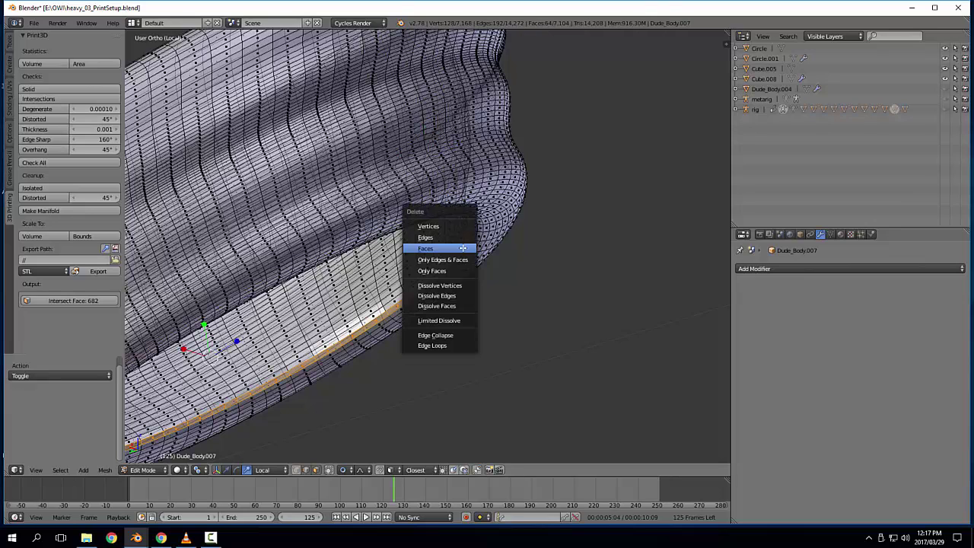
left_click(463, 249)
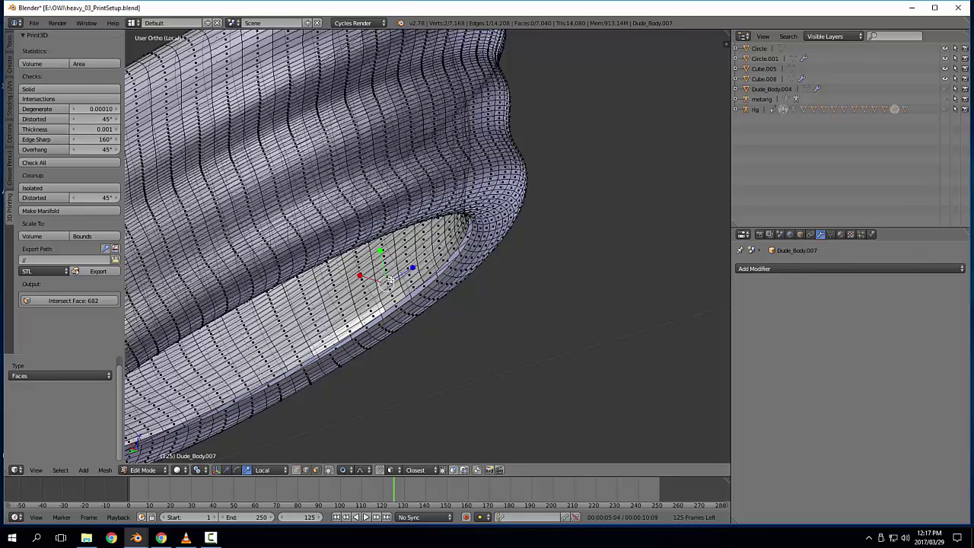
Step: Select the detached inner wall of the Dude_Body.007 cuff as linked geometry and delete its faces
left_click(364, 293)
key("l")
key("x")
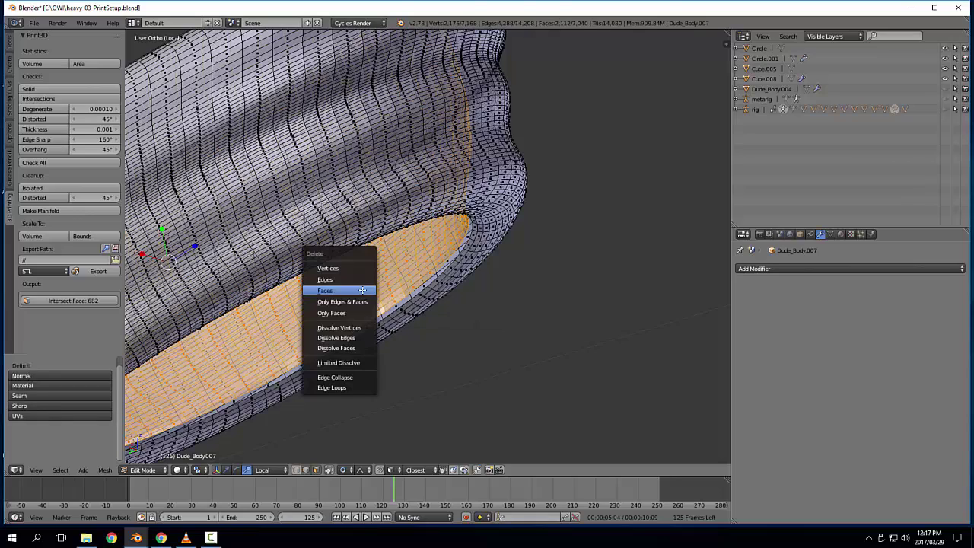
left_click(363, 291)
Step: Finish editing this cuff and open the other cuff, Dude_Body.002, in Edit Mode
key("a")
middle_click_drag(308, 243, 590, 199, "shift")
middle_click_drag(338, 276, 580, 259, "shift")
mouse_move(379, 230)
middle_mouse_down("shift")
mouse_move(398, 243)
mouse_move(609, 263)
middle_mouse_up("shift")
scroll(303, 196, "down", 3)
middle_click_drag(302, 196, 509, 364, "shift")
key("Tab")
right_click(350, 315)
key("Tab")
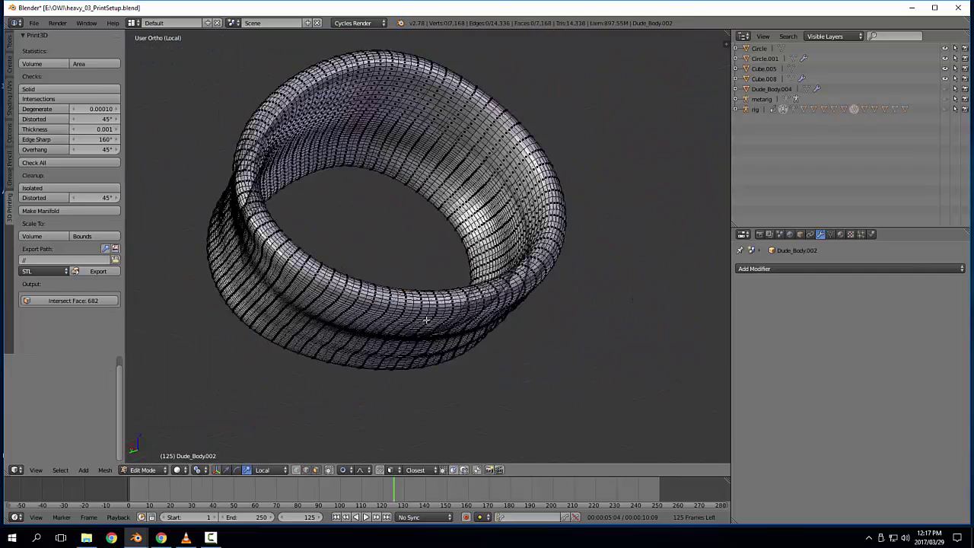
Step: Delete the face loop just inside the first rim of the Dude_Body.002 cuff
scroll(361, 284, "up", 6)
middle_click_drag(288, 249, 307, 294)
right_click(294, 121, "alt")
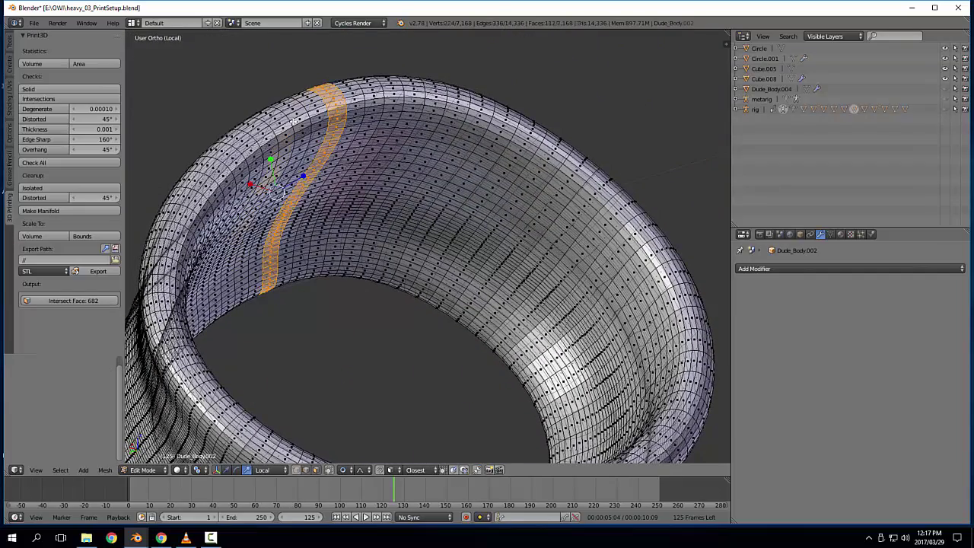
right_click(292, 125, "alt")
key("x")
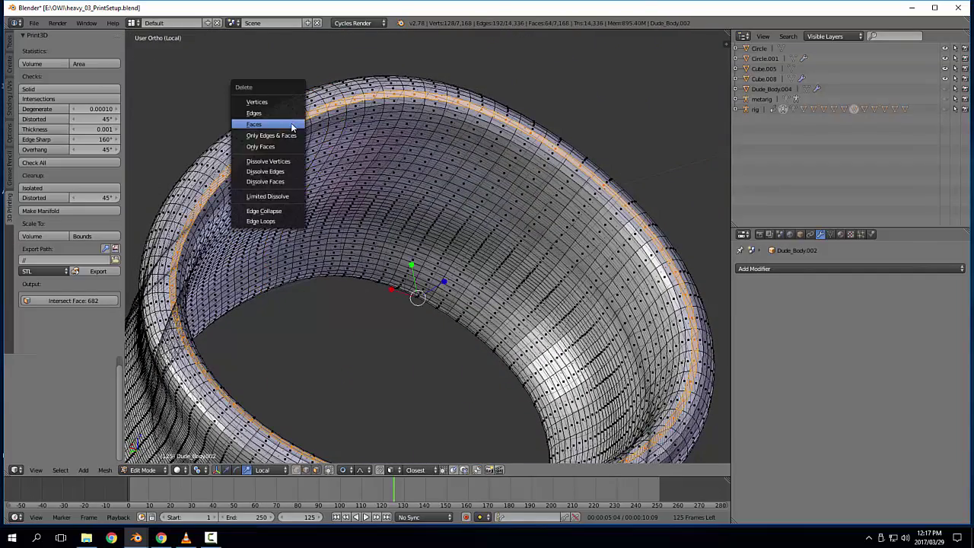
left_click(293, 126)
Step: Delete the face loop just inside the rim at the other end of the Dude_Body.002 cuff
middle_click_drag(294, 128, 313, 233)
scroll(372, 200, "down", 4)
middle_click_drag(318, 448, 273, 127, "shift")
scroll(418, 225, "up", 10)
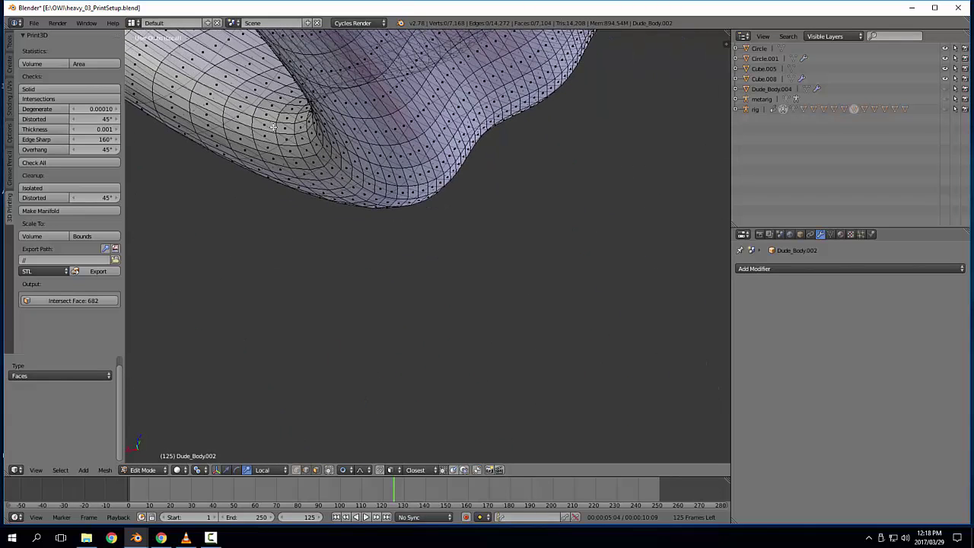
right_click(279, 119, "alt")
key("x")
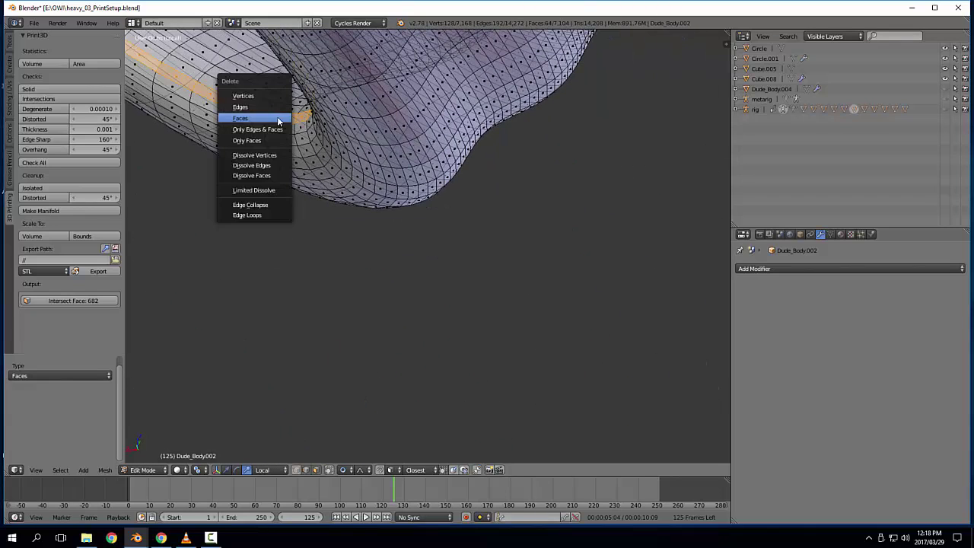
left_click(279, 119)
Step: Select the linked inner wall left inside the Dude_Body.002 cuff and delete its faces
key("l")
key("x")
left_click(266, 96)
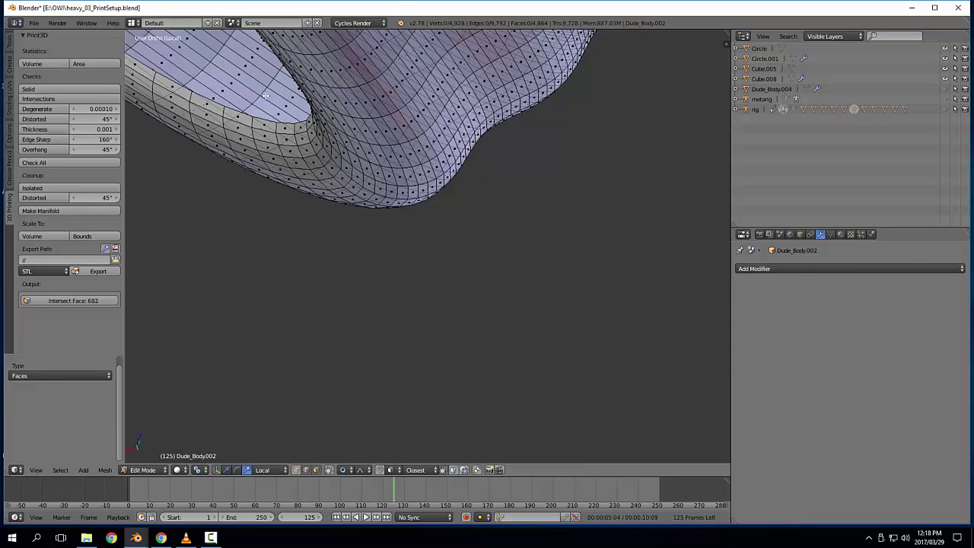
Step: Select the open edge loop at this end of the cuff and close it with Grid Fill
key("3")
right_click(265, 118, "alt")
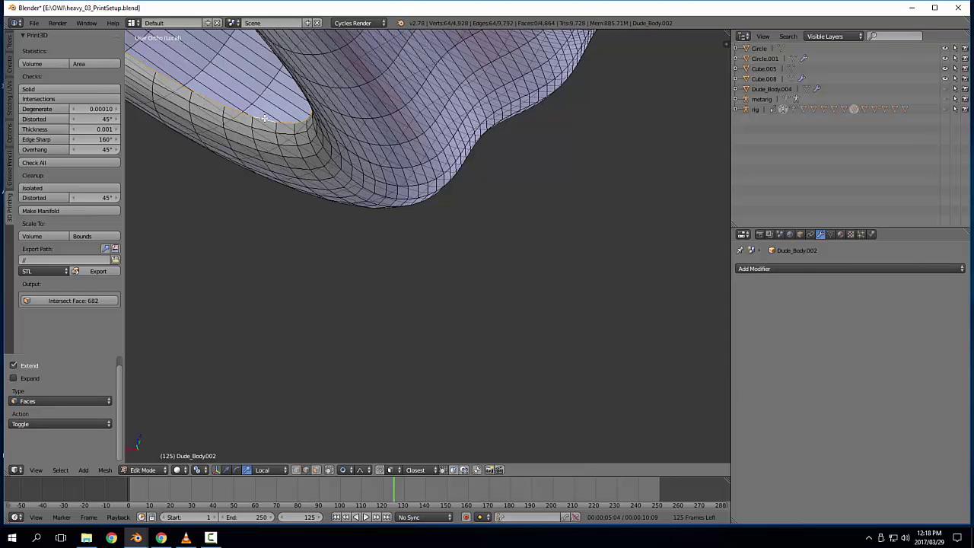
key("ctrl+f")
left_click(266, 120)
scroll(464, 186, "down", 4)
middle_click_drag(487, 192, 518, 238)
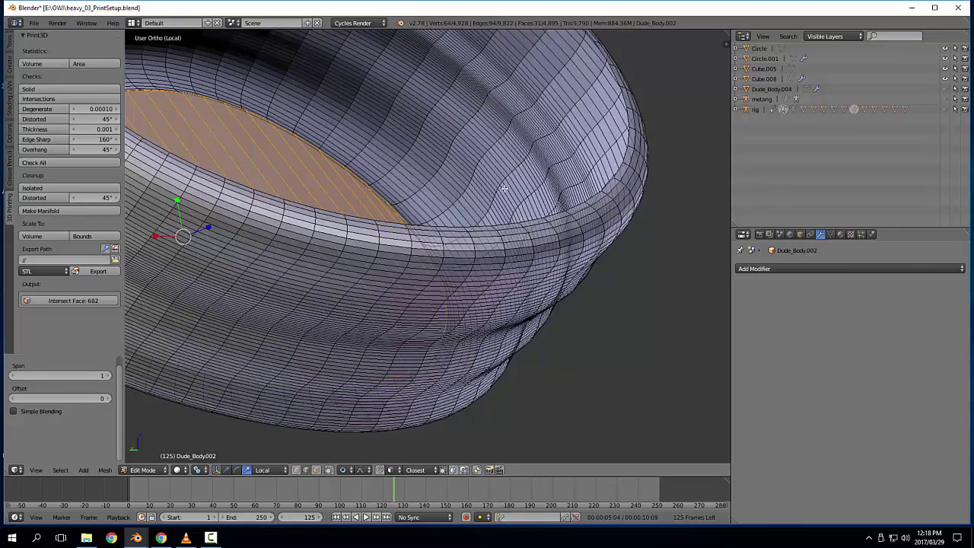
Step: Close the cuff's remaining rim opening with Grid Fill instead of a single face and return to Object Mode
middle_click_drag(504, 188, 423, 226)
middle_click_drag(316, 283, 345, 298)
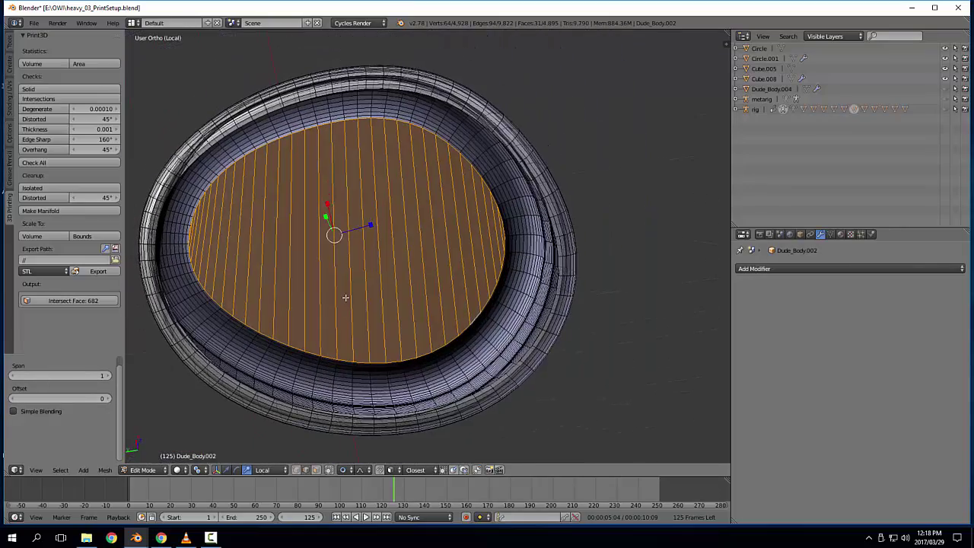
middle_click_drag(496, 345, 521, 293)
scroll(521, 292, "up", 2)
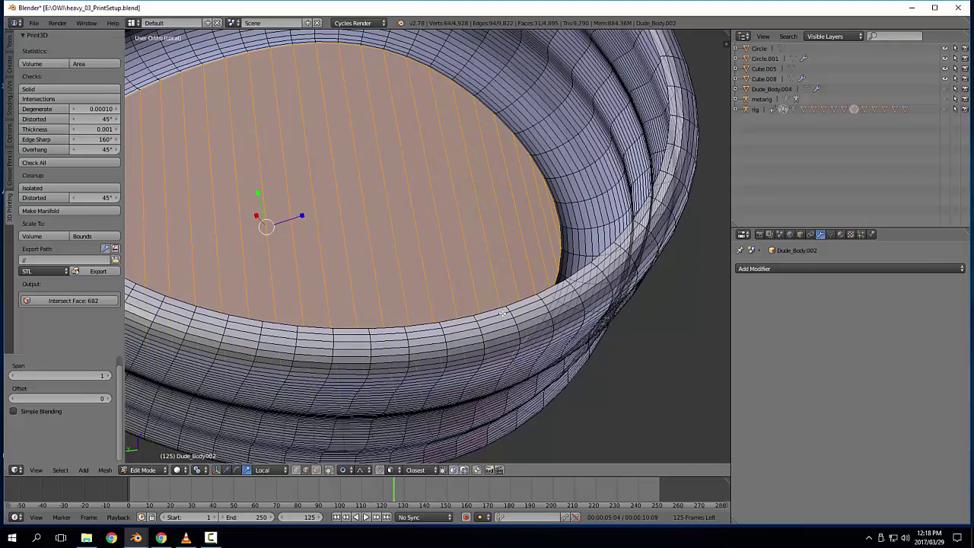
right_click(497, 311, "alt")
key("f")
scroll(496, 309, "down", 1)
scroll(497, 309, "down", 3)
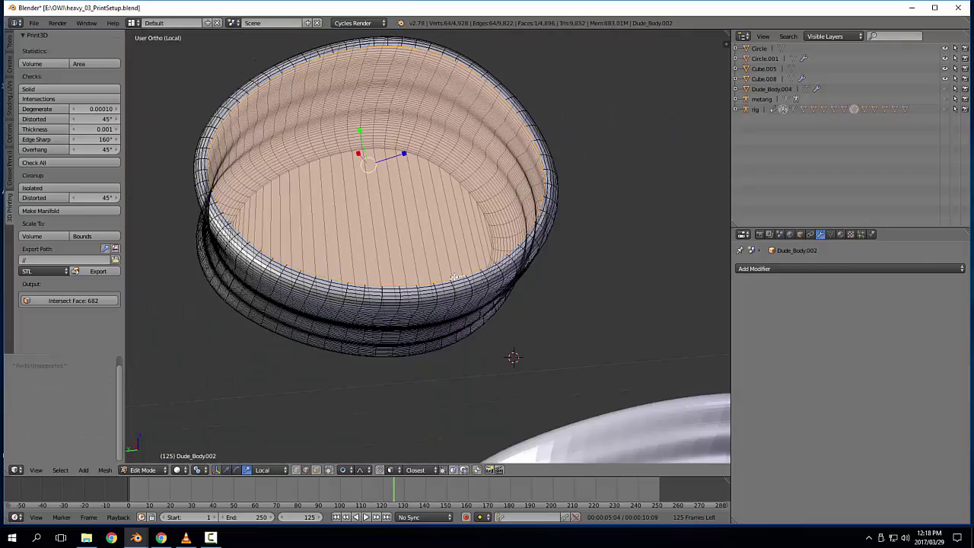
key("ctrl+z")
key("ctrl+f")
left_click(454, 280)
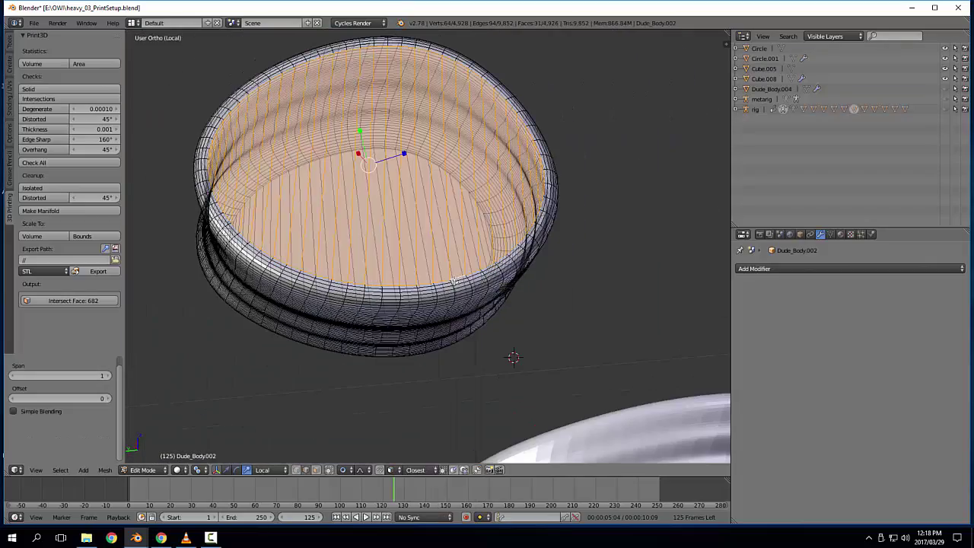
middle_click_drag(454, 282, 262, 260)
key("Tab")
left_click(442, 274)
Step: Open the Dude_Body.007 cuff in Edit Mode and close its far opening with Grid Fill
scroll(488, 288, "down", 2)
middle_click_drag(494, 228, 572, 211)
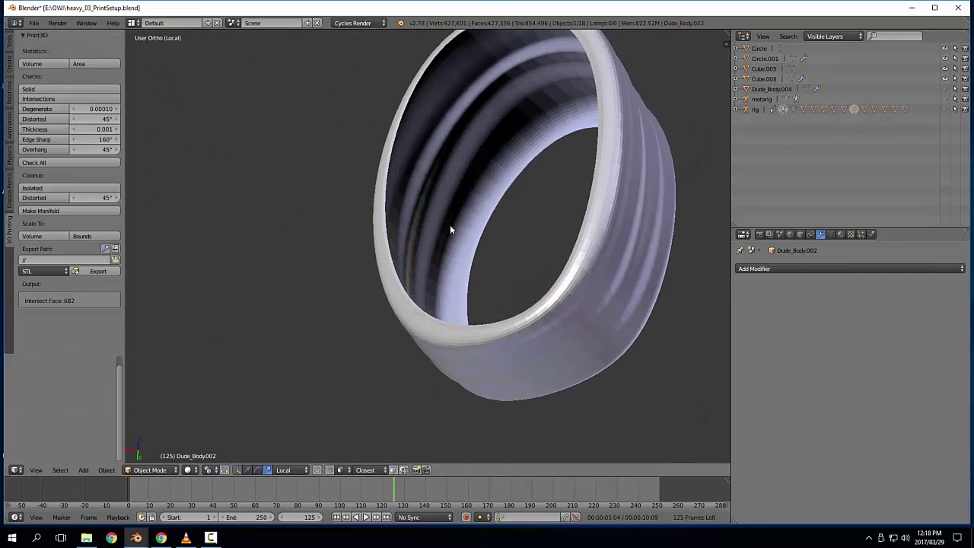
key("Tab")
right_click(487, 237, "alt")
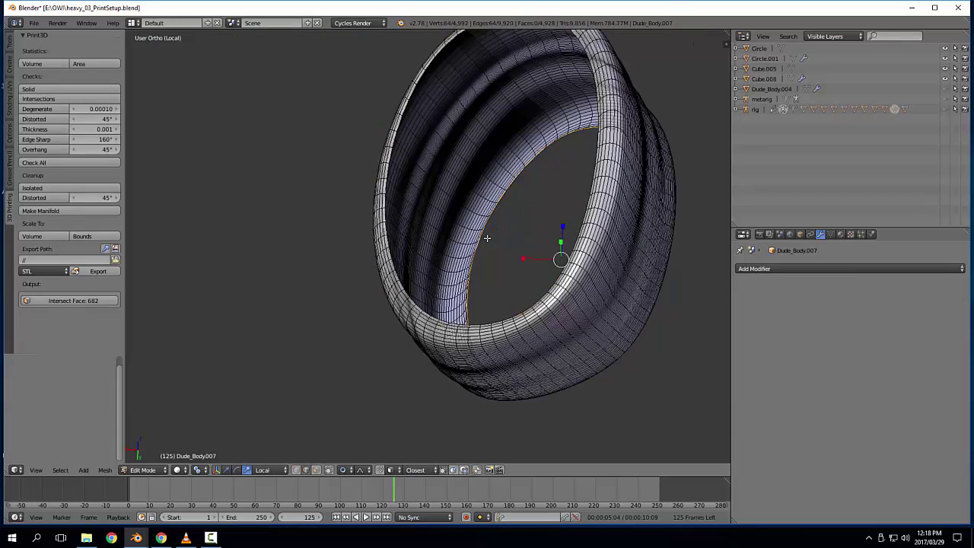
mouse_move(487, 237)
middle_mouse_down()
mouse_move(475, 246)
mouse_move(485, 249)
middle_mouse_up()
key("ctrl+f")
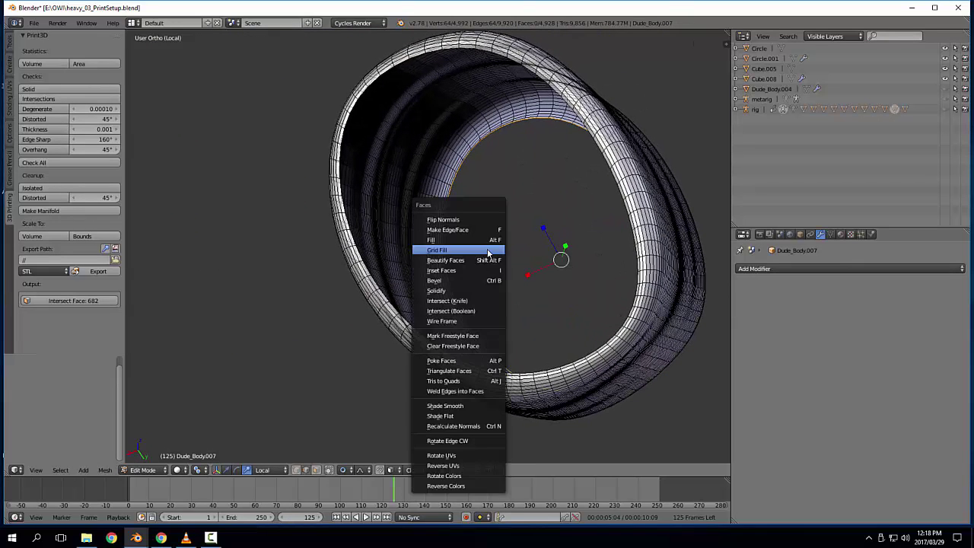
left_click(484, 251)
Step: Select the edge loop of the near rim on the Dude_Body.007 cuff and close it with Grid Fill
right_click(377, 283, "alt")
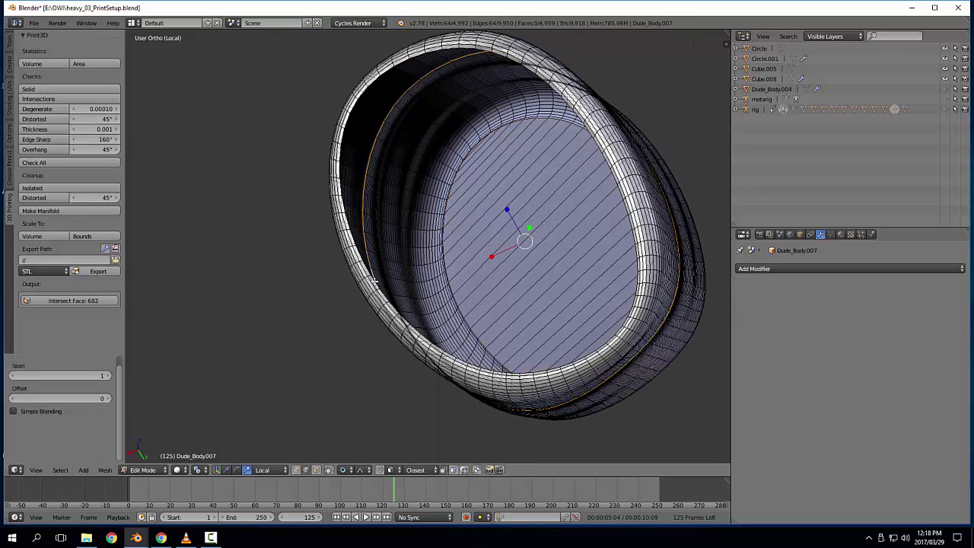
scroll(373, 281, "up", 5)
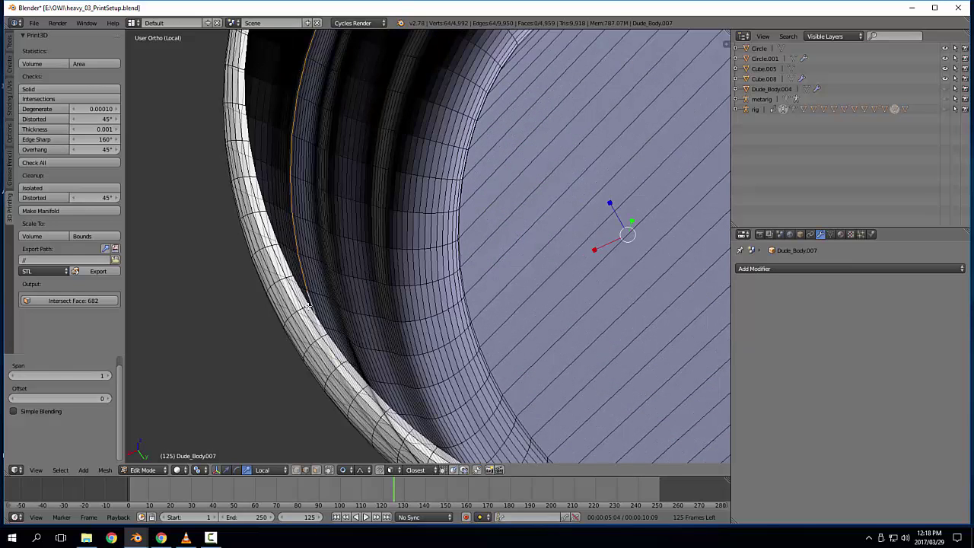
scroll(312, 311, "up", 1)
key("a")
right_click(312, 311, "alt")
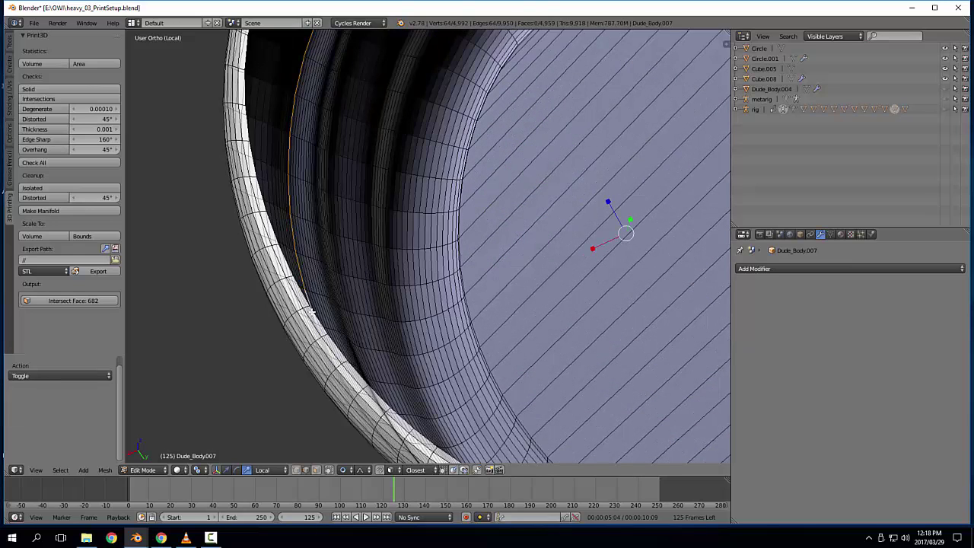
key("a")
right_click(260, 194, "alt")
key("ctrl+f")
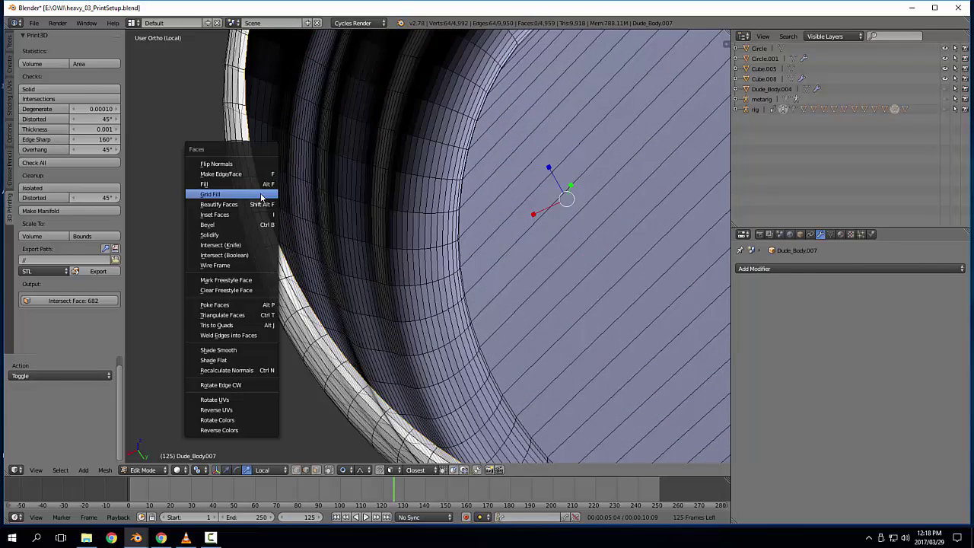
left_click(261, 192)
Step: Return to Object Mode, leave local view and check the full character from the front
scroll(533, 250, "down", 8)
key("Tab")
key("KP_Divide")
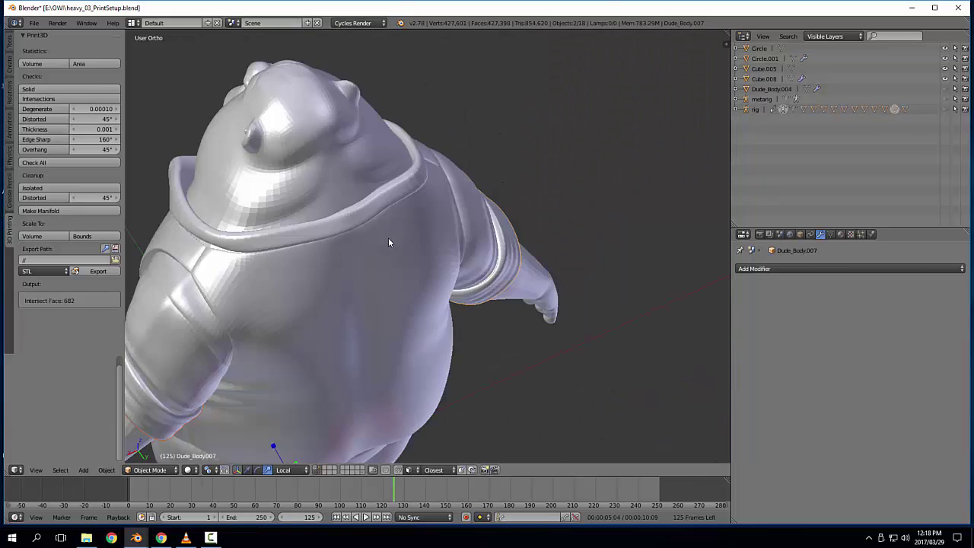
right_click(528, 188)
middle_click_drag(596, 296, 566, 224)
scroll(587, 244, "down", 1)
scroll(587, 249, "down", 2)
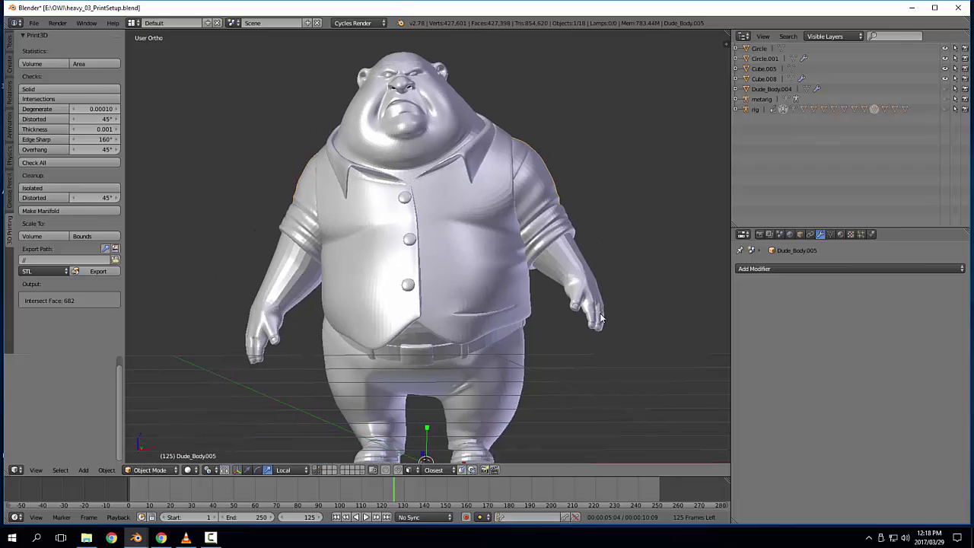
Step: Select the character's body mesh, isolate it in local view and inspect its open leg ends
right_click(571, 313)
middle_click_drag(548, 333, 489, 253, "shift")
key("KP_Divide")
scroll(489, 252, "up", 3)
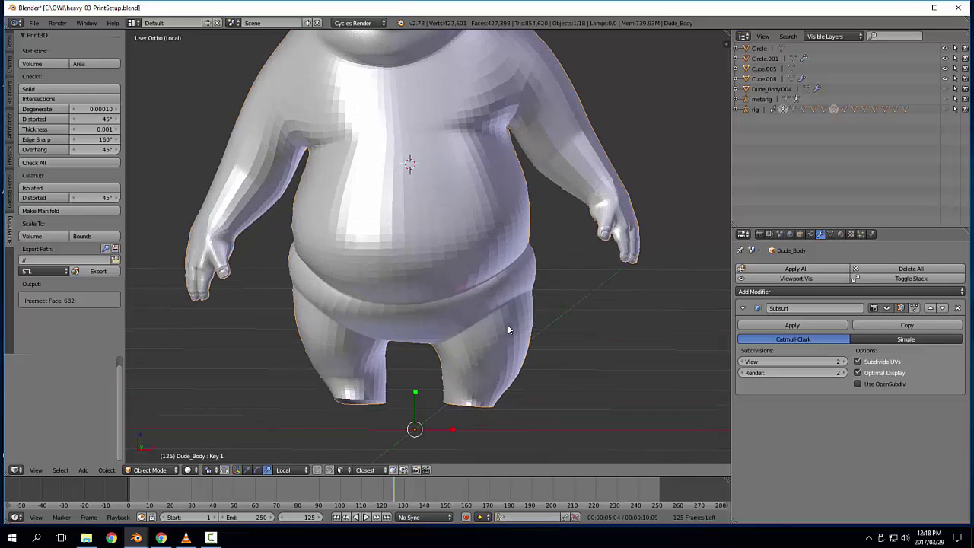
scroll(460, 251, "up", 2)
middle_click_drag(497, 371, 424, 295, "shift")
scroll(460, 256, "up", 3)
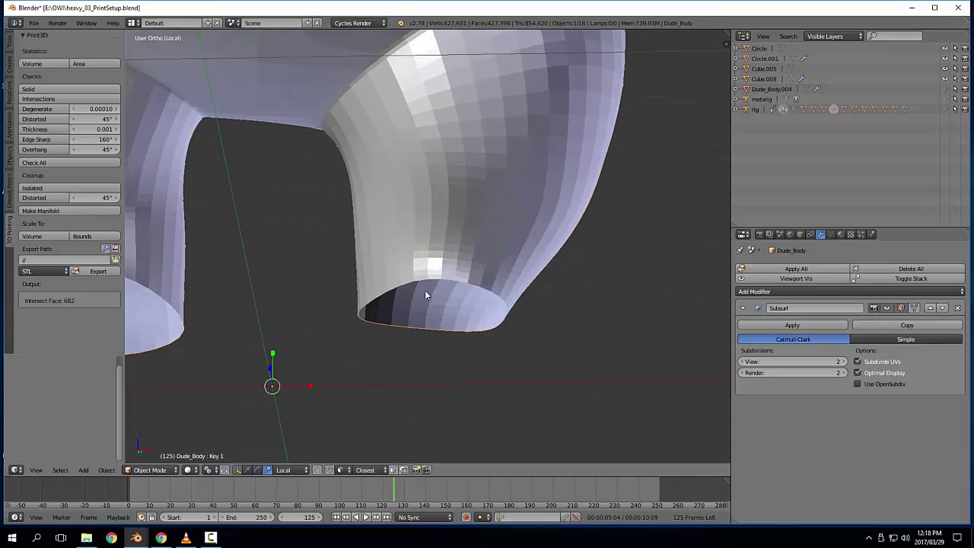
Step: Examine the body's mesh around the open leg ends in Edit Mode, then leave Edit Mode
key("Tab")
left_click(470, 340)
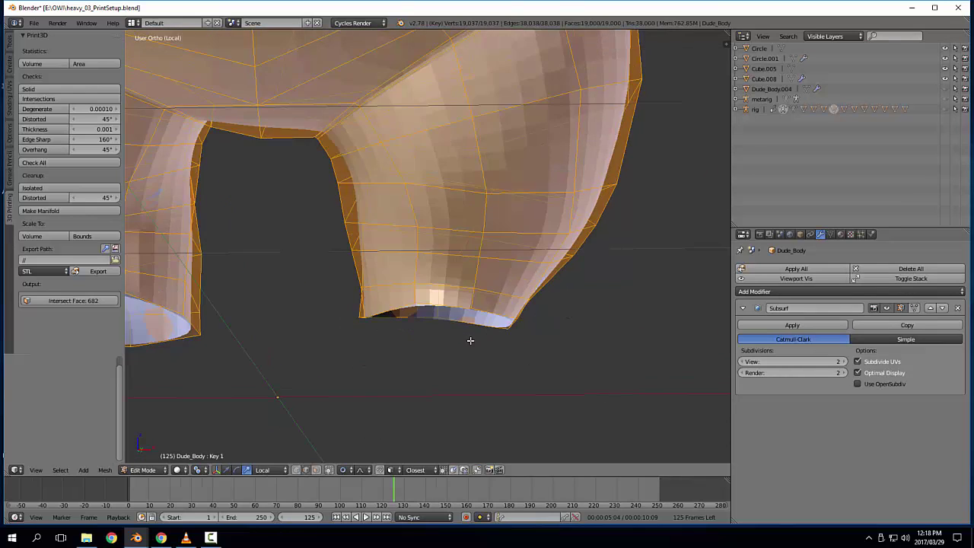
scroll(411, 252, "down", 5)
key("Tab")
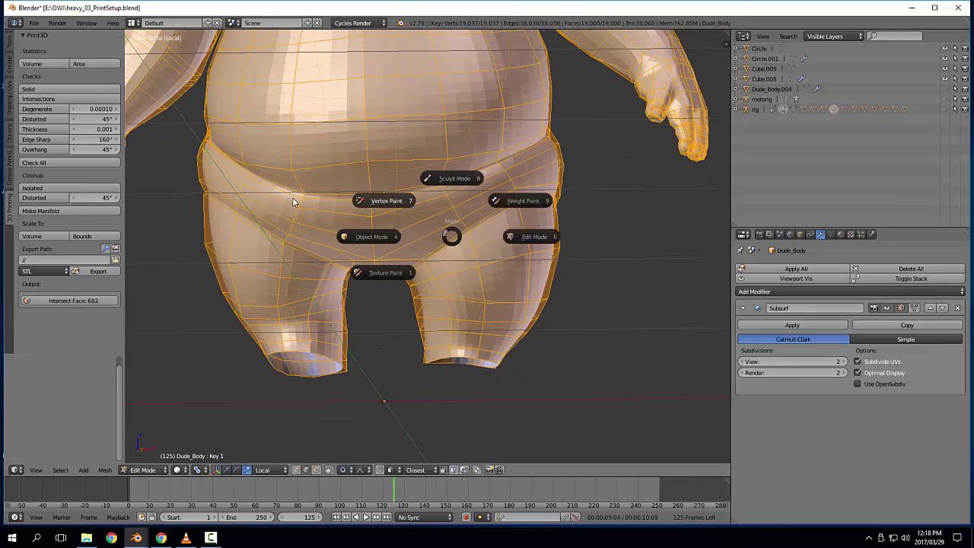
left_click(339, 229)
scroll(334, 221, "down", 5)
scroll(334, 220, "up", 2)
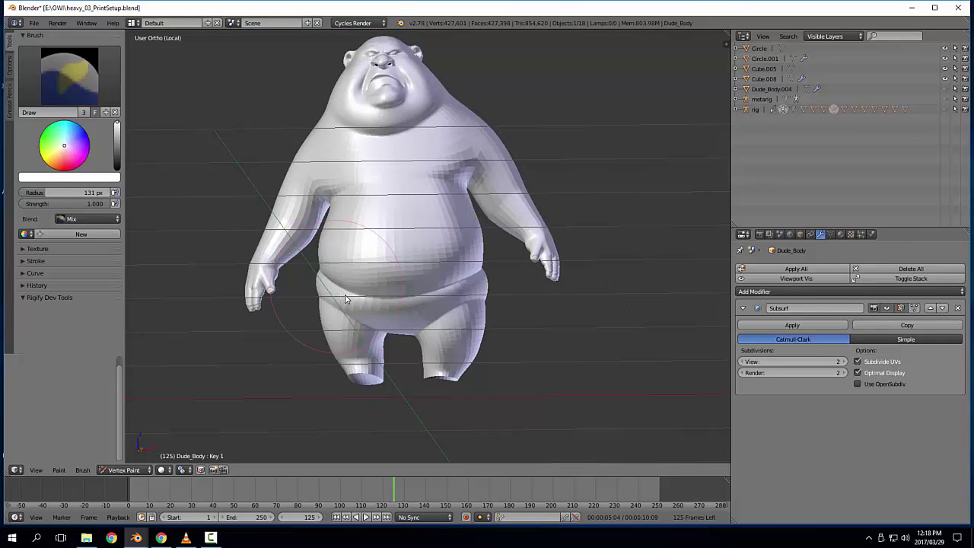
scroll(382, 220, "up", 2)
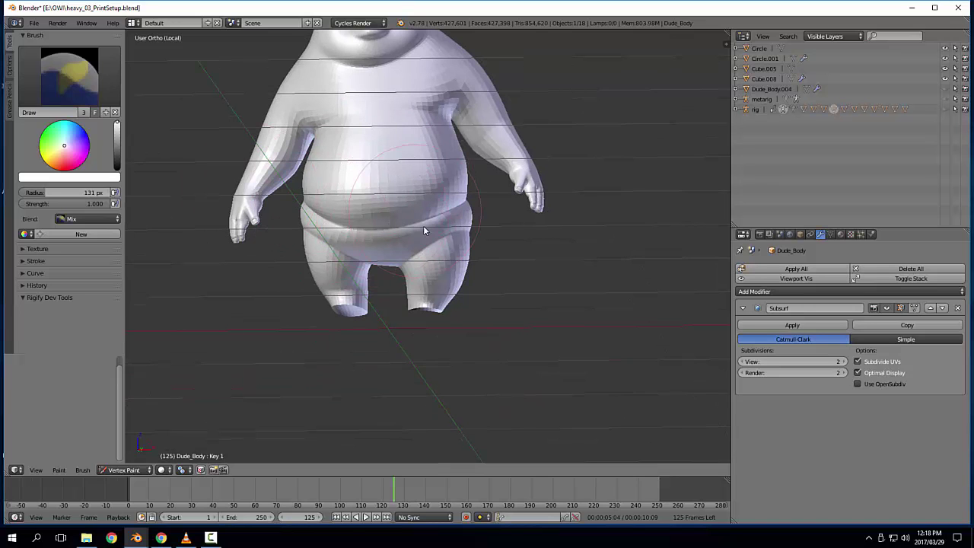
Step: Switch the body mesh from Vertex Paint to Object Mode and try to apply its Subsurf modifier
middle_click_drag(455, 259, 486, 259)
scroll(480, 274, "up", 8)
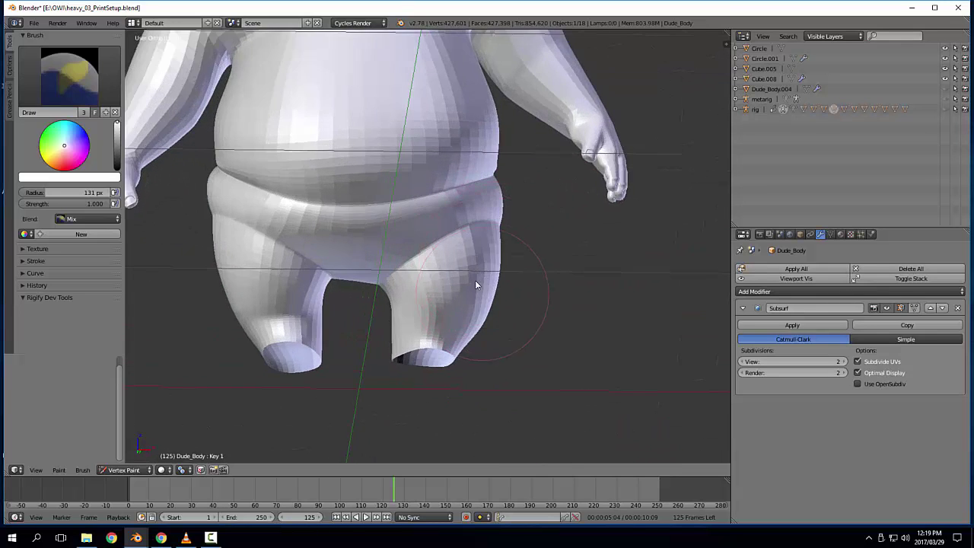
key("Tab")
left_click(473, 293)
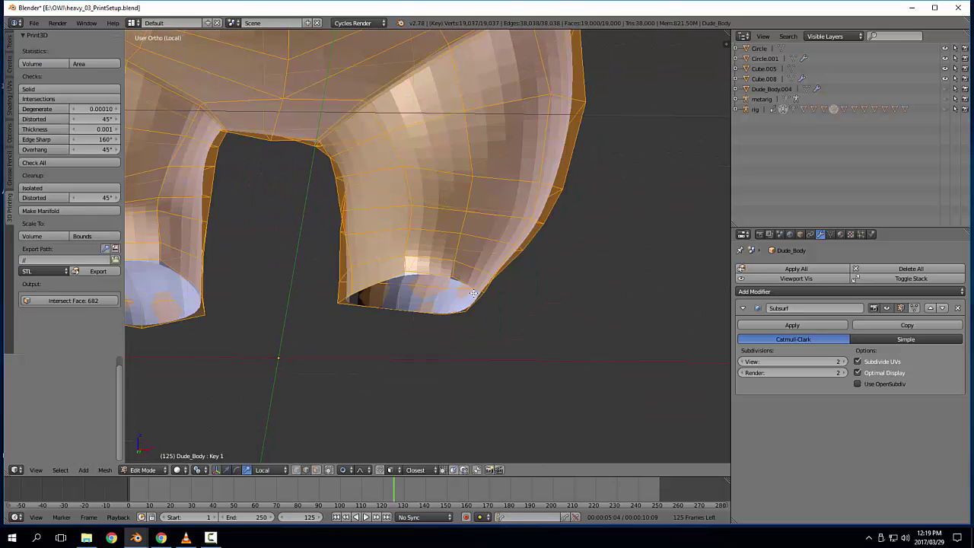
key("Tab")
left_click(392, 294)
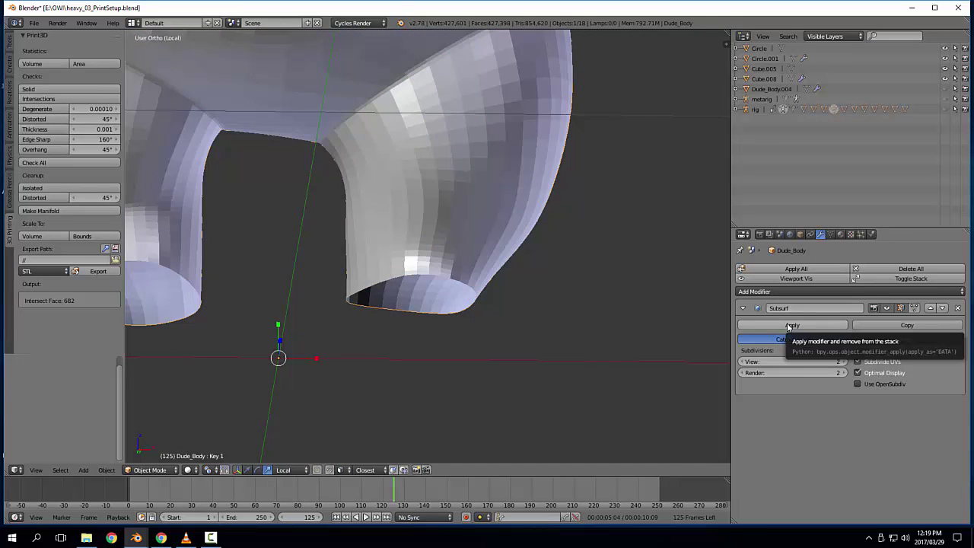
left_click(791, 325)
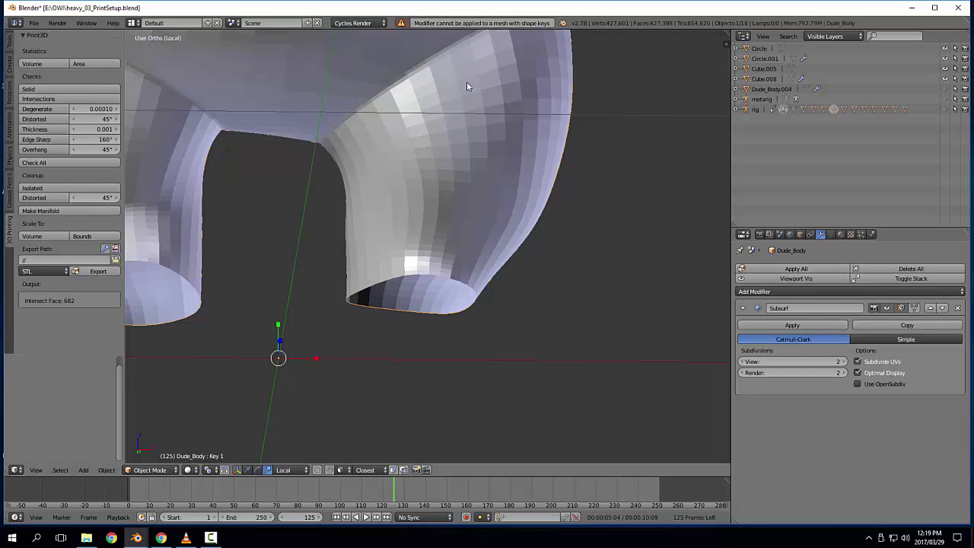
Step: Delete both shape keys, Basis and Key 1, from the Dude_Body mesh
scroll(335, 132, "up", 4)
middle_click_drag(335, 132, 383, 350, "shift")
middle_click_drag(320, 67, 348, 335, "shift")
middle_click_drag(352, 92, 387, 312, "shift")
mouse_move(361, 144)
middle_mouse_down("shift")
mouse_move(373, 254)
mouse_move(403, 262)
middle_mouse_up("shift")
scroll(407, 260, "up", 5)
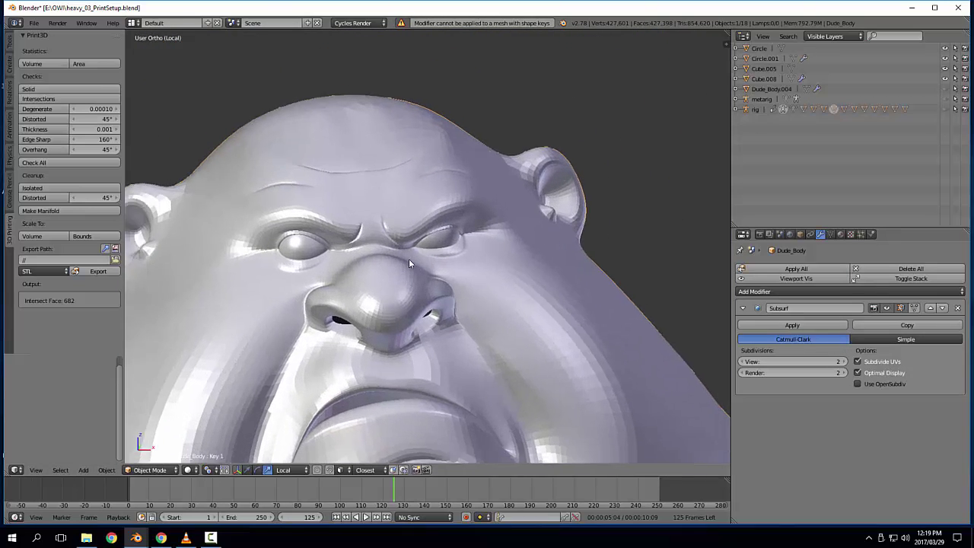
scroll(402, 268, "up", 3)
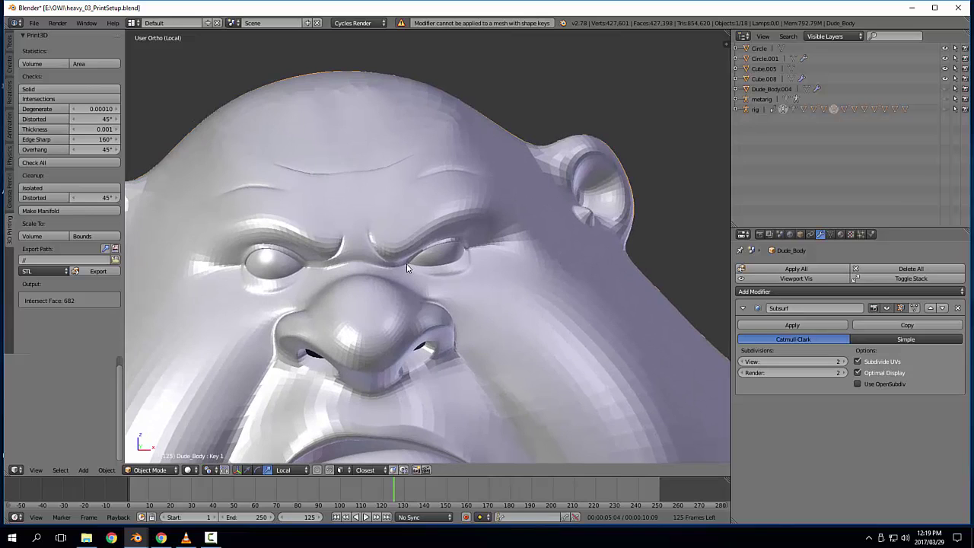
left_click(831, 233)
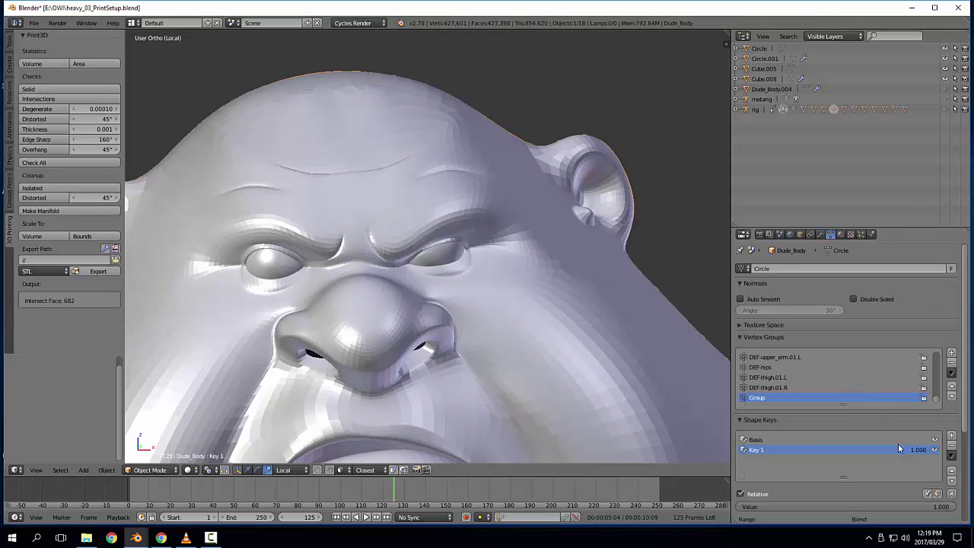
mouse_move(918, 450)
left_mouse_down()
mouse_move(875, 450)
mouse_move(918, 450)
left_mouse_up()
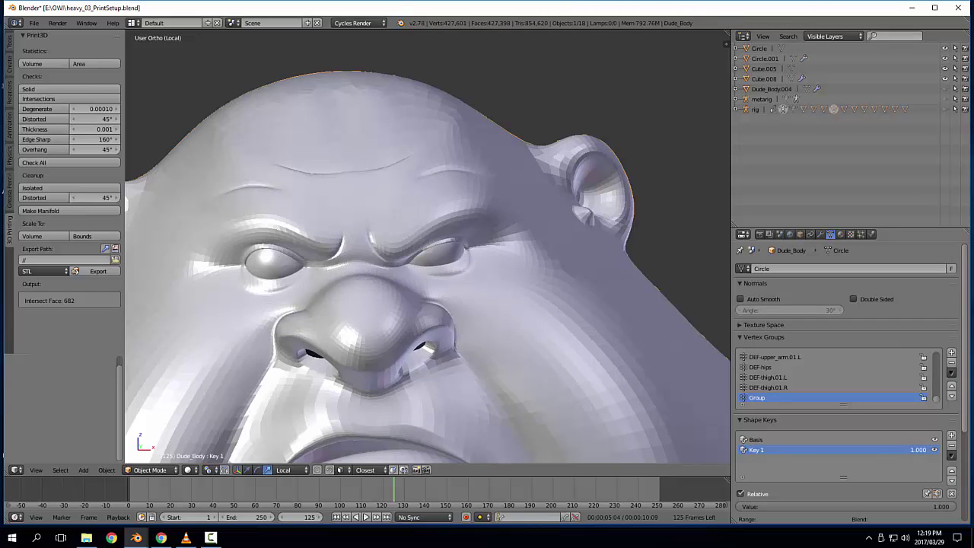
left_click(857, 439)
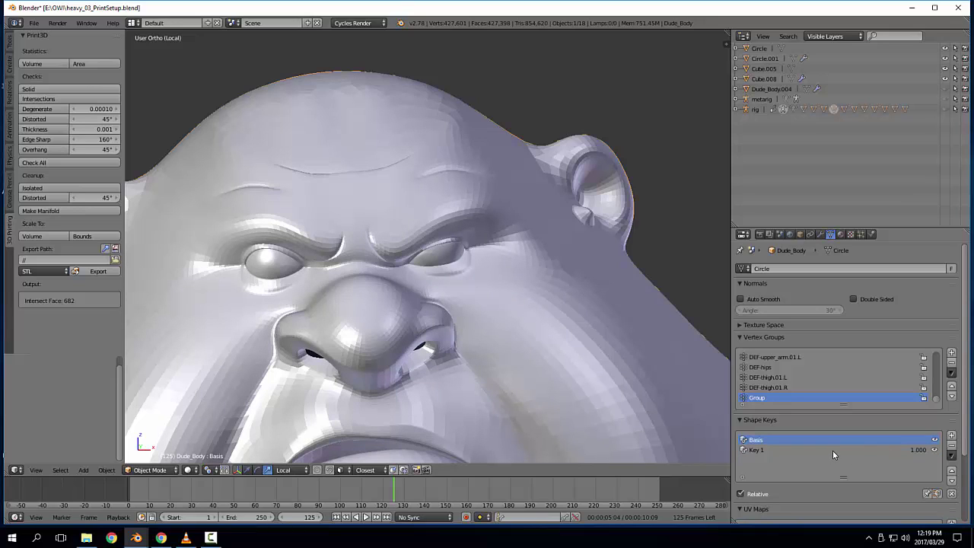
left_click(951, 445)
left_click(951, 445)
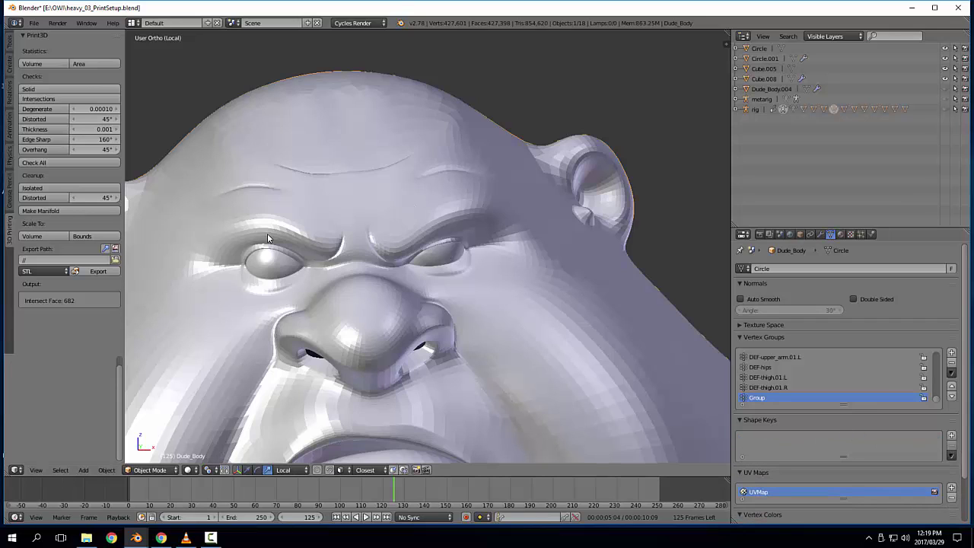
Step: Apply all modifiers on the body mesh, then open it in Edit Mode at the leg ends with nothing selected
left_click(821, 235)
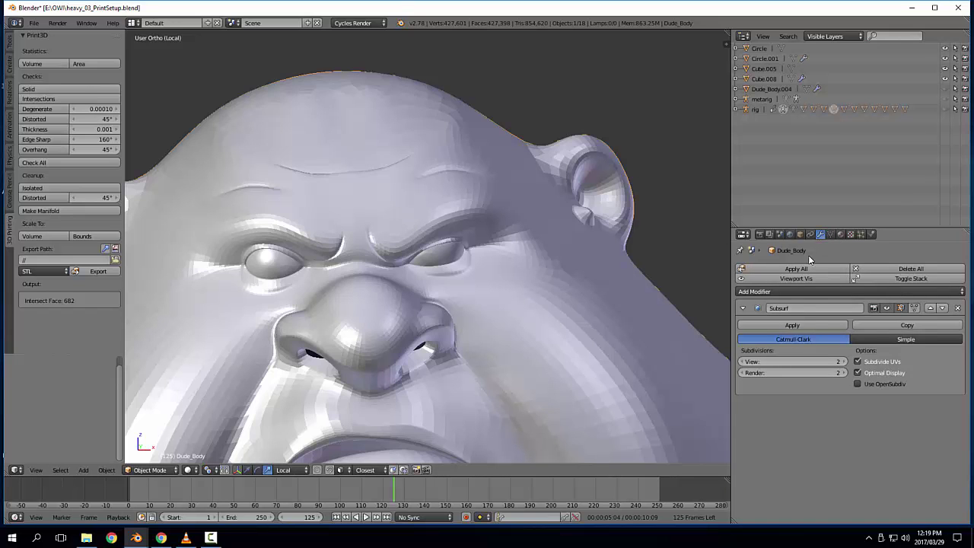
left_click(807, 269)
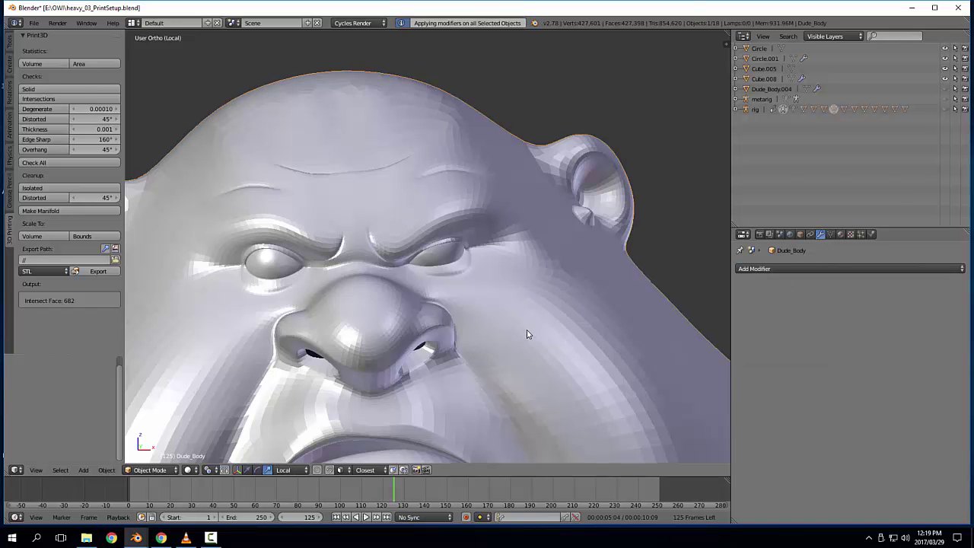
scroll(527, 334, "down", 5)
scroll(526, 334, "down", 4)
middle_click_drag(525, 332, 499, 181, "shift")
middle_click_drag(498, 376, 486, 65, "shift")
scroll(503, 263, "up", 4)
middle_click_drag(503, 263, 517, 251)
key("Tab")
left_click(535, 278)
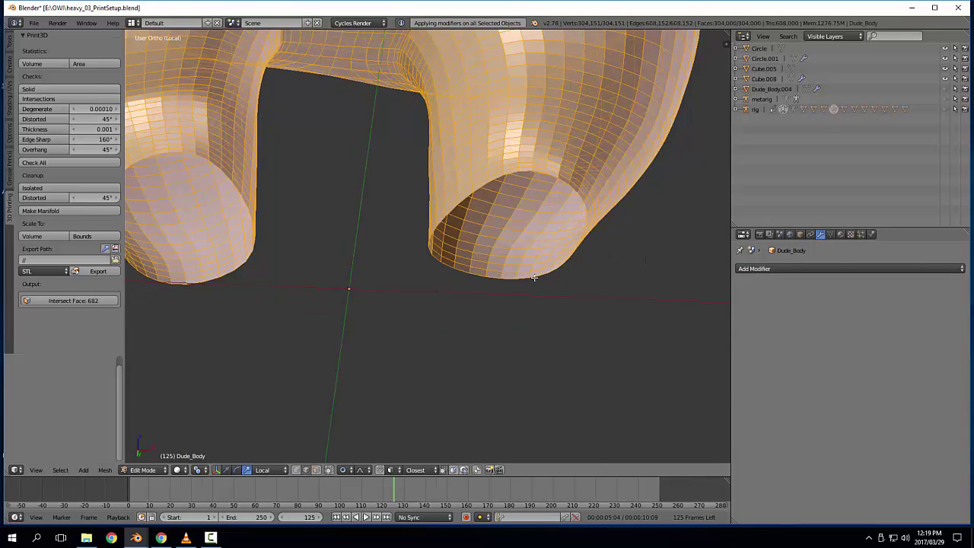
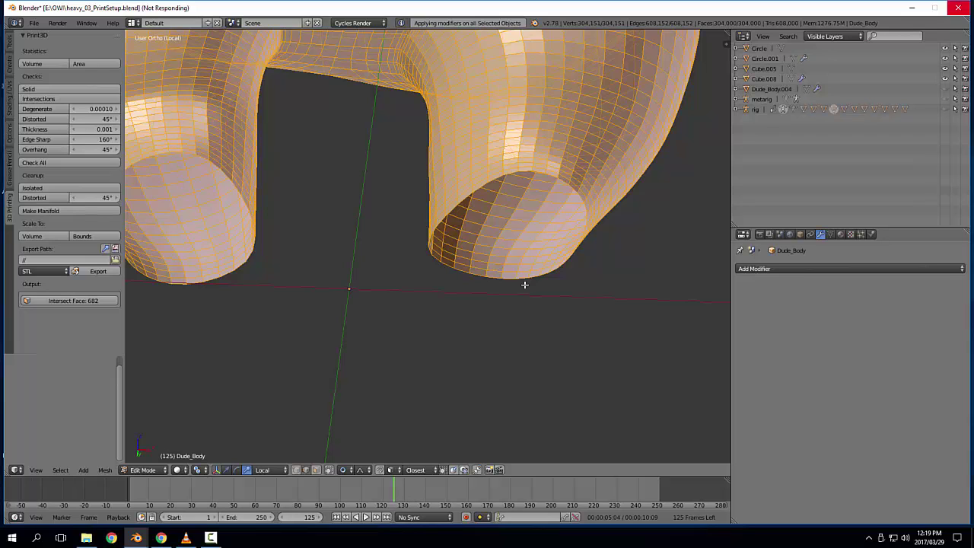
key("a")
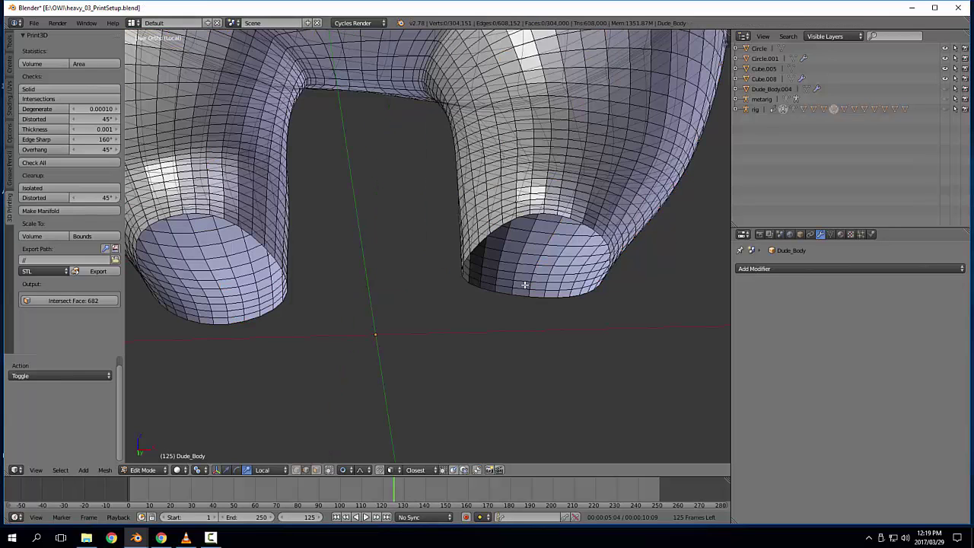
Step: Select the open edge loop of each leg end, close both with Grid Fill, and clear the selection
right_click(538, 296, "alt")
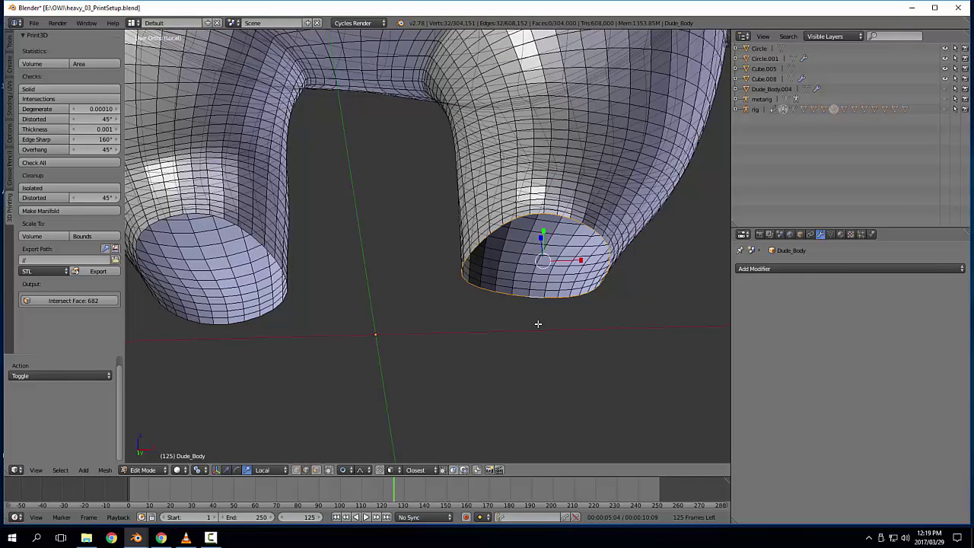
key("ctrl+f")
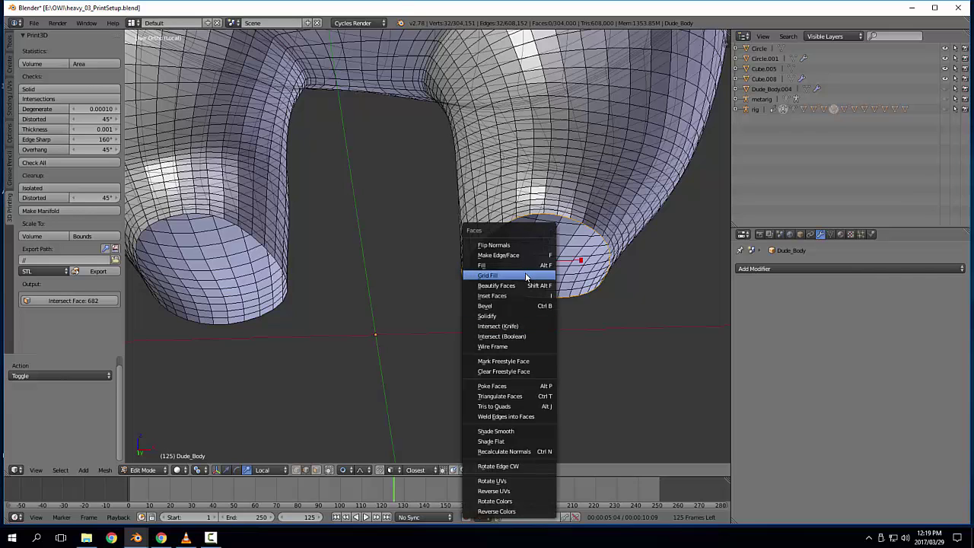
key("Return")
right_click(244, 322, "alt")
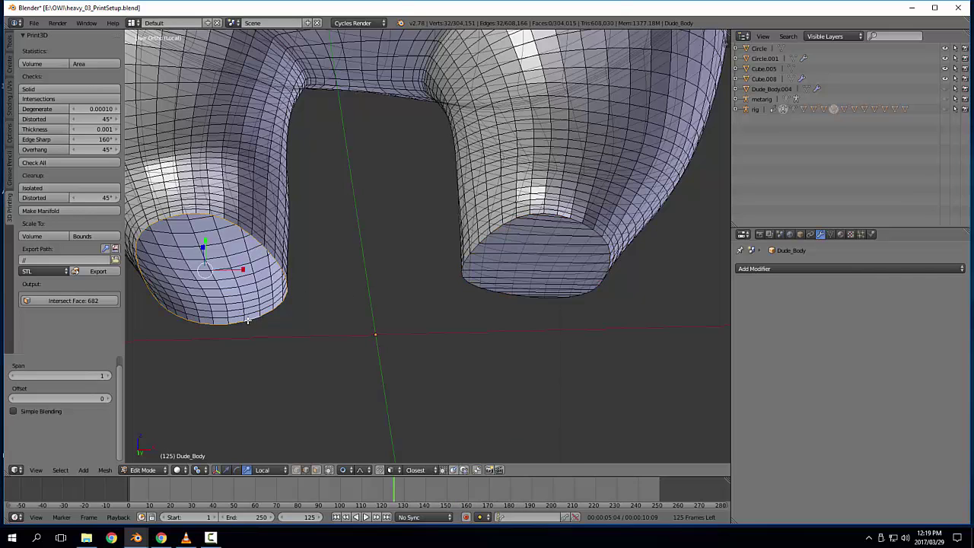
key("ctrl+f")
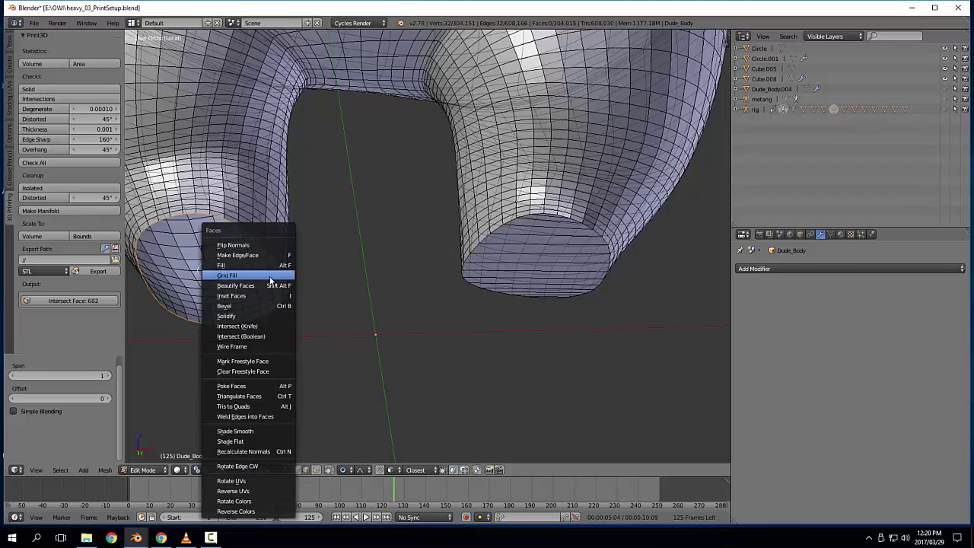
key("Return")
key("a")
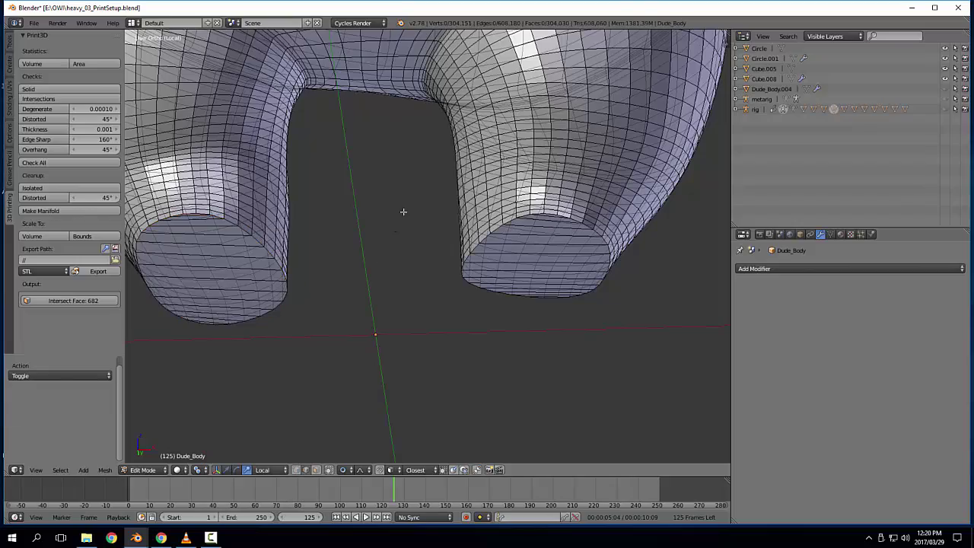
Step: Select the face loop just inside the lips in face select mode and delete its faces to detach the inner mouth
middle_click_drag(417, 115, 406, 309, "shift")
scroll(407, 309, "down", 3)
middle_click_drag(398, 211, 378, 311, "shift")
middle_click_drag(481, 104, 466, 221, "shift")
scroll(422, 212, "up", 4)
scroll(445, 257, "up", 4)
scroll(542, 184, "up", 1)
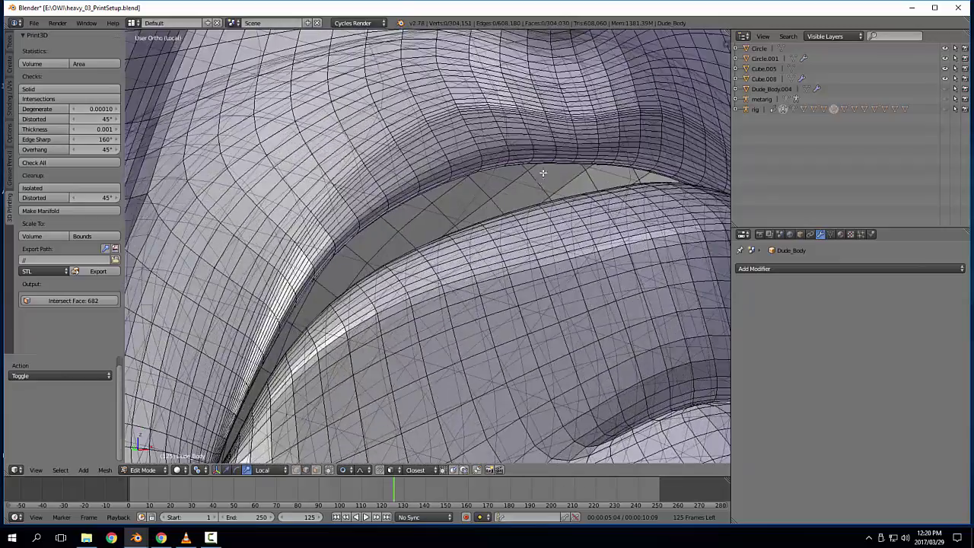
scroll(542, 174, "up", 1)
middle_click_drag(543, 174, 496, 186)
scroll(494, 204, "up", 1)
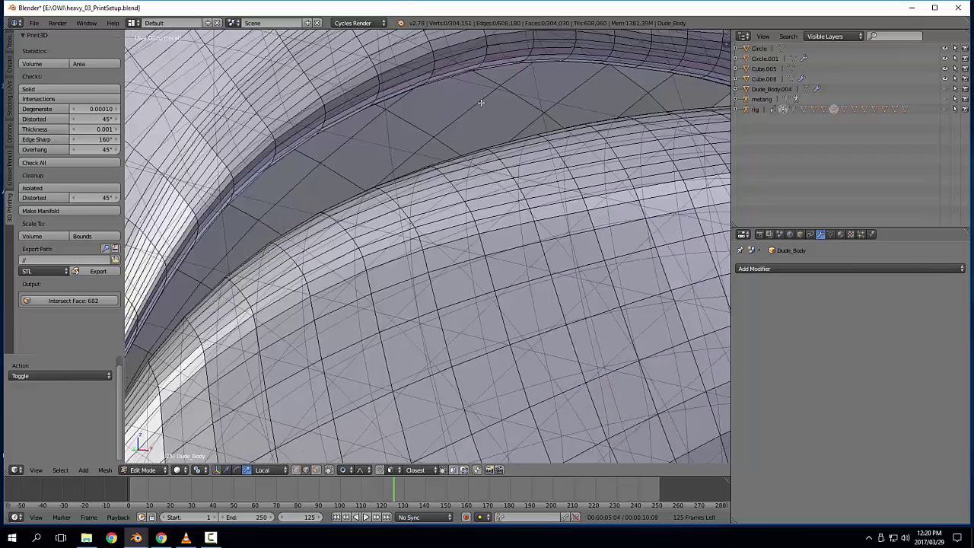
middle_click_drag(481, 102, 445, 238)
key("shift+3")
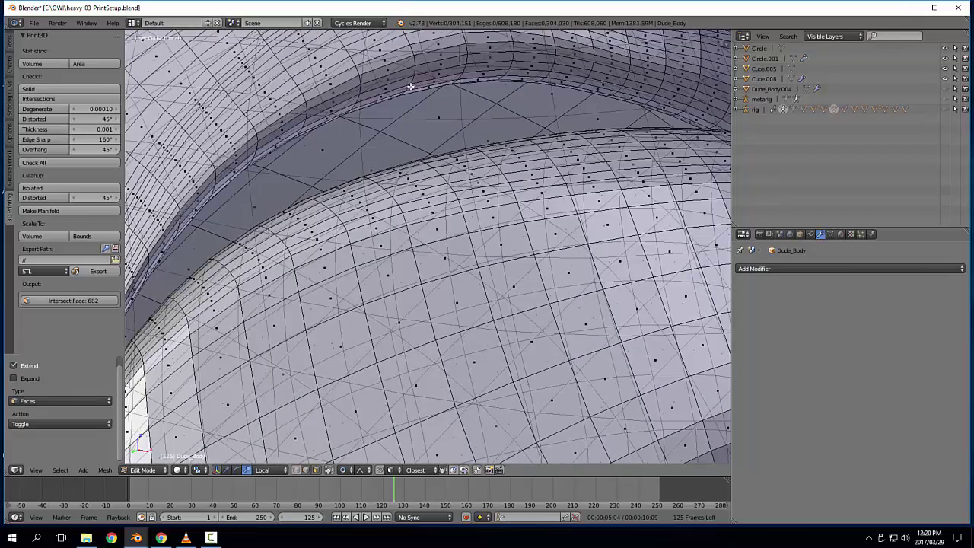
right_click(412, 80, "alt")
right_click(409, 89, "alt")
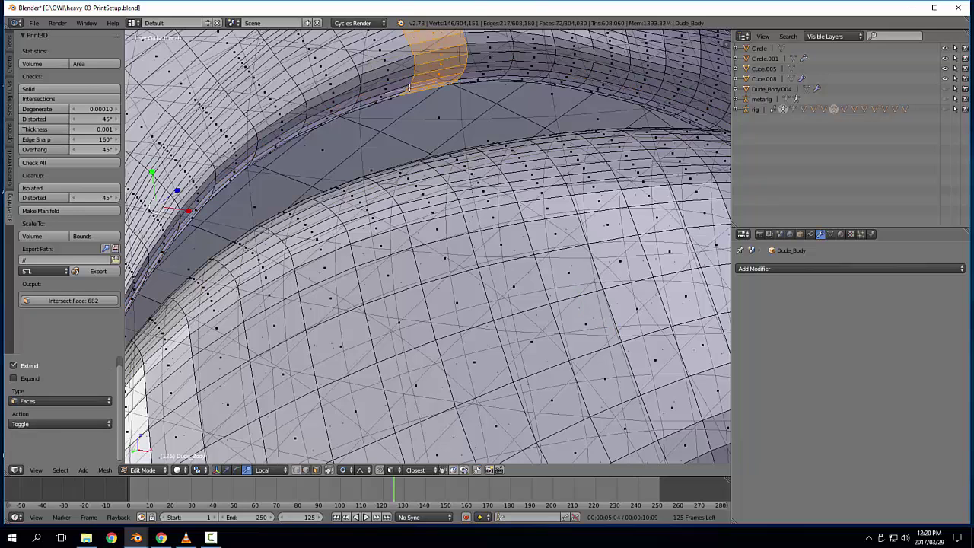
right_click(409, 89, "alt")
key("x")
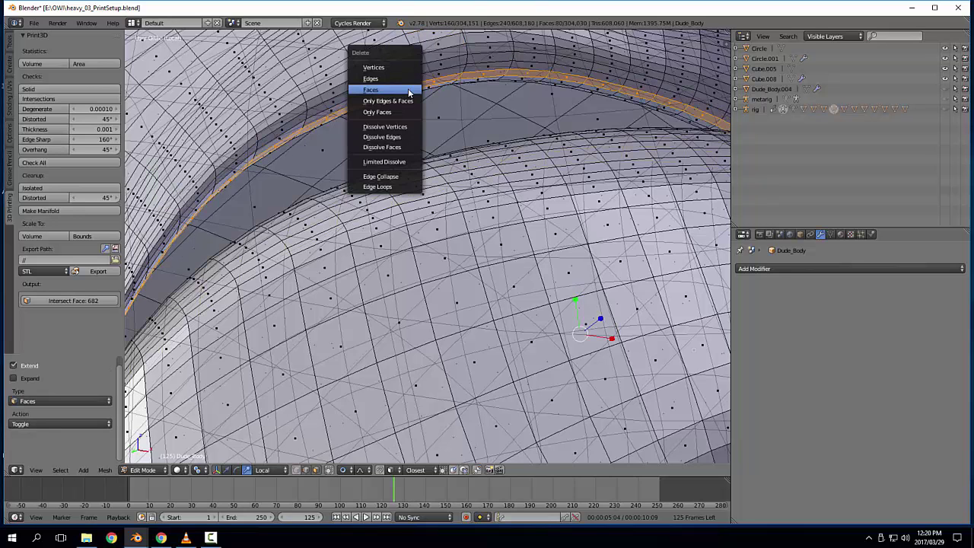
key("Return")
Step: Select all faces linked to the detached inner mouth surface and delete them
right_click(439, 117)
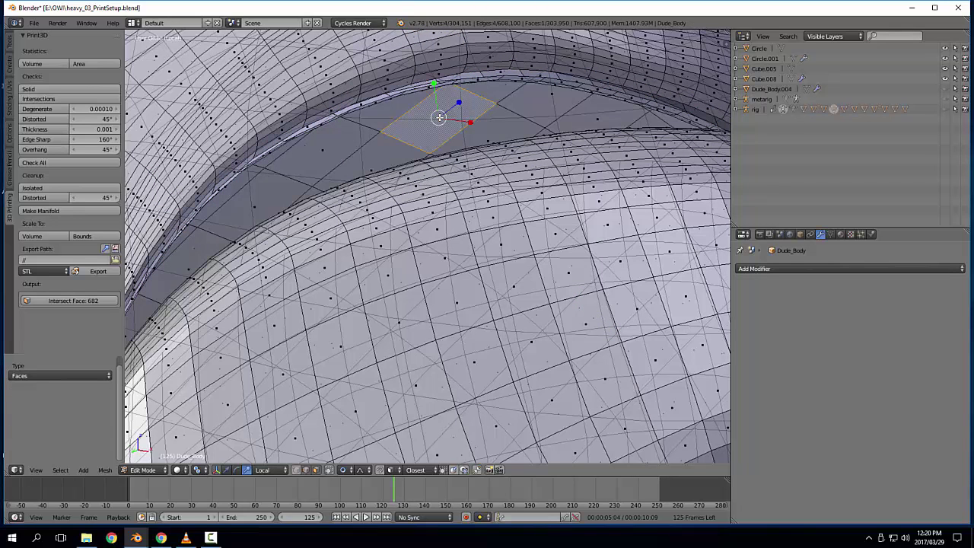
key("ctrl+l")
key("x")
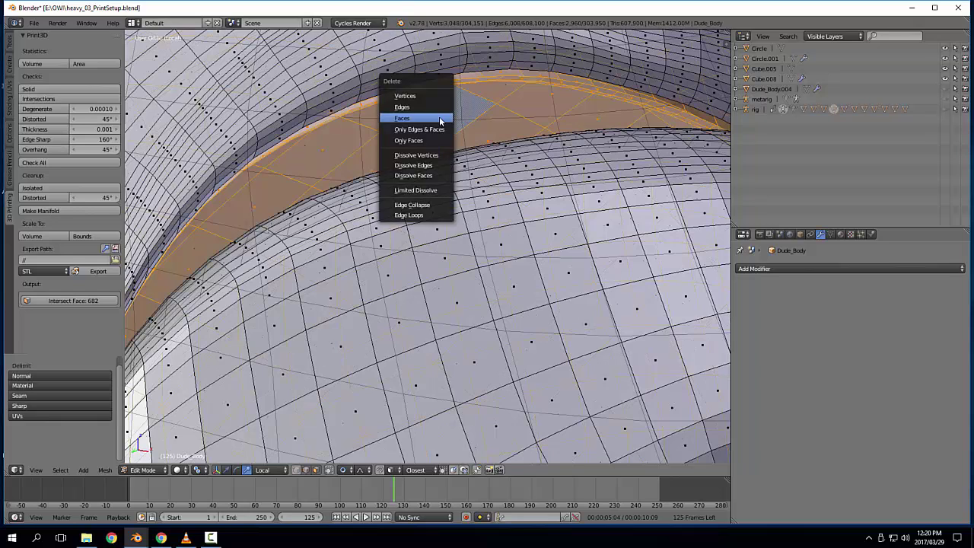
key("Return")
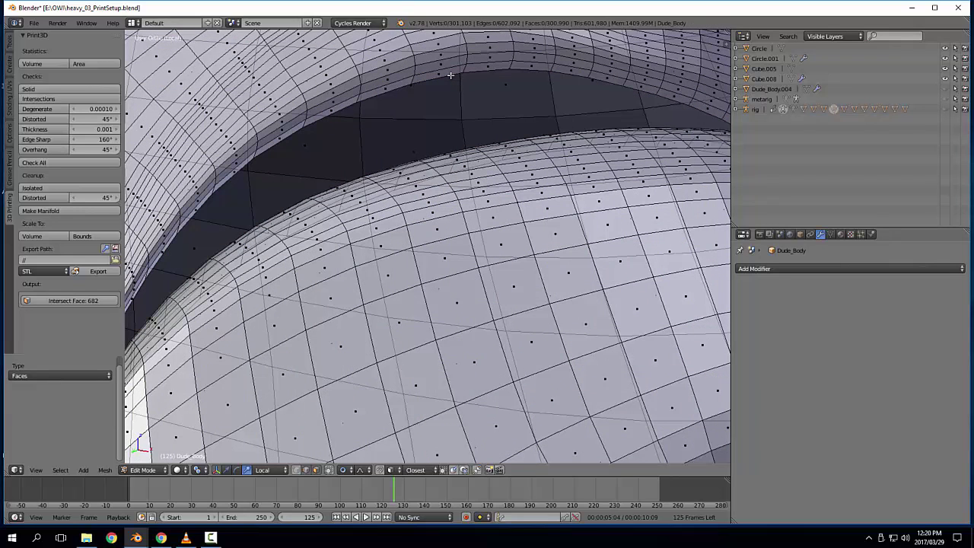
Step: Select the open edge loop around the inside of the lips, close it with Grid Fill, and clear the selection
key("shift+3")
right_click(450, 76, "alt")
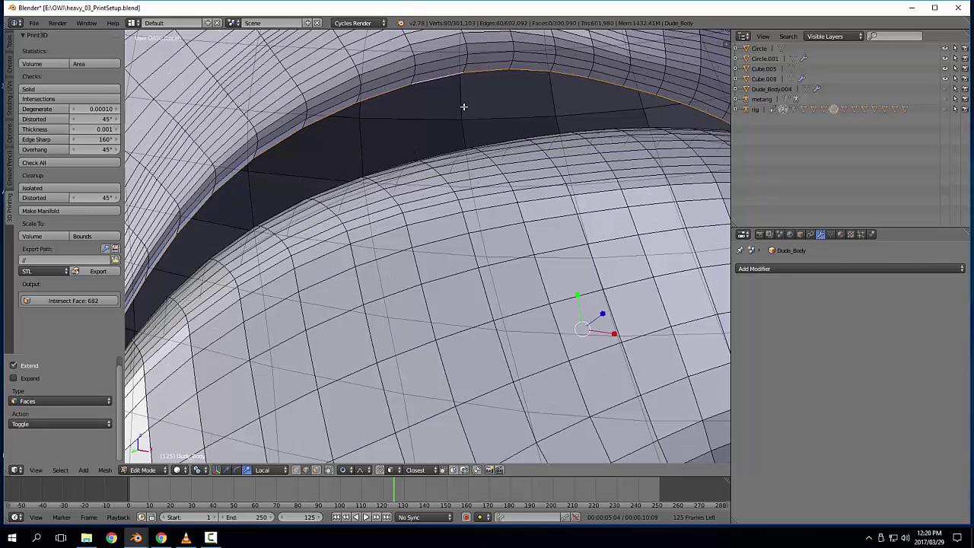
key("ctrl+f")
key("Return")
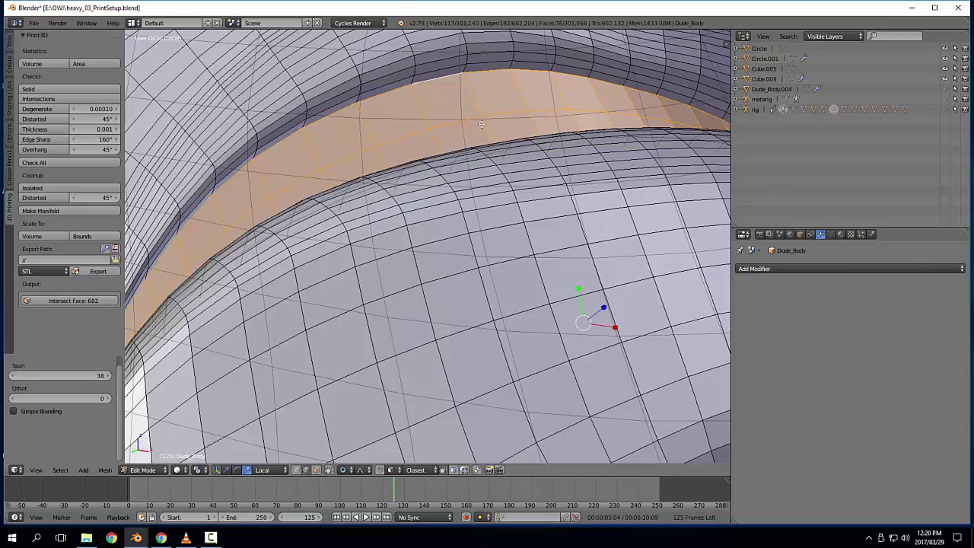
key("a")
Step: Select the open edge loop inside the character's right nostril and close it with Grid Fill
scroll(481, 152, "down", 8)
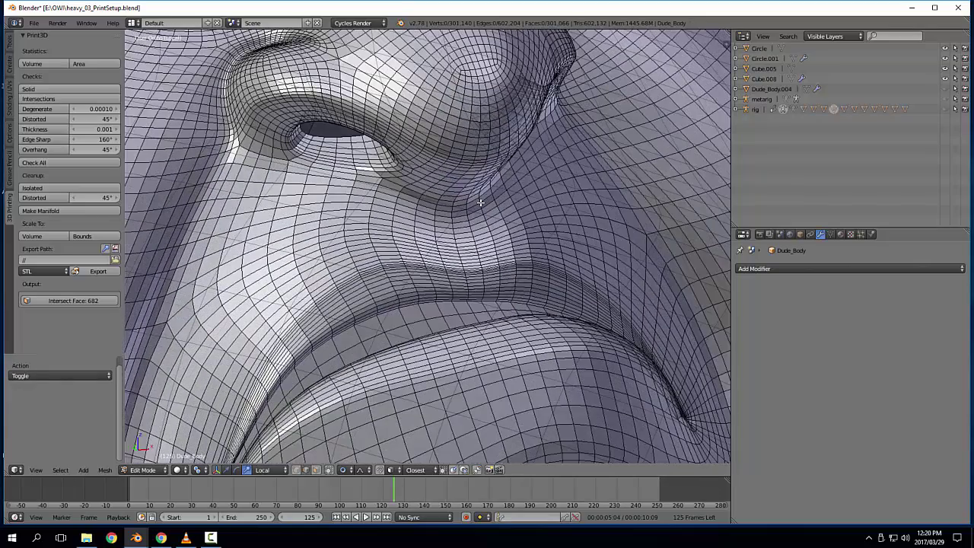
middle_click_drag(481, 202, 458, 205)
middle_click_drag(261, 193, 413, 270, "shift")
scroll(413, 270, "up", 2)
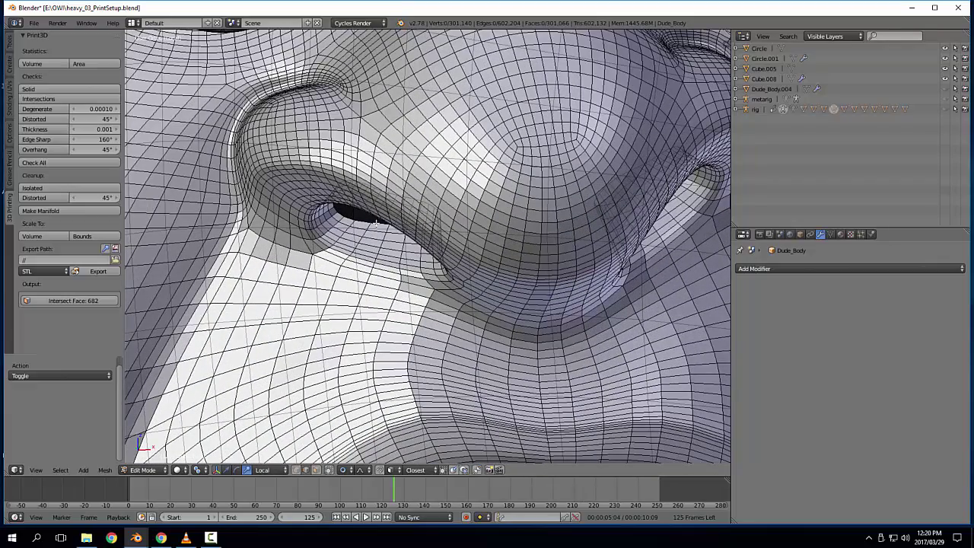
right_click(376, 223, "alt")
key("ctrl+f")
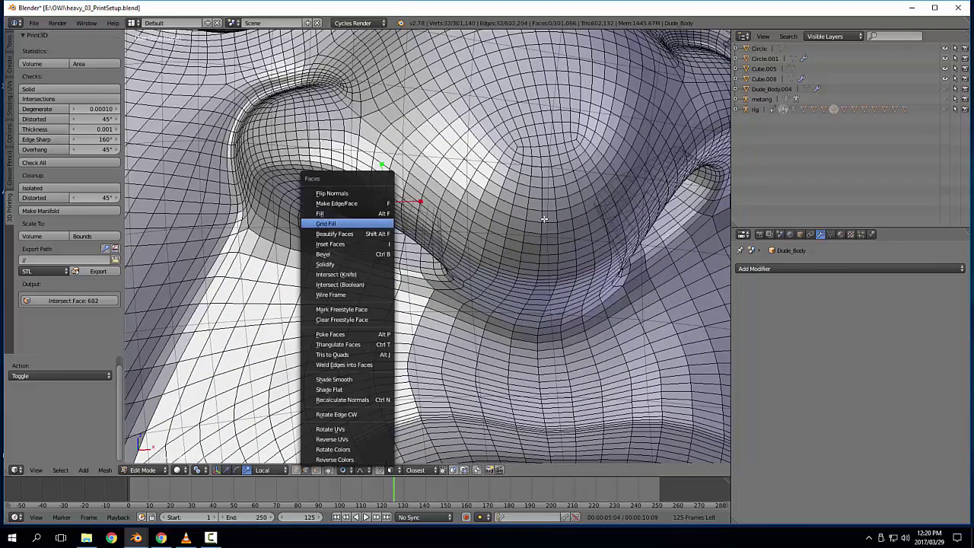
key("Return")
Step: Close the open edge loop inside the character's left nostril with Grid Fill
middle_click_drag(564, 211, 603, 227)
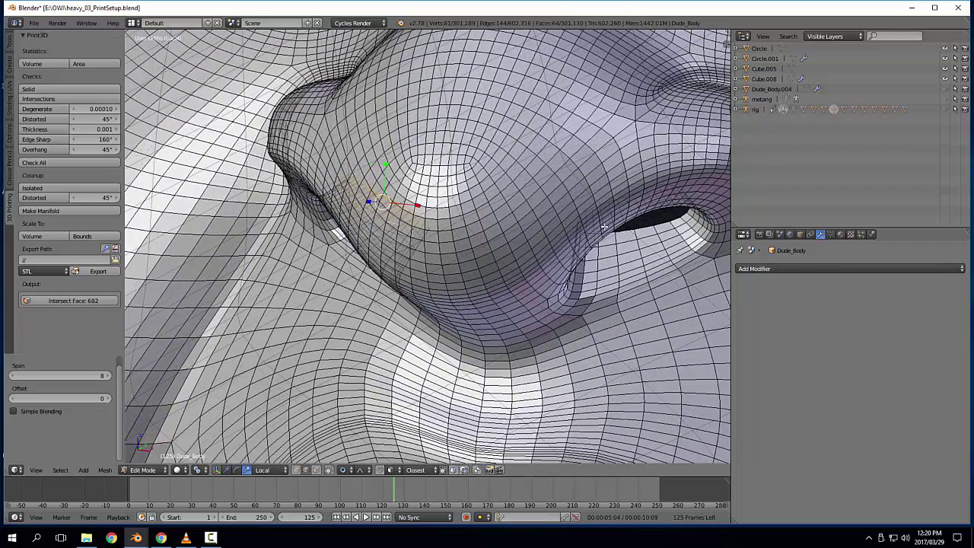
right_click(646, 227, "alt")
key("ctrl+f")
key("Return")
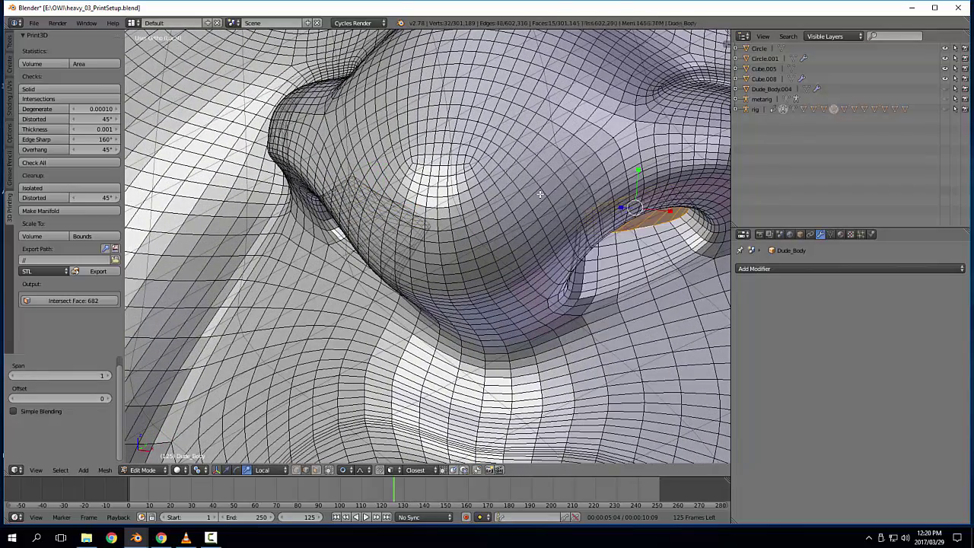
Step: Select all geometry linked to the eyeballs in the body mesh and separate the selection into its own object
scroll(520, 175, "down", 2)
middle_click_drag(520, 41, 470, 207, "shift")
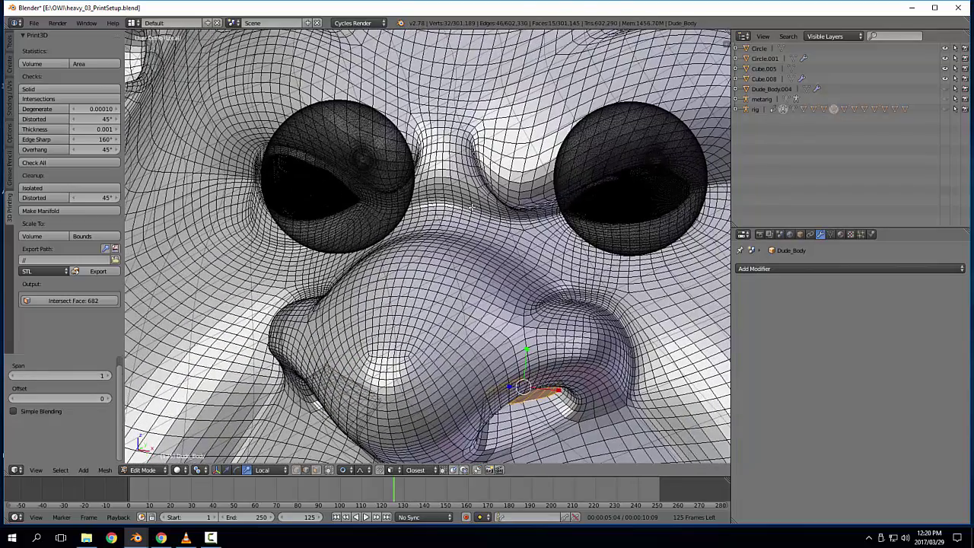
middle_click_drag(565, 196, 415, 201, "shift")
scroll(516, 202, "up", 4)
middle_click_drag(497, 162, 442, 269)
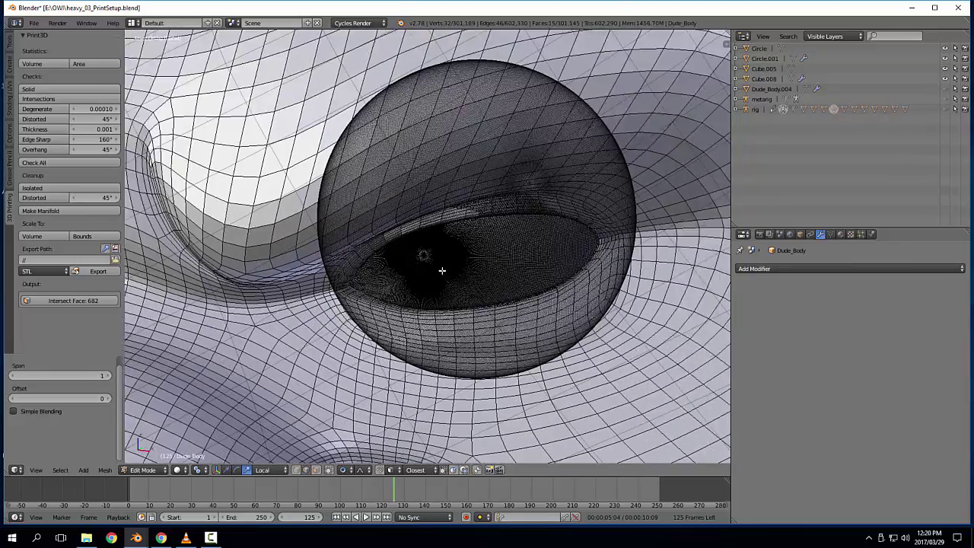
scroll(436, 296, "up", 1)
right_click(494, 314)
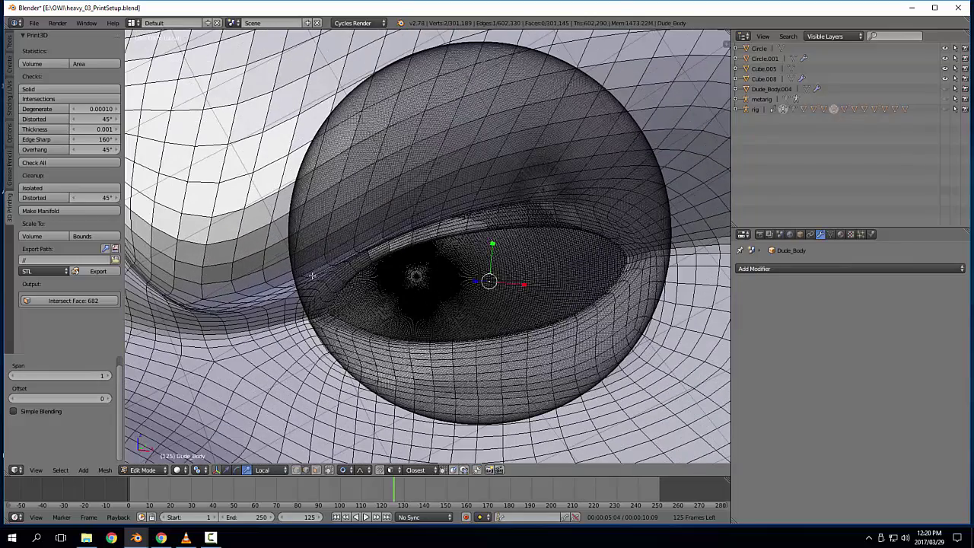
middle_click_drag(311, 276, 619, 224, "shift")
middle_click_drag(189, 245, 312, 248, "shift")
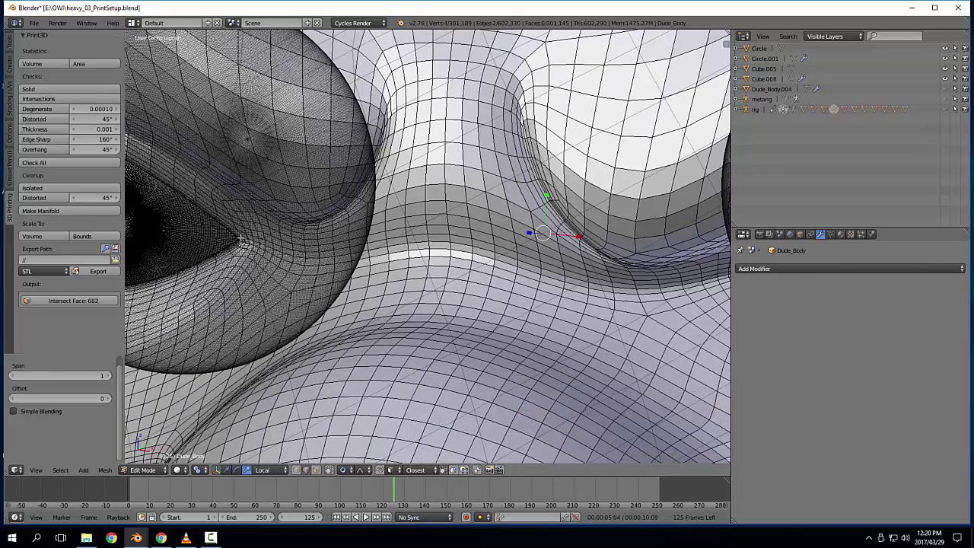
key("l")
key("p")
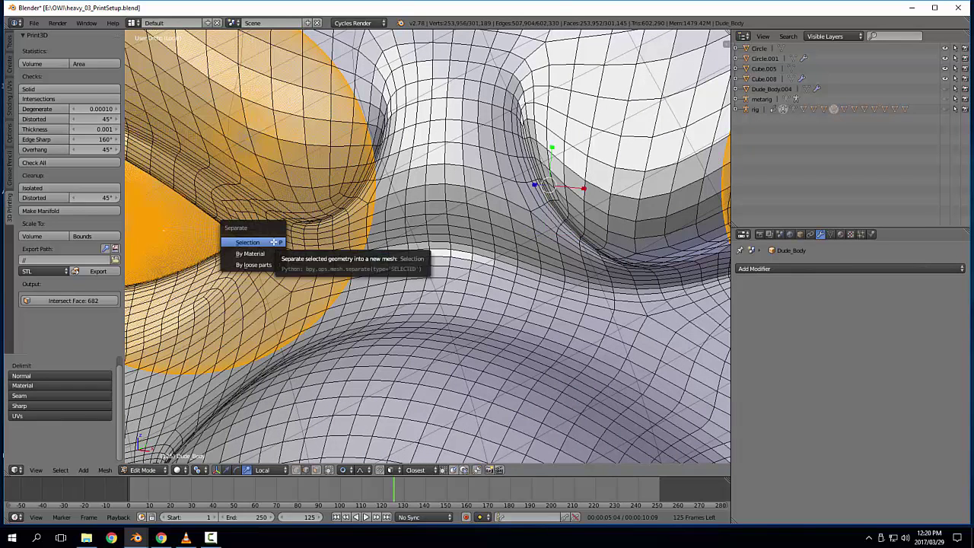
left_click(274, 242)
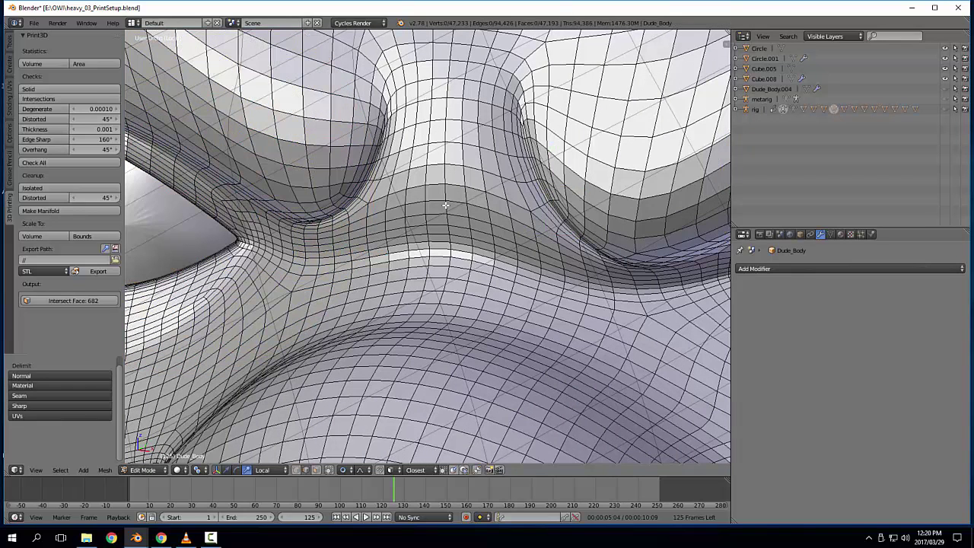
Step: Return to Object Mode, leave local view, and isolate only the body object in local view
key("Tab")
left_click(361, 204)
middle_click_drag(574, 235, 372, 235, "shift")
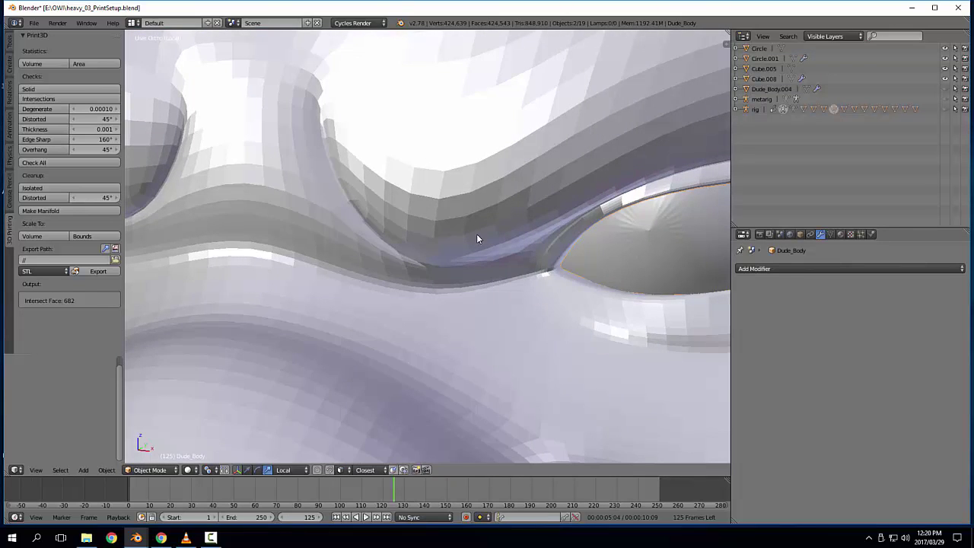
key("KP_Divide")
key("a")
right_click(582, 242)
key("KP_Divide")
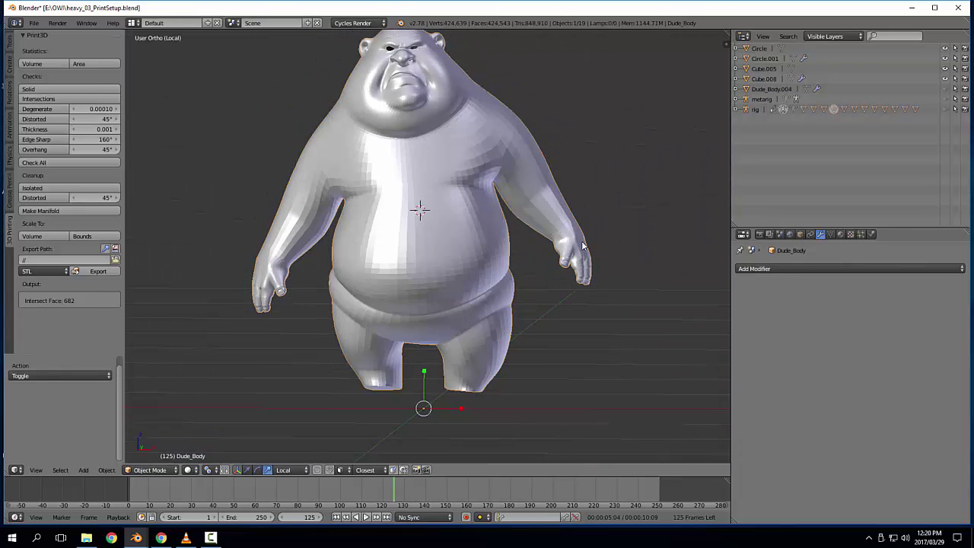
Step: Select the open edge loop of the character's left eye socket in Edit Mode and close it with Grid Fill
scroll(441, 105, "up", 8)
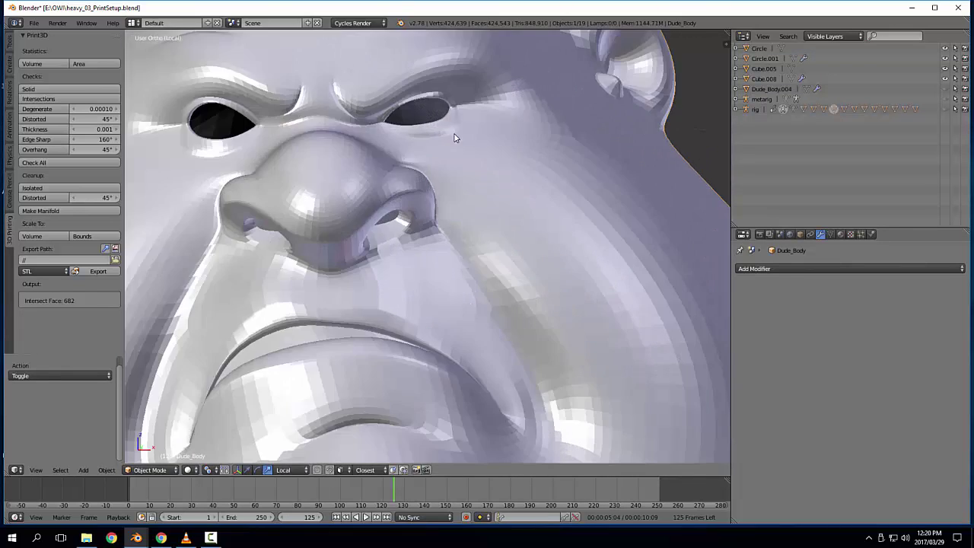
scroll(454, 138, "up", 5)
key("Tab")
left_click(576, 305)
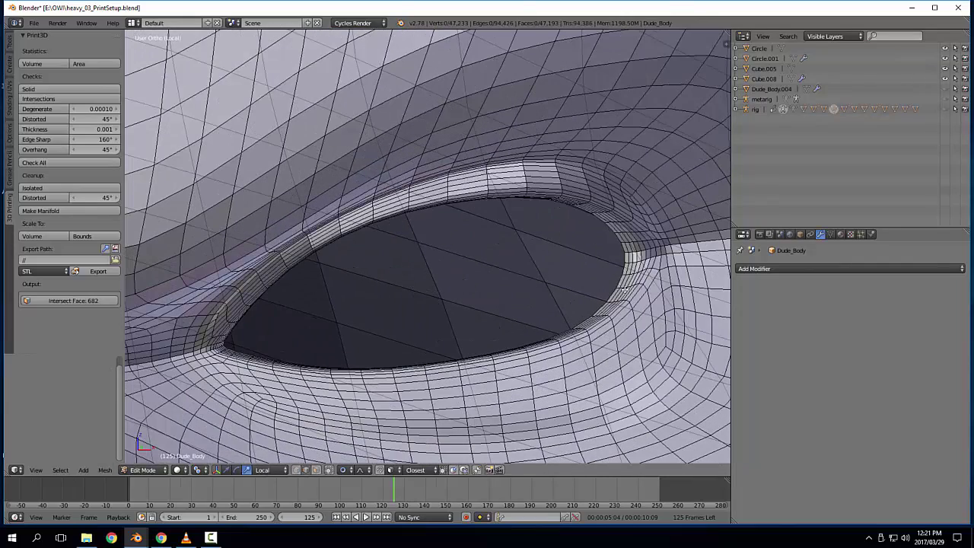
right_click(619, 283, "alt")
key("ctrl+f")
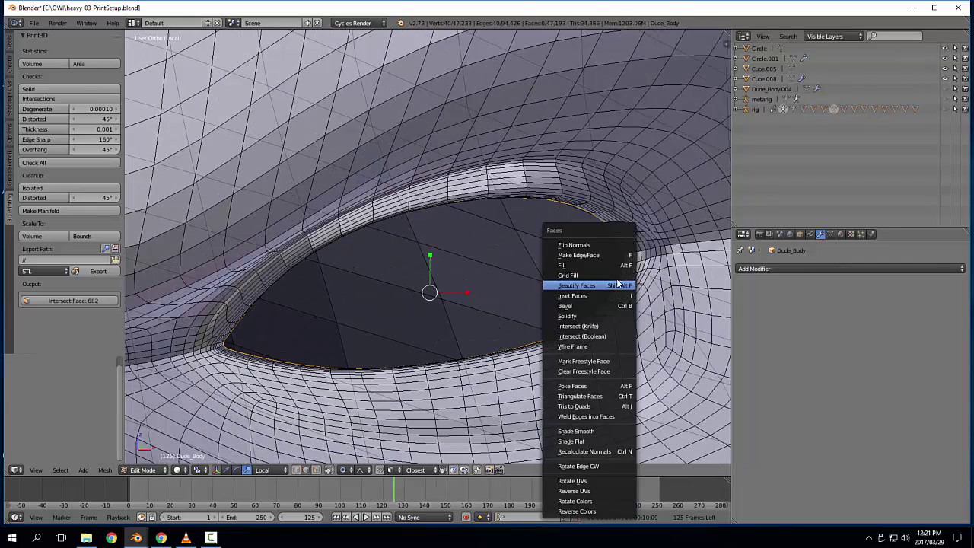
left_click(614, 276)
Step: Close the open edge loop of the character's right eye socket with Grid Fill and return to Object Mode
middle_click_drag(450, 273, 406, 338, "shift")
middle_click_drag(437, 293, 467, 315)
key("ctrl+f")
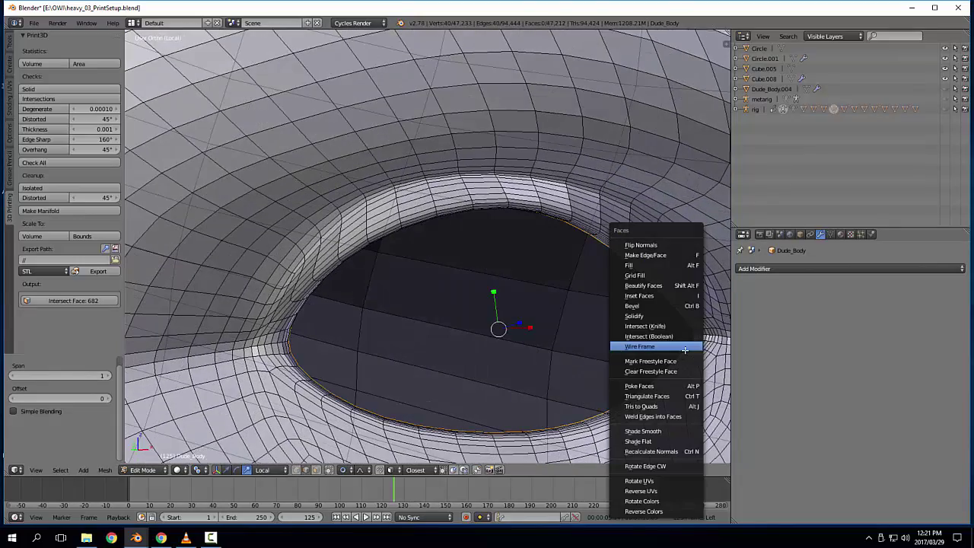
left_click(626, 276)
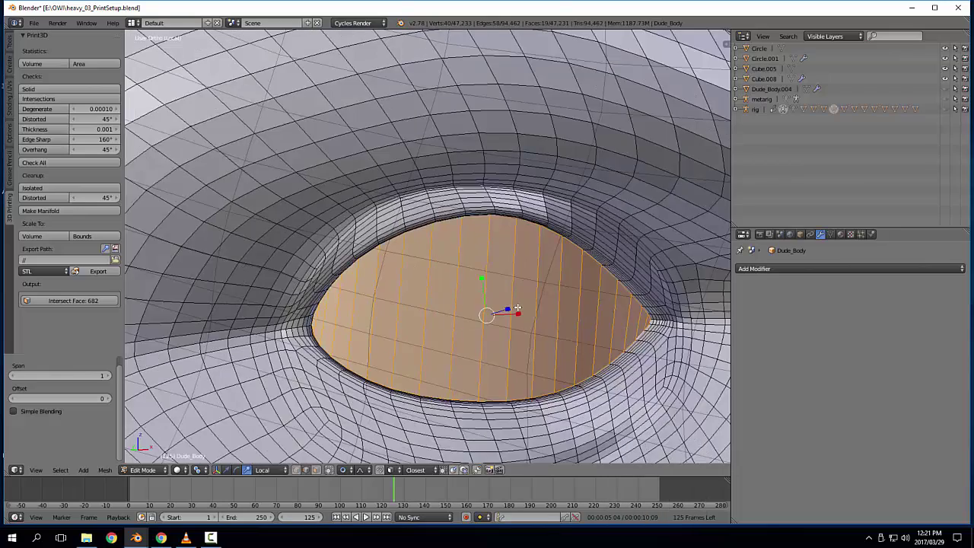
scroll(502, 312, "down", 4)
key("Tab")
middle_click_drag(528, 366, 480, 331)
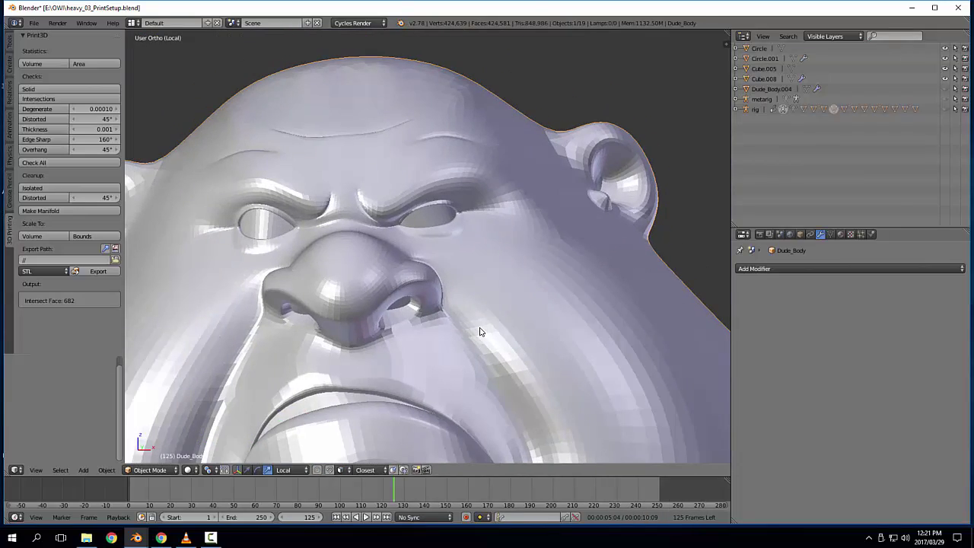
Step: Leave local view to check the closed sockets against the eyeballs, and clear the object selection
key("KP_Divide")
scroll(480, 362, "up", 7)
middle_click_drag(465, 213, 480, 228, "shift")
scroll(481, 228, "up", 1)
scroll(519, 337, "up", 3)
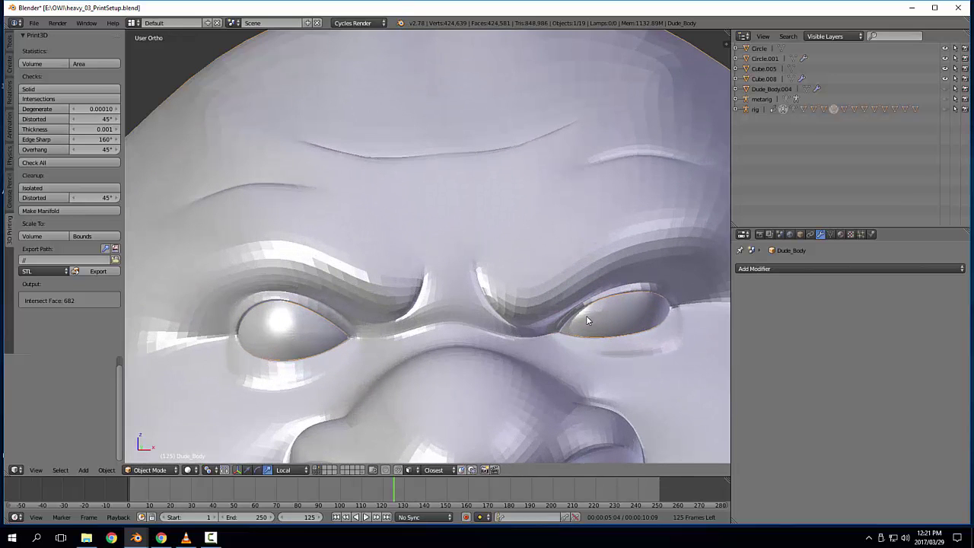
scroll(572, 339, "down", 4)
key("a")
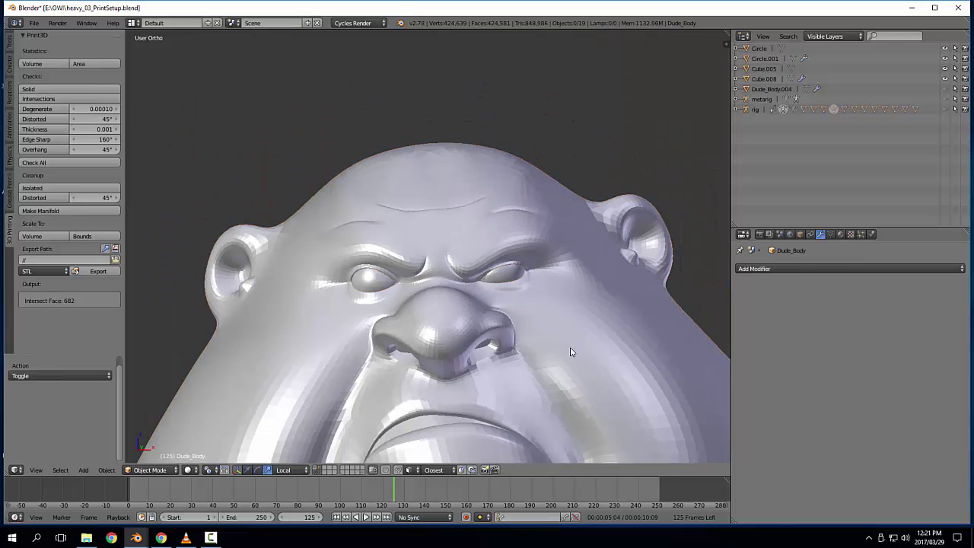
Step: Select the strip of Grid Fill faces across the character's left eye socket, from inner to outer corner, in face select mode
scroll(571, 352, "up", 4)
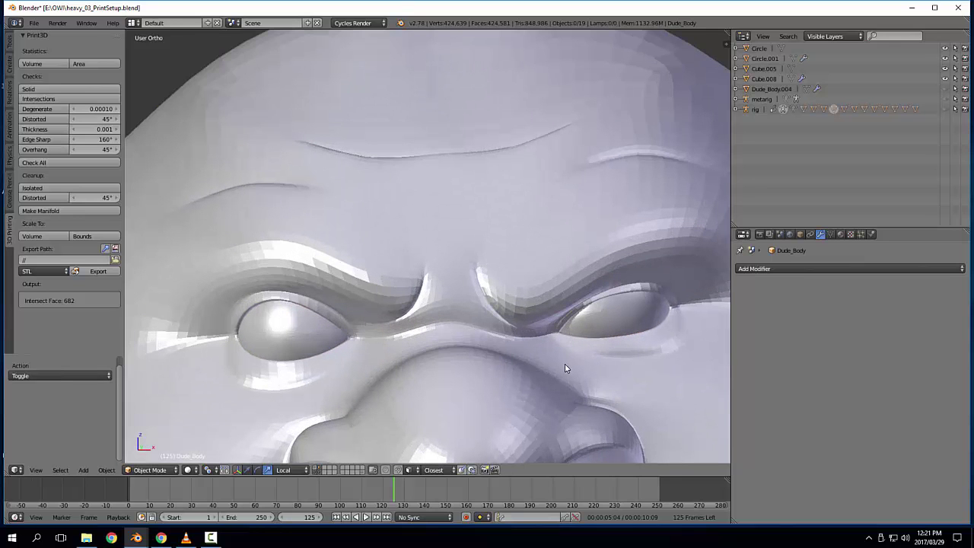
middle_click_drag(569, 356, 459, 251, "shift")
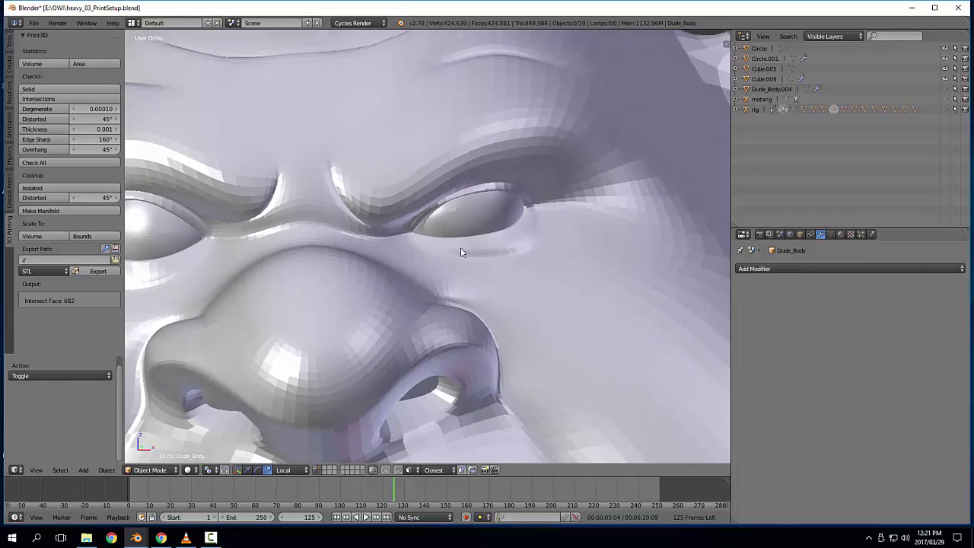
scroll(517, 265, "up", 3)
middle_click_drag(622, 125, 629, 194, "shift")
key("Tab")
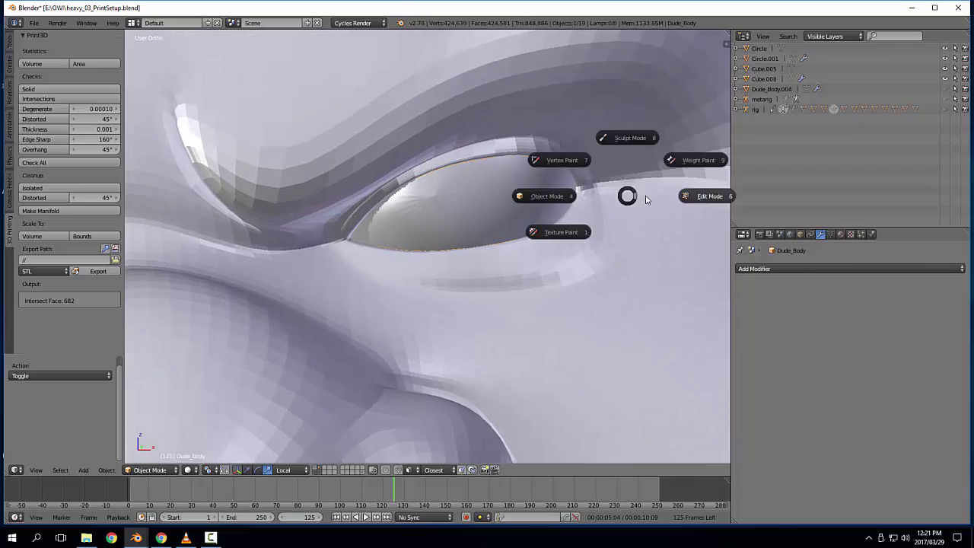
left_click(649, 200)
scroll(451, 229, "up", 3)
scroll(315, 227, "up", 1)
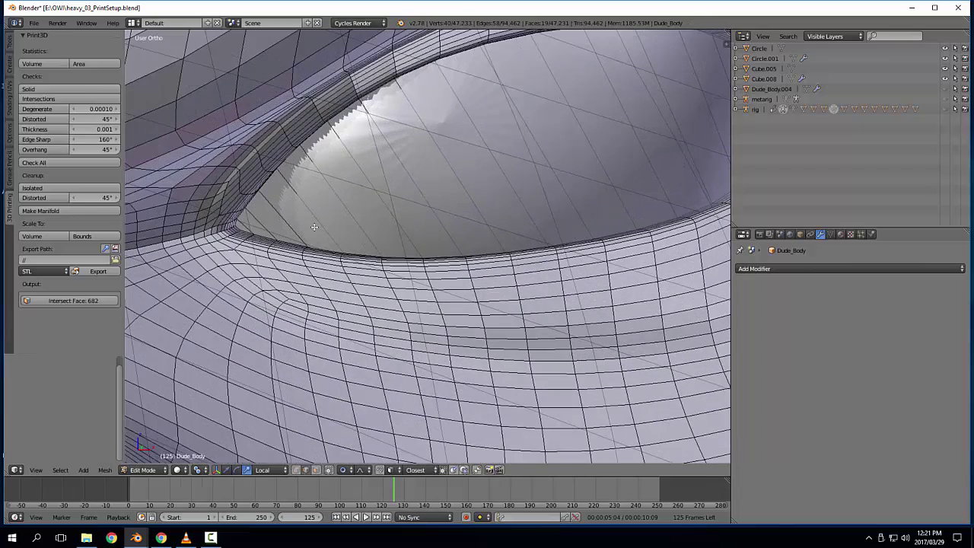
key("3")
right_click(241, 227)
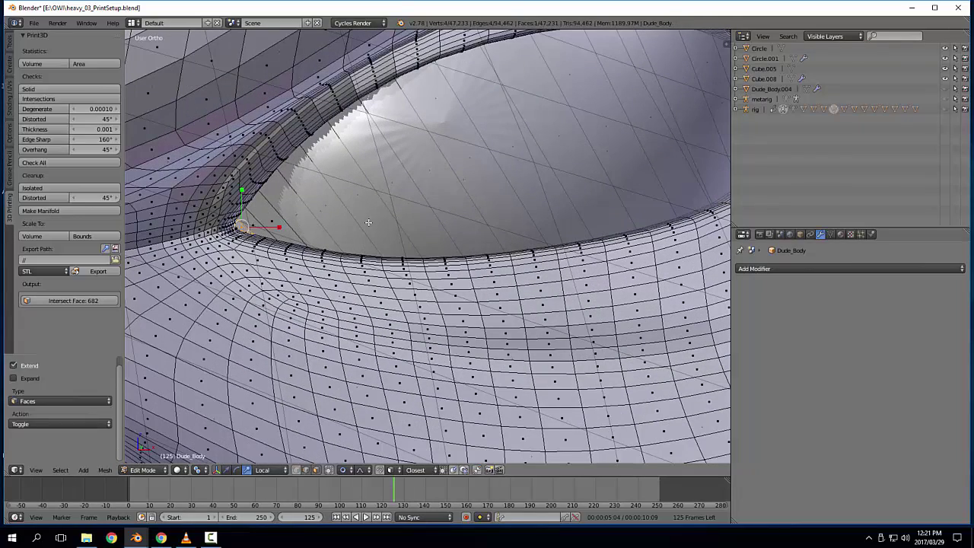
middle_click_drag(503, 184, 404, 229, "shift")
right_click(682, 137, "ctrl")
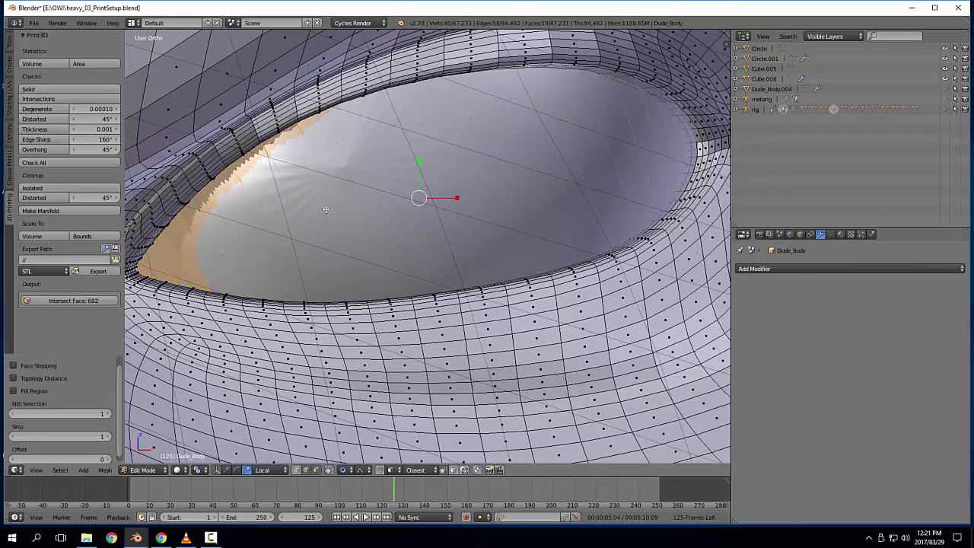
Step: Move the selected fill faces back into the left eye socket behind the eyeball surface and return to Object Mode
middle_click_drag(326, 210, 429, 212)
key("w")
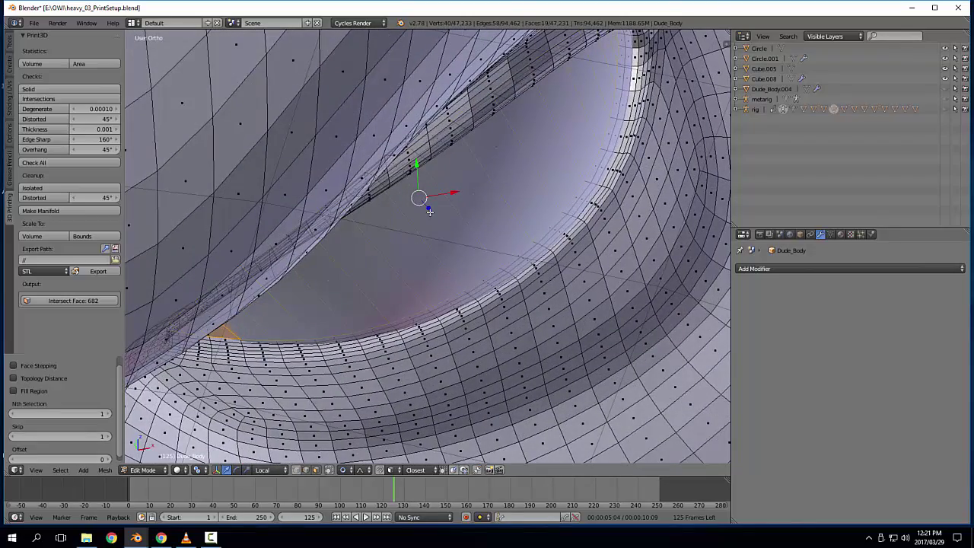
left_click_drag(412, 183, 413, 188)
middle_click_drag(413, 191, 382, 225)
scroll(384, 226, "down", 2)
key("Tab")
left_click(297, 247)
scroll(308, 262, "down", 2)
middle_click_drag(309, 263, 381, 278)
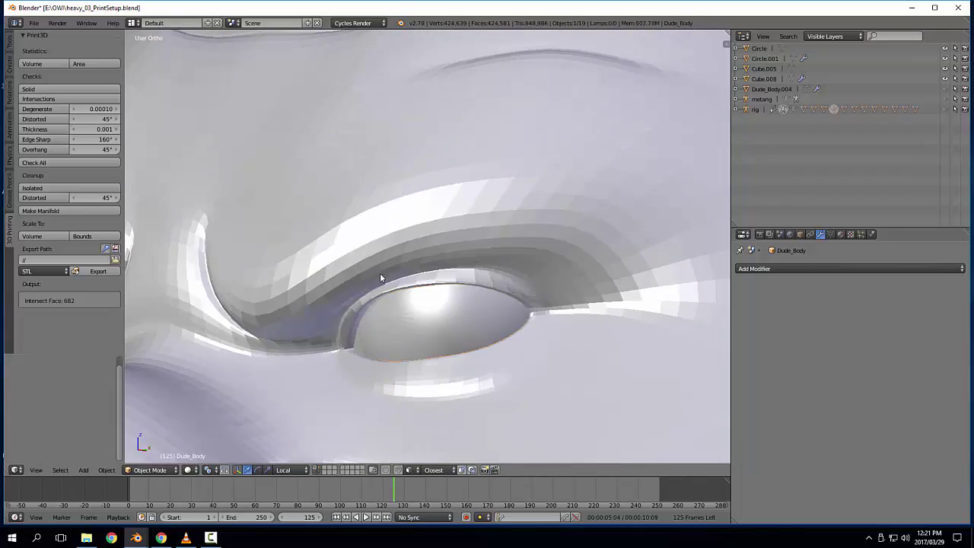
Step: Reopen the body mesh in Edit Mode and disable proportional editing
key("Tab")
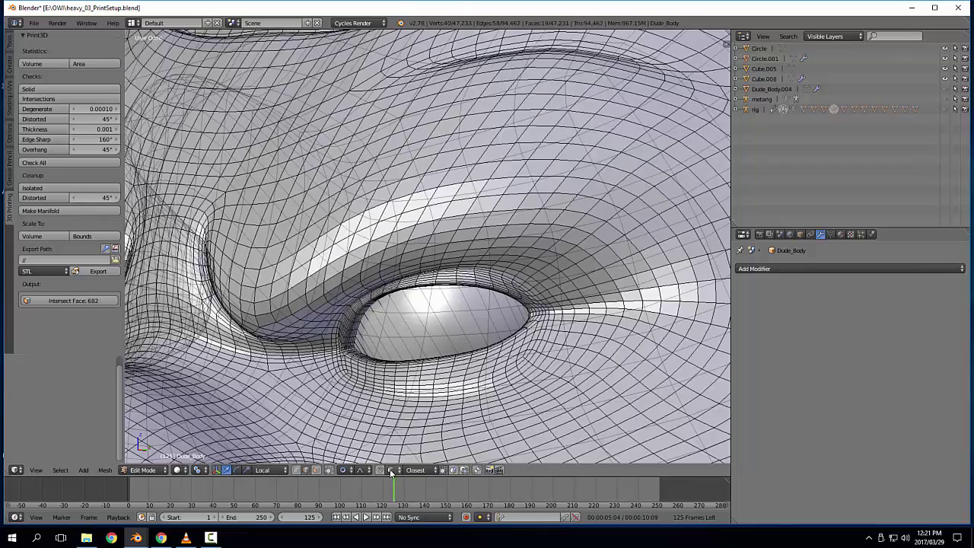
left_click(345, 472)
left_click(350, 459)
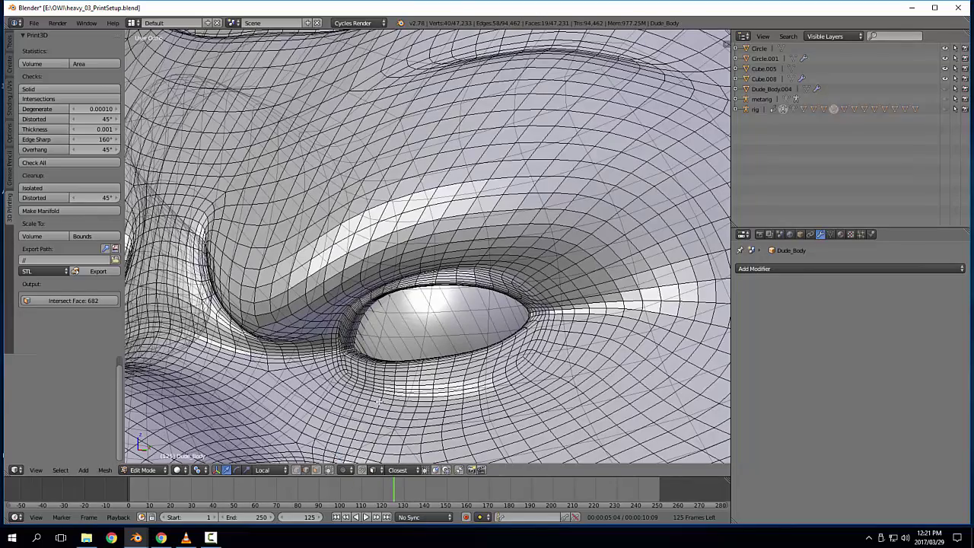
Step: Reselect the fill faces across the left eye socket, move them -0.002 along local Z, and leave Edit Mode
scroll(365, 350, "up", 2)
middle_click_drag(363, 355, 389, 293, "shift")
key("3")
scroll(360, 358, "up", 4)
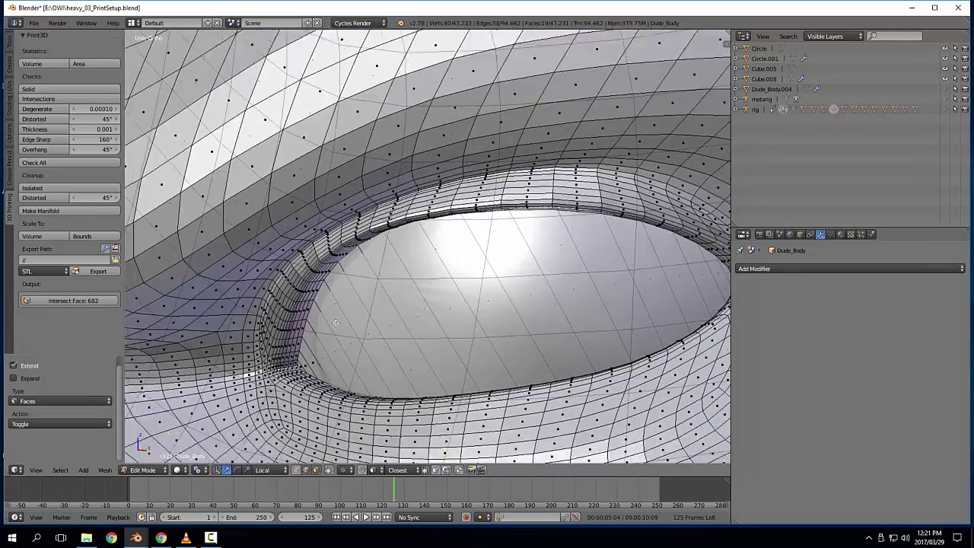
right_click(295, 358)
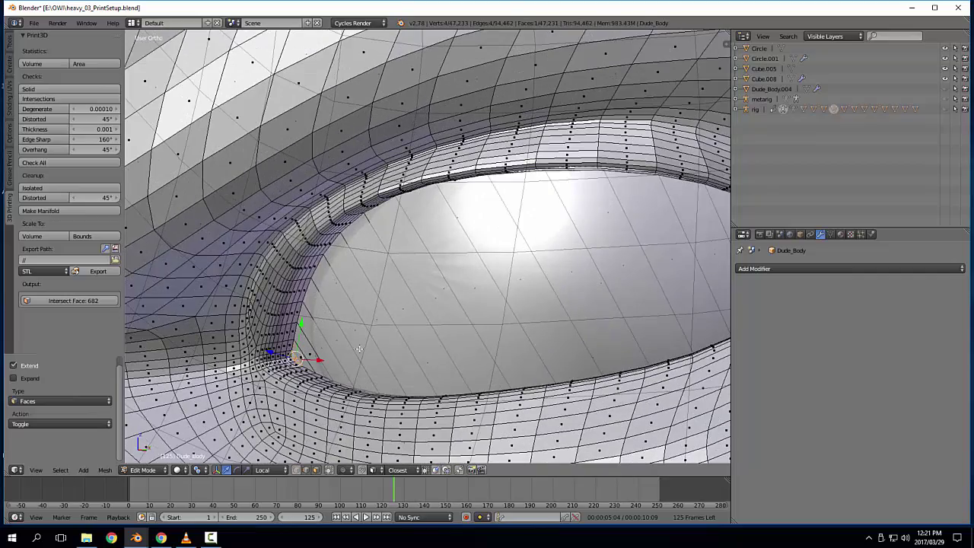
scroll(359, 348, "down", 2)
right_click(692, 247, "ctrl")
middle_click_drag(575, 287, 477, 291)
left_click_drag(475, 291, 486, 281)
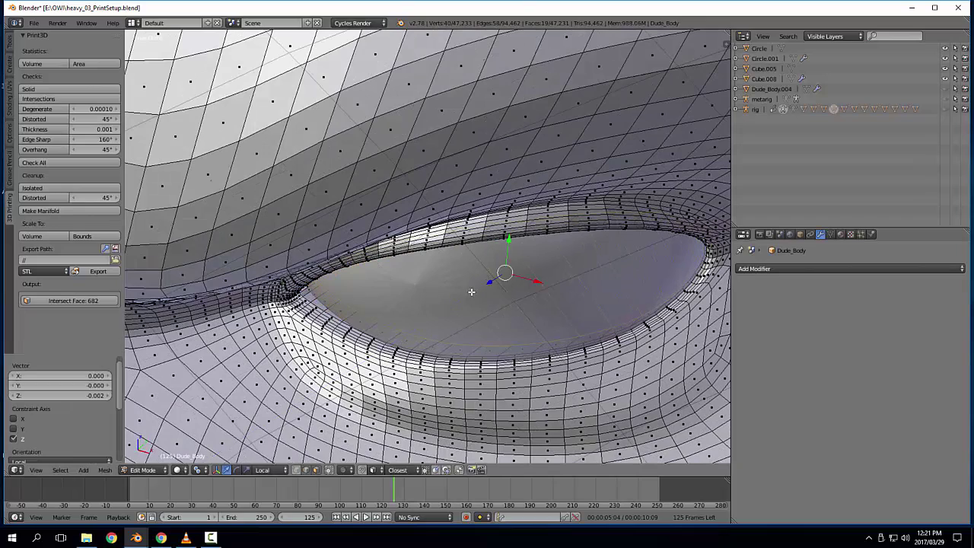
key("Tab")
Step: Look over the face and run the Solid check on the body mesh
scroll(324, 309, "up", 4)
middle_click_drag(324, 309, 344, 299)
scroll(343, 299, "down", 4)
middle_click_drag(407, 167, 378, 332, "shift")
scroll(406, 236, "down", 4)
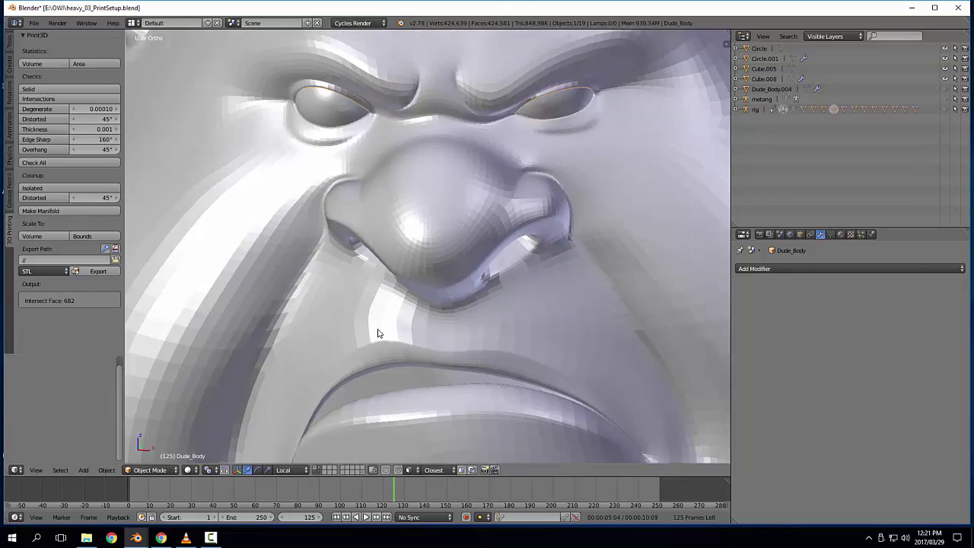
scroll(378, 332, "down", 2)
middle_click_drag(449, 313, 451, 299)
scroll(451, 298, "down", 6)
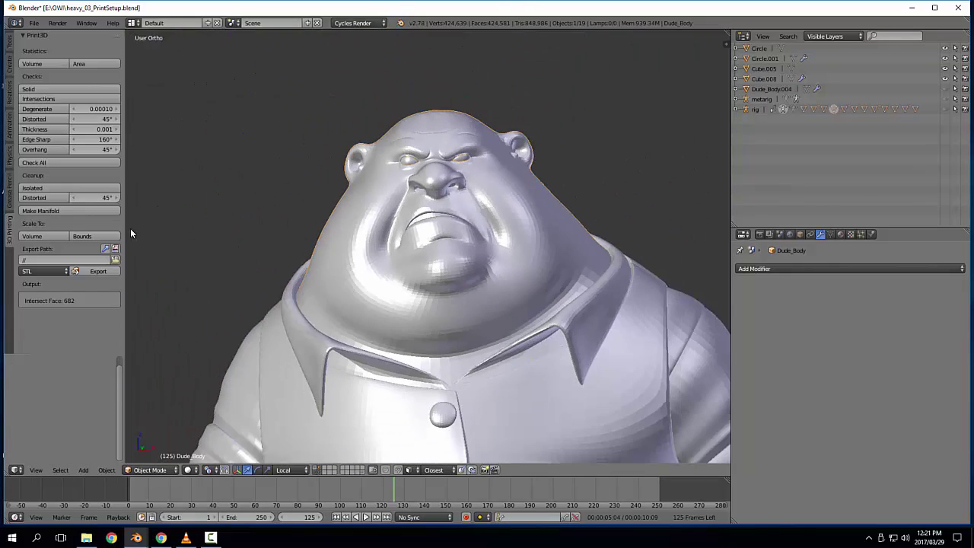
left_click(66, 89)
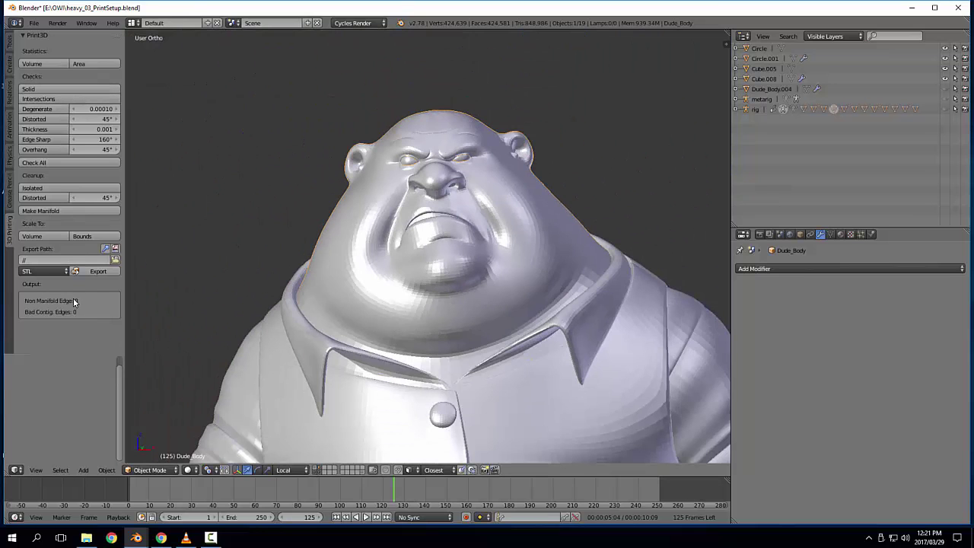
Step: In Edit Mode on the body mesh, delete the face loop around the character's left arm just inside the rolled sleeve cuff
middle_click_drag(533, 285, 532, 162)
scroll(533, 167, "down", 3)
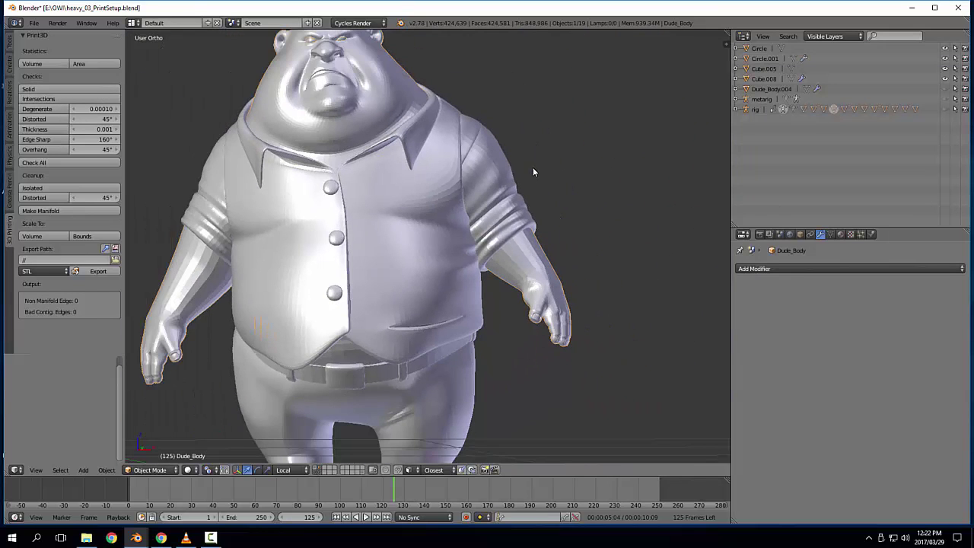
scroll(526, 182, "up", 8)
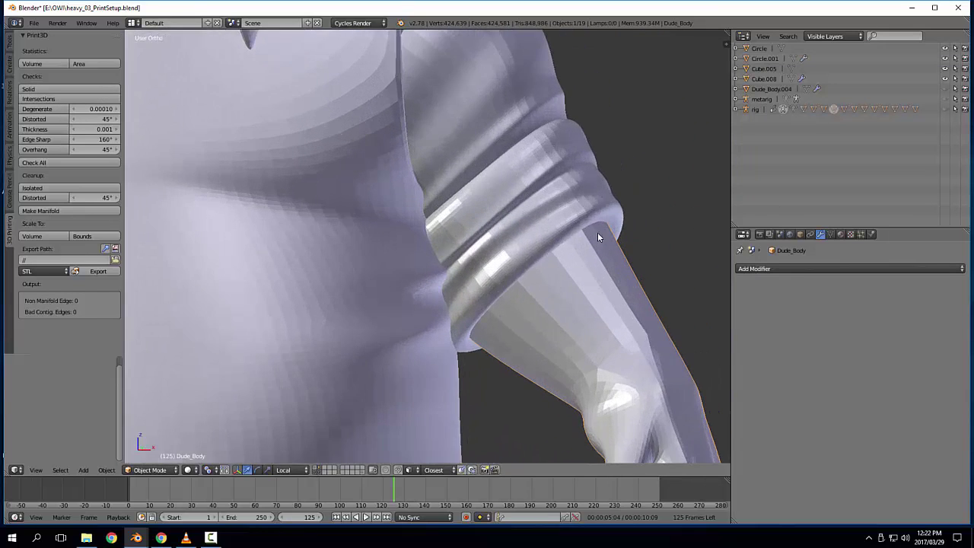
middle_click_drag(608, 208, 530, 230)
key("Tab")
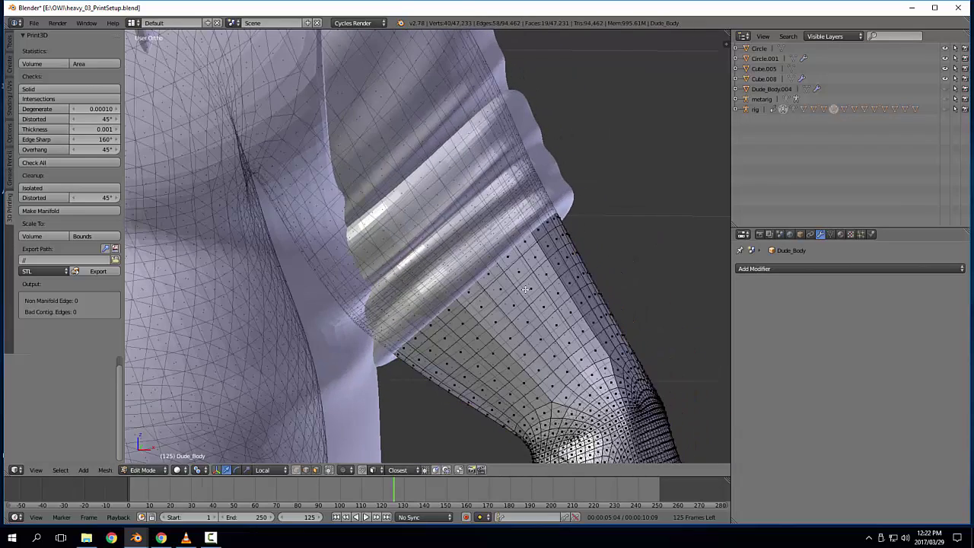
scroll(526, 290, "up", 4)
right_click(509, 306, "alt")
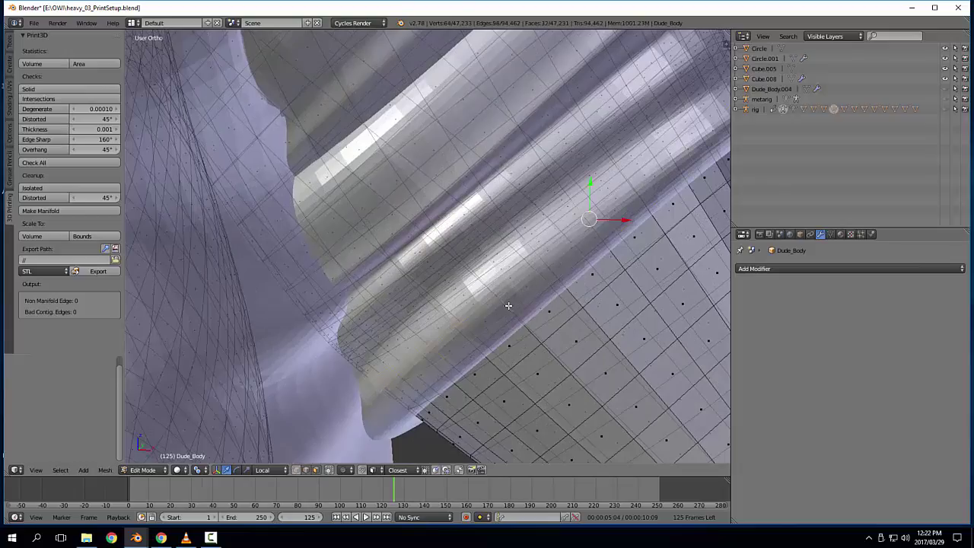
middle_click_drag(605, 284, 545, 341)
key("x")
left_click(565, 277)
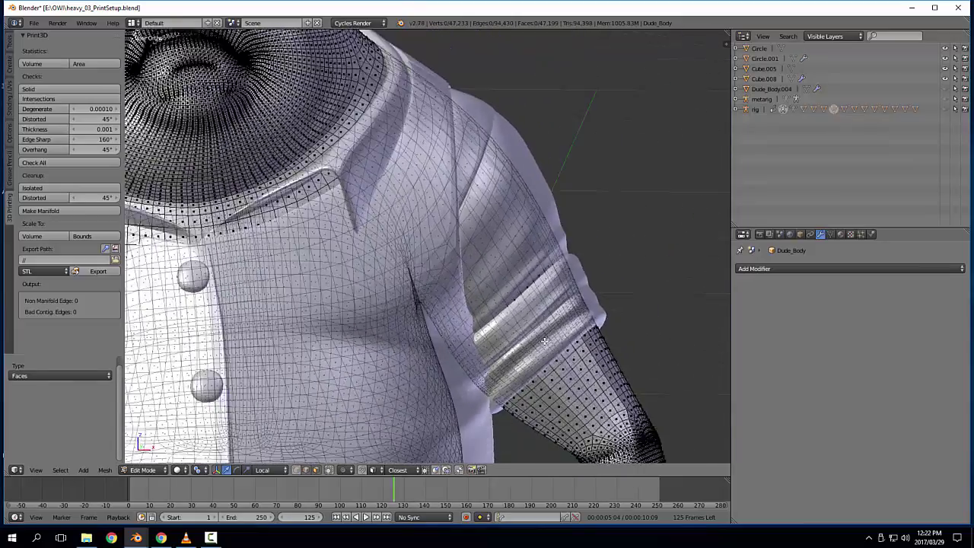
Step: Delete the matching face loop around the character's right arm inside the sleeve cuff
middle_click_drag(525, 286, 531, 284, "shift")
scroll(540, 282, "up", 2)
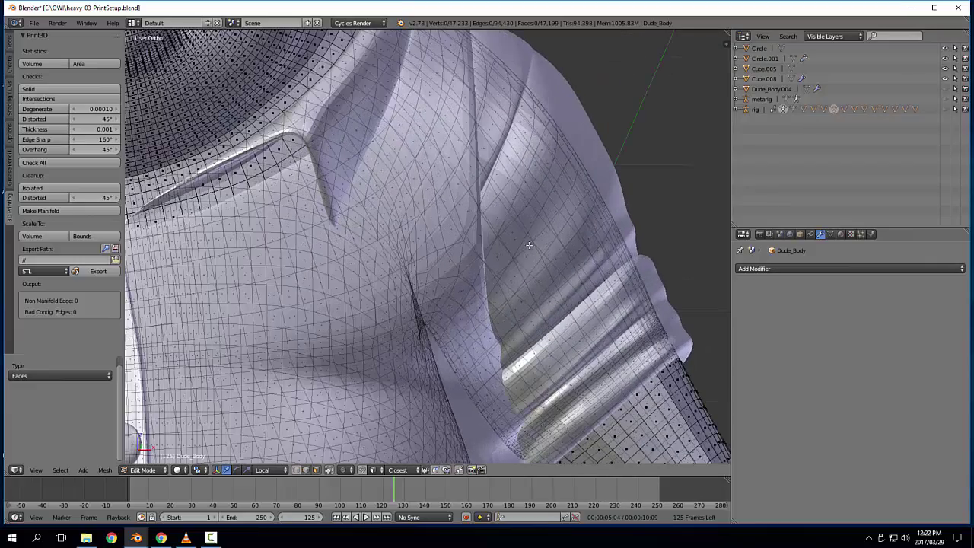
middle_click_drag(385, 257, 719, 144, "shift")
middle_click_drag(248, 343, 499, 256, "shift")
scroll(413, 236, "up", 2)
scroll(440, 178, "up", 2)
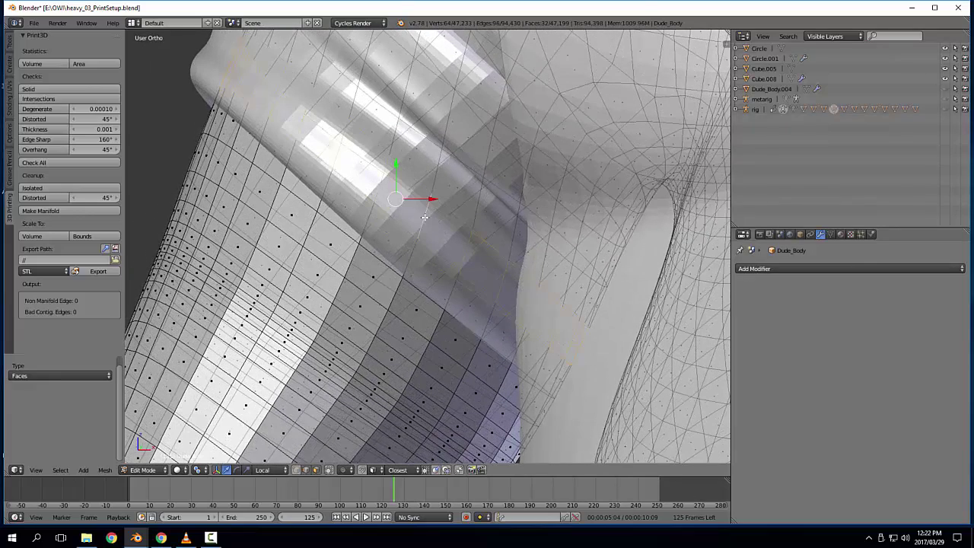
key("x")
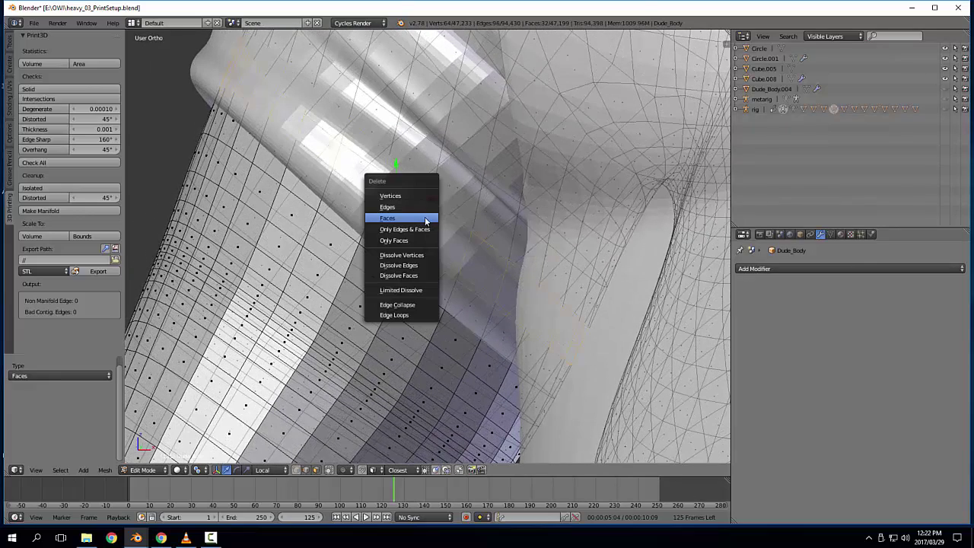
left_click(425, 218)
middle_click_drag(424, 217, 425, 216)
scroll(424, 216, "down", 2)
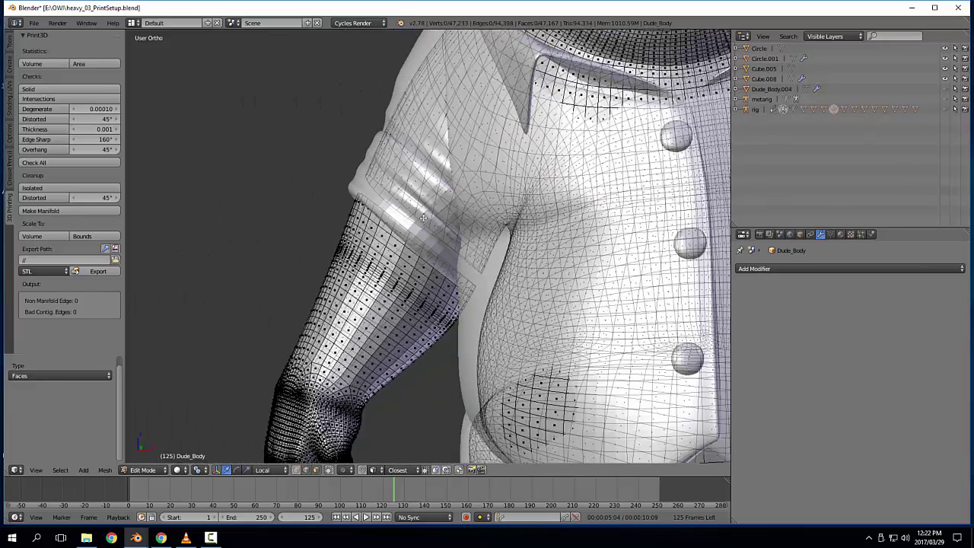
Step: Isolate the body in local view and delete the face loop around the character's left upper arm near the shoulder
key("Tab")
key("KP_Divide")
scroll(505, 248, "up", 8)
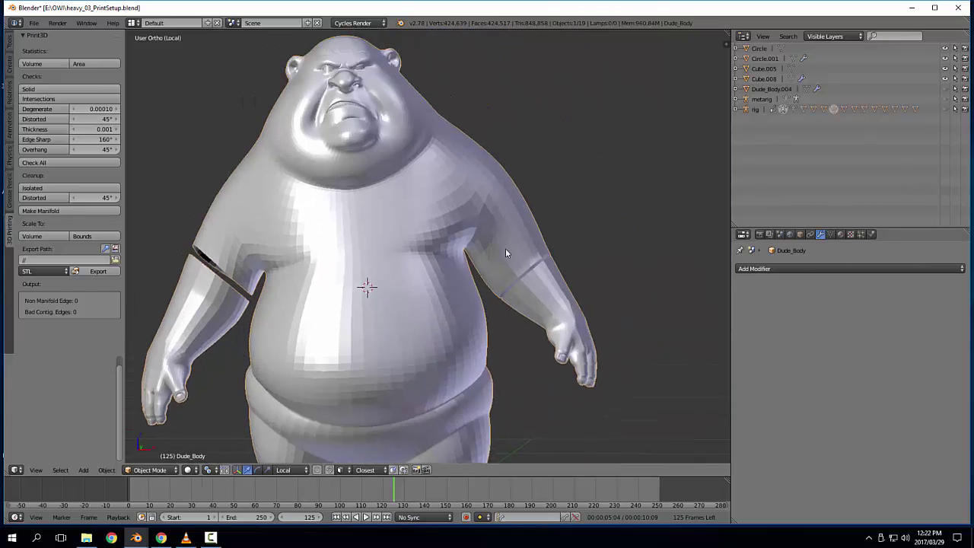
key("Tab")
right_click(535, 182, "alt")
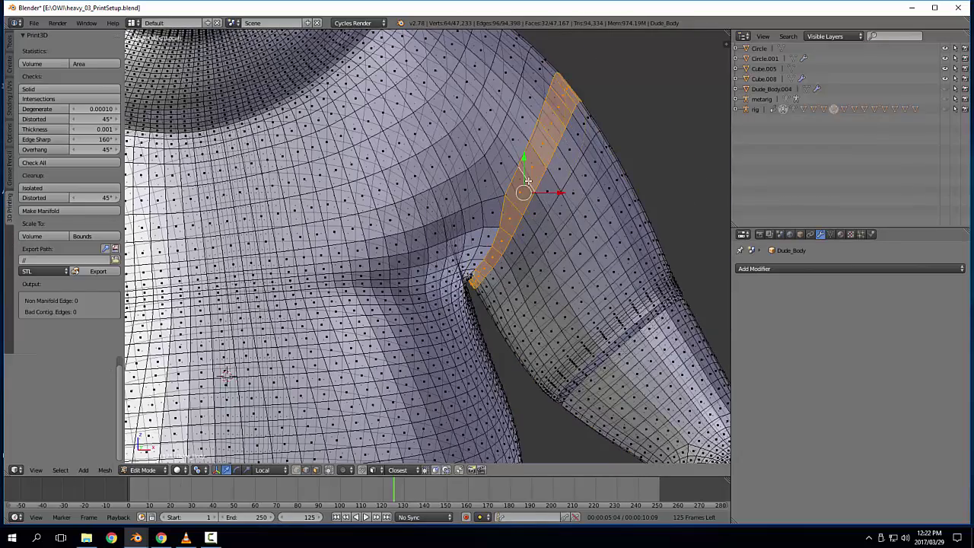
key("x")
left_click(563, 182)
Step: Delete the detached section of the character's left upper arm
key("l")
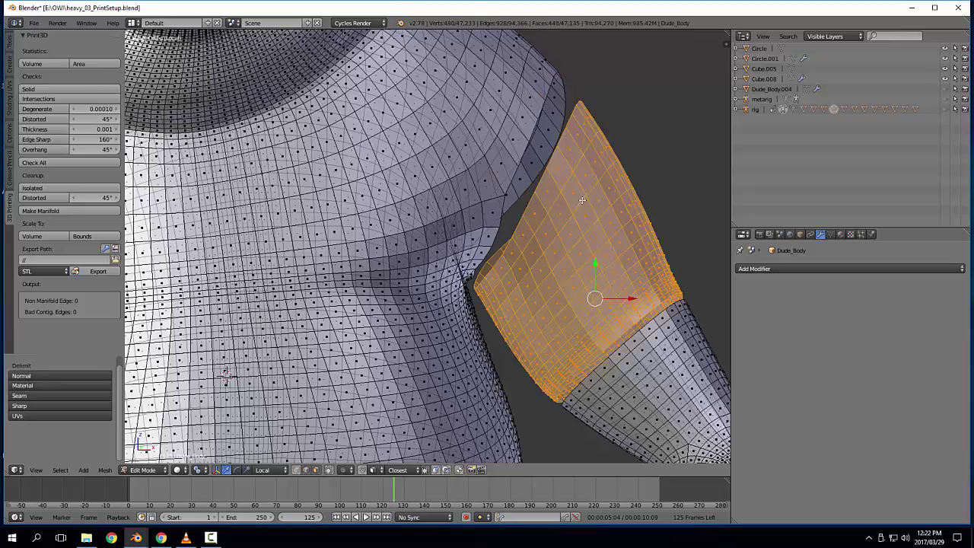
key("x")
left_click(583, 202)
Step: Delete a face loop around the character's right upper arm near the shoulder and the upper arm section it detaches
middle_click_drag(142, 232, 495, 231, "shift")
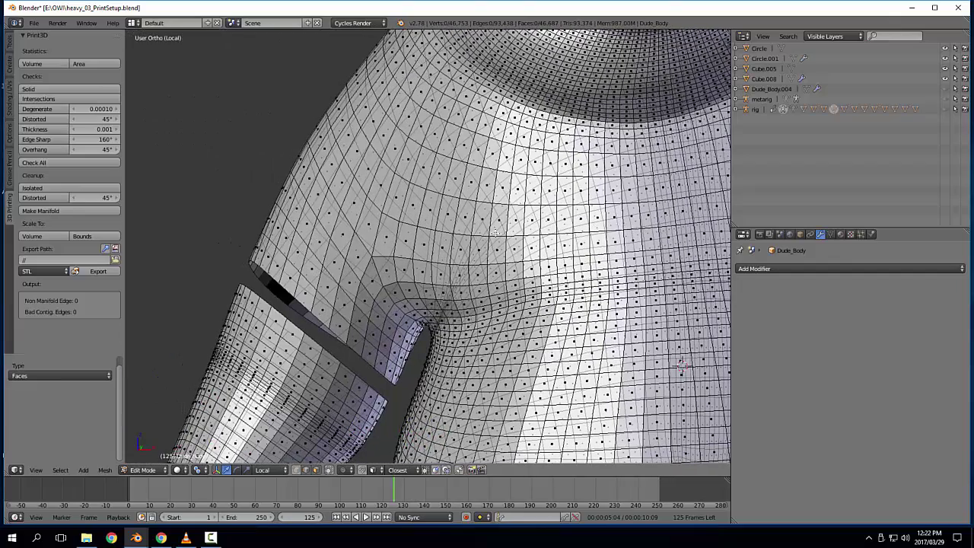
right_click(351, 249, "alt")
key("x")
left_click(327, 244)
right_click(315, 251)
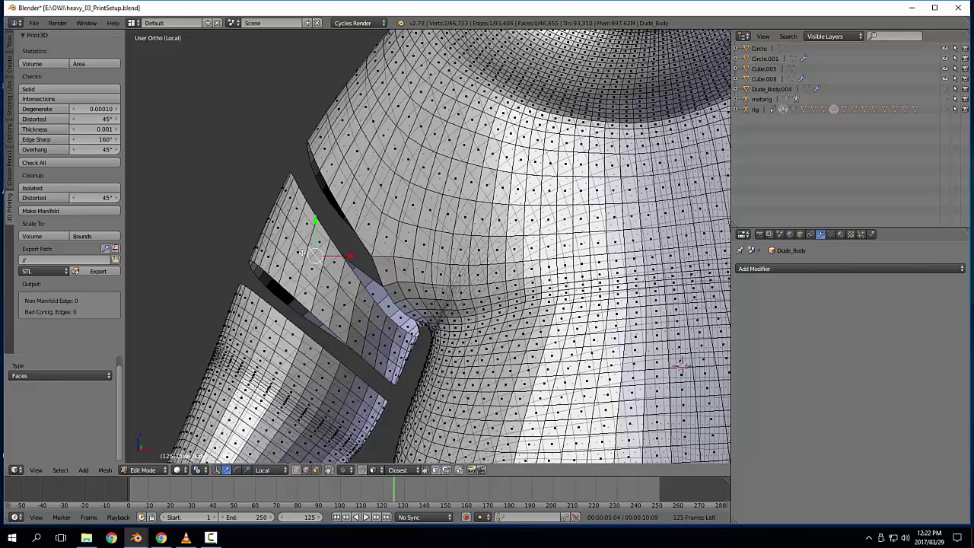
key("l")
key("x")
left_click(302, 252)
Step: Select the open edge loop at the character's right shoulder and close it with Grid Fill
middle_click_drag(323, 216, 327, 220)
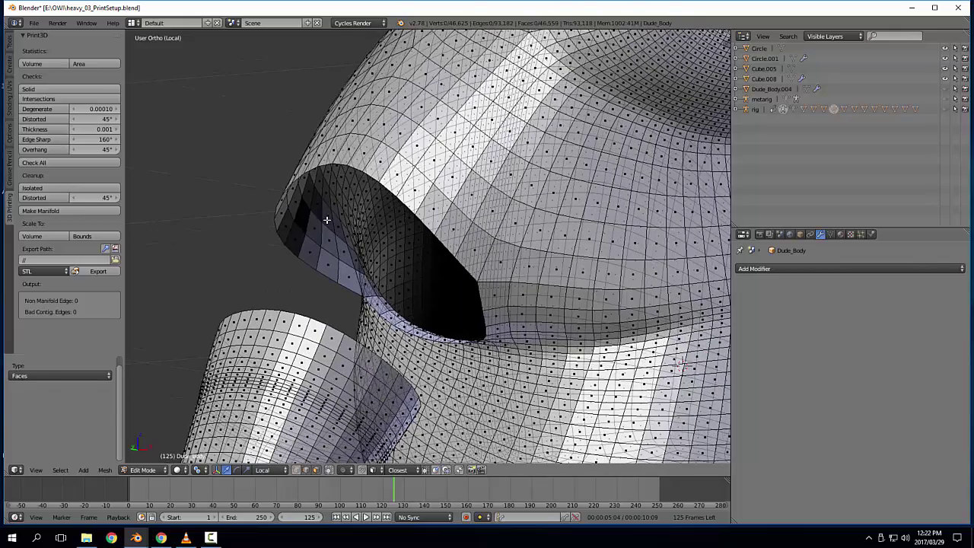
key("ctrl+Tab")
middle_click_drag(364, 191, 332, 178)
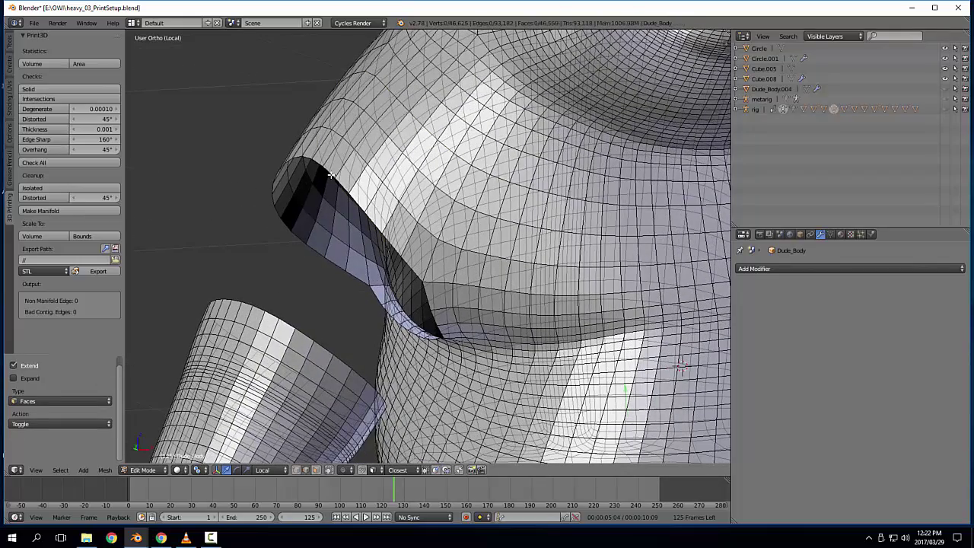
right_click(331, 175, "alt")
right_click(332, 176, "alt")
key("ctrl+f")
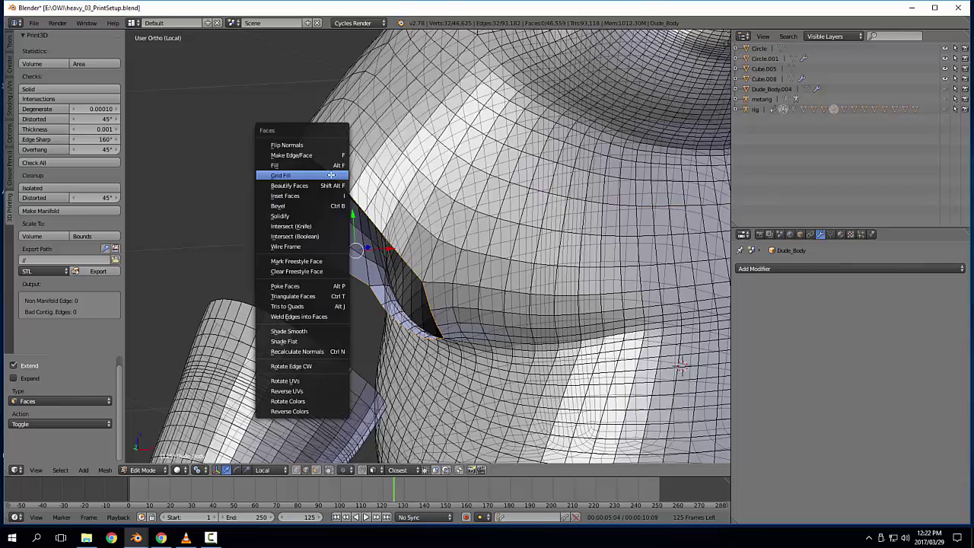
left_click(332, 177)
Step: Close the open edge loop at the character's left shoulder with Grid Fill
scroll(561, 305, "down", 3)
middle_click_drag(685, 285, 476, 261, "shift")
middle_click_drag(487, 262, 427, 248)
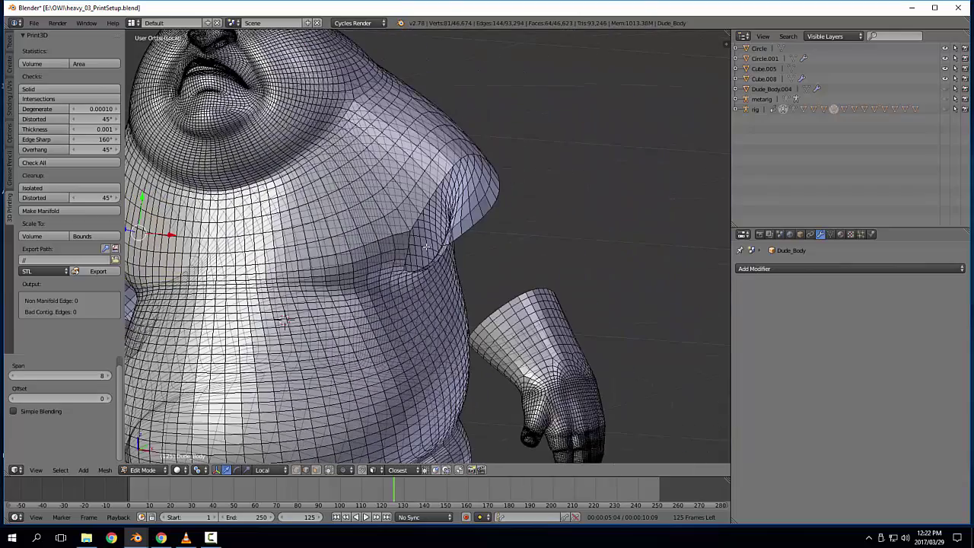
right_click(505, 195, "alt")
key("ctrl+f")
left_click(504, 192)
Step: Cap the open end of the character's left forearm with Grid Fill
middle_click_drag(504, 192, 602, 283)
right_click(612, 255, "alt")
right_click(614, 253, "alt")
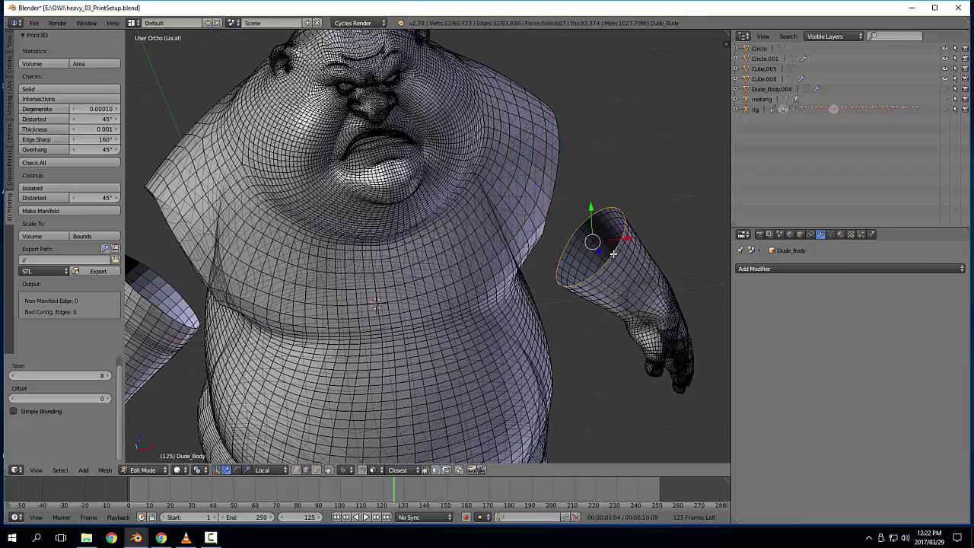
key("ctrl+f")
left_click(613, 252)
Step: Cap the open end of the character's right forearm with Grid Fill
middle_click_drag(614, 252, 376, 276)
key("ctrl+f")
left_click(420, 222)
Step: Select both forearms with all their linked geometry, separate the selection into a new mesh, and return to Object Mode
scroll(372, 278, "down", 3)
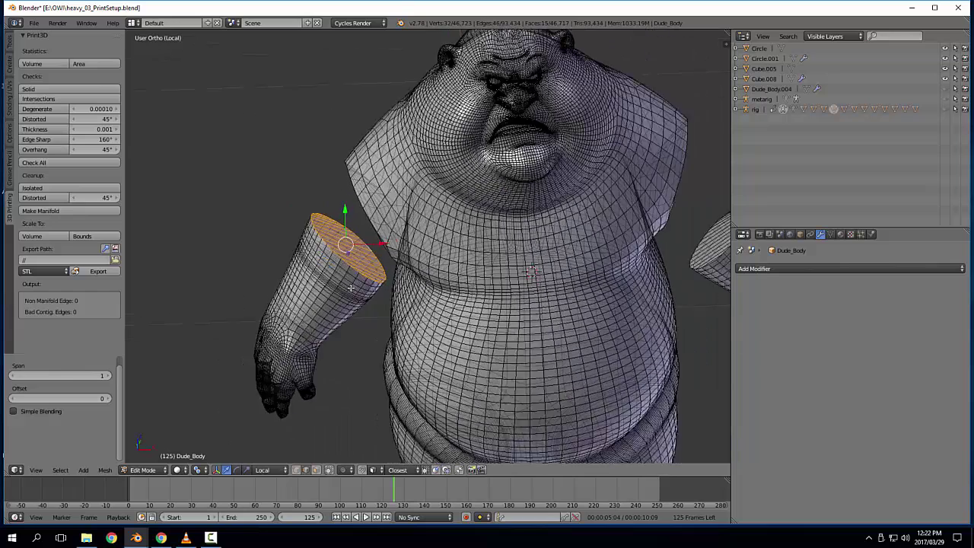
key("ctrl+l")
key("x")
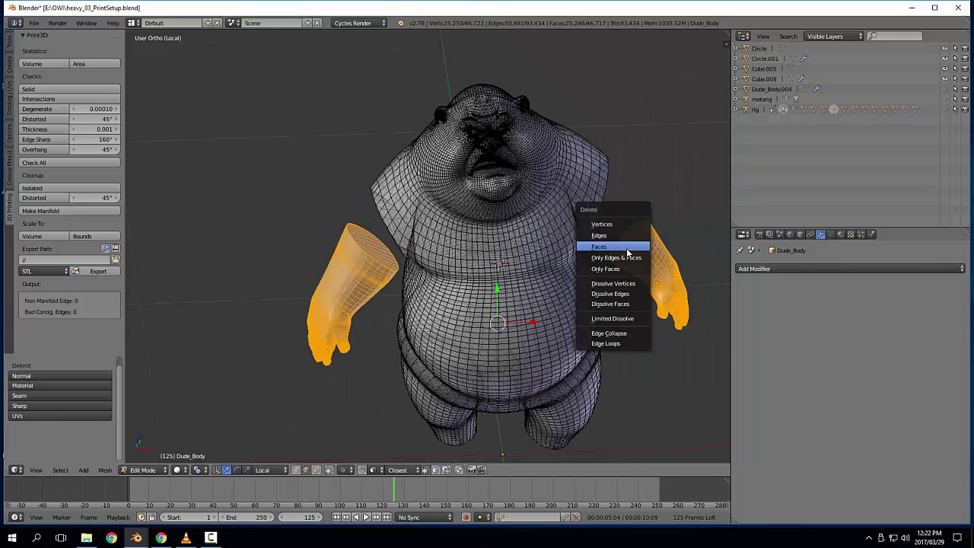
key("Escape")
key("p")
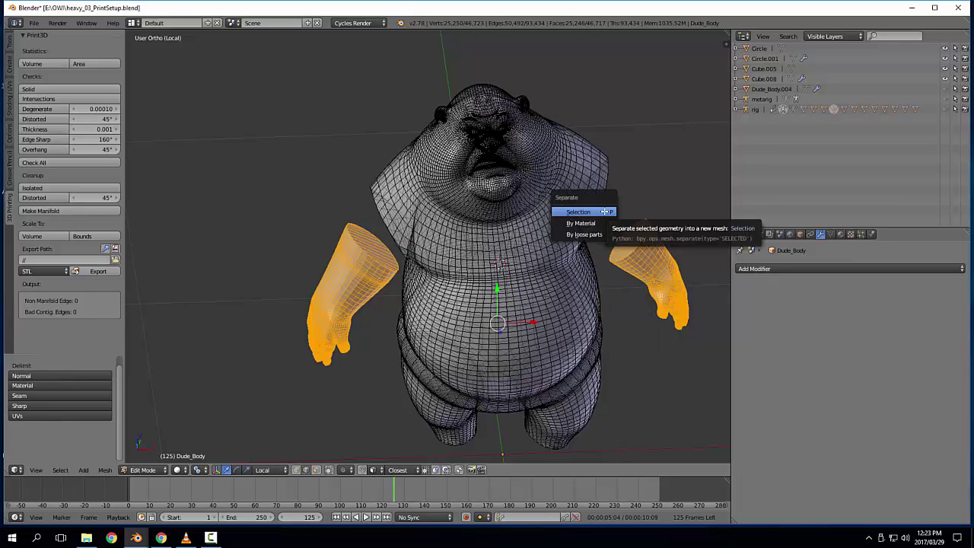
left_click(606, 214)
middle_click_drag(584, 230, 576, 237)
key("Tab")
left_click(505, 240)
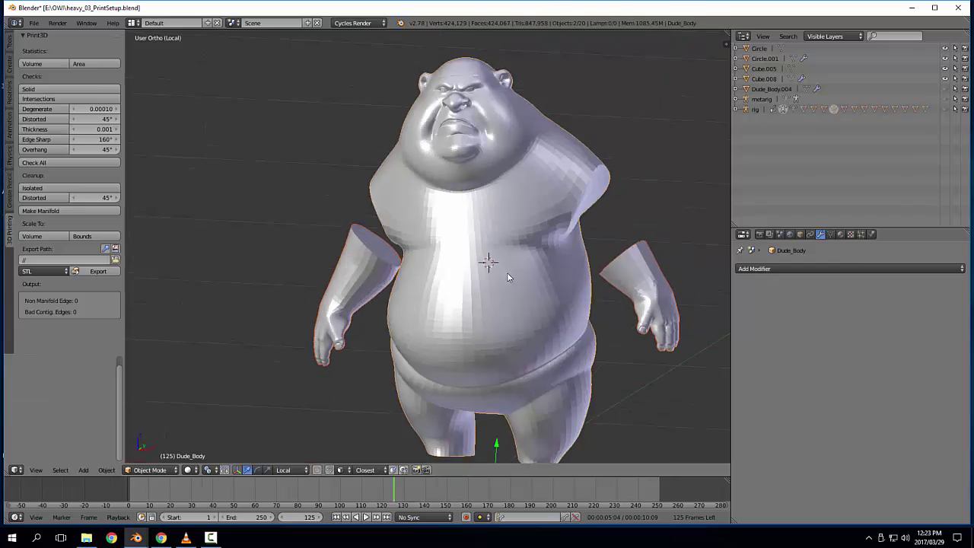
Step: Leave local view and examine how the forearms fit the sleeves and the neck fits the collar, with only the body selected
middle_click_drag(509, 274, 469, 254)
key("KP_Divide")
scroll(545, 198, "down", 3)
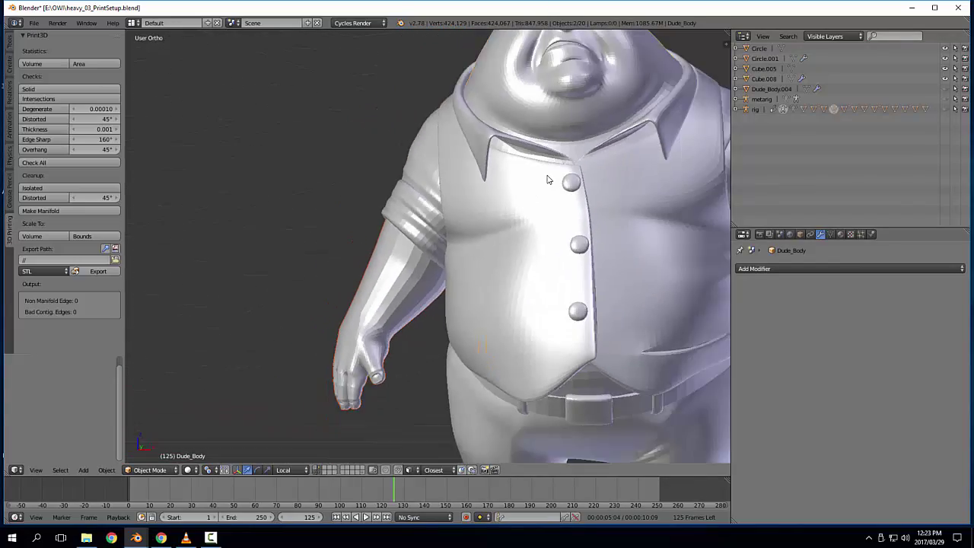
scroll(542, 177, "down", 2)
middle_click_drag(539, 143, 516, 119, "shift")
middle_click_drag(597, 189, 517, 175, "shift")
scroll(513, 188, "up", 5)
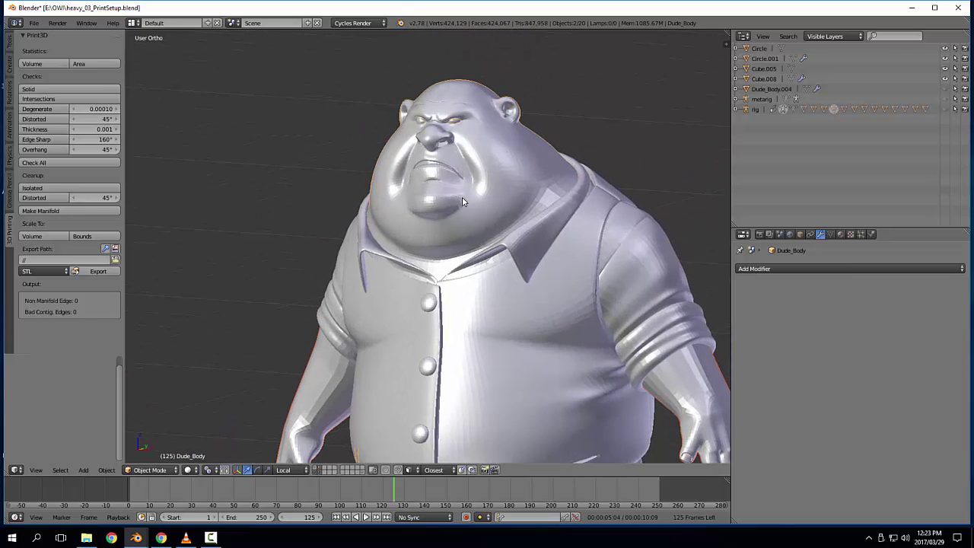
scroll(514, 189, "down", 5)
middle_click_drag(505, 189, 477, 185)
middle_click_drag(490, 151, 532, 152)
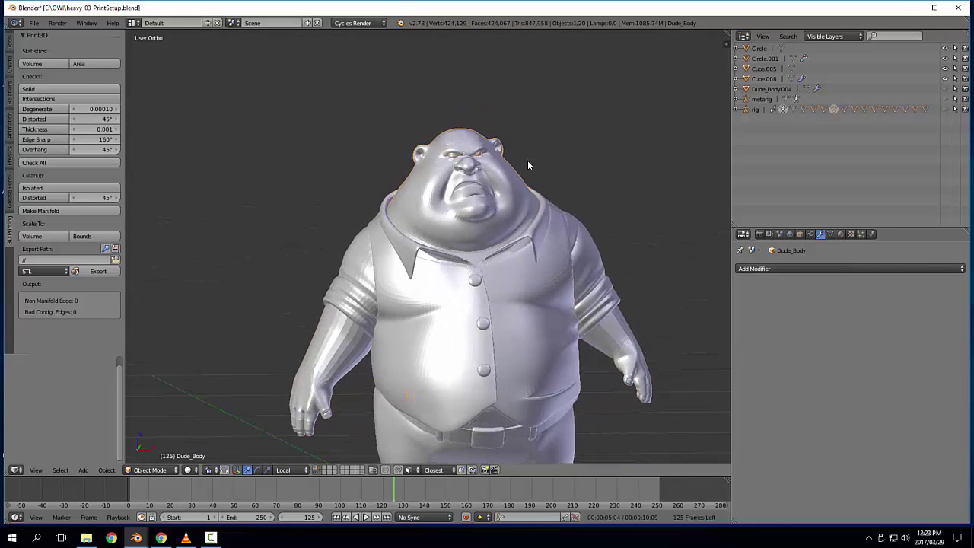
scroll(522, 175, "up", 5)
middle_click_drag(538, 292, 522, 299)
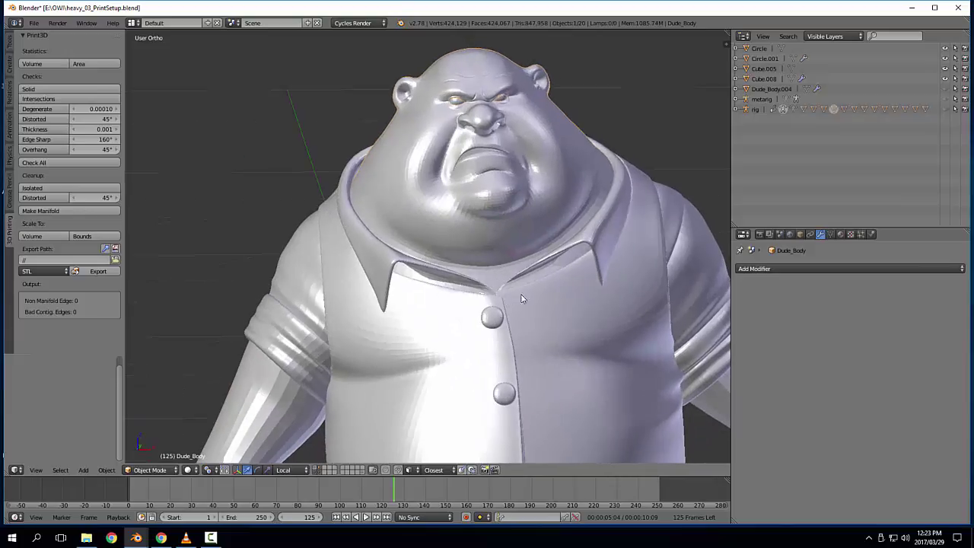
Step: Open the body mesh in Edit Mode with face selection and select face loops around the neckline and down the torso
key("Tab")
scroll(529, 306, "up", 1)
key("3")
middle_click_drag(349, 259, 476, 222)
left_click(315, 282, "alt")
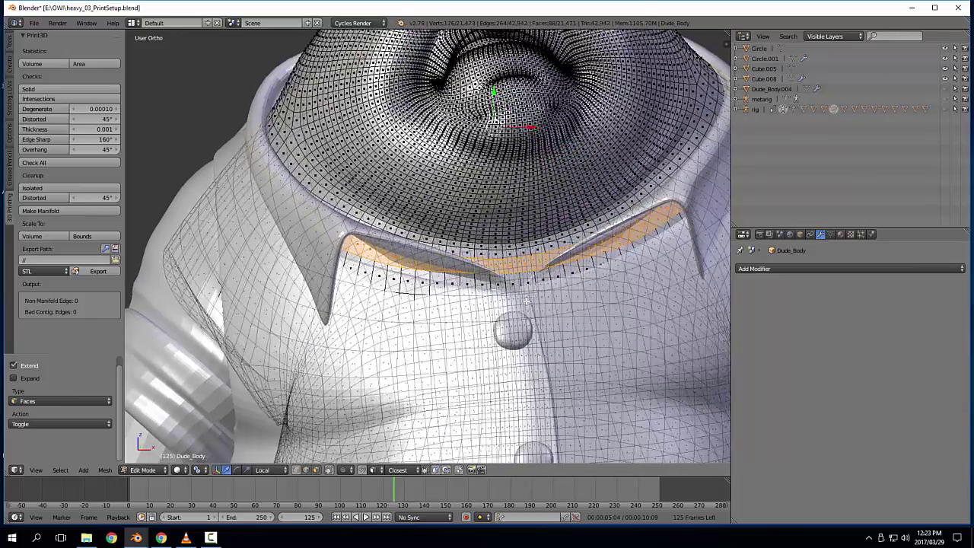
middle_click_drag(526, 302, 499, 303)
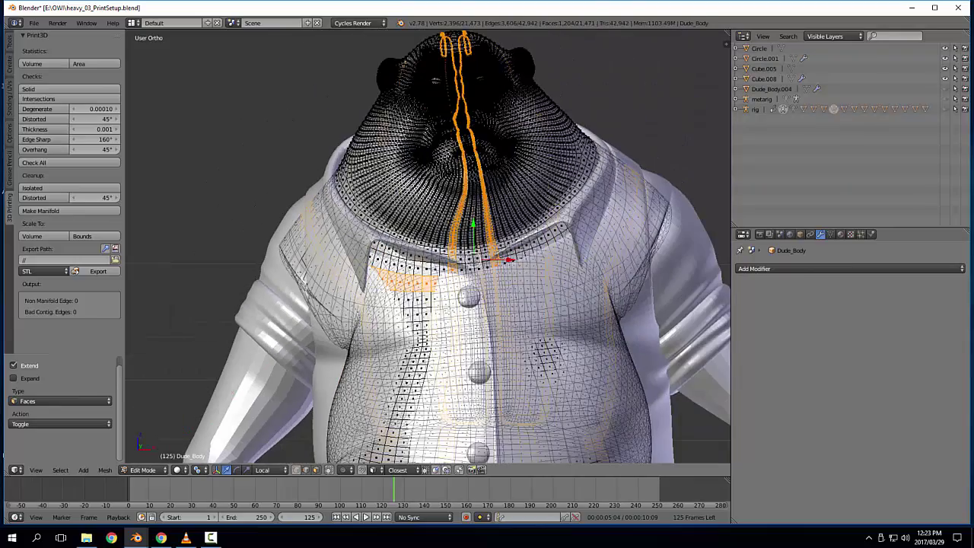
Step: Isolate the body mesh and examine where the selected face loops run around the neck, chest and face
key("KP_Divide")
scroll(449, 309, "up", 4)
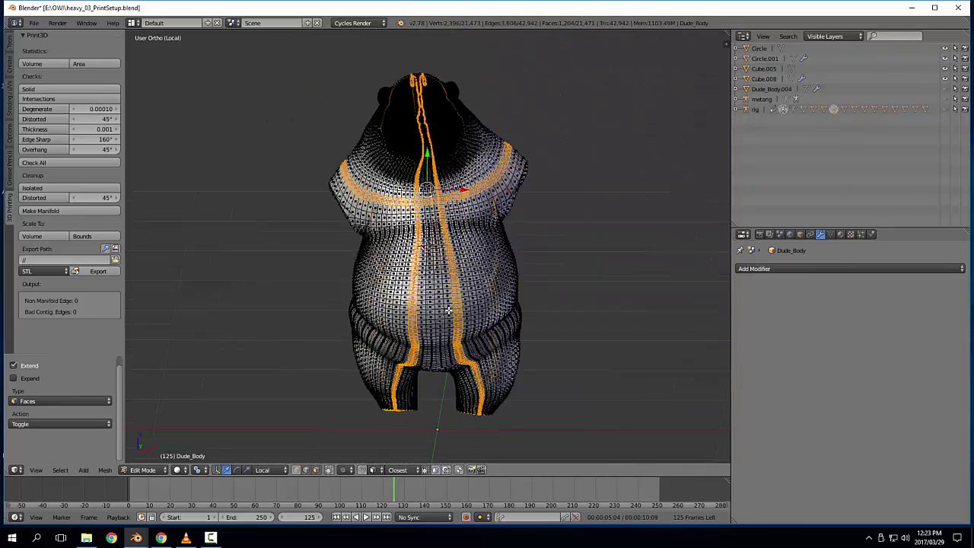
middle_click_drag(399, 314, 426, 260)
middle_click_drag(426, 443, 401, 400)
middle_click_drag(461, 408, 244, 248)
scroll(245, 247, "up", 5)
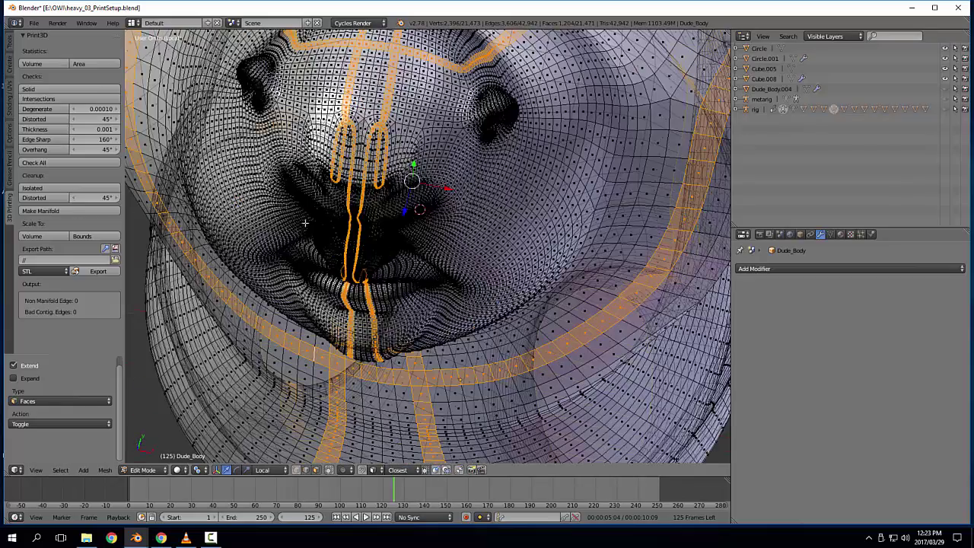
middle_click_drag(420, 235, 443, 215)
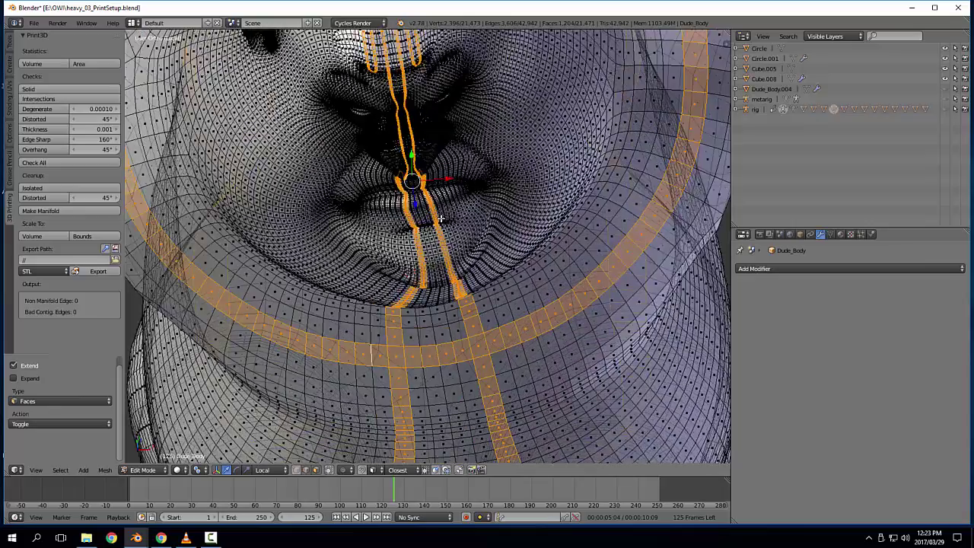
scroll(449, 238, "down", 1)
middle_click_drag(517, 358, 439, 364)
Step: Return to Object Mode and look over the isolated torso and head from the front and side
key("Tab")
middle_click_drag(333, 294, 389, 281)
scroll(371, 283, "down", 3)
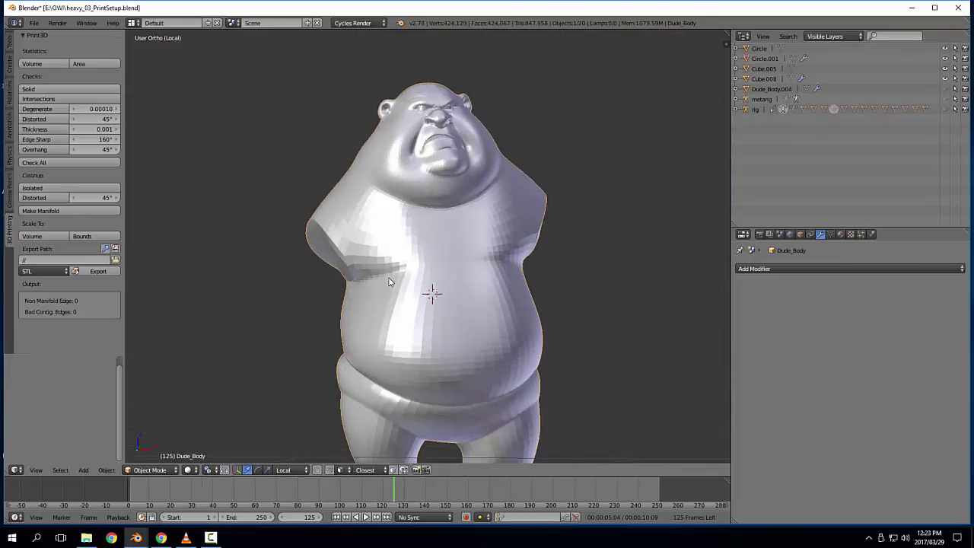
middle_click_drag(416, 233, 323, 220)
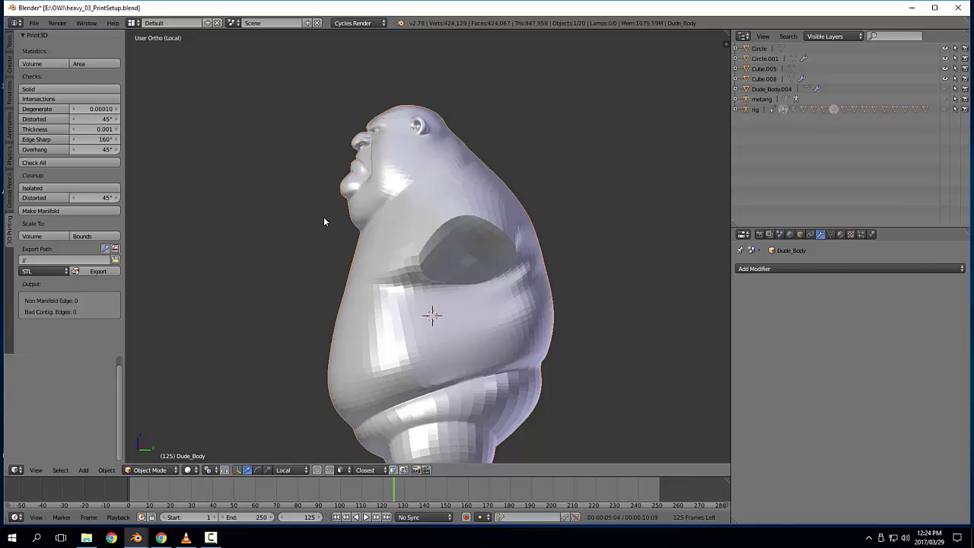
middle_click_drag(331, 220, 452, 224)
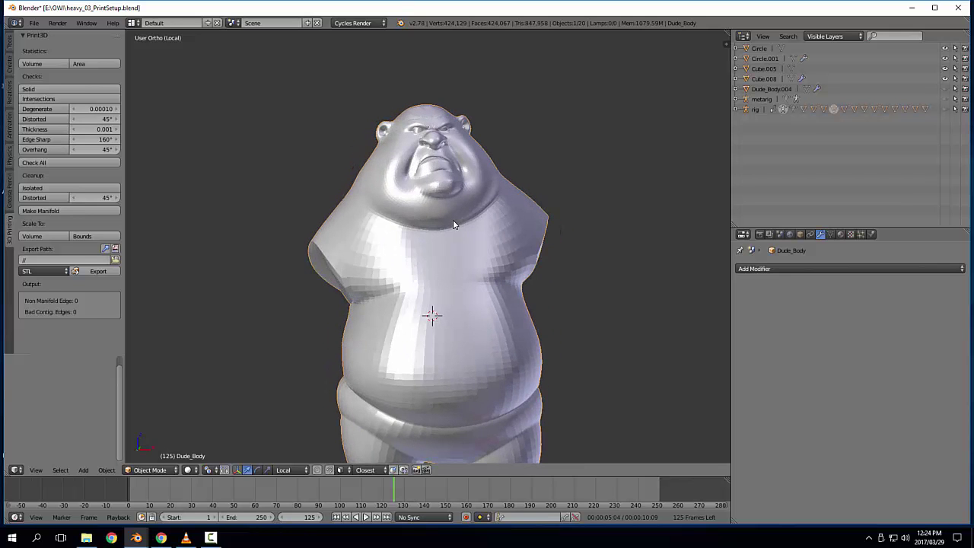
Step: Leave local view and separate the combined forearm mesh into individual objects by loose parts
key("KP_Divide")
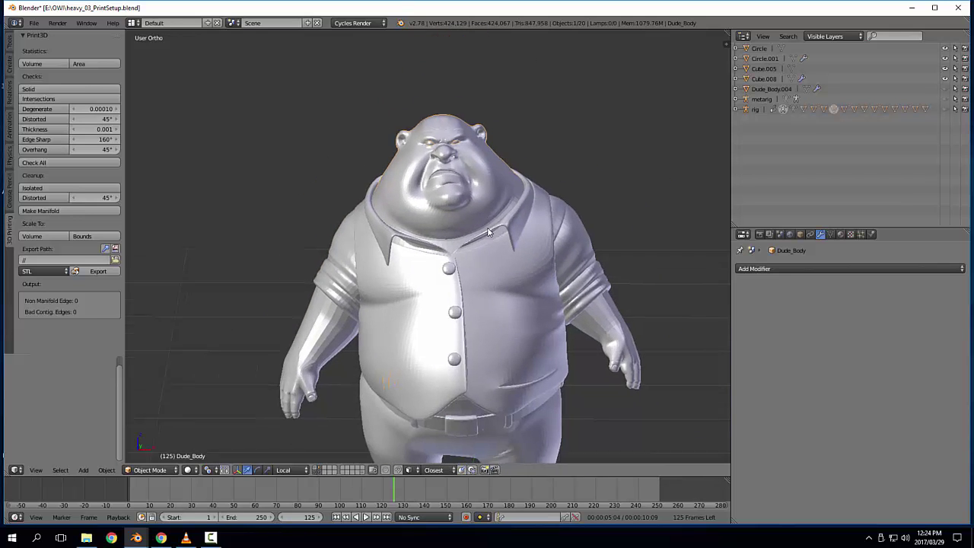
middle_click_drag(462, 160, 382, 235)
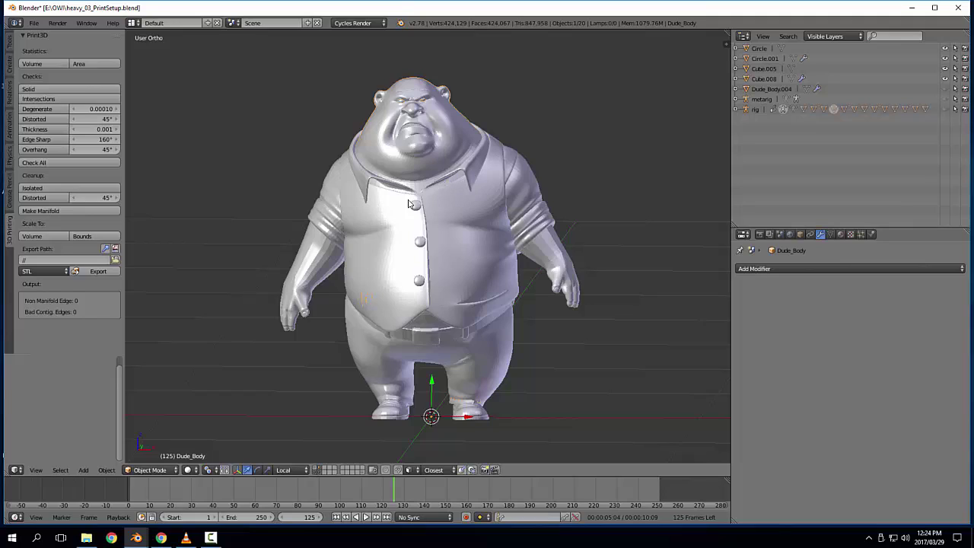
middle_click_drag(409, 204, 510, 300)
scroll(516, 307, "up", 2)
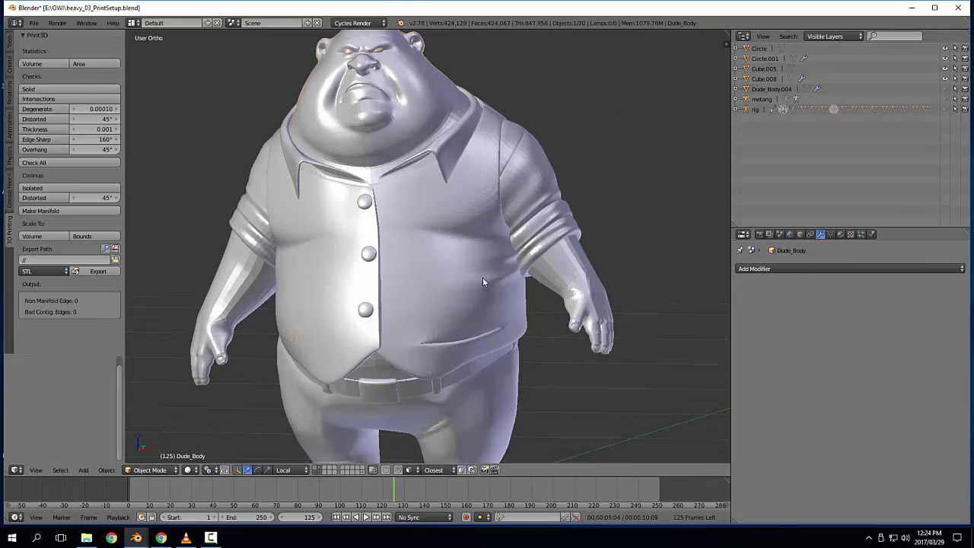
right_click(563, 307)
scroll(548, 311, "up", 2)
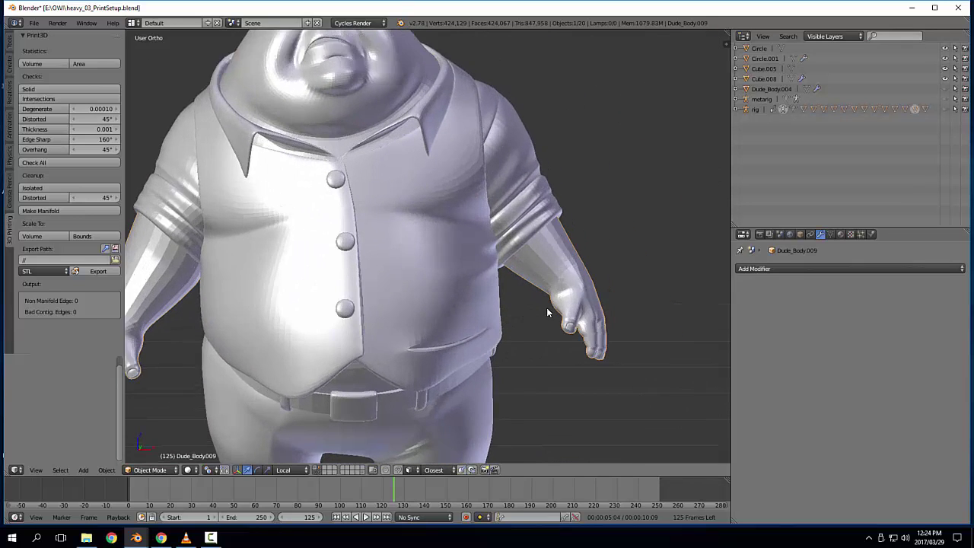
scroll(525, 301, "up", 3)
key("Tab")
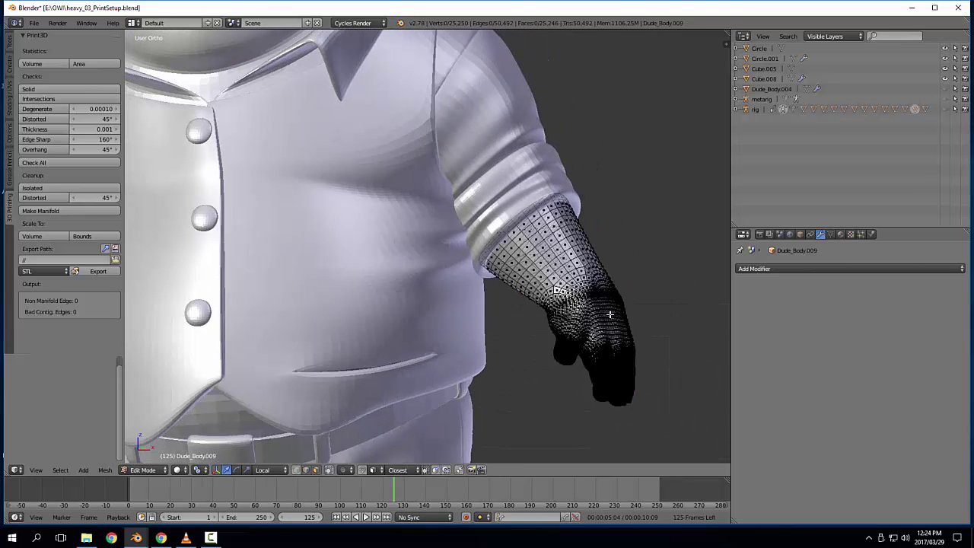
key("a")
key("p")
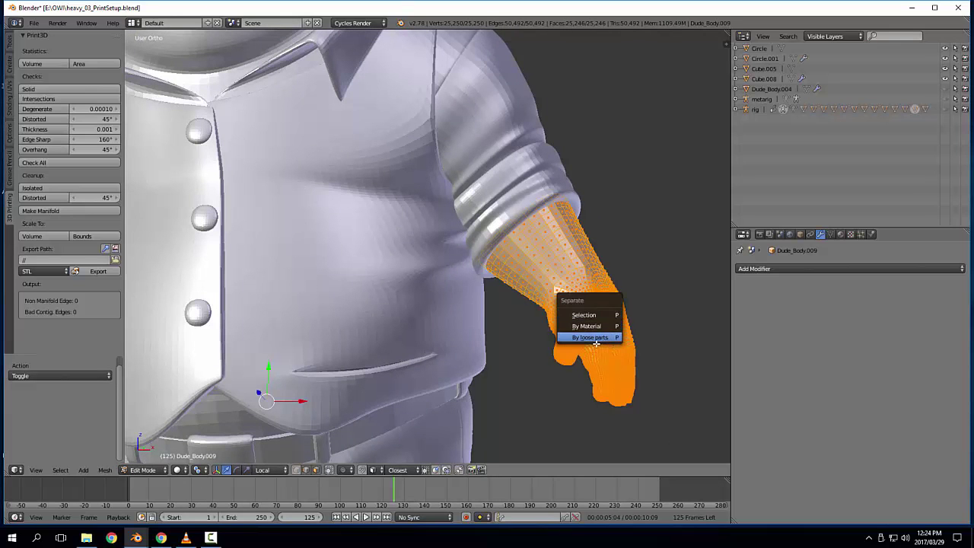
left_click(595, 340)
key("Tab")
left_click(420, 344)
scroll(487, 320, "down", 3)
Step: Save over heavy_03_PrintSetup.blend and add a Boolean modifier to the character's separated left forearm, shown in wireframe
right_click(542, 297)
scroll(544, 299, "up", 6)
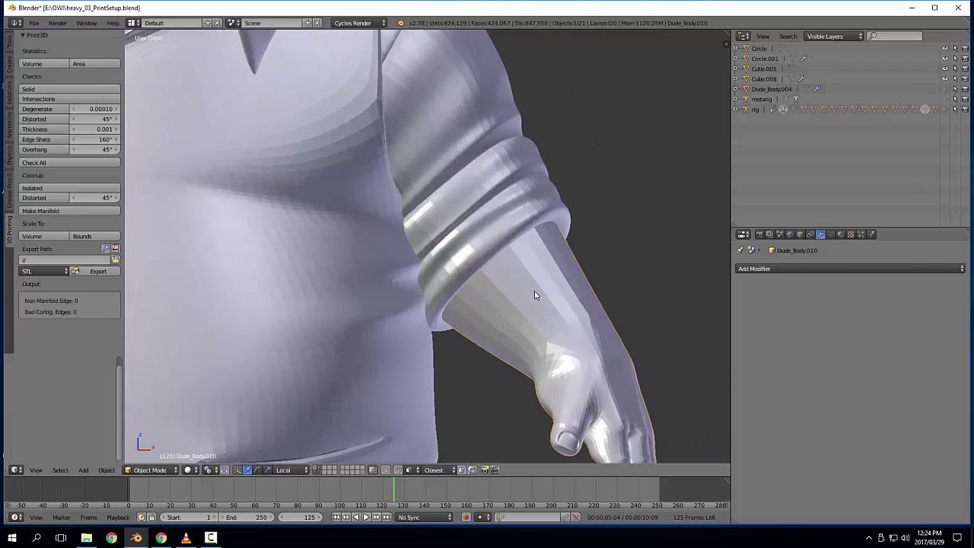
key("z")
mouse_move(602, 286)
middle_mouse_down()
mouse_move(599, 304)
mouse_move(595, 293)
middle_mouse_up()
middle_click_drag(549, 213, 583, 304)
left_click(825, 269)
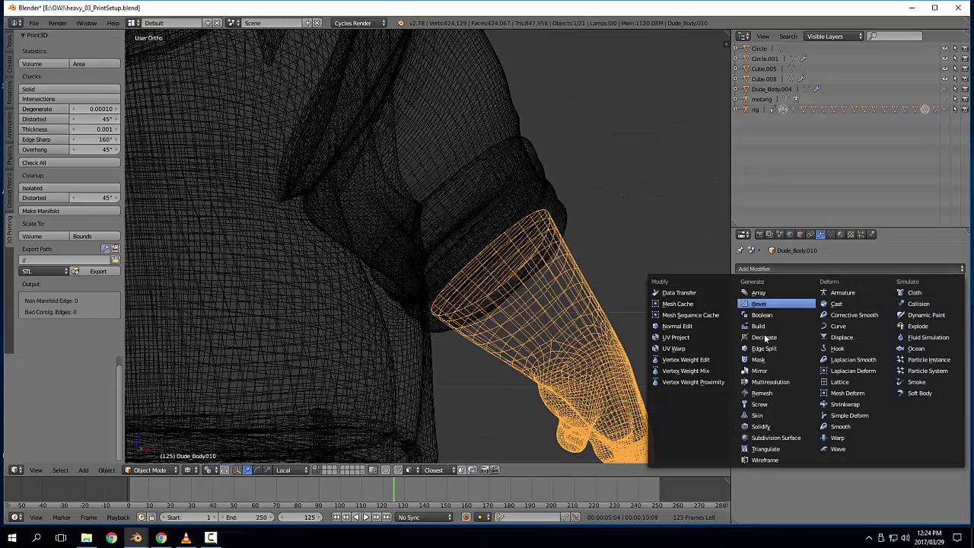
key("ctrl+s")
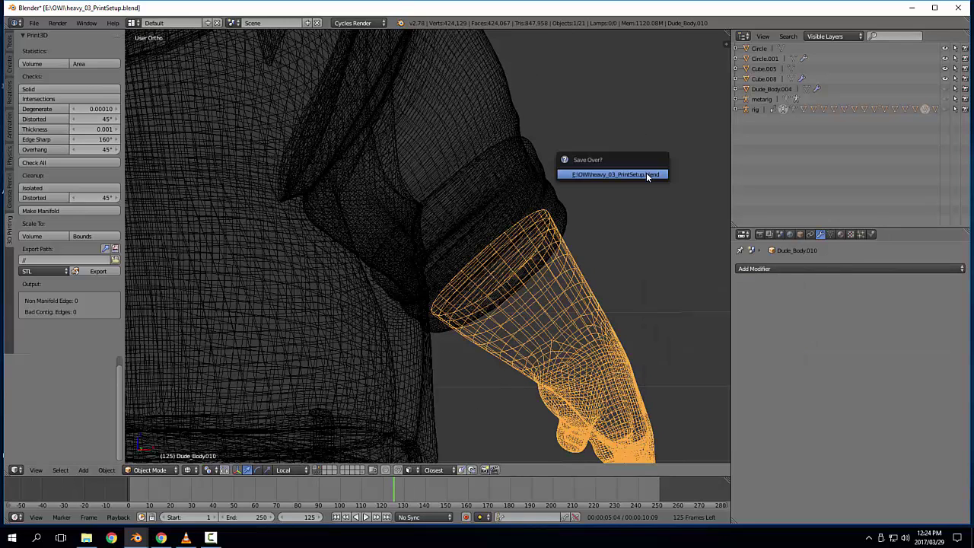
left_click(784, 270)
left_click(788, 313)
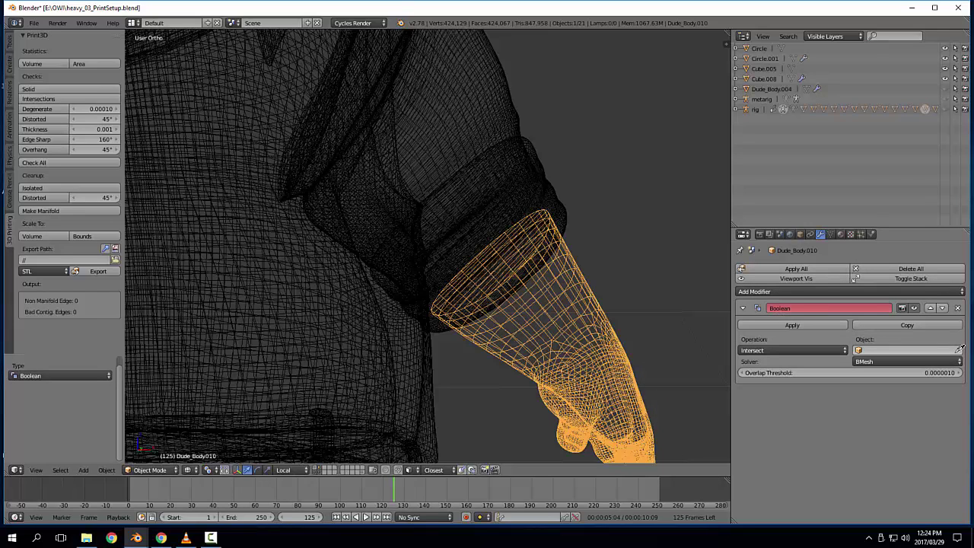
Step: Try to apply the left forearm's Boolean as an Intersect with the sleeve Dude_Body.002, and undo it
left_click(538, 172)
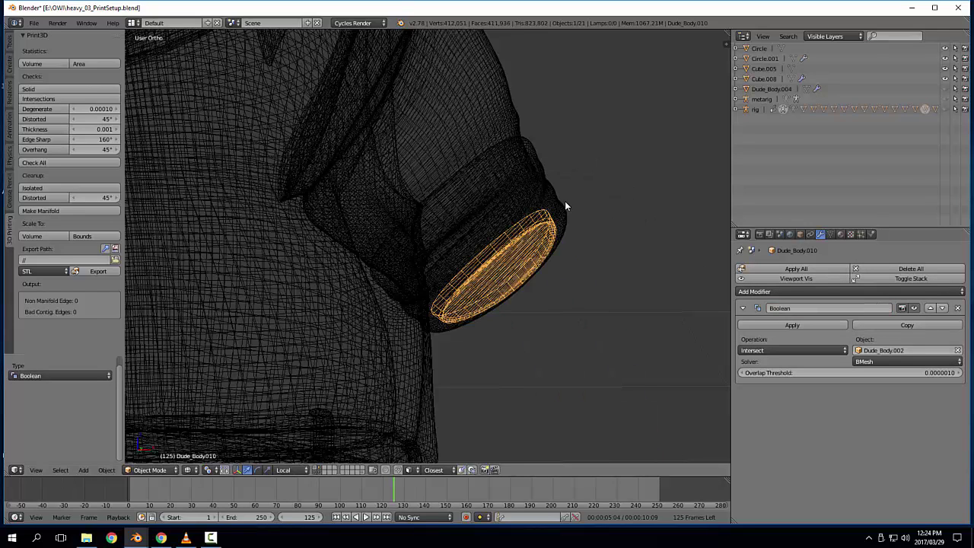
middle_click_drag(565, 201, 609, 223)
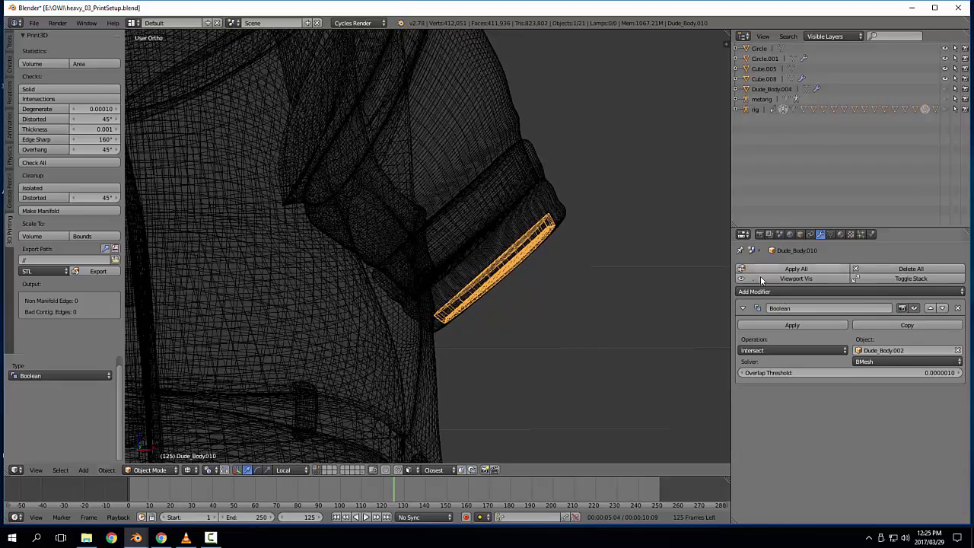
left_click(789, 325)
key("ctrl+z")
key("ctrl+z")
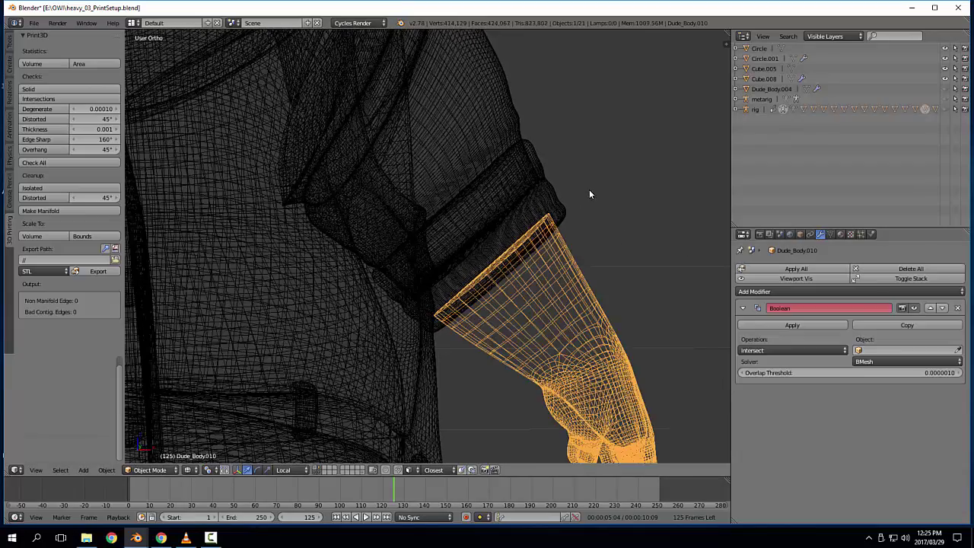
Step: Apply the left forearm's Boolean as a Difference with the sleeve Dude_Body.002 and return to solid shading
left_click(959, 350)
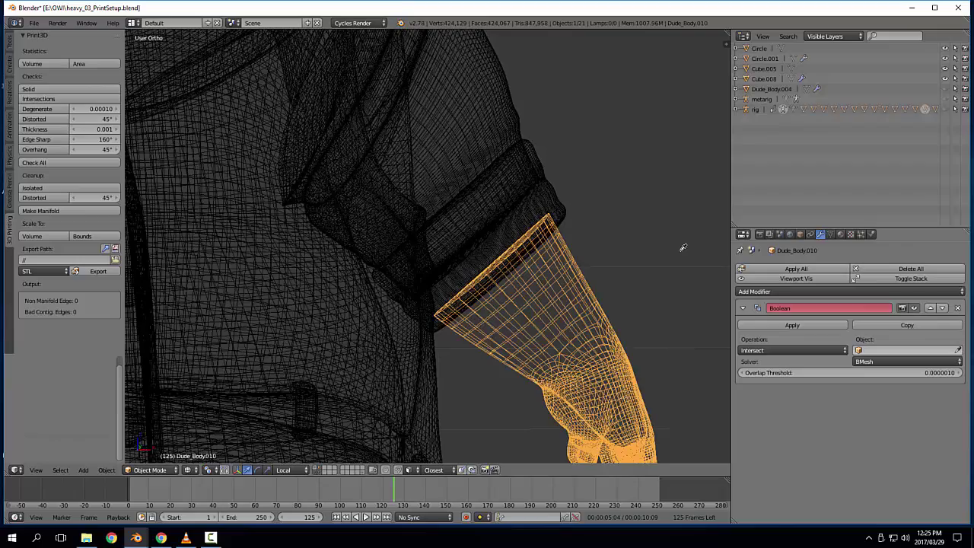
left_click(544, 184)
left_click(838, 350)
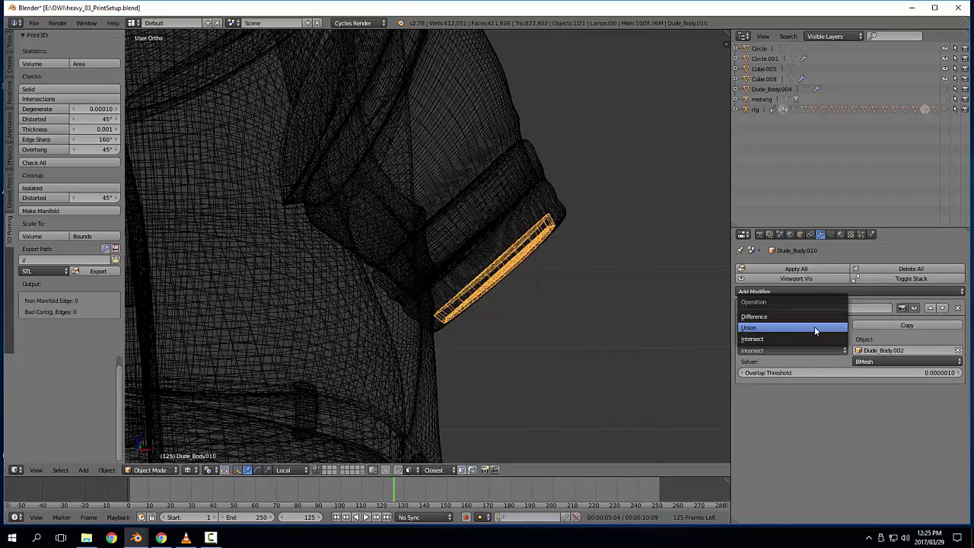
left_click(792, 316)
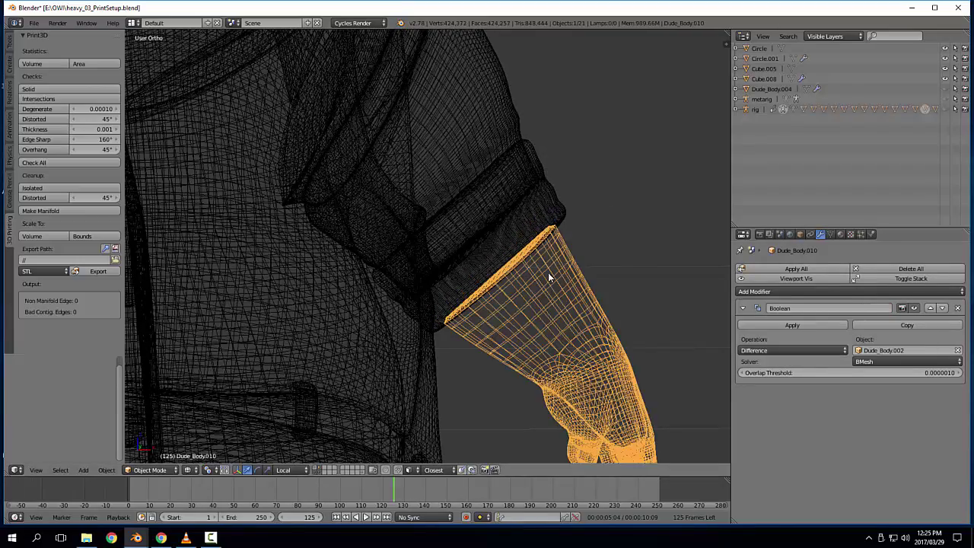
mouse_move(548, 272)
middle_mouse_down()
mouse_move(495, 255)
mouse_move(555, 266)
middle_mouse_up()
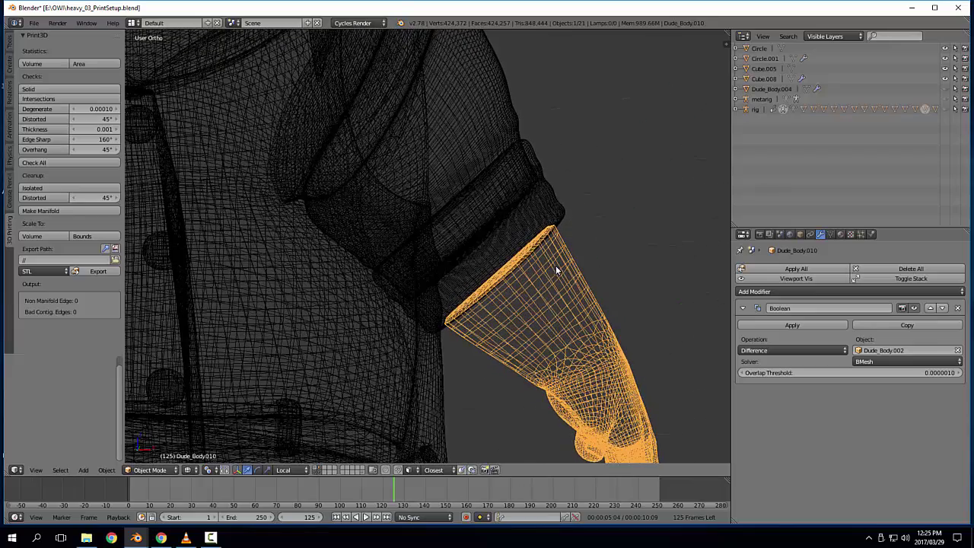
left_click(792, 325)
scroll(551, 296, "down", 2)
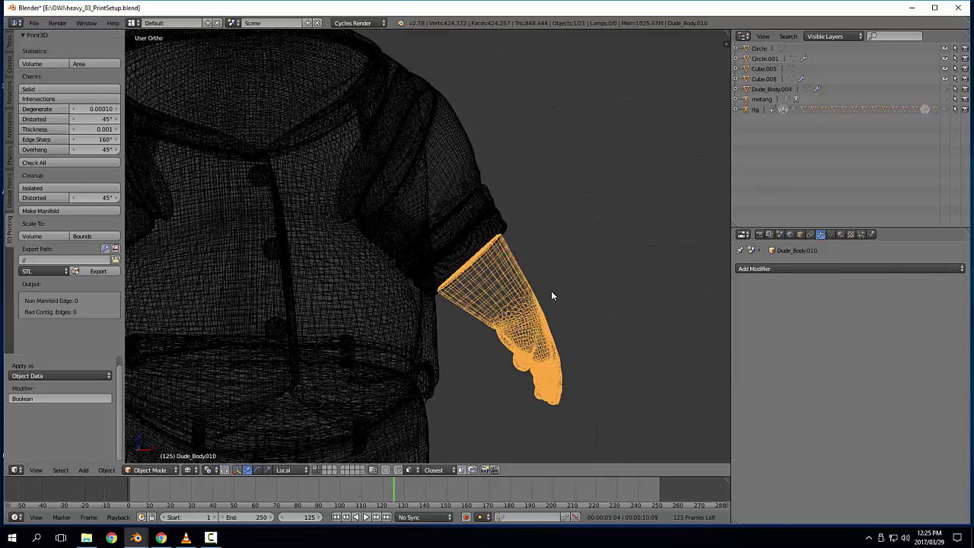
key("z")
mouse_move(519, 304)
middle_mouse_down()
mouse_move(503, 298)
mouse_move(512, 292)
middle_mouse_up()
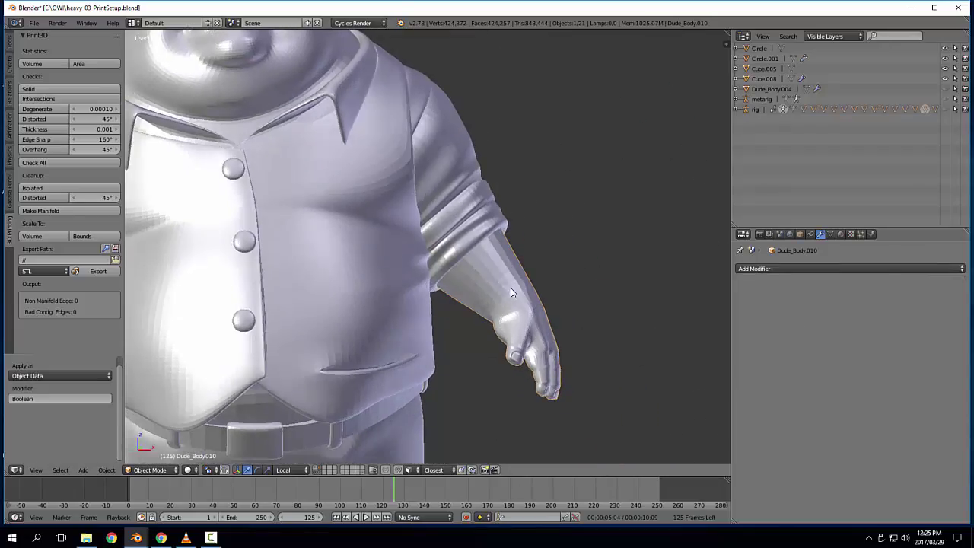
Step: Try moving the trimmed left forearm away from its sleeve to inspect the cut, and undo the move
key("g")
left_click(580, 321)
mouse_move(580, 321)
middle_mouse_down()
mouse_move(567, 322)
mouse_move(546, 281)
mouse_move(610, 337)
mouse_move(563, 331)
mouse_move(576, 337)
middle_mouse_up()
mouse_move(523, 281)
middle_mouse_down()
mouse_move(529, 314)
mouse_move(542, 298)
mouse_move(671, 263)
mouse_move(482, 268)
mouse_move(531, 273)
middle_mouse_up()
key("ctrl+z")
Step: Add a Boolean Difference modifier to the character's right forearm with the sleeve Dude_Body.007 as target and apply it
right_click(373, 282)
key("Tab")
scroll(367, 283, "up", 2)
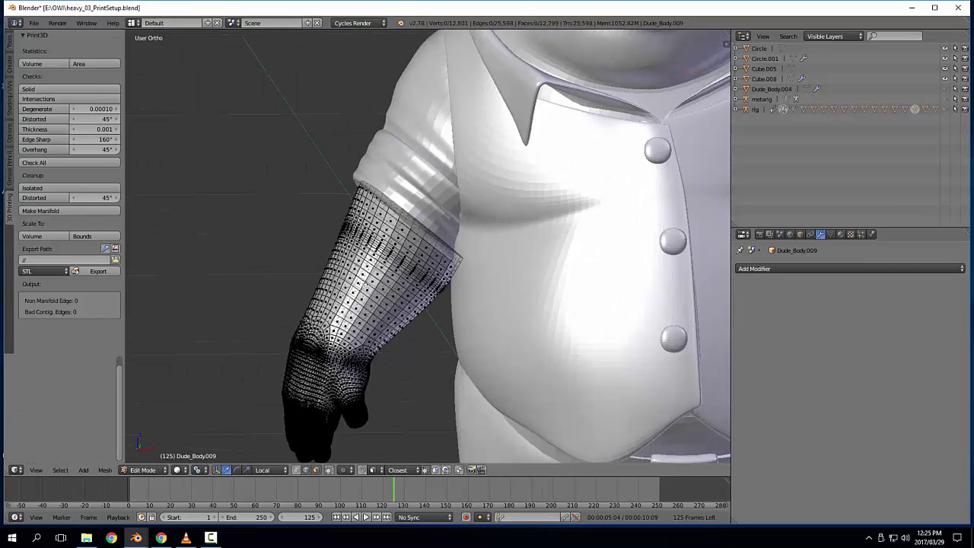
key("Tab")
left_click(819, 269)
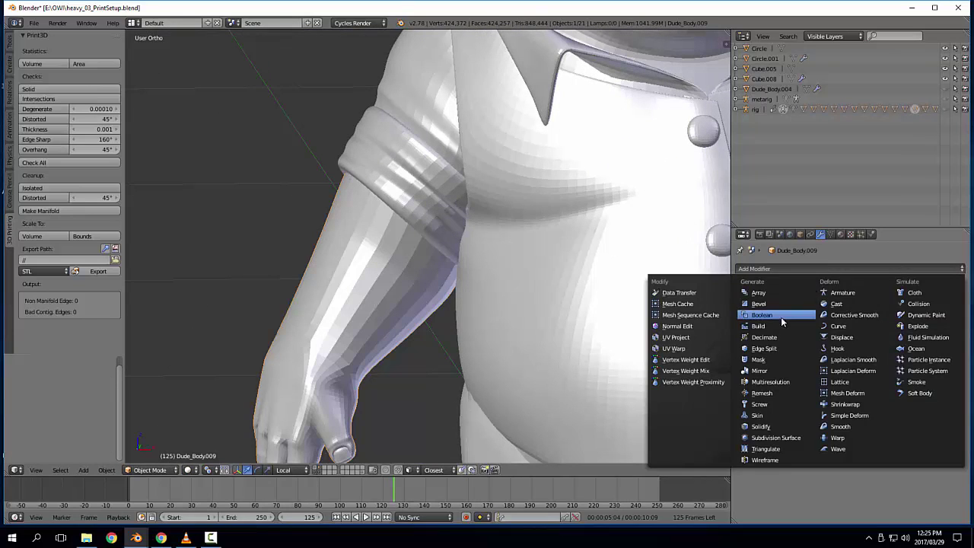
left_click(782, 319)
left_click(957, 350)
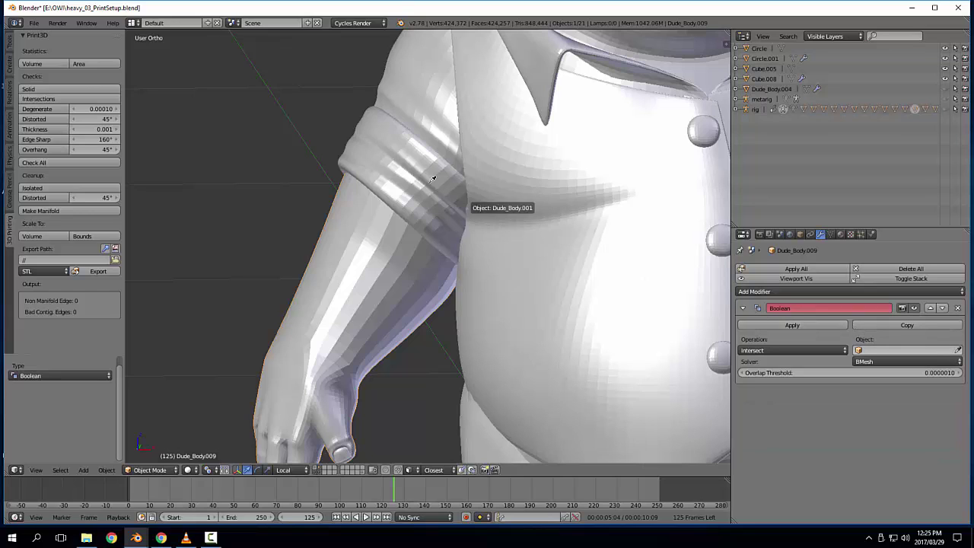
left_click(364, 176)
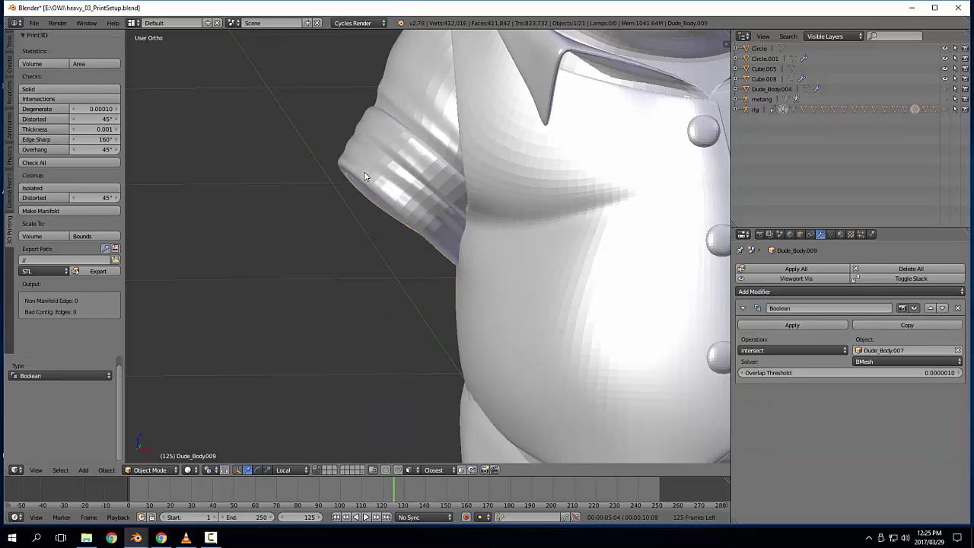
left_click(769, 350)
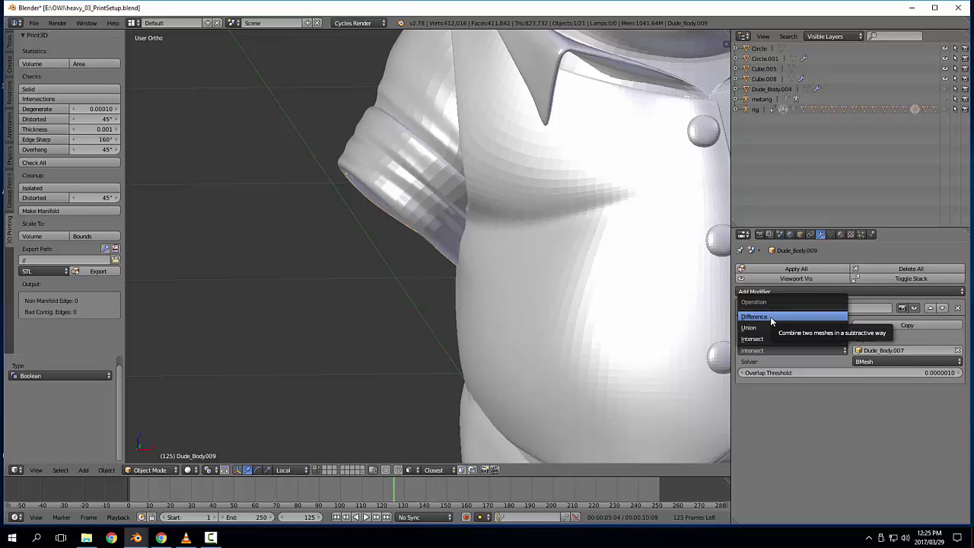
left_click(770, 316)
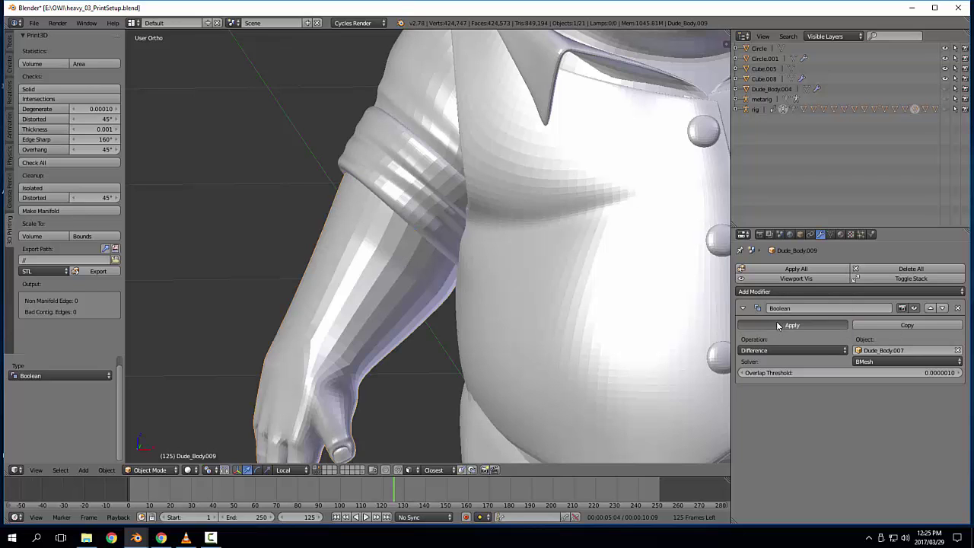
left_click(776, 325)
Step: Isolate the trimmed right forearm, examine its cut end, and leave local view
key("KP_Divide")
middle_click_drag(359, 267, 519, 302)
key("KP_Divide")
Step: Try to join the shoes, trousers, belt, buckle, belt loops and buttons into one object, and undo the join
middle_click_drag(519, 363, 531, 129, "shift")
scroll(533, 191, "up", 5)
middle_click_drag(545, 189, 486, 318, "shift")
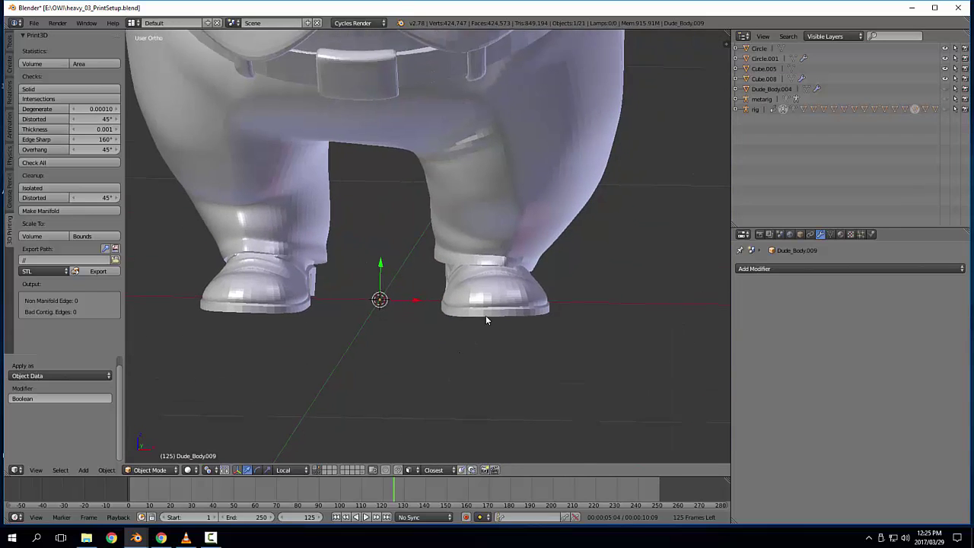
right_click(487, 318)
middle_click_drag(507, 194, 519, 239, "shift")
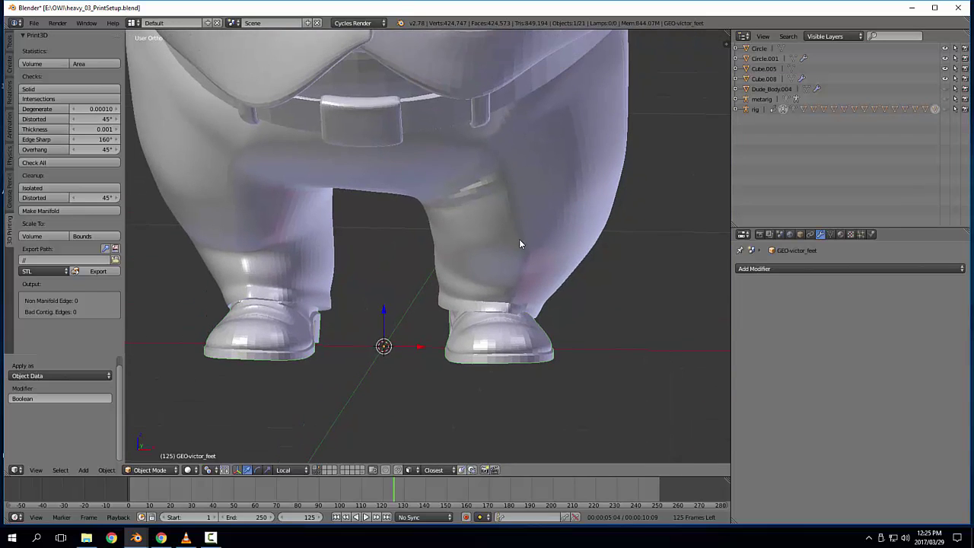
right_click(563, 247, "shift")
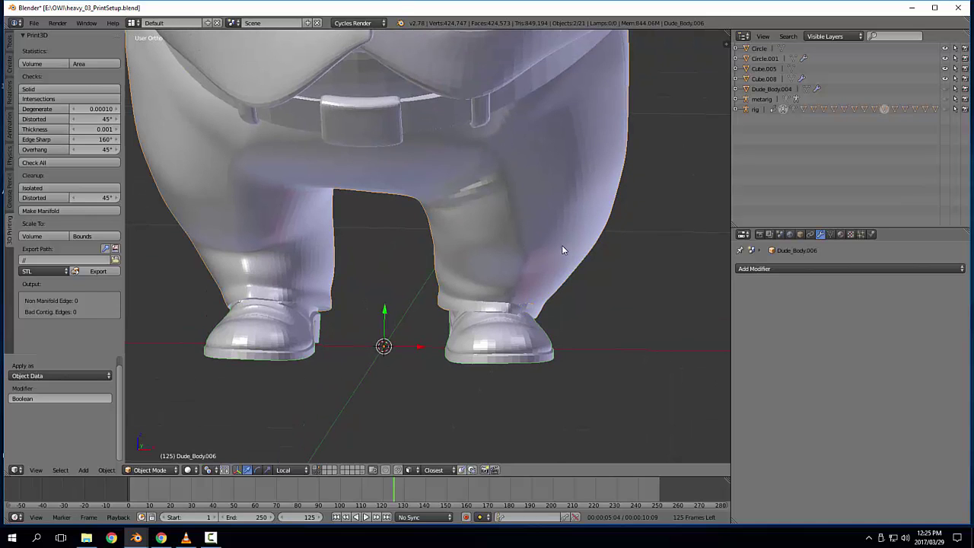
right_click(398, 138, "shift")
right_click(427, 124, "shift")
right_click(485, 119, "shift")
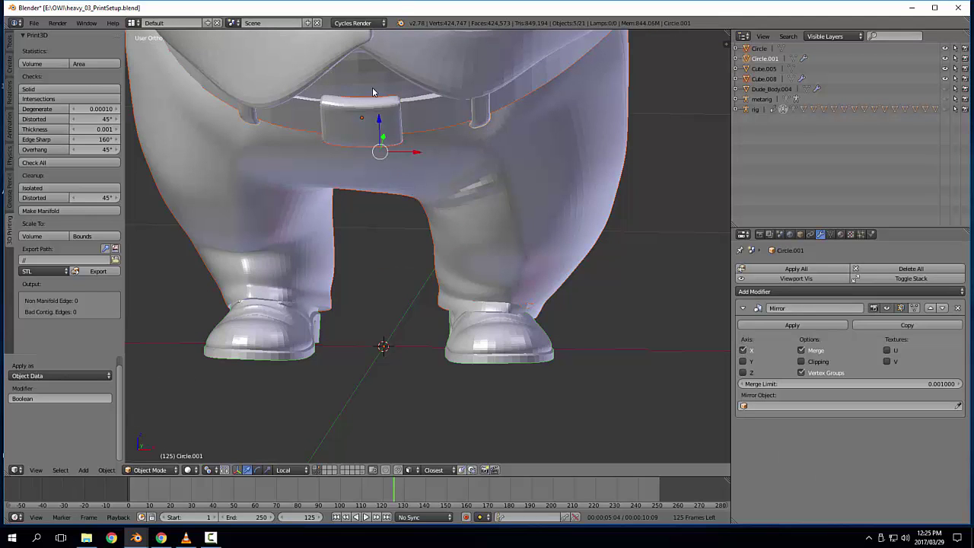
middle_click_drag(417, 70, 466, 187, "shift")
right_click(431, 135, "shift")
right_click(349, 74, "shift")
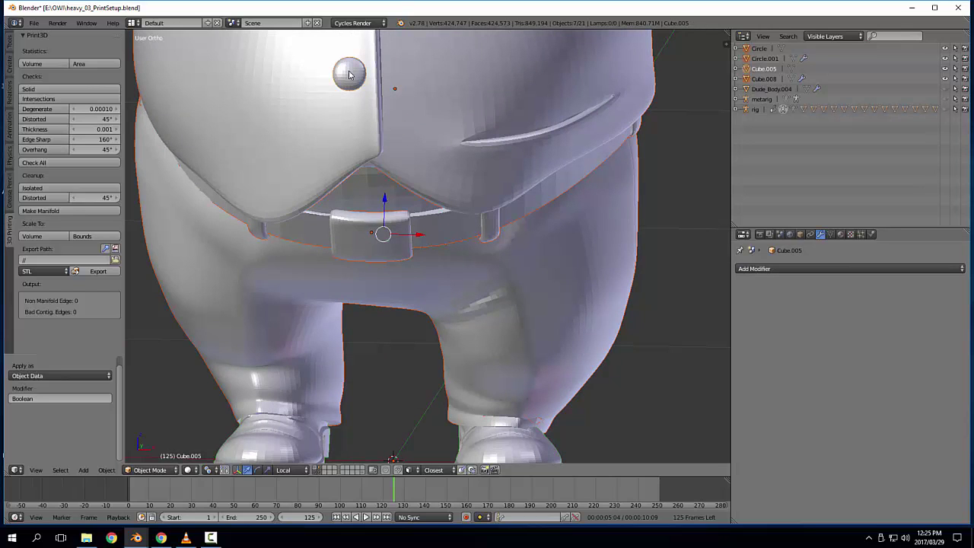
key("ctrl+j")
middle_click_drag(443, 201, 431, 185)
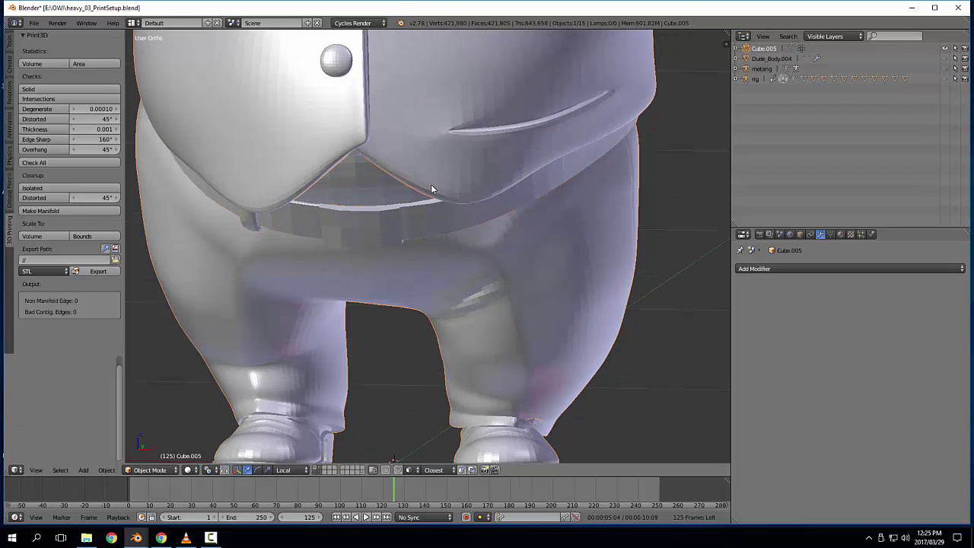
key("ctrl+z")
Step: Apply all modifiers on the belt buckle and on the belt loops
key("a")
right_click(393, 212)
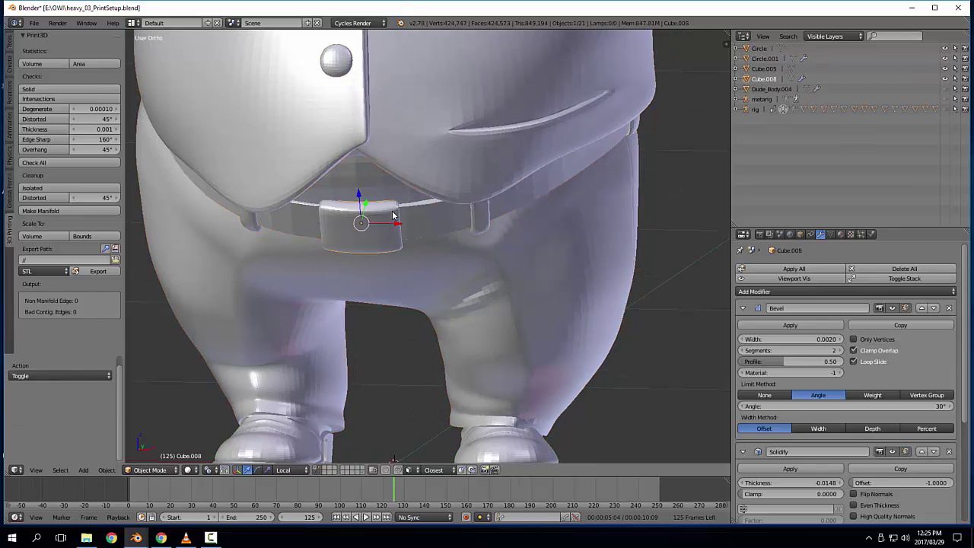
left_click(791, 269)
right_click(480, 219)
left_click(765, 269)
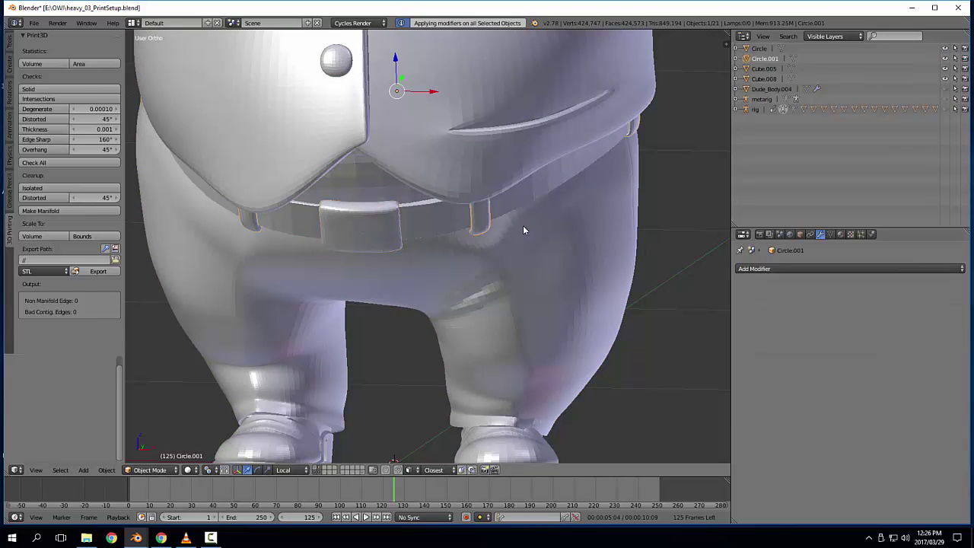
Step: Join the shoes, trousers, belt, buckle, belt loops and shirt buttons into the vest object
right_click(447, 216)
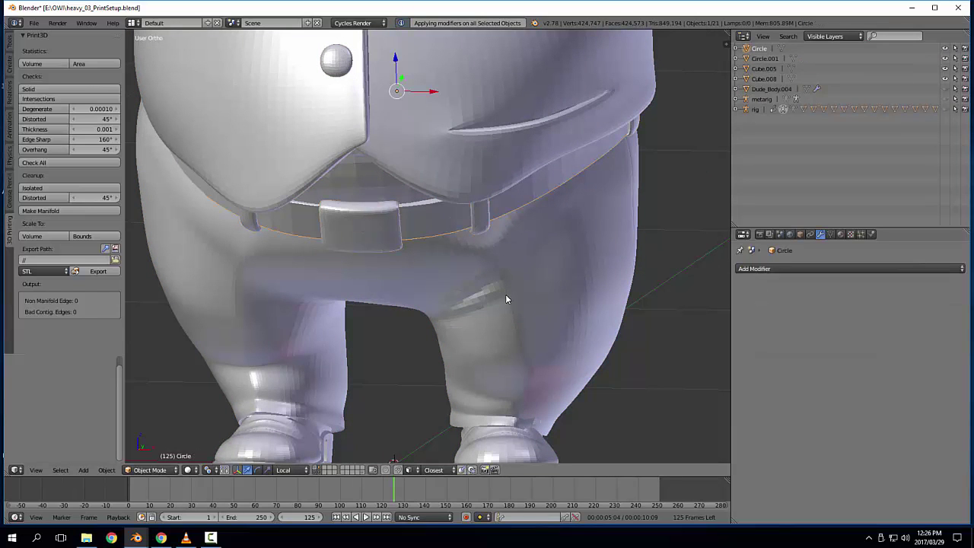
right_click(534, 457)
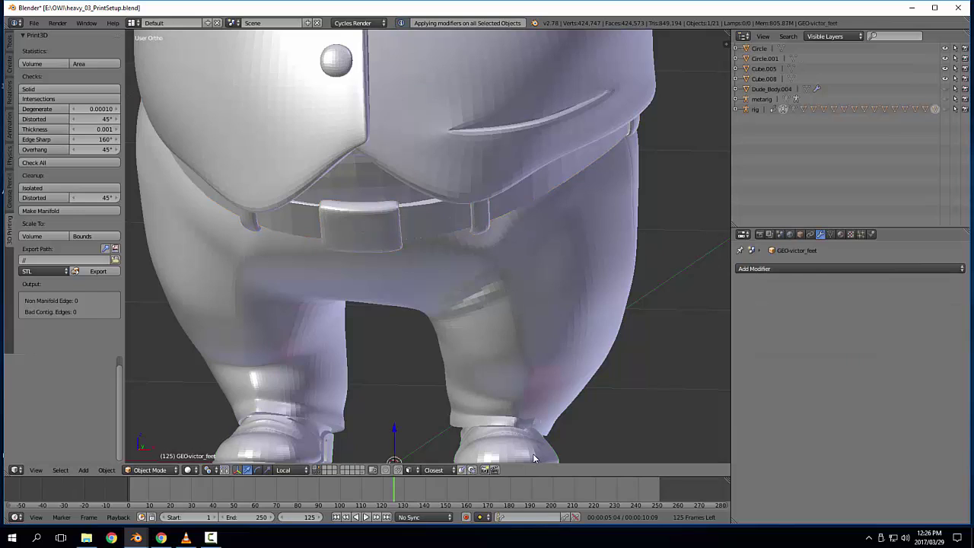
right_click(449, 426)
right_click(388, 233)
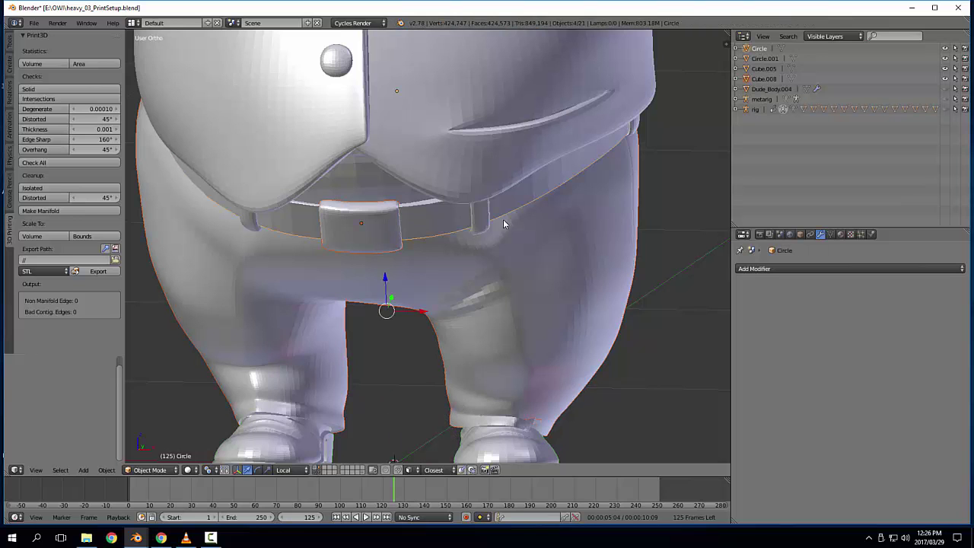
right_click(471, 185, "shift")
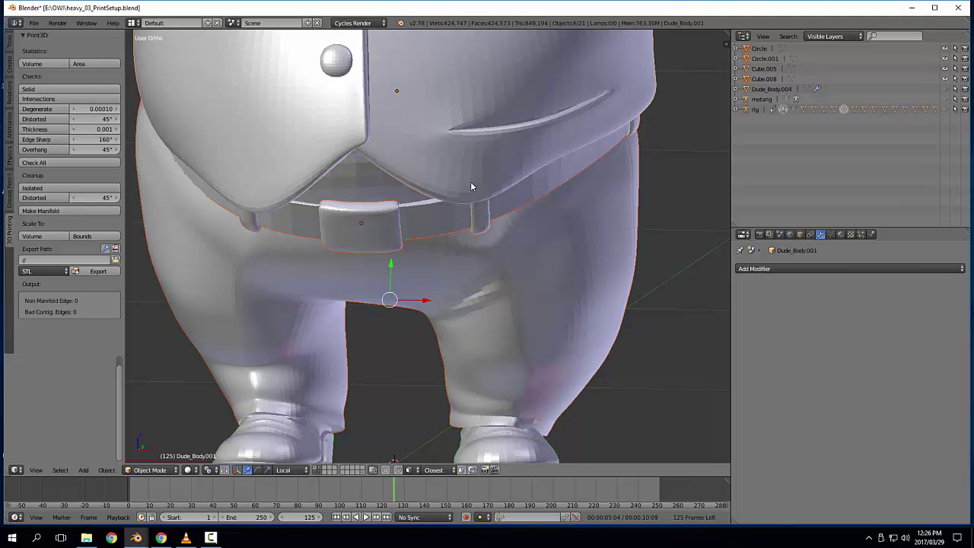
key("ctrl+j")
scroll(472, 167, "down", 4)
middle_click_drag(459, 166, 491, 264, "shift")
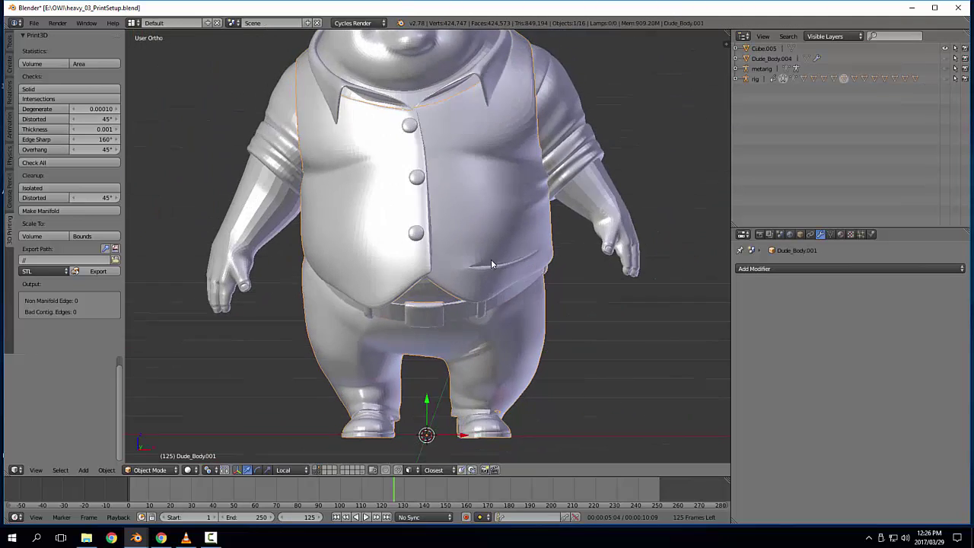
scroll(487, 264, "up", 2)
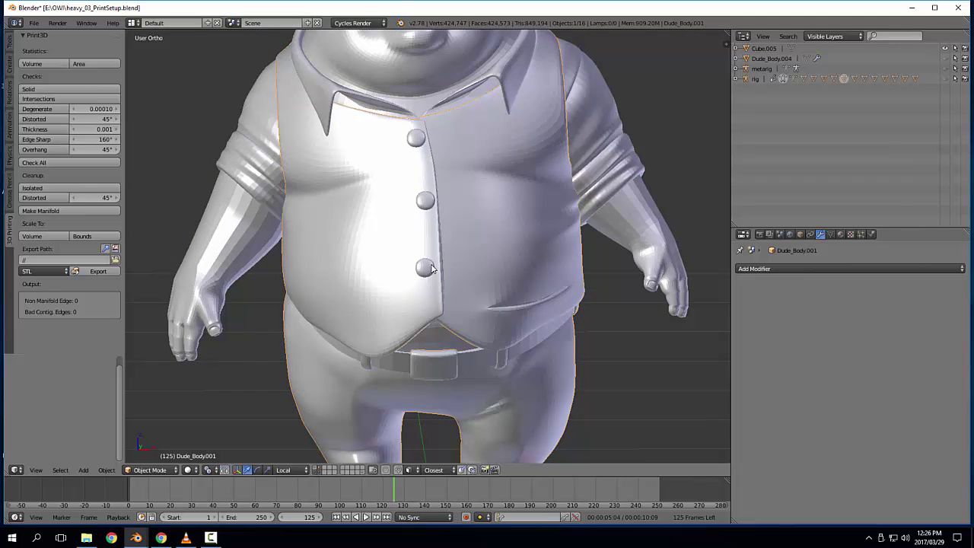
right_click(431, 268, "shift")
key("ctrl+j")
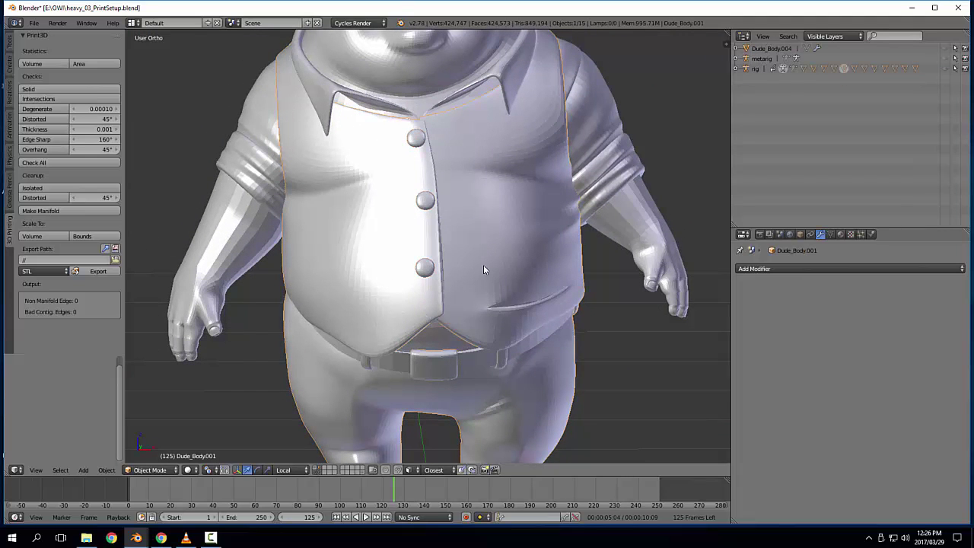
Step: Move the collar away from the body as a check, and undo the move
scroll(506, 236, "up", 2, "shift")
scroll(506, 236, "down", 3)
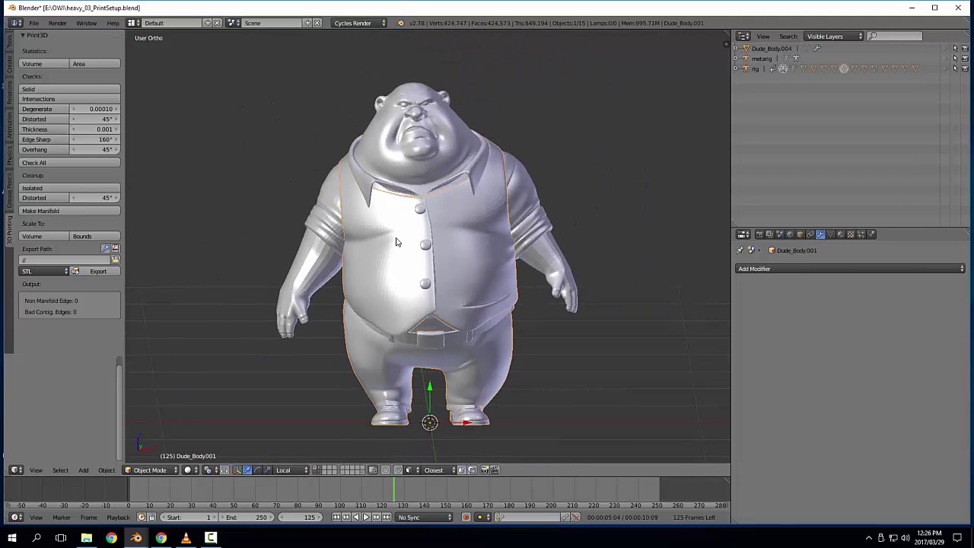
middle_click_drag(398, 239, 426, 242)
right_click(473, 181)
key("g")
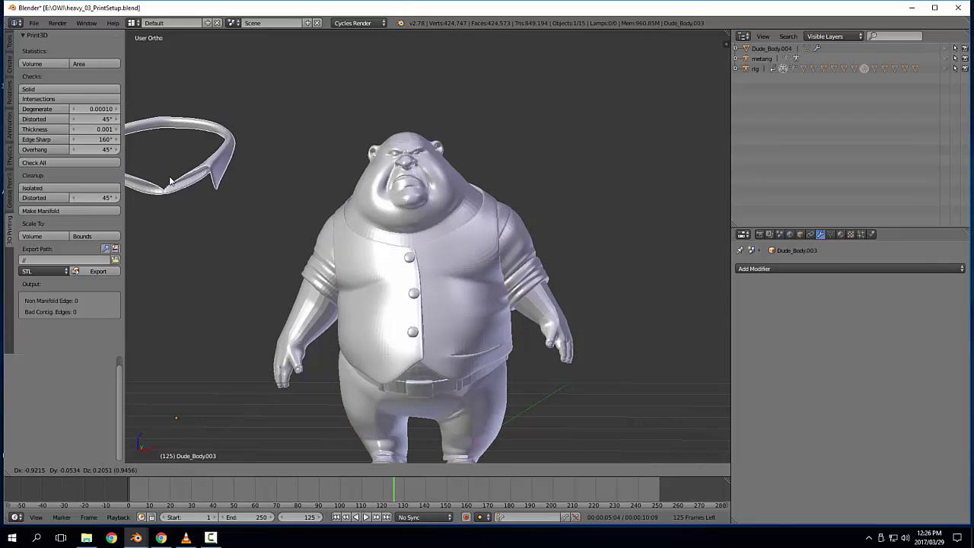
left_click(170, 181)
middle_click_drag(170, 181, 593, 242)
key("ctrl+z")
Step: Join both sleeves into the vest object Dude_Body.001
middle_click_drag(667, 253, 474, 250)
scroll(405, 255, "up", 5)
middle_click_drag(405, 257, 553, 196)
scroll(664, 266, "down", 2)
right_click(594, 242)
scroll(599, 242, "down", 1)
middle_click_drag(553, 196, 603, 211, "shift")
right_click(539, 230)
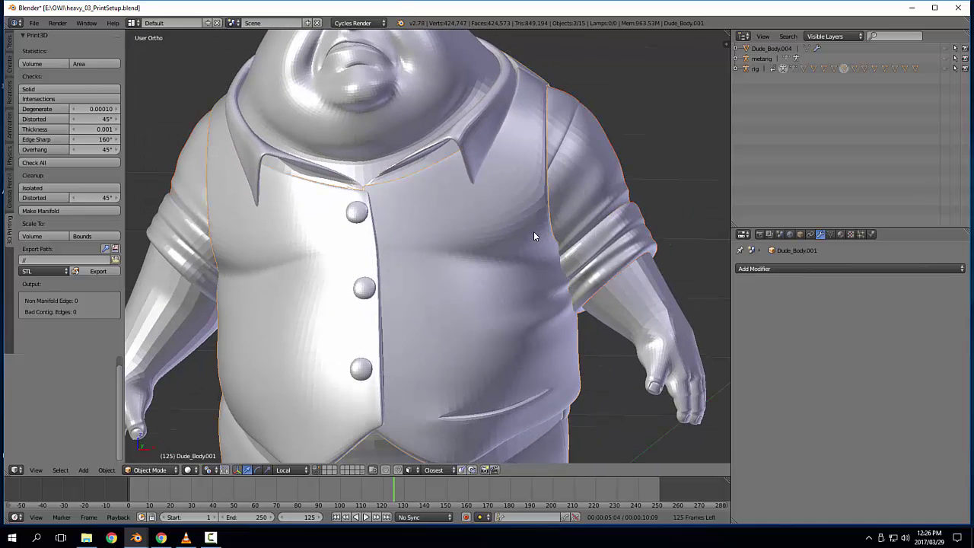
scroll(533, 232, "down", 6)
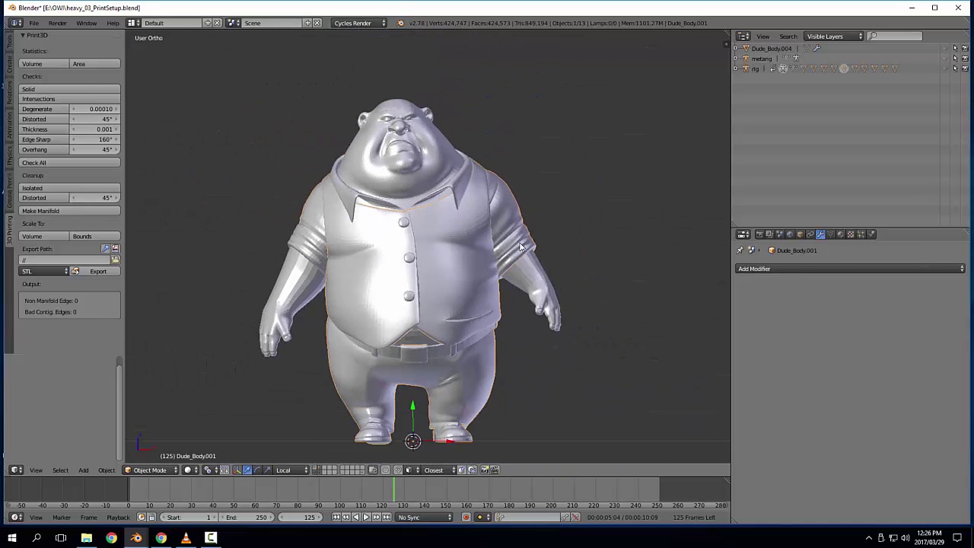
Step: Move the joined clothing aside to check the body beneath it, and cancel the move
key("a")
right_click(486, 233)
key("shift+d")
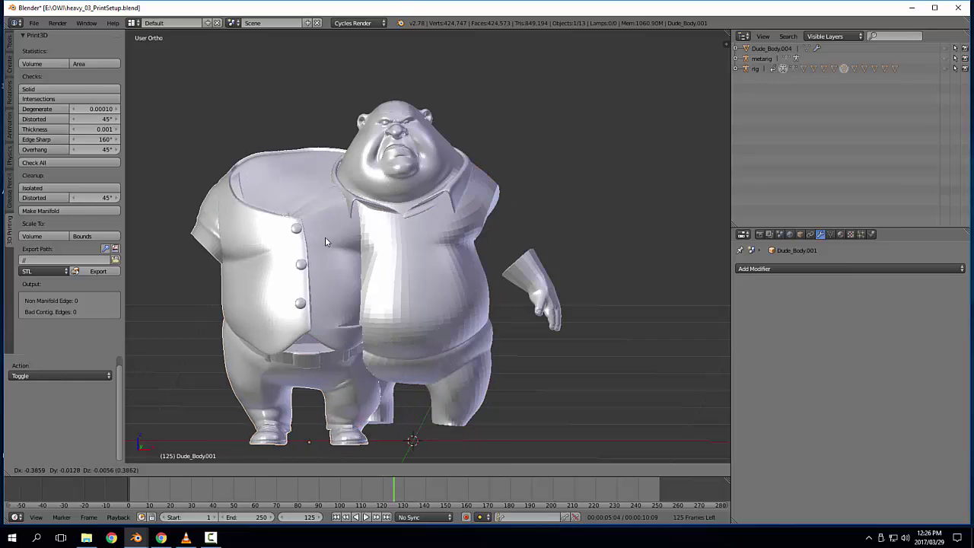
right_click(194, 237)
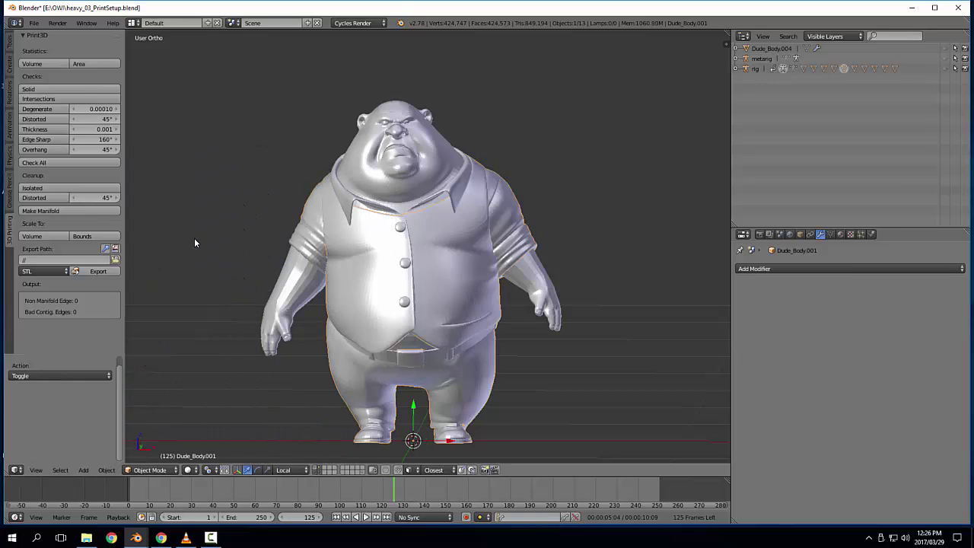
Step: Examine how the head and the collar sit against the vest from the front, side and below
right_click(414, 193)
mouse_move(416, 192)
middle_mouse_down()
mouse_move(520, 169)
mouse_move(612, 177)
mouse_move(345, 191)
mouse_move(576, 203)
mouse_move(434, 194)
mouse_move(420, 169)
mouse_move(424, 187)
middle_mouse_up()
scroll(424, 187, "up", 5)
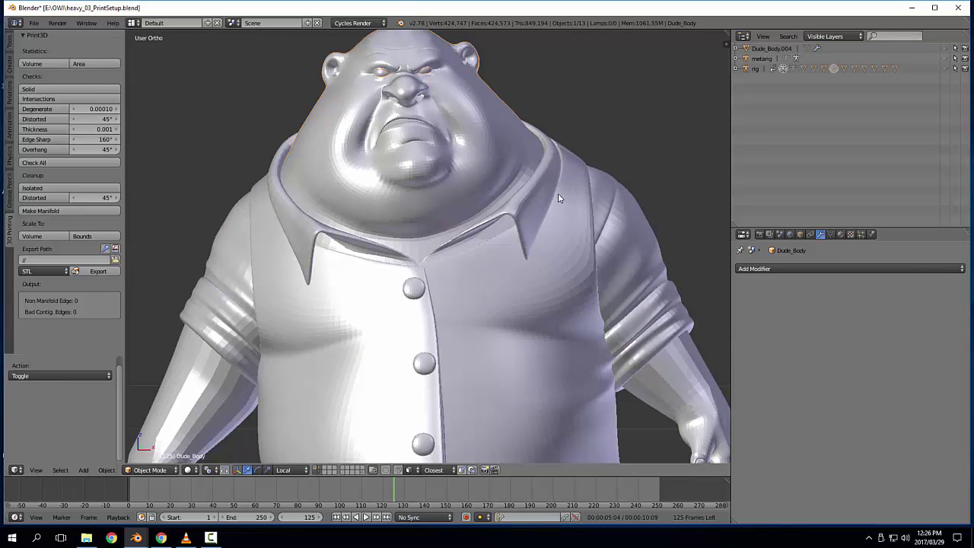
middle_click_drag(559, 198, 556, 203)
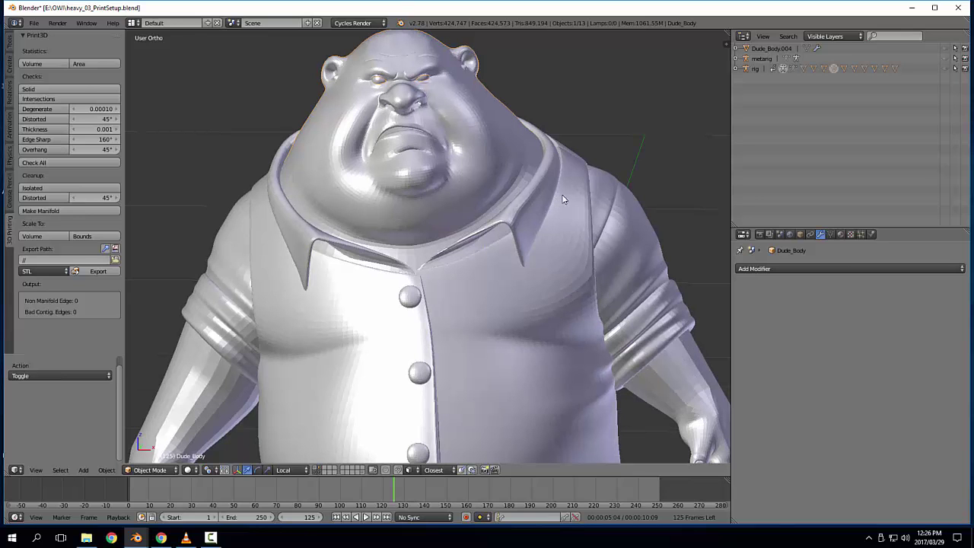
middle_click_drag(619, 139, 511, 86)
scroll(534, 161, "down", 2)
middle_click_drag(487, 130, 470, 181)
scroll(524, 188, "down", 3)
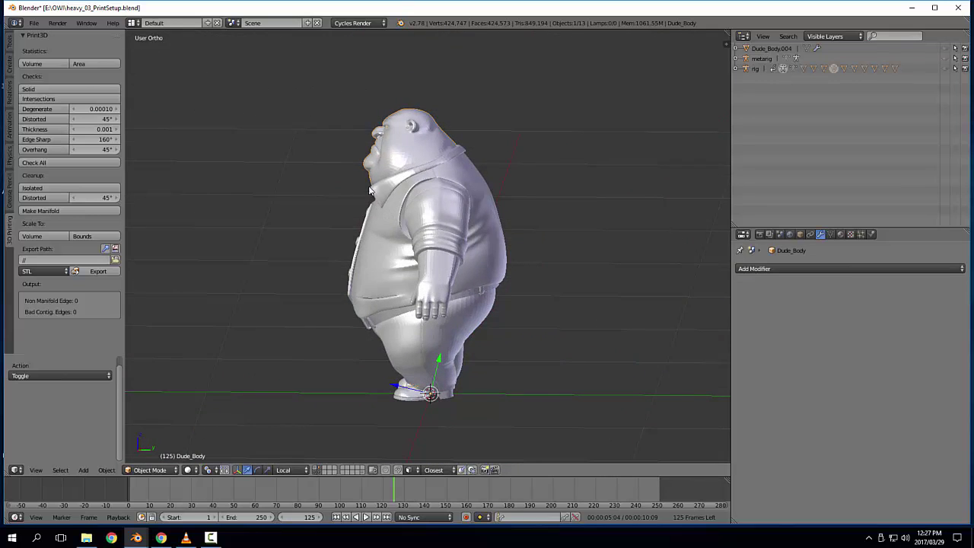
middle_click_drag(372, 189, 396, 166)
scroll(455, 186, "up", 2)
right_click(453, 182)
middle_click_drag(411, 212, 302, 222)
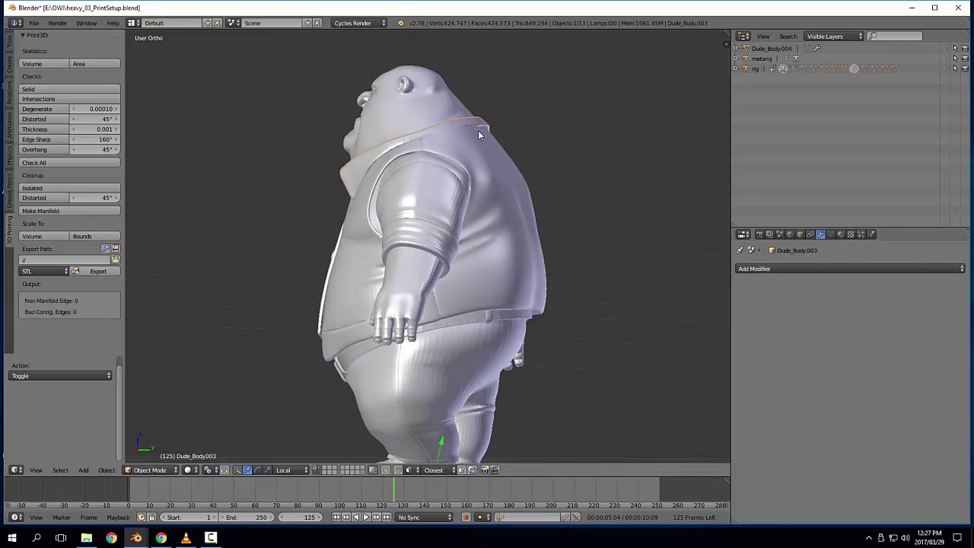
middle_click_drag(515, 186, 515, 172)
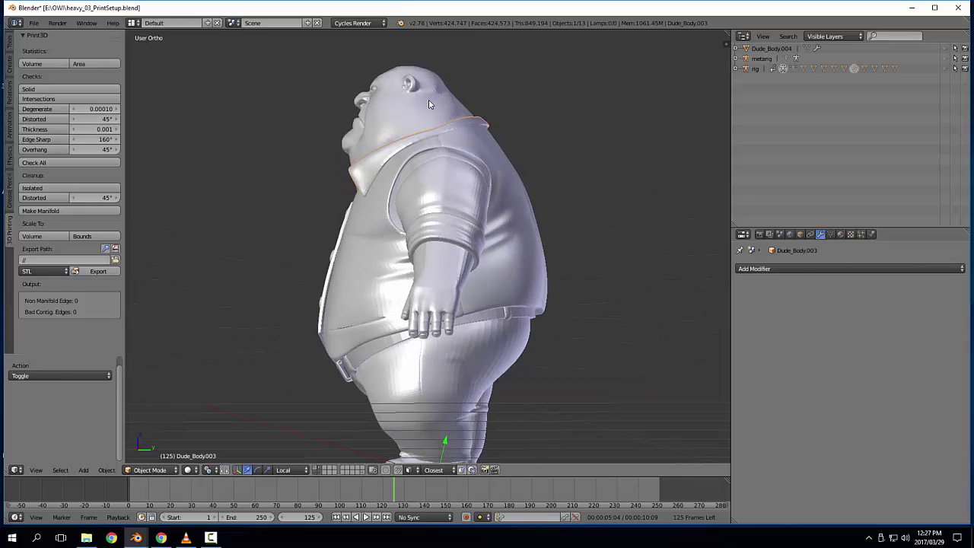
middle_click_drag(429, 104, 507, 220)
middle_click_drag(503, 178, 510, 131)
scroll(502, 152, "up", 3)
middle_click_drag(489, 181, 459, 228)
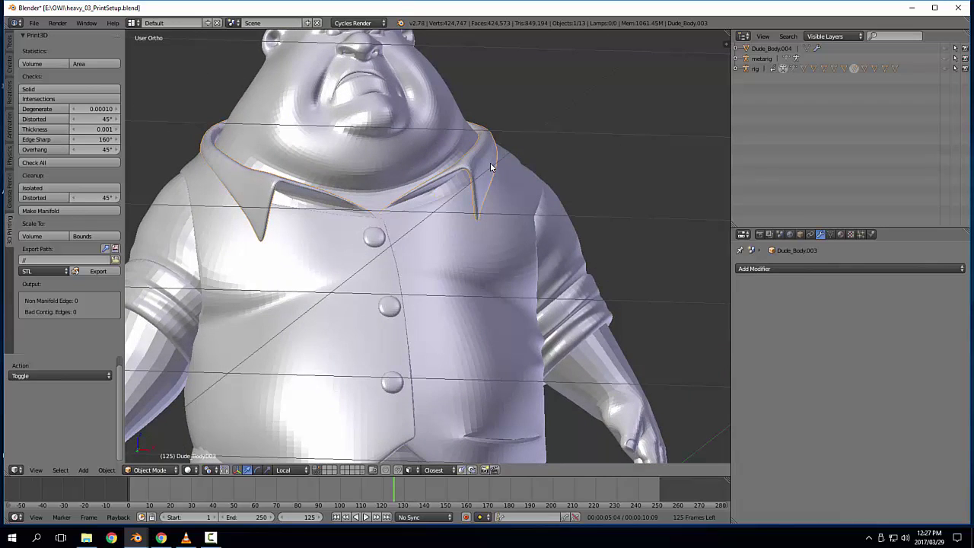
Step: Isolate the collar to examine its shape, leave local view, and check how it sits on the vest
key("KP_Divide")
scroll(656, 333, "up", 4)
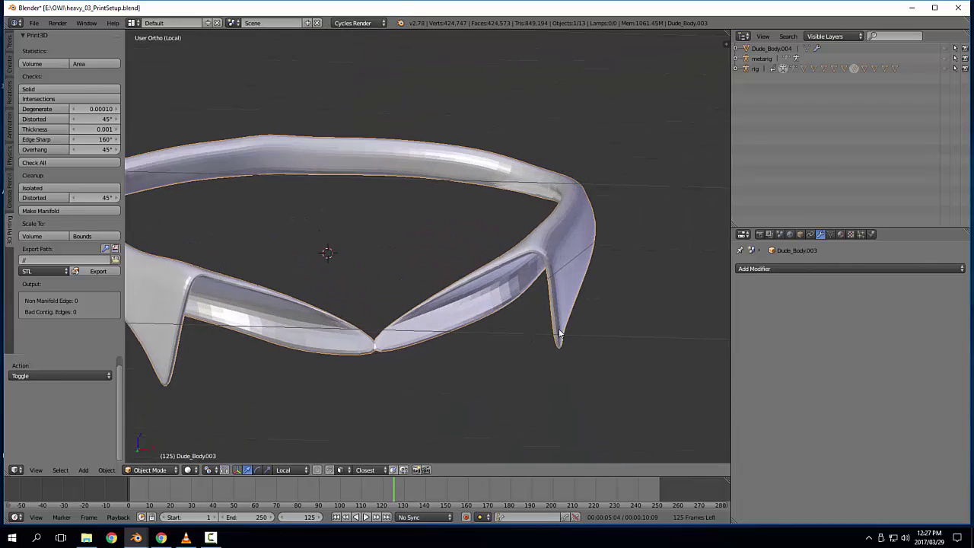
middle_click_drag(559, 333, 528, 344)
key("KP_Divide")
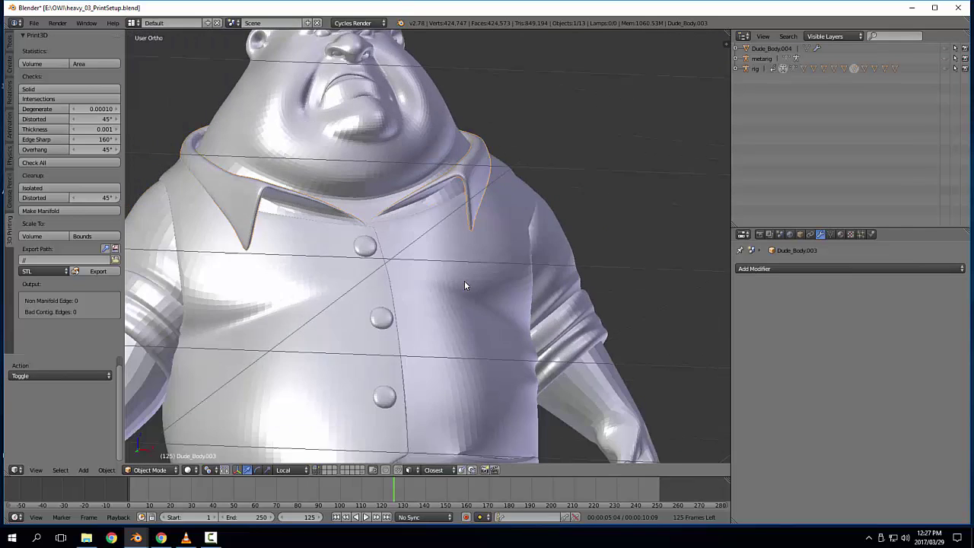
scroll(479, 274, "down", 3)
middle_click_drag(518, 226, 491, 233)
scroll(433, 241, "up", 2)
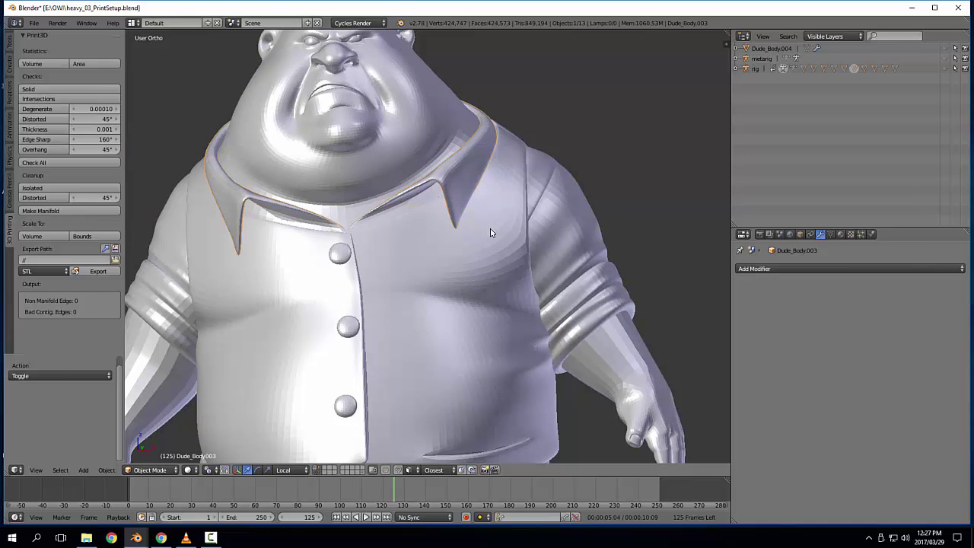
middle_click_drag(491, 233, 470, 229)
scroll(466, 228, "up", 3)
Step: Check the collar's mesh in Edit Mode, and inspect the underside of its folded tips in local view
key("Tab")
key("Tab")
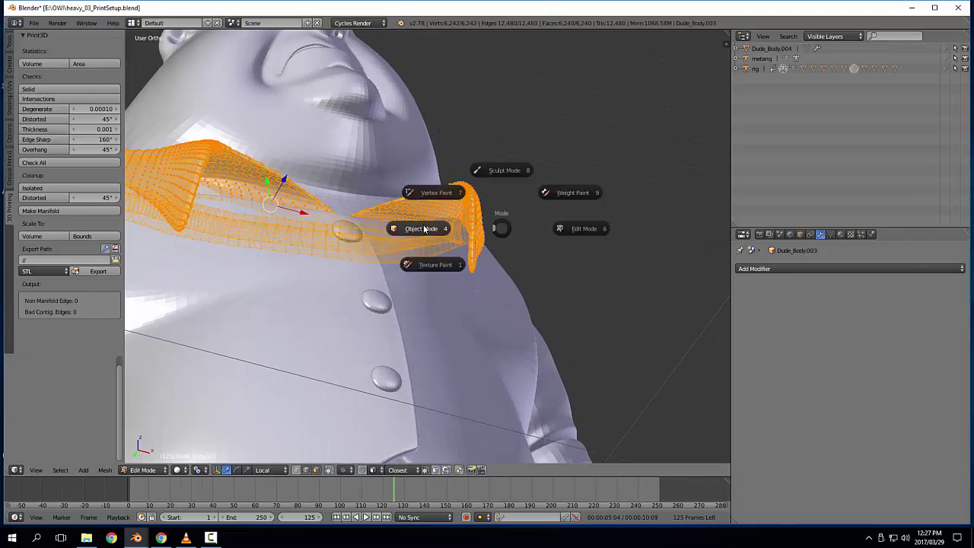
key("KP_Divide")
scroll(423, 225, "up", 2)
middle_click_drag(525, 192, 389, 214, "shift")
scroll(403, 218, "up", 1)
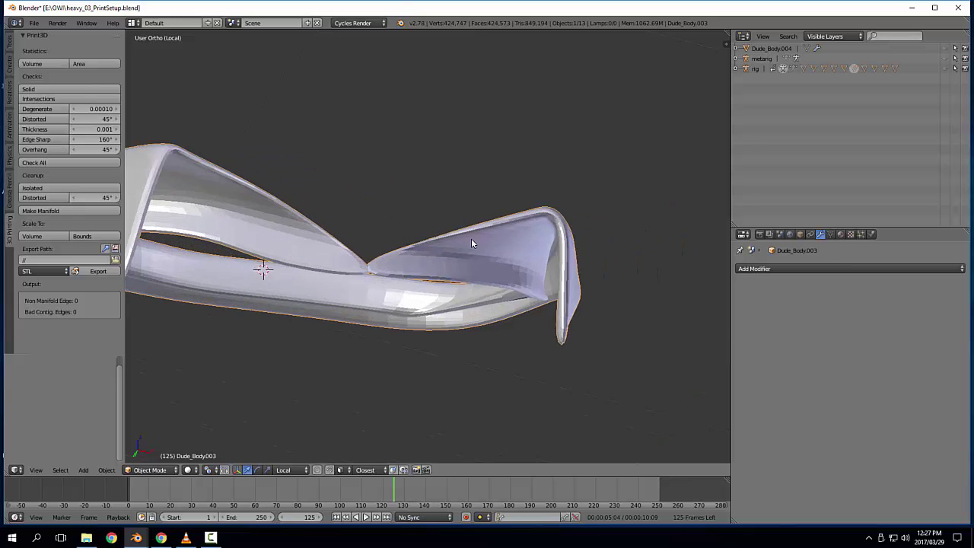
scroll(471, 238, "up", 3)
middle_click_drag(515, 253, 445, 245, "shift")
scroll(516, 208, "down", 3)
Step: Select the face loops along the collar's rim in Edit Mode to trace its thickness, and return to Object Mode outside local view
key("Tab")
key("a")
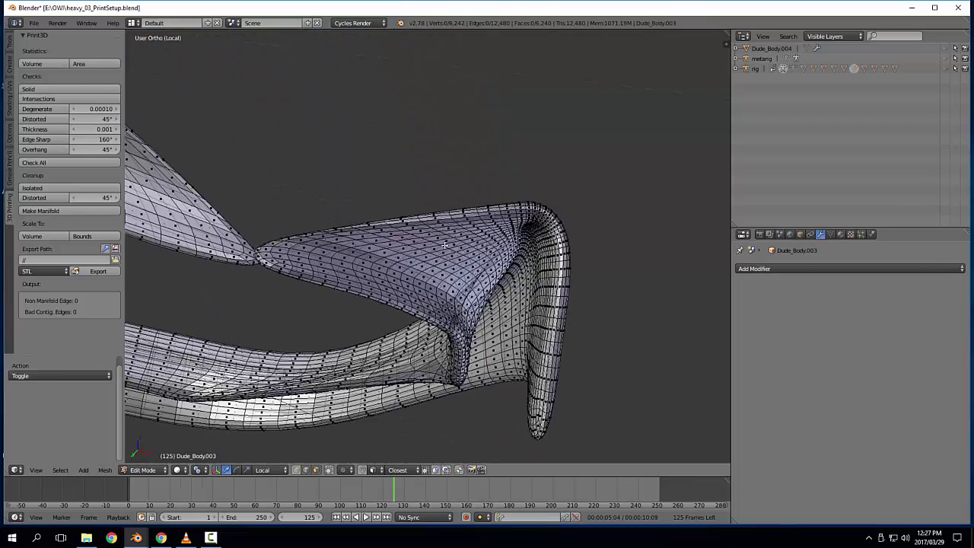
right_click(282, 256, "alt")
right_click(283, 248, "alt")
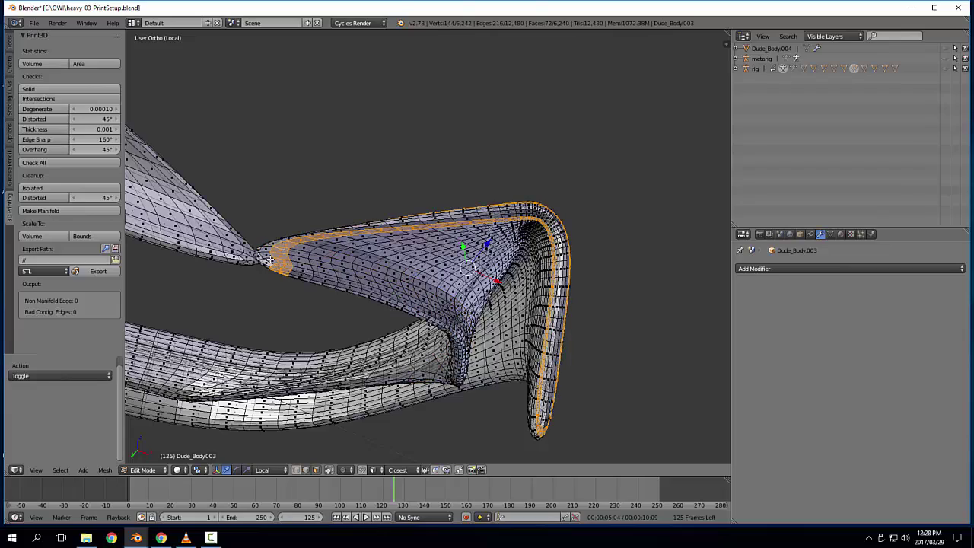
right_click(268, 258, "alt+shift")
middle_click_drag(519, 328, 489, 309)
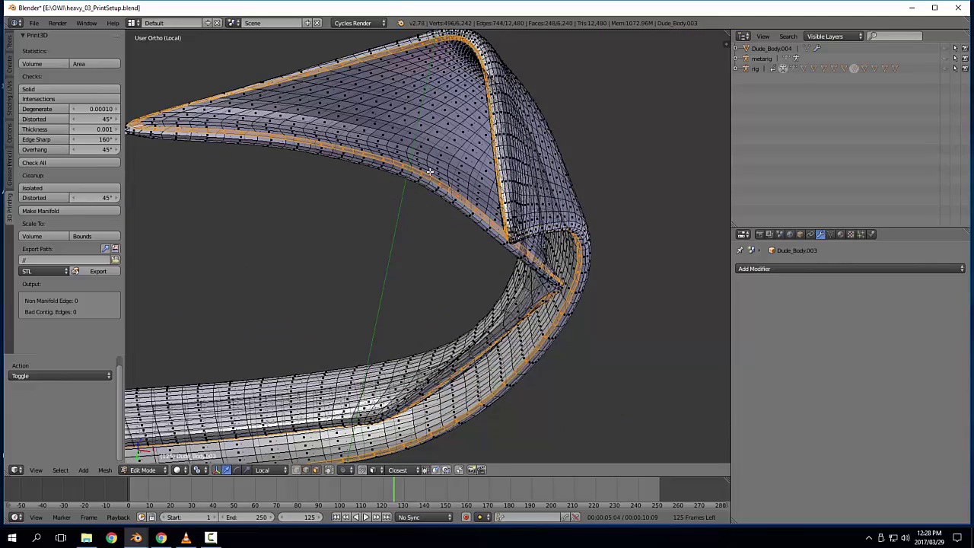
right_click(455, 192, "alt+shift")
middle_click_drag(457, 196, 452, 258)
scroll(461, 257, "down", 3)
key("Tab")
left_click(473, 234)
key("KP_Divide")
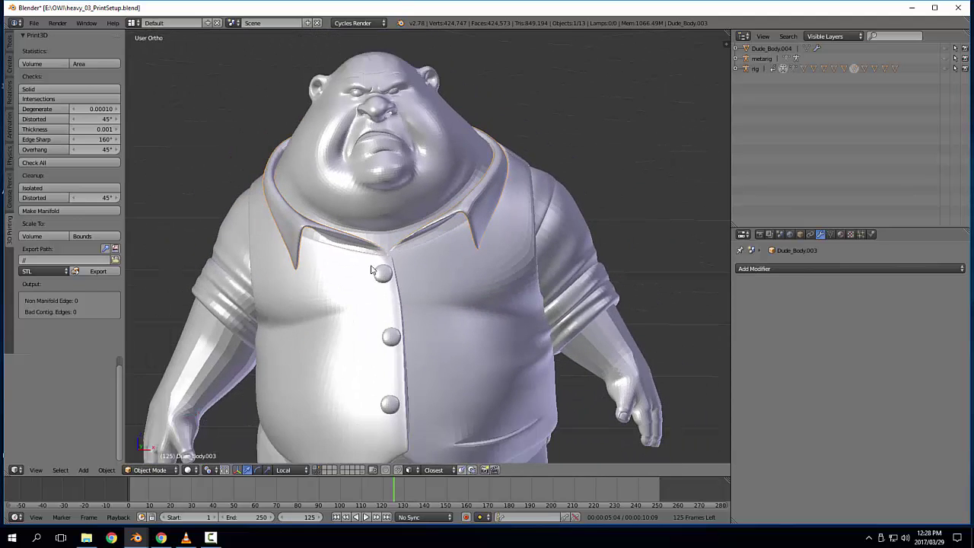
Step: Join the eyes into the head object Dude_Body
middle_click_drag(372, 271, 402, 258)
scroll(402, 258, "down", 2)
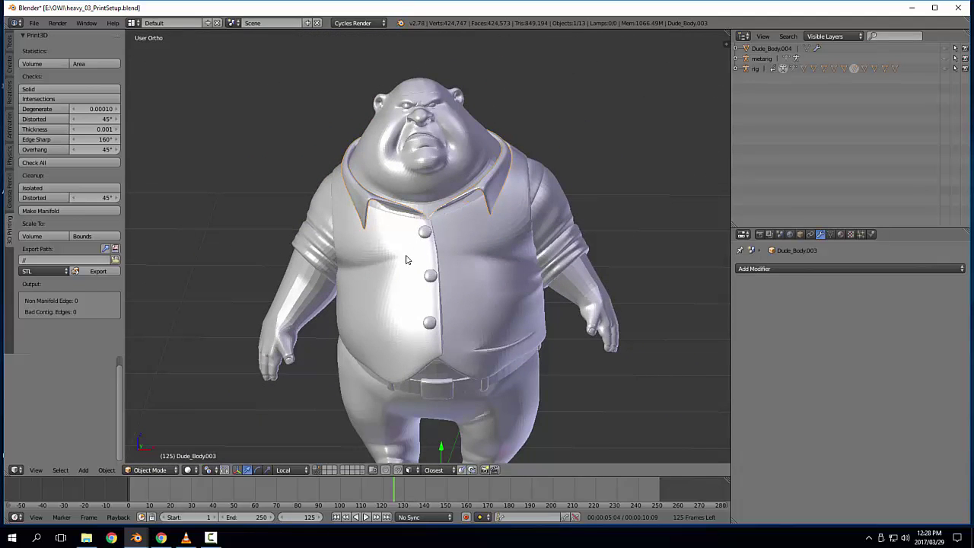
scroll(456, 228, "up", 5)
middle_click_drag(457, 228, 412, 292)
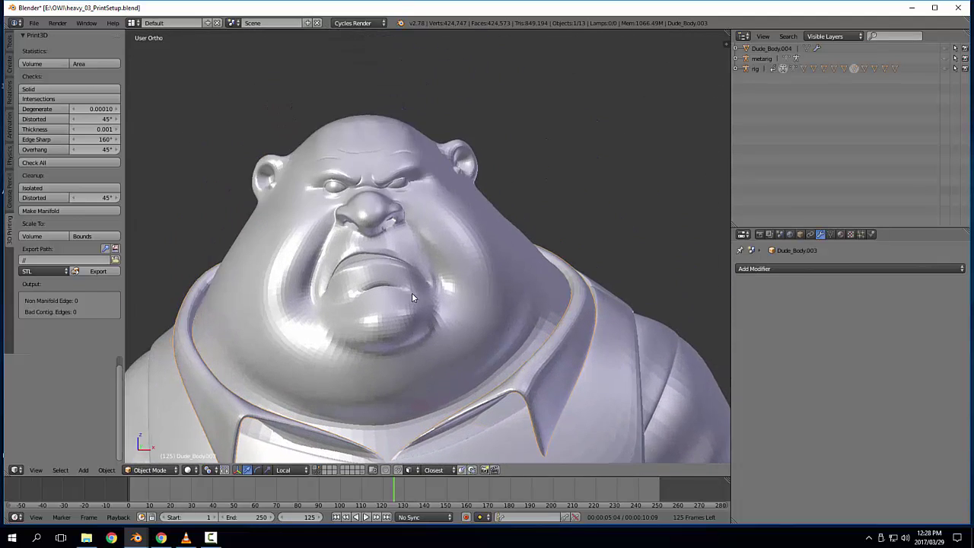
scroll(412, 292, "up", 4)
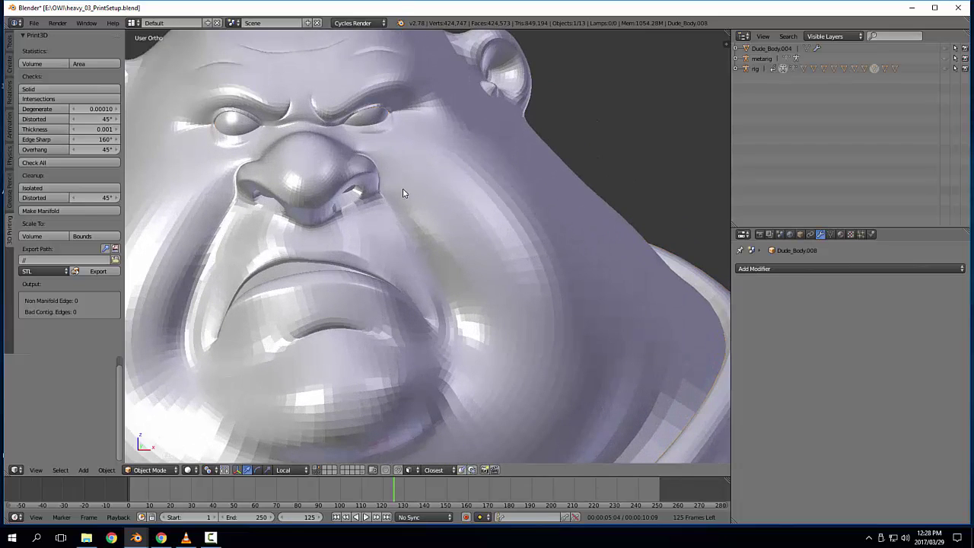
right_click(497, 144, "shift")
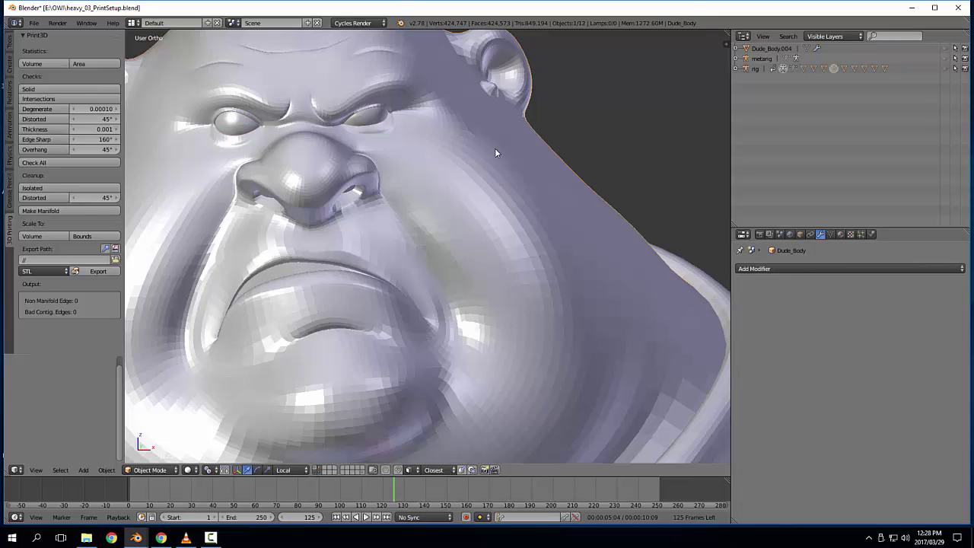
scroll(488, 160, "down", 1)
scroll(474, 200, "down", 5)
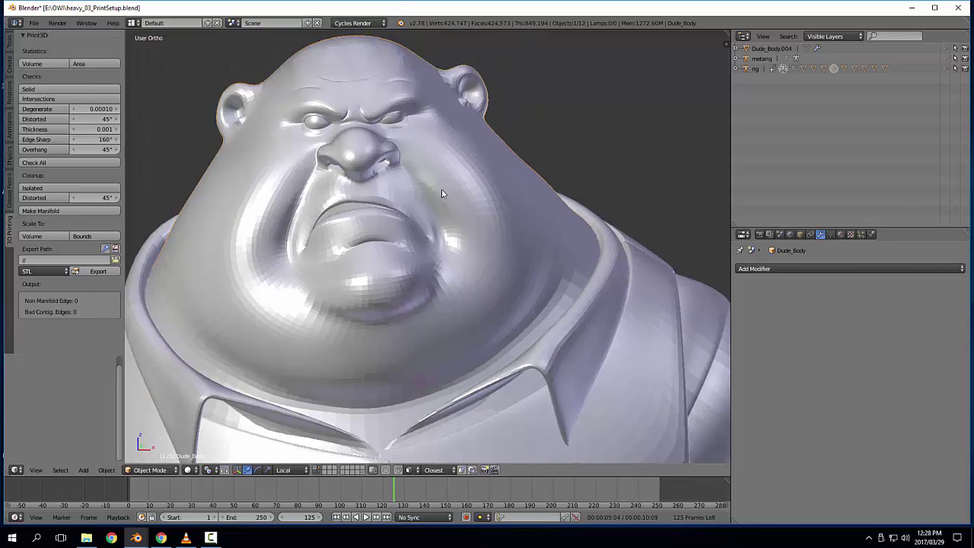
middle_click_drag(464, 214, 464, 161, "shift")
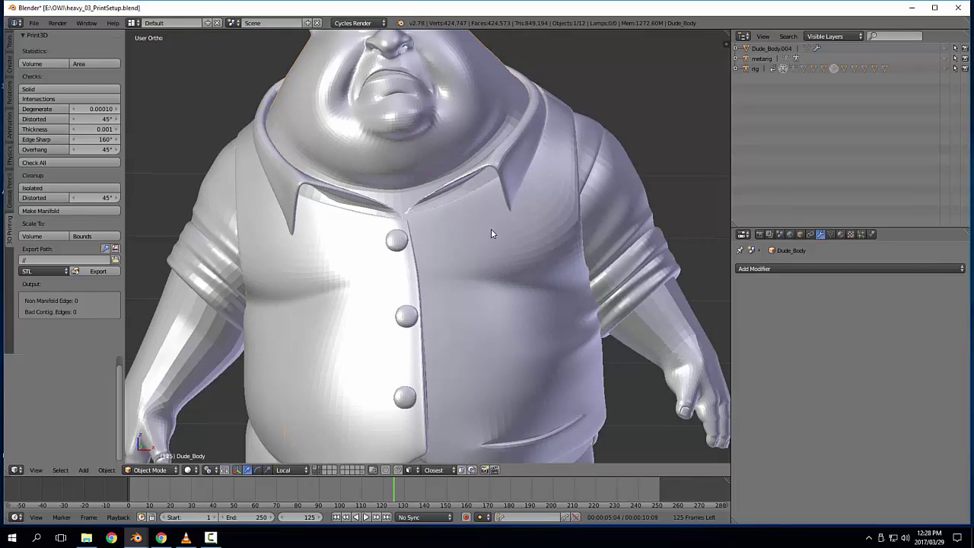
middle_click_drag(491, 228, 465, 202)
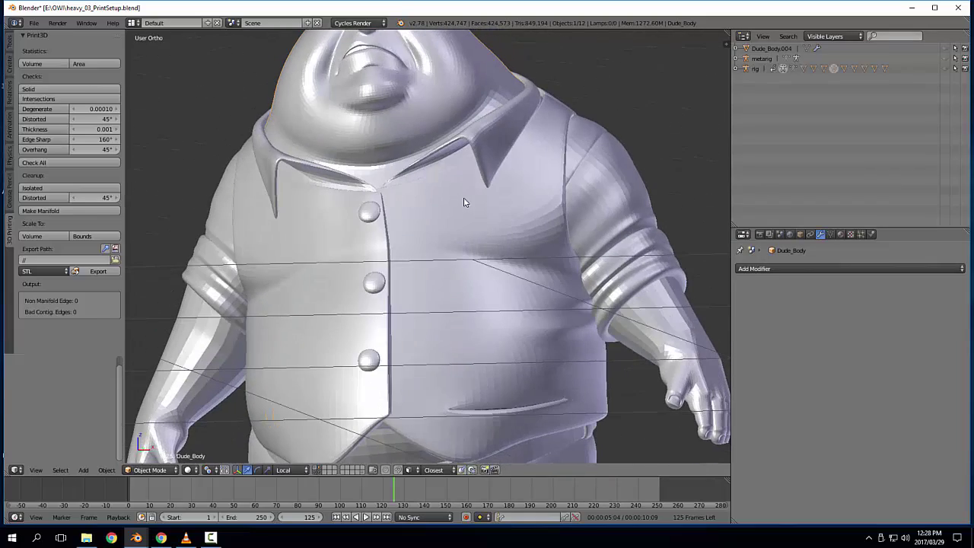
Step: Join the head and one sleeve cuff into the body object Dude_Body.001, testing each join with a cancelled move
middle_click_drag(465, 201, 483, 200)
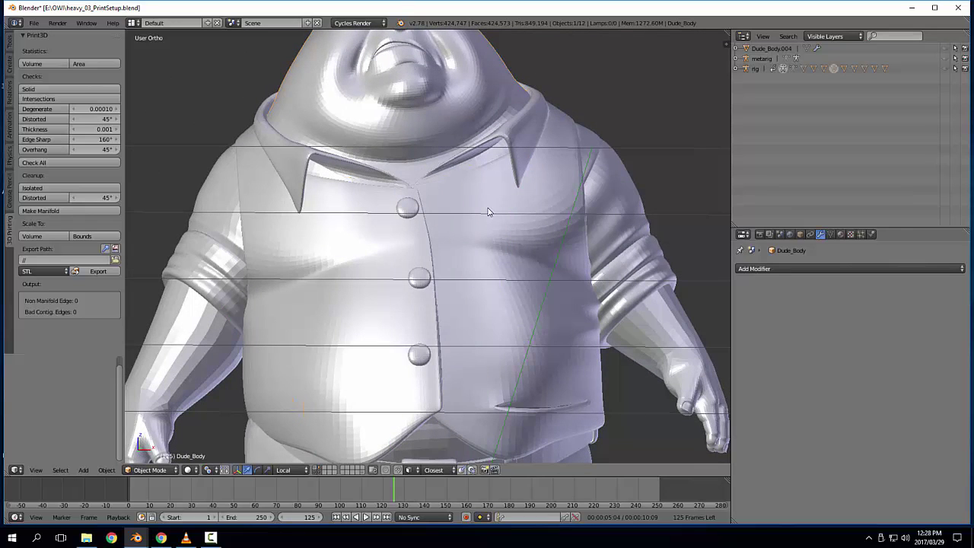
scroll(489, 210, "down", 3)
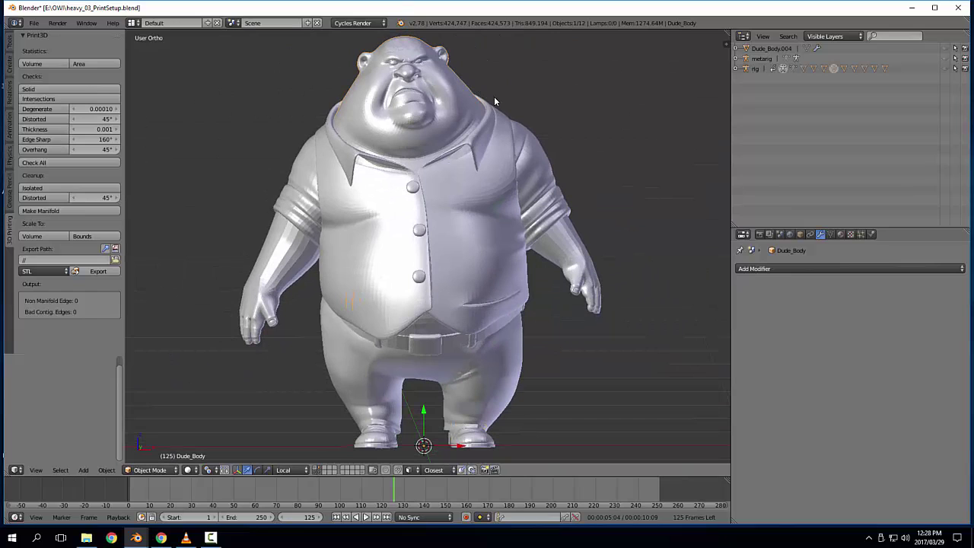
right_click(502, 151, "shift")
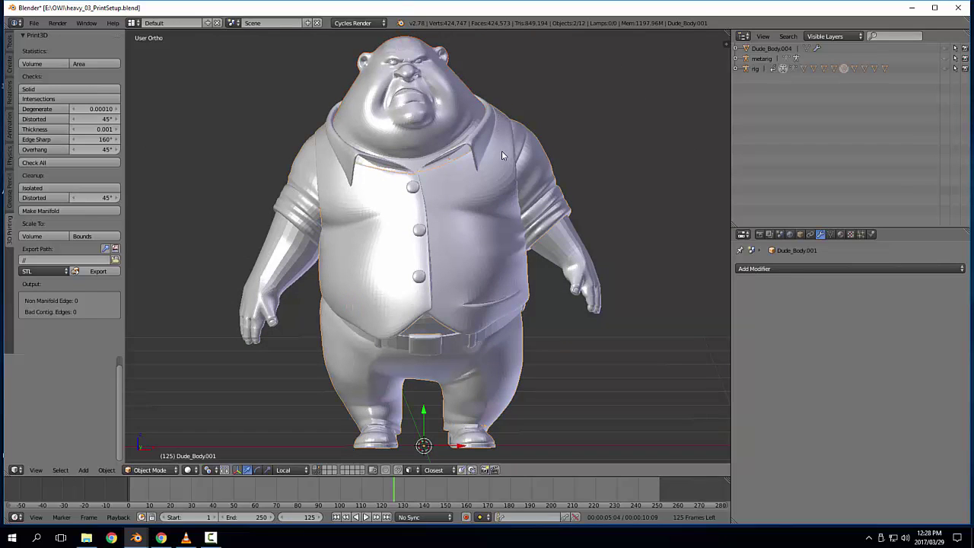
key("ctrl+j")
key("g")
right_click(193, 231)
right_click(483, 225, "shift")
key("ctrl+j")
key("g")
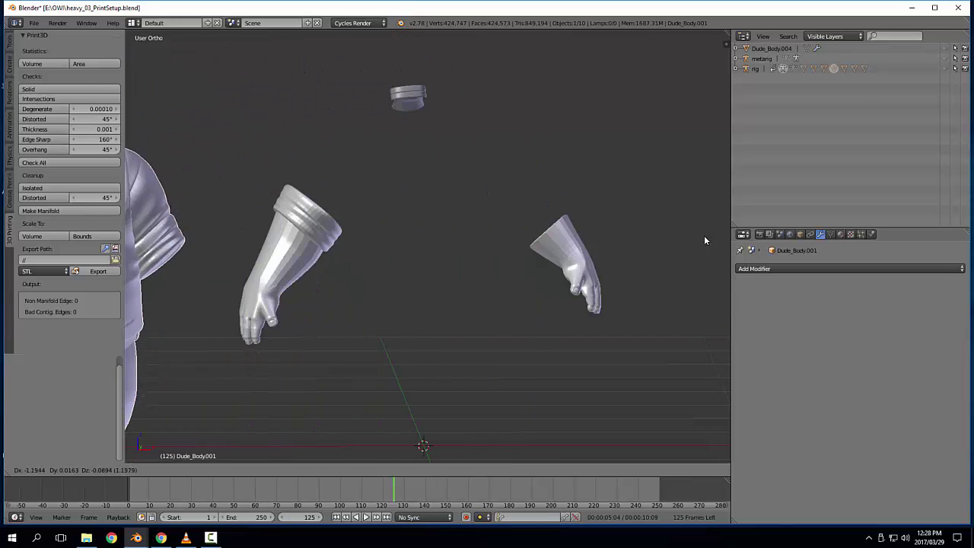
right_click(670, 229)
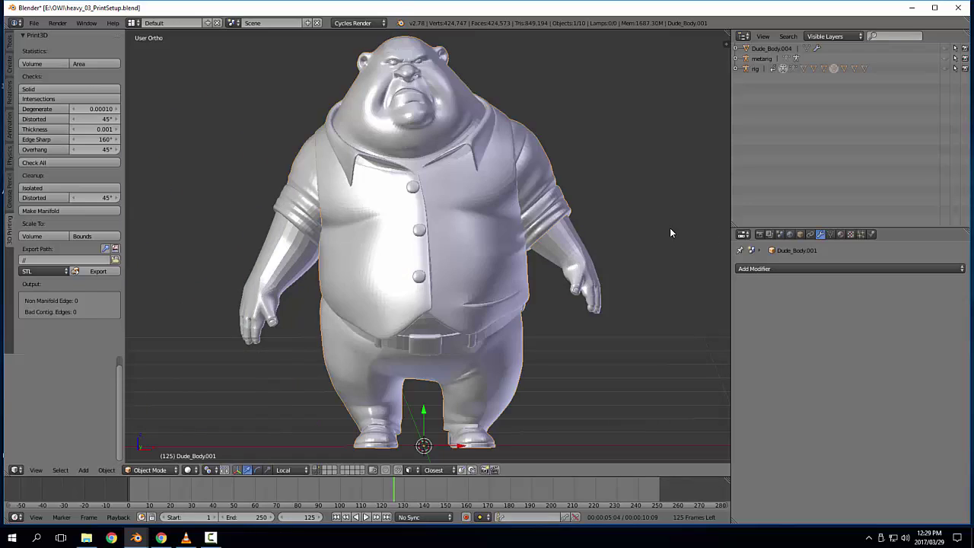
Step: Expand the rig's children, hide the body Dude_Body.001, and delete the leftover objects Cube.002, Cube.003 and Cube.004
left_click(736, 68)
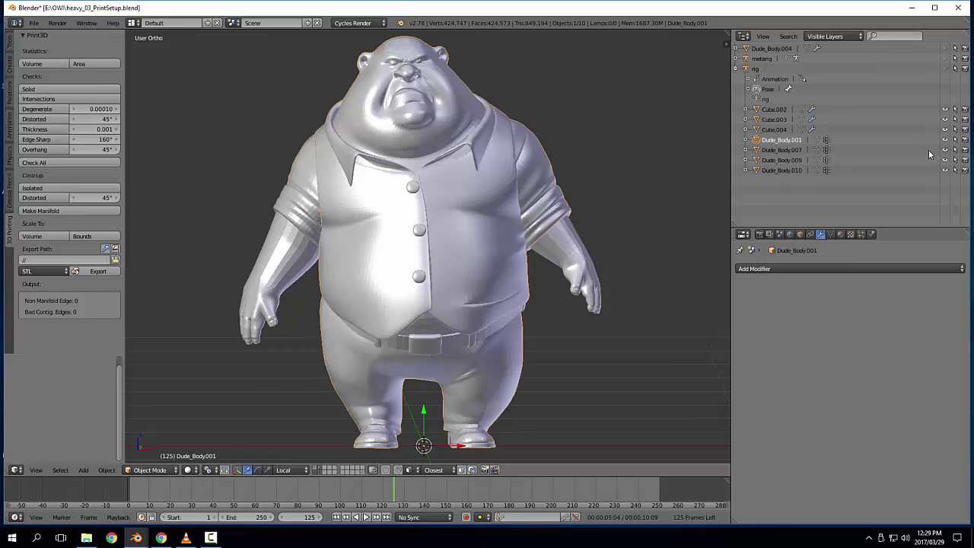
left_click(946, 141)
left_click_drag(370, 58, 448, 141)
key("x")
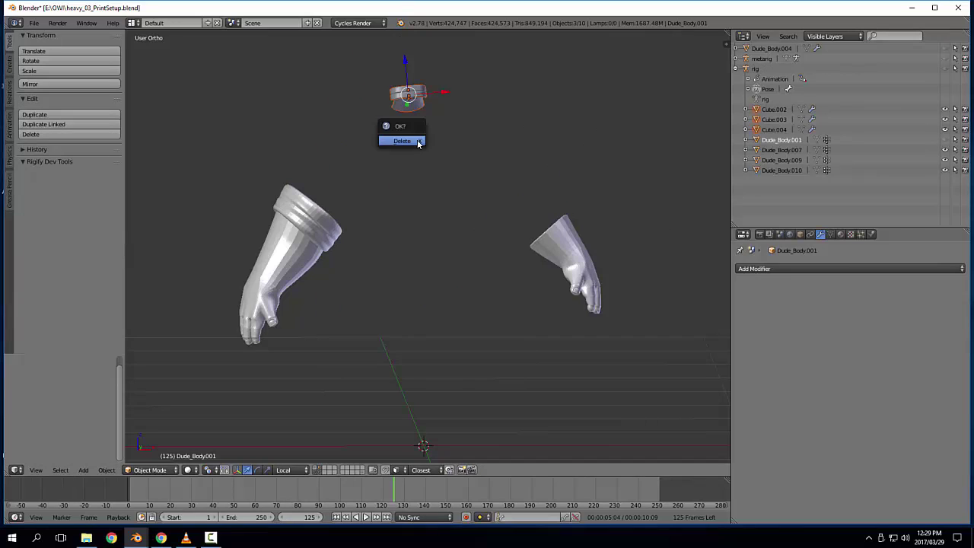
key("Return")
Step: Inspect the remaining sleeve cuff in local view, make the body Dude_Body.001 visible again, and leave local view
middle_click_drag(559, 224, 535, 256)
right_click(340, 223)
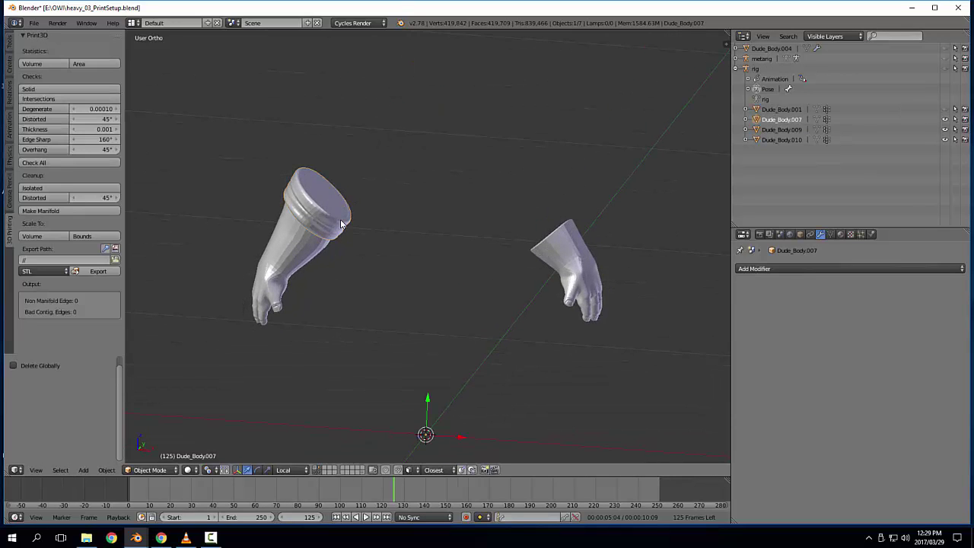
key("KP_Divide")
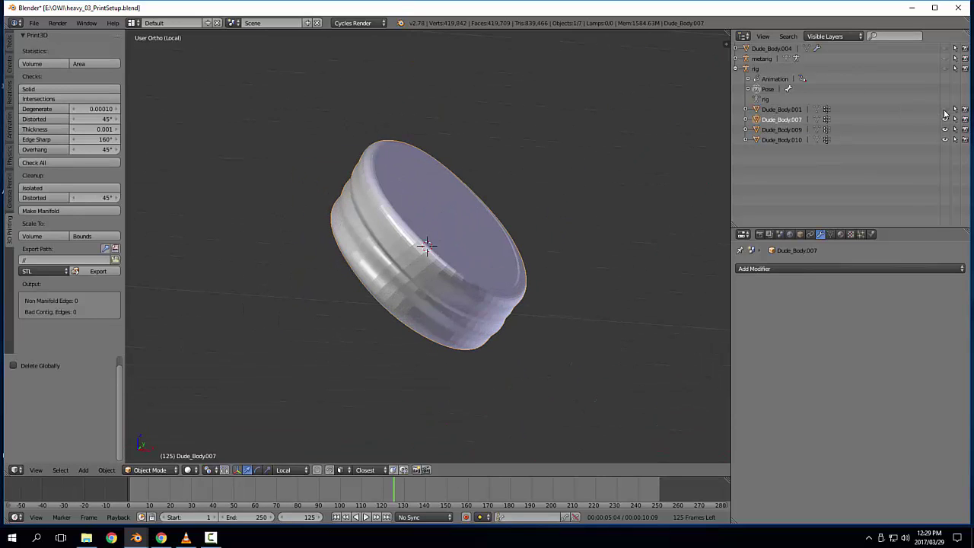
scroll(386, 214, "down", 2)
scroll(385, 214, "down", 1)
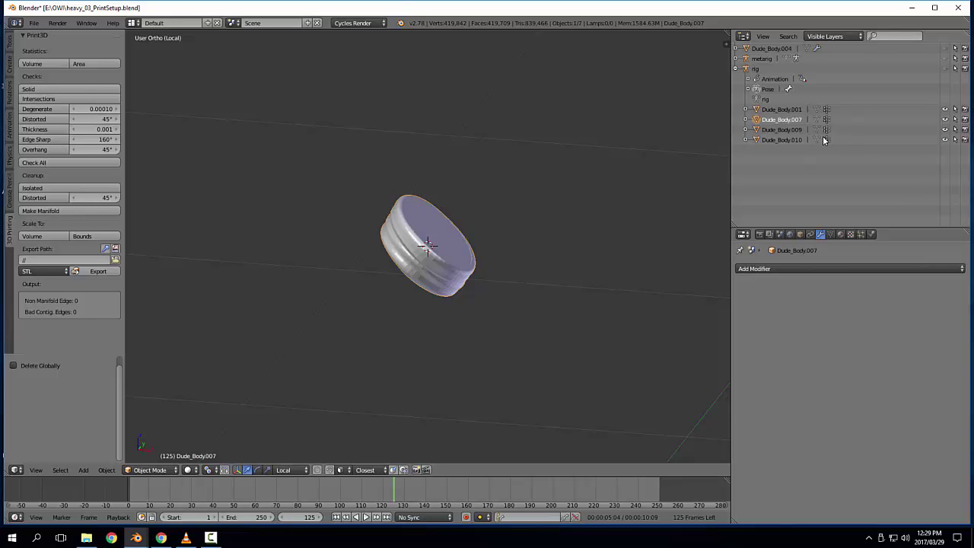
key("KP_Divide")
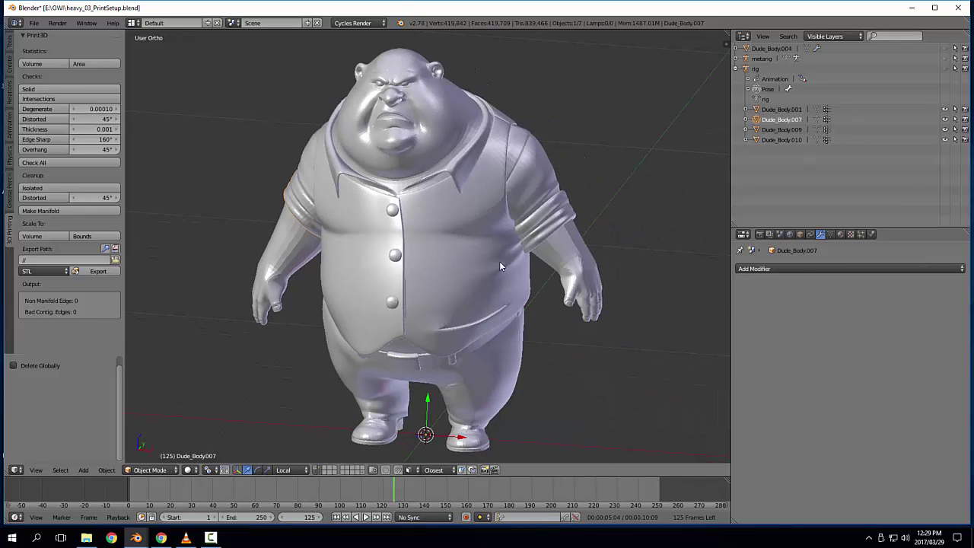
Step: Join the remaining sleeve cuff Dude_Body.007 into the body Dude_Body.001, and test the join with a cancelled move
right_click(572, 169)
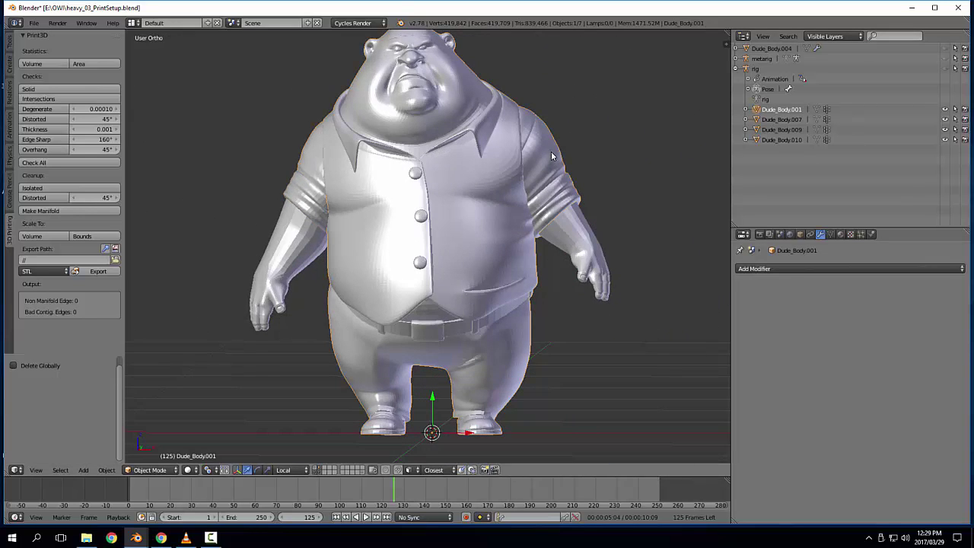
right_click(310, 154, "shift")
key("ctrl+j")
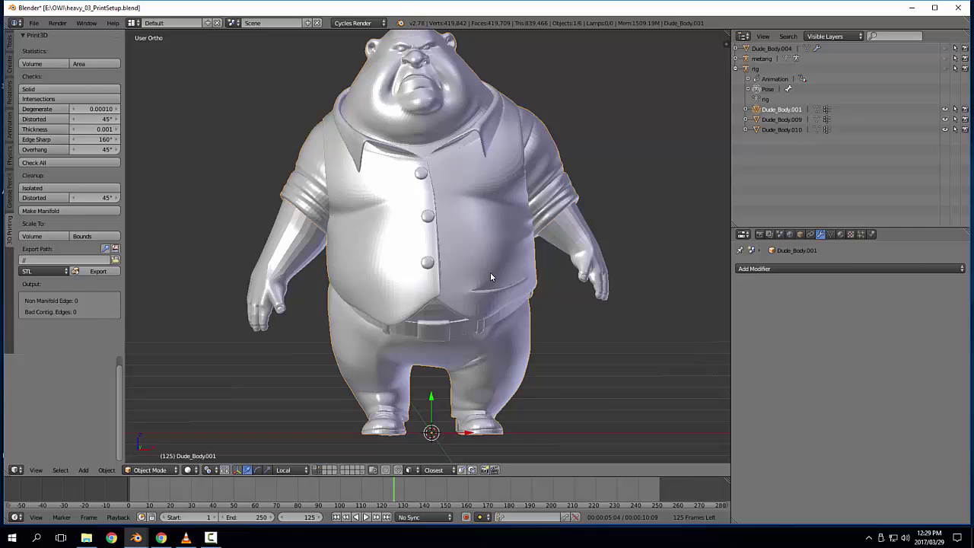
key("g")
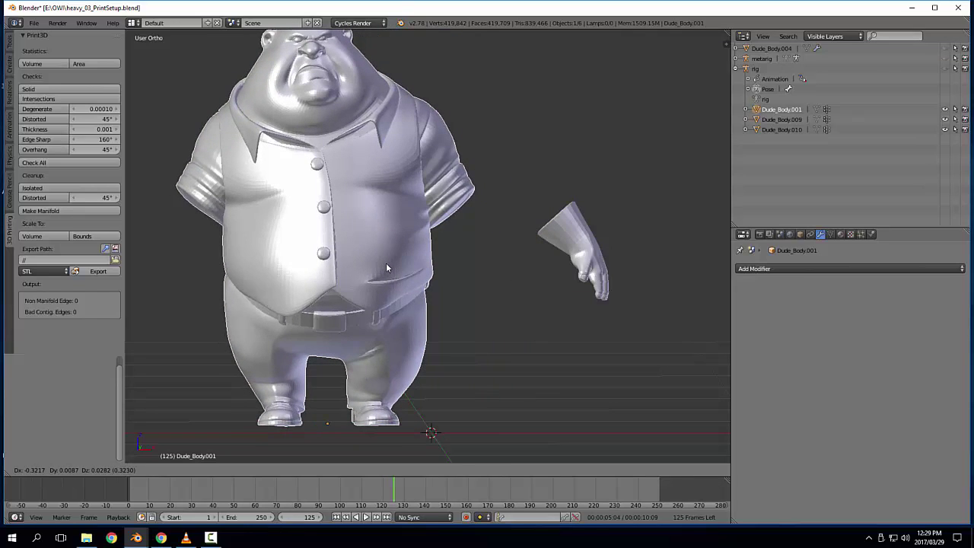
right_click(386, 263)
Step: Test that the forearm Dude_Body.009 is a separate part by moving it away from its sleeve, and undo the move
right_click(580, 242)
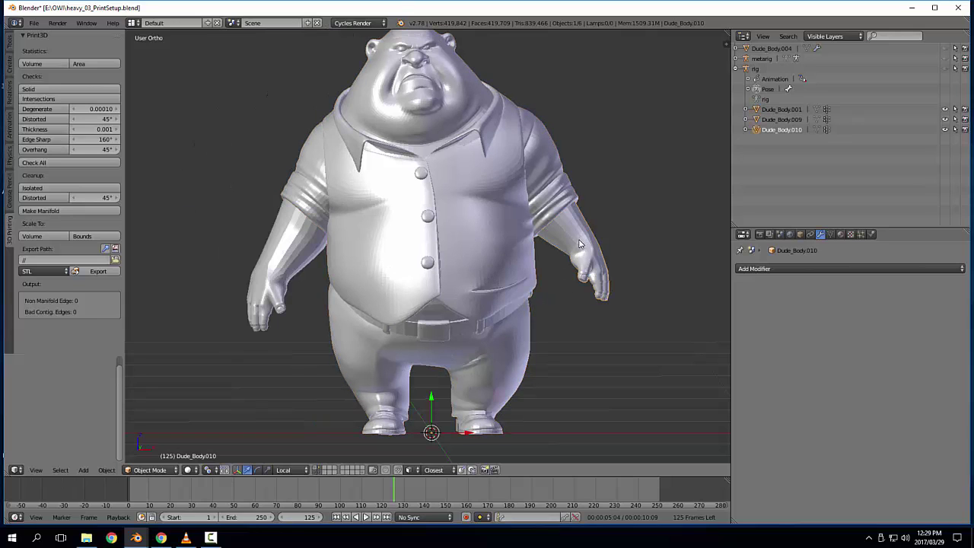
right_click(289, 262)
key("g")
left_click(183, 305)
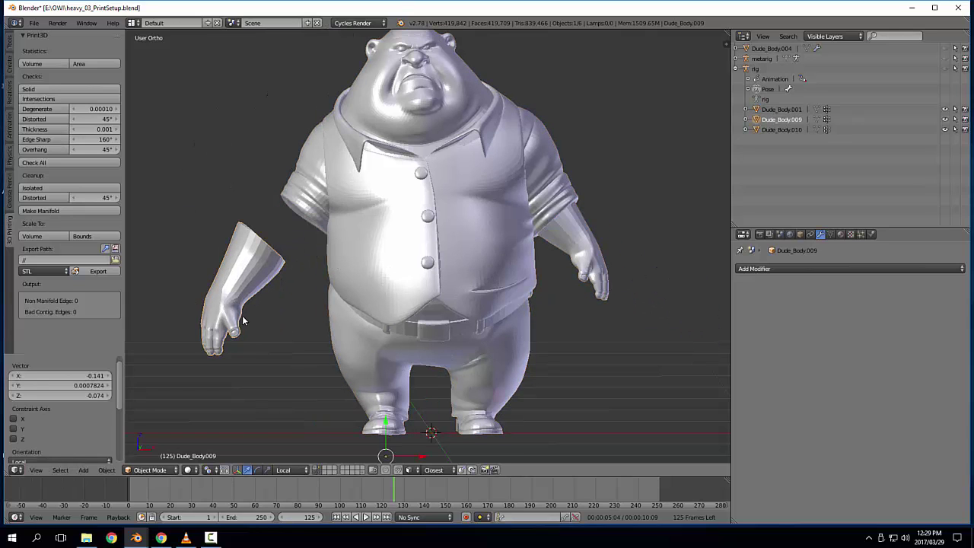
key("ctrl+z")
Step: Deselect all objects and add a cylinder mesh at the 3D cursor between the character's feet
mouse_move(536, 320)
middle_mouse_down("shift")
mouse_move(521, 277)
mouse_move(522, 313)
middle_mouse_up("shift")
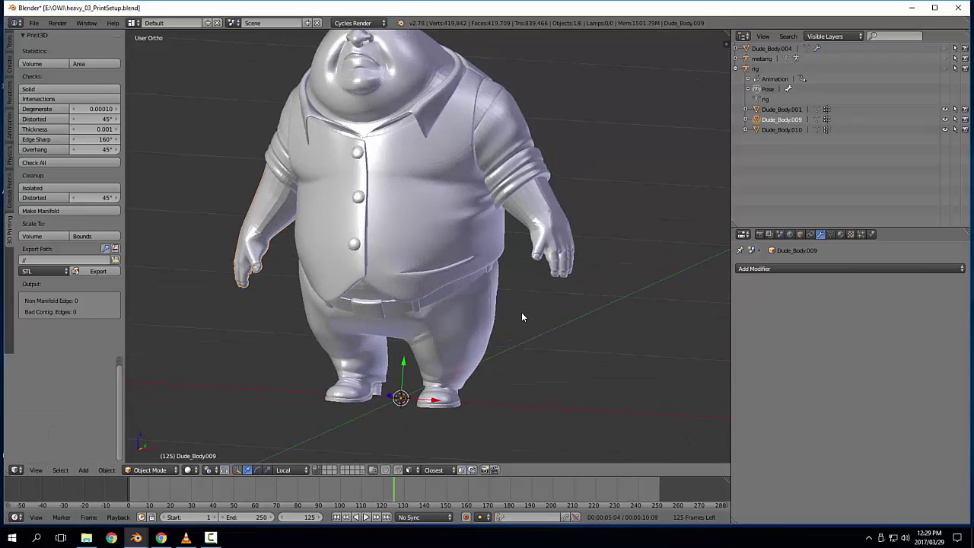
key("a")
key("a")
key("a")
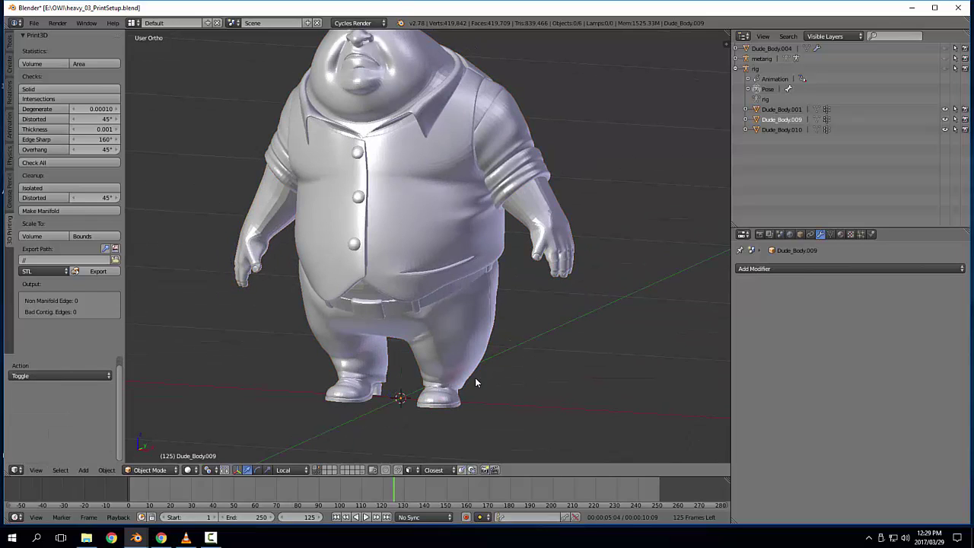
middle_click_drag(474, 383, 470, 330)
key("shift+a")
mouse_move(465, 337)
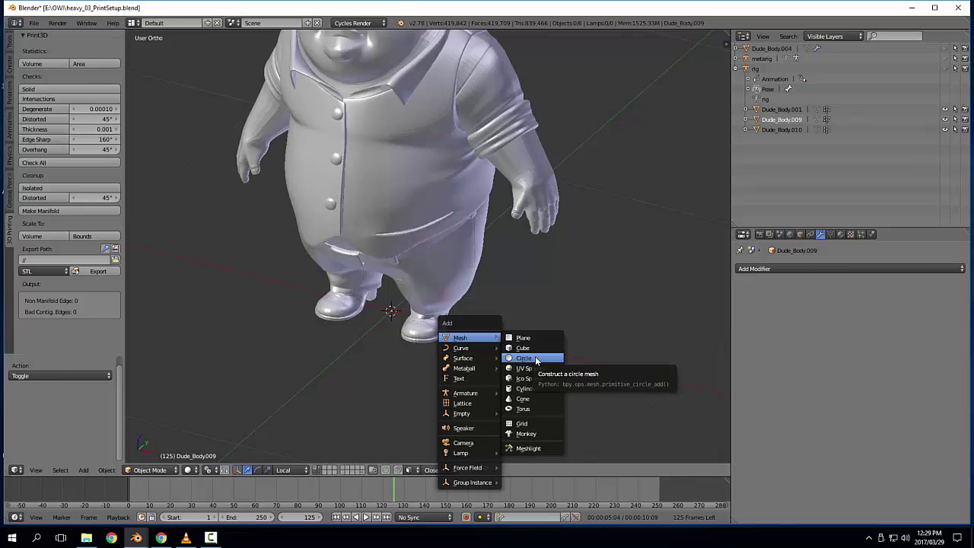
left_click(533, 388)
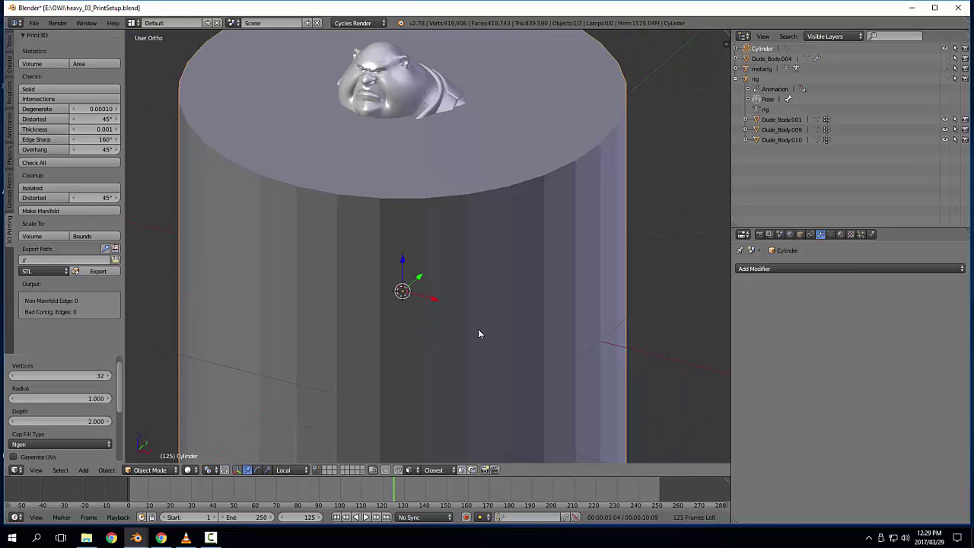
Step: Flatten the cylinder along its local Z axis to about 0.09, and scale it to about 0.34 as a round base
key("s")
key("z")
key("z")
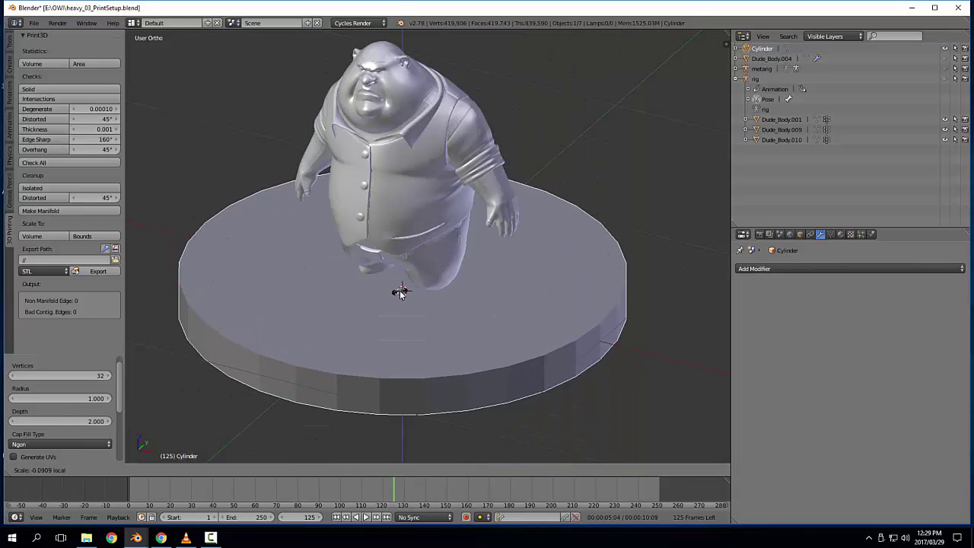
left_click(399, 292)
key("s")
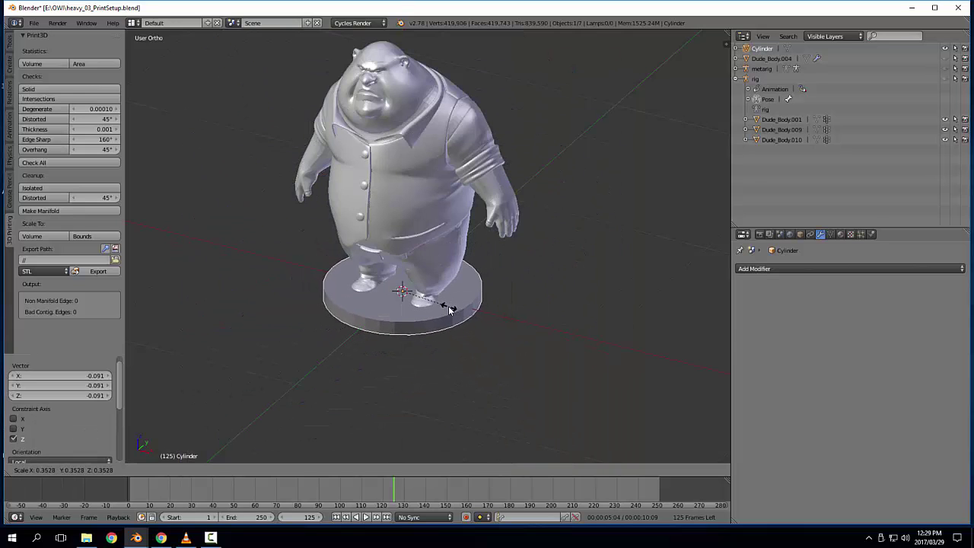
left_click(447, 305)
Step: In front view, thicken the base along Z by a factor of about 1.86 and lower it about 0.057 beneath the shoes
key("KP_1")
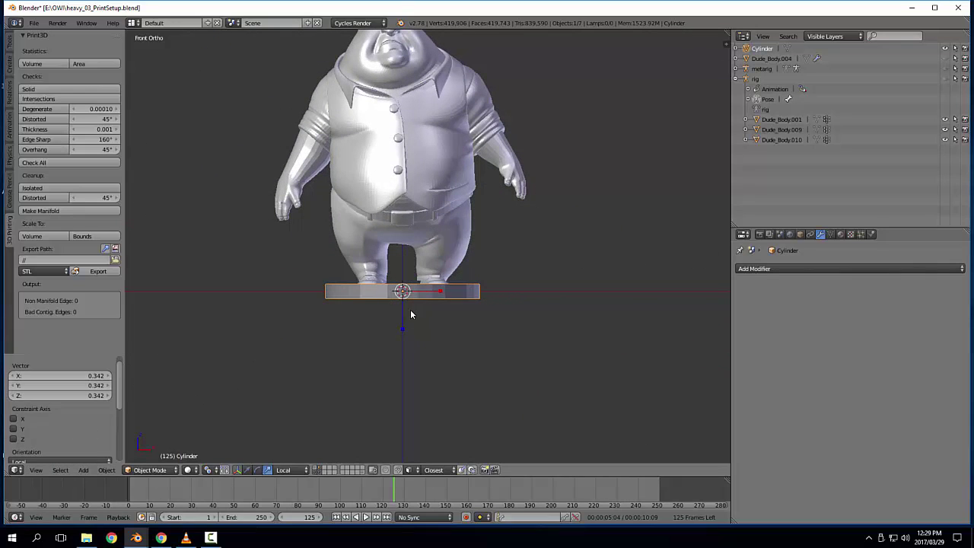
left_click_drag(402, 329, 400, 362)
key("w")
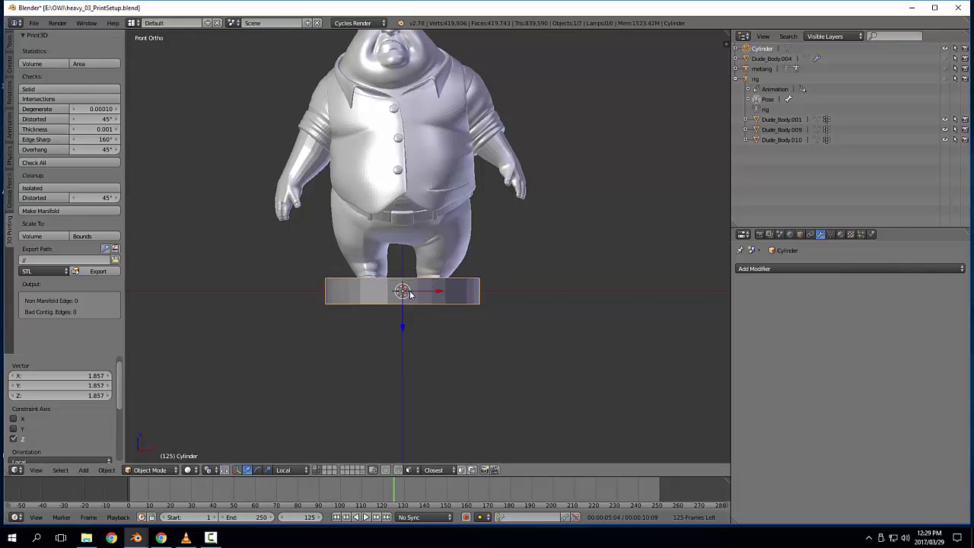
left_click_drag(403, 328, 406, 340)
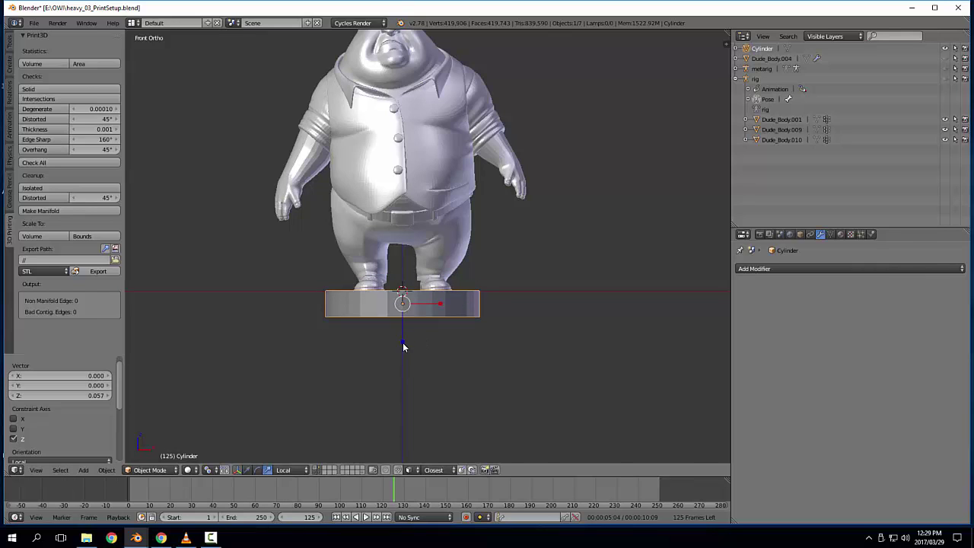
Step: Scale the base along Z by about 1.63 and lower it so its top face meets the shoe soles
key("s")
key("z")
left_click(404, 365)
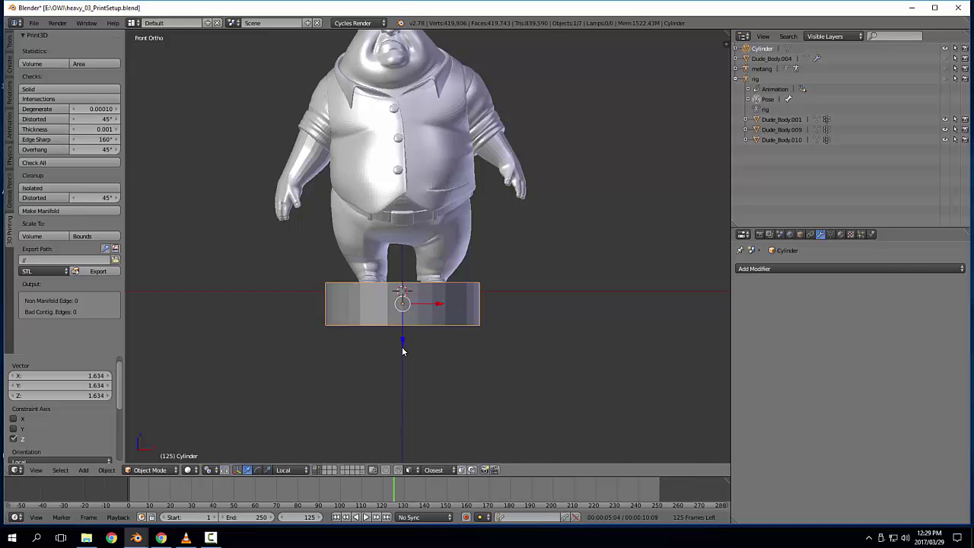
left_click_drag(404, 345, 401, 348)
scroll(407, 347, "up", 4)
middle_click_drag(434, 326, 349, 334)
left_click_drag(397, 393, 395, 391)
middle_click_drag(395, 391, 530, 360)
middle_click_drag(574, 354, 438, 352)
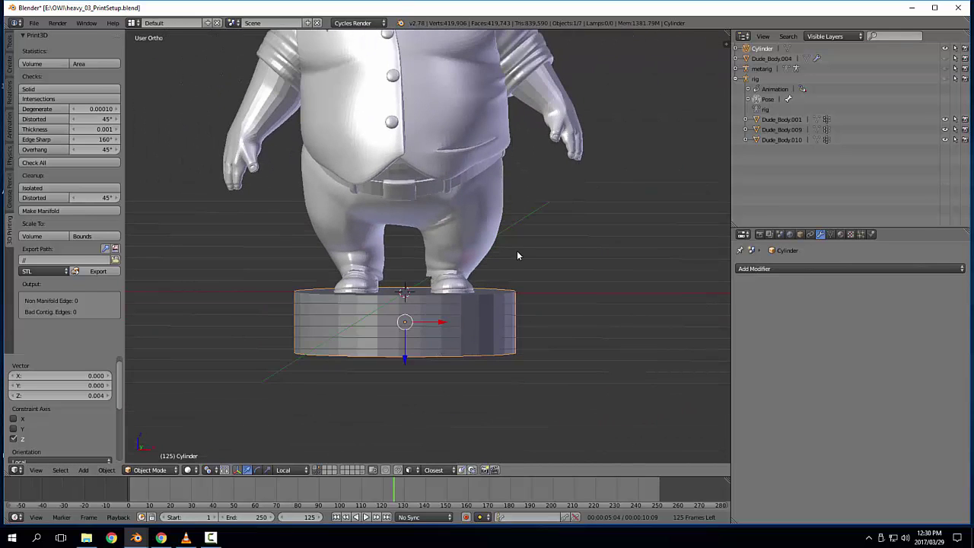
Step: Select both forearm objects and check that they separate from the sleeves with a cancelled move
middle_click_drag(523, 232, 522, 312, "shift")
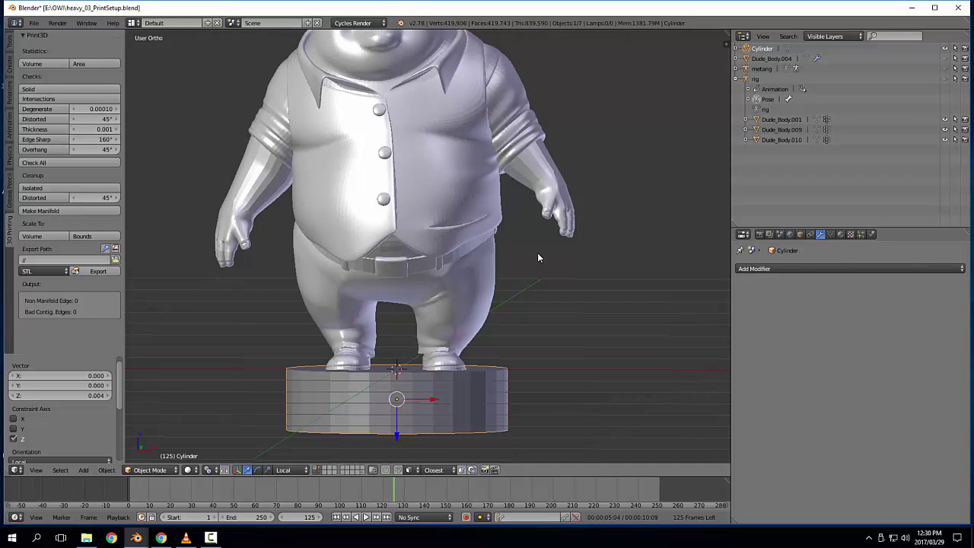
middle_click_drag(537, 254, 538, 259)
scroll(537, 262, "down", 1)
right_click(531, 219)
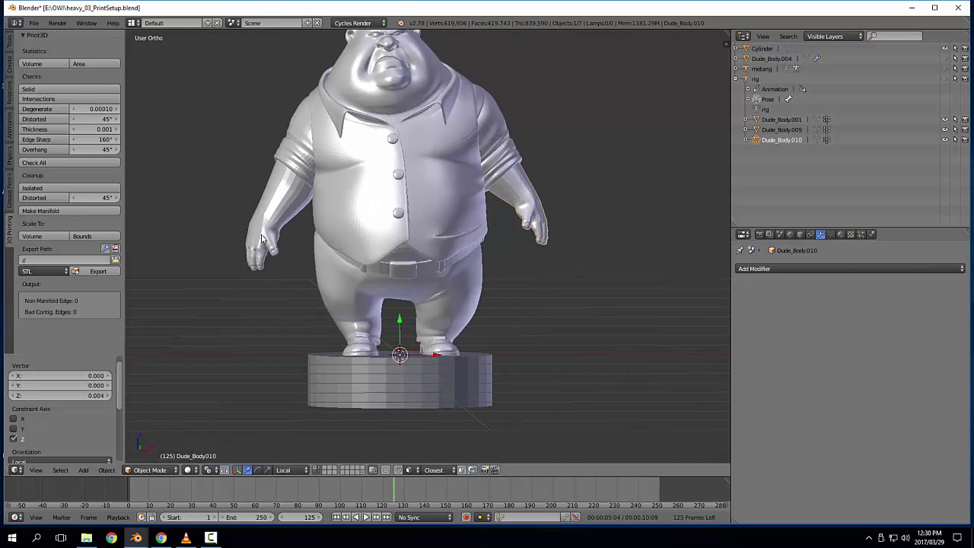
right_click(279, 220, "shift")
key("g")
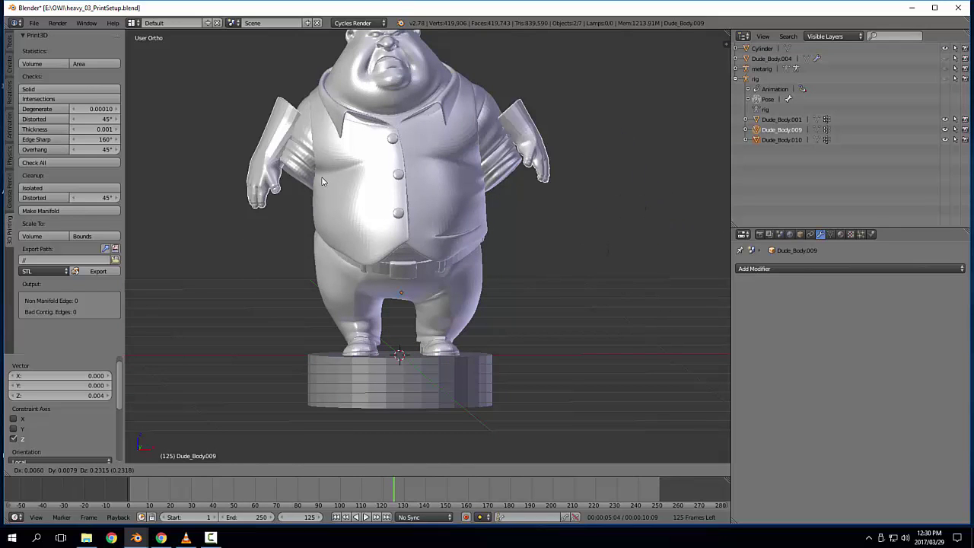
right_click(495, 267)
Step: Add a loop cut near the lower edge of the cylinder base in Edit Mode, and select the narrow face loop below it
scroll(519, 372, "up", 3)
middle_click_drag(495, 210, 460, 248)
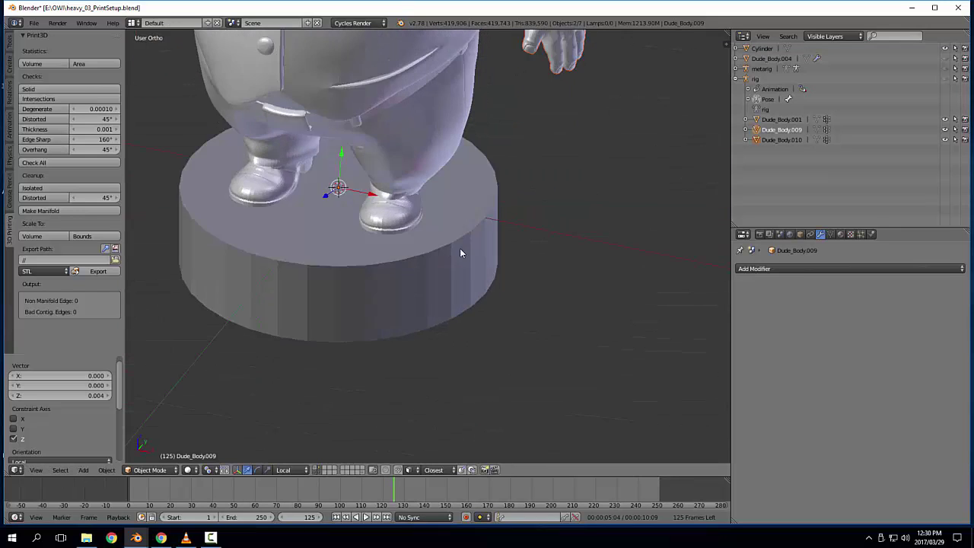
right_click(411, 279)
middle_click_drag(411, 279, 444, 301, "shift")
middle_click_drag(443, 300, 429, 281)
key("Tab")
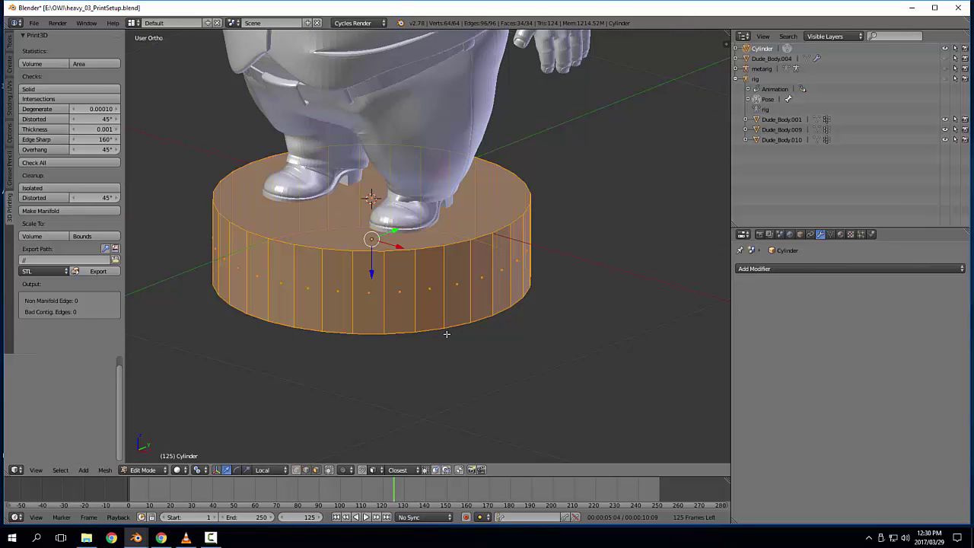
key("ctrl+r")
left_click(440, 312)
left_click(446, 328)
key("3")
right_click(446, 324, "alt")
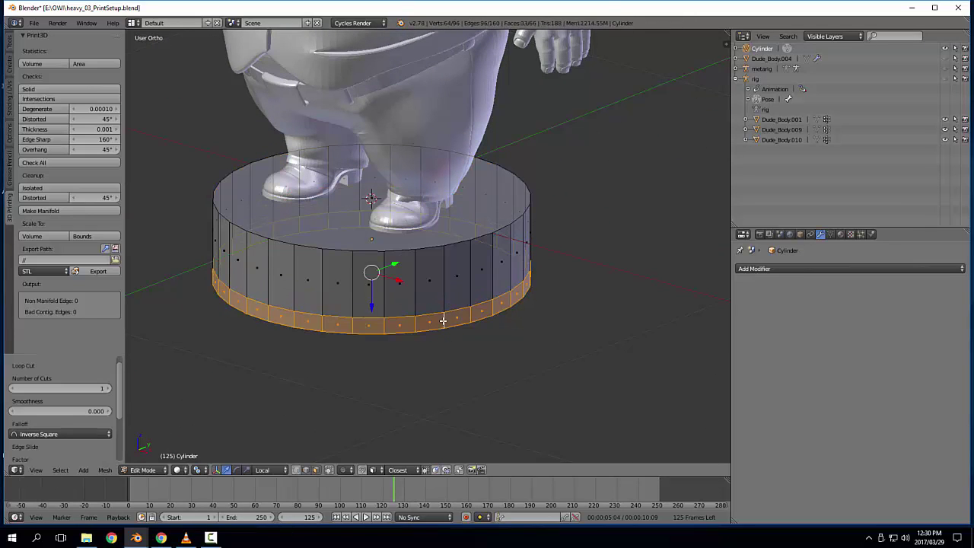
Step: Extrude the lower face ring in place, try to fatten it outward with Shrink/Fatten, and return to Object Mode
key("e")
right_click(563, 332)
key("alt+s")
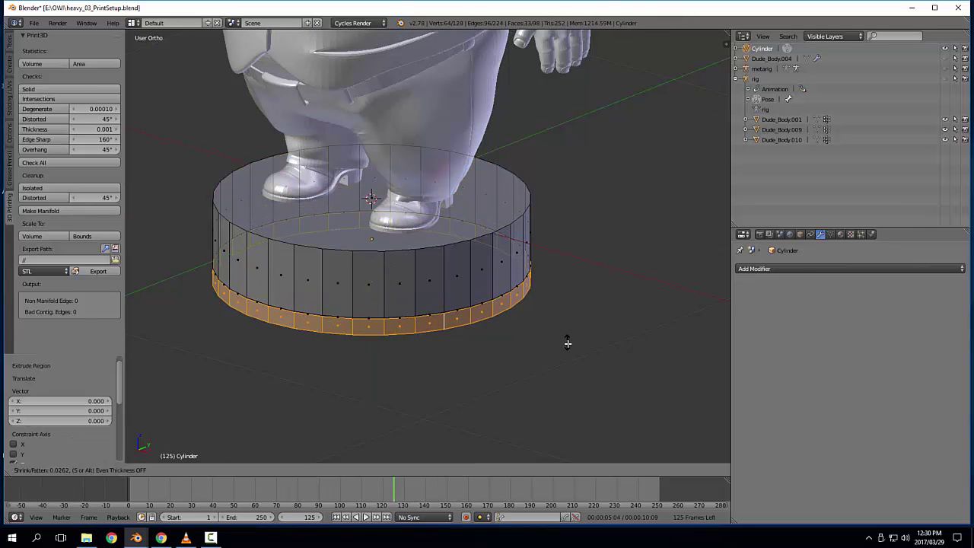
right_click(576, 364)
key("Tab")
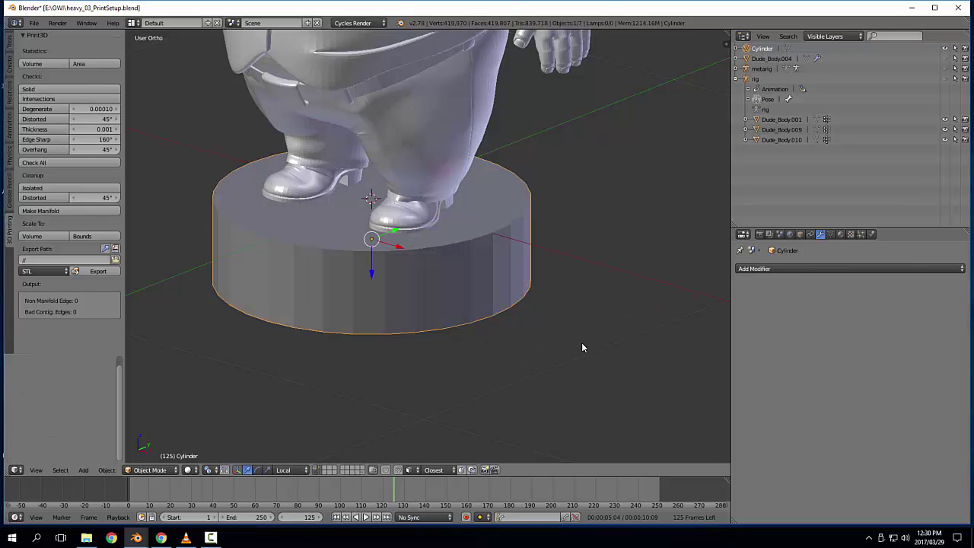
Step: Save the file, apply the base's scale, and try fattening its lower face ring with Shrink/Fatten
key("ctrl+s")
key("ctrl+a")
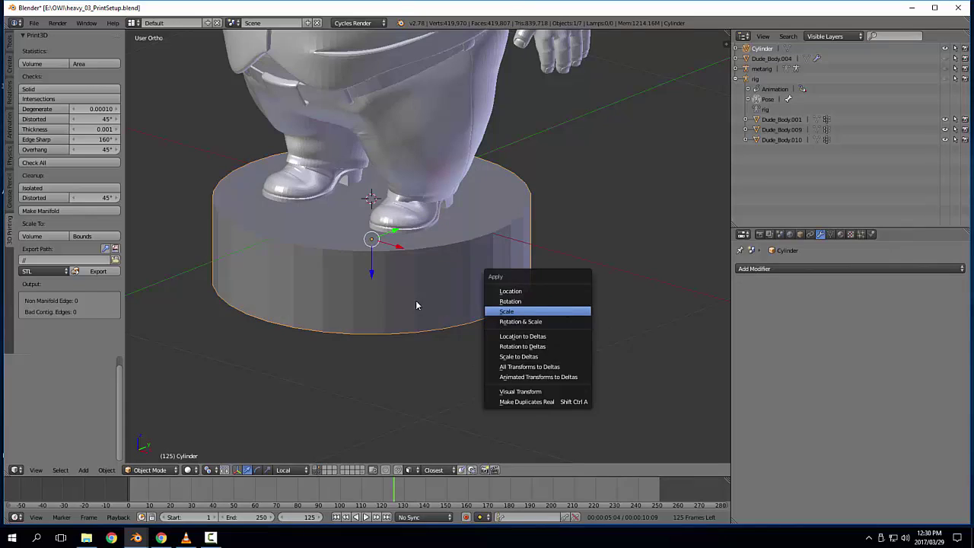
left_click(565, 311)
key("Tab")
key("alt+s")
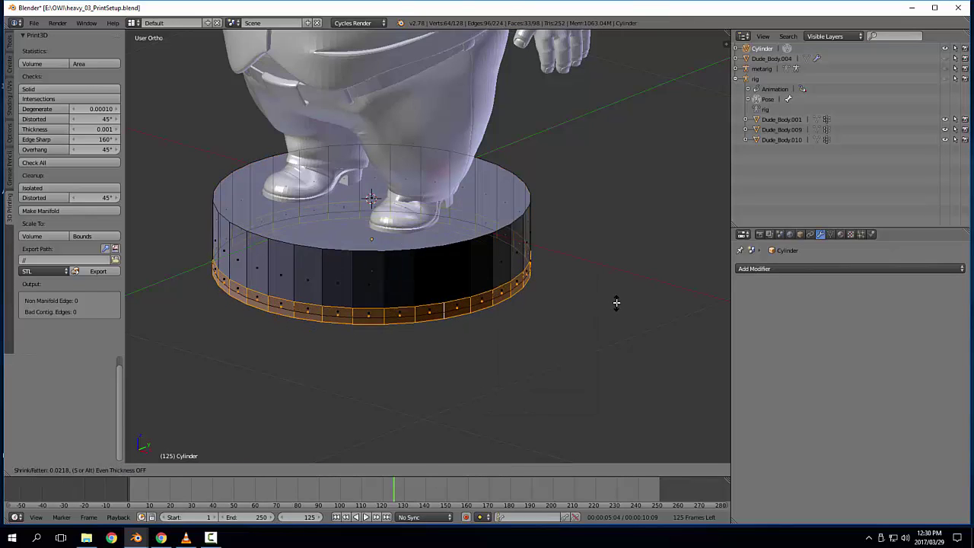
right_click(616, 295)
Step: Undo the extrusion of the base's lower face ring and return to Object Mode
key("ctrl+z")
scroll(616, 294, "down", 5)
key("ctrl+z")
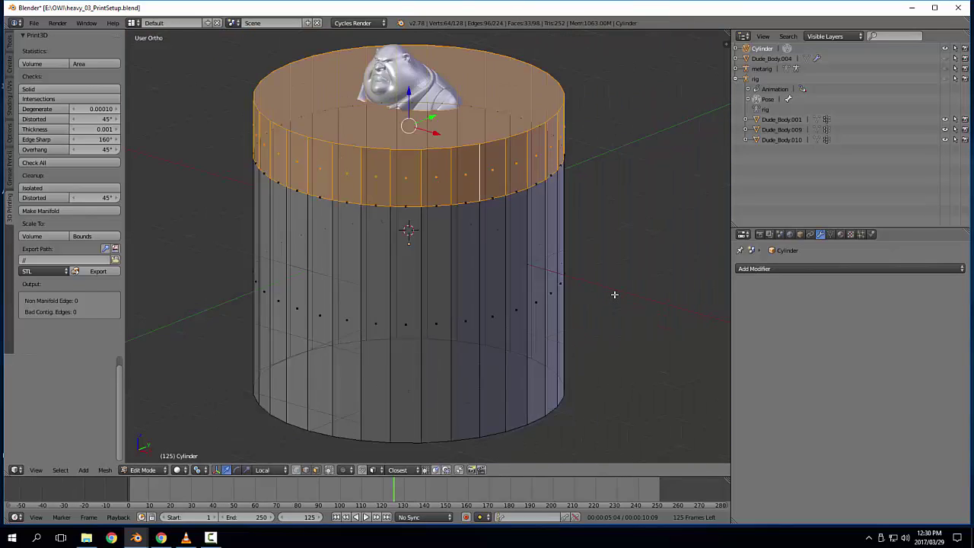
key("Tab")
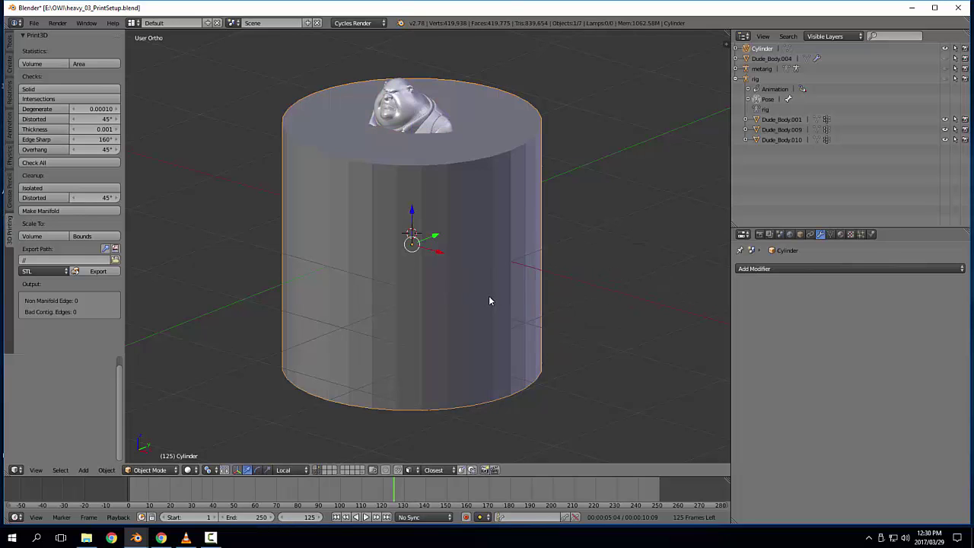
Step: Flatten the oversized cylinder along Z and scale it uniformly by about 0.469
key("ctrl+alt+s")
left_click_drag(413, 209, 413, 237)
key("s")
left_click(500, 282)
Step: In front view, scale the base uniformly by about 0.642 and stretch it along Z by about 1.5 under the shoes
key("KP_1")
scroll(499, 282, "up", 2)
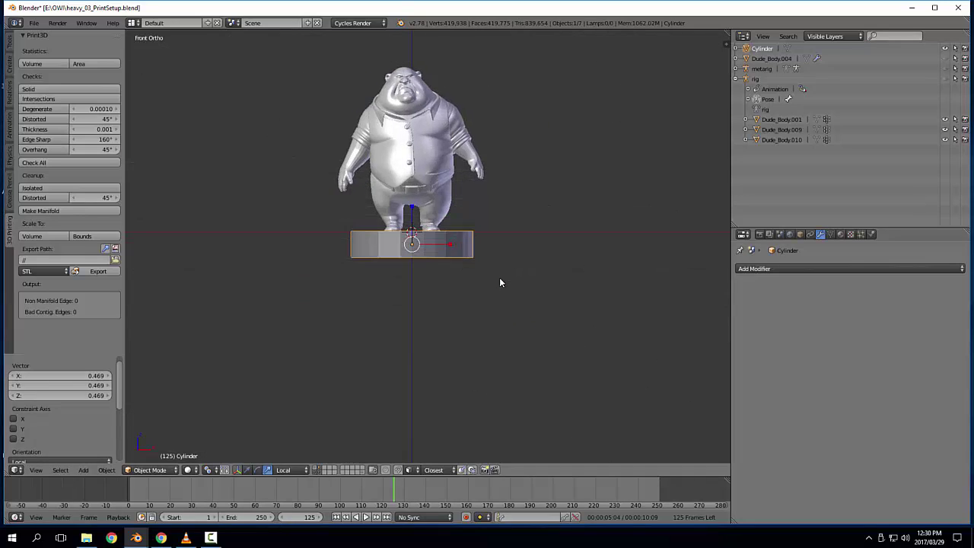
scroll(501, 282, "up", 5)
key("s")
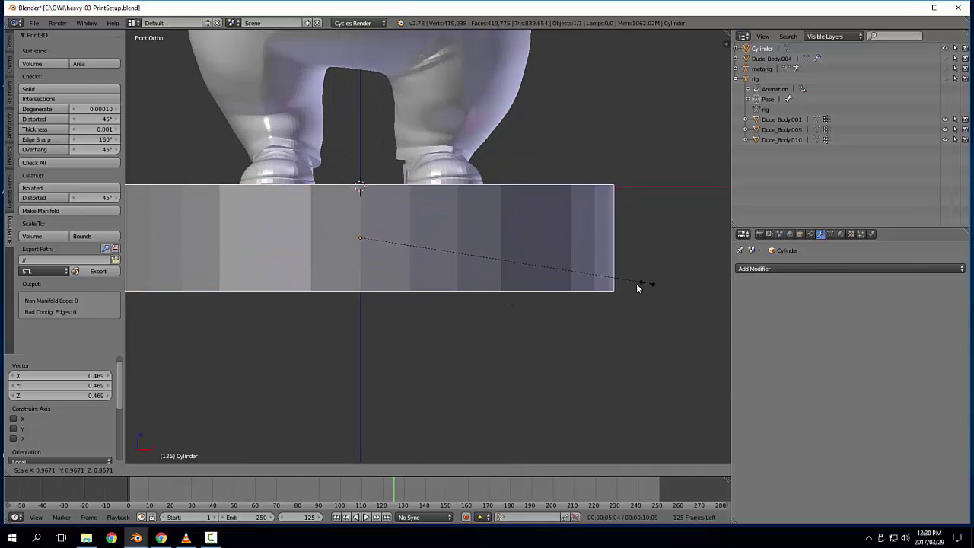
left_click(548, 285)
key("s")
key("z")
key("z")
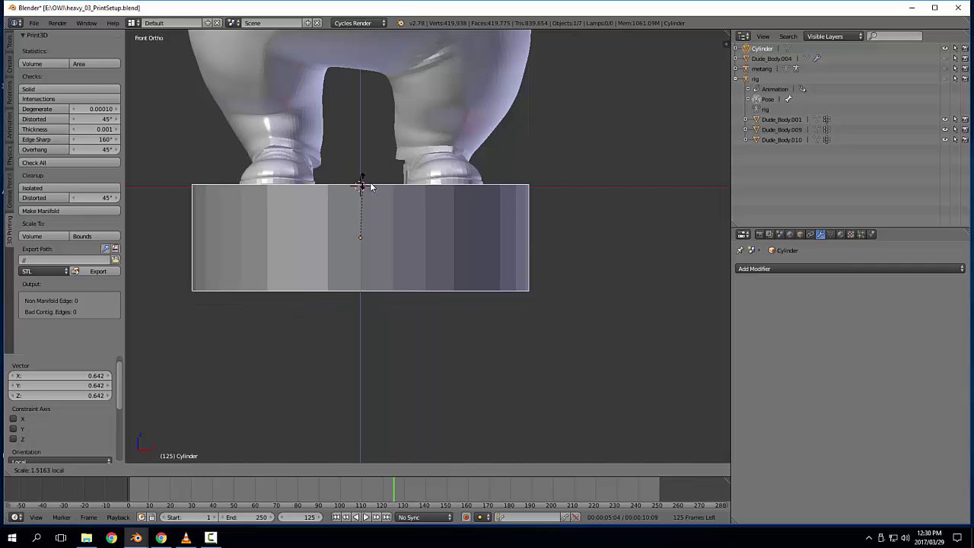
left_click(361, 183)
key("Tab")
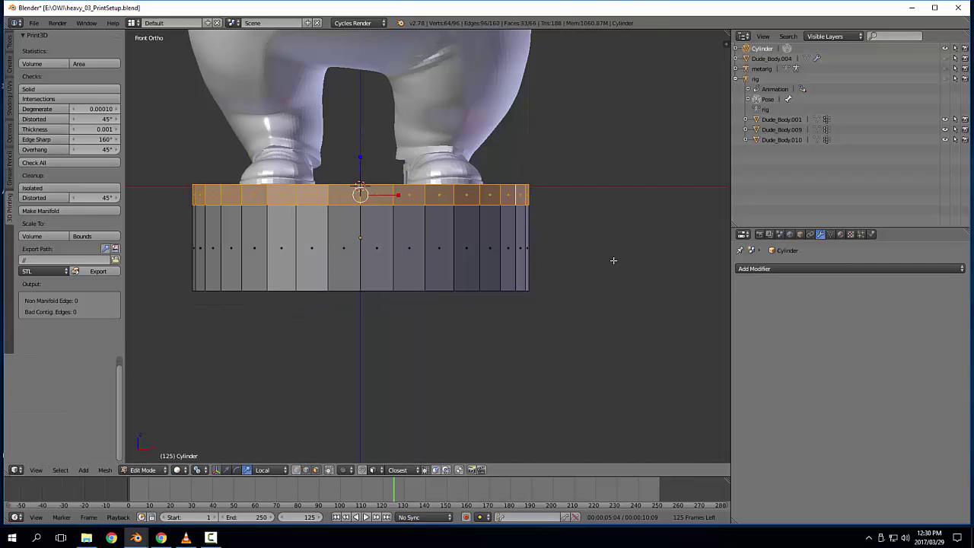
key("ctrl+Tab")
right_click(419, 205, "alt")
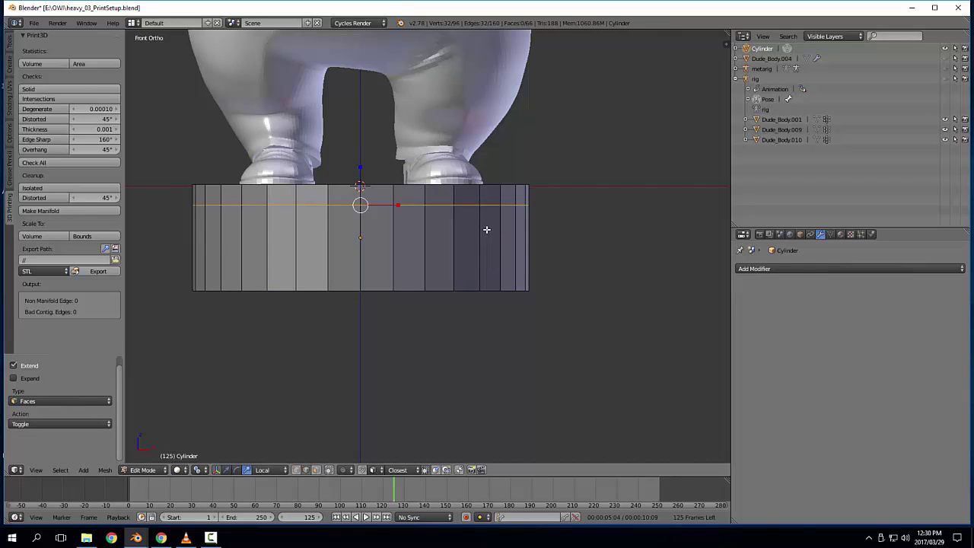
key("3")
right_click(460, 194, "alt")
key("g")
key("Escape")
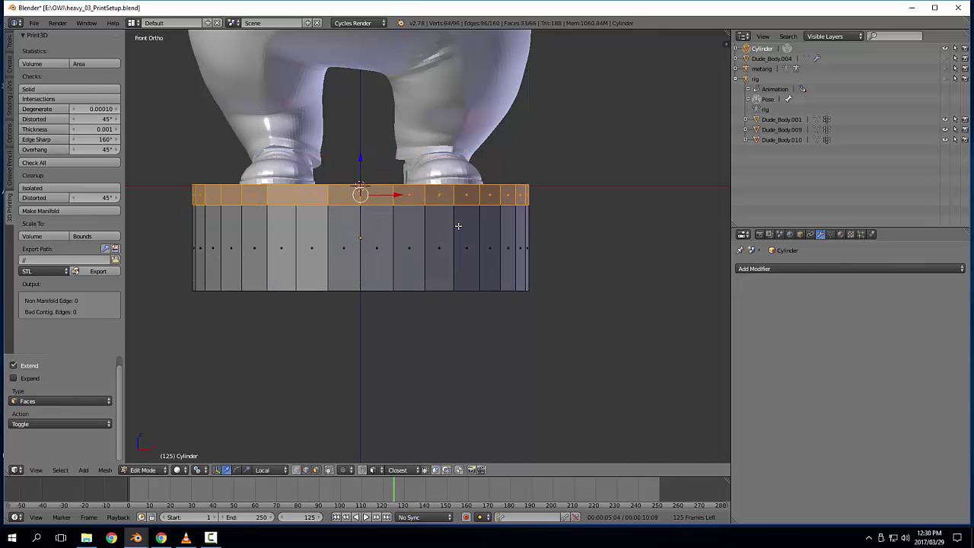
Step: Apply the base's scale and location in Object Mode
key("Tab")
key("ctrl+a")
left_click(439, 317)
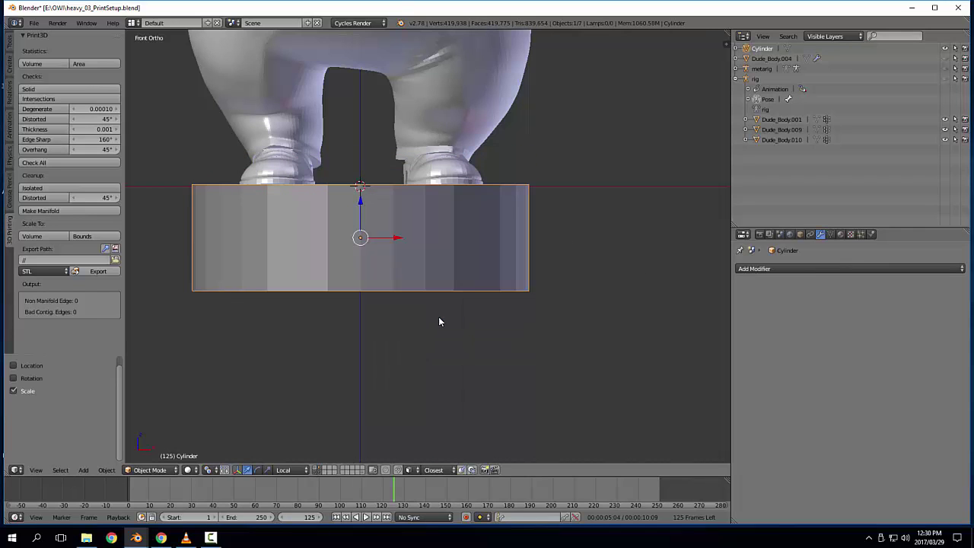
key("ctrl+a")
left_click(432, 335)
key("ctrl+a")
left_click(423, 289)
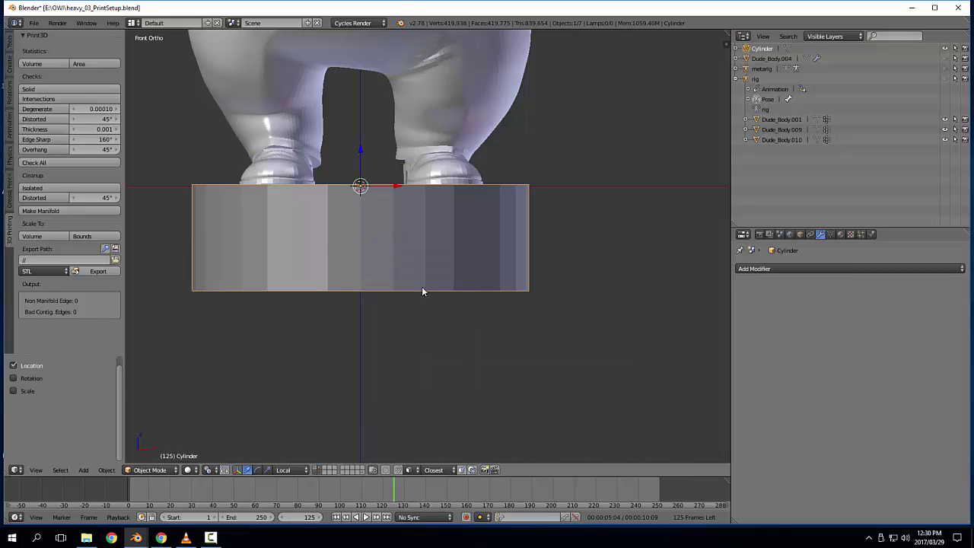
Step: Select the edge loop just below the base's upper rim in Edit Mode and dissolve it
key("Tab")
middle_click_drag(530, 248, 520, 267)
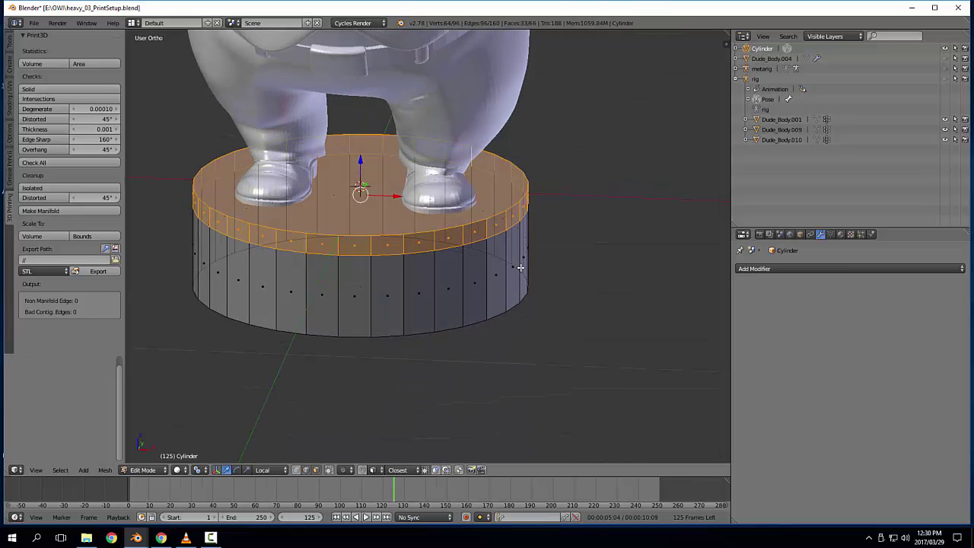
key("ctrl+Tab")
right_click(433, 252, "alt")
right_click(422, 250, "alt")
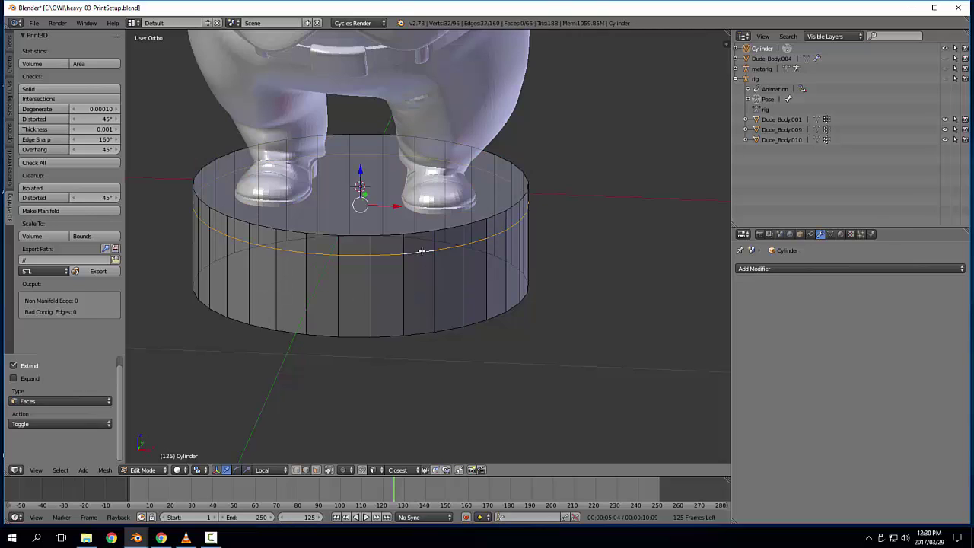
key("x")
left_click(402, 349)
Step: Add a loop cut near the base's lower edge and select the narrow face loop below it
key("ctrl+r")
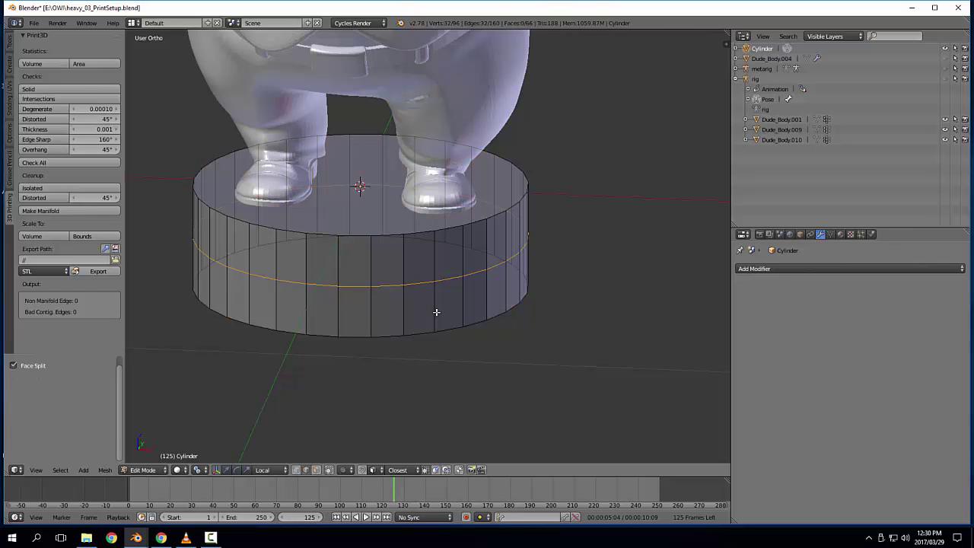
left_click(435, 311)
left_click(431, 347)
key("ctrl+Tab")
left_click(433, 331, "shift")
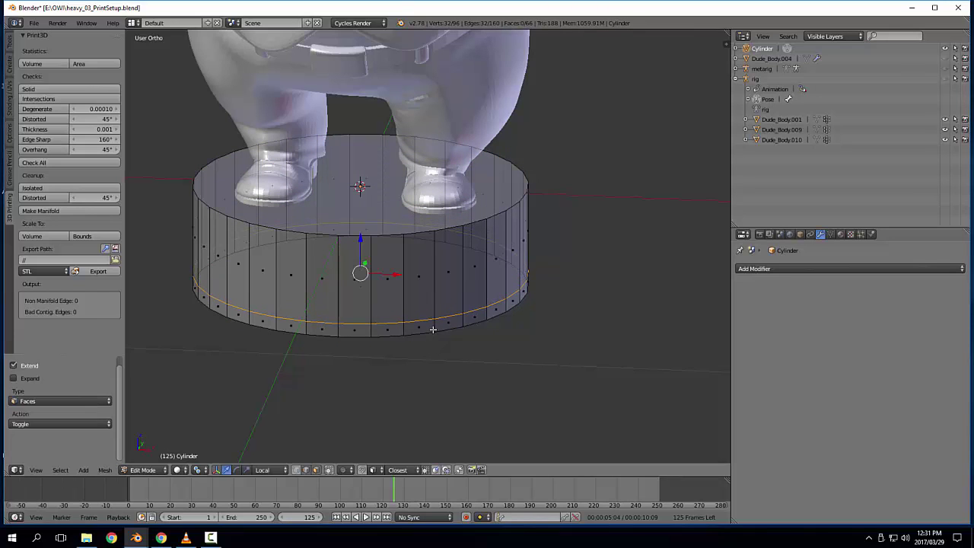
right_click(434, 328, "alt")
Step: Extrude the lower face ring in place and scale it outward by about 1.05 to form a rim
key("e")
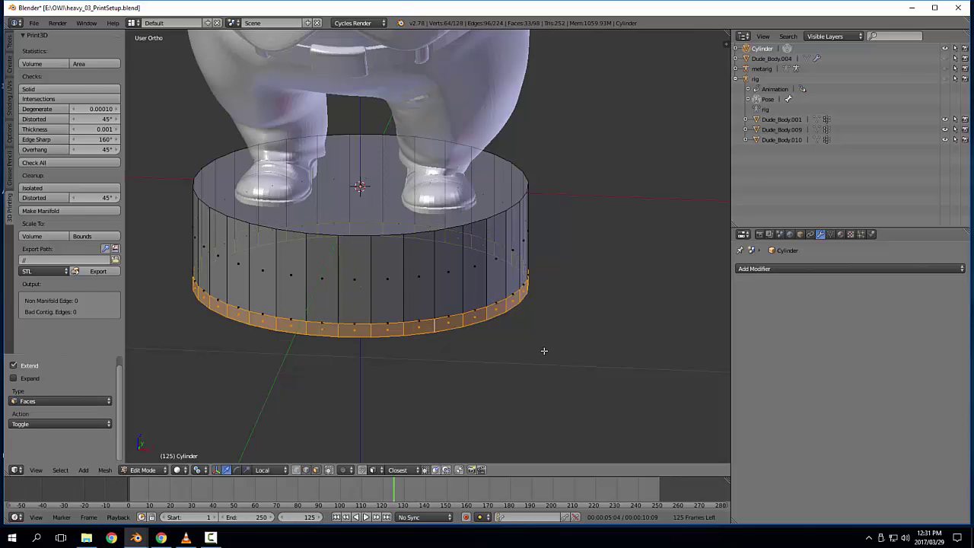
right_click(543, 350)
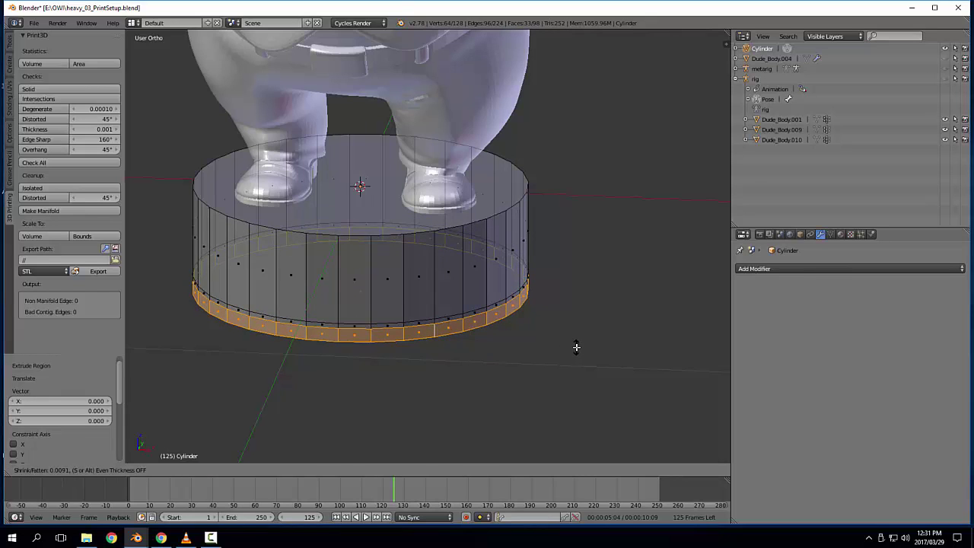
key("s")
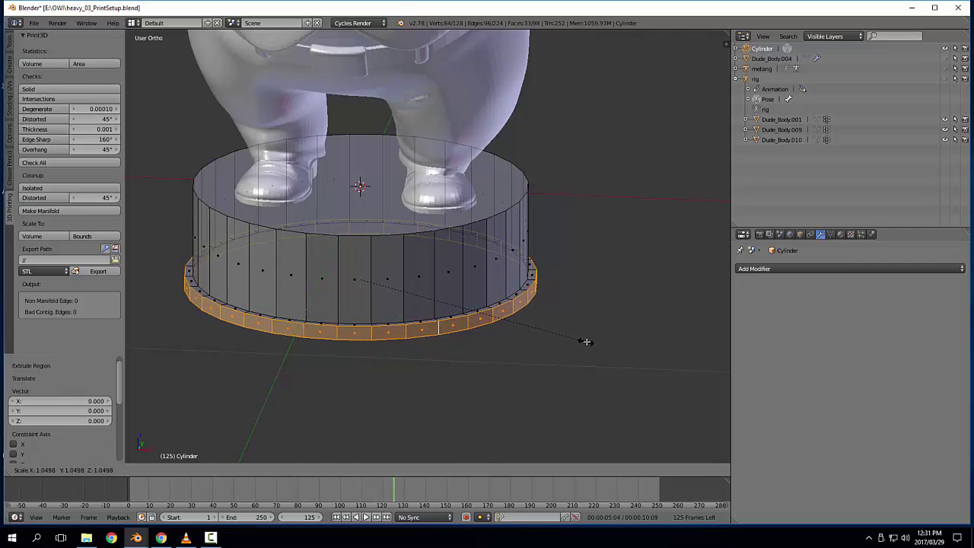
left_click(587, 342)
Step: Select the lowest row of vertices of the base's rim in front view
key("KP_1")
key("a")
scroll(587, 342, "up", 1)
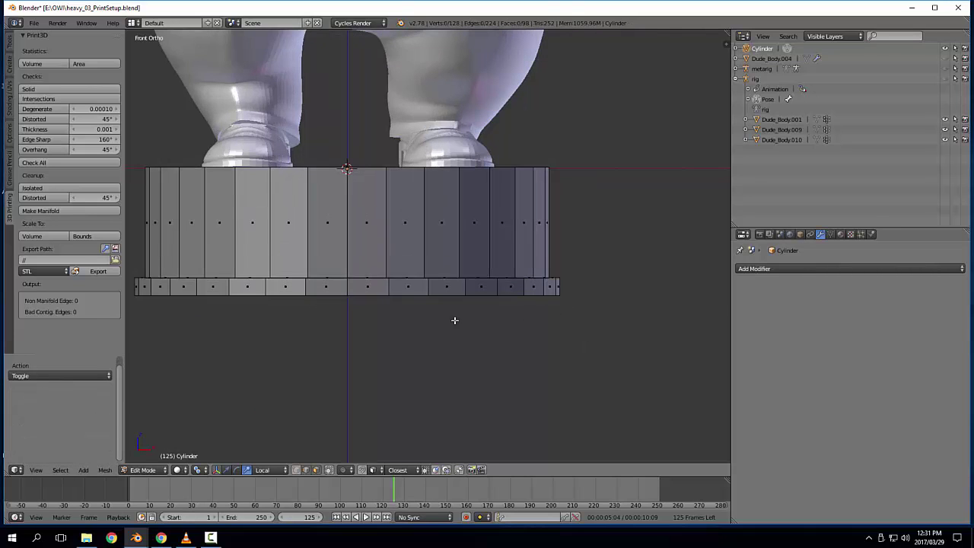
middle_click_drag(326, 350, 405, 341, "shift")
left_click(317, 470)
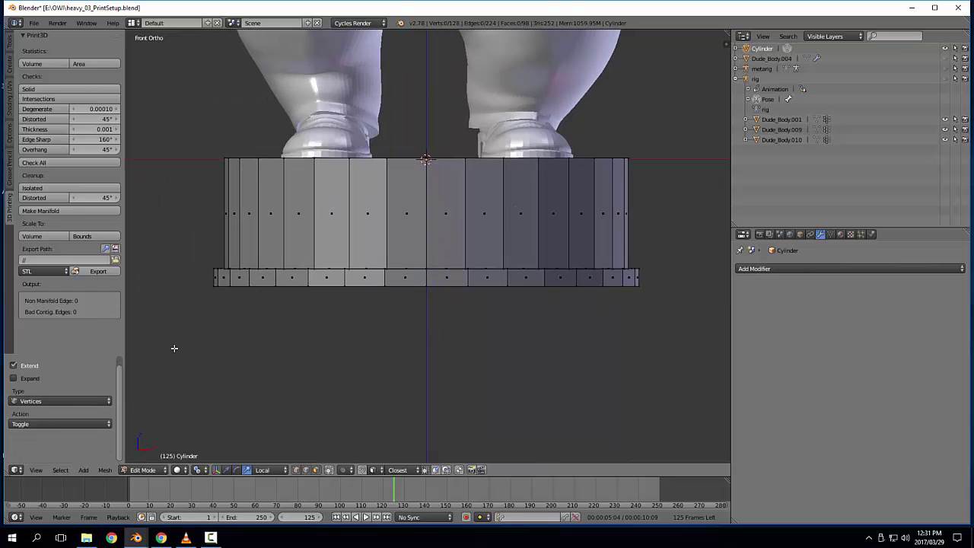
key("b")
left_click_drag(203, 355, 673, 279)
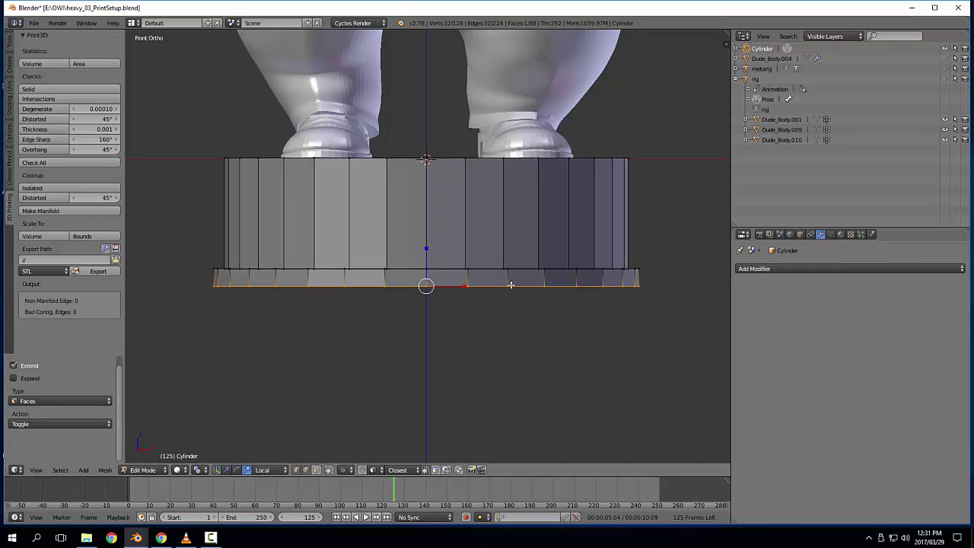
Step: Try to level the base's bottom vertices by scaling them along Z by about 0.372
key("x")
left_click_drag(426, 247, 426, 270)
key("ctrl+z")
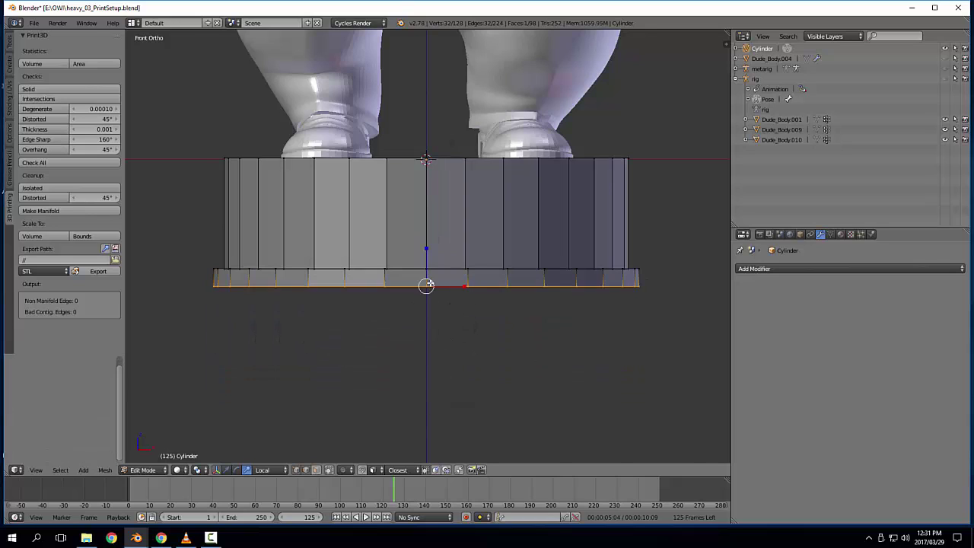
key("e")
key("Escape")
key("period")
left_click(456, 291)
key("s")
key("z")
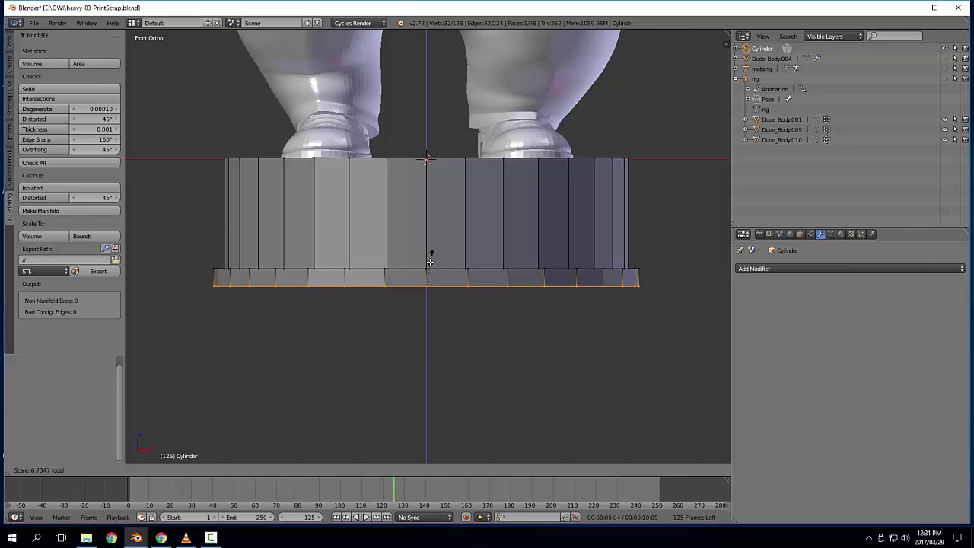
left_click(438, 278)
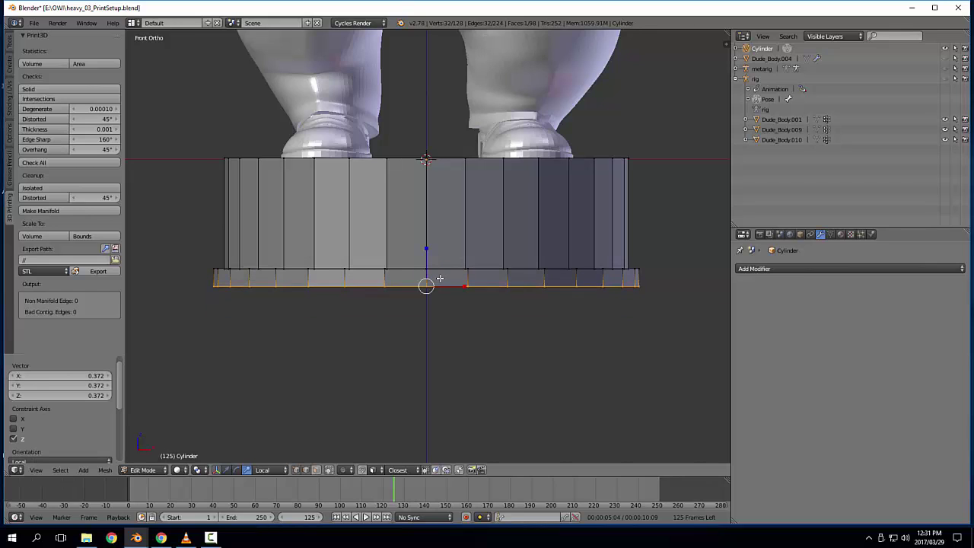
Step: Switch snapping to Increment and flatten the base's bottom vertices along Z by scaling them to 0
left_click(378, 469)
left_click(388, 453)
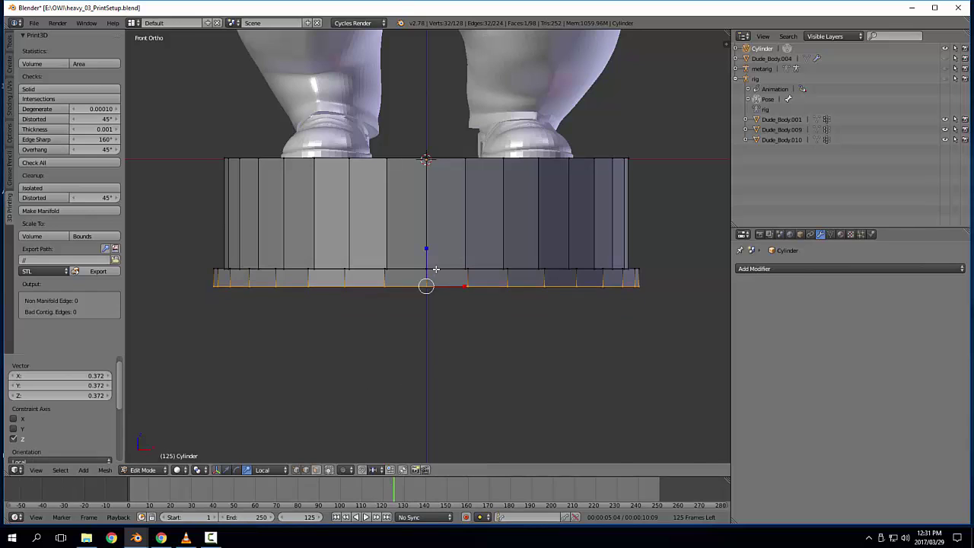
left_click_drag(427, 247, 427, 287, "ctrl")
Step: Select the vertices along the upper side of the base's rim and scale them along Z by 0.1
left_click_drag(152, 236, 561, 278)
key("s")
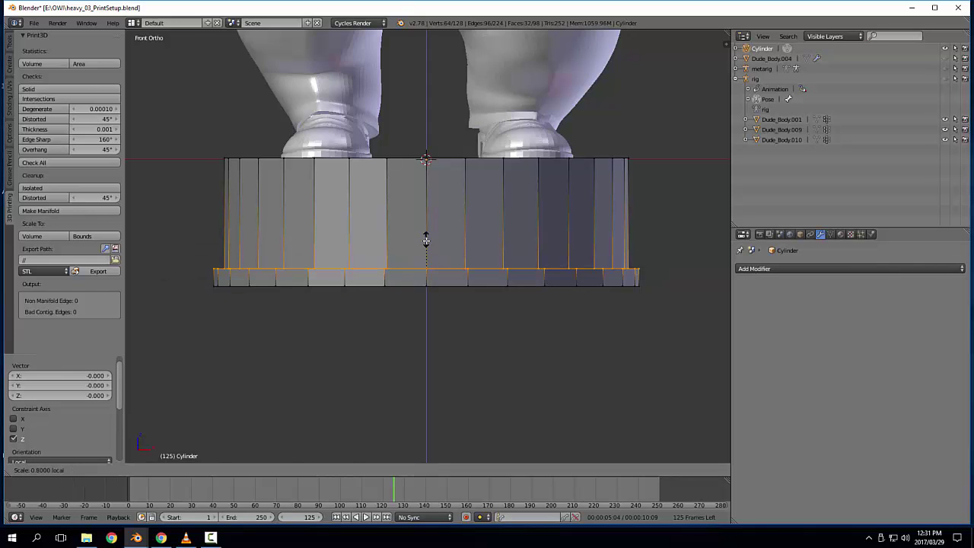
left_click(426, 264)
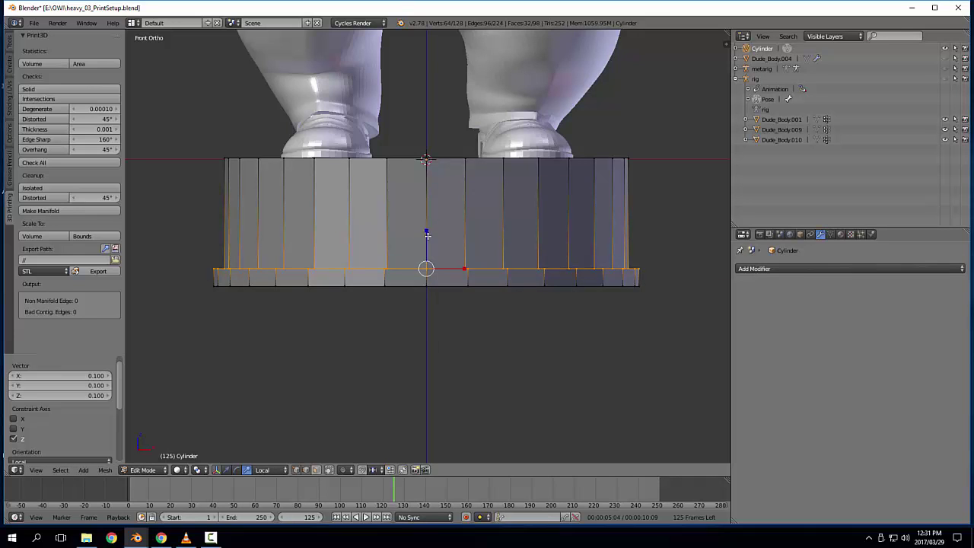
Step: Bevel the edge loop around the base's top face by about 0.007 with 6 segments
middle_click_drag(426, 268, 446, 254)
right_click(442, 257, "alt")
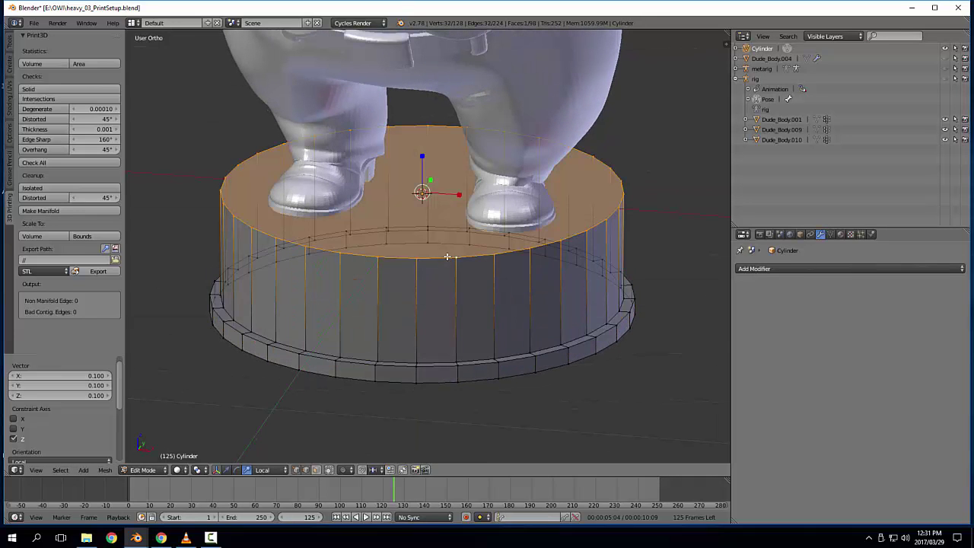
key("ctrl+b")
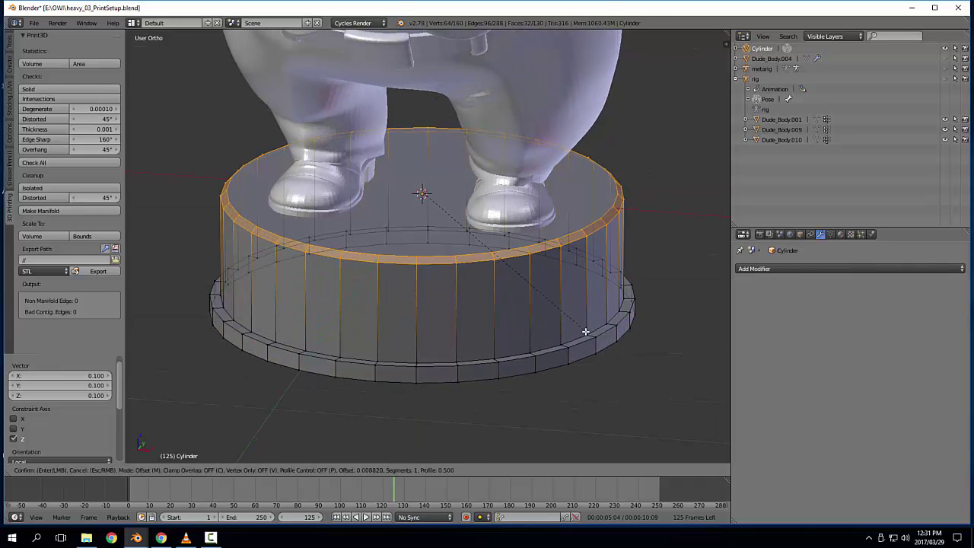
scroll(586, 330, "up", 5)
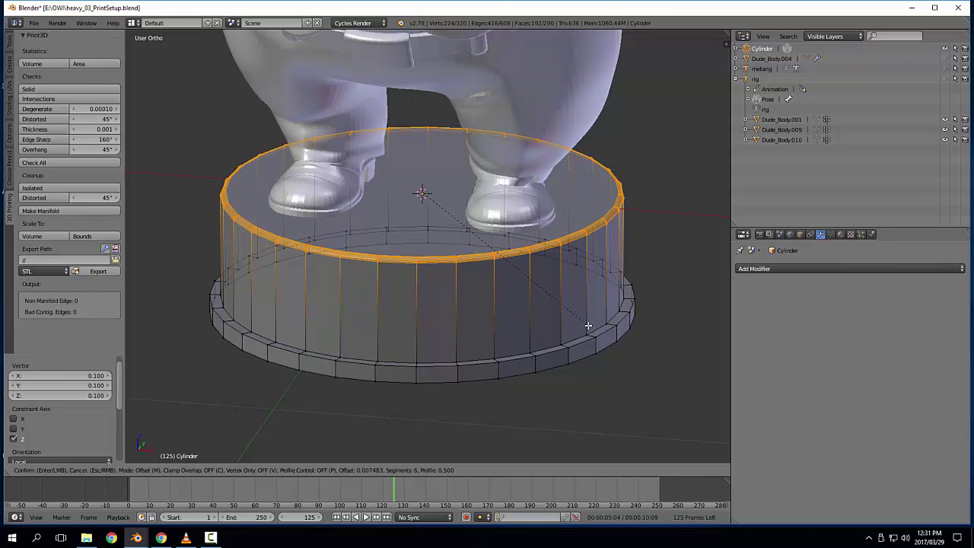
left_click(587, 326)
Step: Try to bevel the lower rim's edges with 4 segments
scroll(472, 341, "up", 5)
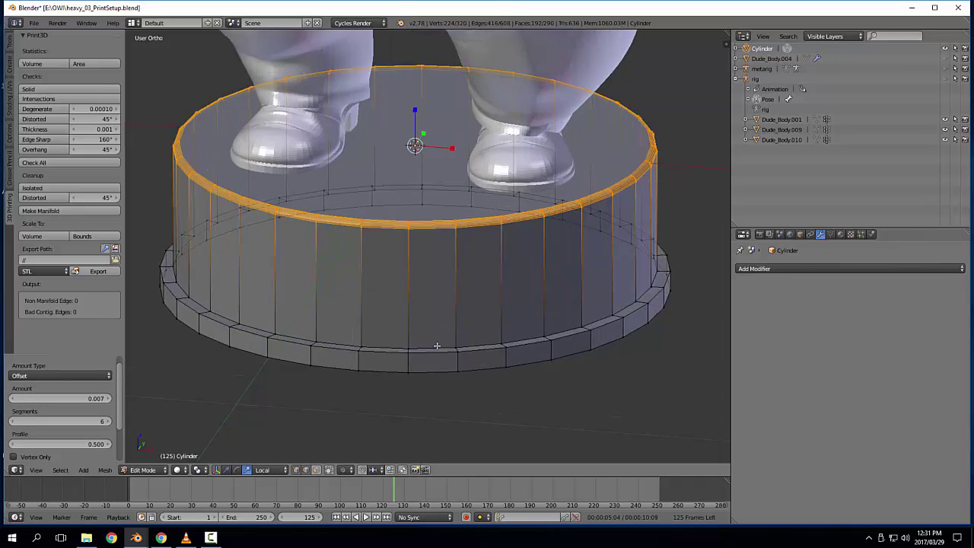
right_click(439, 396, "alt")
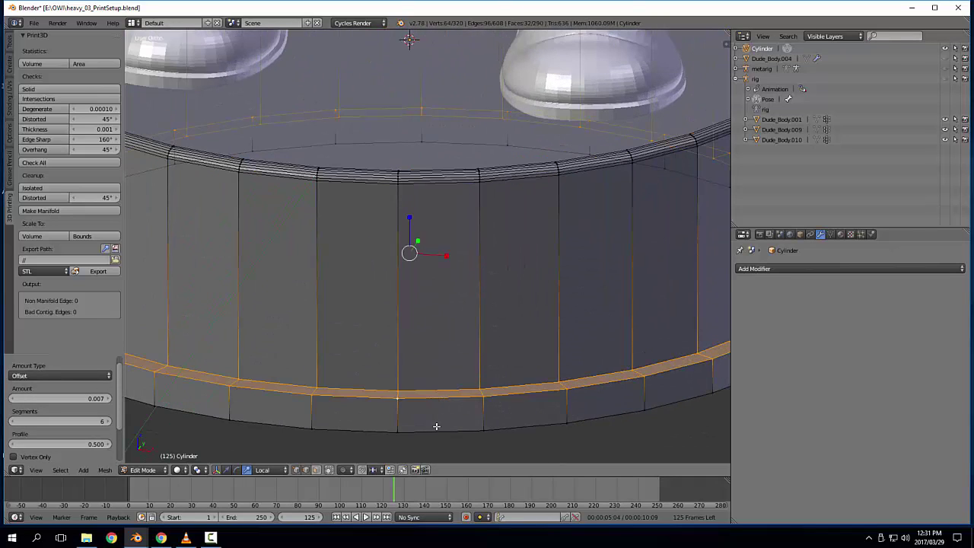
right_click(443, 418, "alt+shift")
key("ctrl+b")
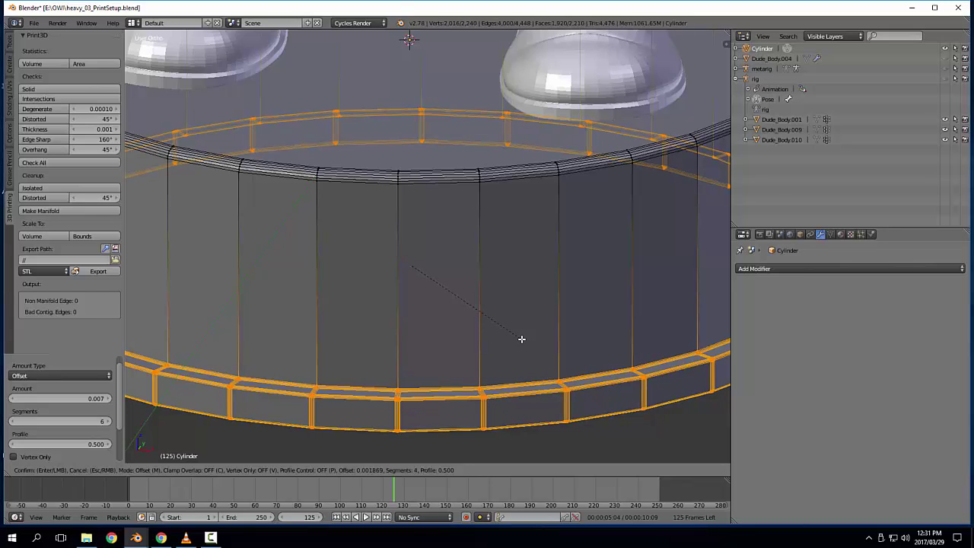
right_click(520, 343)
Step: Select the two edge loops bordering the upper face of the base's lower rim and bevel them by about 0.003 with 4 segments
right_click(437, 395, "alt")
right_click(436, 400, "alt")
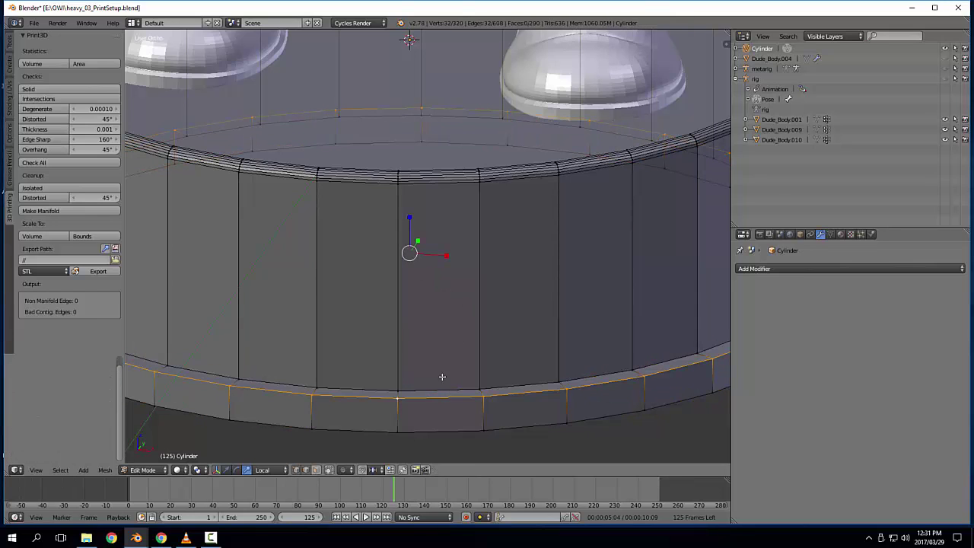
right_click(438, 389, "alt+shift")
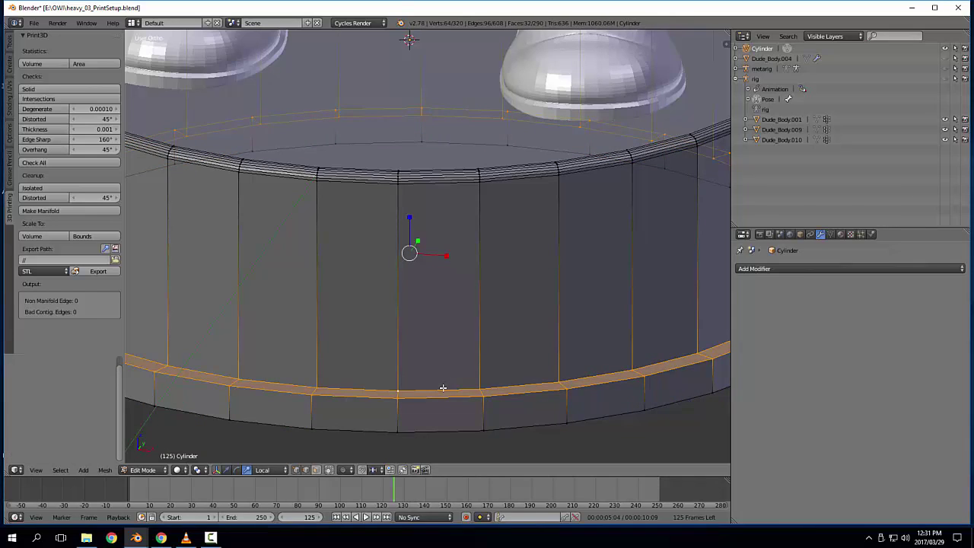
key("ctrl+Tab")
right_click(439, 398, "alt")
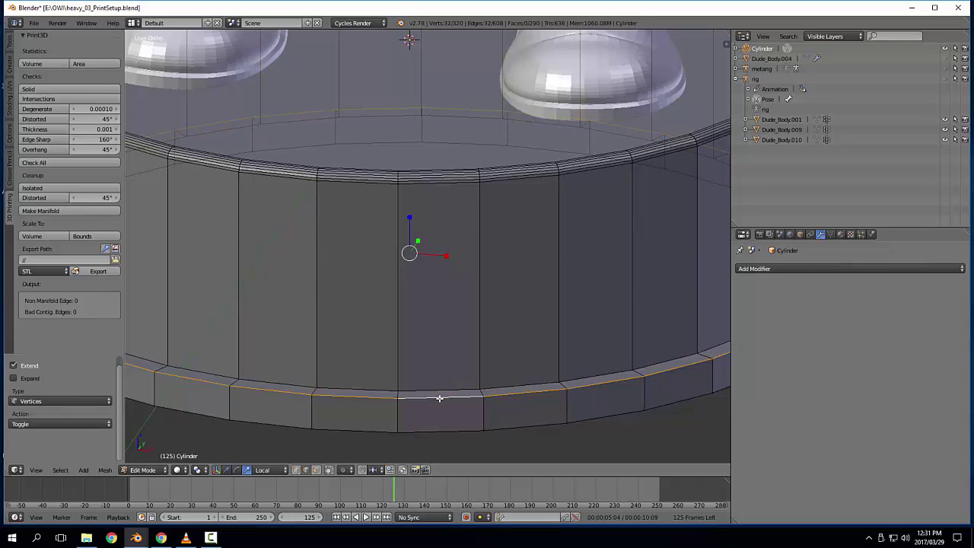
right_click(446, 389, "alt+shift")
key("ctrl+b")
scroll(512, 322, "up", 3)
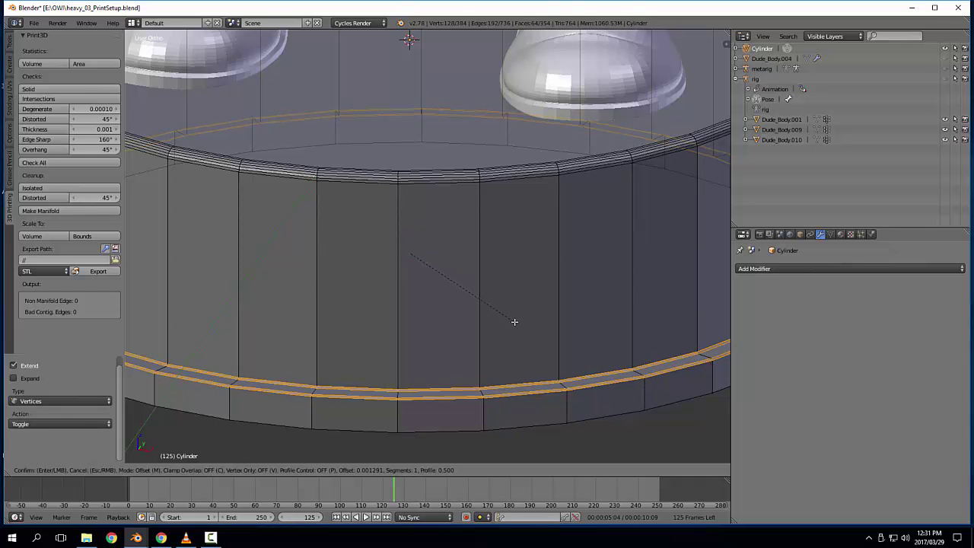
left_click(516, 322)
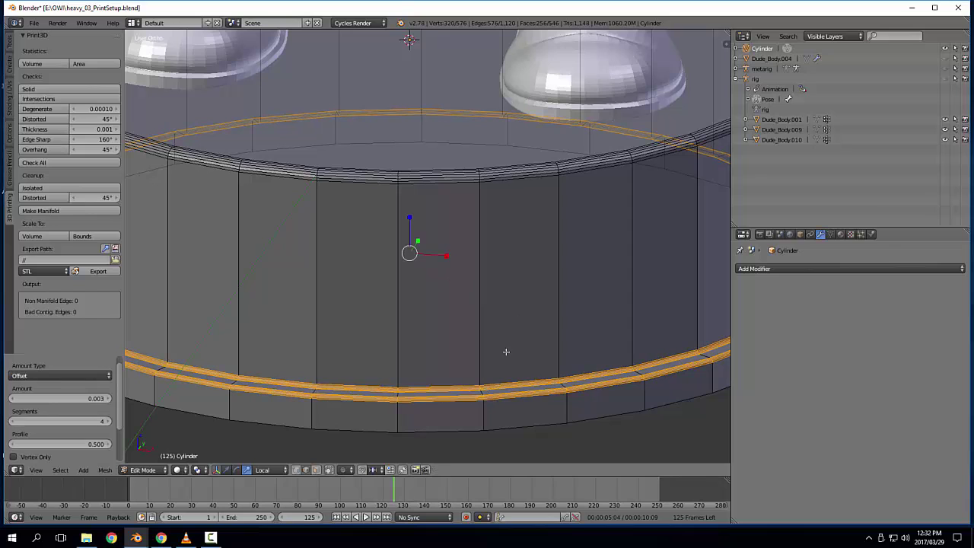
Step: Bevel the edge loop around the base's underside by about 0.0007 with 5 segments
right_click(460, 427, "alt")
key("ctrl+b")
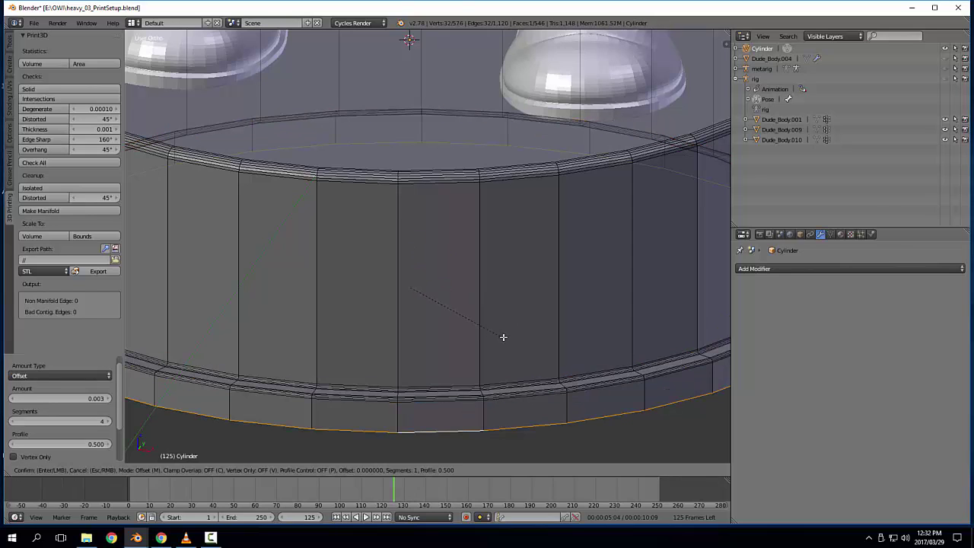
scroll(502, 337, "up", 1)
left_click(503, 337)
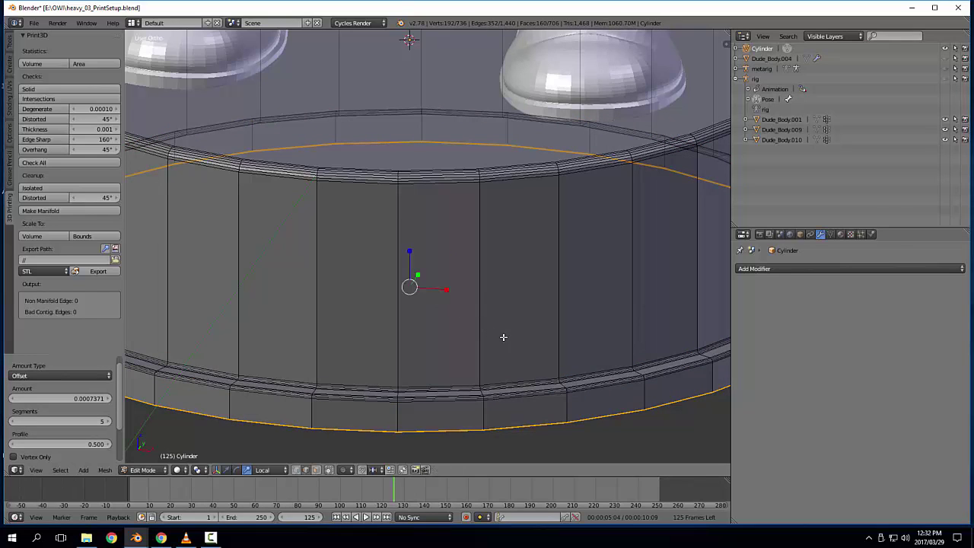
Step: Return to Object Mode, add a level 2 Subdivision Surface modifier to the base and check its underside
scroll(493, 326, "down", 4)
key("Tab")
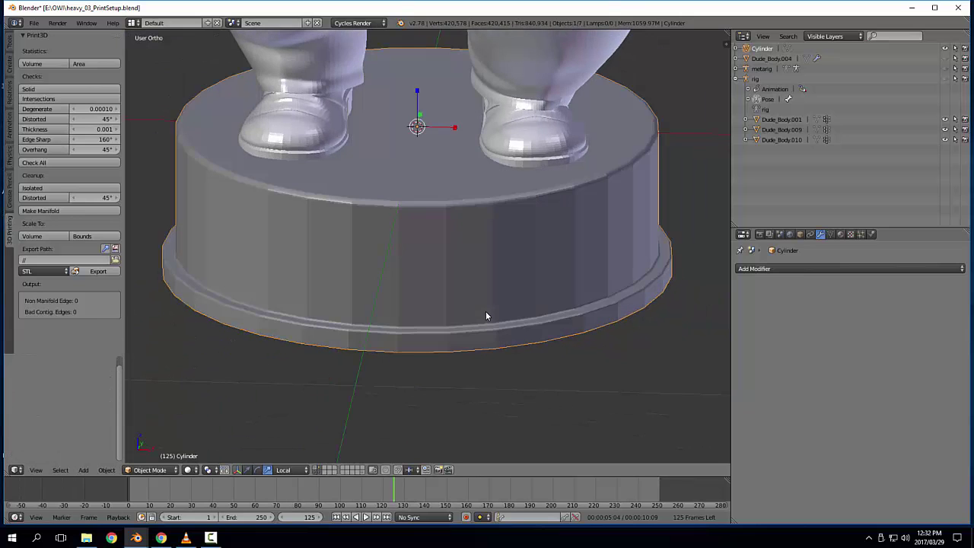
key("ctrl+2")
scroll(460, 326, "down", 5)
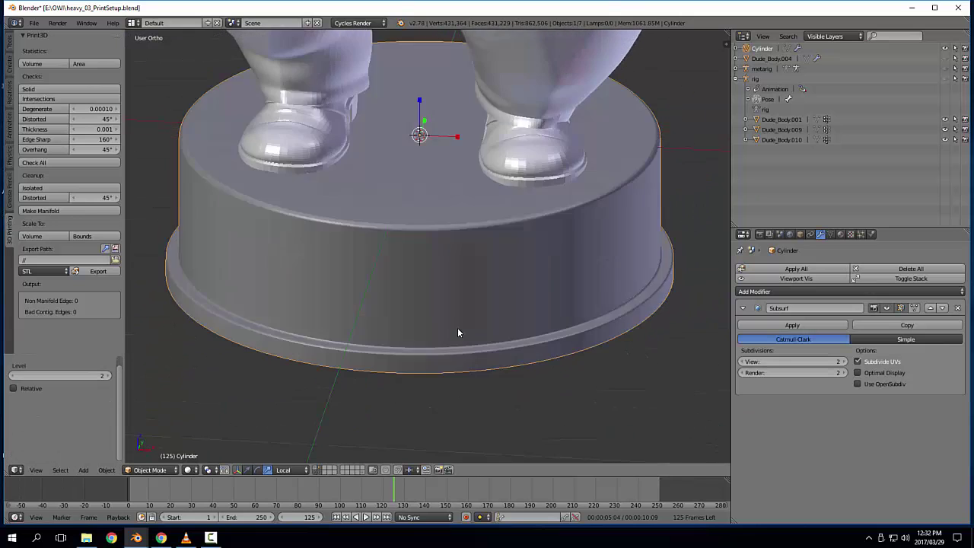
middle_click_drag(444, 331, 442, 281)
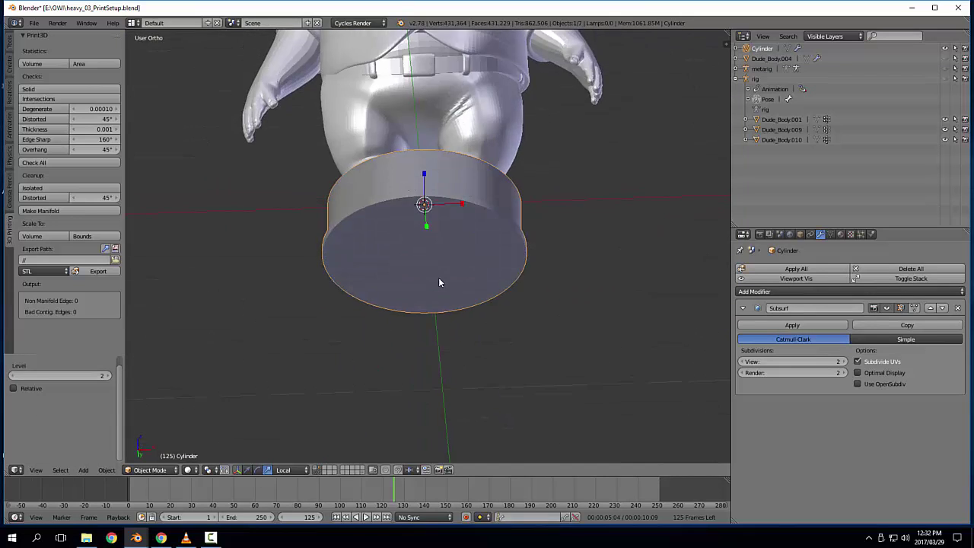
Step: Select the base's bottom face in face select mode and try to apply Grid Fill to it
scroll(548, 289, "up", 4)
key("Tab")
key("a")
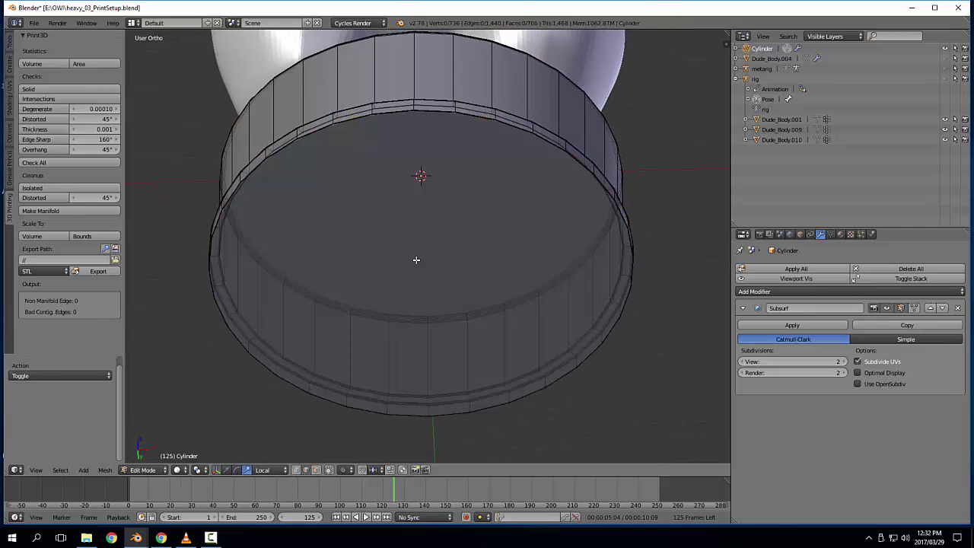
key("3")
right_click(416, 259)
key("ctrl+f")
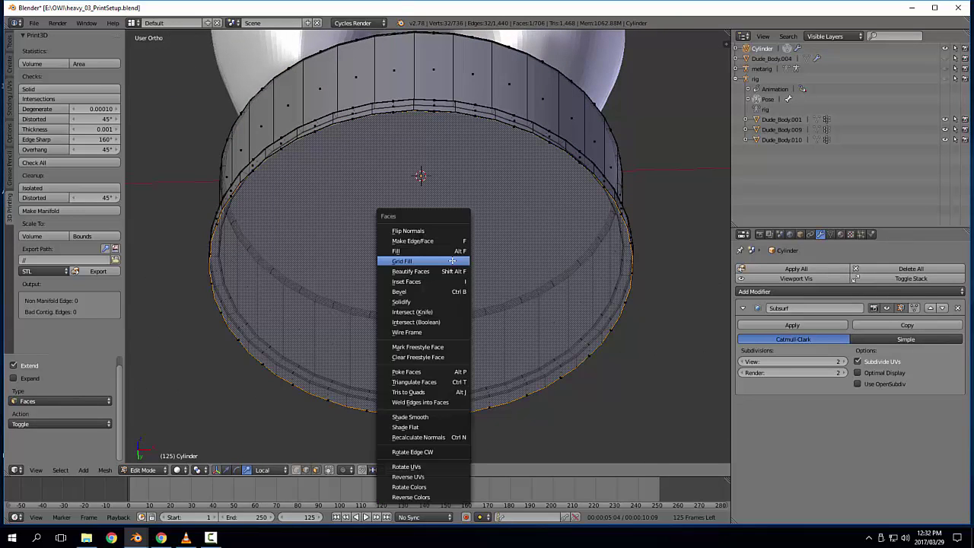
left_click(453, 263)
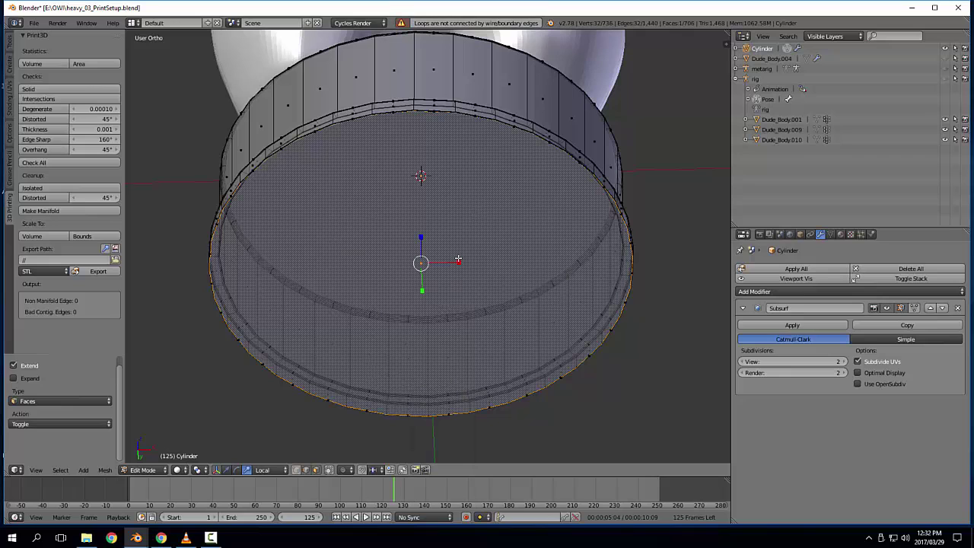
Step: Scale the base's bottom face uniformly to about 0.969
key("w")
key("g")
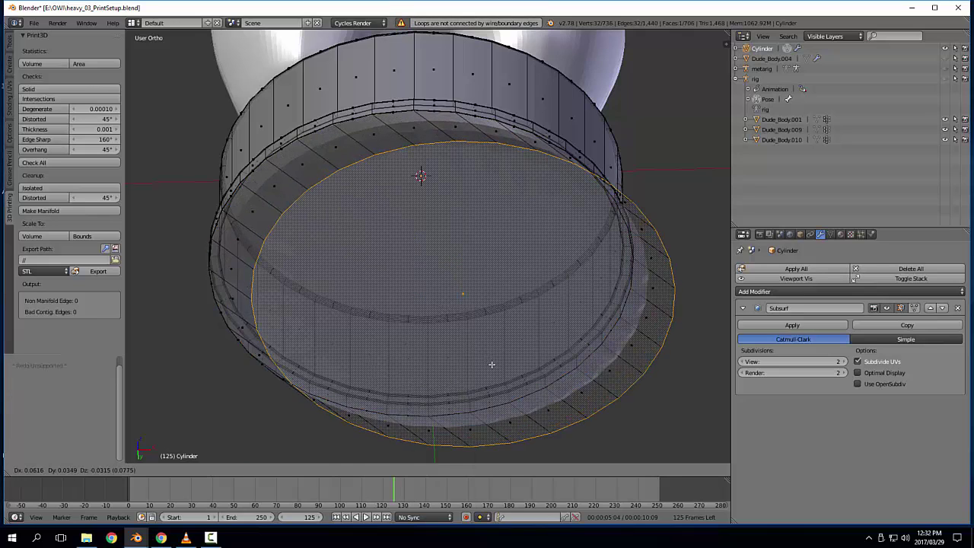
right_click(494, 369)
key("s")
left_click(633, 285)
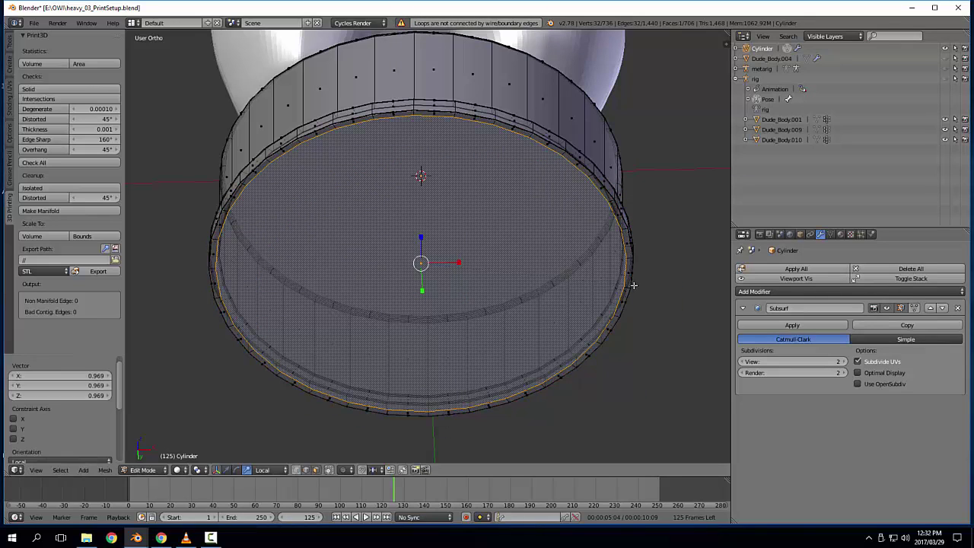
key("ctrl+z")
key("x")
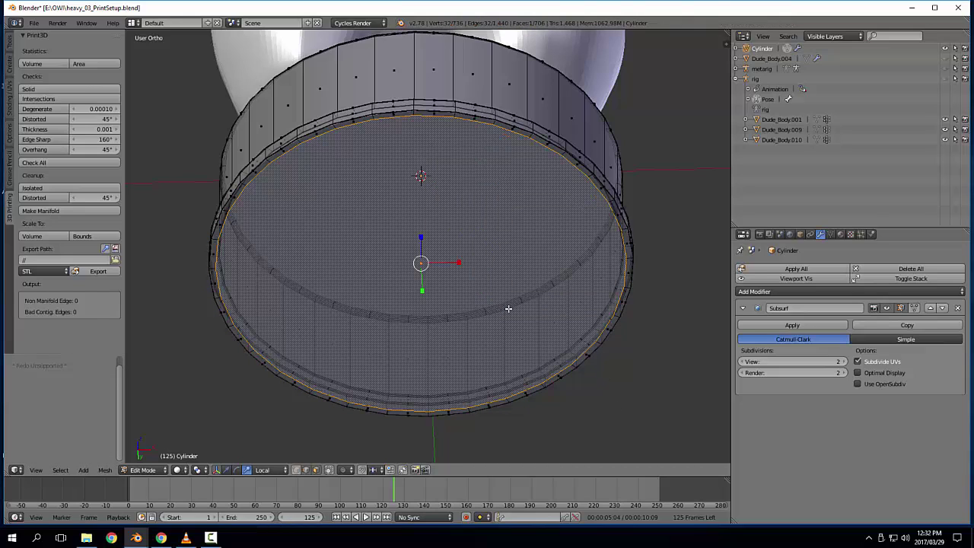
Step: Triangulate the base's bottom and top faces and return to Object Mode
key("ctrl+t")
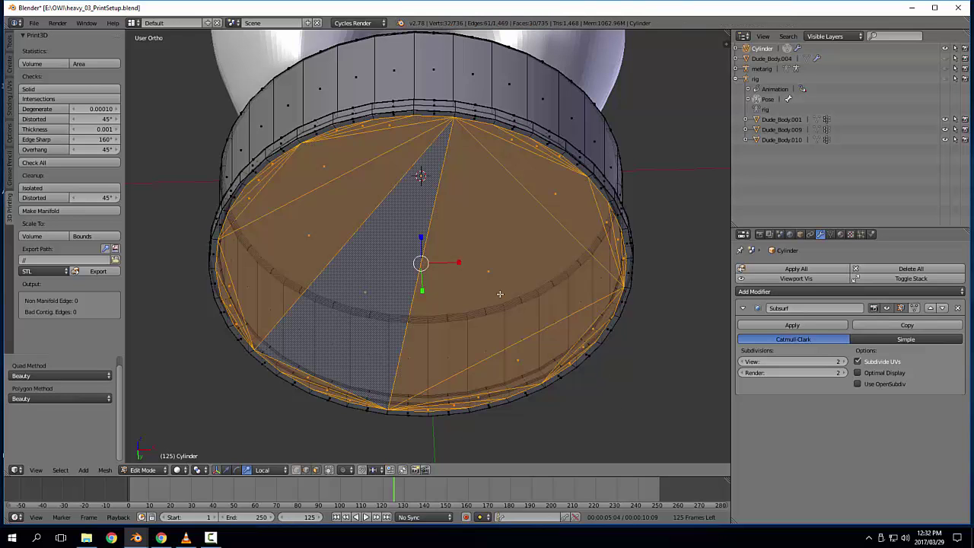
middle_click_drag(506, 262, 430, 178)
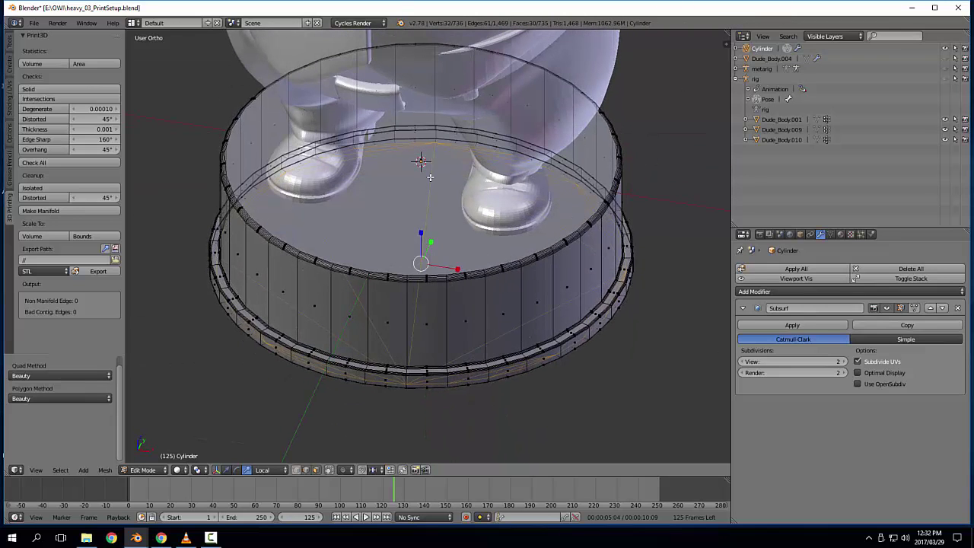
right_click(420, 159)
key("ctrl+t")
key("Tab")
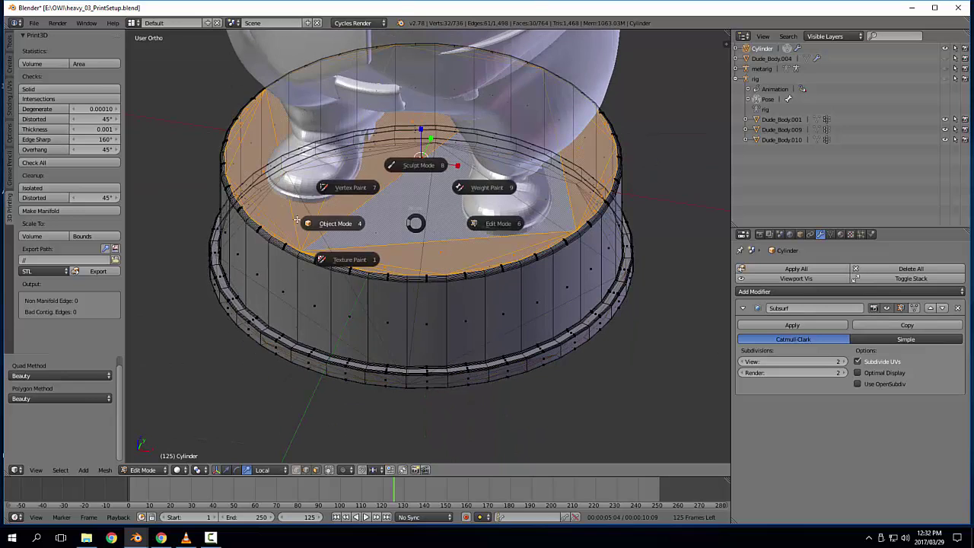
left_click(296, 219)
Step: Examine the complete figure on its base from several angles, switching to perspective view
scroll(323, 262, "down", 3)
middle_click_drag(323, 265, 345, 317, "shift")
scroll(345, 317, "down", 3)
middle_click_drag(375, 235, 384, 306, "shift")
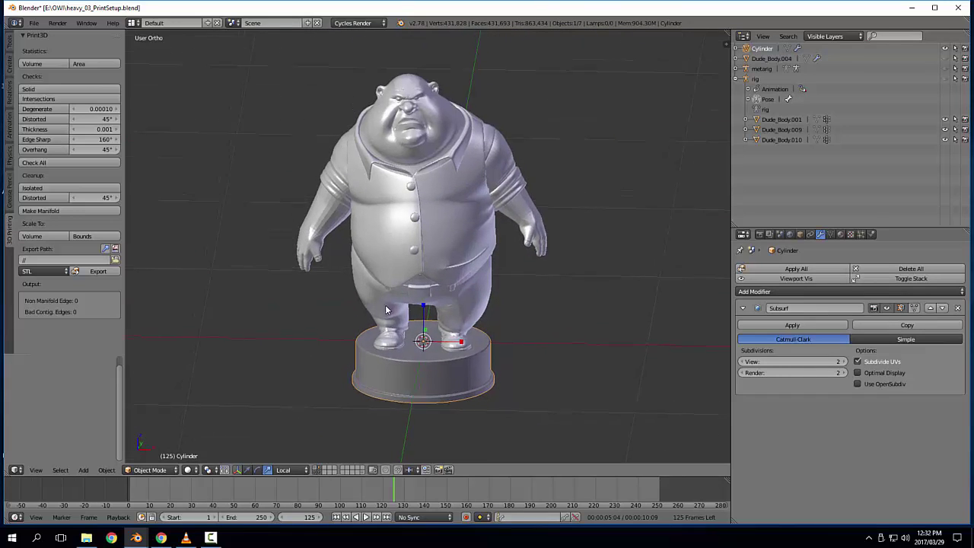
middle_click_drag(438, 363, 531, 310)
scroll(556, 334, "up", 3)
scroll(528, 334, "down", 3)
middle_click_drag(531, 310, 532, 338, "shift")
key("KP_5")
scroll(532, 337, "down", 2)
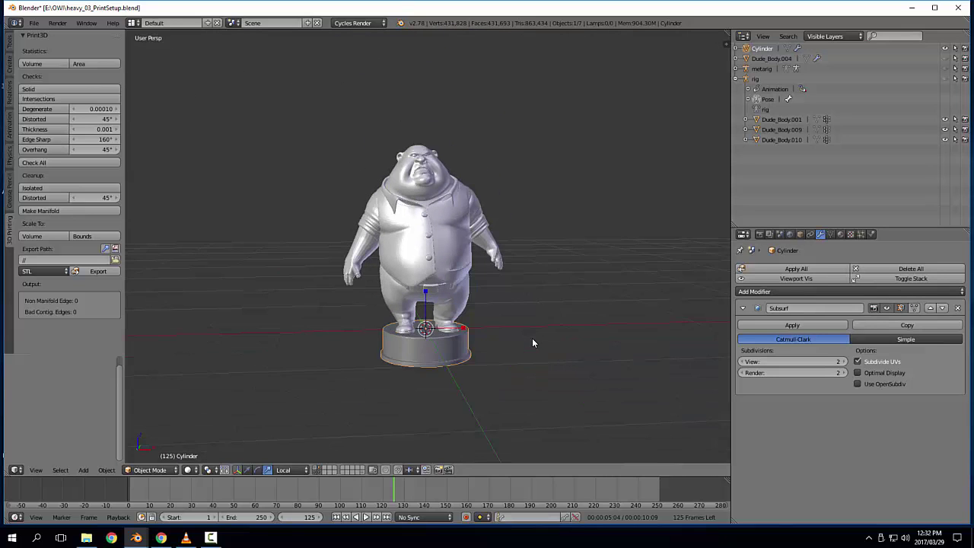
Step: Select each forearm part in turn and examine the assembled figure from the front and side
scroll(532, 338, "up", 2)
right_click(531, 275)
middle_click_drag(531, 274, 539, 303)
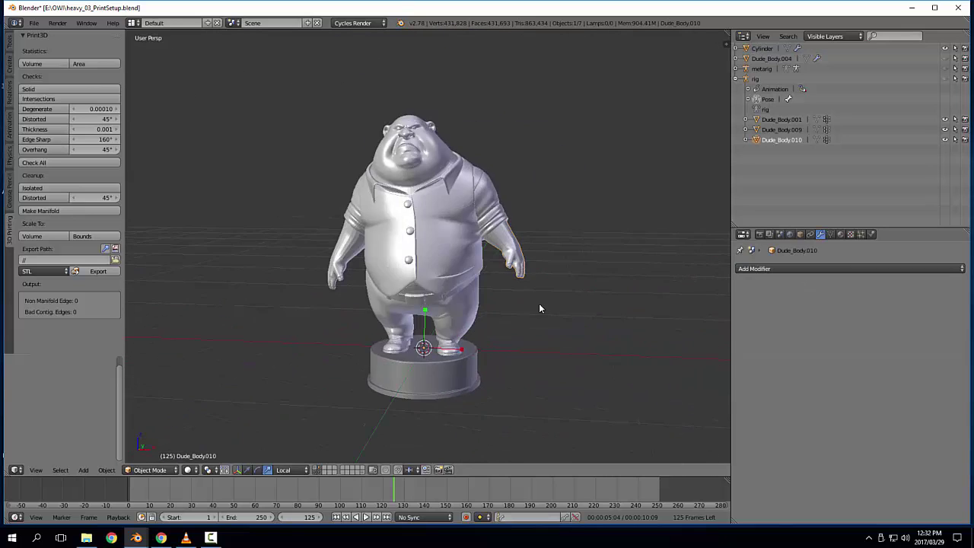
right_click(342, 257)
middle_click_drag(342, 256, 348, 301)
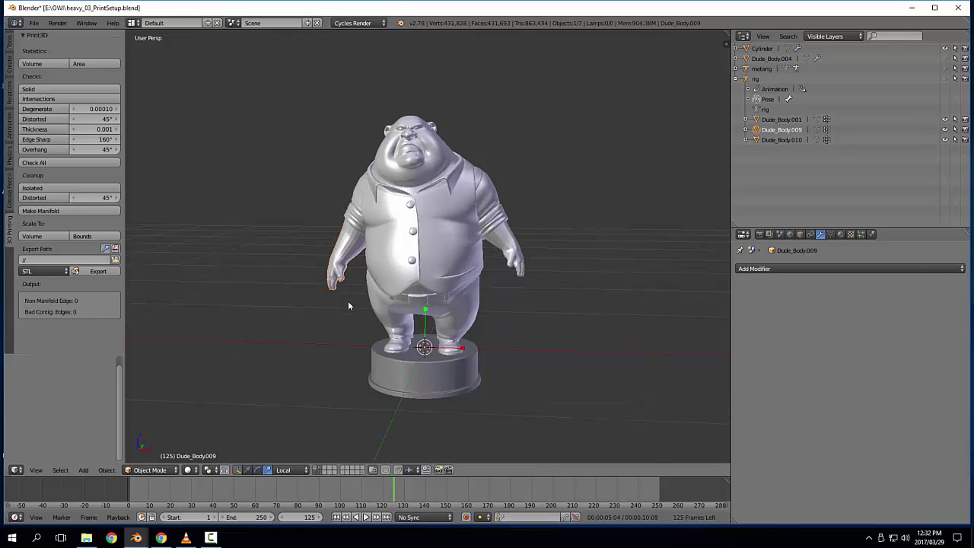
middle_click_drag(432, 354, 447, 347)
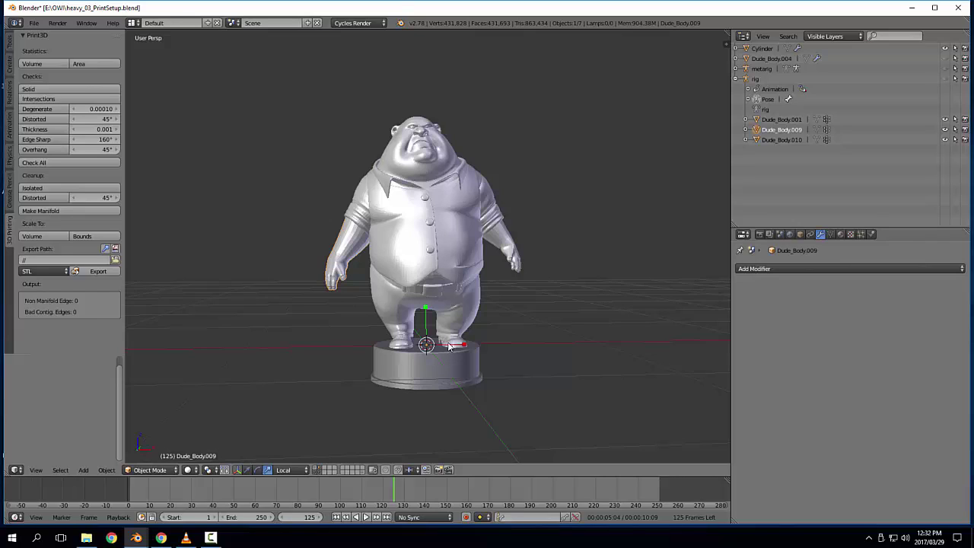
middle_click_drag(514, 309, 448, 309)
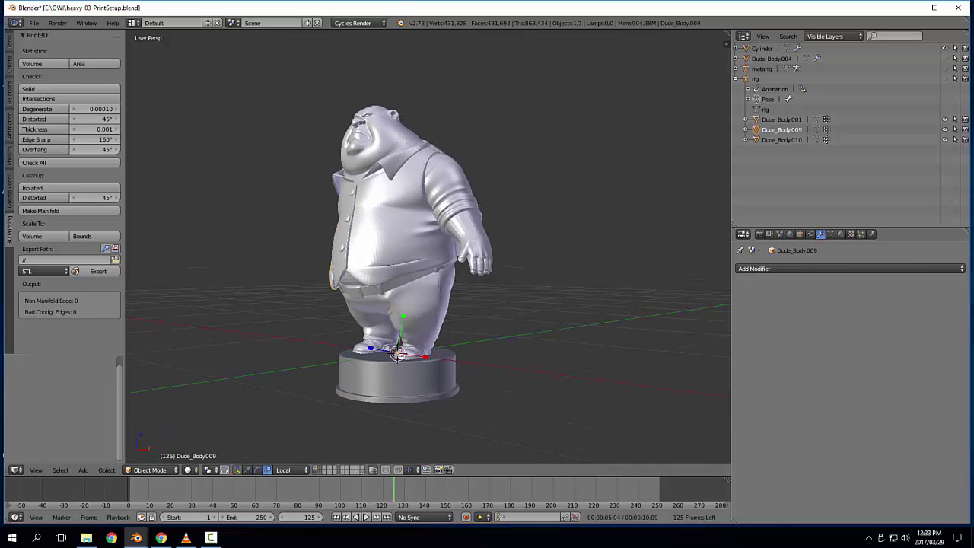
left_click(211, 537)
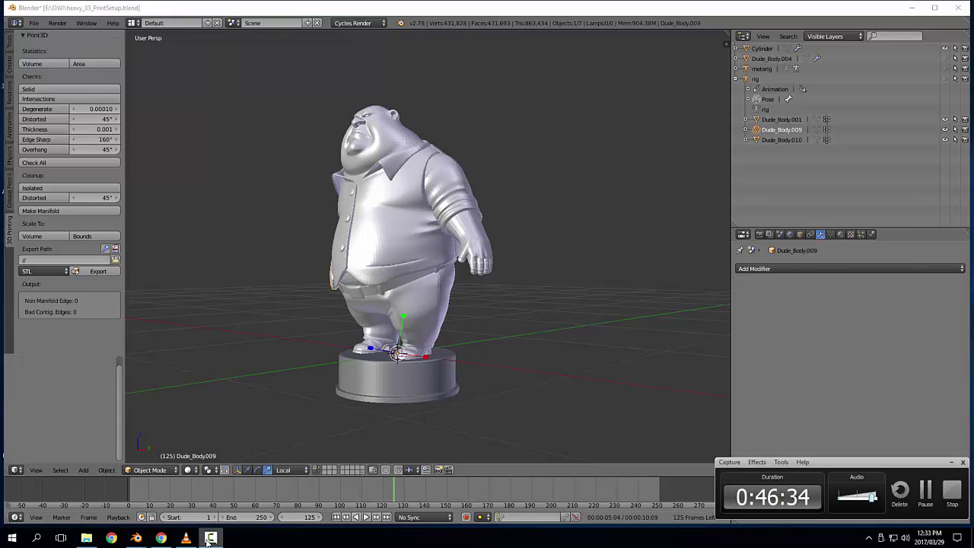